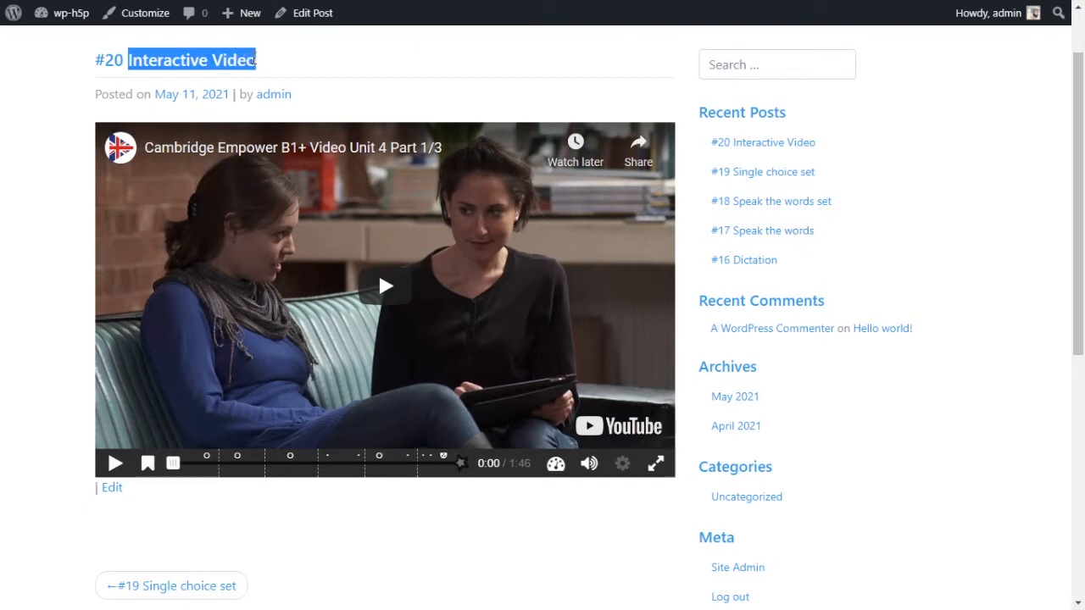
# Step: View the chapter bookmarks of the sample interactive video and close the list
pyautogui.click(284, 64)
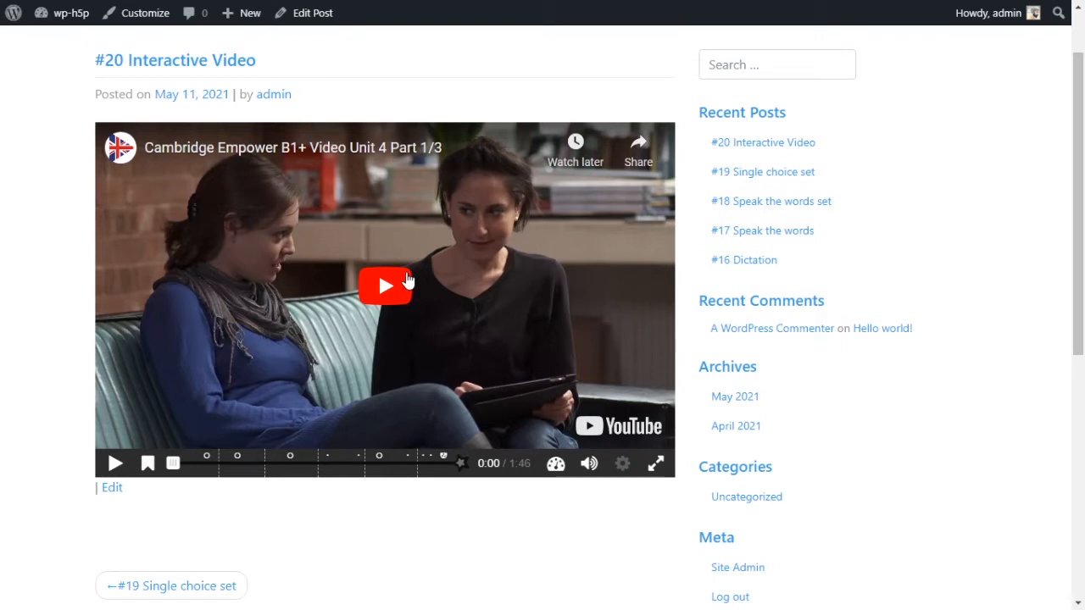
pyautogui.click(147, 467)
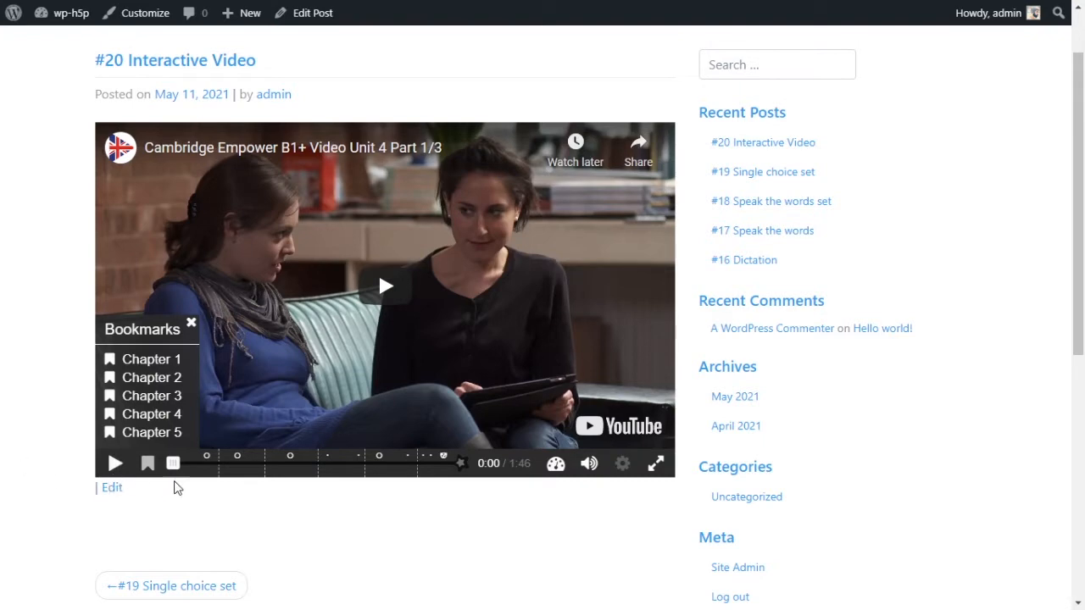
pyautogui.click(192, 323)
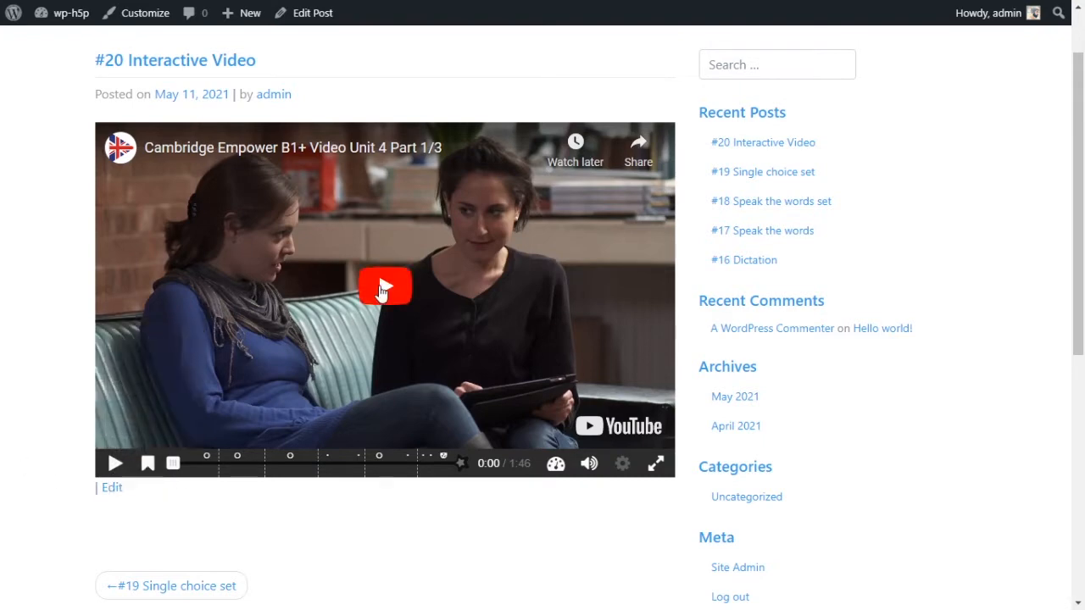
# Step: Play the sample video muted, pause it at 0:11 and highlight the two name labels over the speakers
pyautogui.click(382, 291)
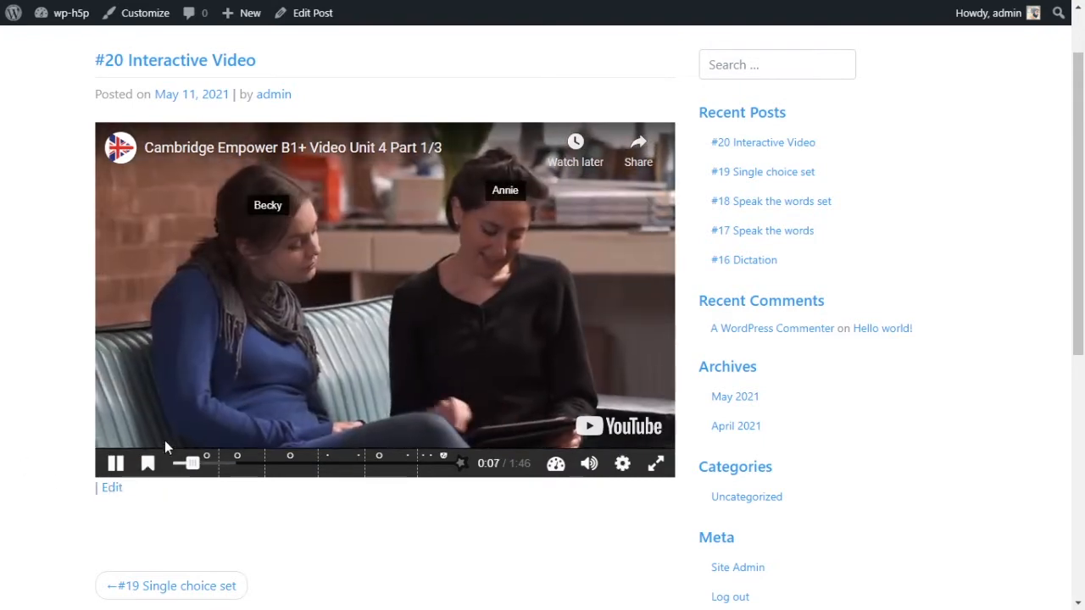
pyautogui.click(589, 464)
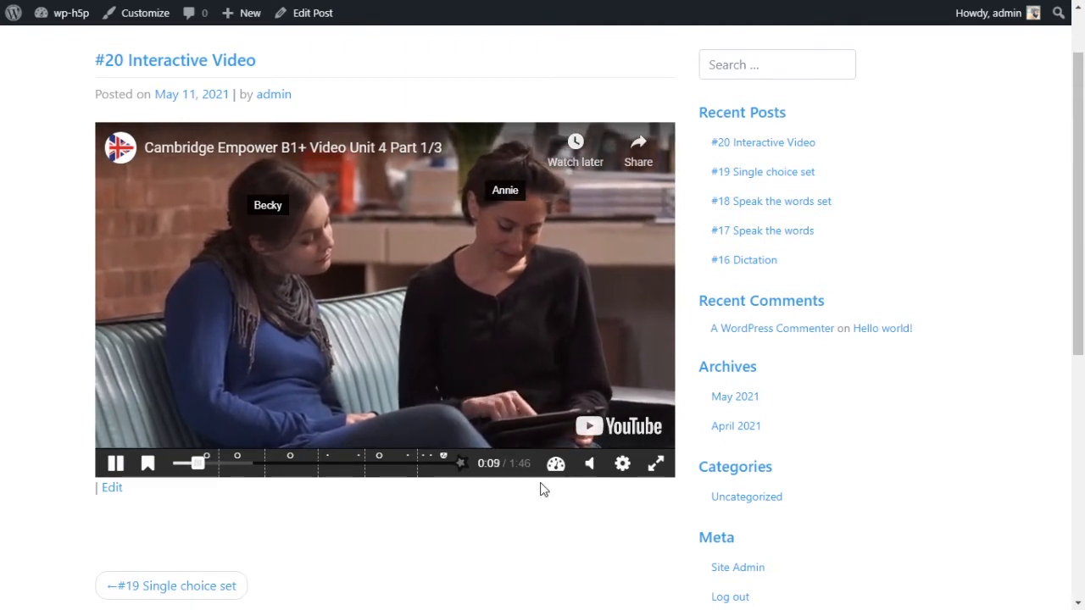
pyautogui.click(116, 463)
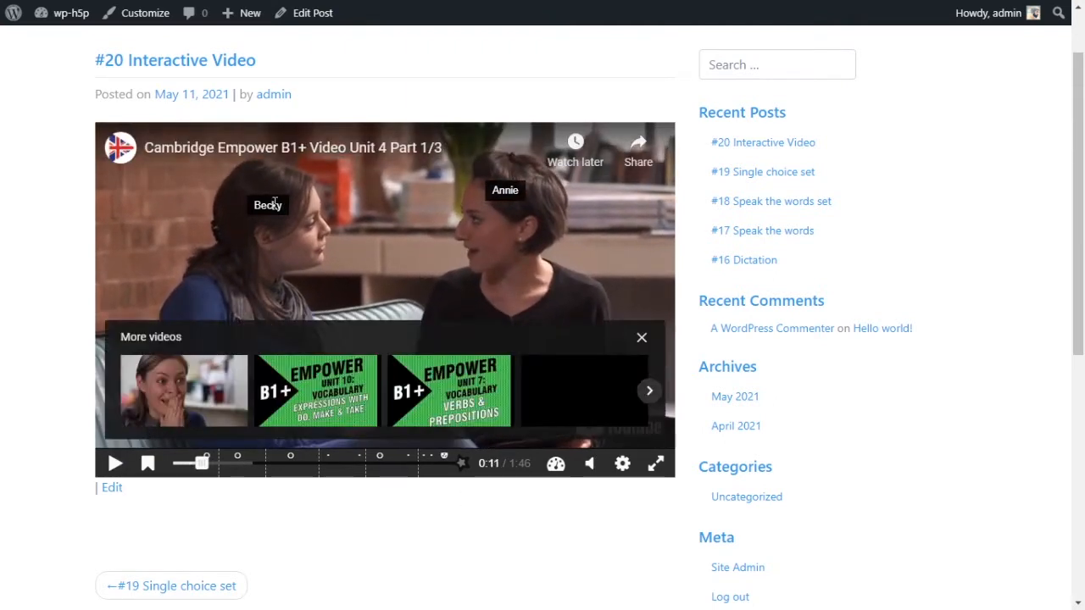
pyautogui.moveTo(262, 205); pyautogui.dragTo(287, 206)
pyautogui.moveTo(492, 189); pyautogui.dragTo(523, 187)
pyautogui.click(257, 205)
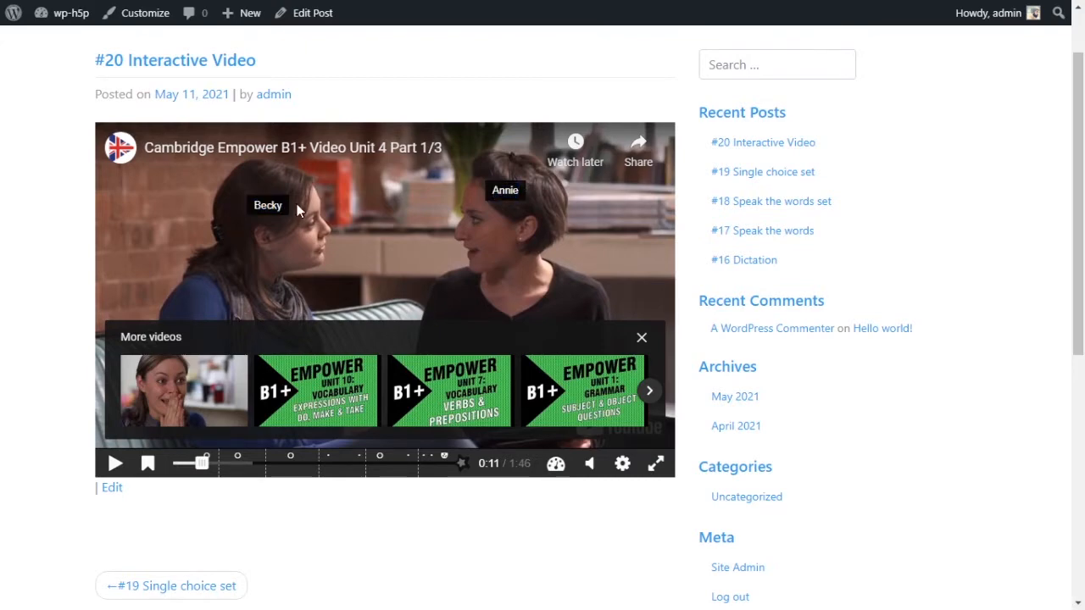
# Step: Resume the video, open the SSC question, answer it with "Her holiday" and continue playback
pyautogui.click(112, 465)
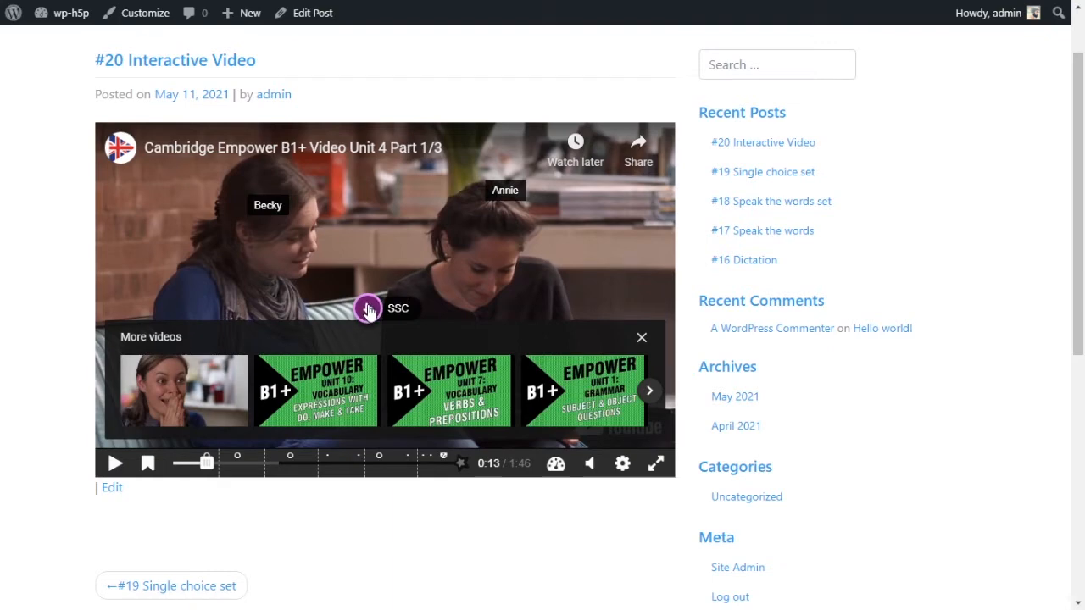
pyautogui.click(368, 310)
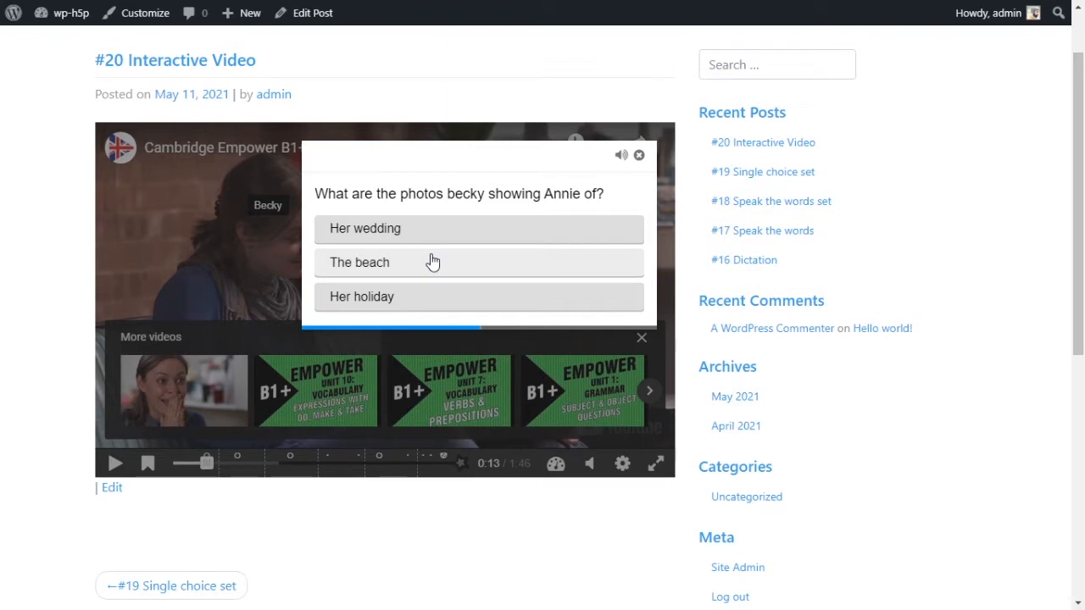
pyautogui.click(410, 303)
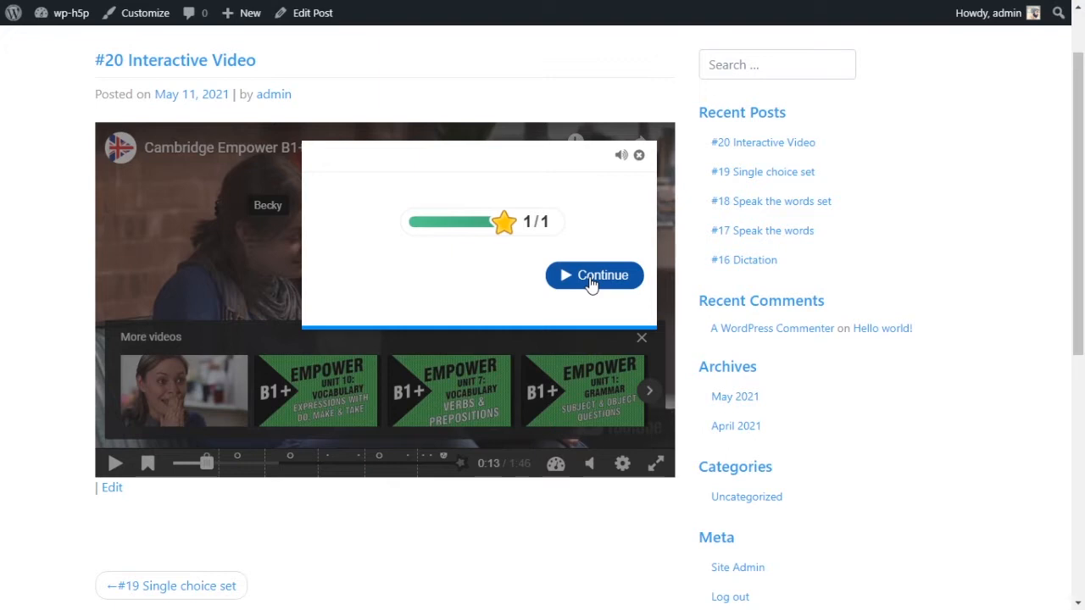
pyautogui.click(591, 276)
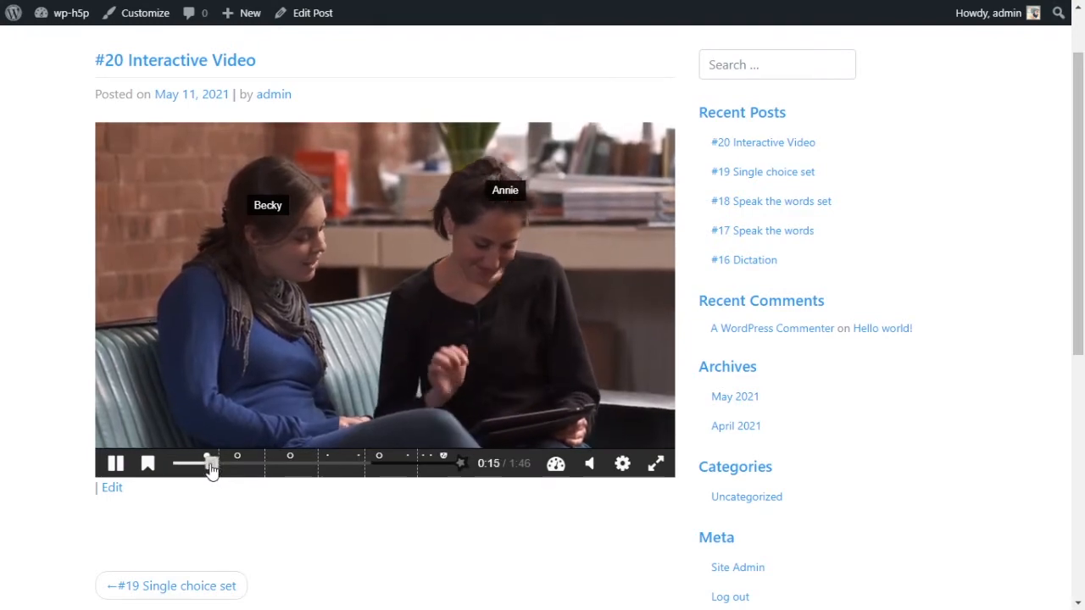
# Step: Seek forward to the fill-in-the-blank question at 0:25 and enlarge and restore its flag image
pyautogui.moveTo(209, 465); pyautogui.dragTo(228, 467)
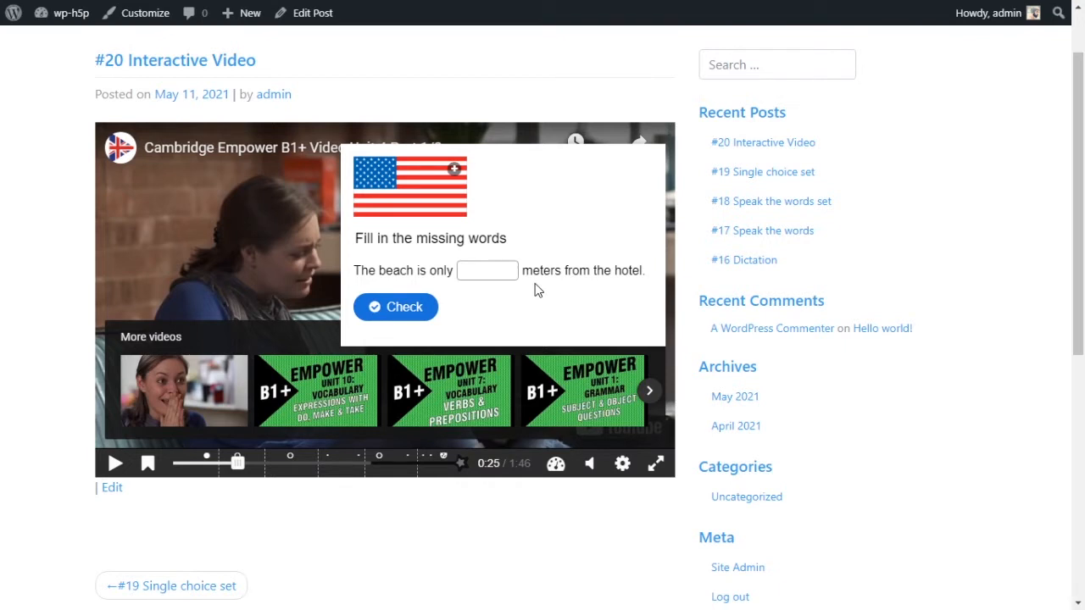
pyautogui.click(454, 169)
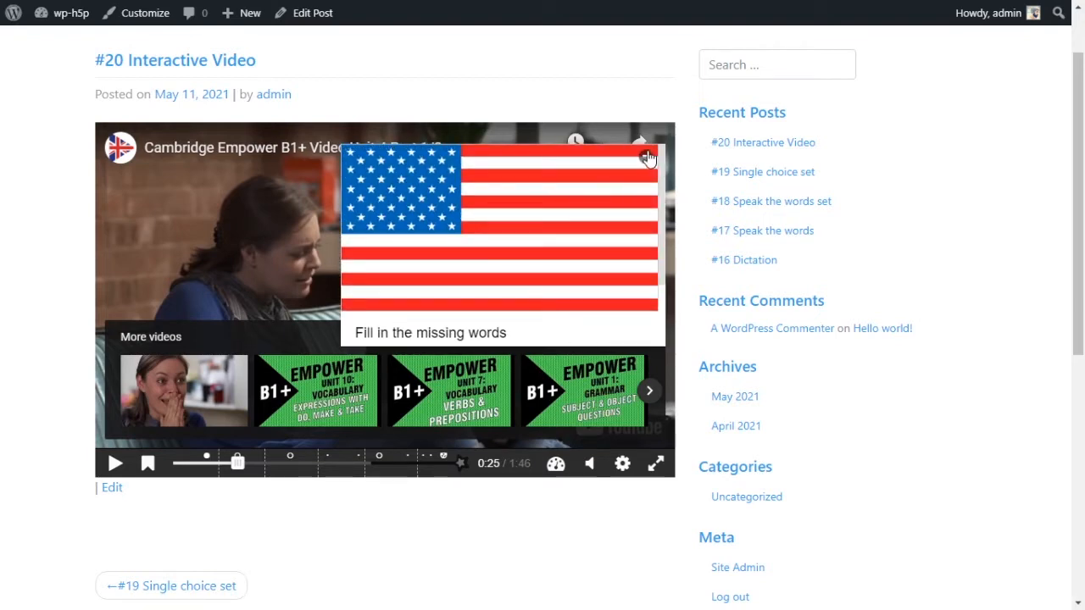
pyautogui.click(491, 212)
pyautogui.moveTo(361, 238); pyautogui.dragTo(489, 227)
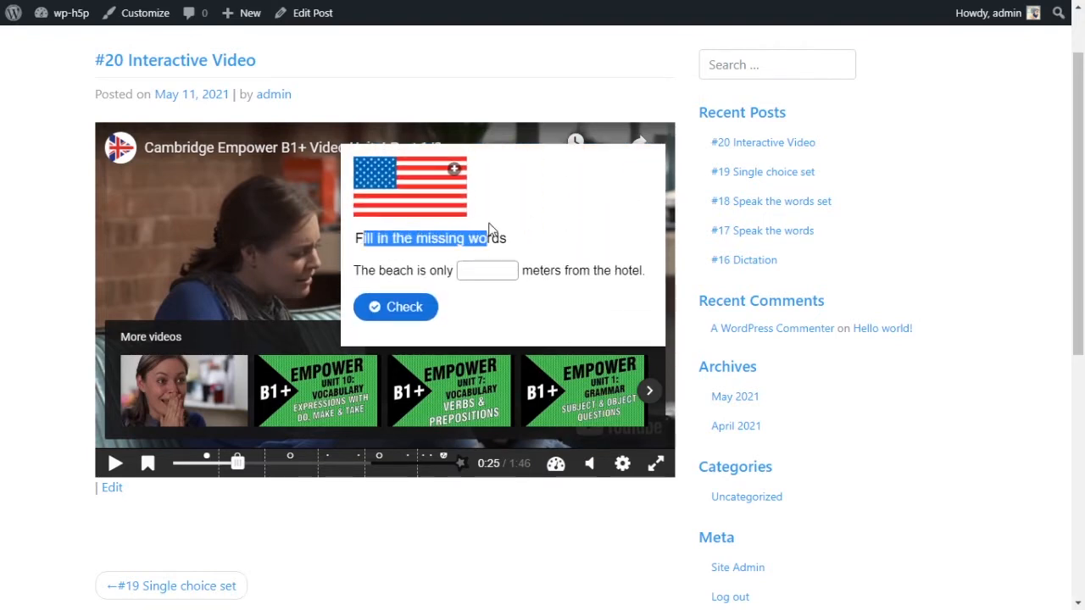
# Step: Answer the missing word with "IDK", check it, show the solution and continue the video
pyautogui.click(496, 267)
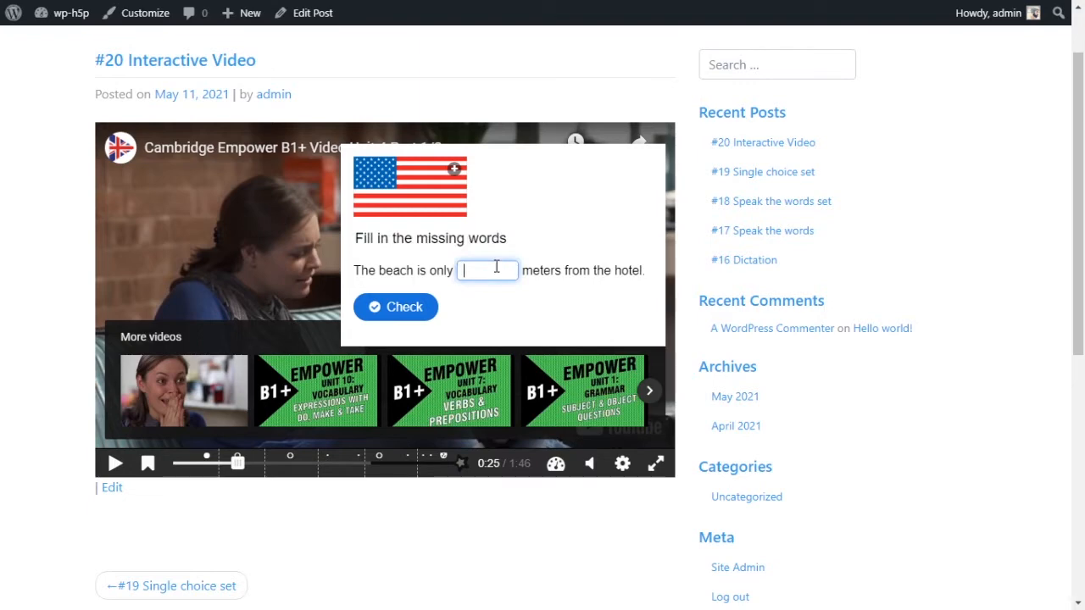
pyautogui.click(395, 307)
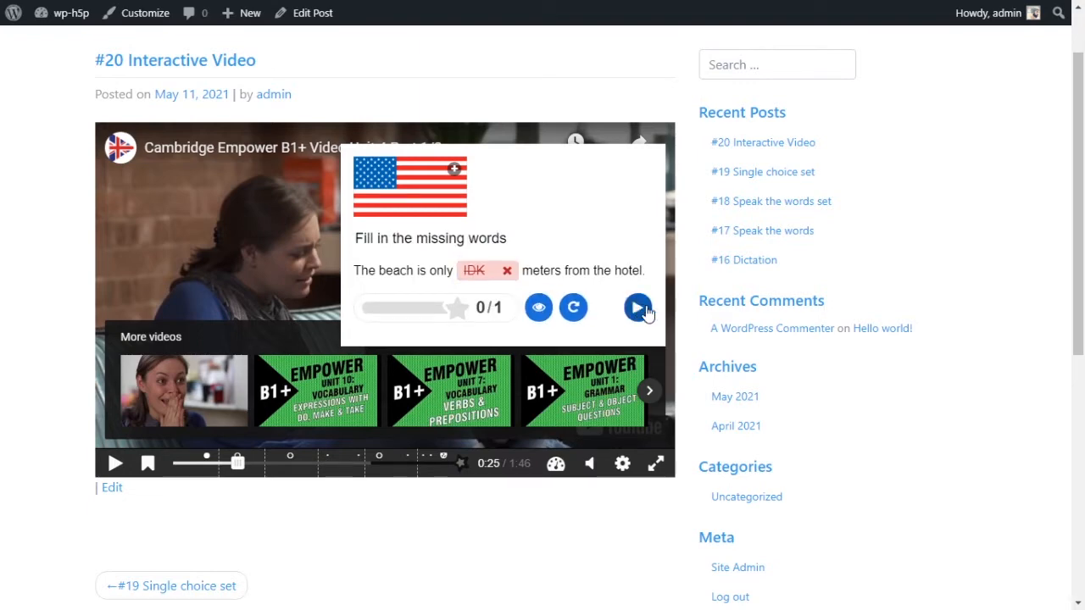
pyautogui.click(539, 310)
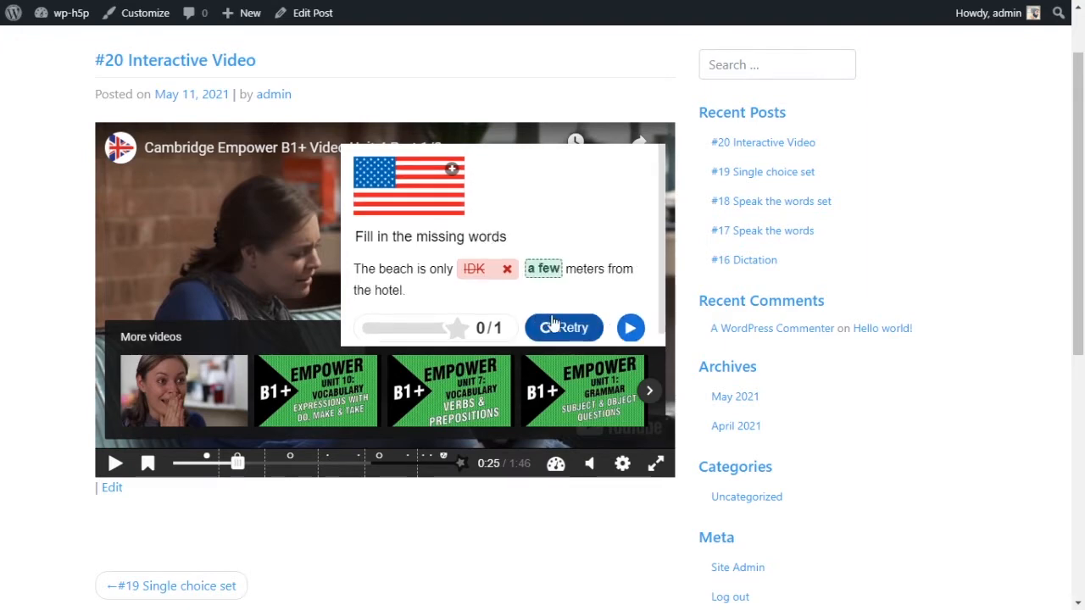
pyautogui.click(629, 328)
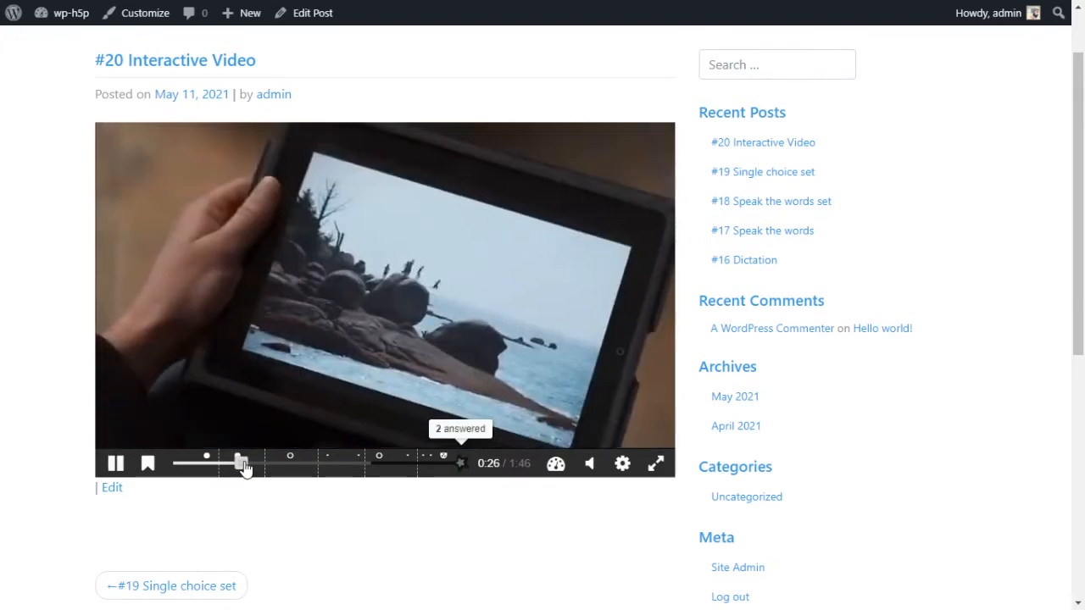
# Step: Seek the video to about 1:01 and 1:12 to examine the text overlay and the people-and-places table
pyautogui.moveTo(241, 463); pyautogui.dragTo(329, 467)
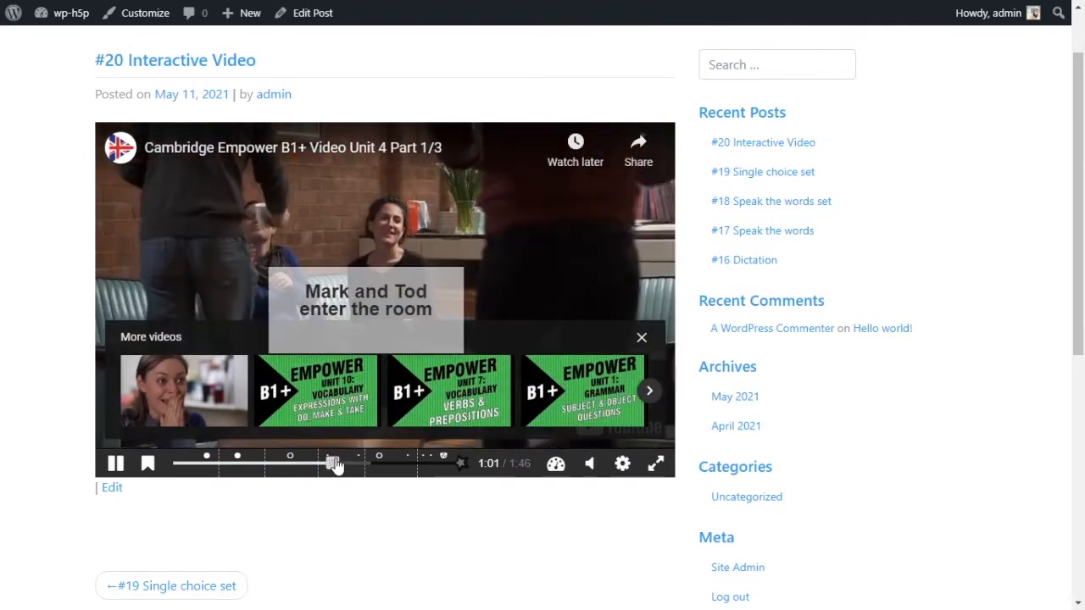
pyautogui.moveTo(322, 292); pyautogui.dragTo(365, 294)
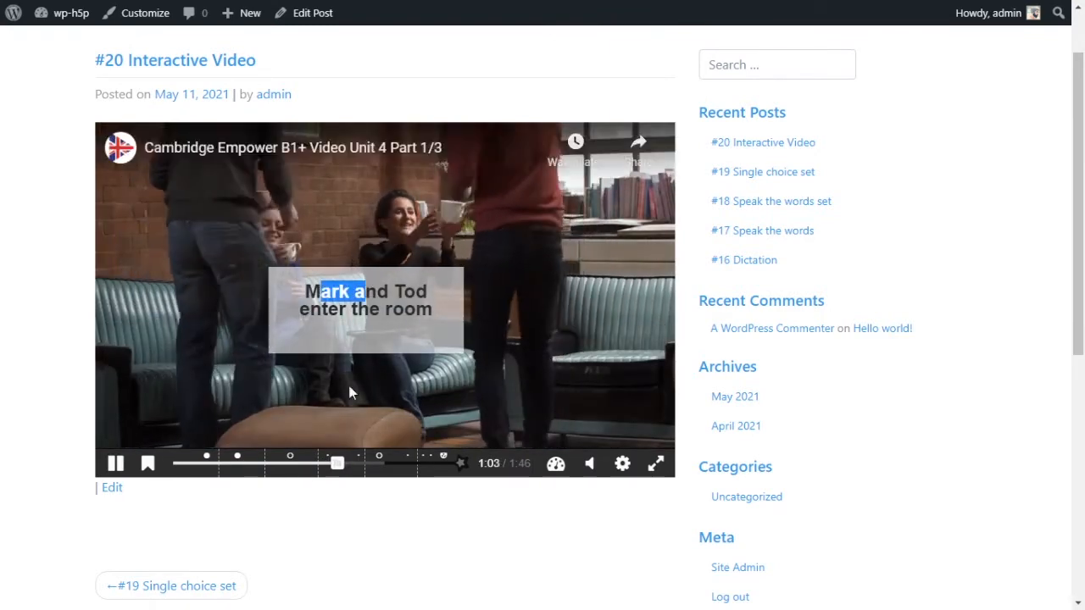
pyautogui.moveTo(337, 467); pyautogui.dragTo(359, 465)
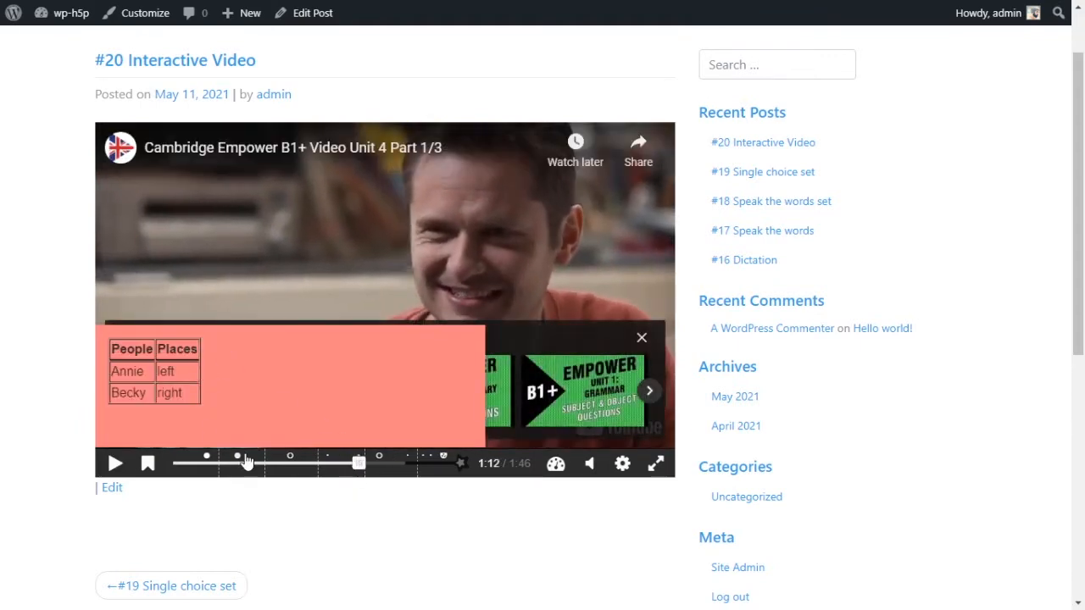
# Step: Seek to 1:32, 1:37, 1:40 and 1:45 to view the image link, important link, Go to Youtube hotspot and closing choices
pyautogui.moveTo(359, 466); pyautogui.dragTo(412, 468)
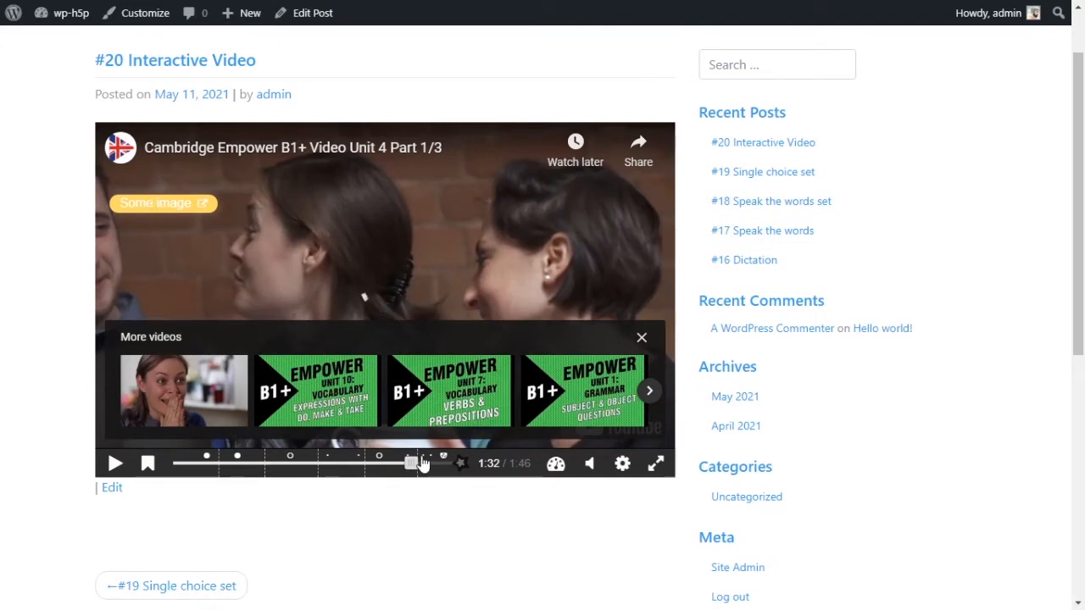
pyautogui.click(423, 465)
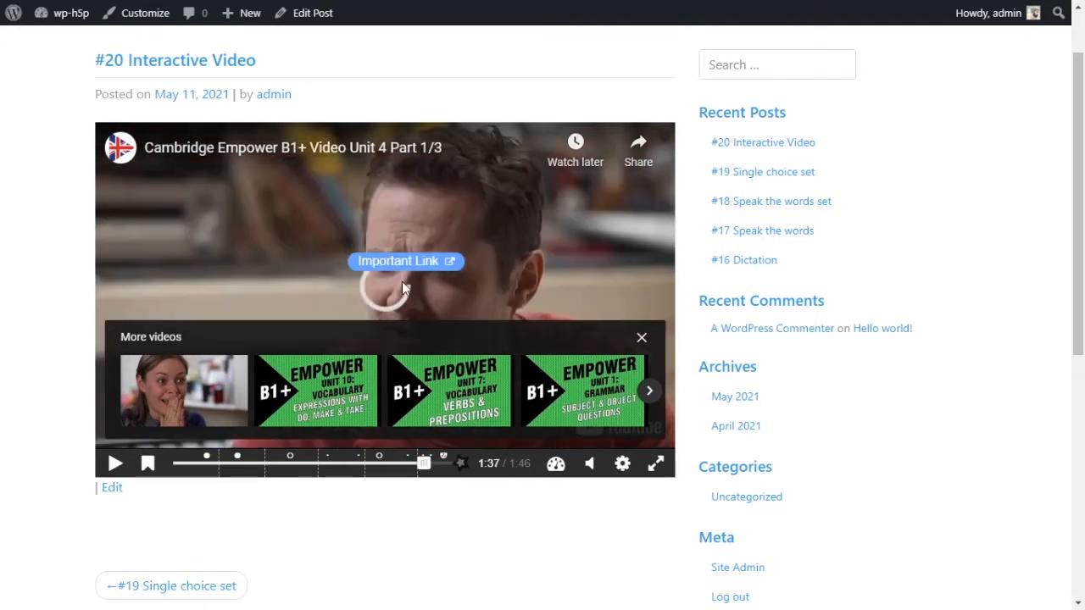
pyautogui.click(429, 463)
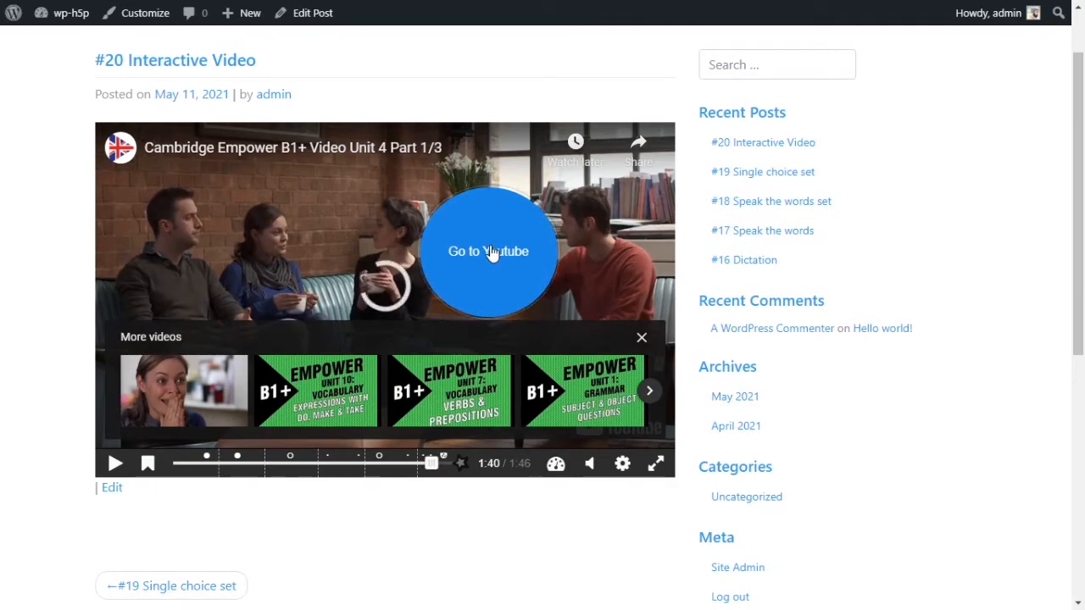
pyautogui.click(438, 464)
pyautogui.click(444, 464)
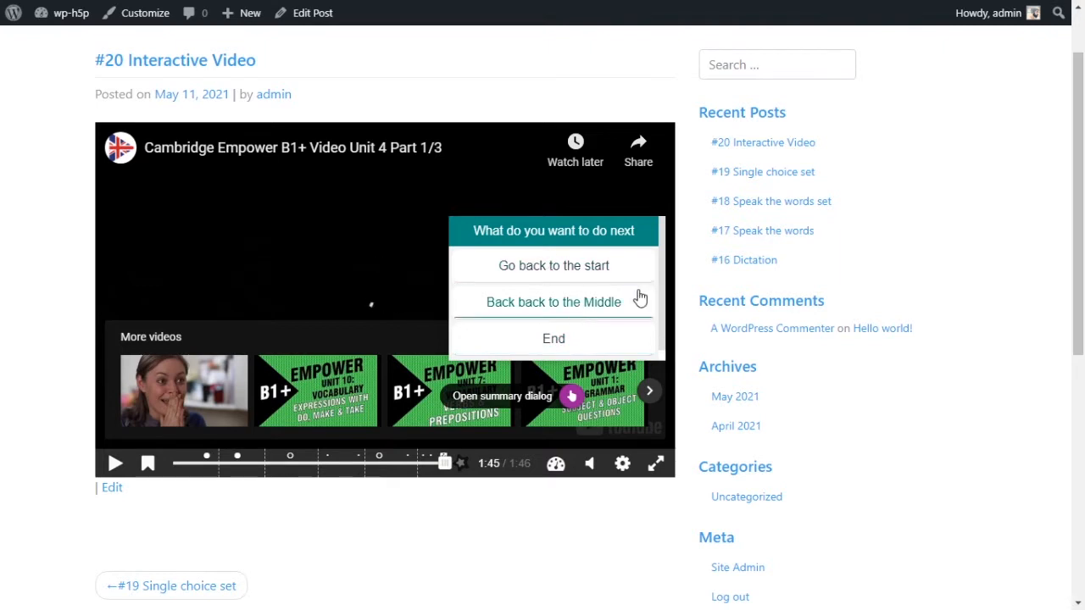
pyautogui.click(443, 465)
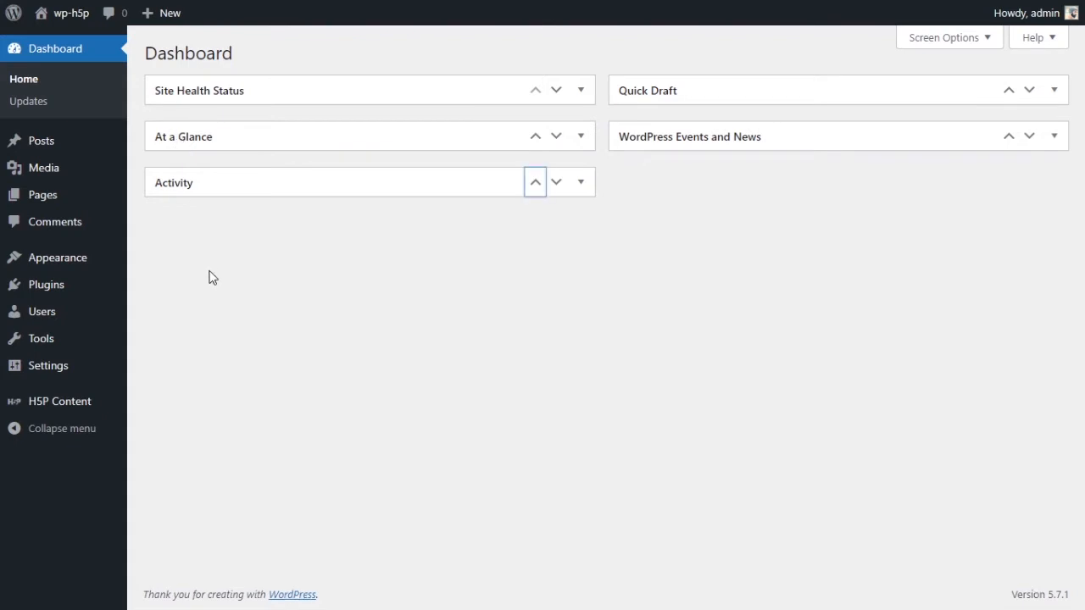
# Step: Add a new H5P content item from the WordPress dashboard and choose Interactive Video as its content type
pyautogui.click(390, 269)
pyautogui.moveTo(87, 405)
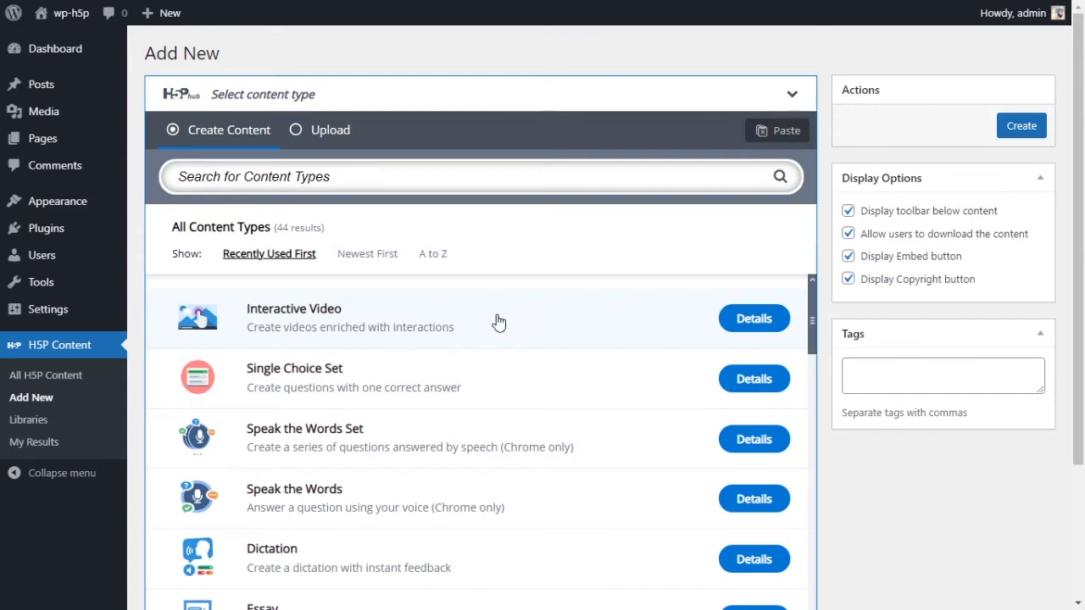
pyautogui.scroll(-3, 573, 339)
pyautogui.scroll(-6, 573, 340)
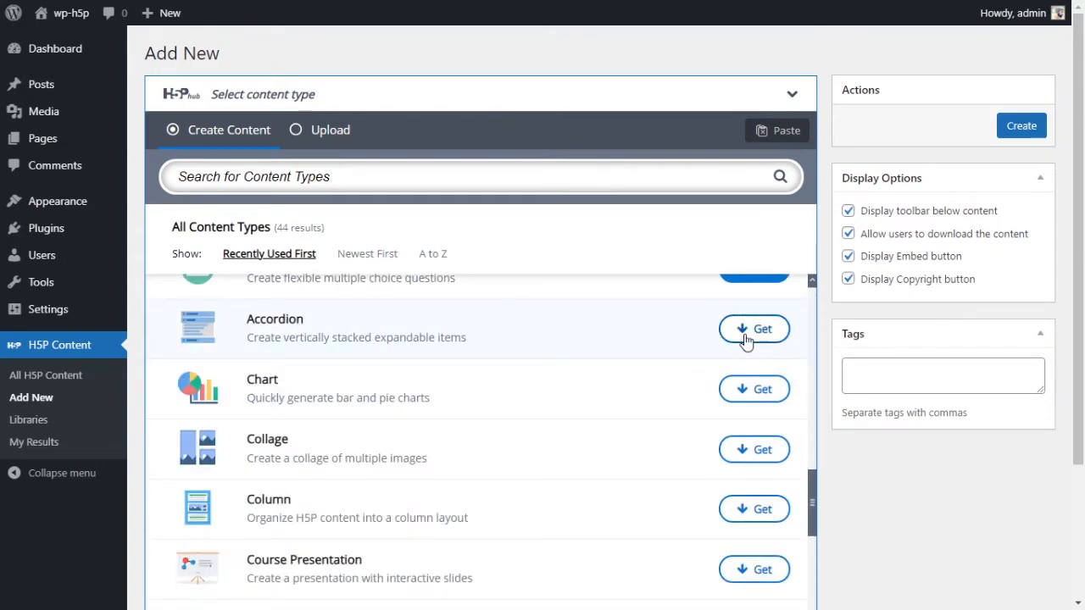
pyautogui.scroll(9, 638, 352)
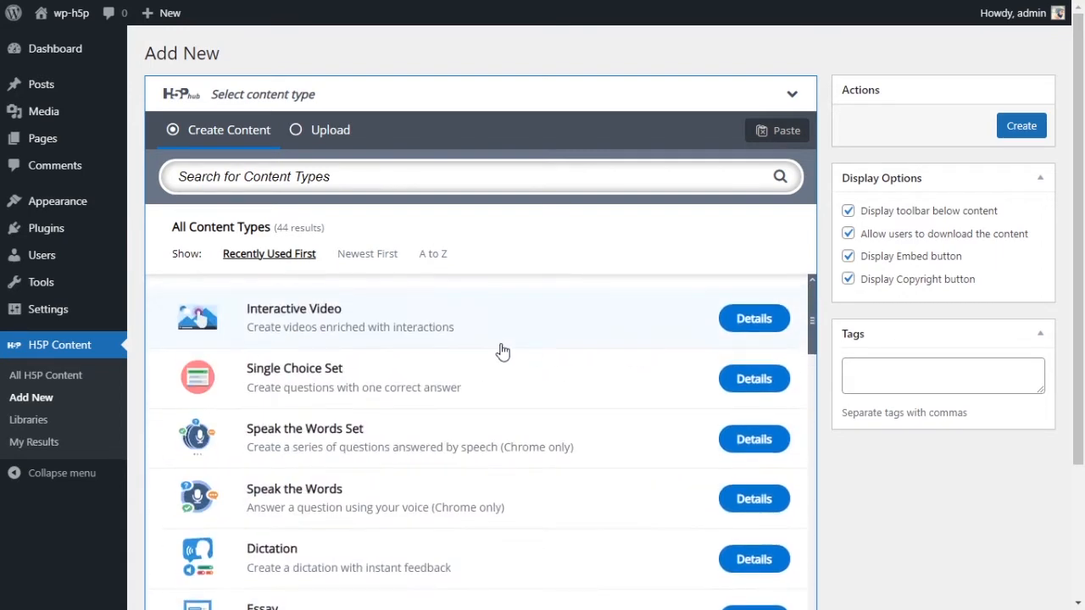
pyautogui.click(378, 318)
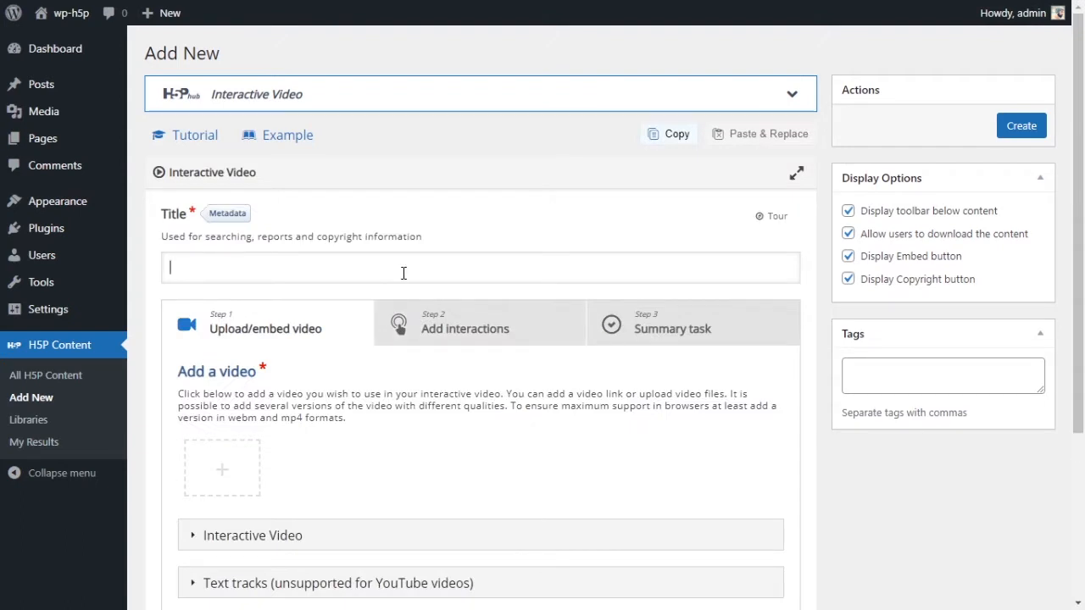
# Step: Title the new H5P content "Interactive Video"
pyautogui.click(404, 273)
pyautogui.write('Interac')
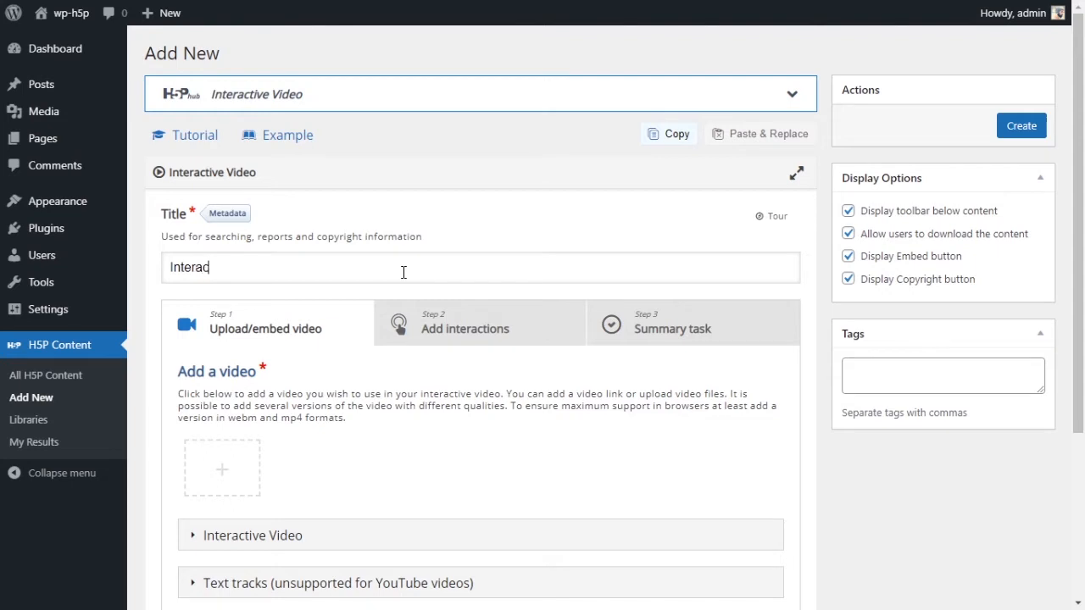
pyautogui.write('tiove')
pyautogui.press('BackSpace')
pyautogui.press('BackSpace')
pyautogui.write('ve Video')
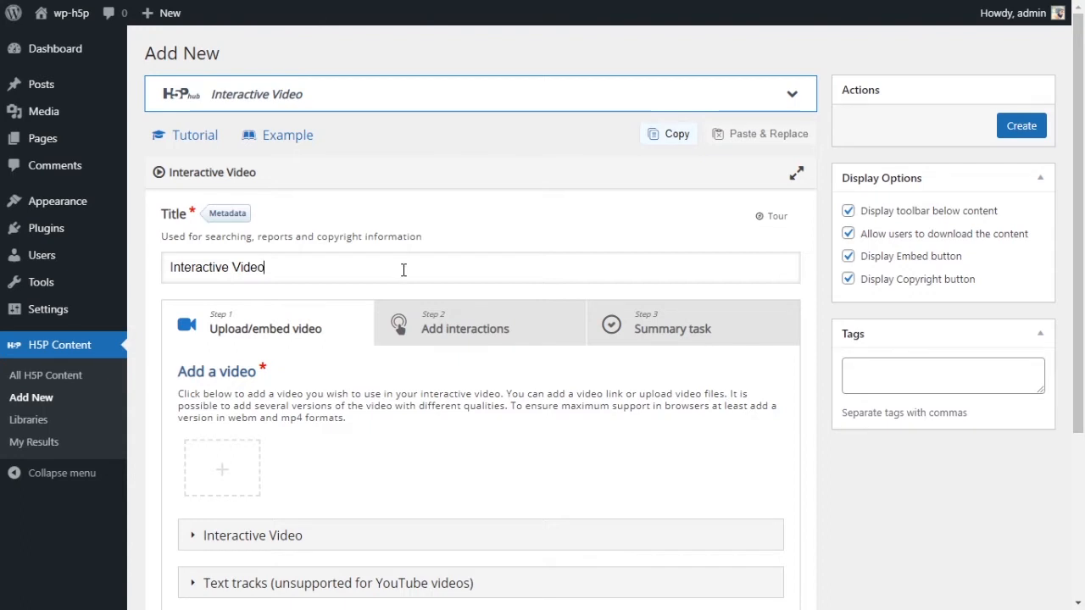
pyautogui.scroll(-1, 390, 265)
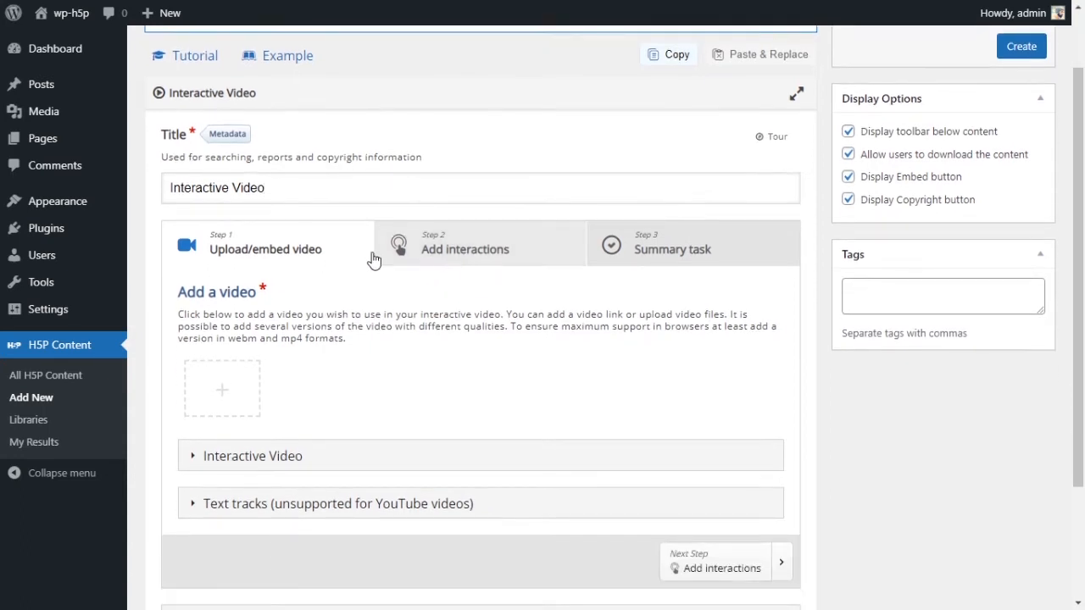
pyautogui.scroll(-2, 508, 441)
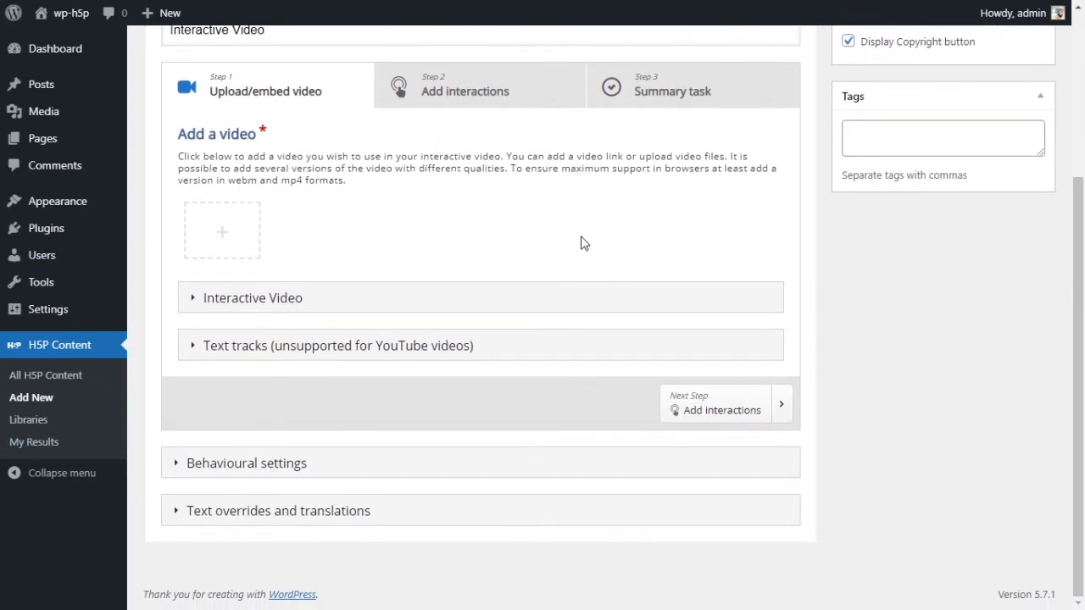
pyautogui.scroll(1, 273, 315)
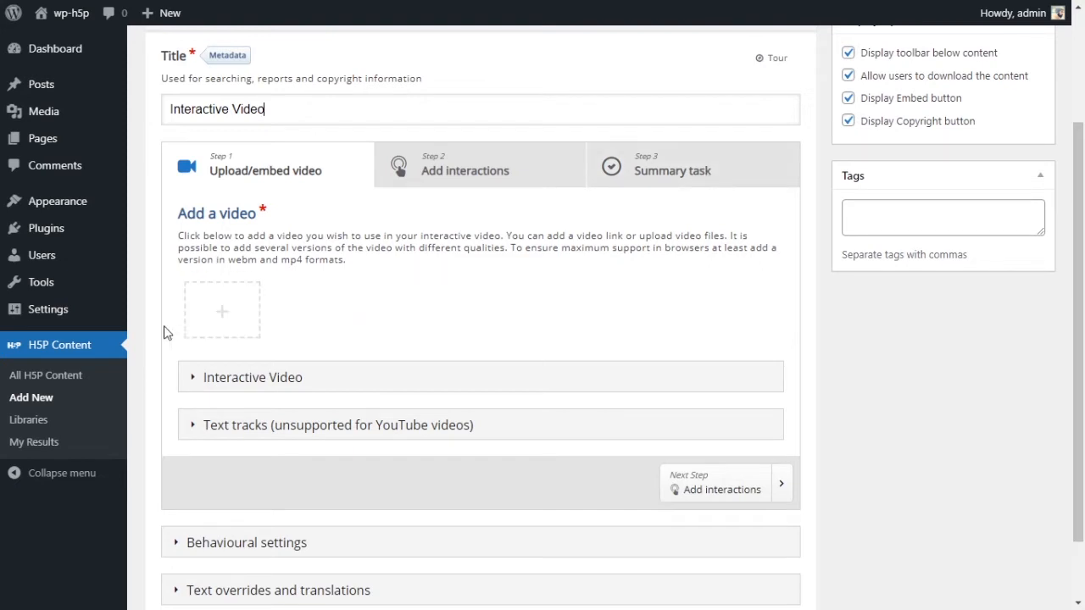
pyautogui.click(221, 310)
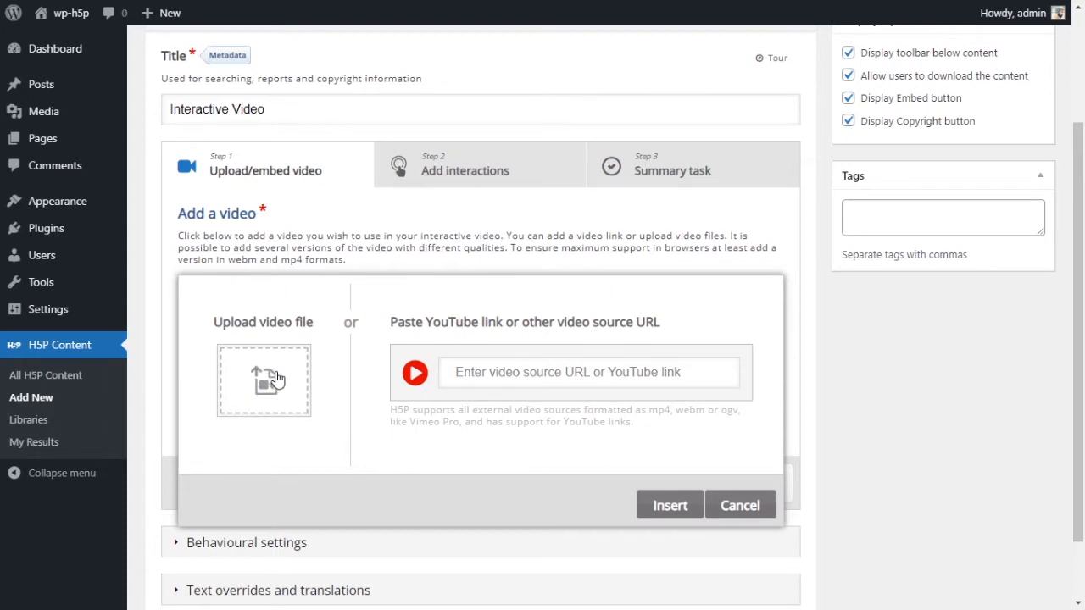
pyautogui.click(517, 367)
pyautogui.hotkey('alt', 'Tab')
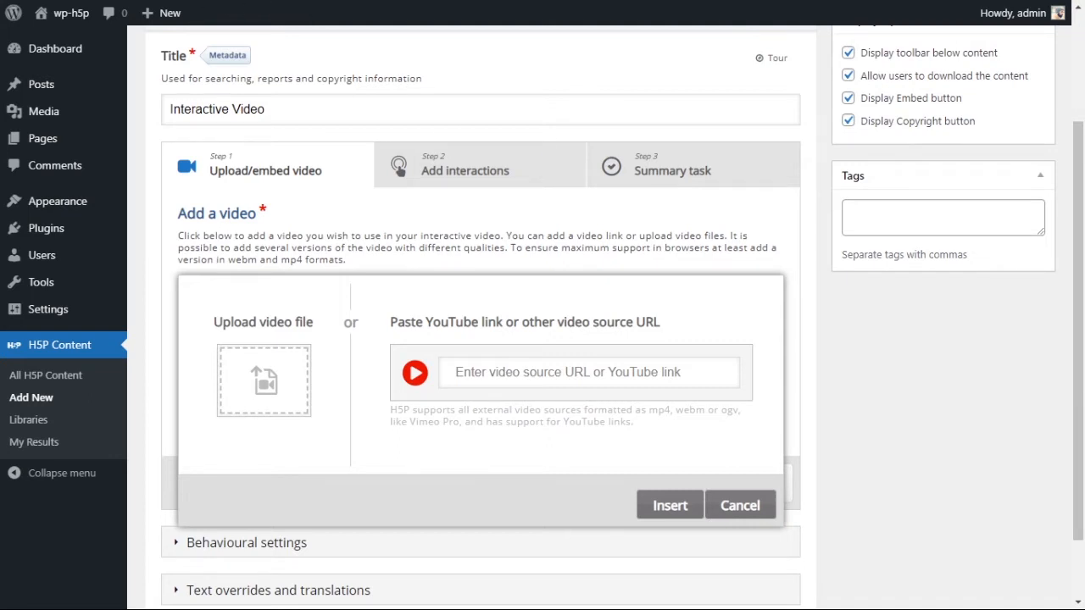
pyautogui.hotkey('alt', 'Tab')
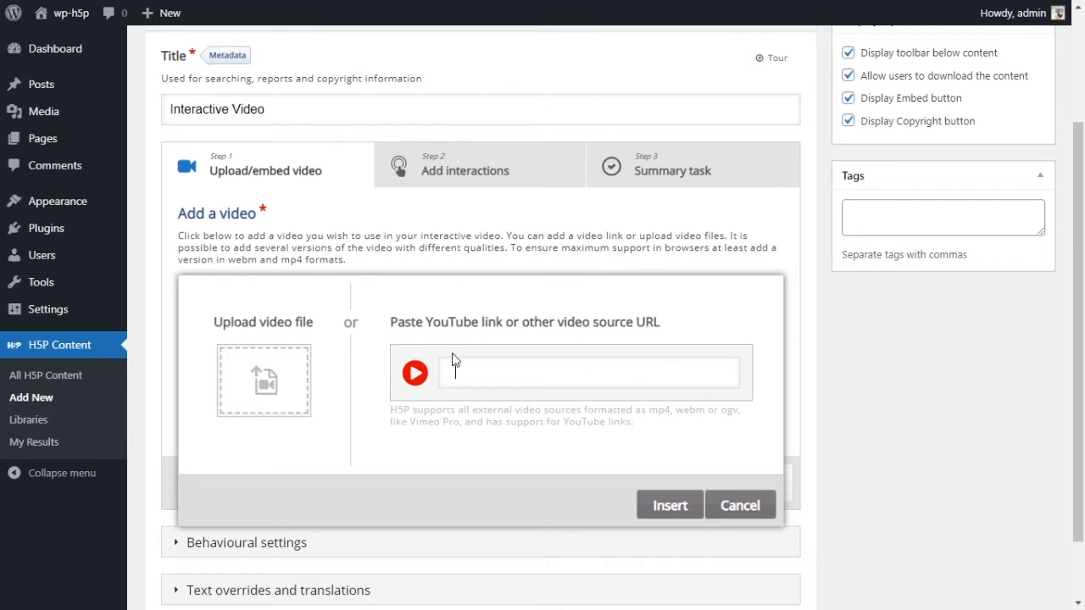
pyautogui.write('https://www.youtube.com/watch?v=8CysN7l4-Fg')
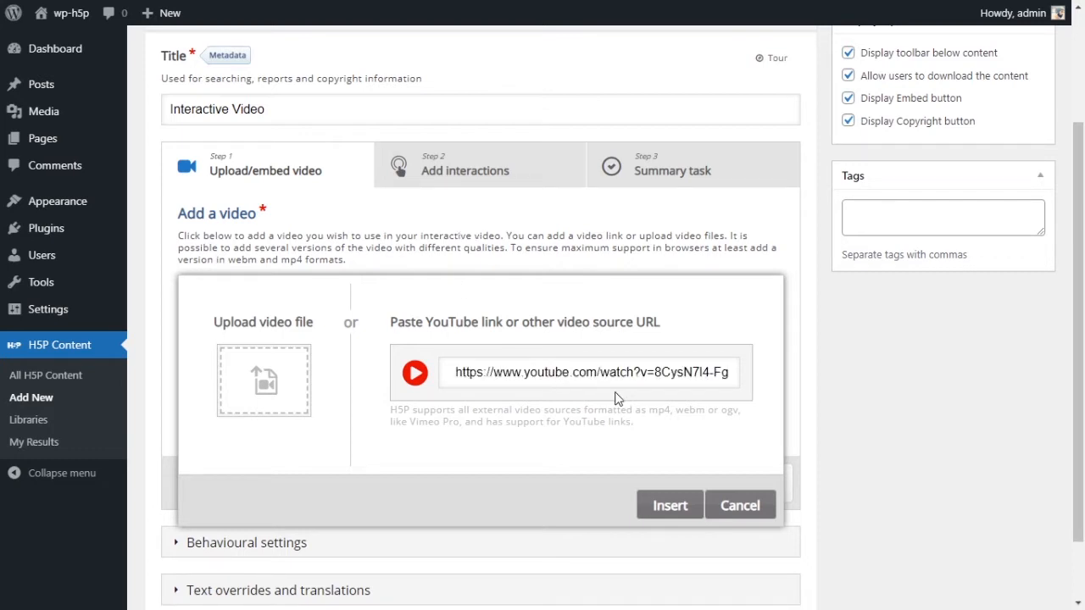
pyautogui.click(669, 505)
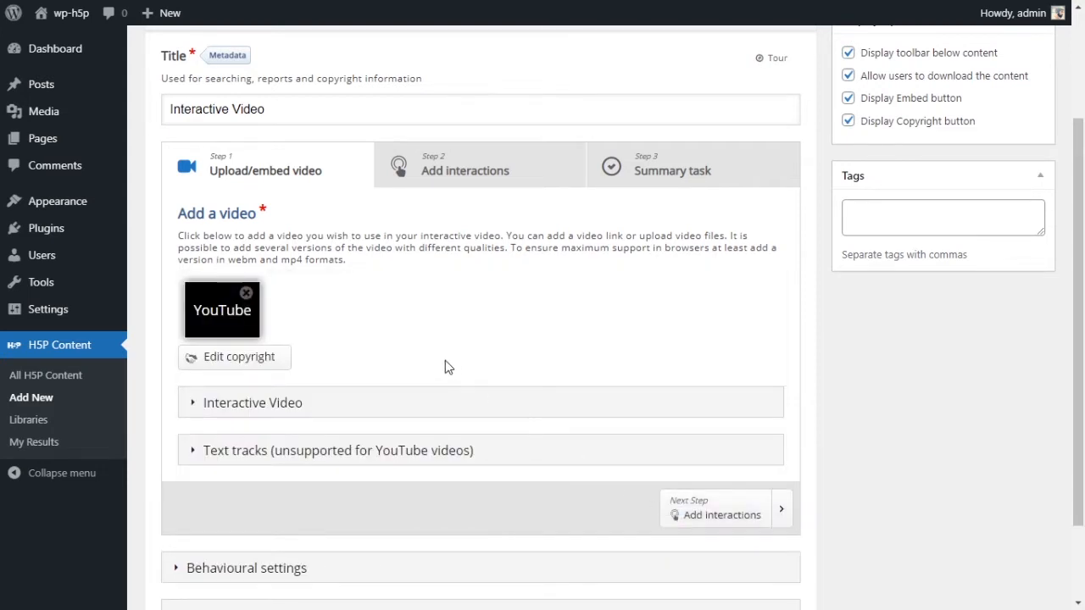
# Step: View the video's copyright fields, including title, author, source and license, and close them without entering anything
pyautogui.scroll(-1, 437, 360)
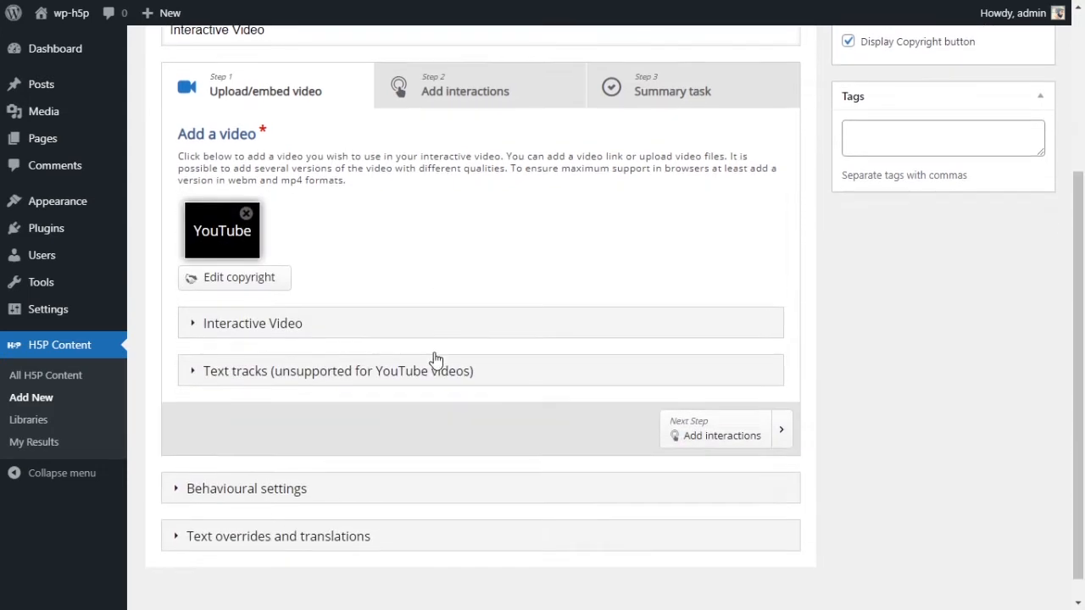
pyautogui.click(273, 282)
pyautogui.scroll(-2, 597, 292)
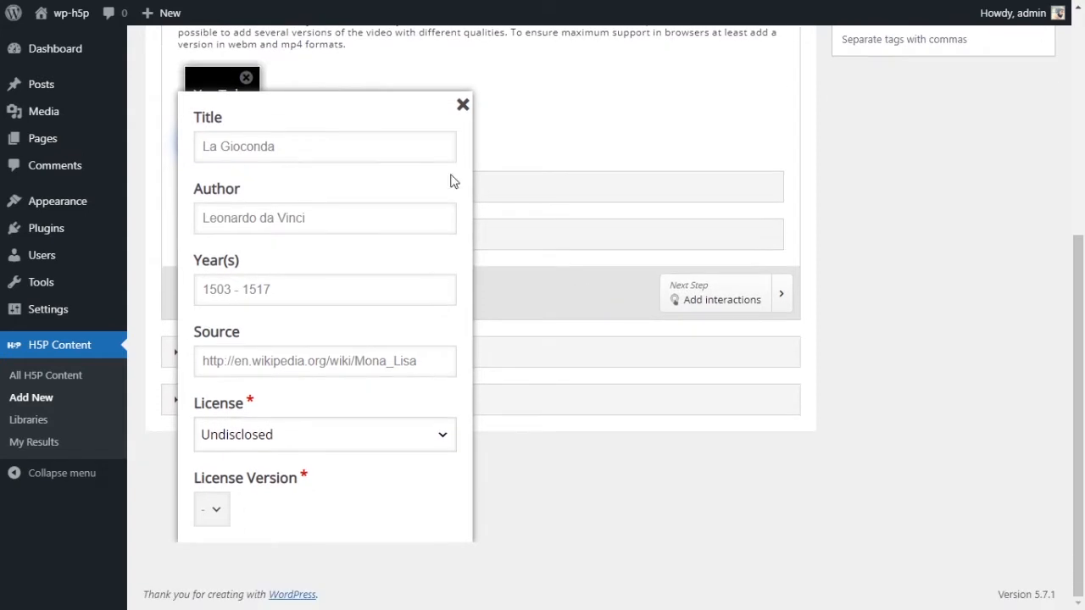
pyautogui.click(463, 105)
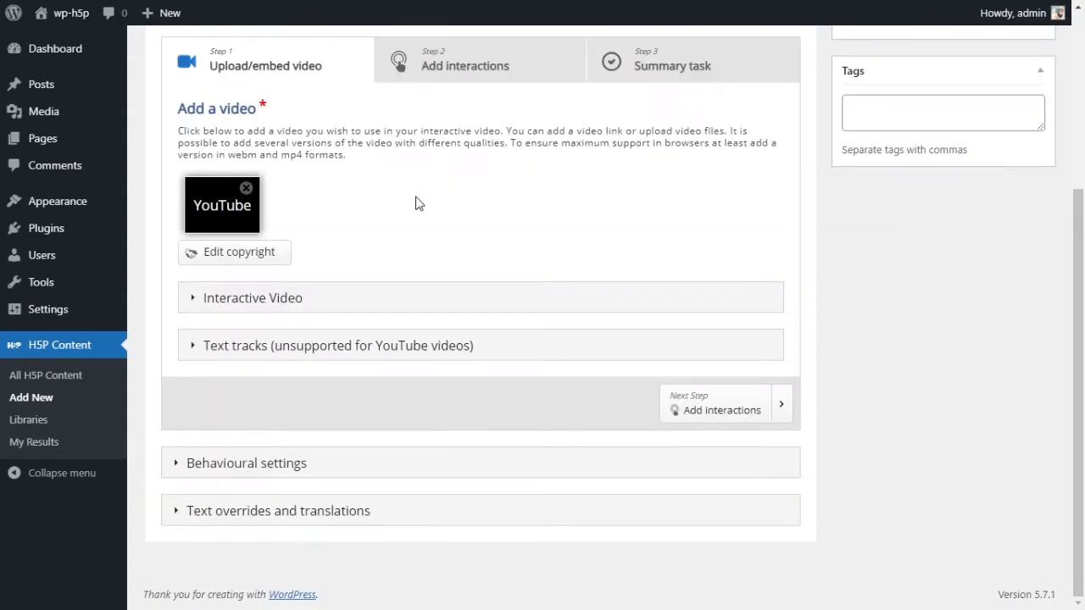
pyautogui.scroll(1, 416, 204)
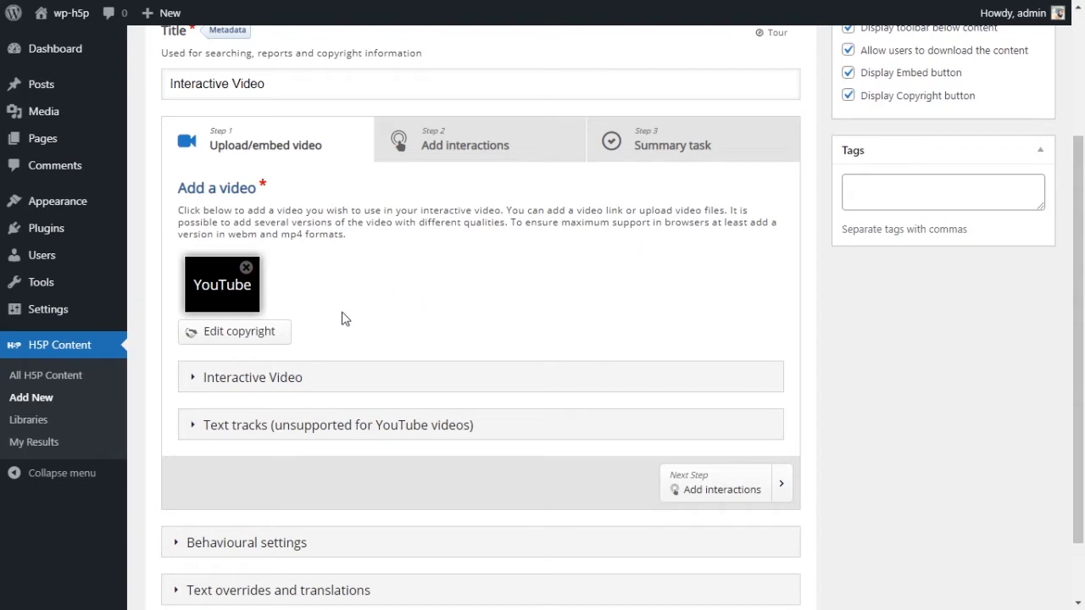
# Step: Change the interactive video's start-screen title to "Learn Some English"
pyautogui.scroll(-1, 359, 305)
pyautogui.click(279, 302)
pyautogui.scroll(-1, 517, 304)
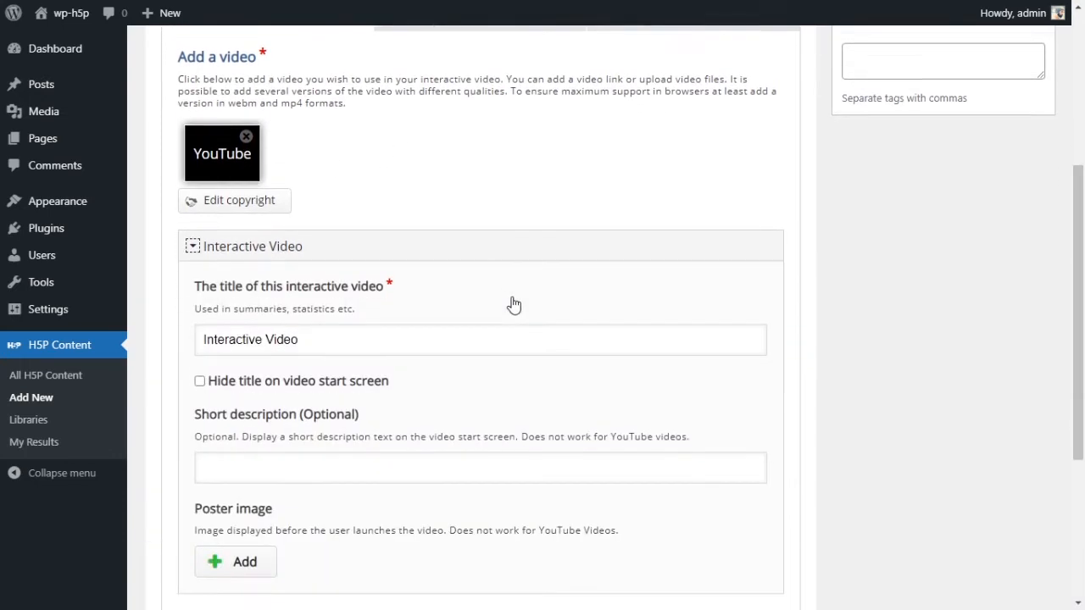
pyautogui.tripleClick(384, 310)
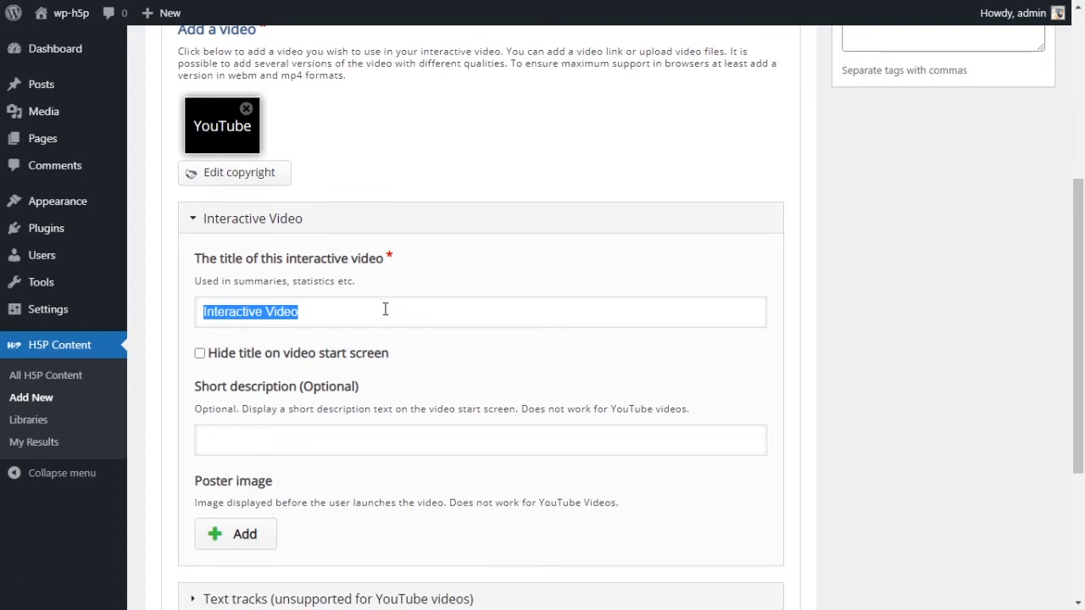
pyautogui.write('Learn ')
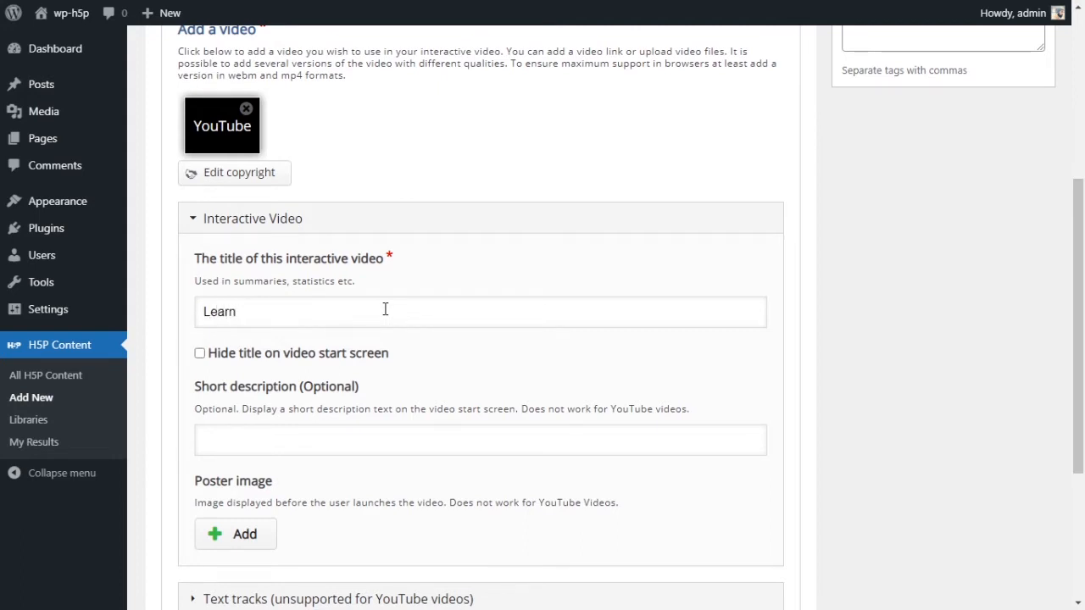
pyautogui.write('Some ENglish')
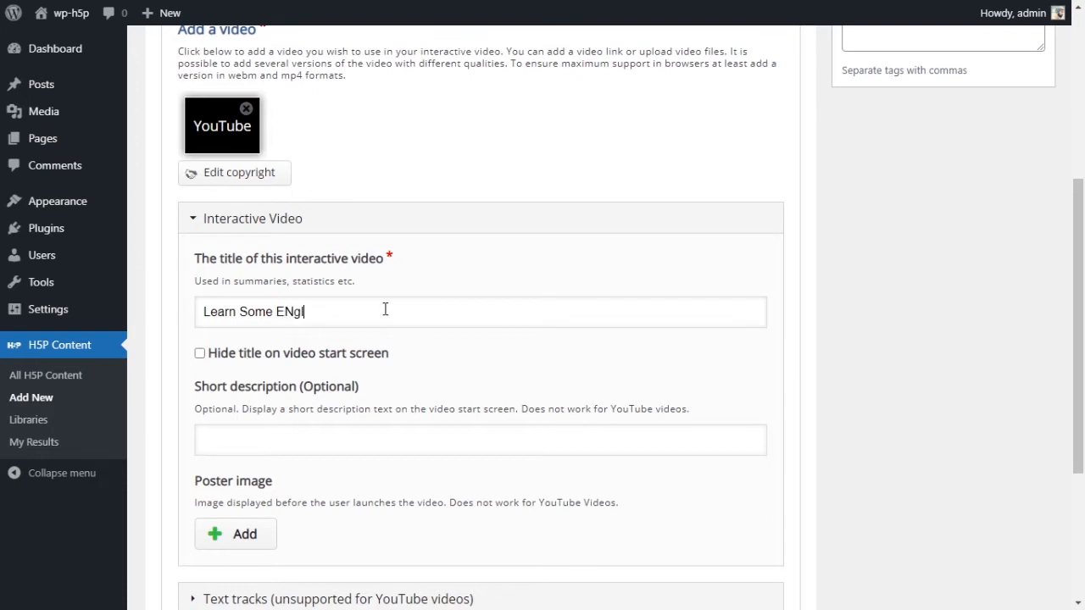
pyautogui.click(292, 311)
pyautogui.press('BackSpace')
pyautogui.write('n')
pyautogui.scroll(-1, 424, 301)
pyautogui.click(550, 286)
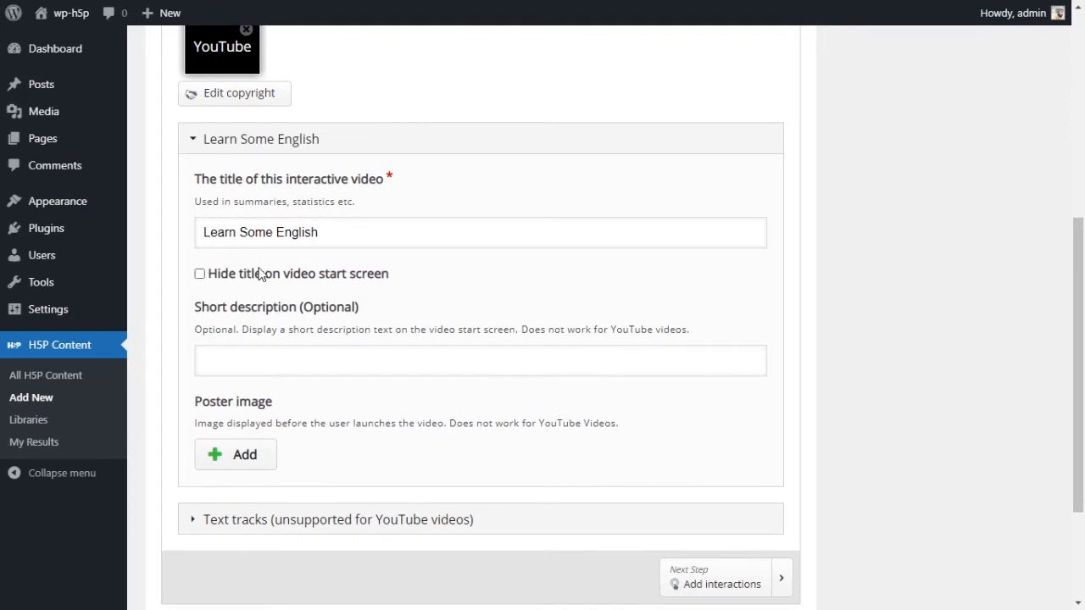
# Step: Examine the hide-title option and the notes on the short description and poster image for YouTube videos
pyautogui.click(321, 277)
pyautogui.moveTo(597, 330); pyautogui.dragTo(697, 332)
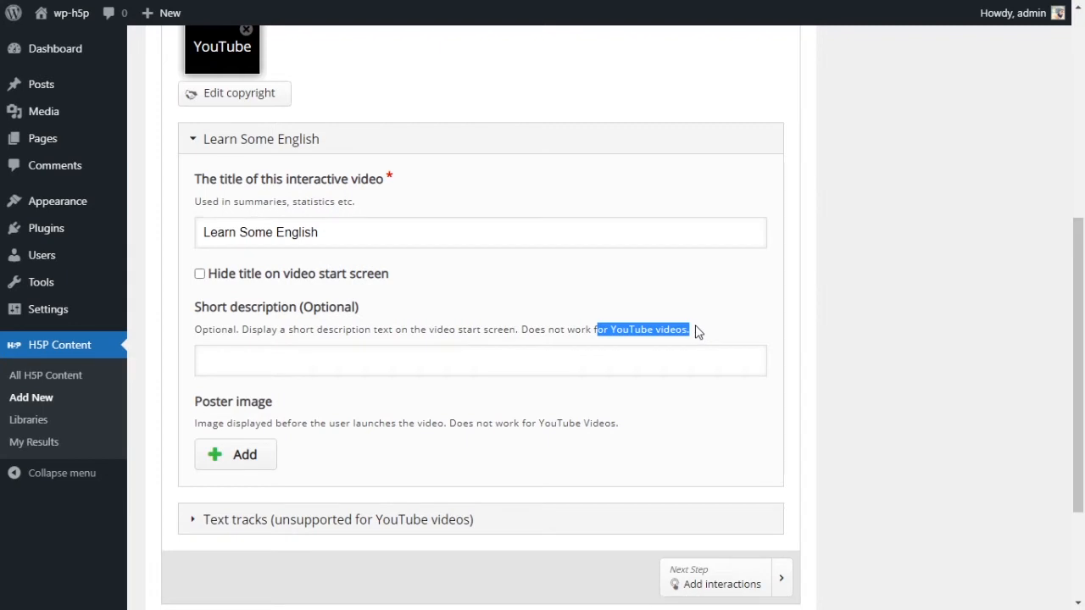
pyautogui.scroll(-1, 516, 326)
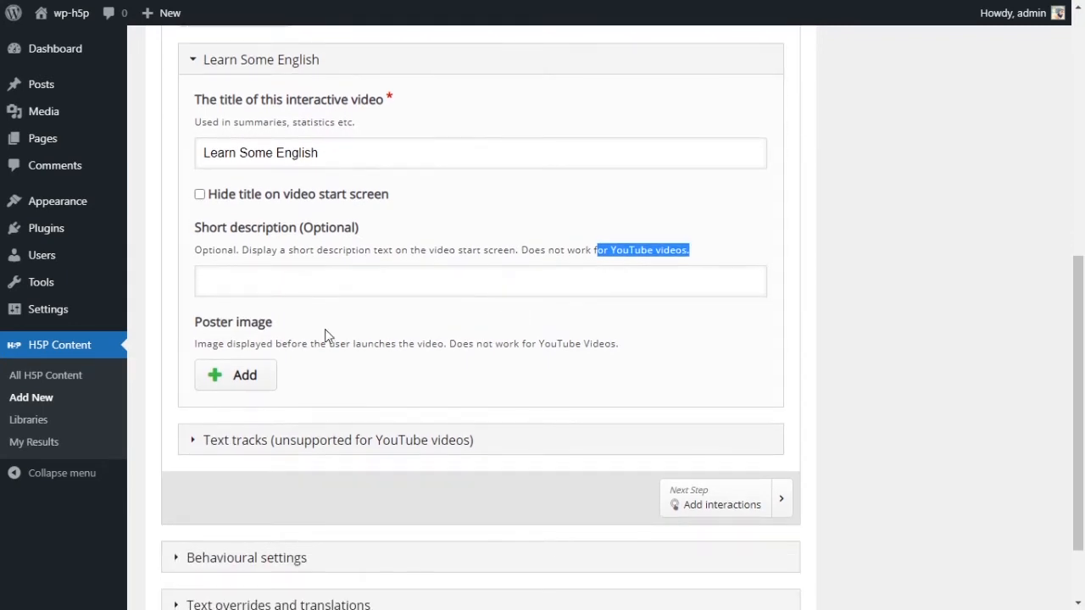
pyautogui.moveTo(194, 325); pyautogui.dragTo(623, 347)
pyautogui.click(509, 349)
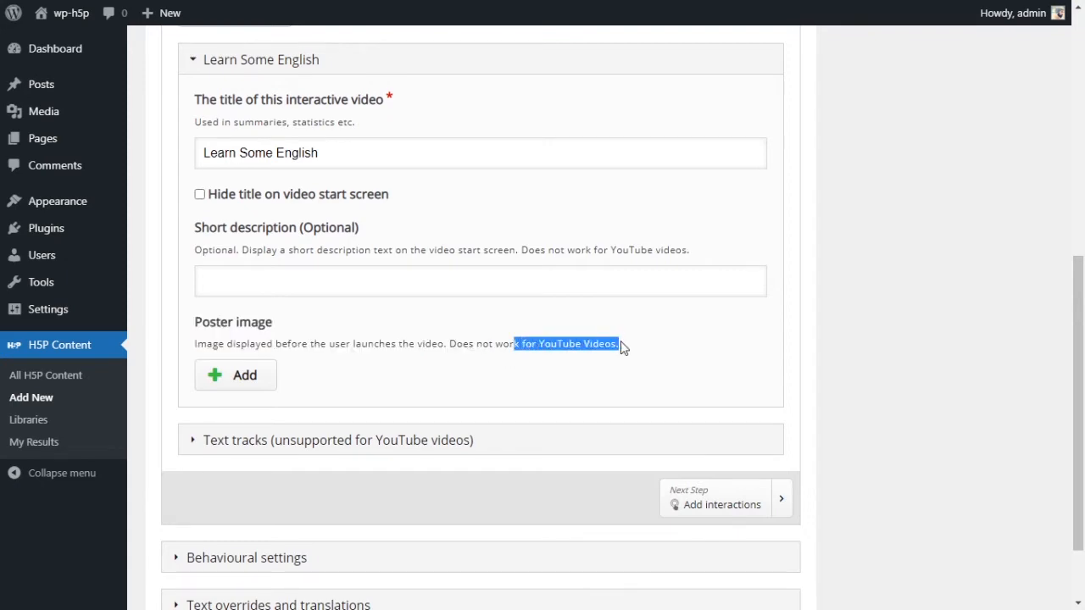
pyautogui.scroll(4, 537, 346)
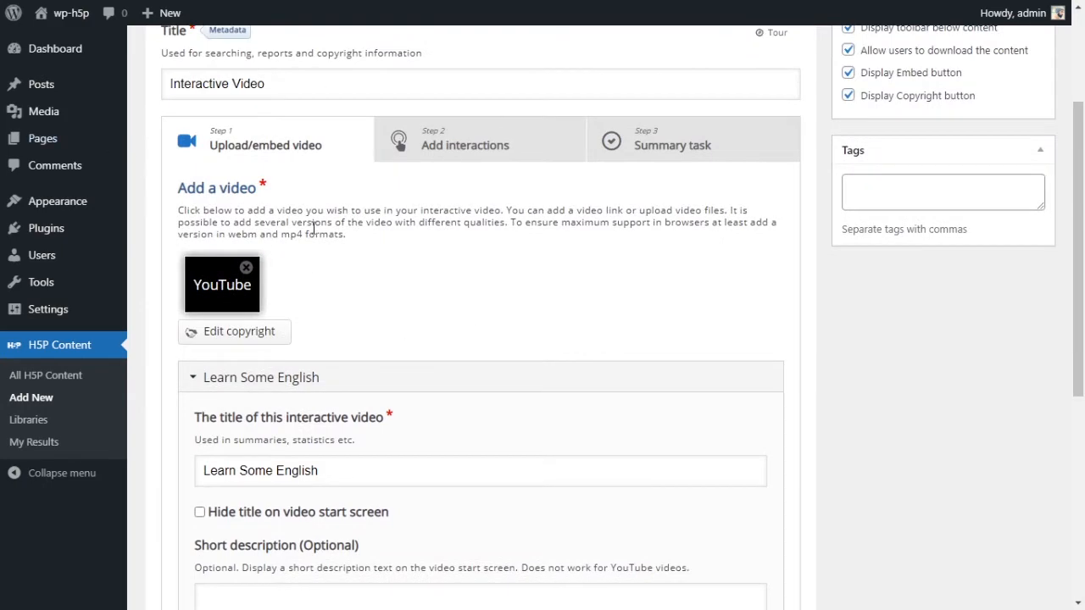
pyautogui.scroll(-4, 462, 364)
pyautogui.scroll(-1, 481, 352)
pyautogui.click(466, 310)
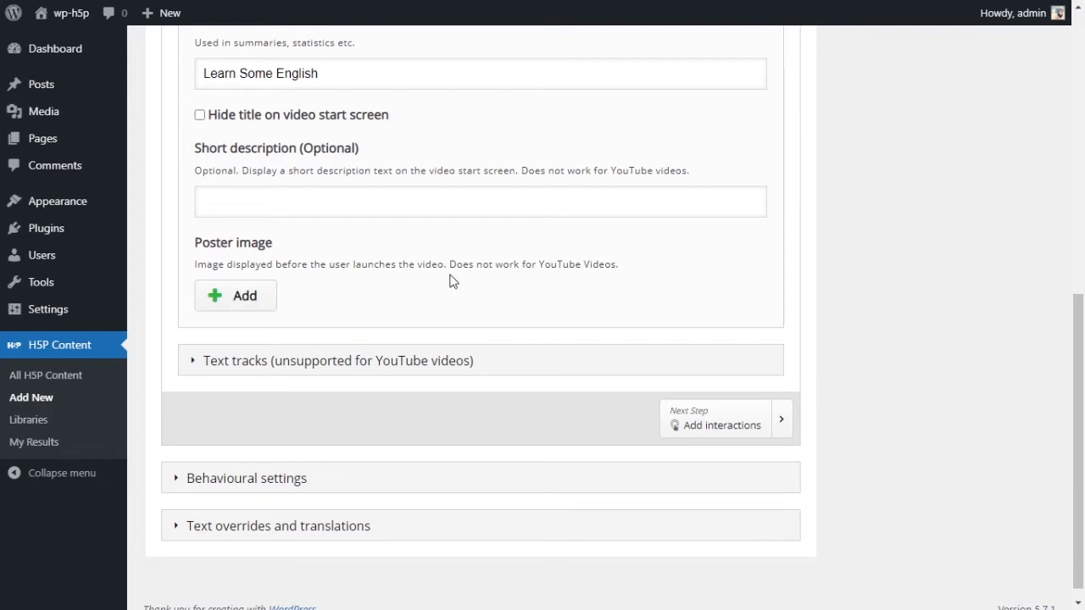
# Step: Expand the Text tracks settings and the existing Subtitles track to view their fields
pyautogui.click(368, 349)
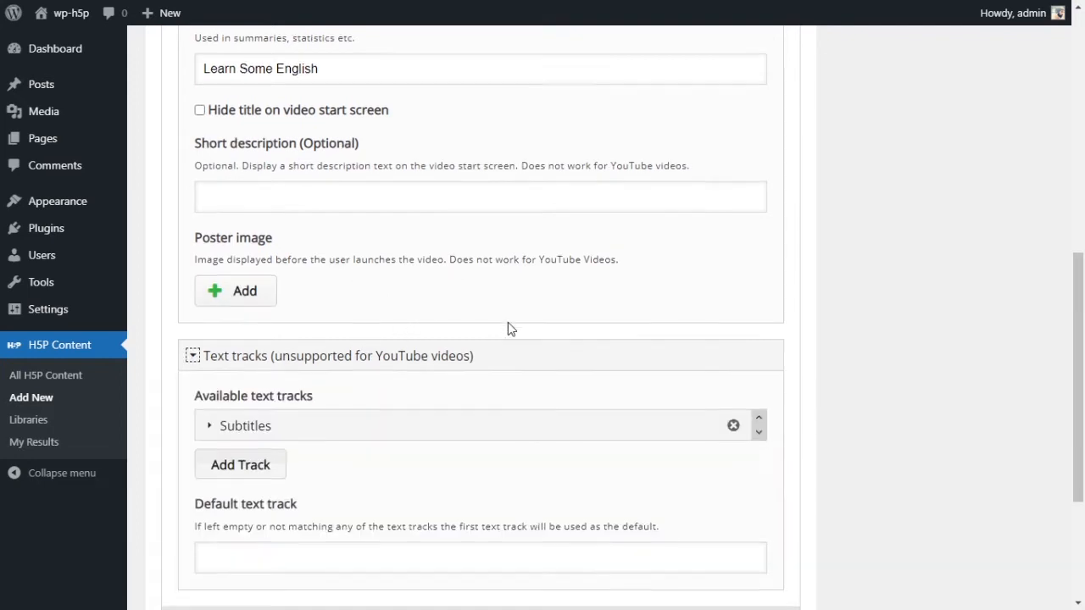
pyautogui.scroll(-1, 509, 327)
pyautogui.scroll(-1, 507, 328)
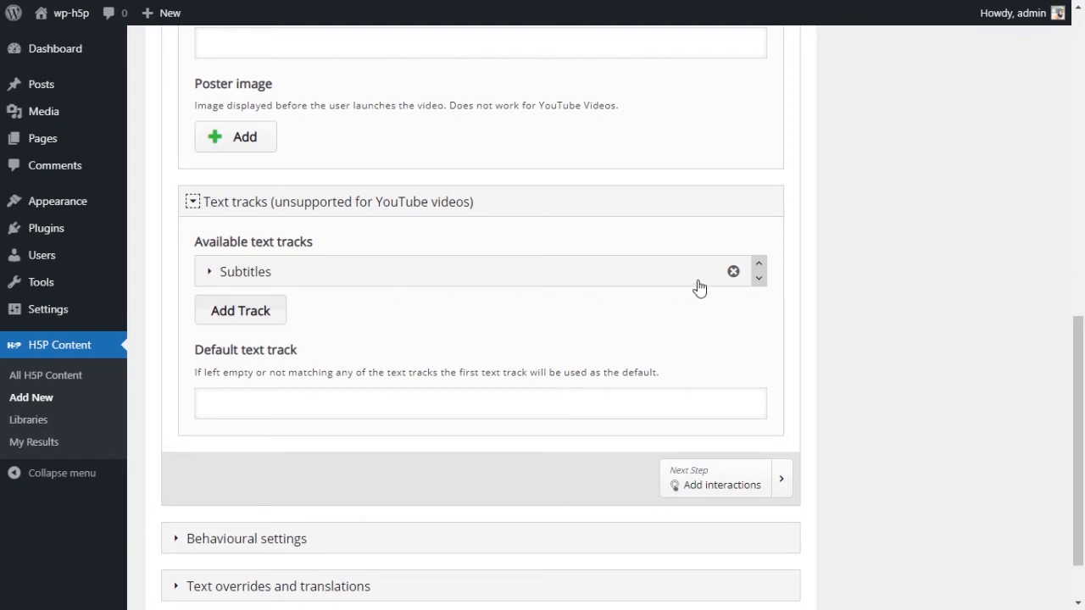
pyautogui.click(386, 282)
pyautogui.scroll(-1, 365, 296)
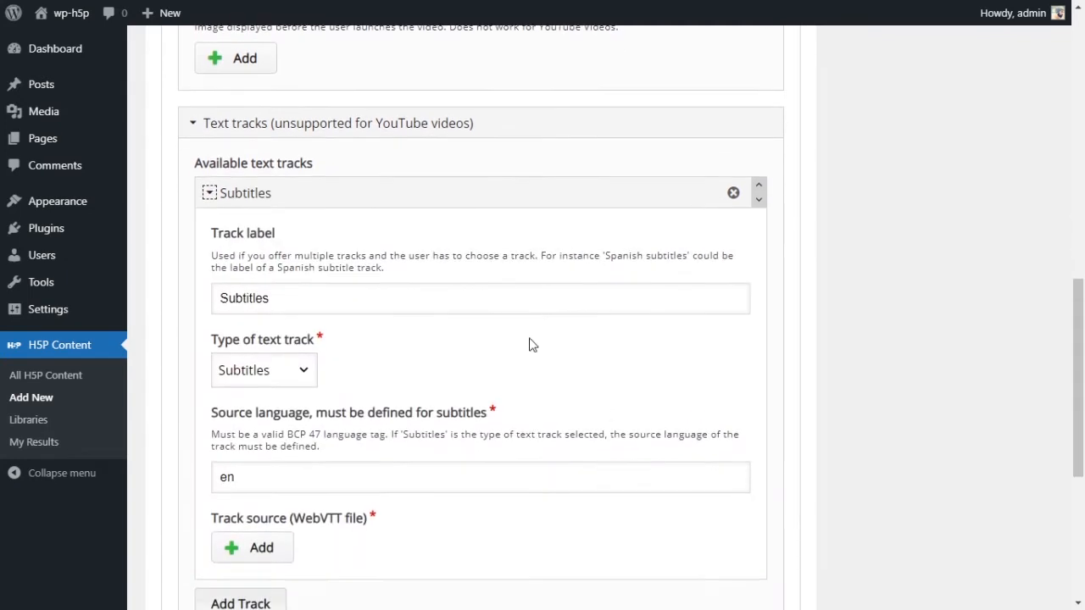
pyautogui.scroll(-1, 356, 305)
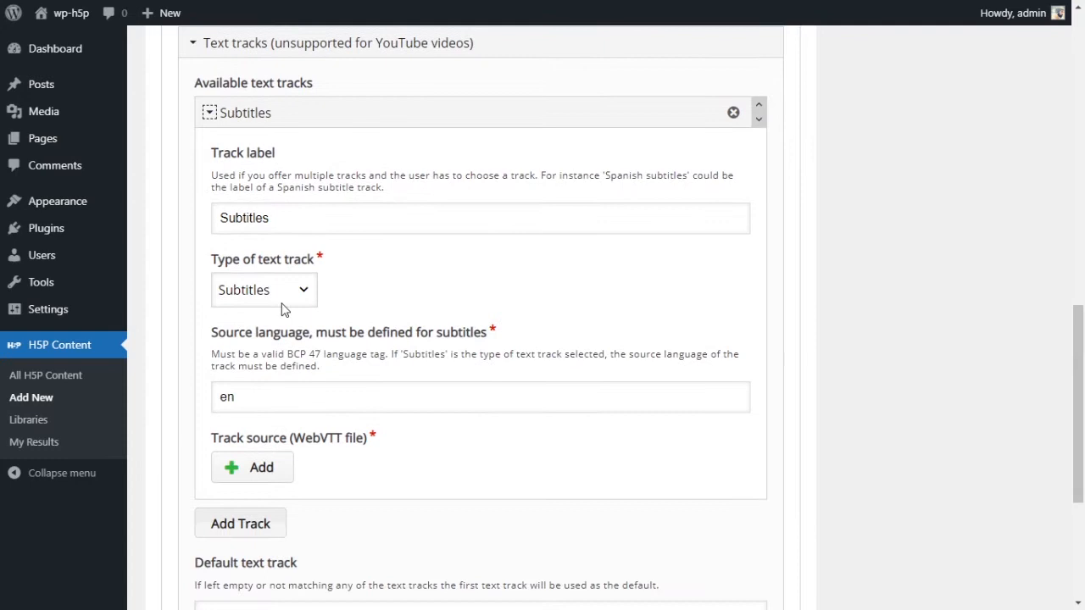
# Step: Examine the Subtitles track's label, text track type, source language and WebVTT track source fields
pyautogui.doubleClick(258, 218)
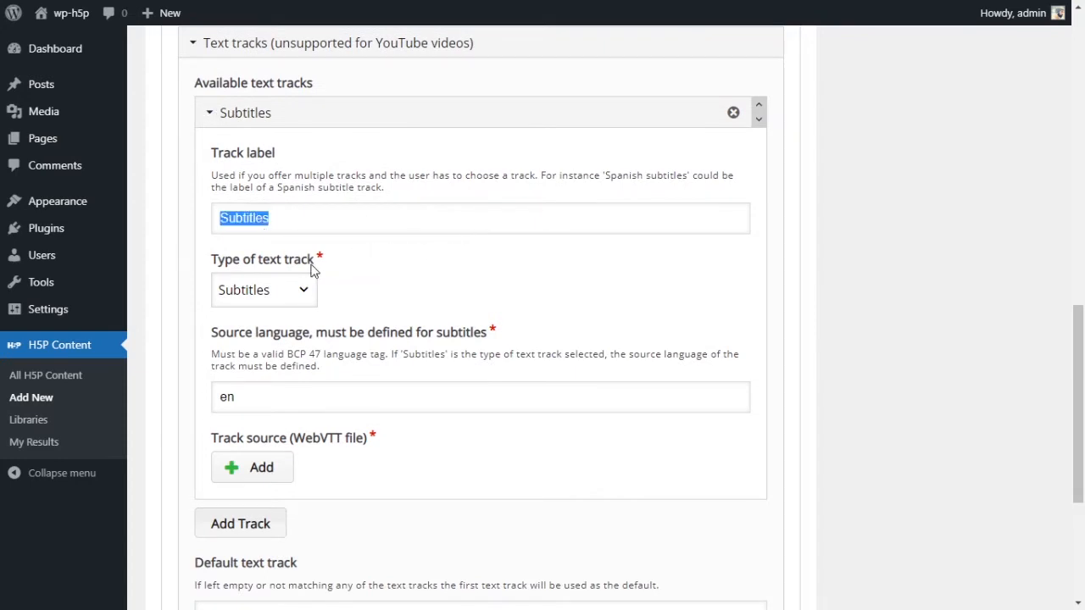
pyautogui.press('Tab')
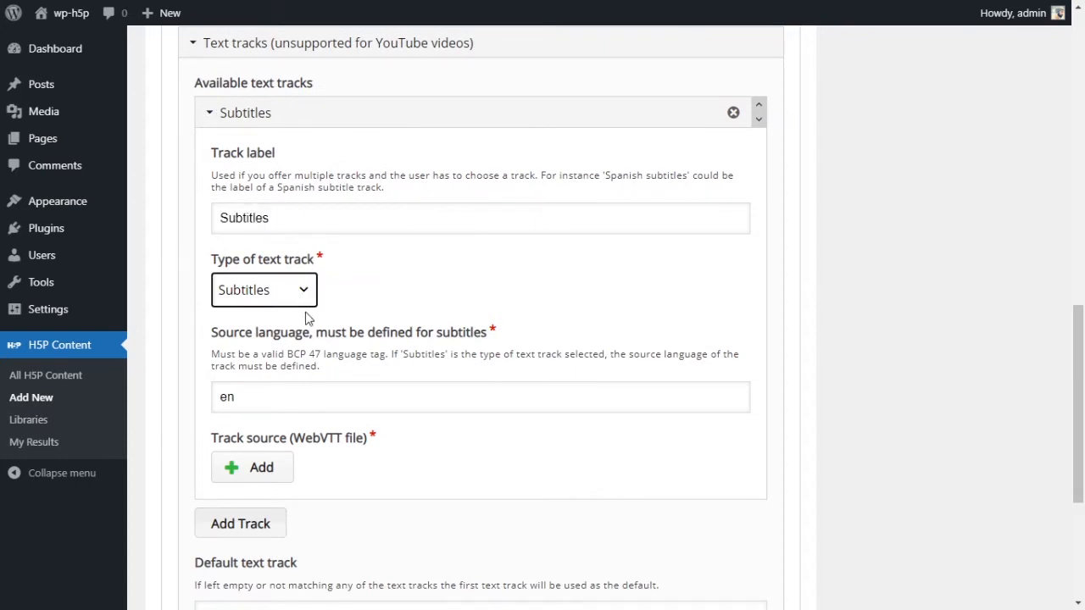
pyautogui.click(387, 283)
pyautogui.click(290, 284)
pyautogui.scroll(-1, 467, 274)
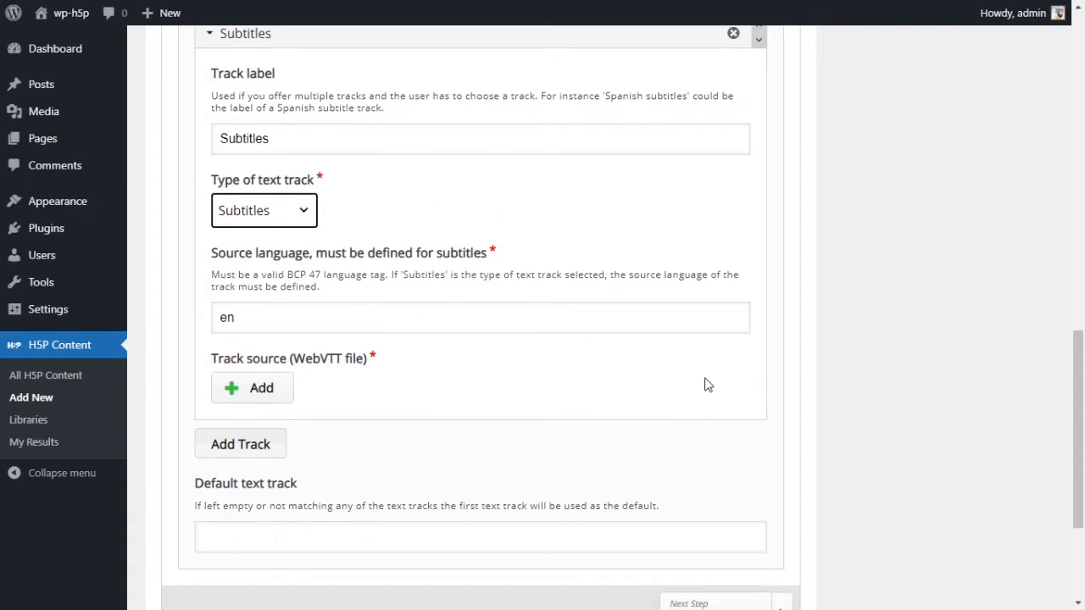
pyautogui.click(464, 330)
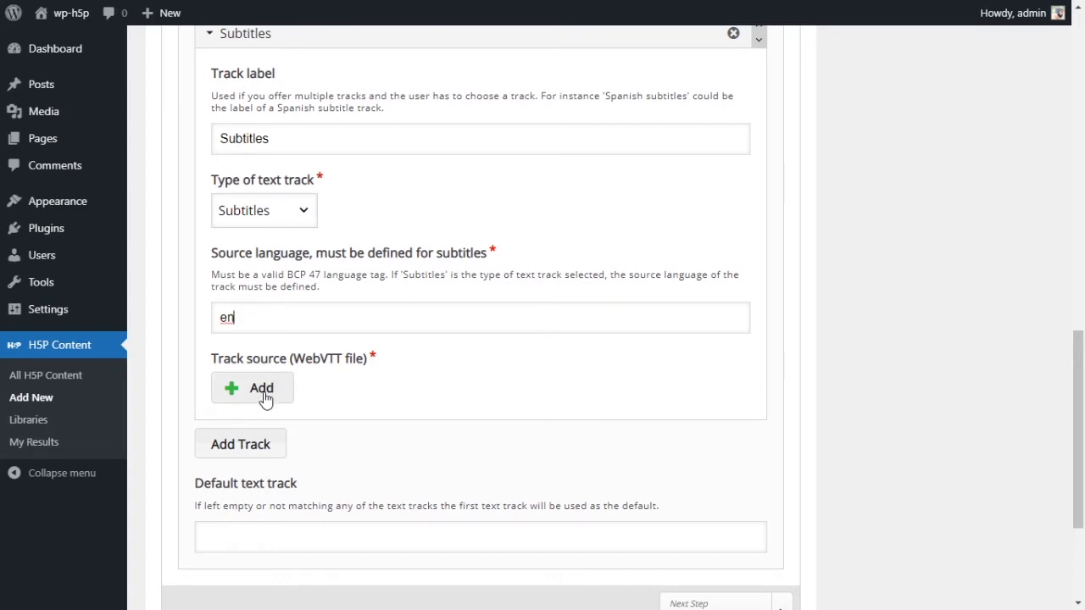
pyautogui.scroll(1, 570, 360)
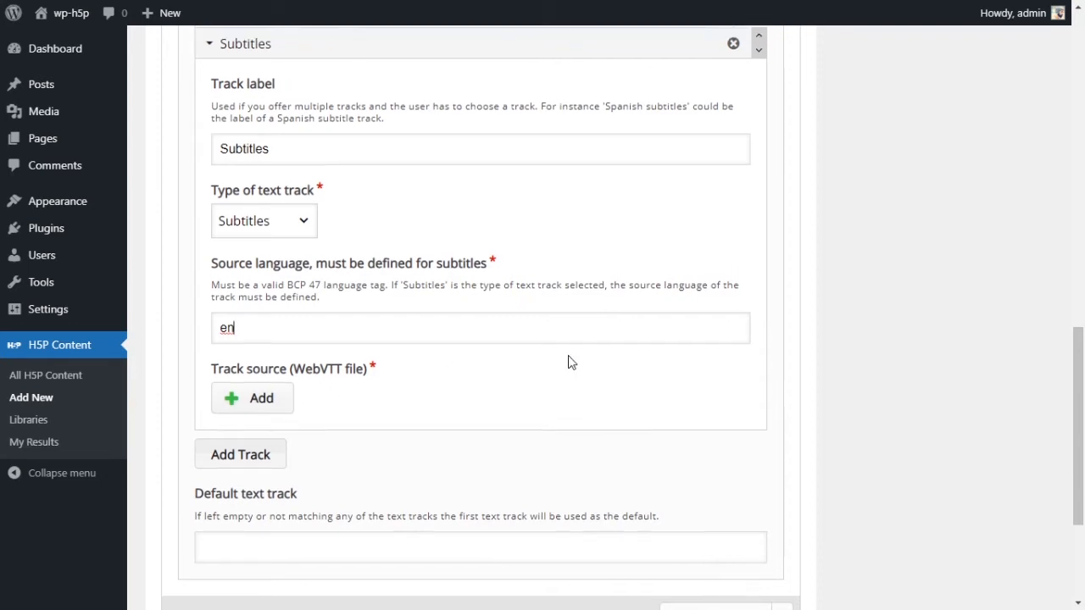
pyautogui.scroll(-1, 570, 356)
pyautogui.scroll(1, 518, 368)
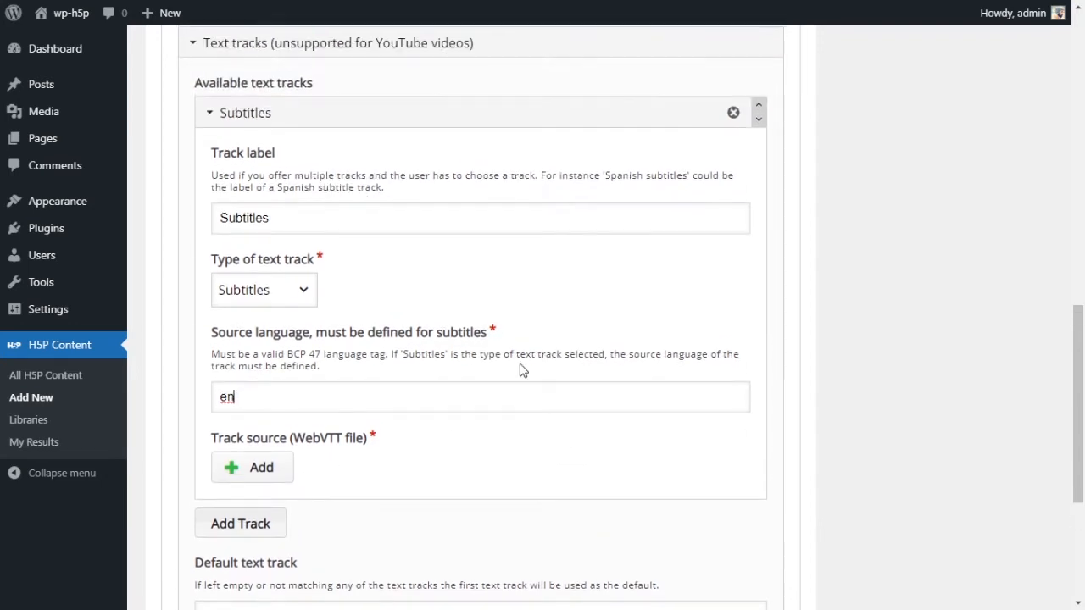
# Step: Add a second text track below the existing Subtitles track and remove it again
pyautogui.click(263, 521)
pyautogui.scroll(-2, 373, 477)
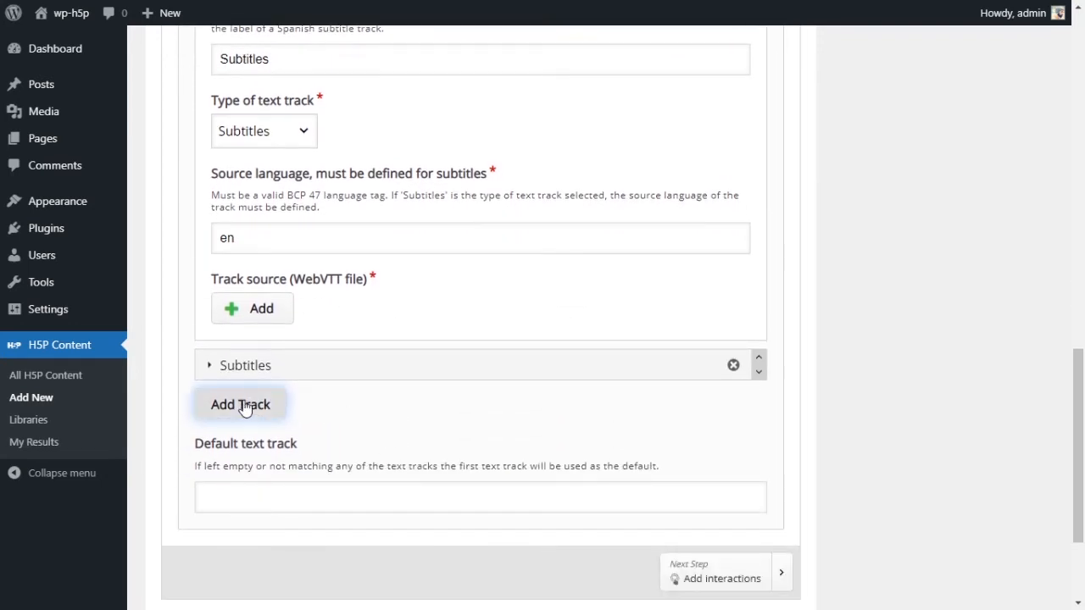
pyautogui.scroll(3, 480, 395)
pyautogui.scroll(-3, 763, 322)
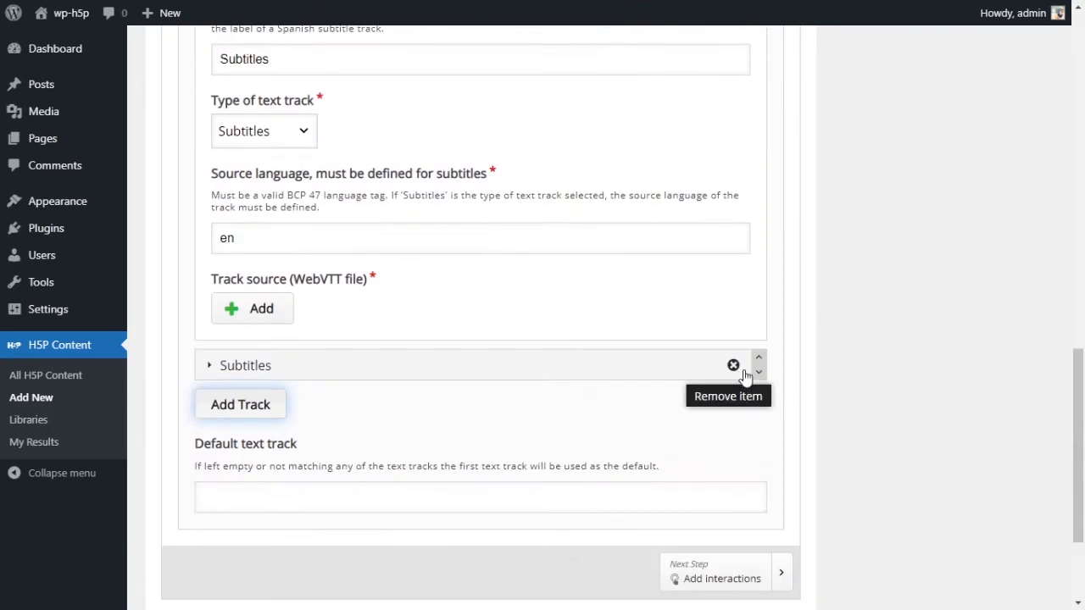
pyautogui.click(733, 366)
pyautogui.click(580, 477)
# Step: Review the remaining Subtitles track's fields and the Default text track setting
pyautogui.scroll(3, 644, 438)
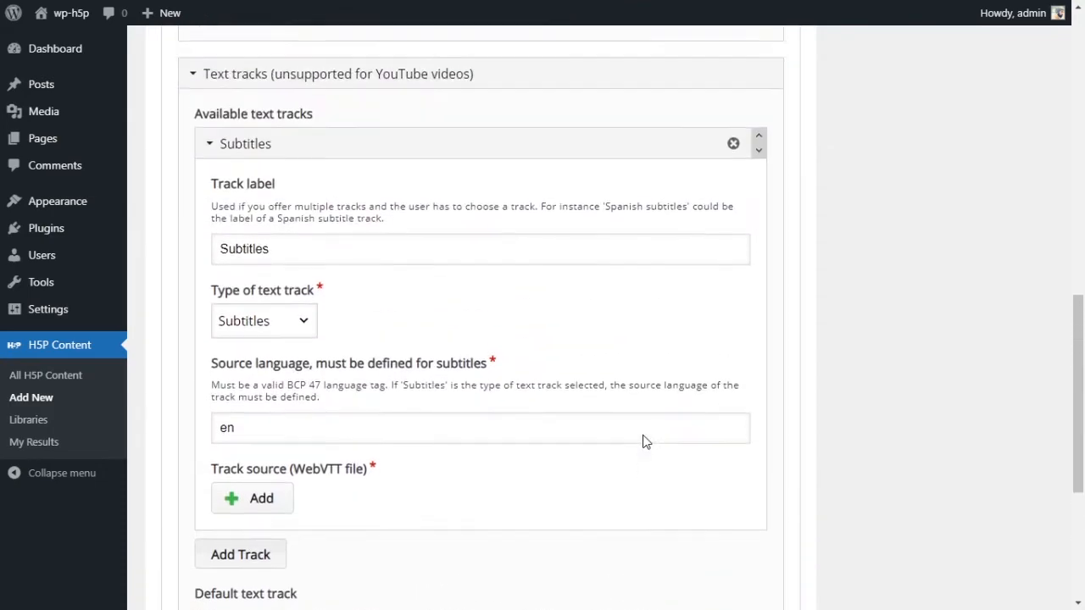
pyautogui.scroll(-5, 476, 220)
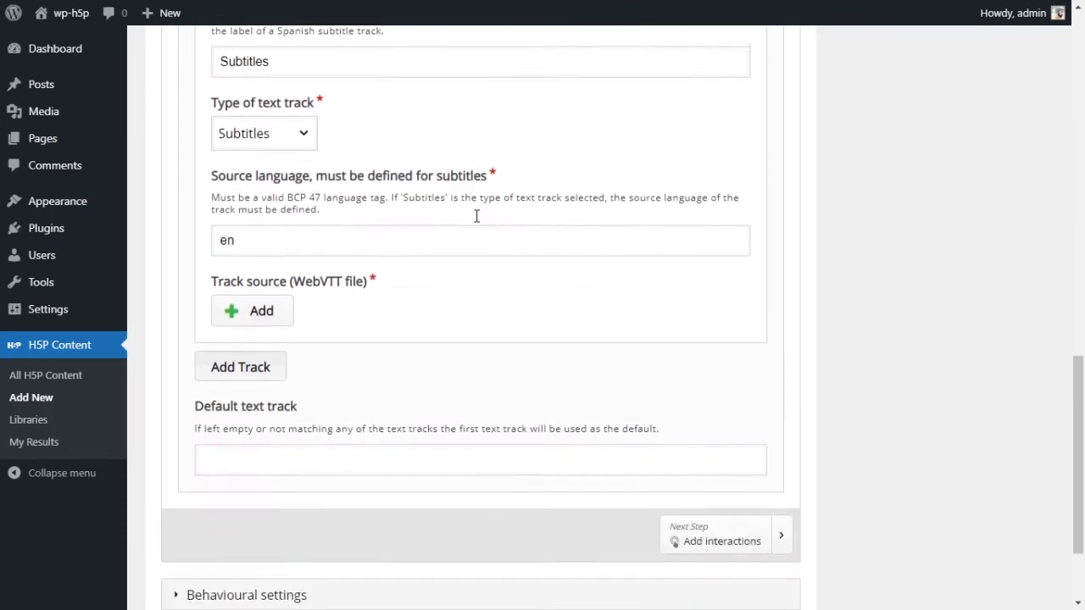
pyautogui.click(362, 329)
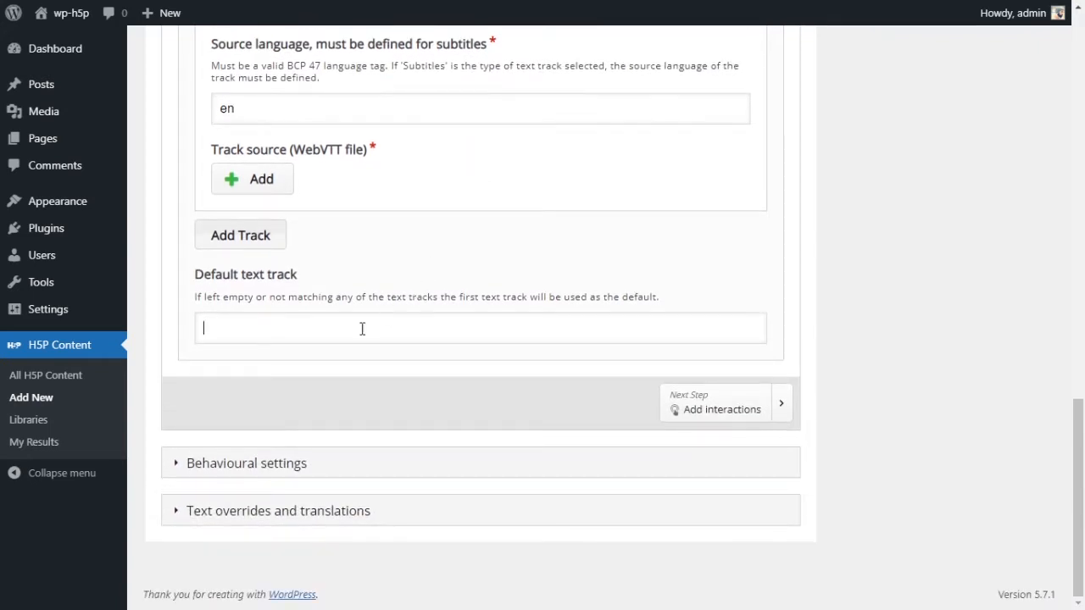
pyautogui.scroll(2, 463, 316)
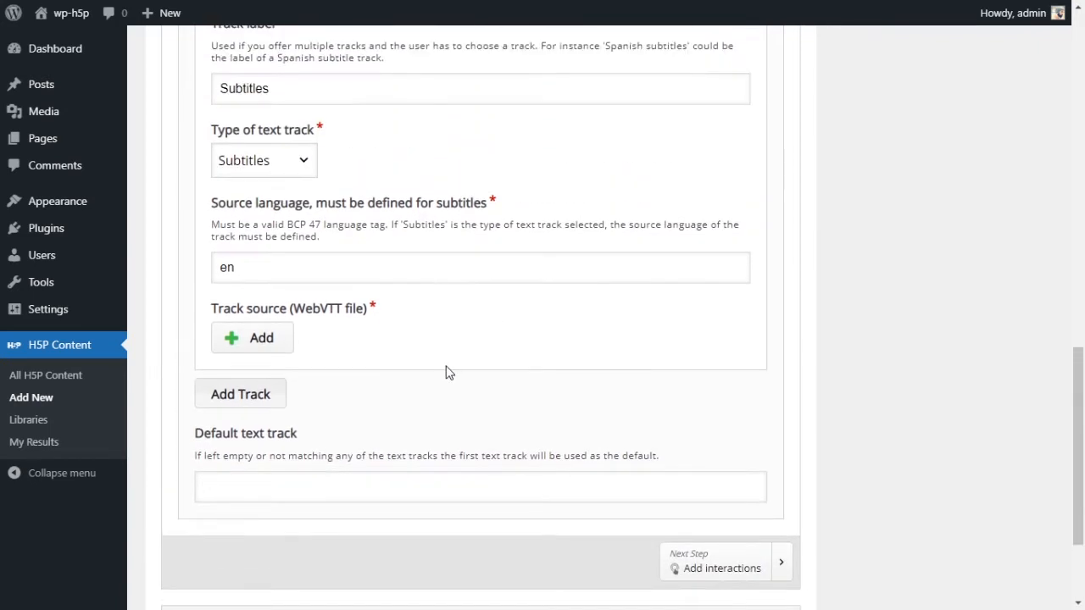
# Step: Check the Subtitles track's WebVTT source and Default text track fields, and collapse the Text tracks settings
pyautogui.scroll(-1, 446, 371)
pyautogui.moveTo(291, 228); pyautogui.dragTo(370, 236)
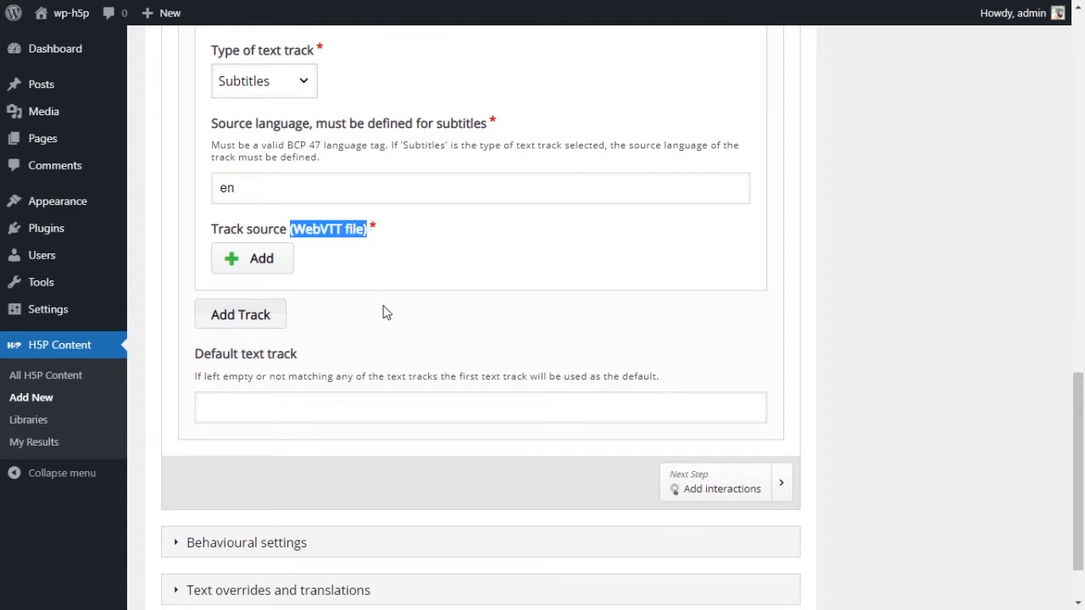
pyautogui.click(340, 278)
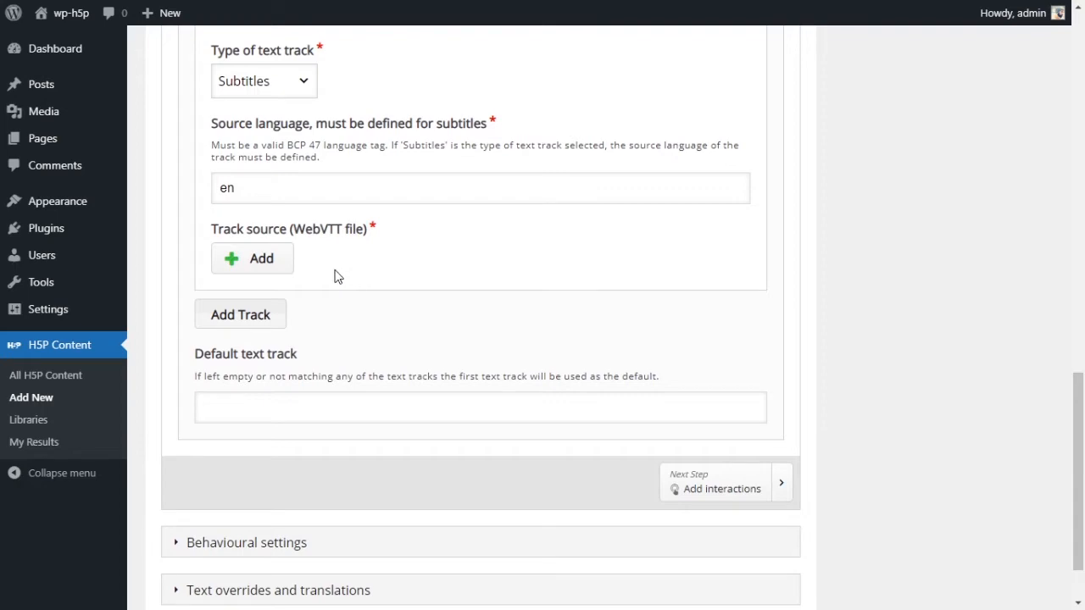
pyautogui.scroll(-1, 367, 282)
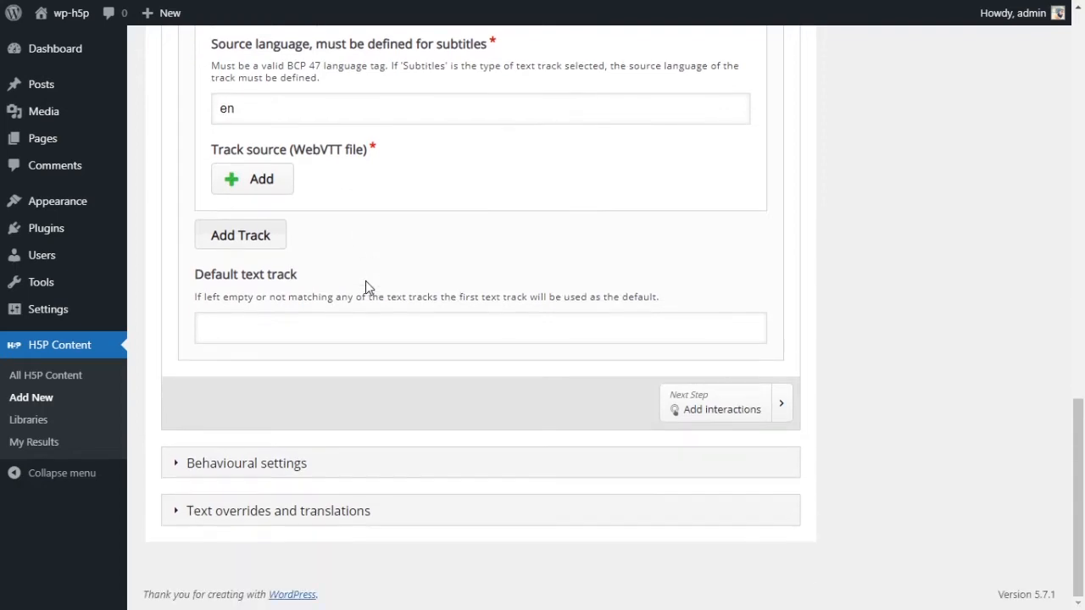
pyautogui.scroll(5, 450, 314)
pyautogui.scroll(-3, 450, 314)
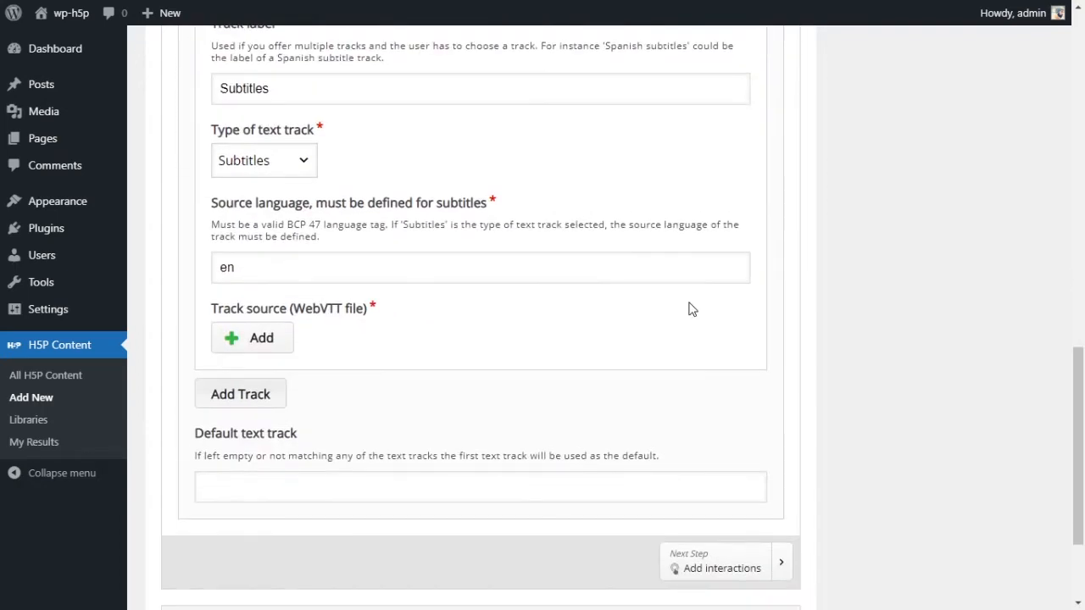
pyautogui.scroll(3, 691, 288)
pyautogui.click(194, 152)
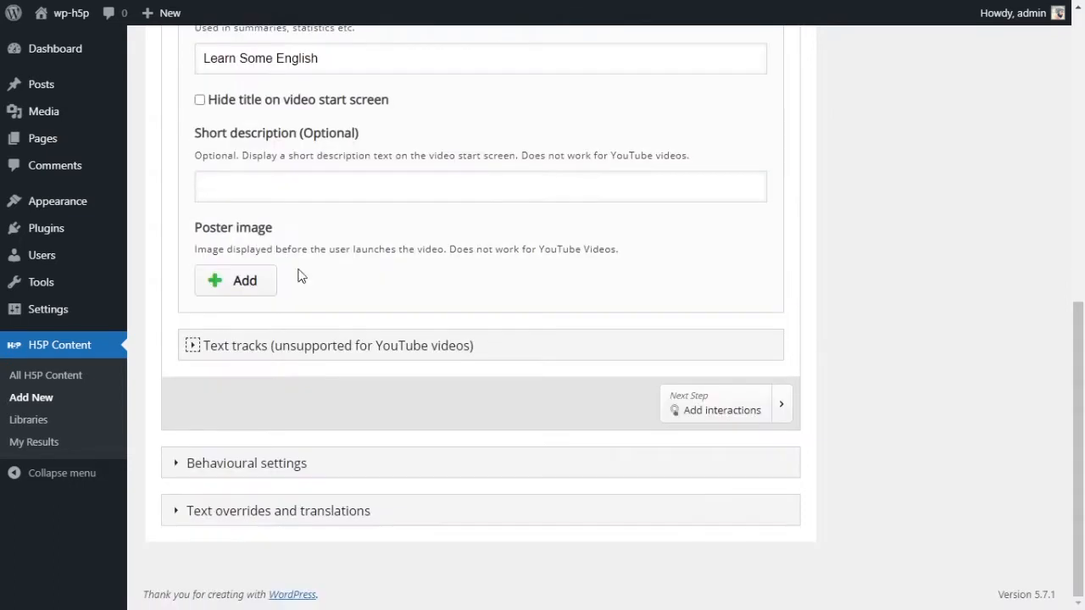
pyautogui.click(329, 368)
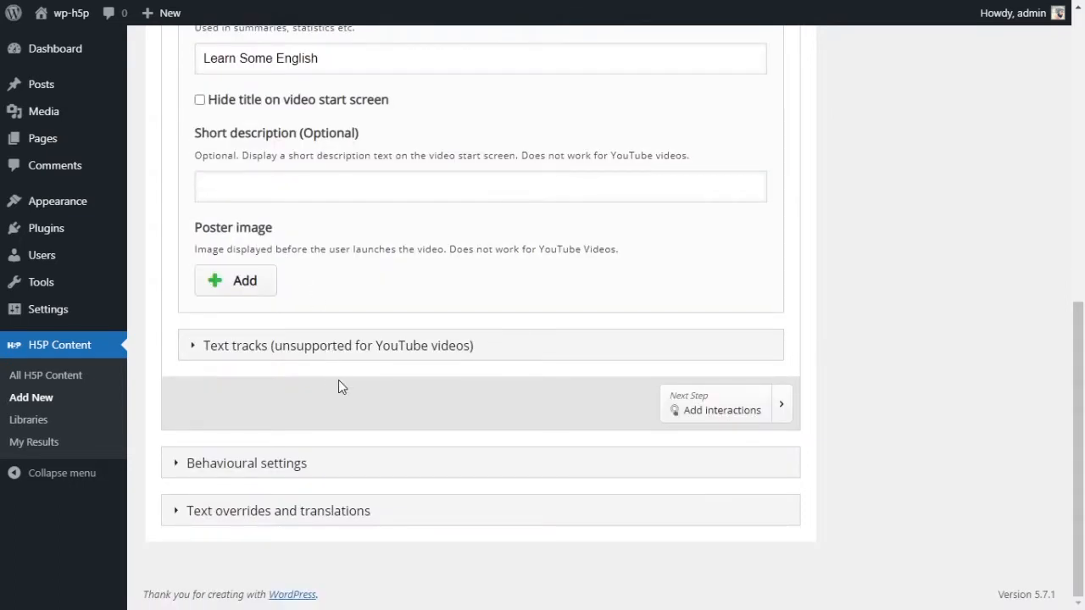
# Step: Expand the Behavioural settings and set the video to start at 0:07
pyautogui.click(178, 466)
pyautogui.scroll(-2, 254, 423)
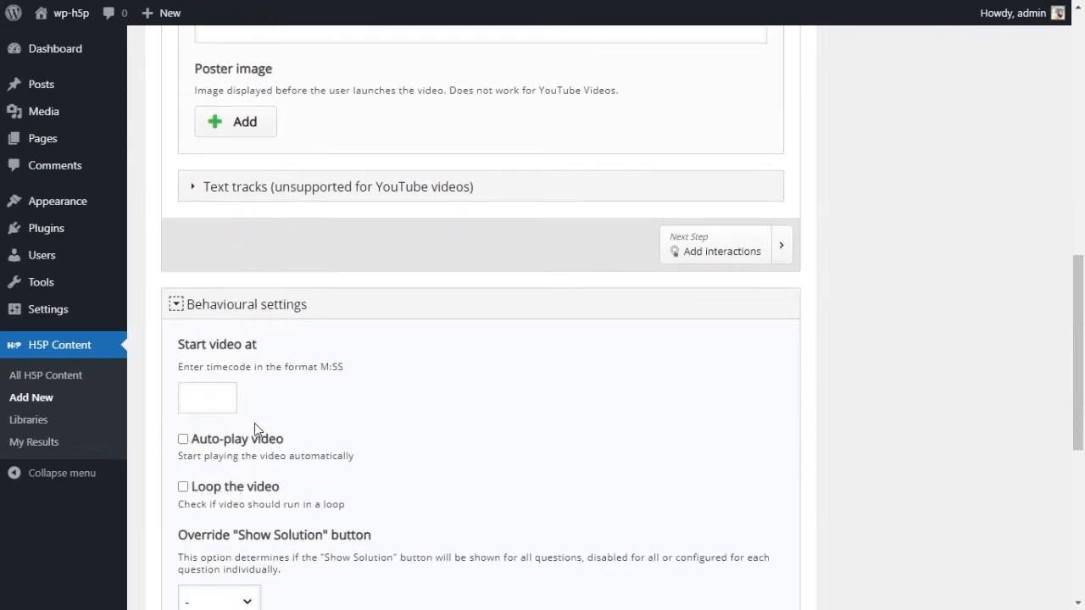
pyautogui.click(219, 400)
pyautogui.moveTo(321, 370); pyautogui.dragTo(344, 369)
pyautogui.click(328, 365)
pyautogui.click(208, 399)
pyautogui.write('0:07')
# Step: Set both the Override "Show Solution" button and Override "Retry" button options to Enabled
pyautogui.scroll(-2, 290, 360)
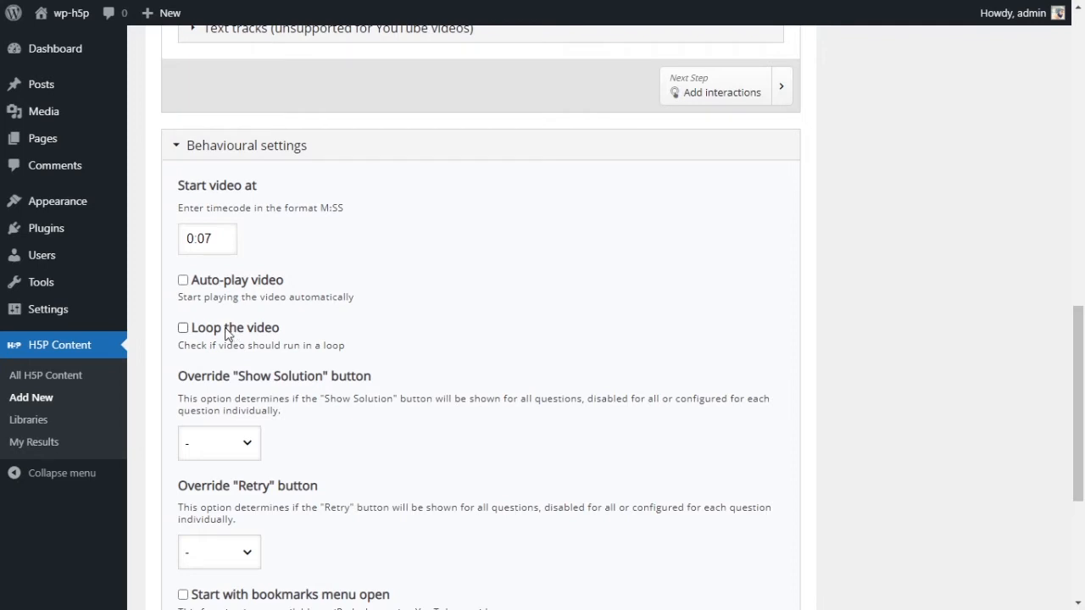
pyautogui.scroll(-2, 331, 334)
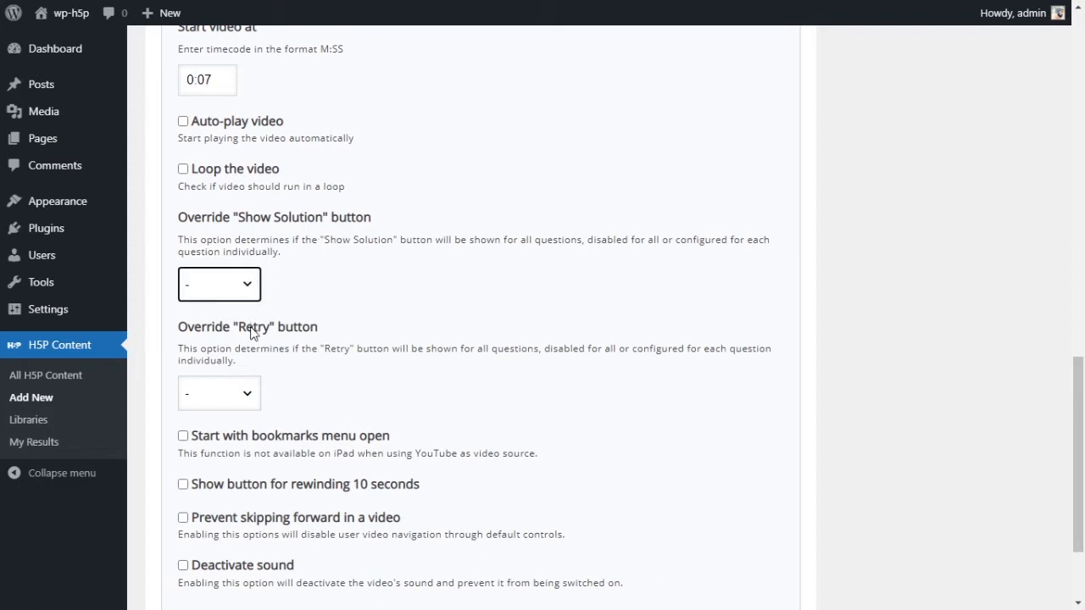
pyautogui.press('Down')
pyautogui.click(358, 303)
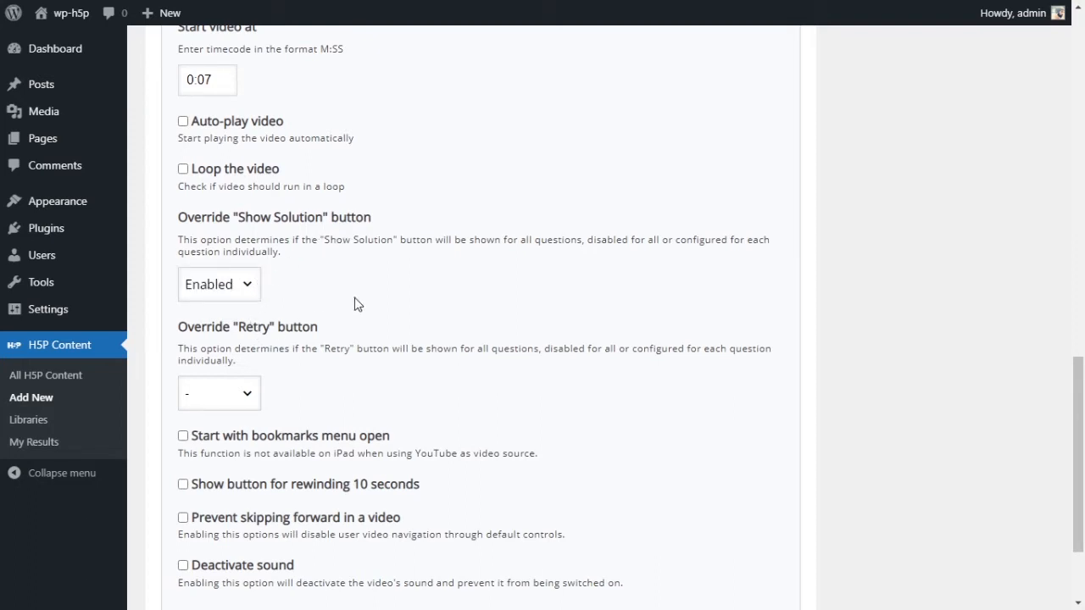
pyautogui.scroll(-1, 330, 321)
pyautogui.click(260, 328)
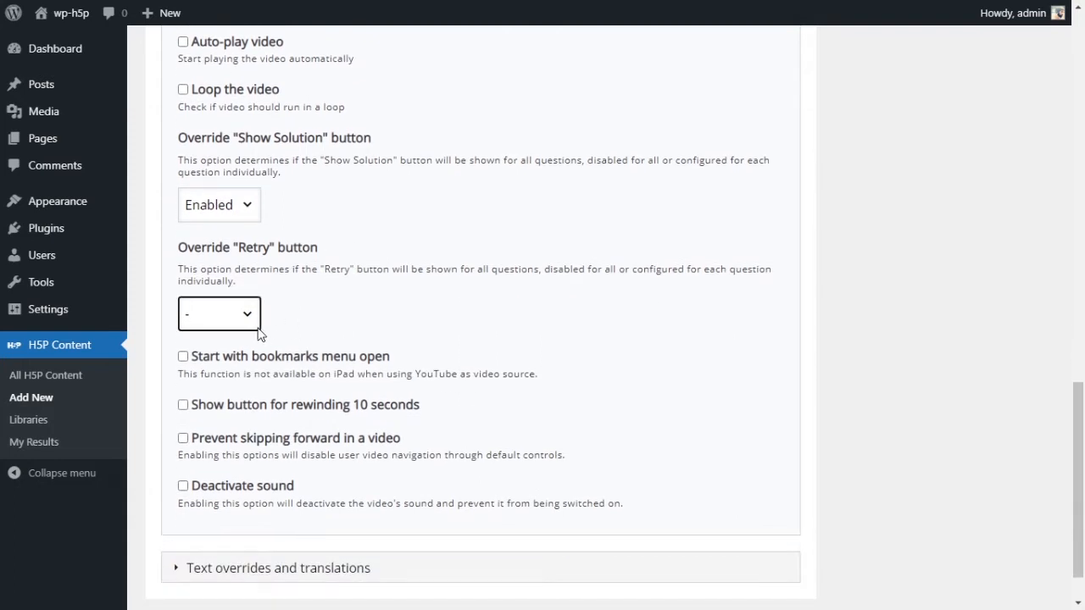
pyautogui.click(242, 357)
pyautogui.click(331, 317)
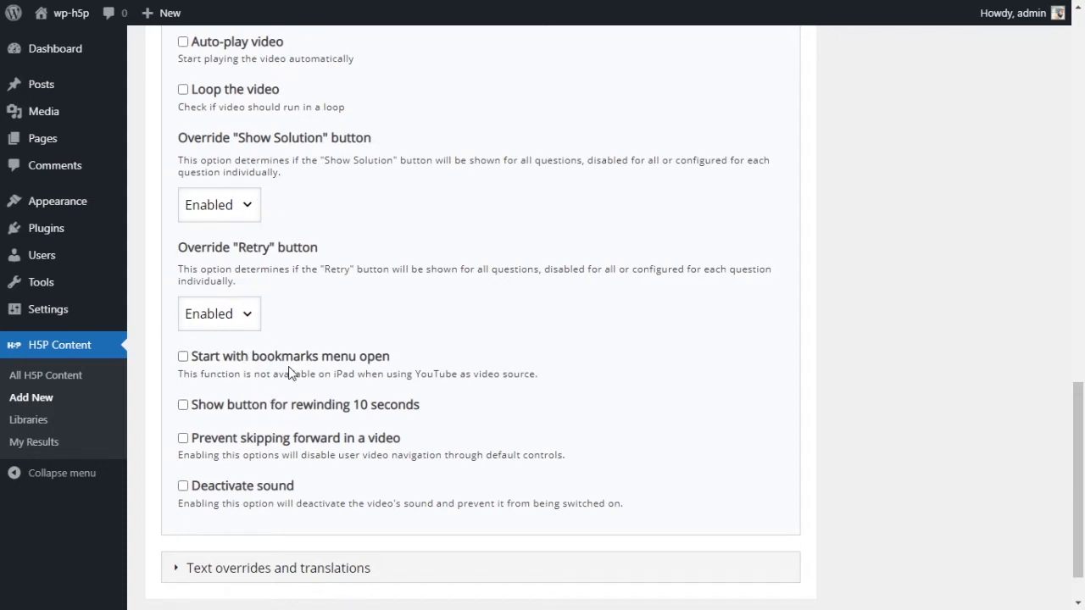
# Step: Try the Start with bookmarks menu open option, switching it on and off again
pyautogui.scroll(-1, 289, 370)
pyautogui.moveTo(200, 302); pyautogui.dragTo(392, 294)
pyautogui.click(417, 305)
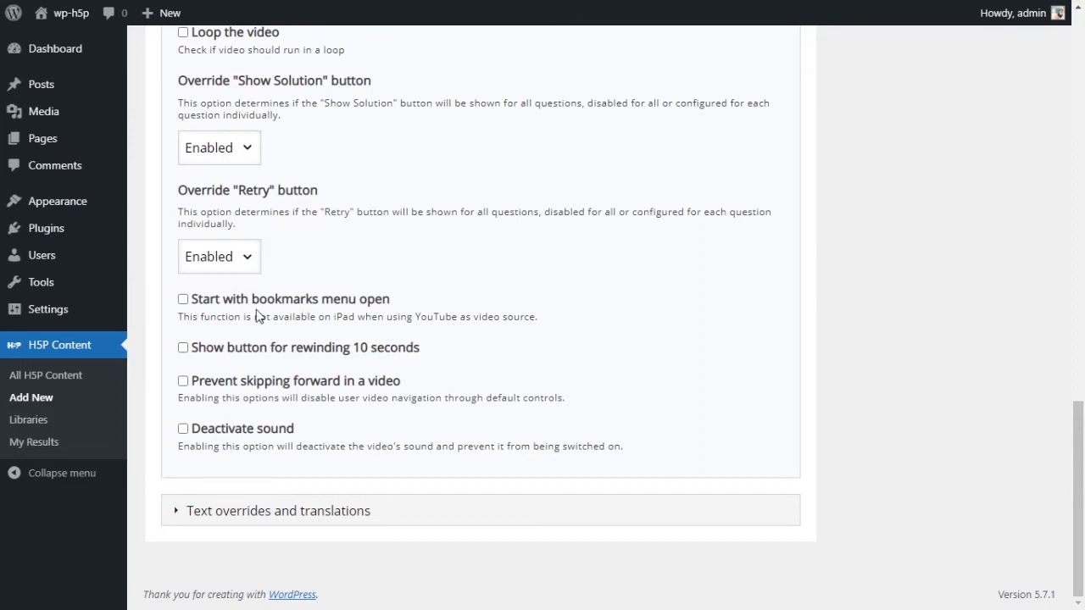
pyautogui.moveTo(252, 300); pyautogui.dragTo(363, 304)
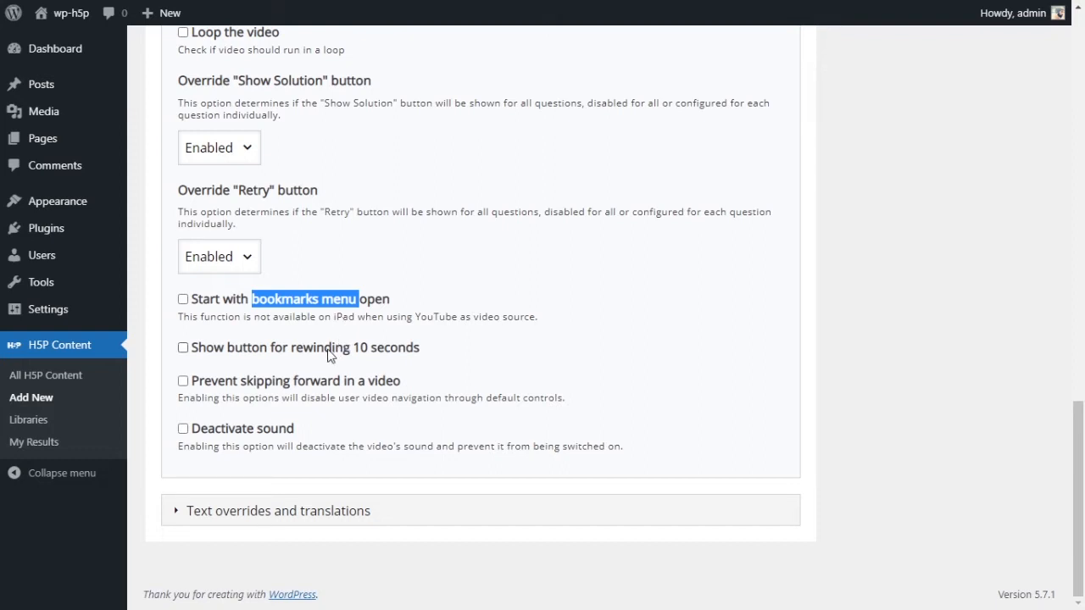
pyautogui.click(228, 320)
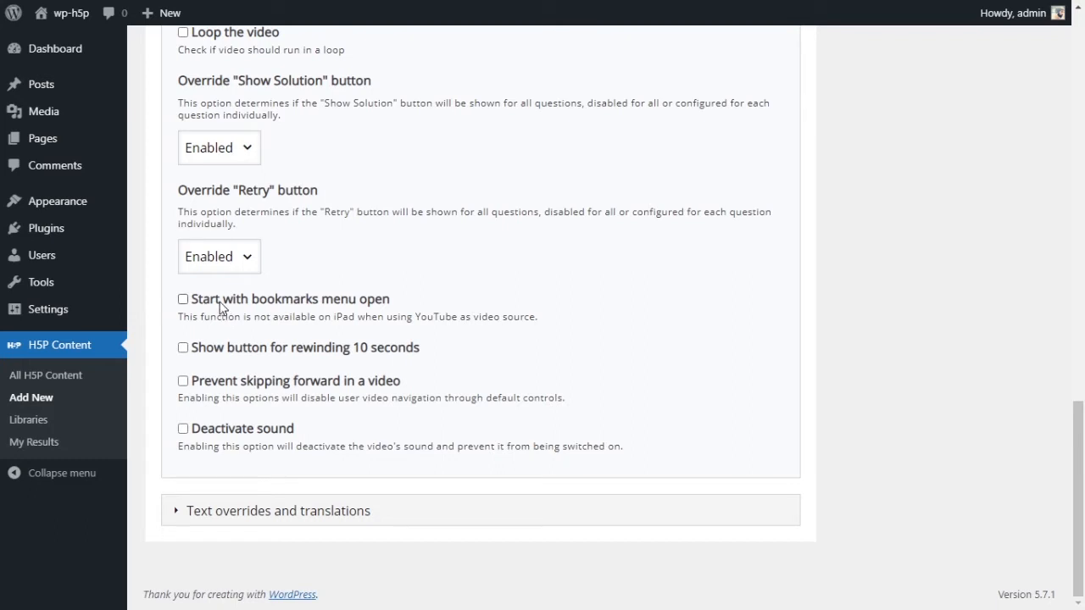
pyautogui.click(219, 306)
pyautogui.click(217, 302)
# Step: Turn on Prevent skipping forward in a video and turn it off again
pyautogui.click(377, 386)
pyautogui.moveTo(409, 388); pyautogui.dragTo(188, 386)
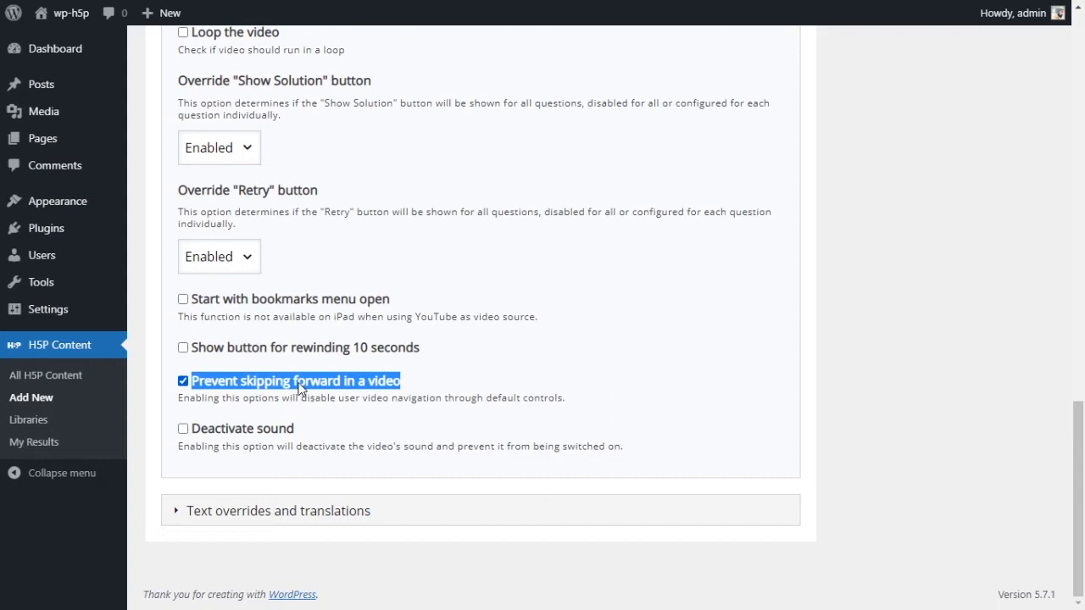
pyautogui.click(468, 393)
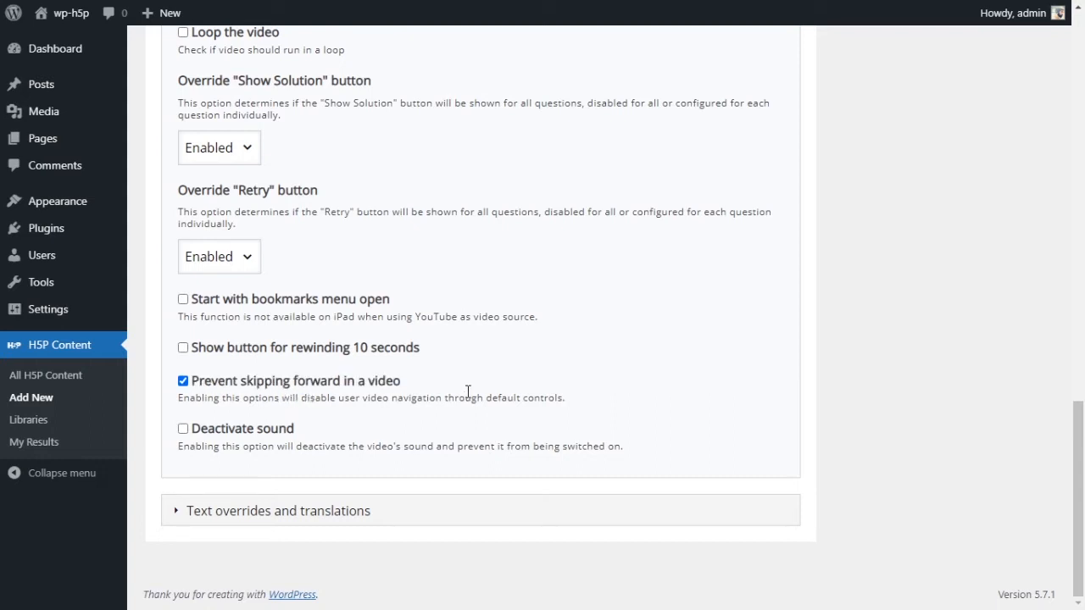
pyautogui.click(336, 383)
# Step: Expand Text overrides and translations, review the Interactive Video group's Interaction texts, and collapse the Interaction list
pyautogui.click(226, 519)
pyautogui.scroll(-2, 552, 449)
pyautogui.scroll(-1, 553, 450)
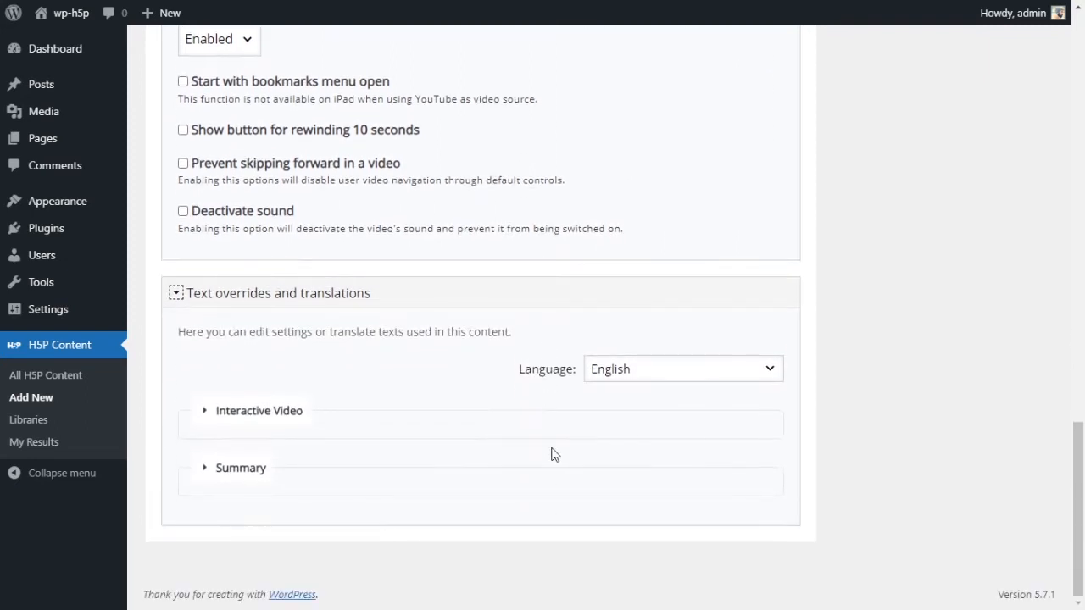
pyautogui.click(217, 412)
pyautogui.scroll(-1, 375, 462)
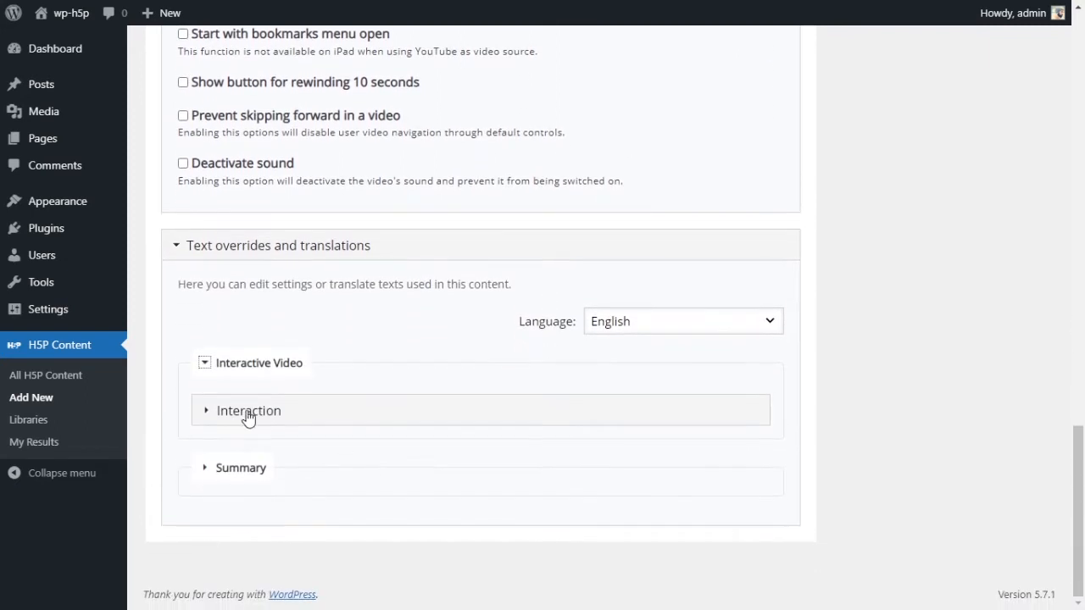
pyautogui.click(208, 421)
pyautogui.scroll(-3, 362, 446)
pyautogui.scroll(-20, 288, 500)
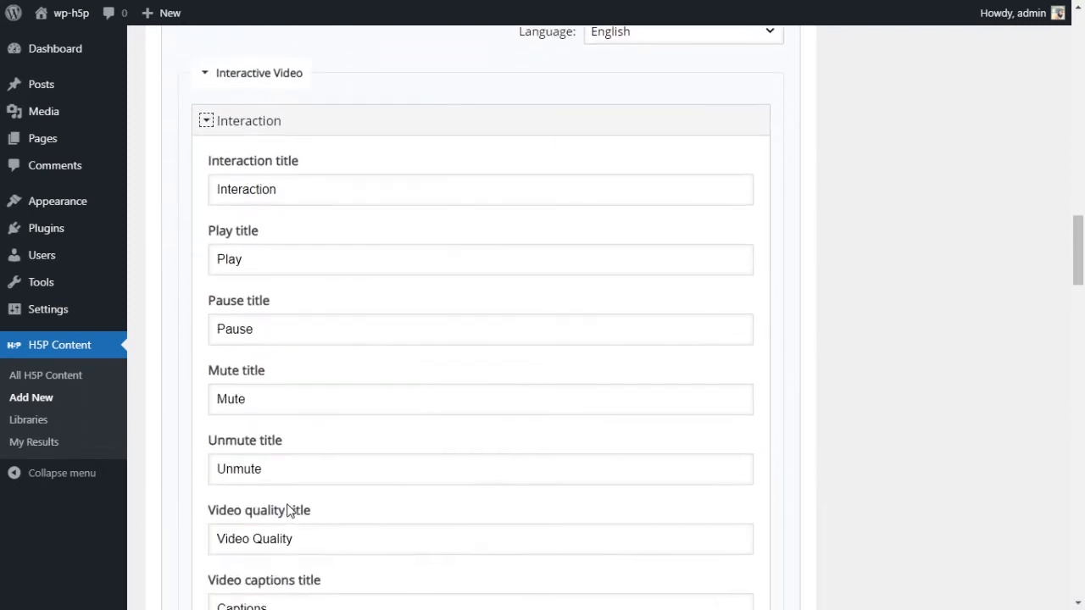
pyautogui.scroll(-6, 288, 492)
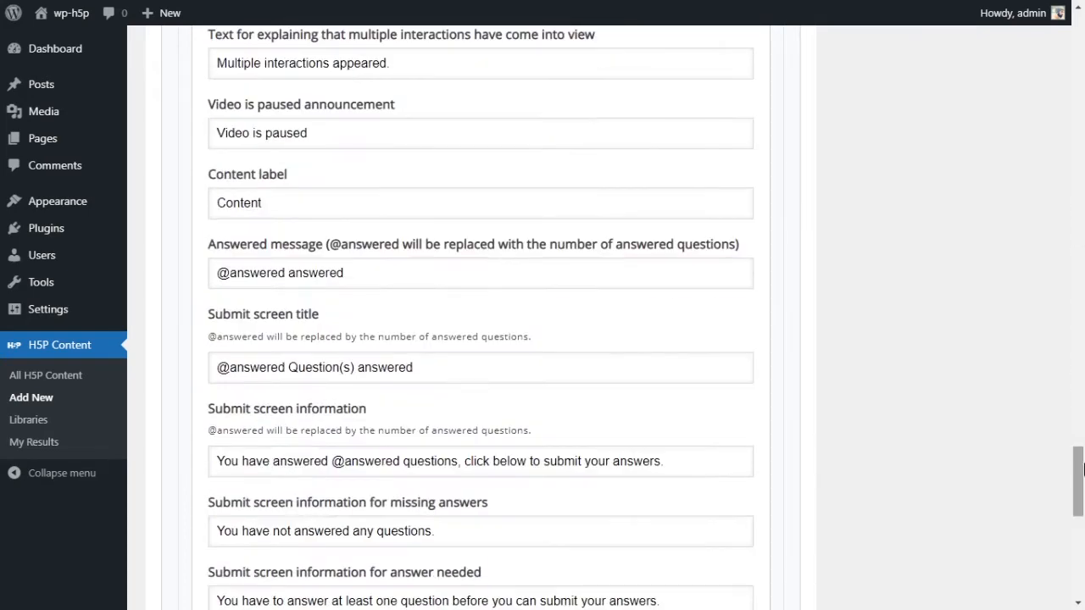
pyautogui.moveTo(1079, 479); pyautogui.dragTo(1075, 222)
pyautogui.scroll(2, 1000, 240)
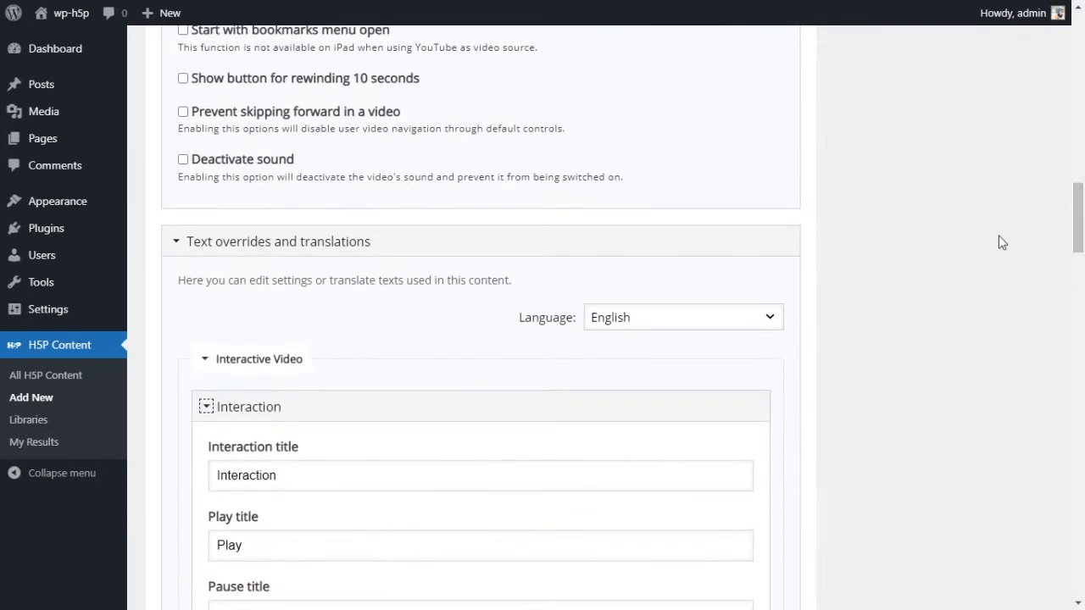
pyautogui.click(207, 411)
# Step: Review the Summary texts and the Language choices, and collapse the Text overrides and translations section
pyautogui.click(205, 471)
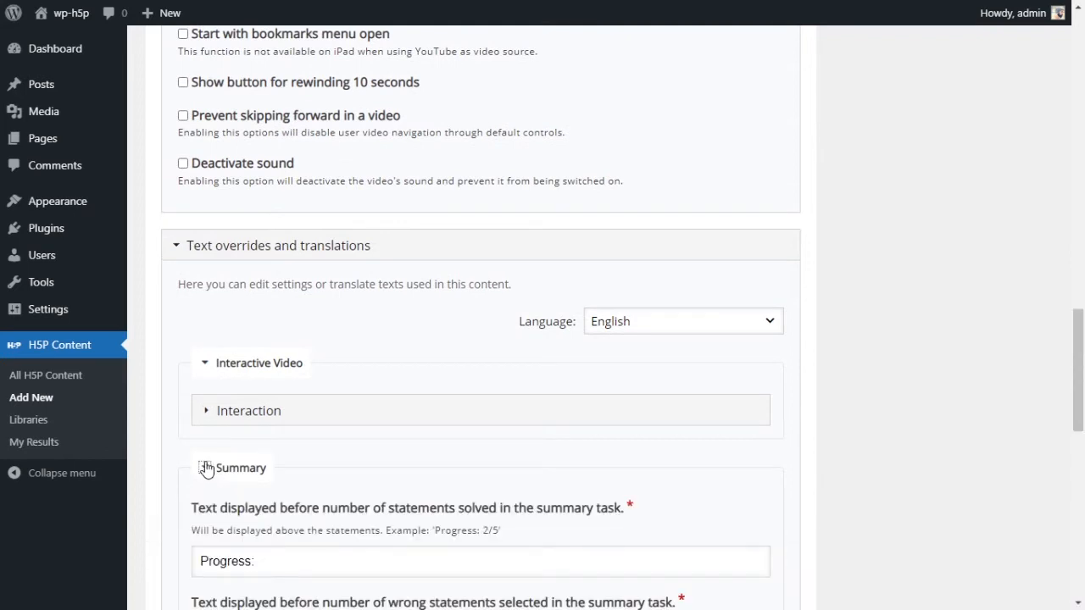
pyautogui.scroll(-3, 213, 467)
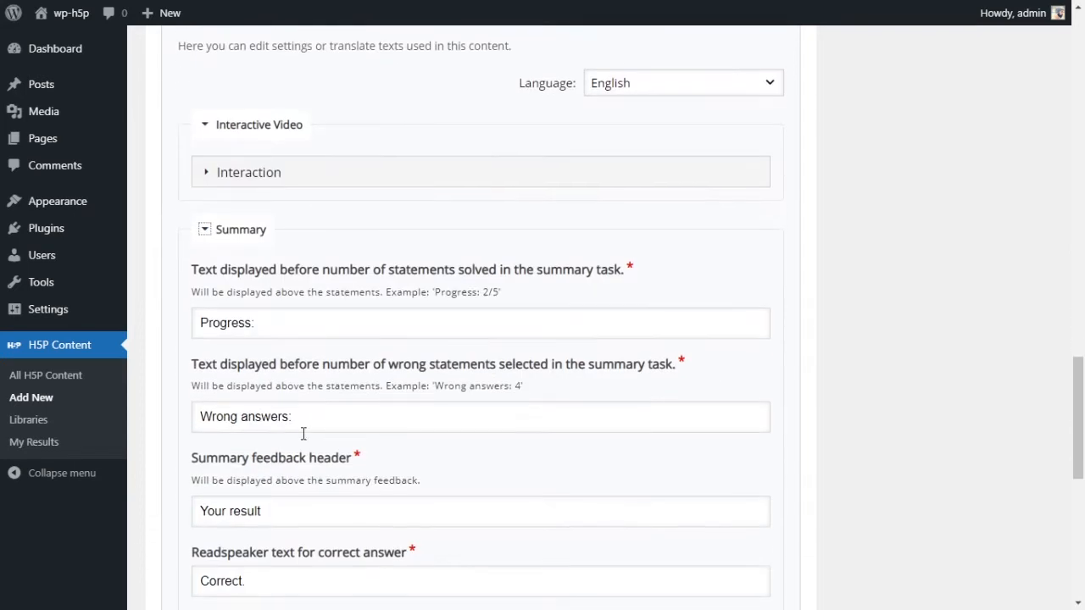
pyautogui.click(204, 229)
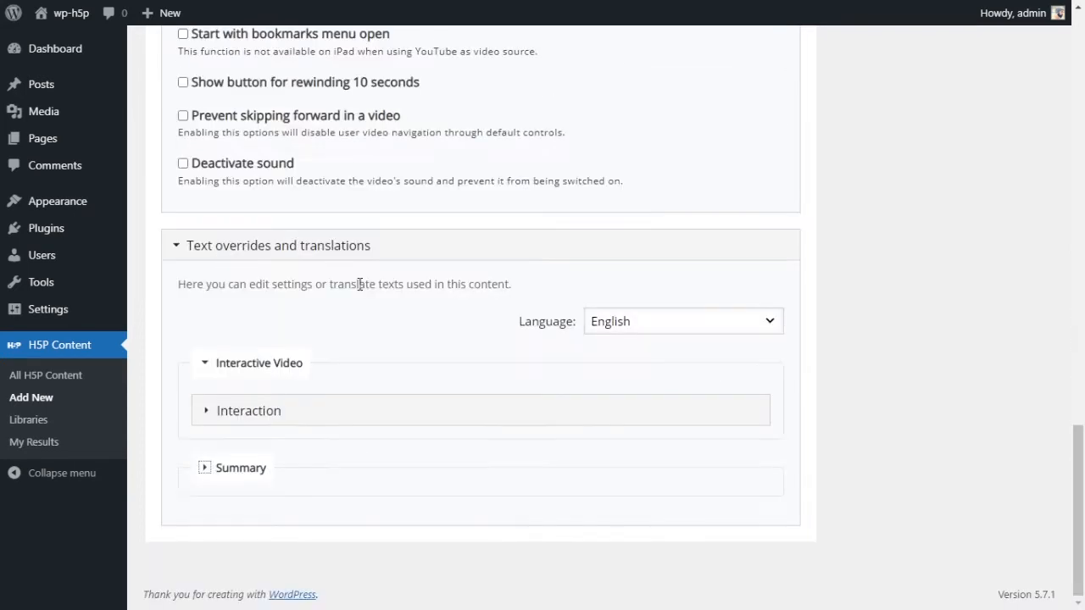
pyautogui.click(697, 323)
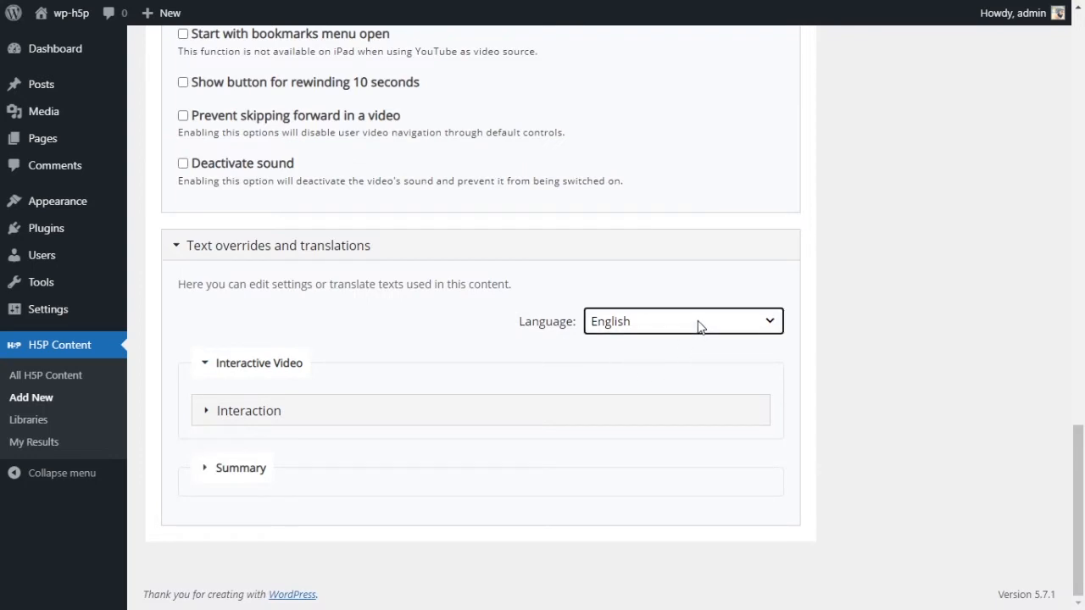
pyautogui.click(983, 353)
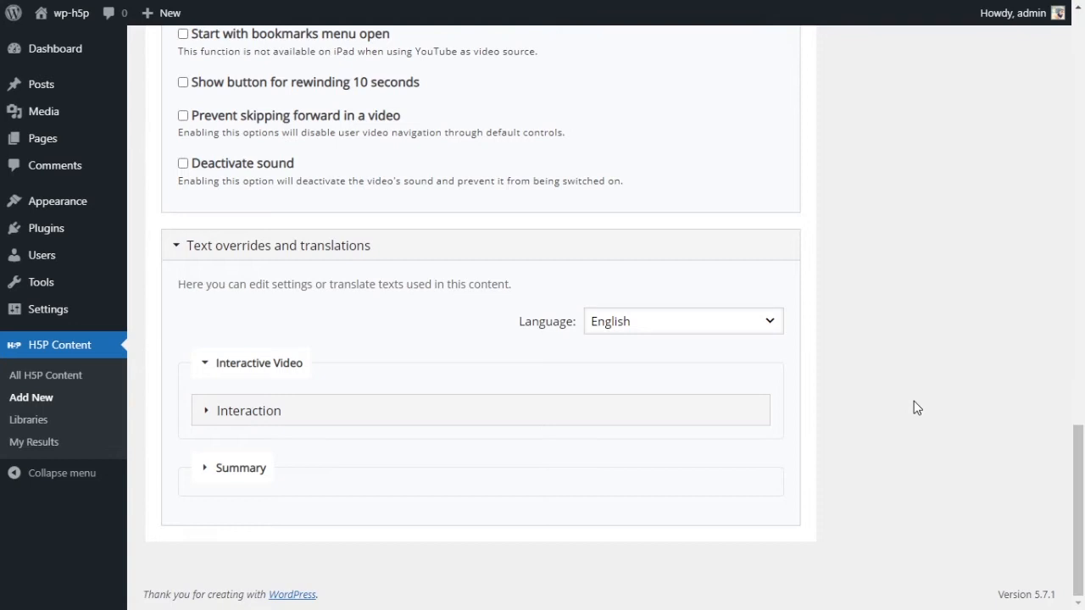
pyautogui.click(224, 257)
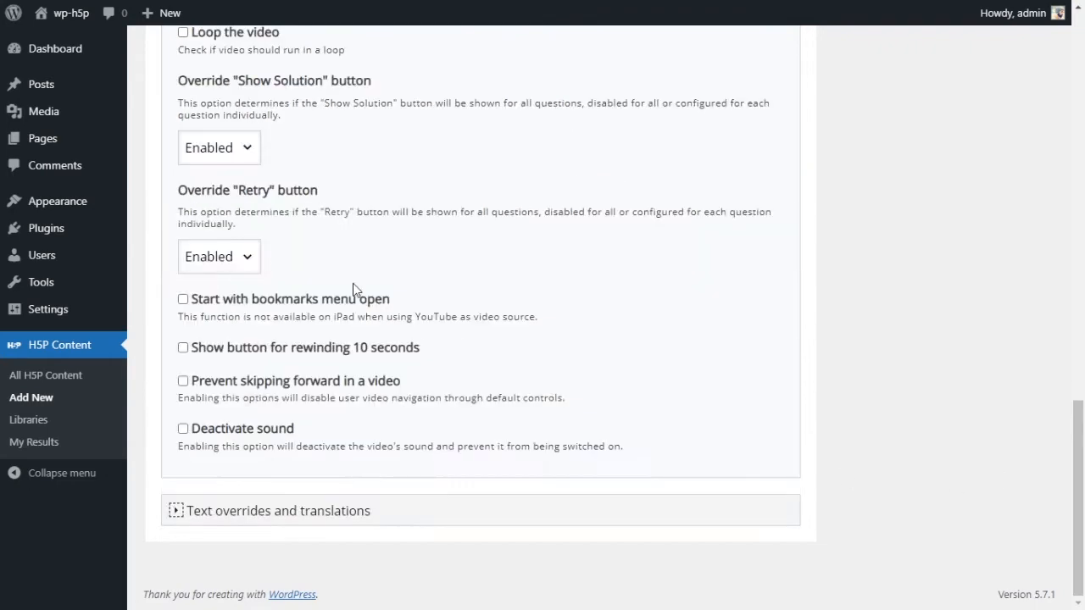
# Step: Look back over the video and behavioural settings, and open the Add interactions step with its video player
pyautogui.scroll(3, 551, 392)
pyautogui.scroll(4, 551, 393)
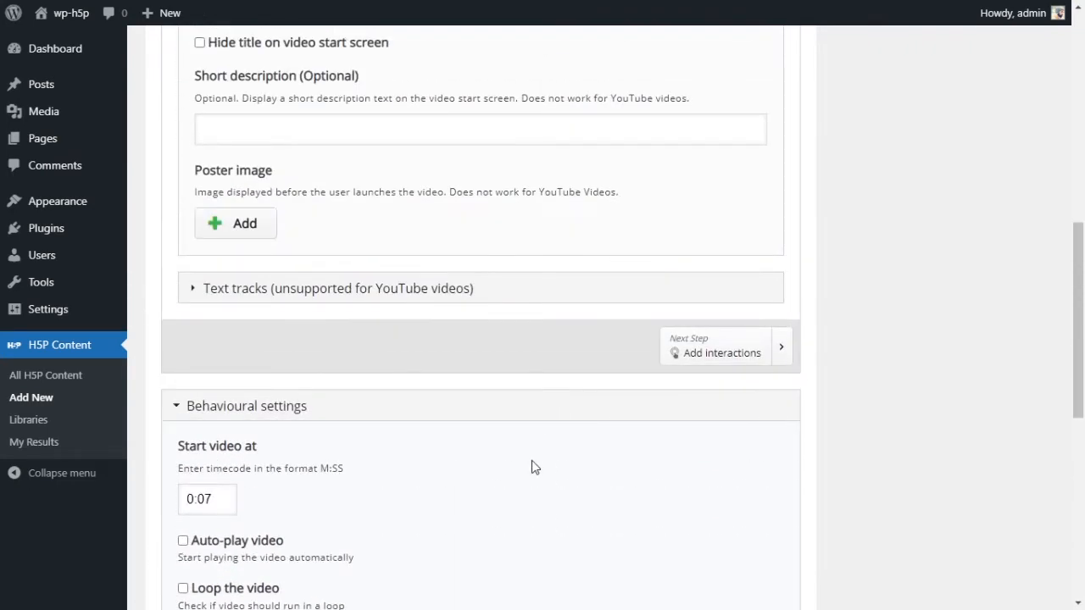
pyautogui.scroll(-2, 298, 482)
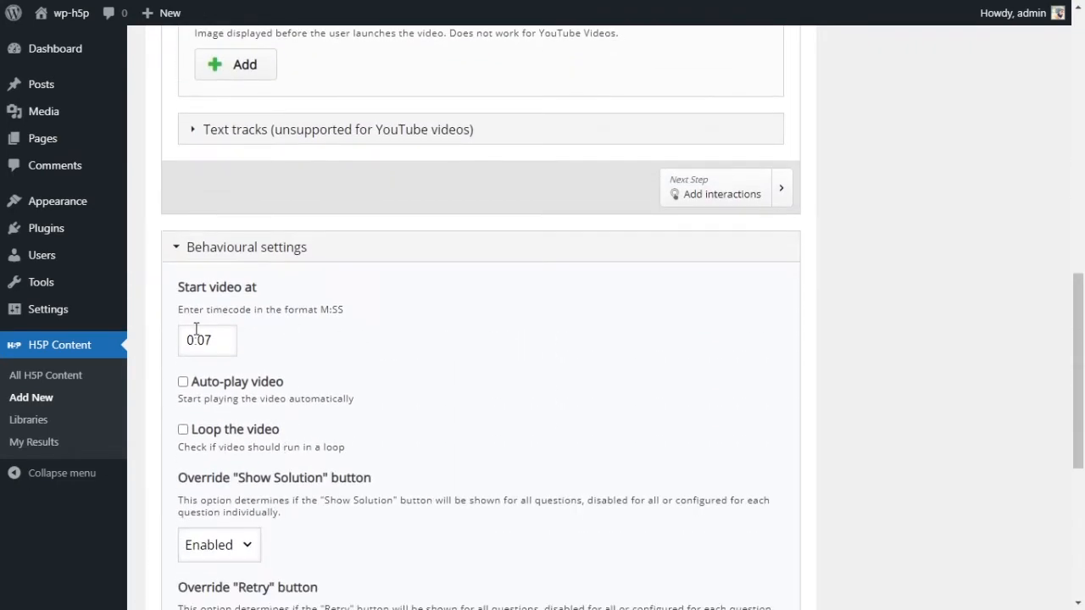
pyautogui.scroll(5, 255, 360)
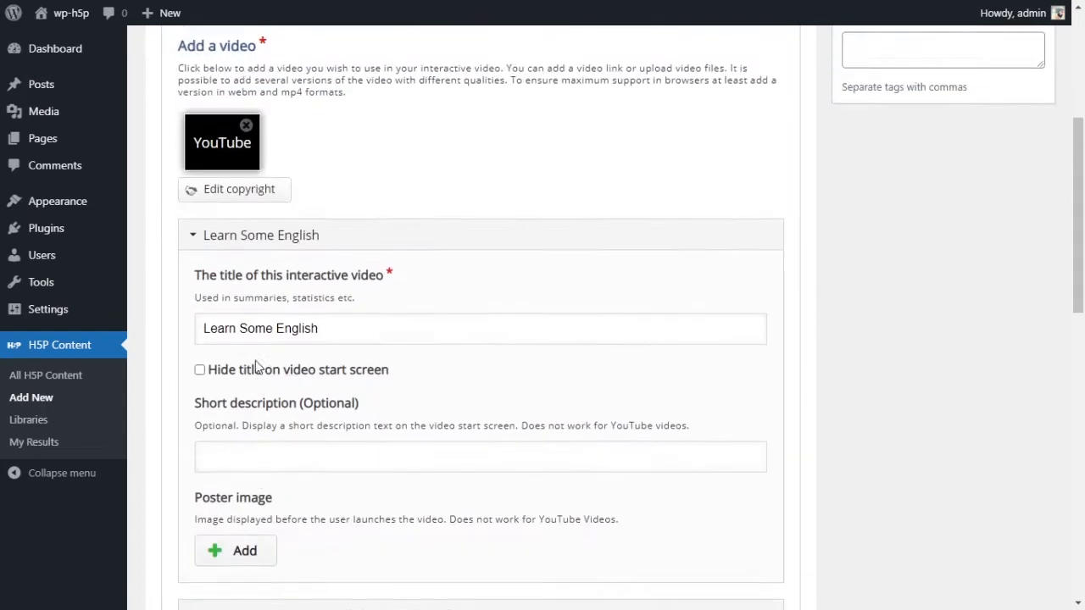
pyautogui.scroll(-3, 271, 360)
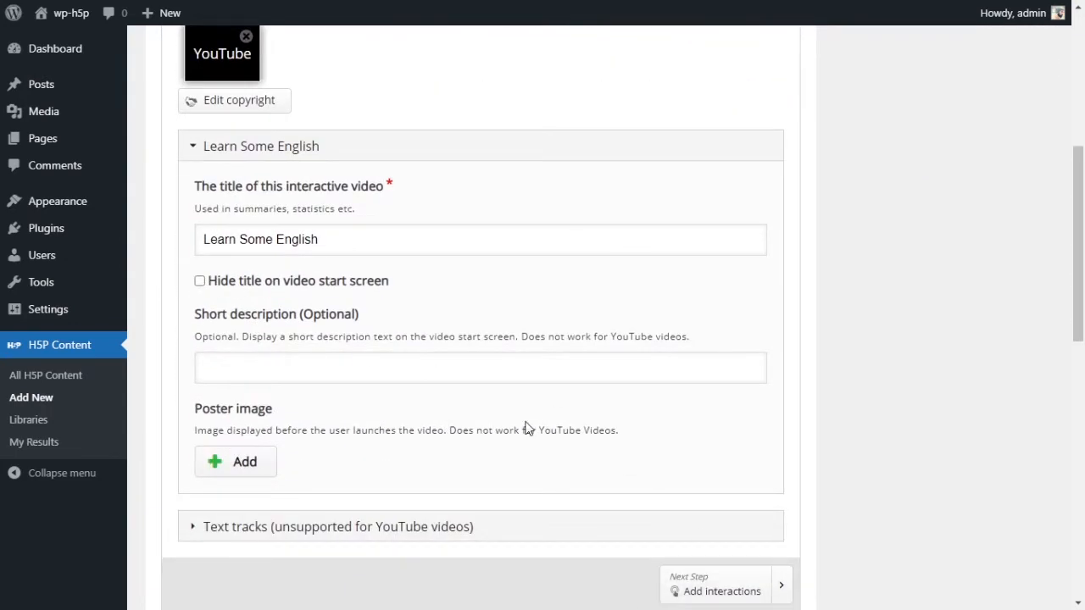
pyautogui.scroll(4, 492, 382)
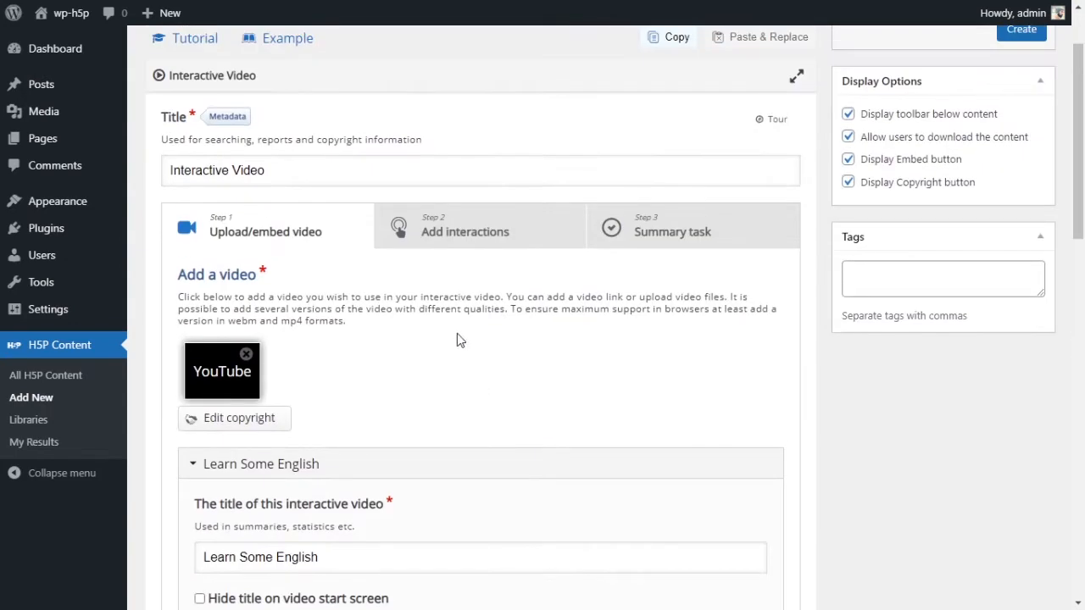
pyautogui.click(439, 243)
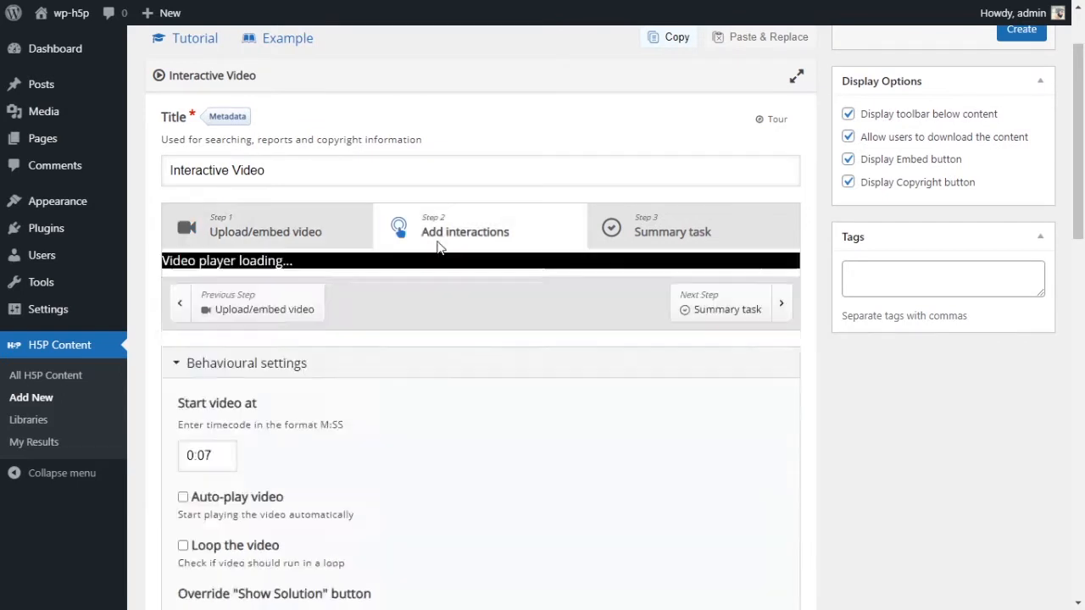
pyautogui.scroll(-2, 477, 259)
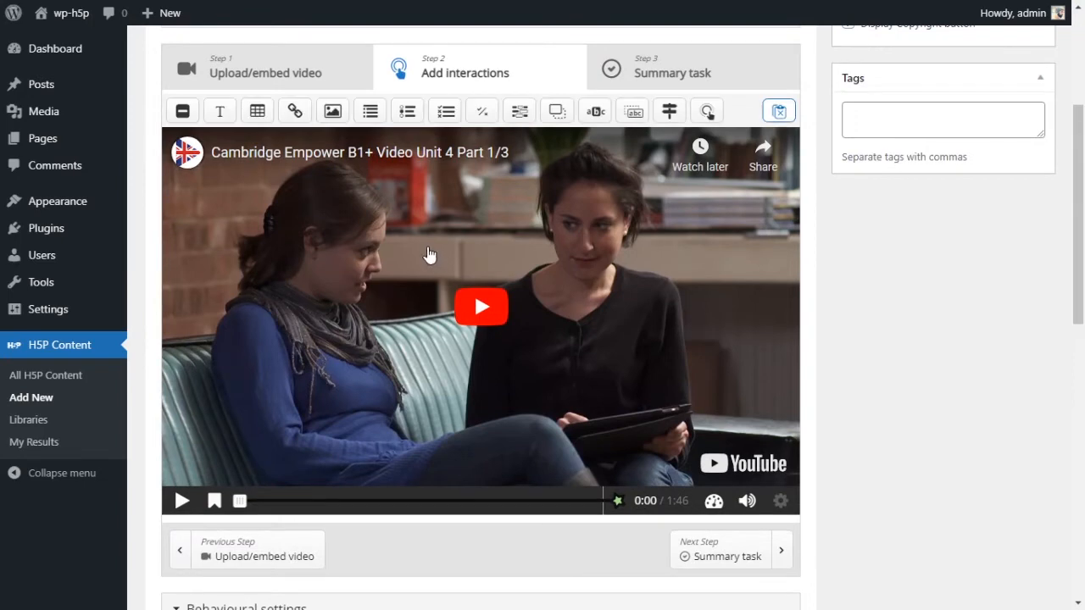
# Step: Start the embedded video and move the playhead to 0:07
pyautogui.click(482, 308)
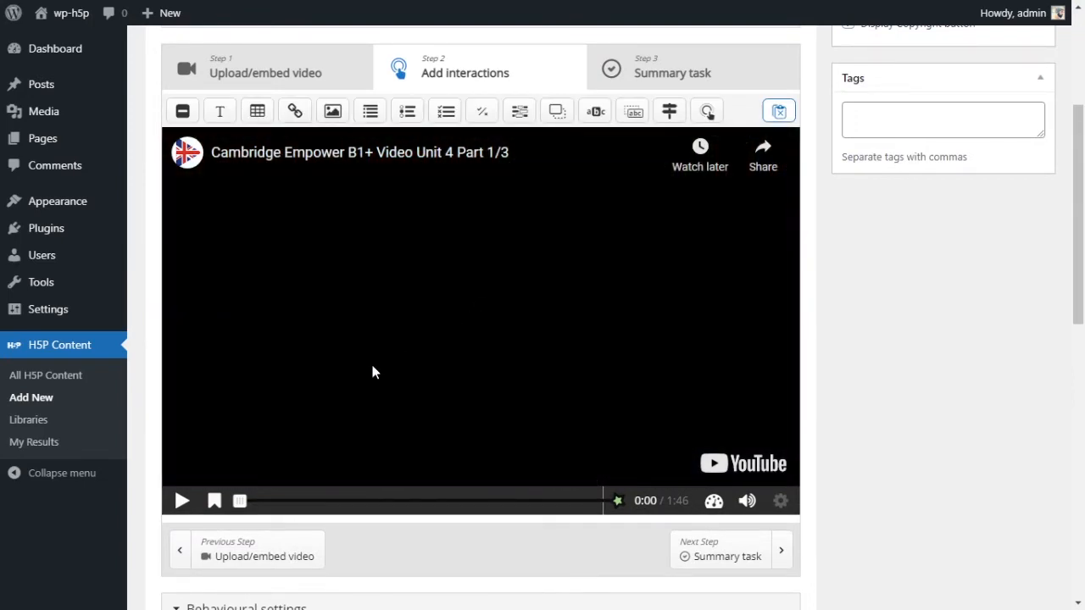
pyautogui.click(188, 507)
pyautogui.moveTo(245, 504); pyautogui.dragTo(266, 504)
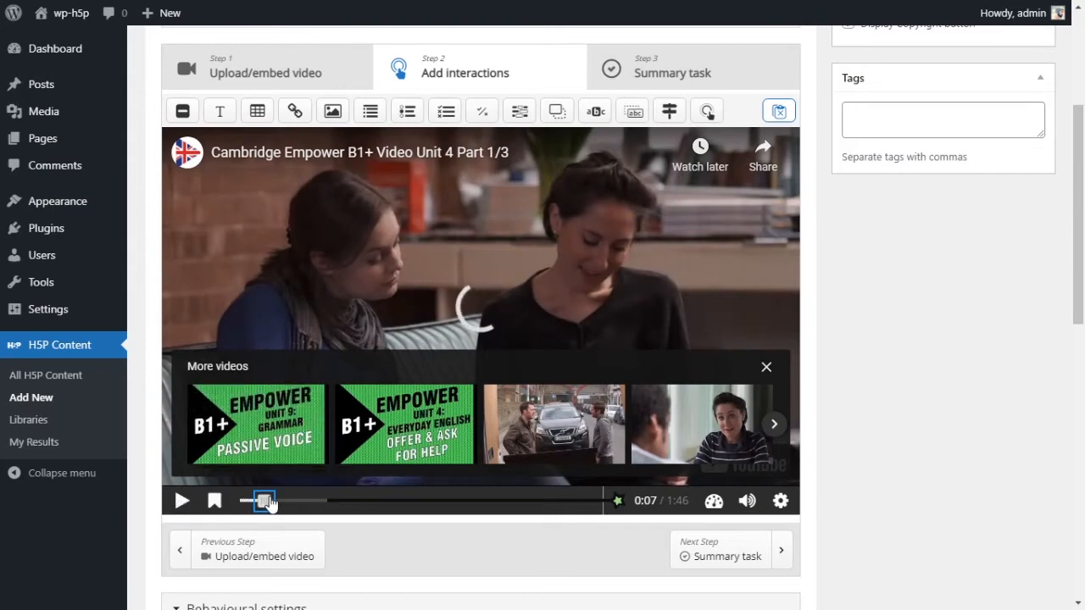
pyautogui.moveTo(269, 503)
pyautogui.mouseDown()
pyautogui.moveTo(239, 506)
pyautogui.moveTo(268, 508)
pyautogui.mouseUp()
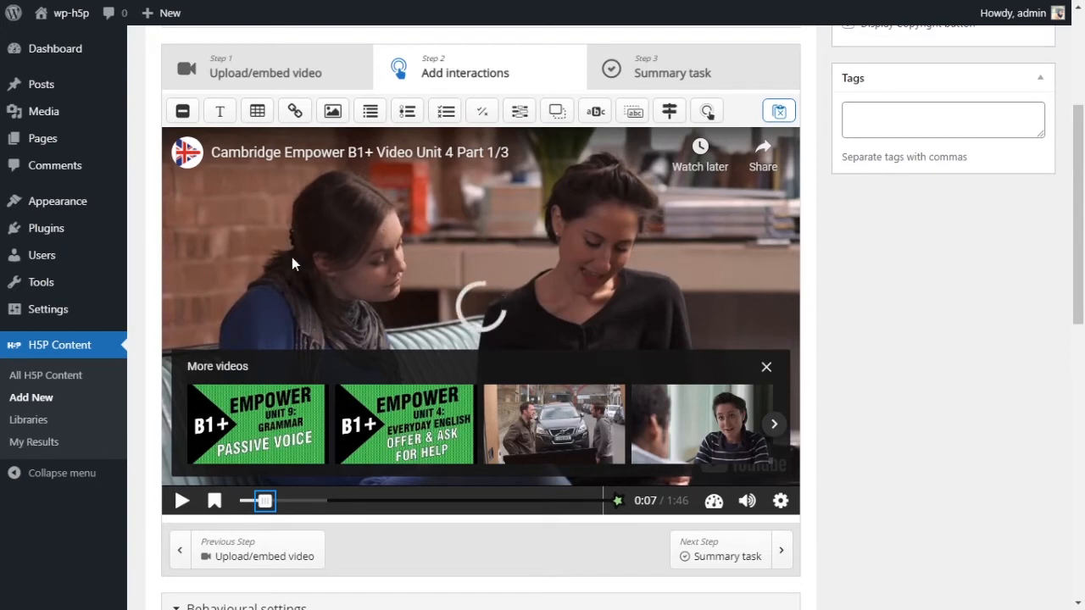
# Step: Resume and pause the video at 0:07, and dismiss the More videos suggestions covering the picture
pyautogui.scroll(1, 211, 308)
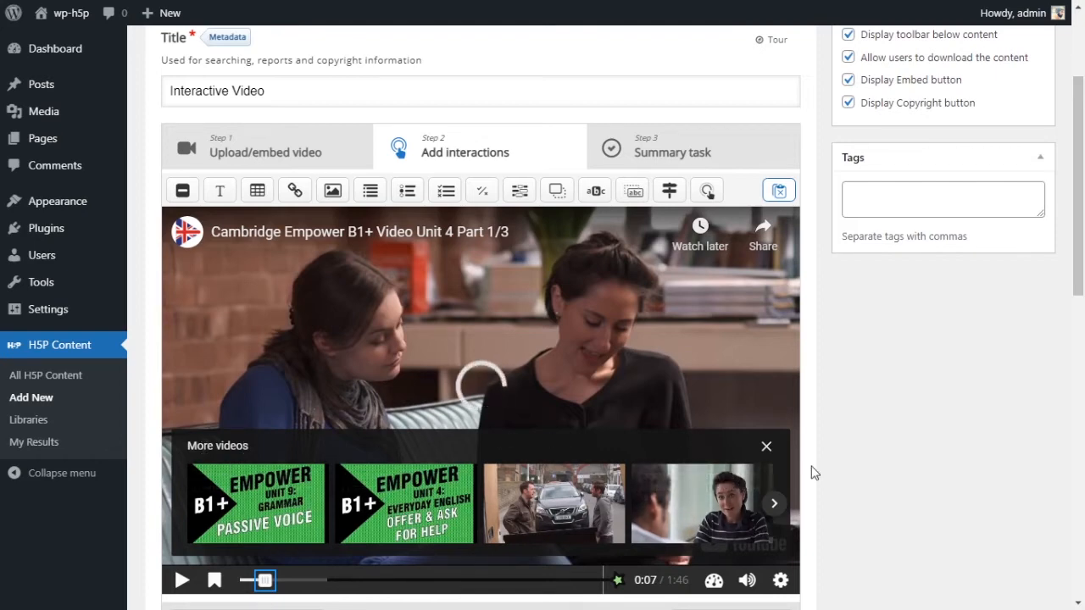
pyautogui.click(180, 582)
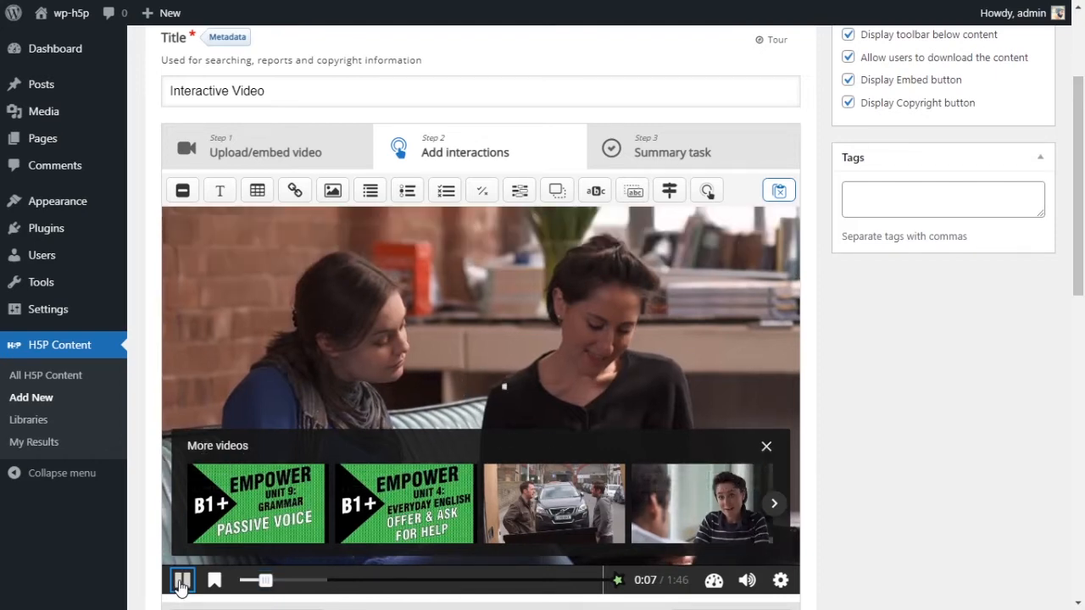
pyautogui.click(180, 582)
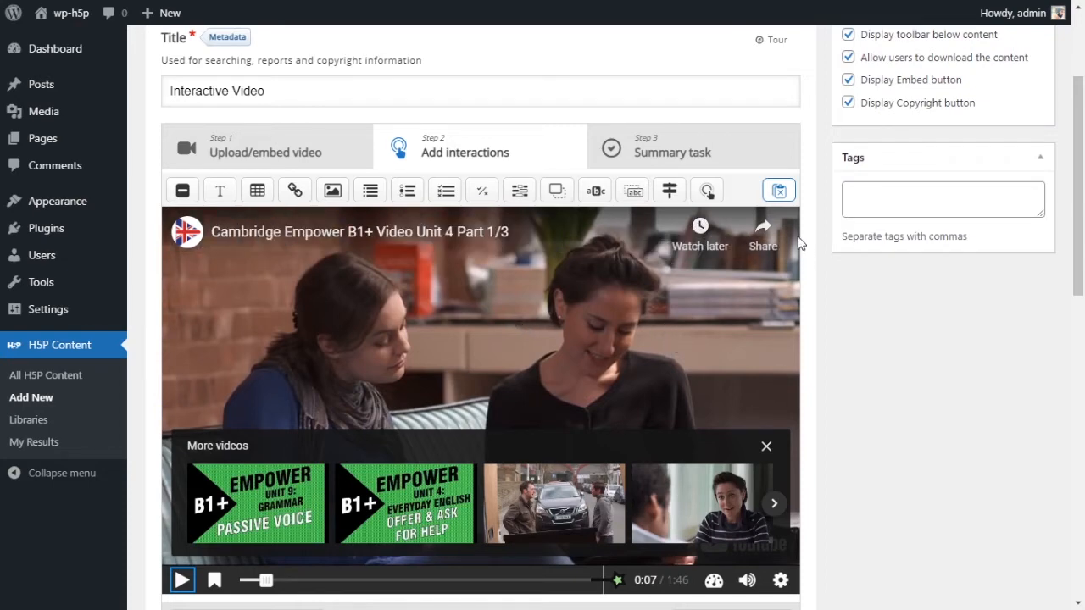
pyautogui.click(767, 446)
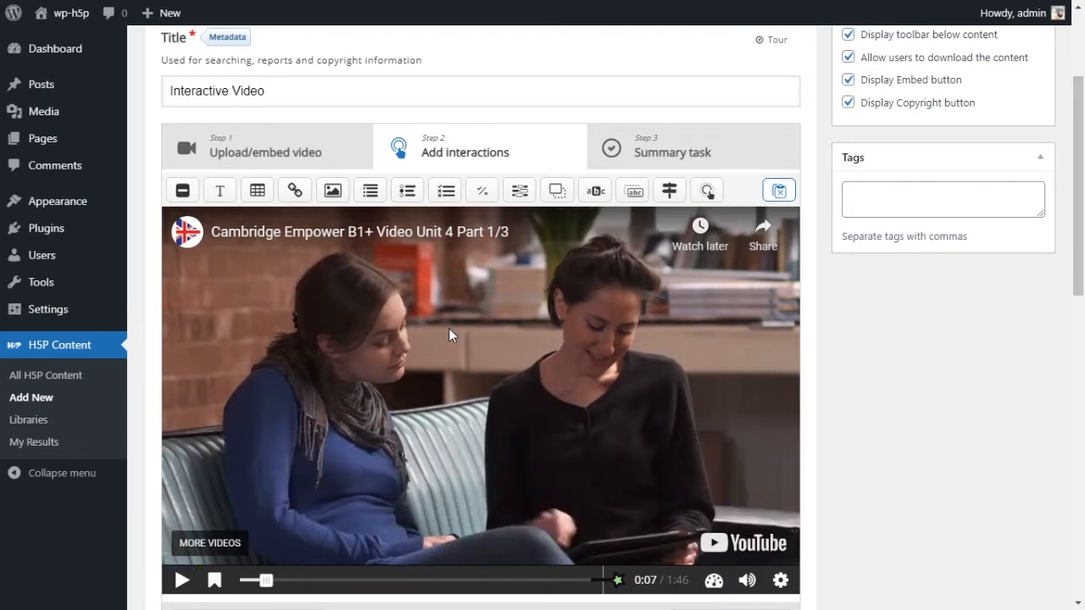
pyautogui.scroll(-1, 449, 328)
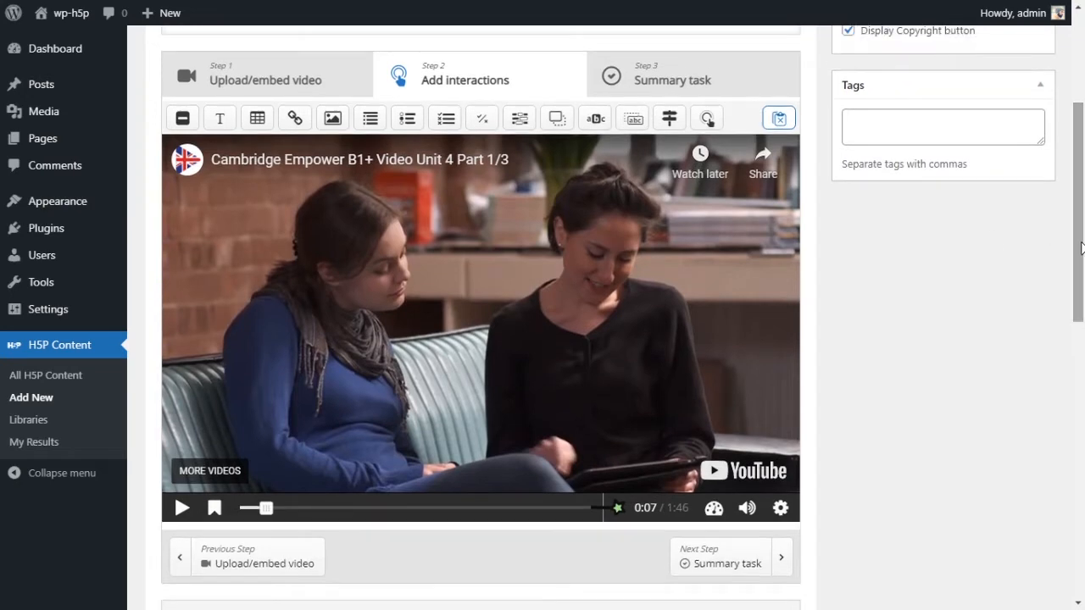
pyautogui.moveTo(1081, 248); pyautogui.dragTo(1081, 245)
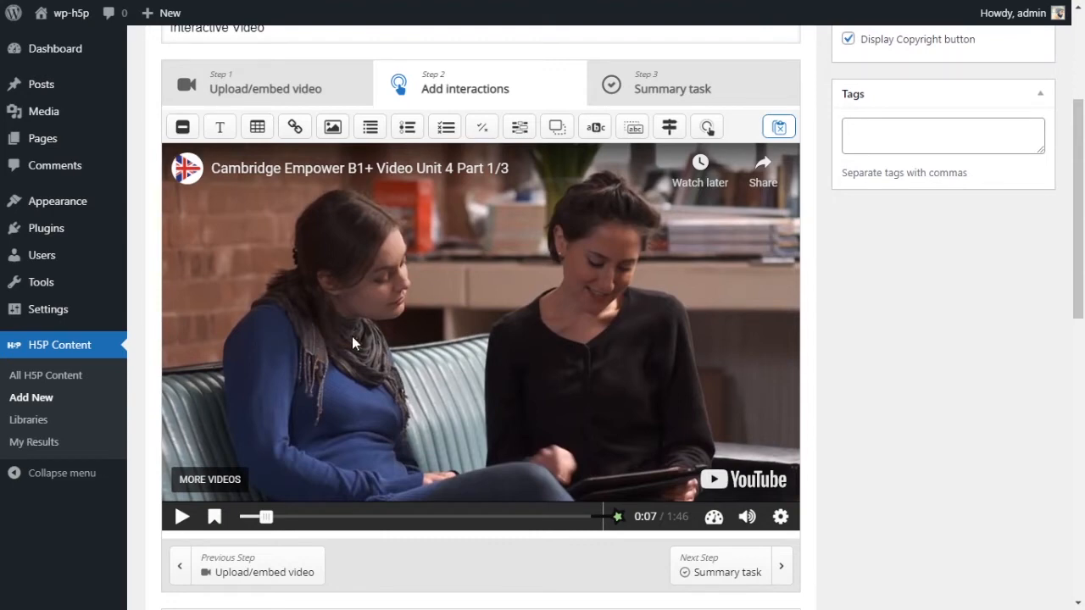
# Step: Add a Label interaction at the current position and set its display time to 0:07 - 0:17
pyautogui.click(183, 129)
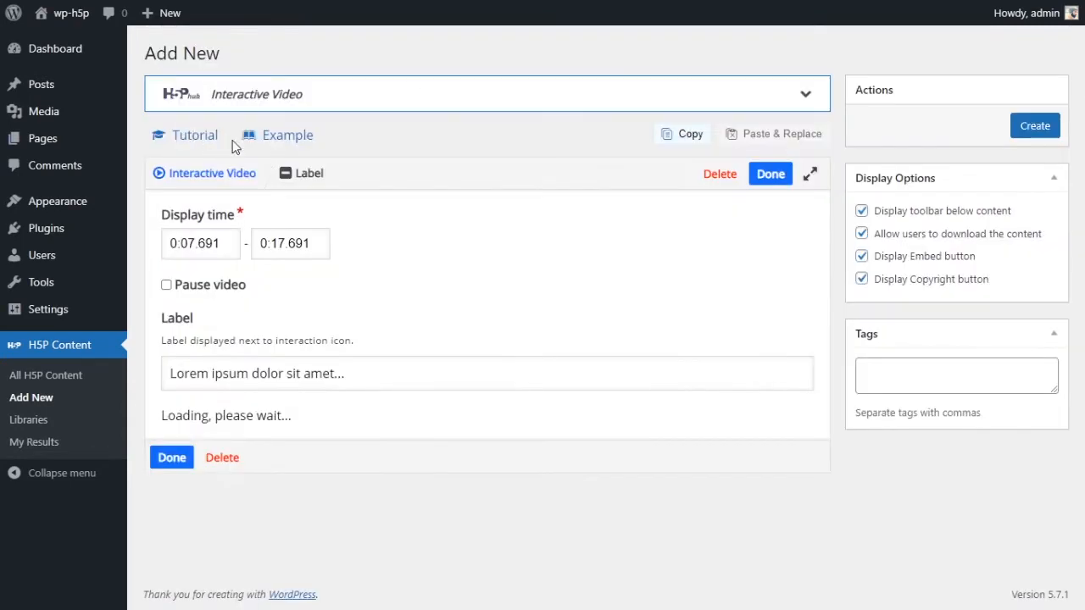
pyautogui.click(397, 376)
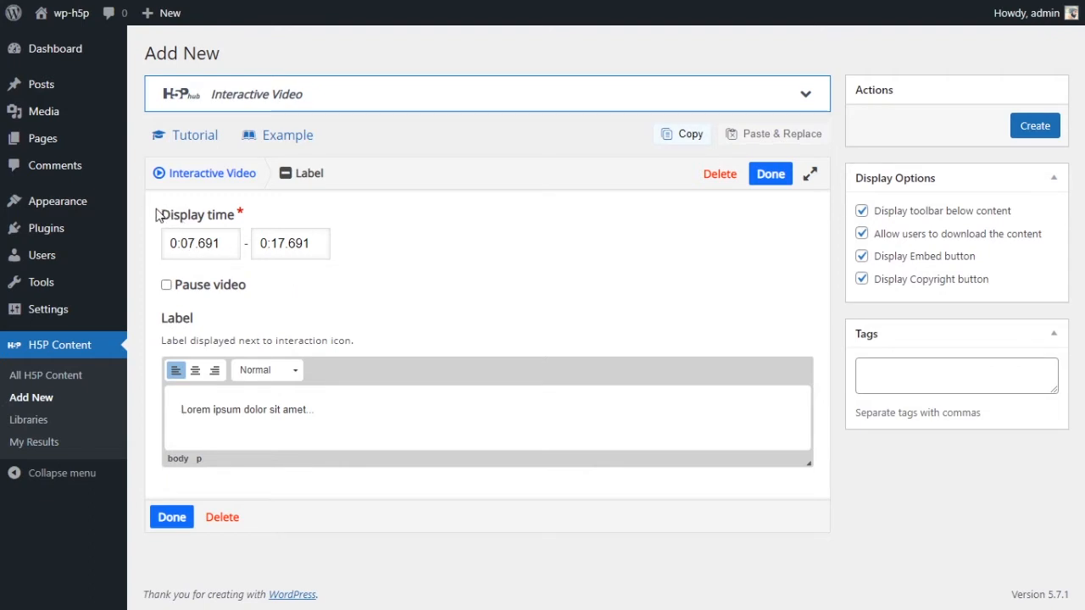
pyautogui.moveTo(157, 214); pyautogui.dragTo(237, 214)
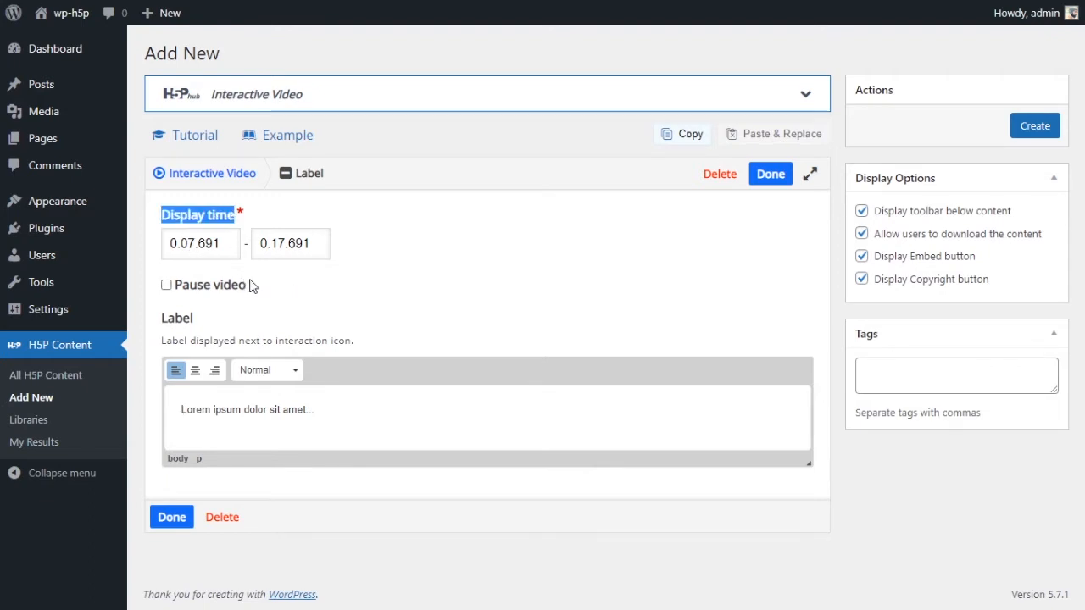
pyautogui.doubleClick(203, 244)
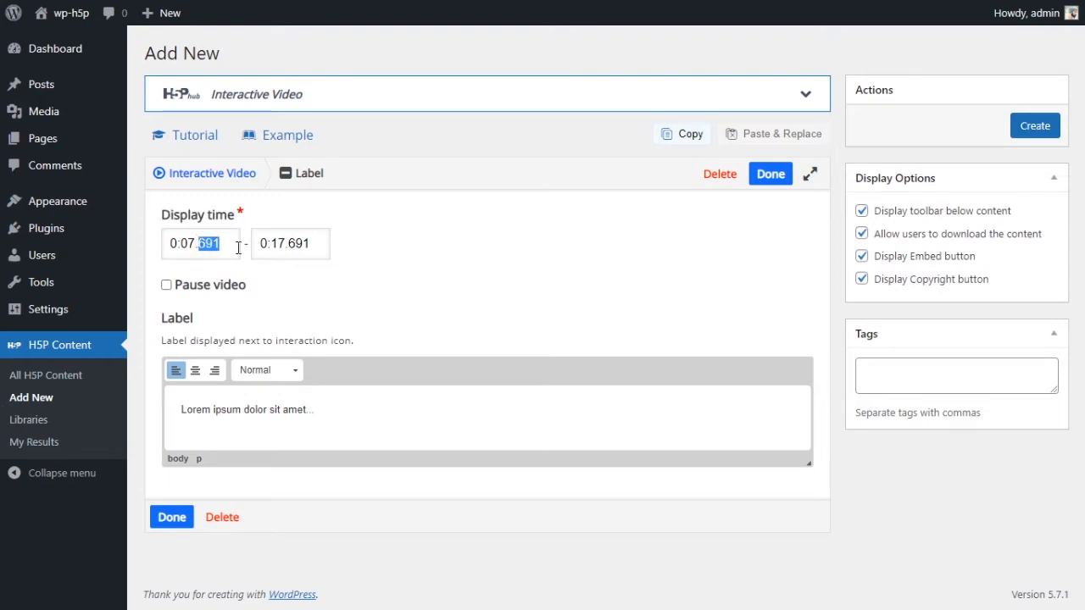
pyautogui.press('BackSpace')
pyautogui.press('BackSpace')
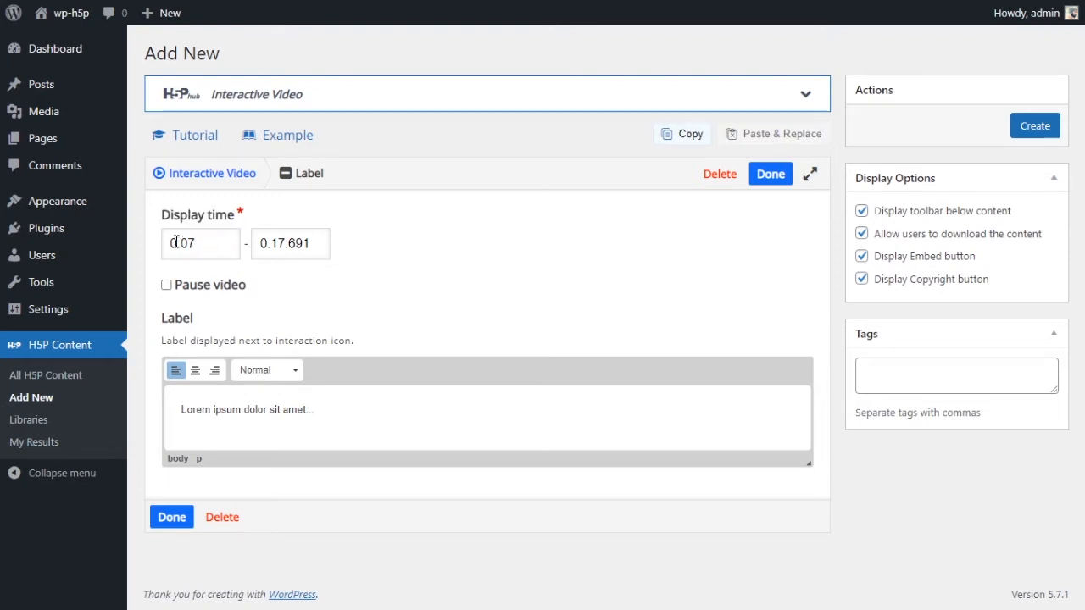
pyautogui.moveTo(172, 240); pyautogui.dragTo(285, 241)
pyautogui.press('BackSpace')
pyautogui.press('BackSpace')
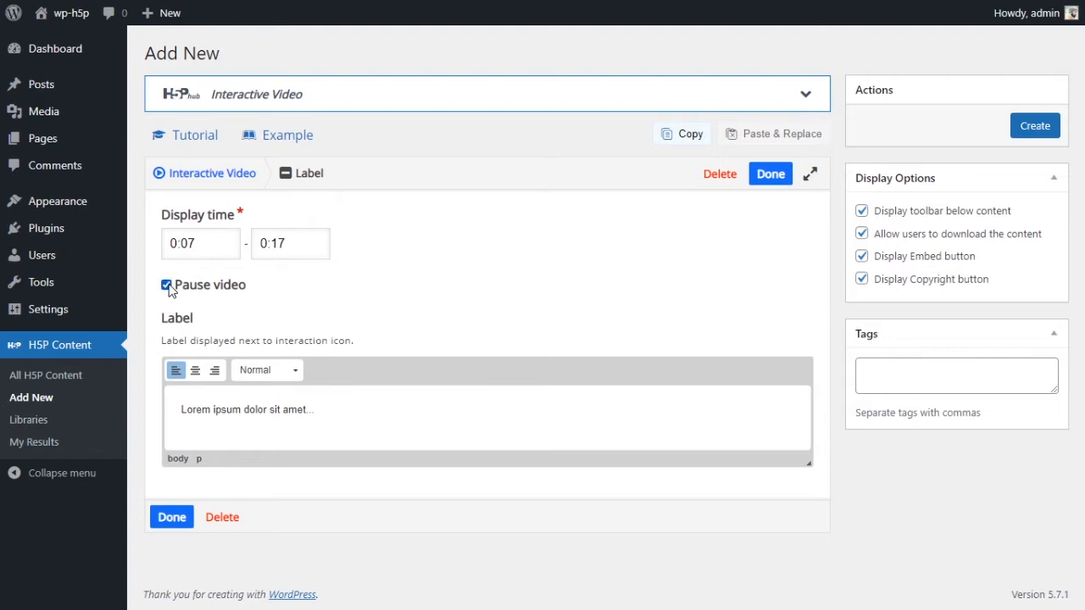
# Step: Turn Pause video off, replace the placeholder label text with the first name of the woman in blue, and save the label
pyautogui.click(167, 286)
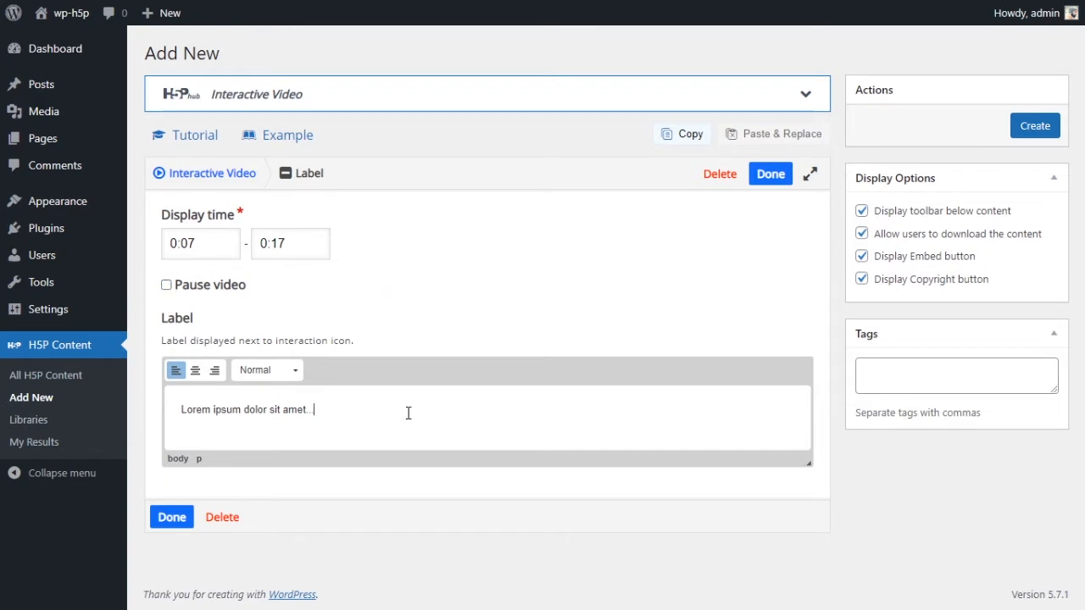
pyautogui.hotkey('ctrl', 'a')
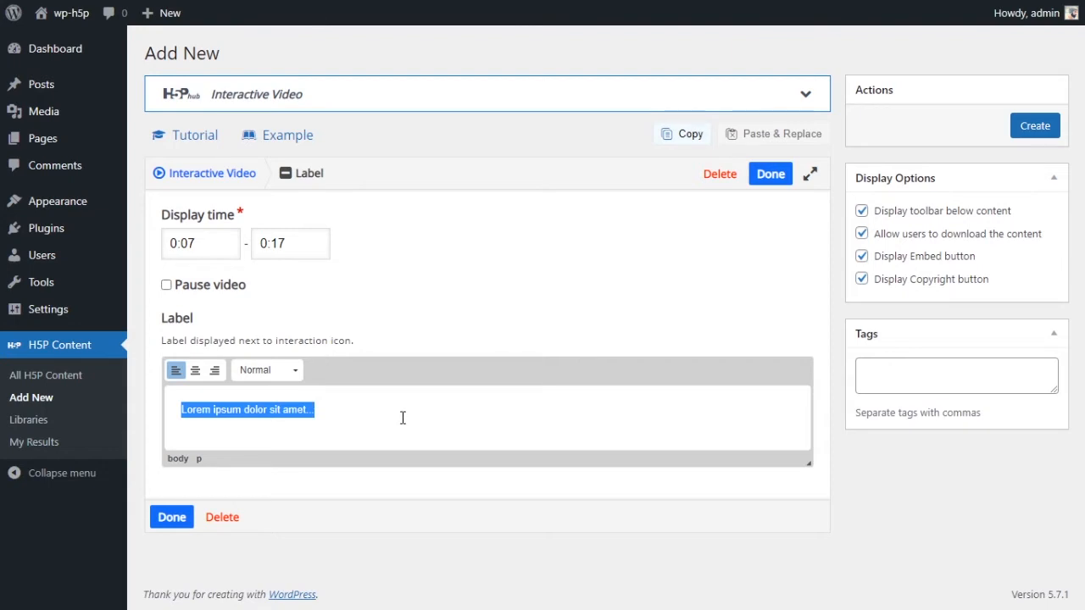
pyautogui.write('Becky')
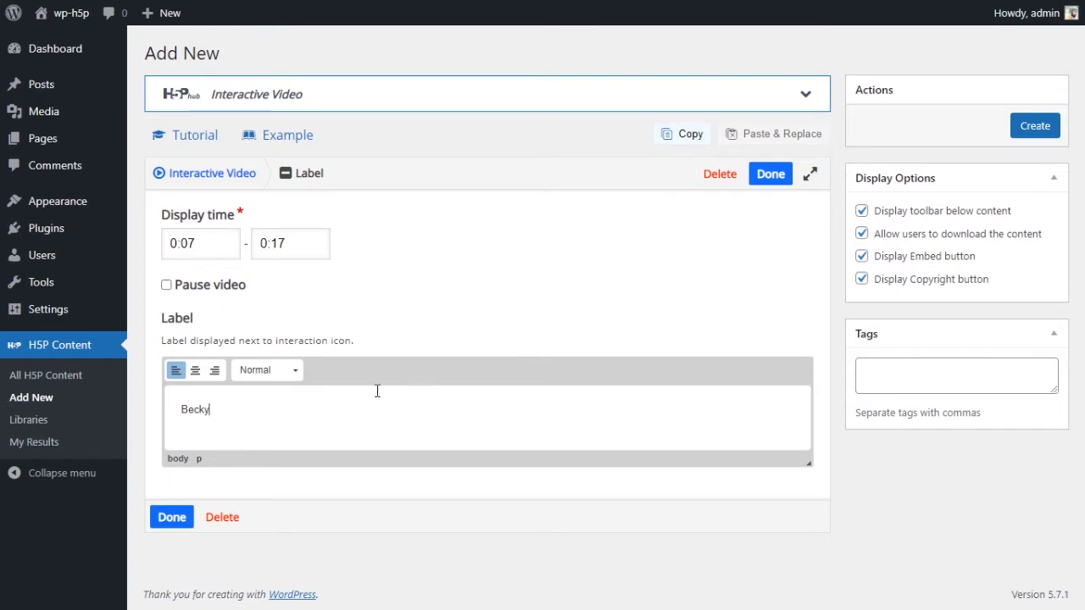
pyautogui.click(168, 518)
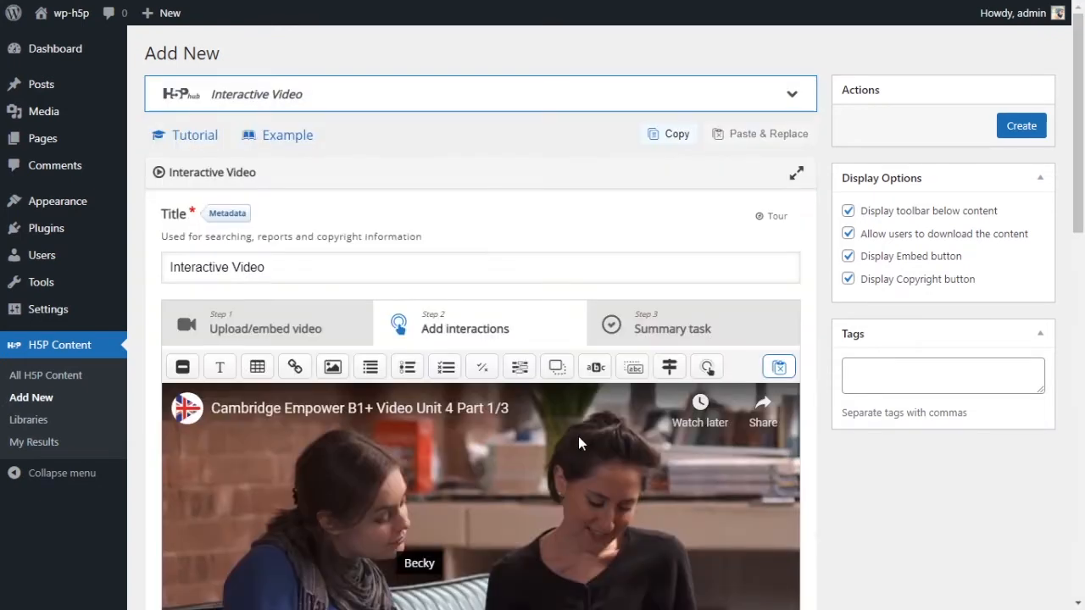
# Step: Reposition the name label on the video so it sits over the head of the woman in blue
pyautogui.scroll(-2, 577, 440)
pyautogui.click(419, 405)
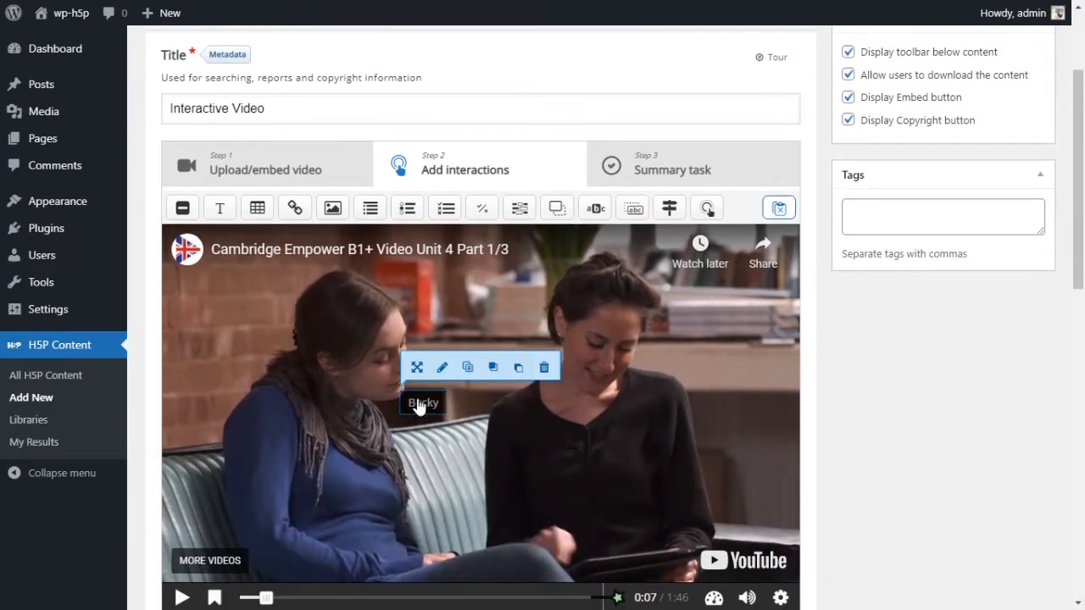
pyautogui.moveTo(419, 405); pyautogui.dragTo(335, 323)
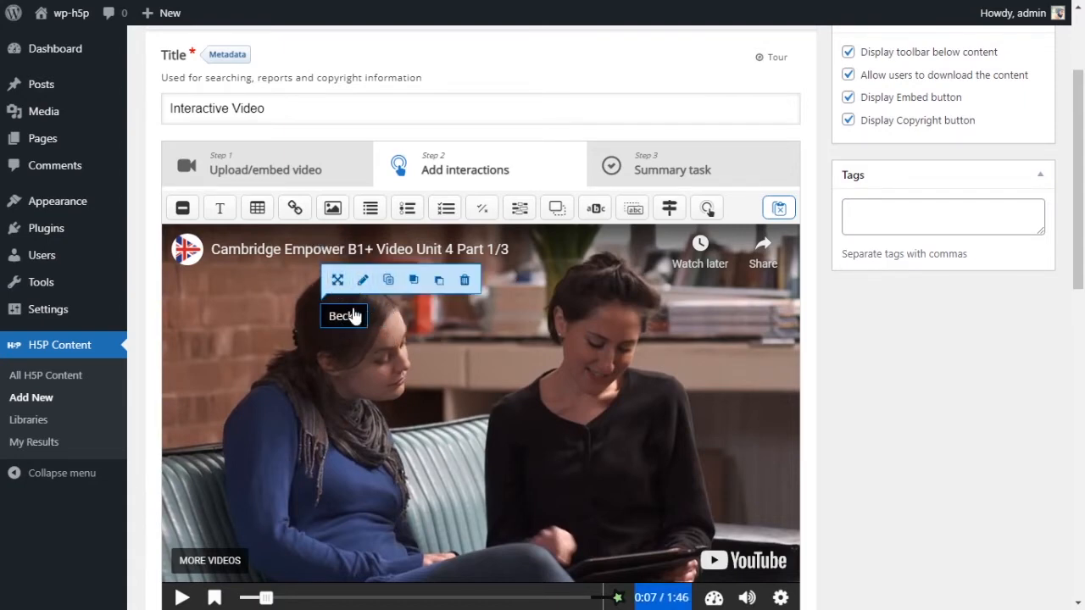
pyautogui.moveTo(347, 318)
pyautogui.mouseDown()
pyautogui.moveTo(381, 318)
pyautogui.moveTo(347, 313)
pyautogui.mouseUp()
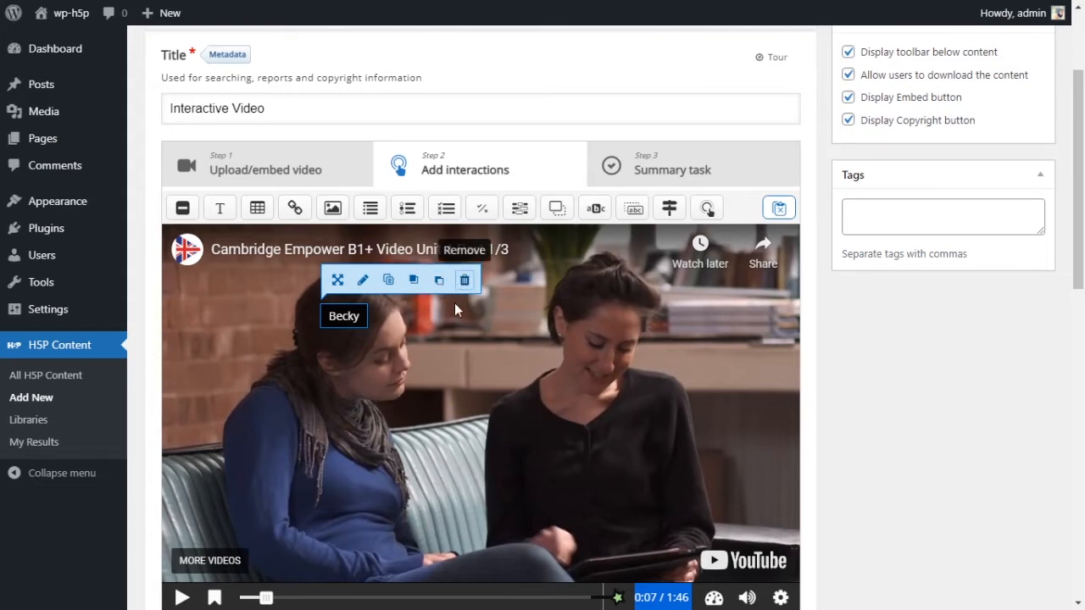
pyautogui.moveTo(343, 319)
pyautogui.mouseDown()
pyautogui.moveTo(521, 343)
pyautogui.moveTo(393, 314)
pyautogui.moveTo(331, 317)
pyautogui.moveTo(354, 326)
pyautogui.mouseUp()
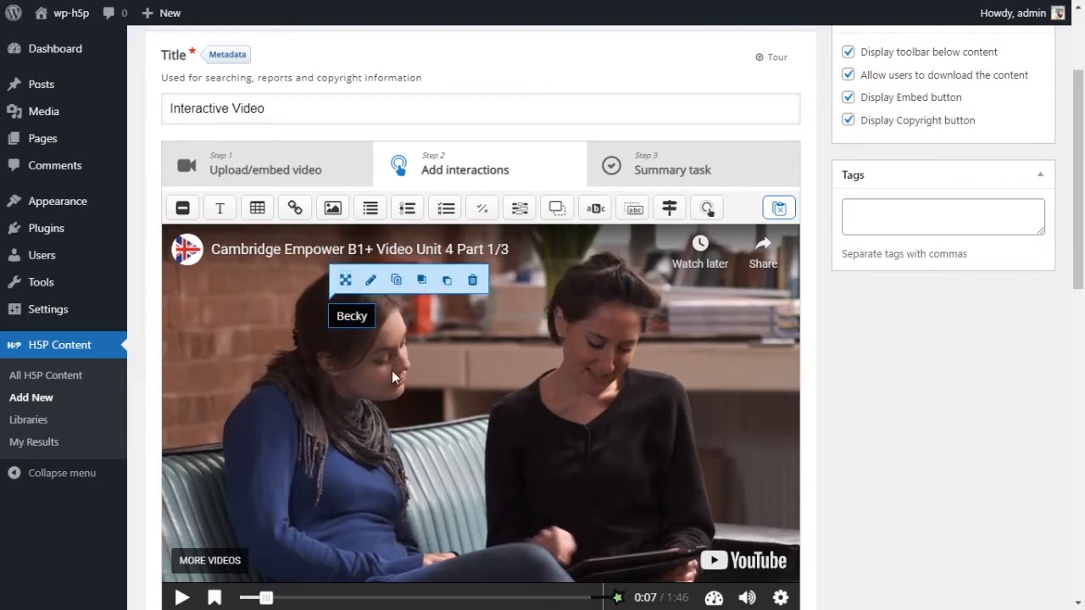
# Step: Check the label's display range by moving the playhead to 0:18 and back to 0:07
pyautogui.scroll(-2, 391, 373)
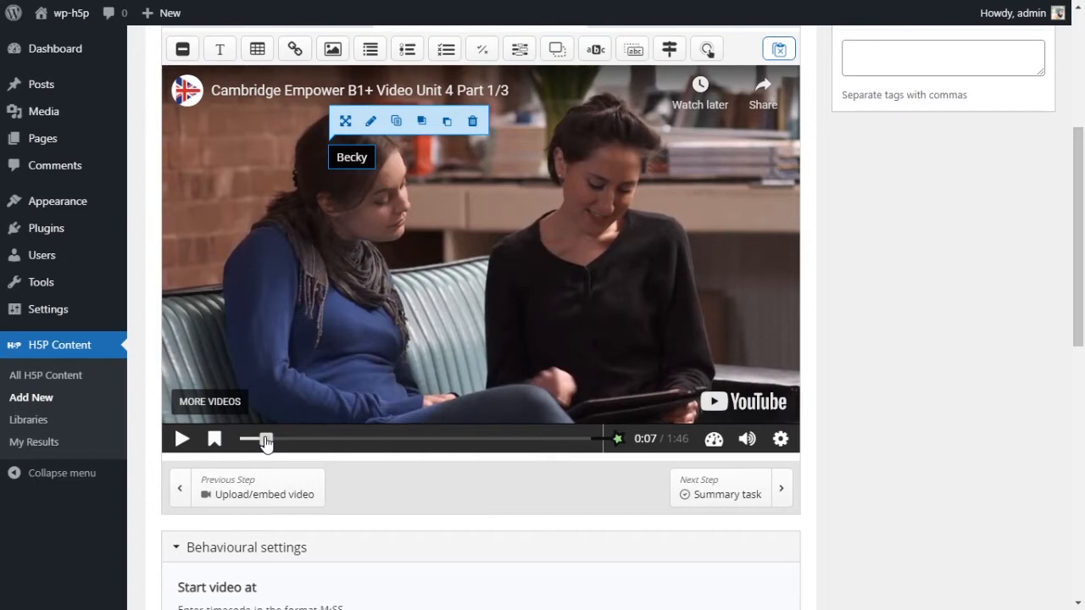
pyautogui.moveTo(266, 441); pyautogui.dragTo(303, 453)
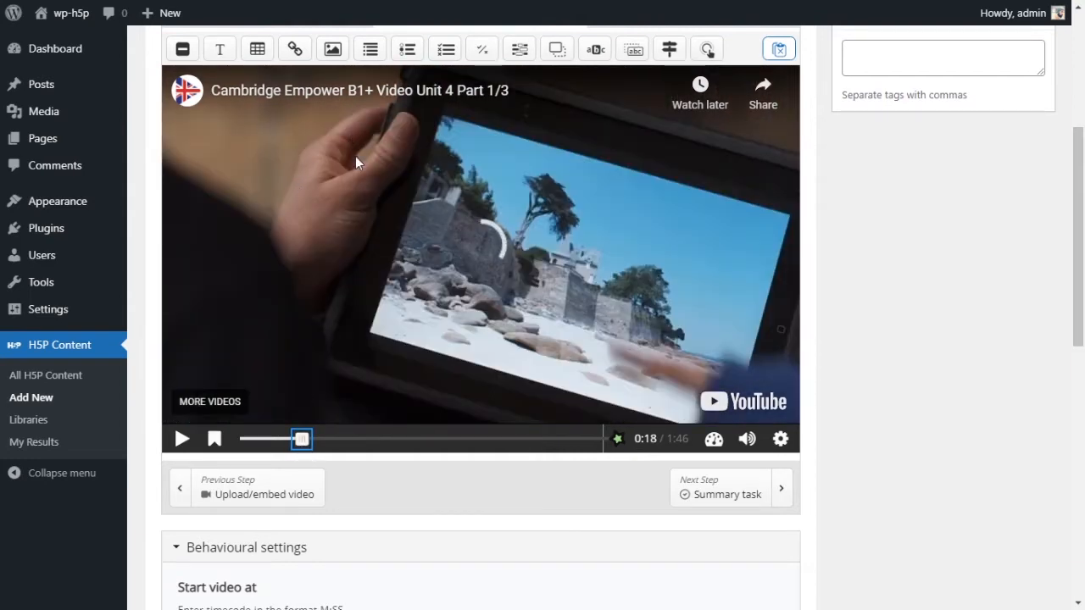
pyautogui.moveTo(303, 451); pyautogui.dragTo(266, 447)
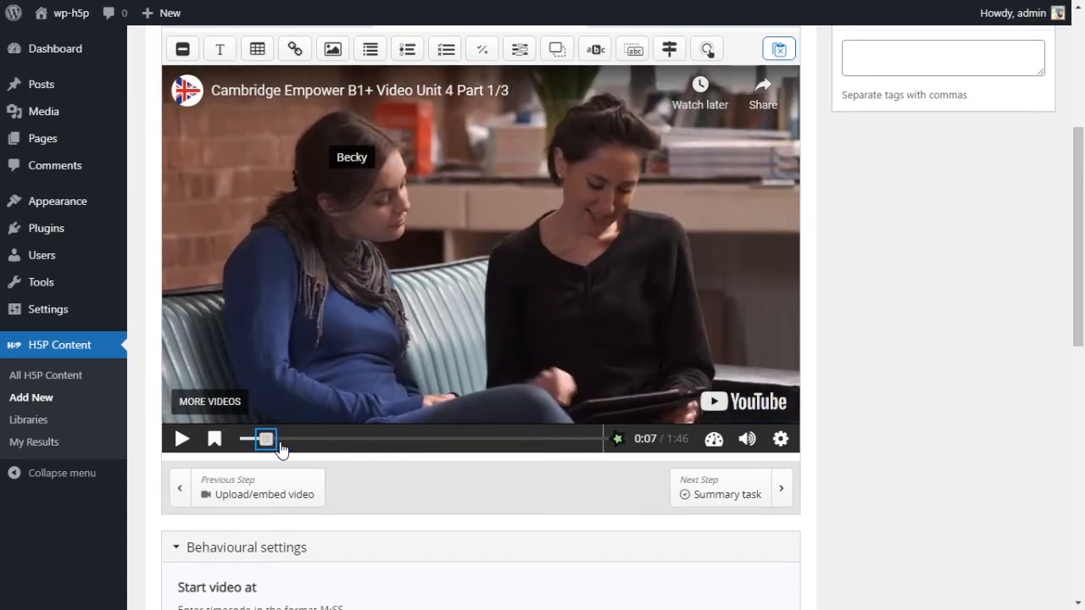
pyautogui.scroll(2, 374, 432)
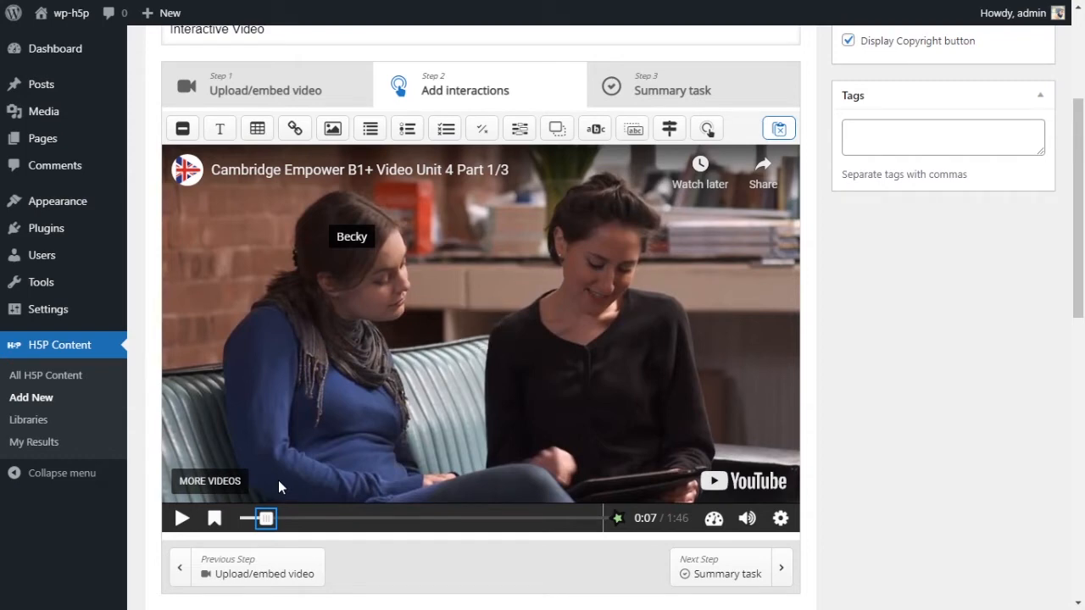
pyautogui.moveTo(263, 518)
pyautogui.mouseDown()
pyautogui.moveTo(291, 527)
pyautogui.moveTo(266, 536)
pyautogui.mouseUp()
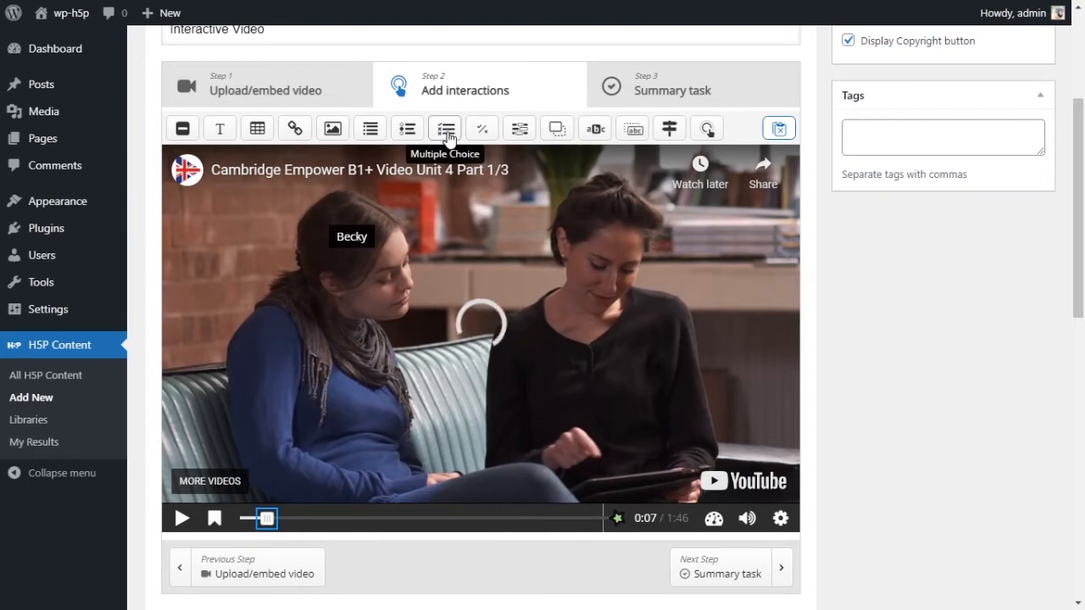
# Step: Add a second Label interaction and set its display time to 0:07 - 0:17
pyautogui.click(185, 134)
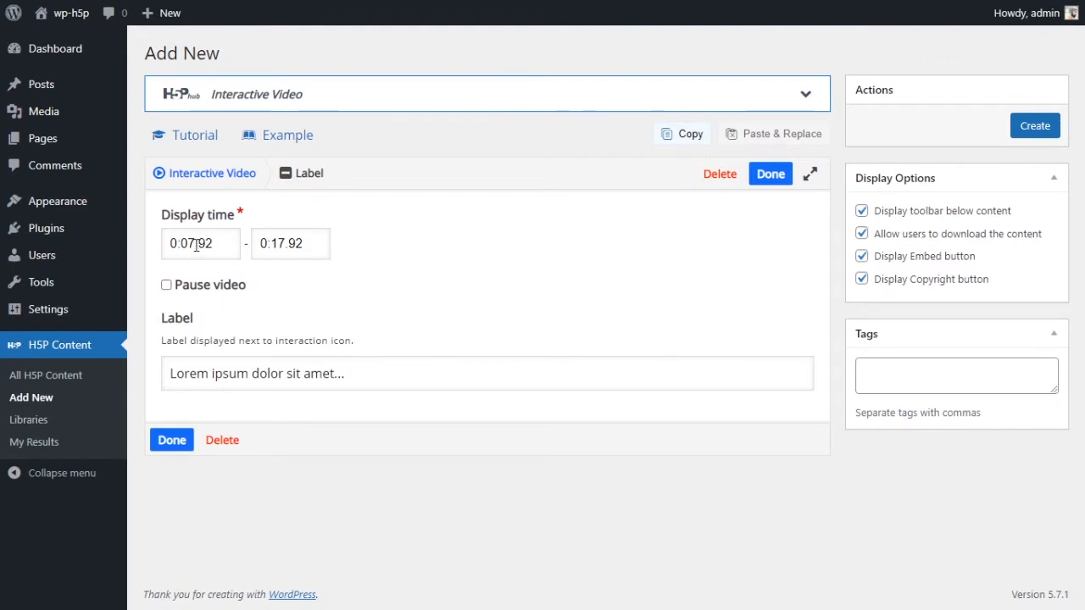
pyautogui.moveTo(197, 244); pyautogui.dragTo(298, 245)
pyautogui.press('BackSpace')
pyautogui.click(286, 243)
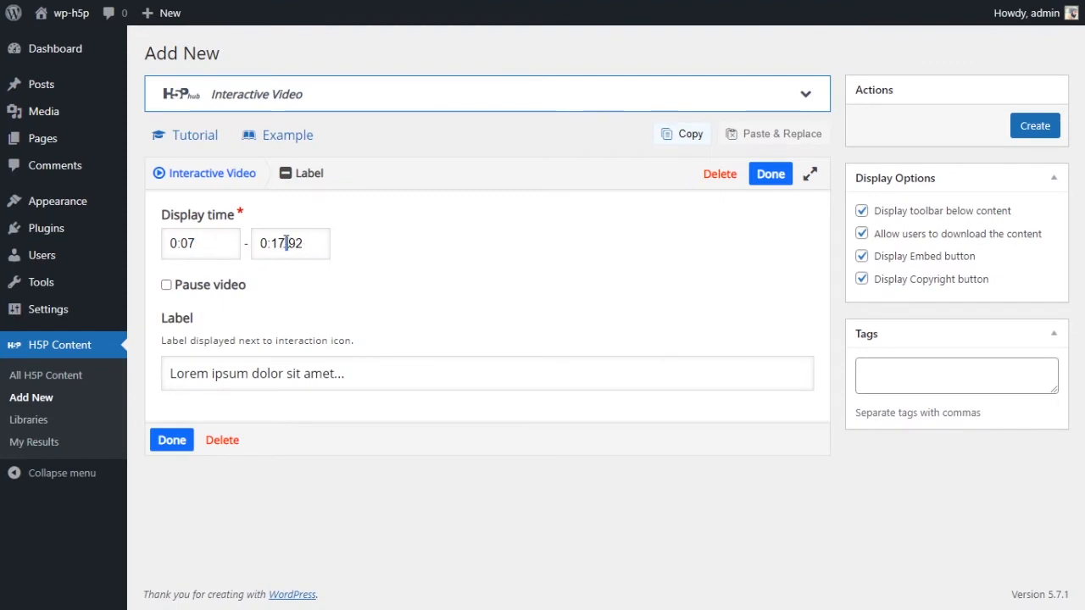
pyautogui.moveTo(285, 242); pyautogui.dragTo(368, 249)
pyautogui.press('BackSpace')
pyautogui.doubleClick(202, 290)
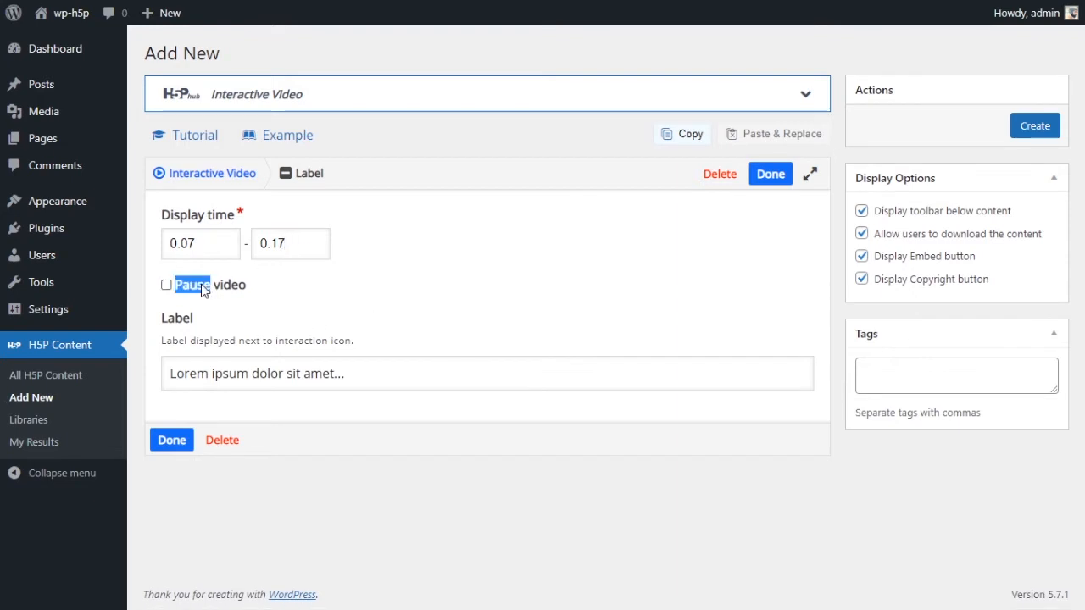
# Step: Replace the second label's placeholder text with the first name of the woman in black, and place the saved label over her head
pyautogui.click(277, 374)
pyautogui.tripleClick(343, 425)
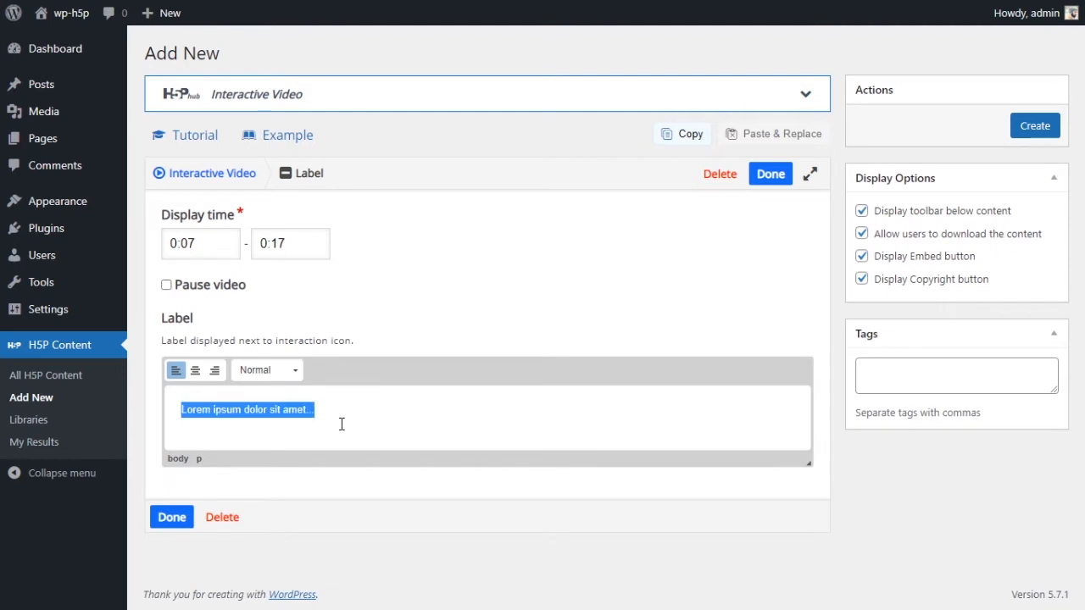
pyautogui.write('Annie')
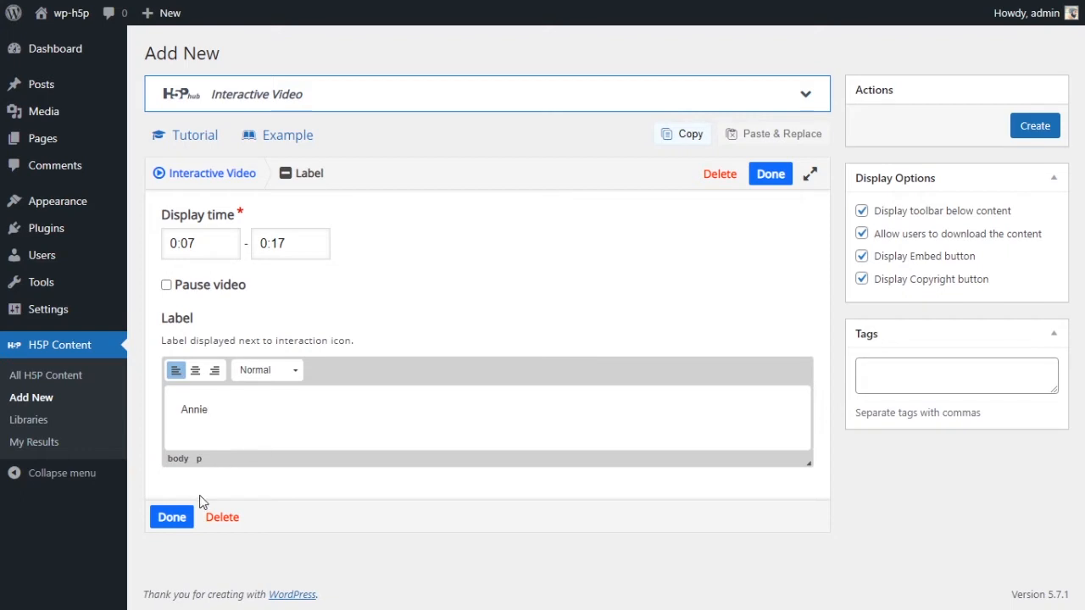
pyautogui.click(171, 517)
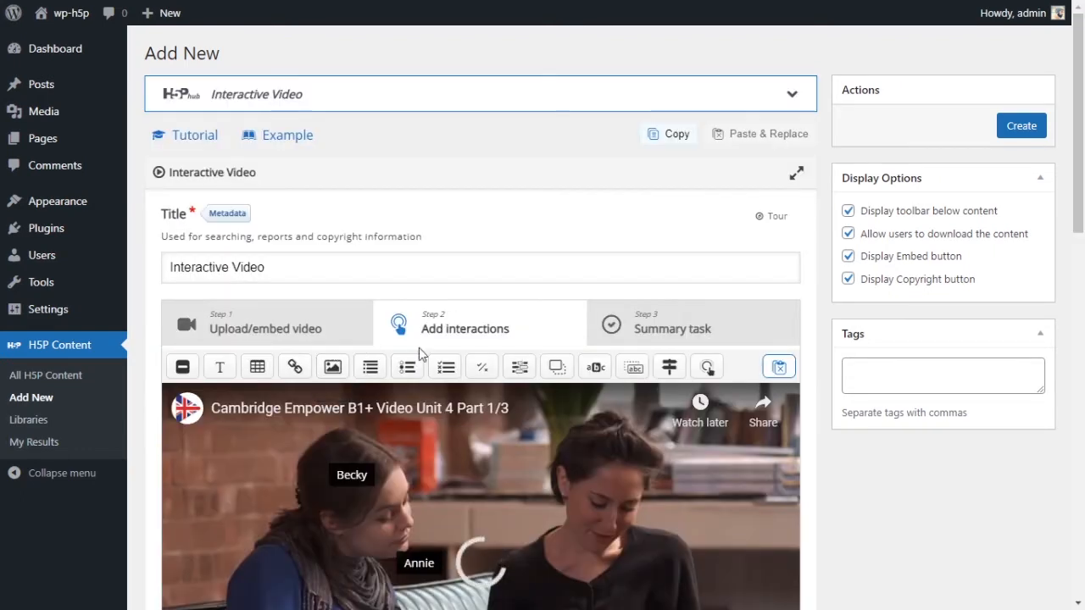
pyautogui.scroll(-2, 419, 347)
pyautogui.moveTo(424, 405); pyautogui.dragTo(613, 313)
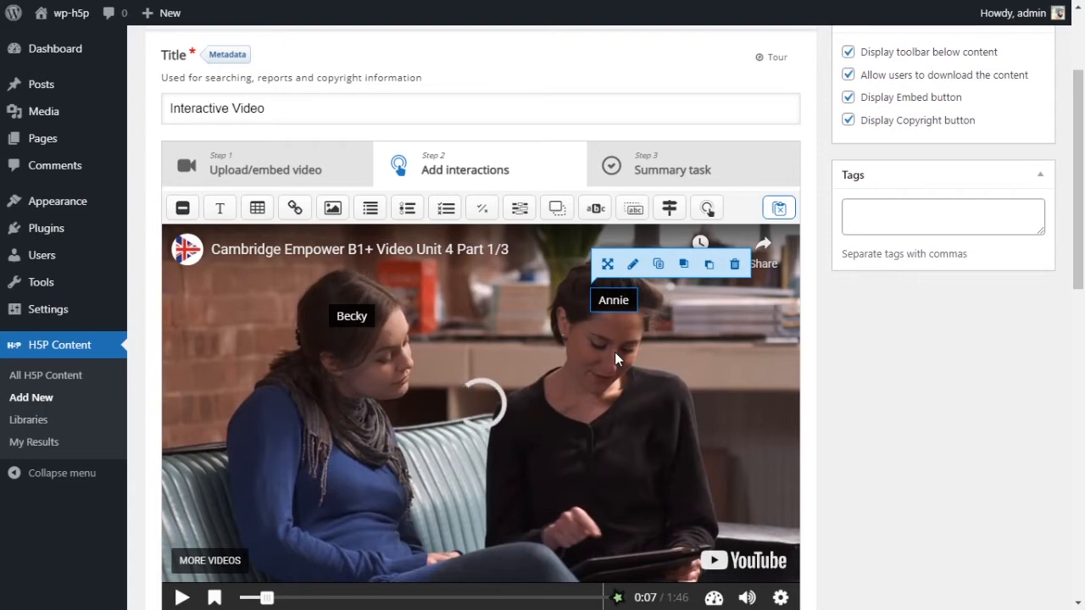
# Step: Check both name labels over the video by moving the playhead to 0:17 and back to 0:07
pyautogui.press('Up')
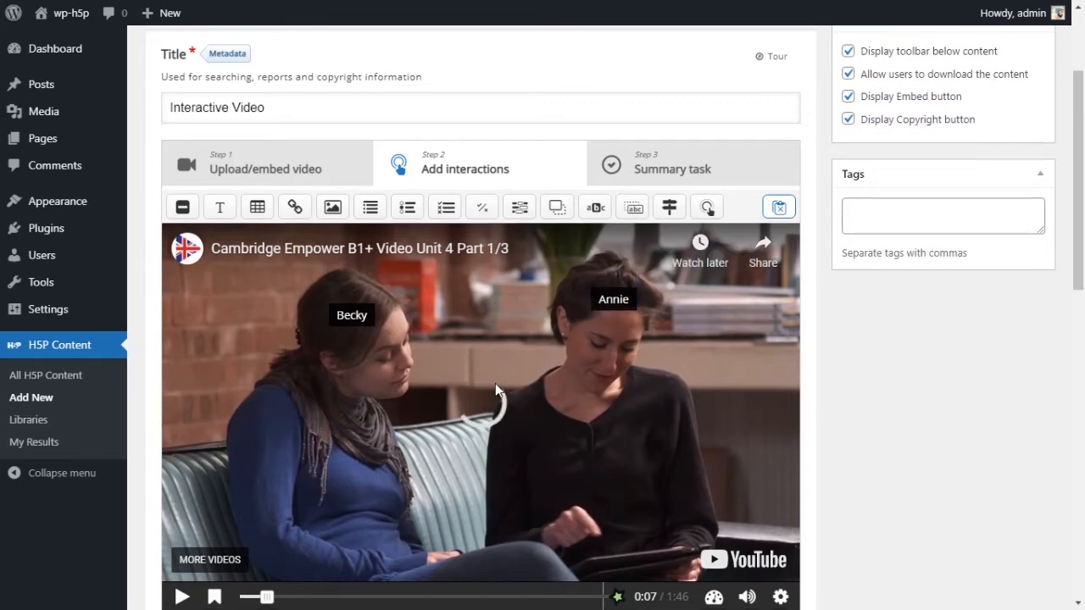
pyautogui.scroll(-1, 495, 384)
pyautogui.moveTo(267, 518); pyautogui.dragTo(299, 519)
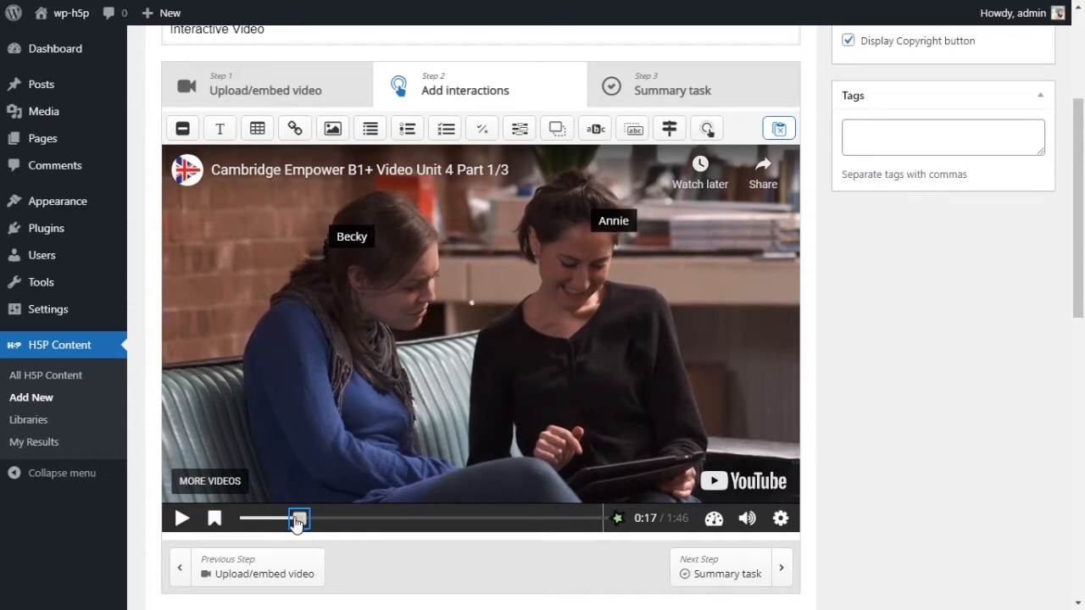
pyautogui.moveTo(299, 518); pyautogui.dragTo(269, 532)
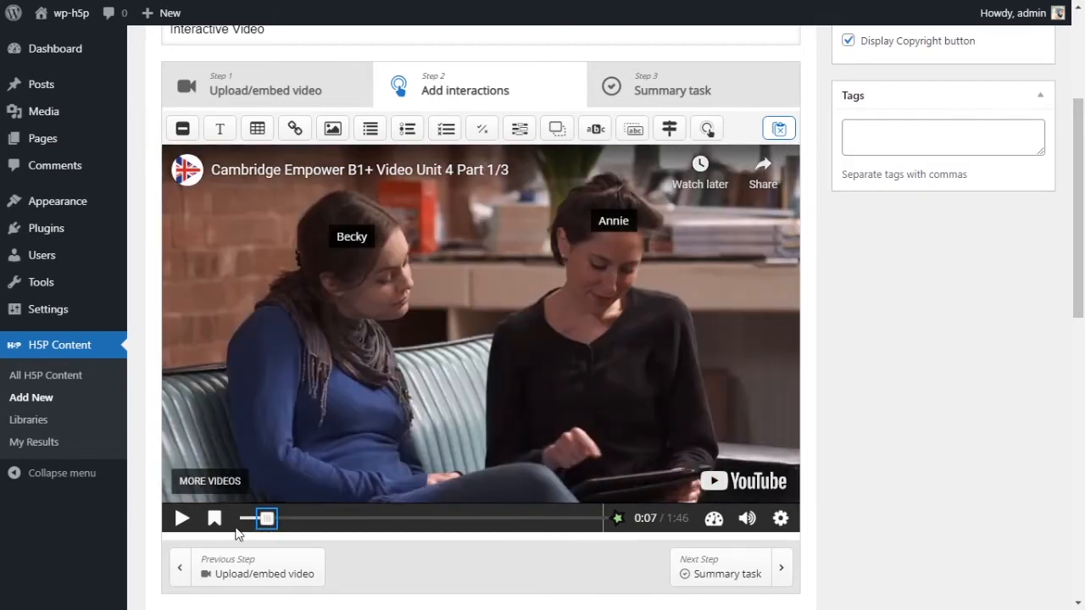
# Step: Play the video, pause it at 0:13 and add a Single Choice Set interaction there
pyautogui.click(182, 520)
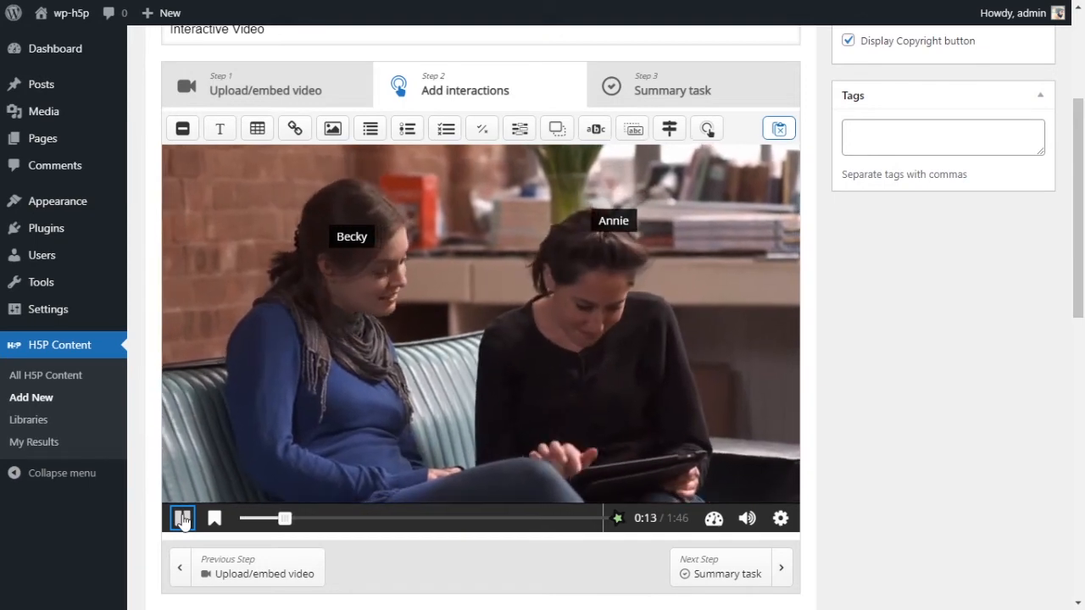
pyautogui.click(182, 520)
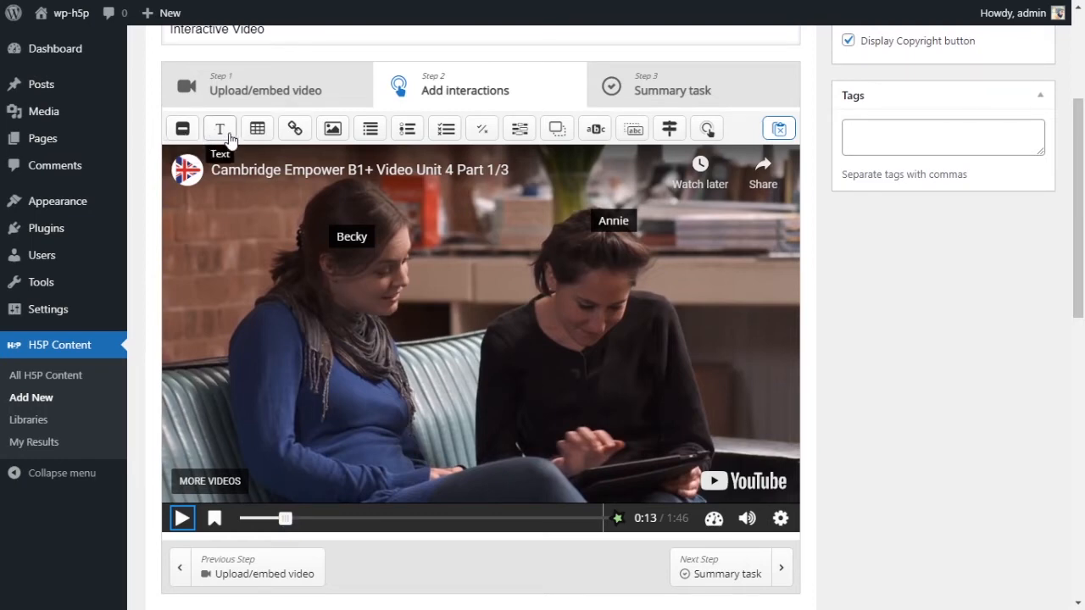
pyautogui.click(407, 135)
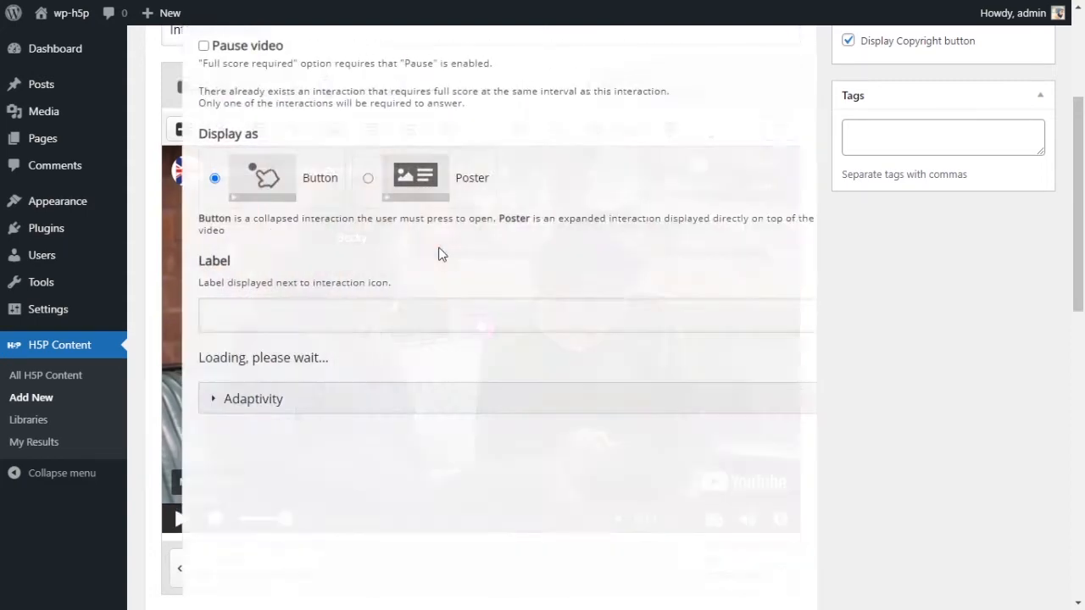
pyautogui.scroll(2, 411, 245)
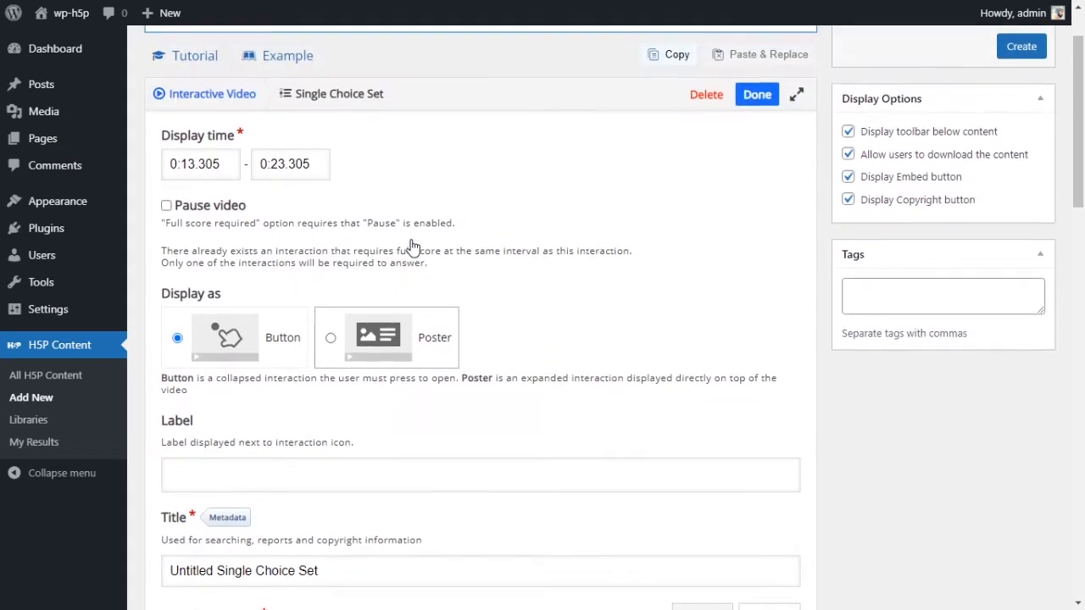
# Step: Set the Single Choice Set's display time to 0:13 - 0:13 and make it pause the video
pyautogui.moveTo(162, 215); pyautogui.dragTo(243, 220)
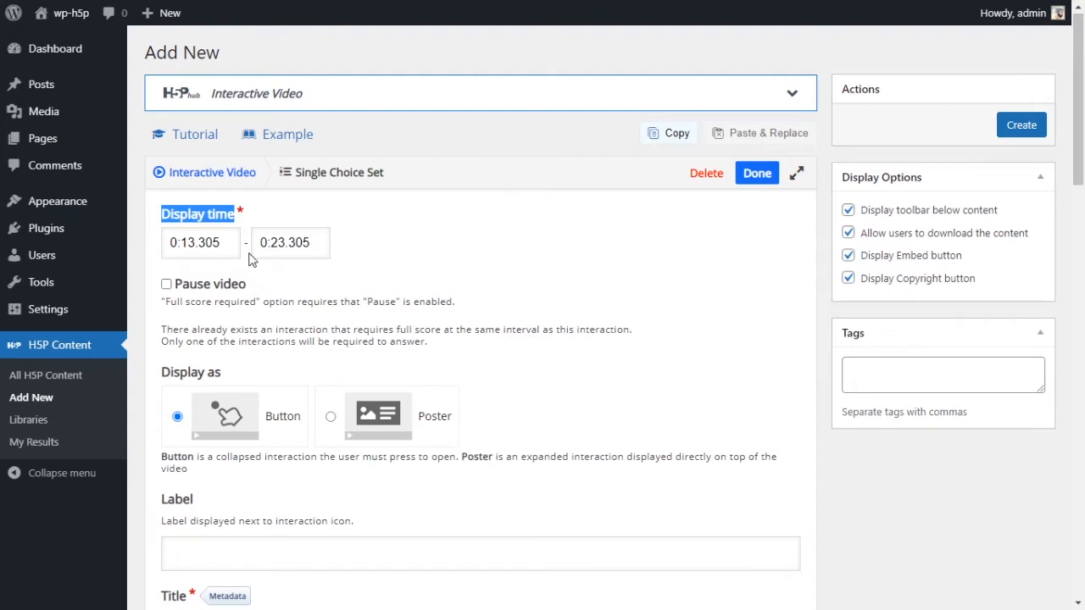
pyautogui.moveTo(200, 243); pyautogui.dragTo(327, 243)
pyautogui.press('BackSpace')
pyautogui.write('3')
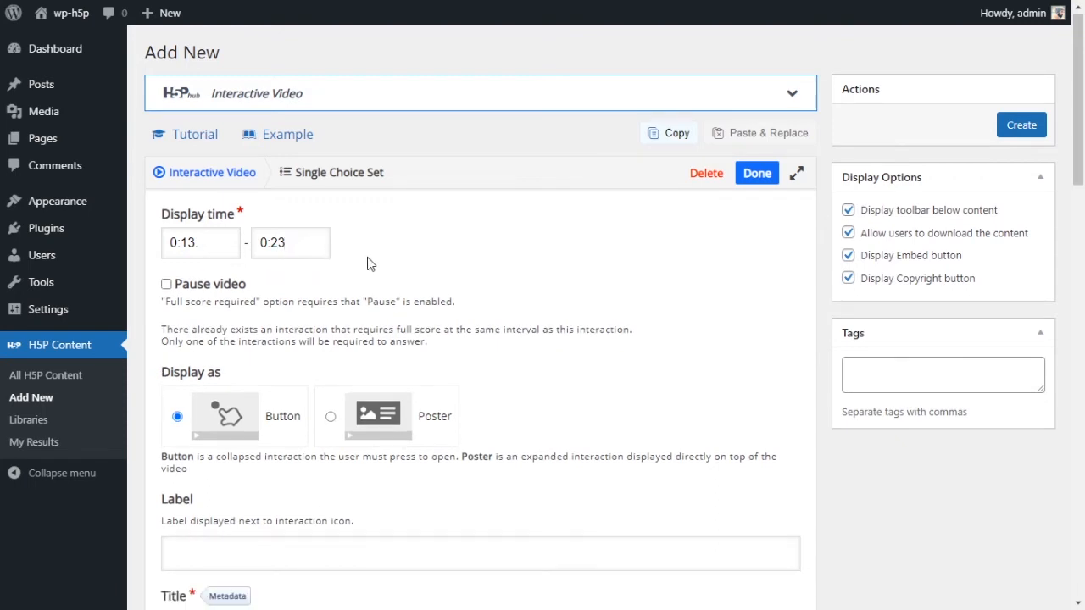
pyautogui.click(372, 236)
pyautogui.scroll(-2, 430, 301)
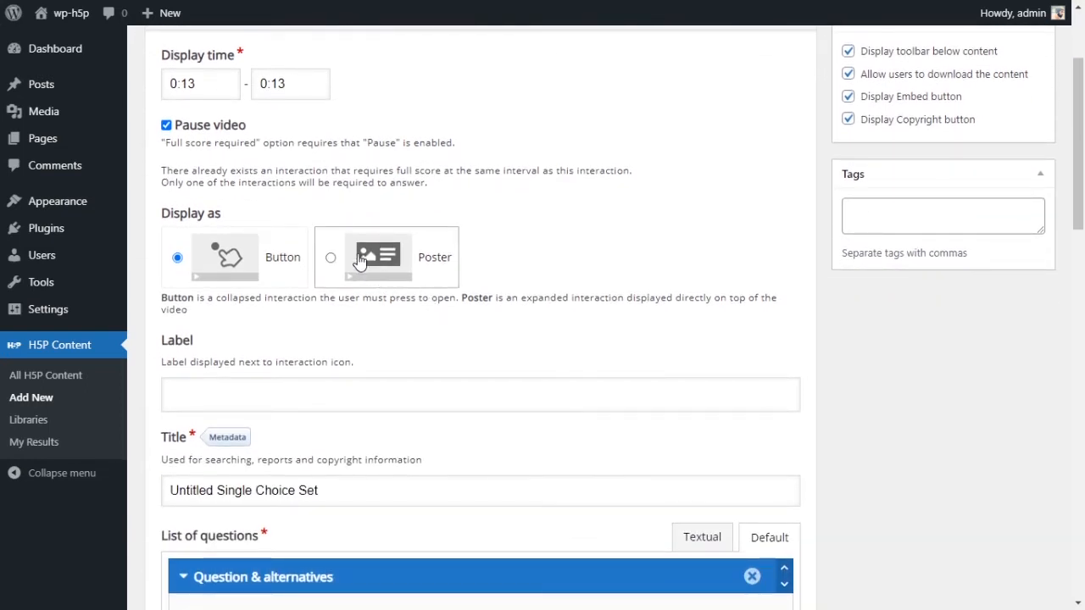
pyautogui.scroll(1, 340, 262)
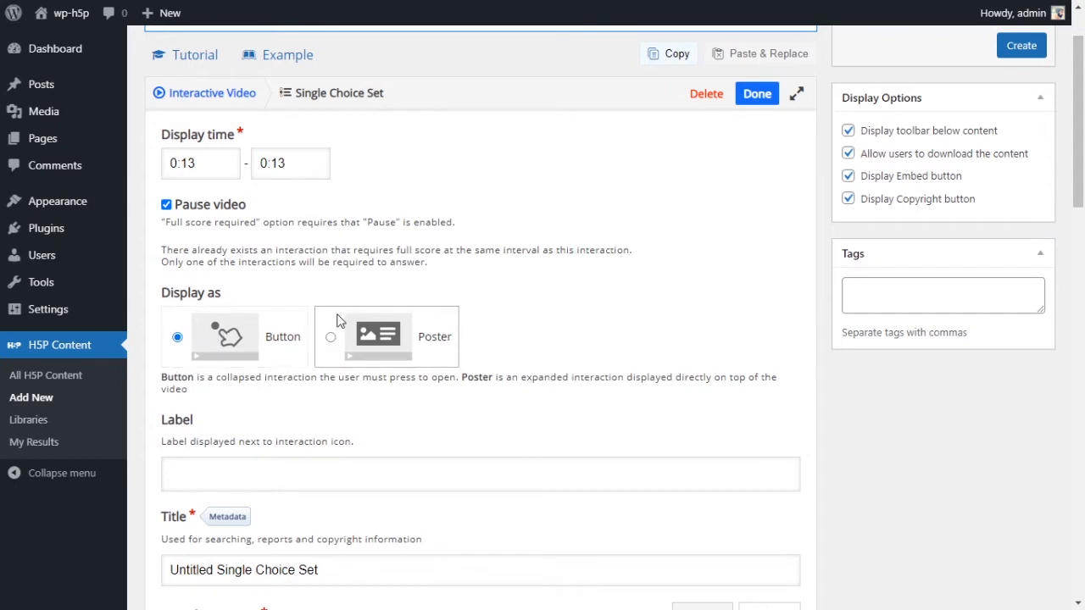
pyautogui.scroll(-1, 339, 320)
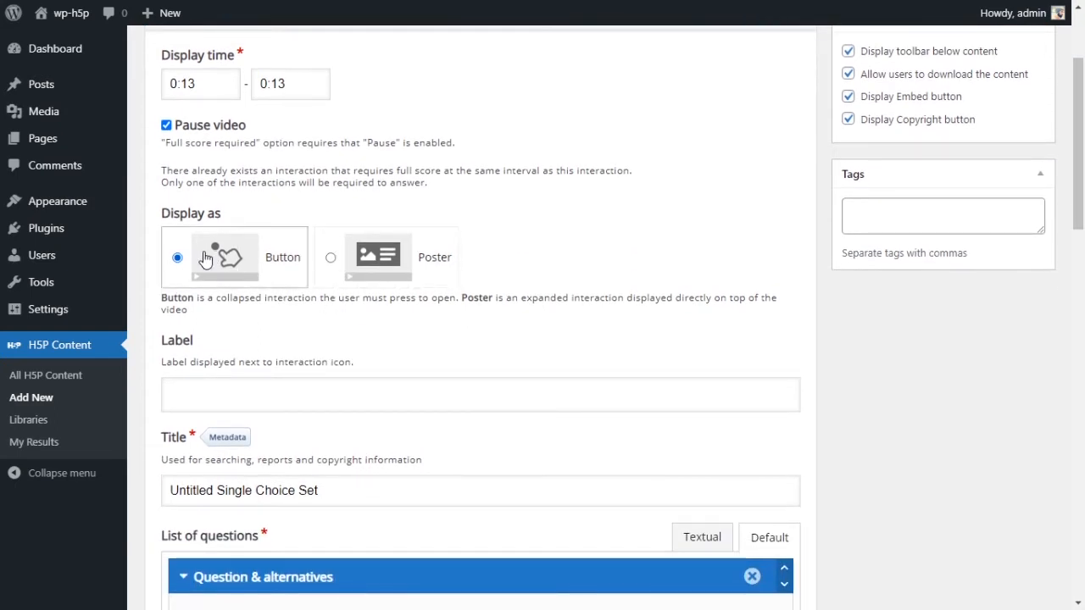
# Step: Enter SSC as the interaction's label and shorten its title to Single Choice Set
pyautogui.click(373, 399)
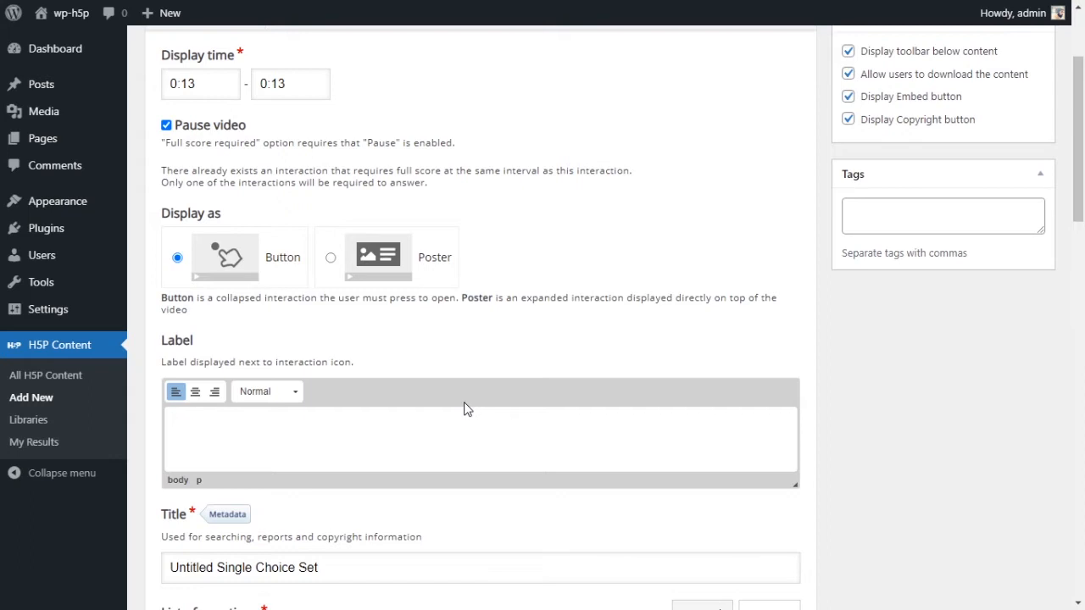
pyautogui.scroll(-2, 464, 409)
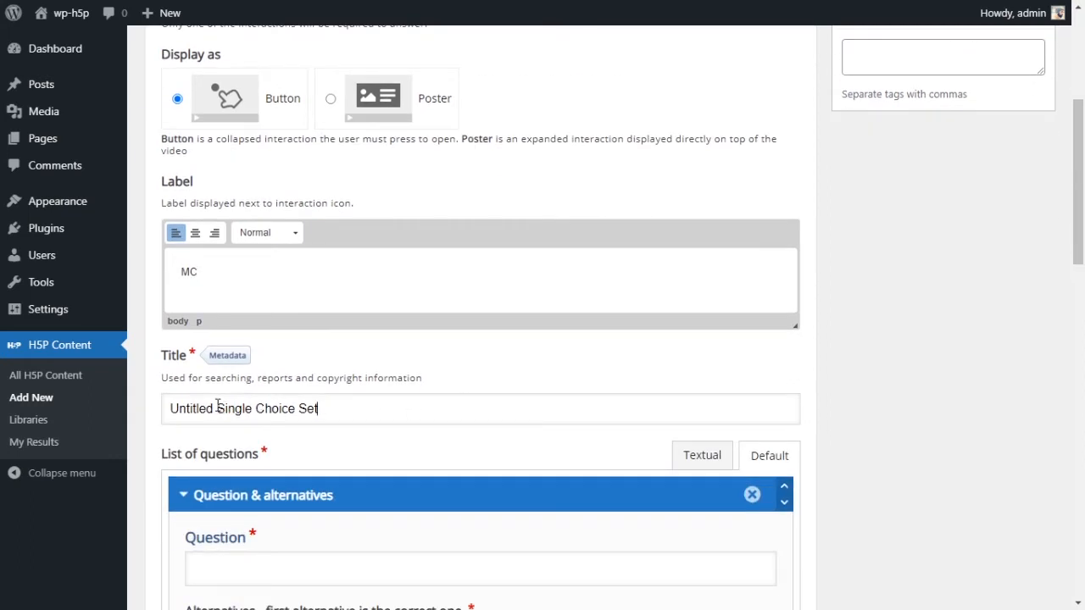
pyautogui.moveTo(191, 272); pyautogui.dragTo(167, 271)
pyautogui.write('SS')
pyautogui.moveTo(219, 408); pyautogui.dragTo(167, 409)
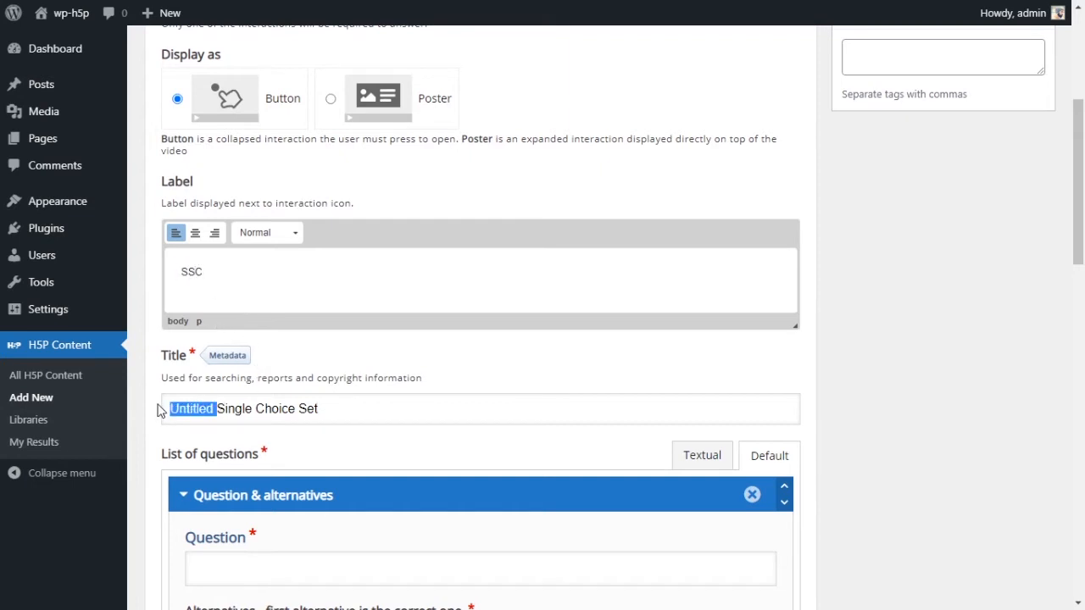
pyautogui.press('BackSpace')
# Step: Enter the first question, asking what the photos that the woman in blue is showing her friend are of
pyautogui.scroll(-2, 433, 405)
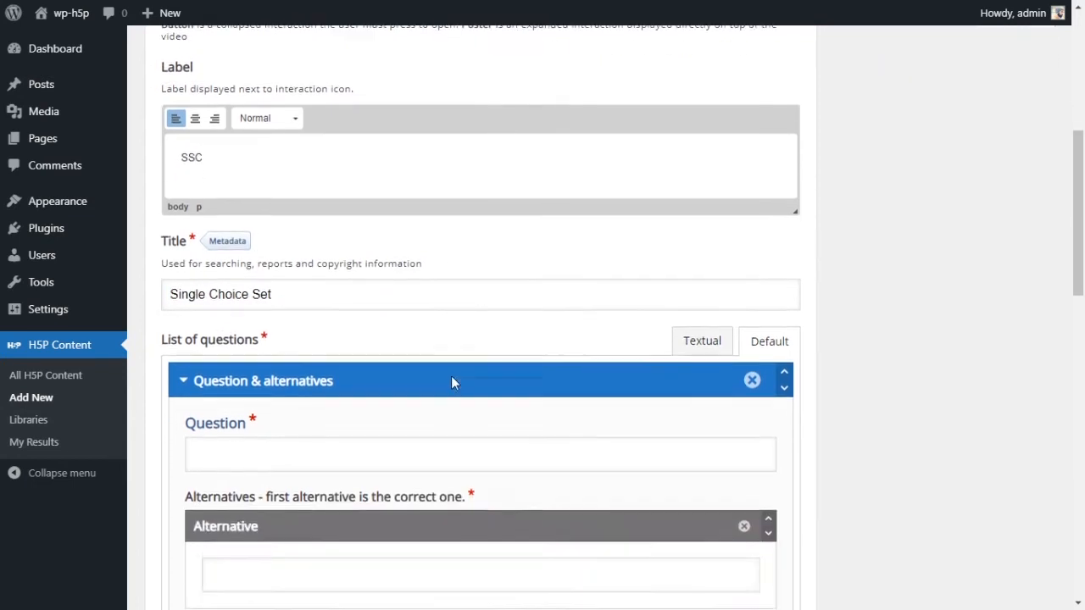
pyautogui.click(384, 408)
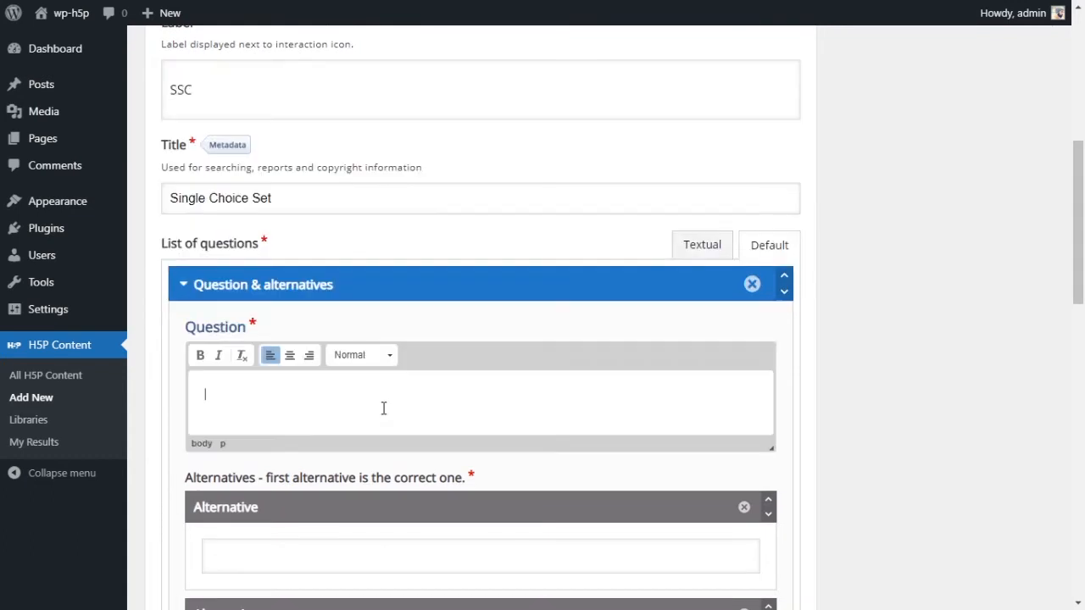
pyautogui.hotkey('alt', 'Tab')
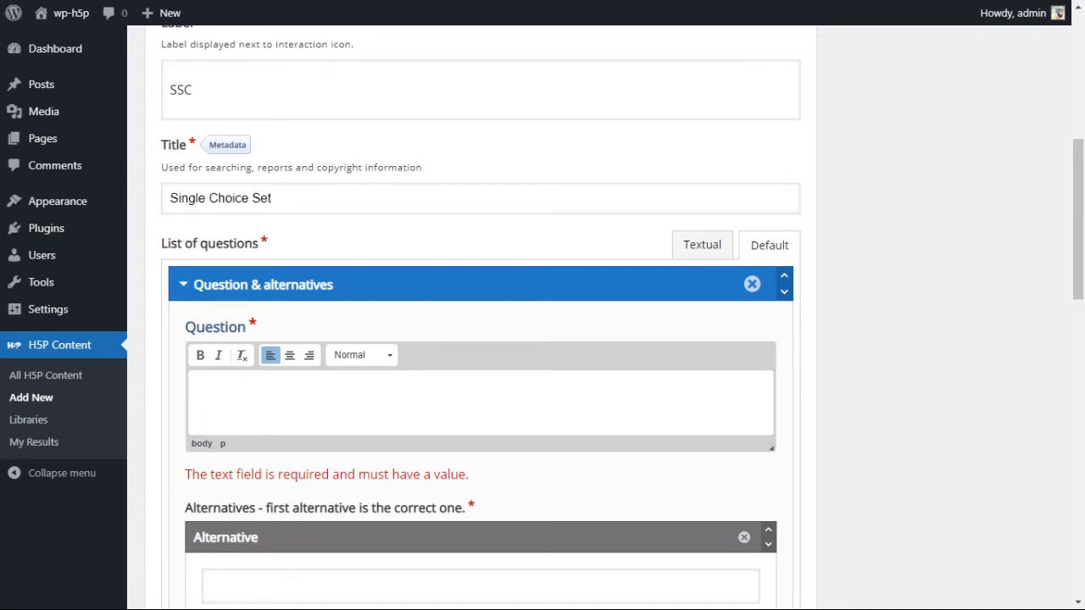
pyautogui.click(400, 421)
pyautogui.write('What are the photos becky showing Annie of?')
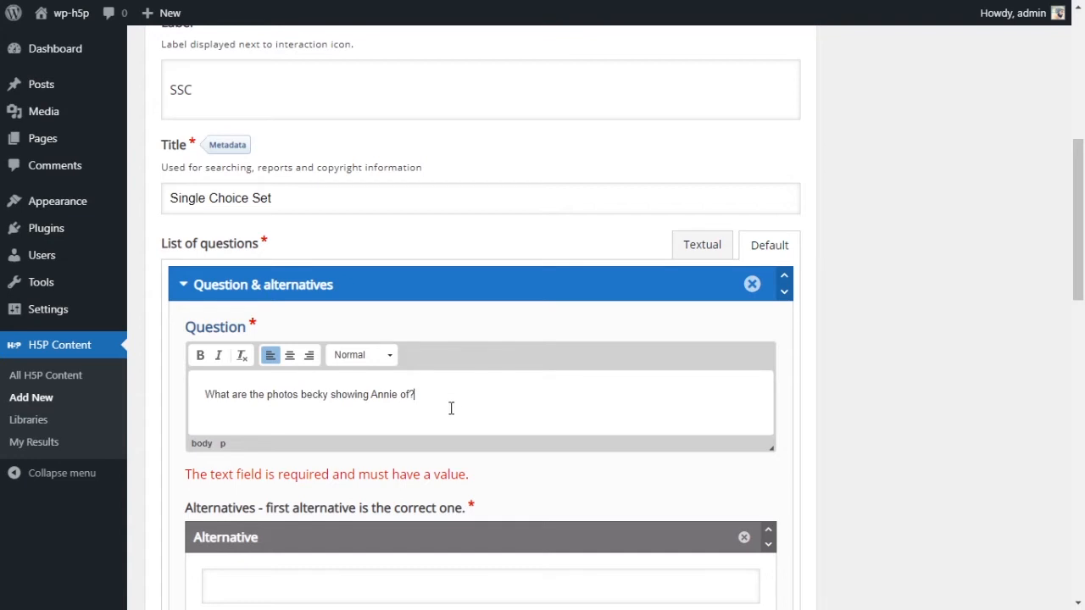
# Step: Add a third answer alternative to the first question
pyautogui.scroll(-4, 451, 408)
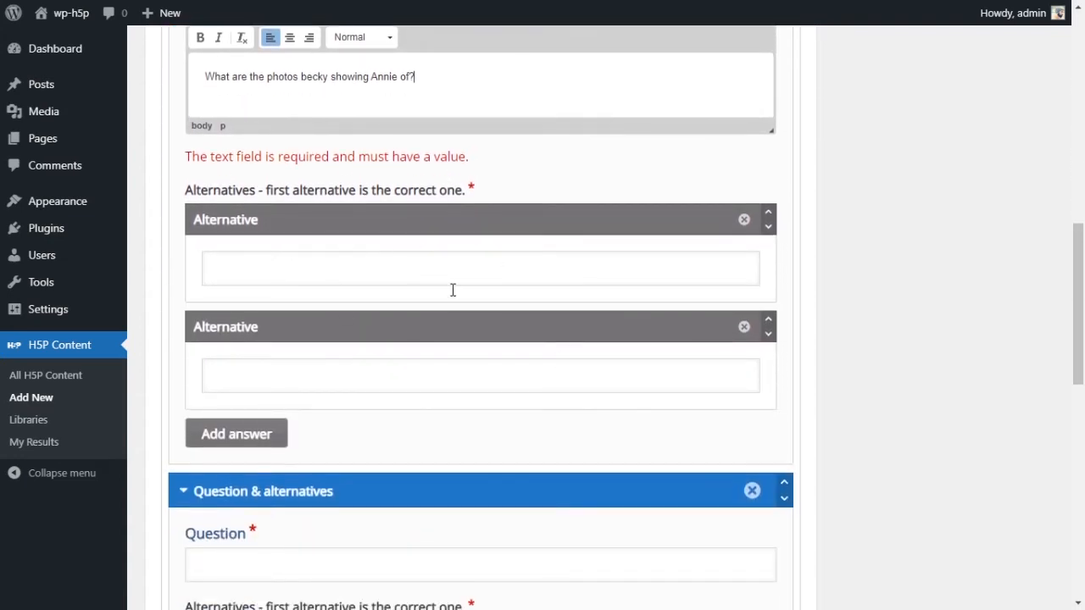
pyautogui.click(241, 434)
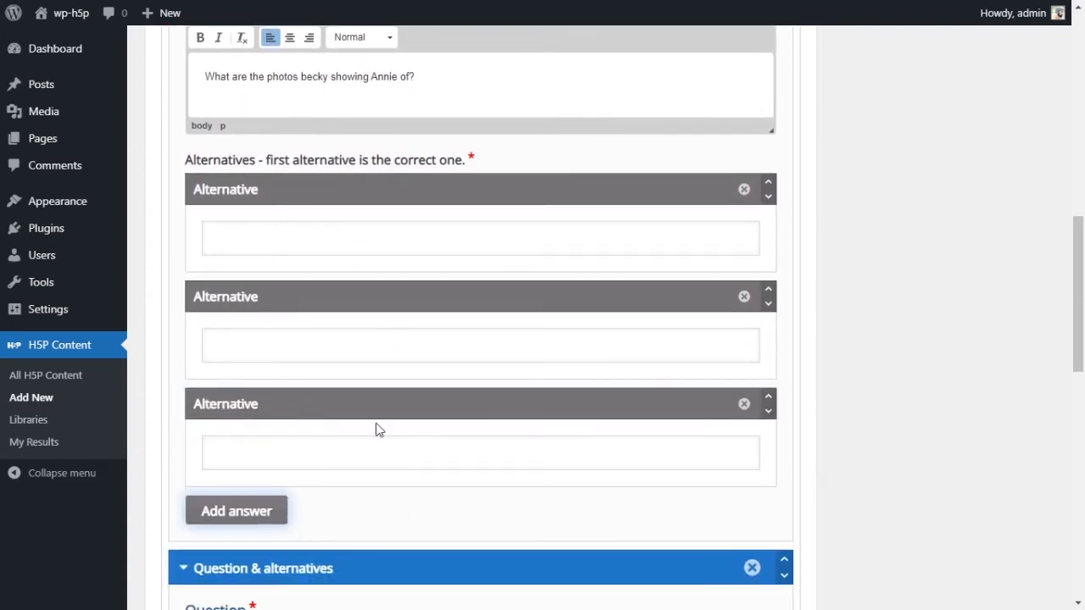
pyautogui.moveTo(259, 161); pyautogui.dragTo(479, 161)
pyautogui.hotkey('alt', 'Tab')
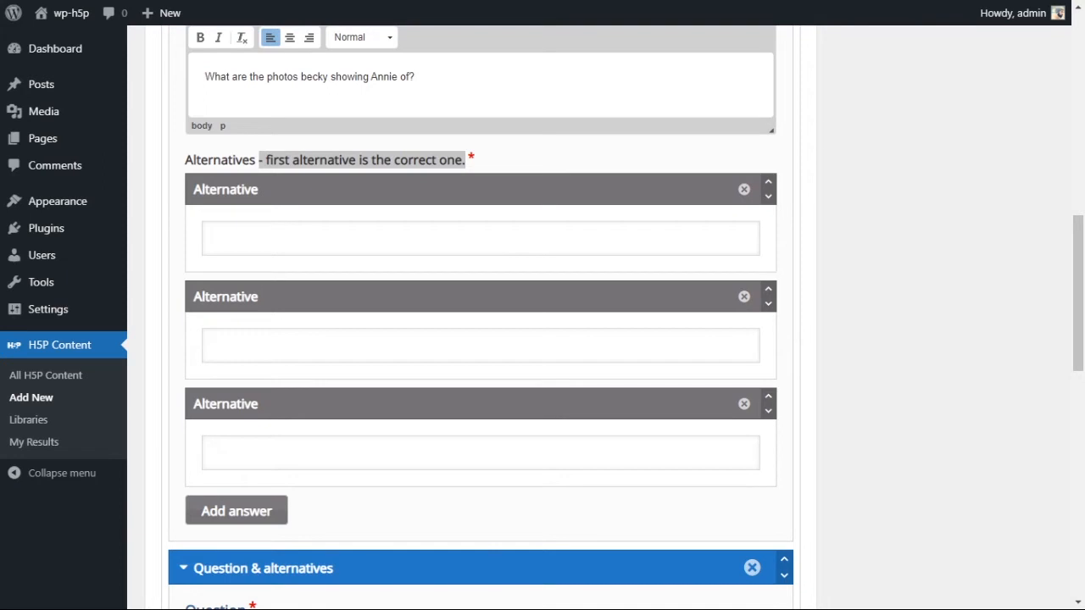
pyautogui.hotkey('alt', 'Tab')
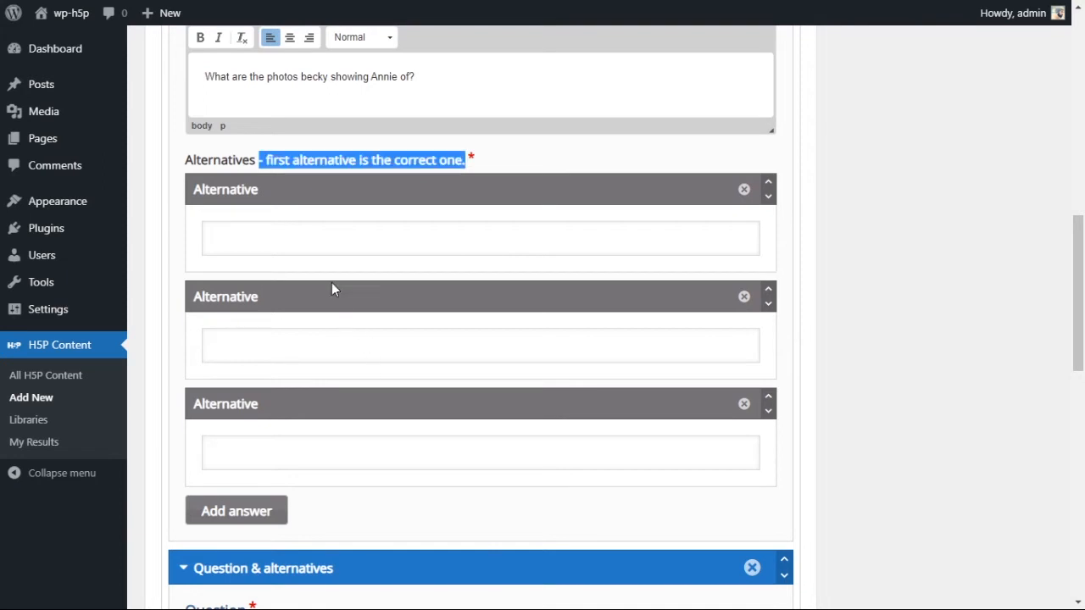
# Step: Fill in the three alternatives as "Her holiday" for the correct answer, "Her wedding" and "The beach"
pyautogui.click(333, 238)
pyautogui.write('Her holiday')
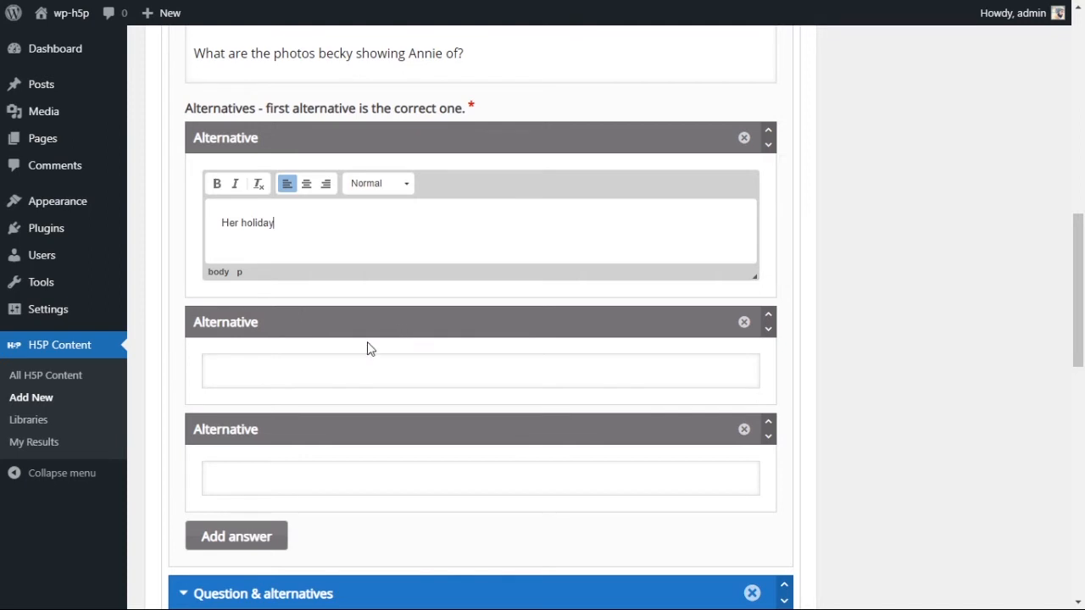
pyautogui.click(331, 370)
pyautogui.write('Her wedding')
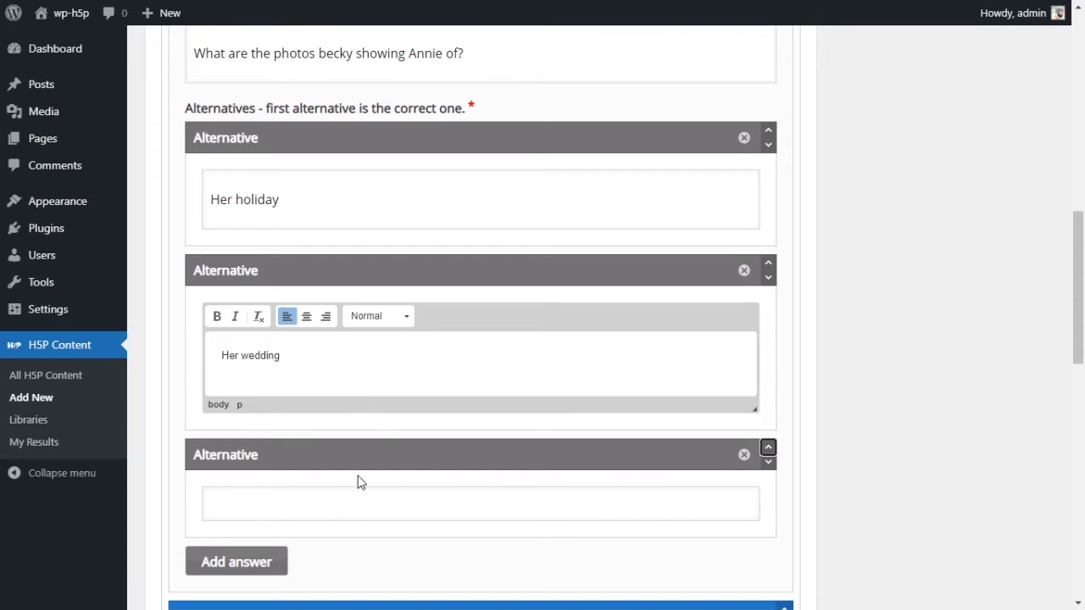
pyautogui.click(373, 500)
pyautogui.write('The beach')
# Step: Remove the empty second question from the list of questions and confirm the removal
pyautogui.scroll(-4, 533, 472)
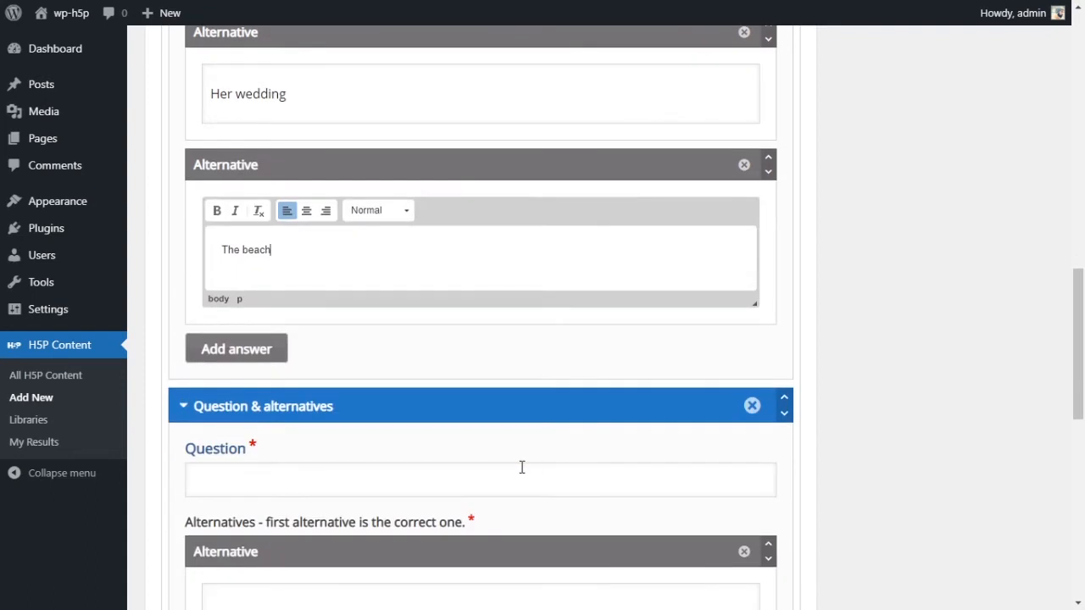
pyautogui.scroll(1, 509, 452)
pyautogui.scroll(1, 686, 423)
pyautogui.scroll(4, 686, 423)
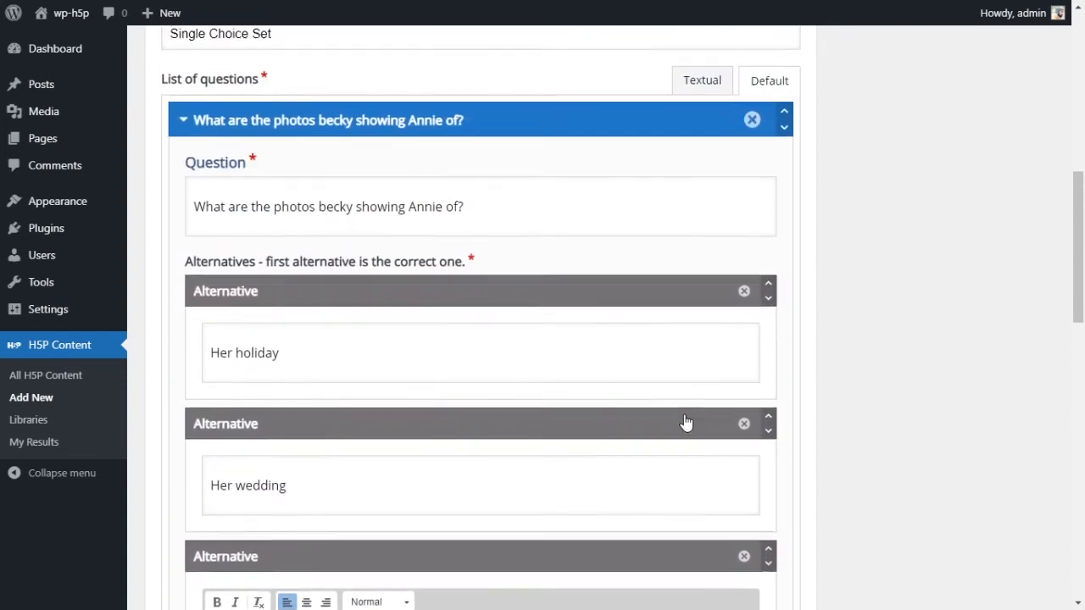
pyautogui.scroll(-5, 686, 423)
pyautogui.scroll(-2, 686, 421)
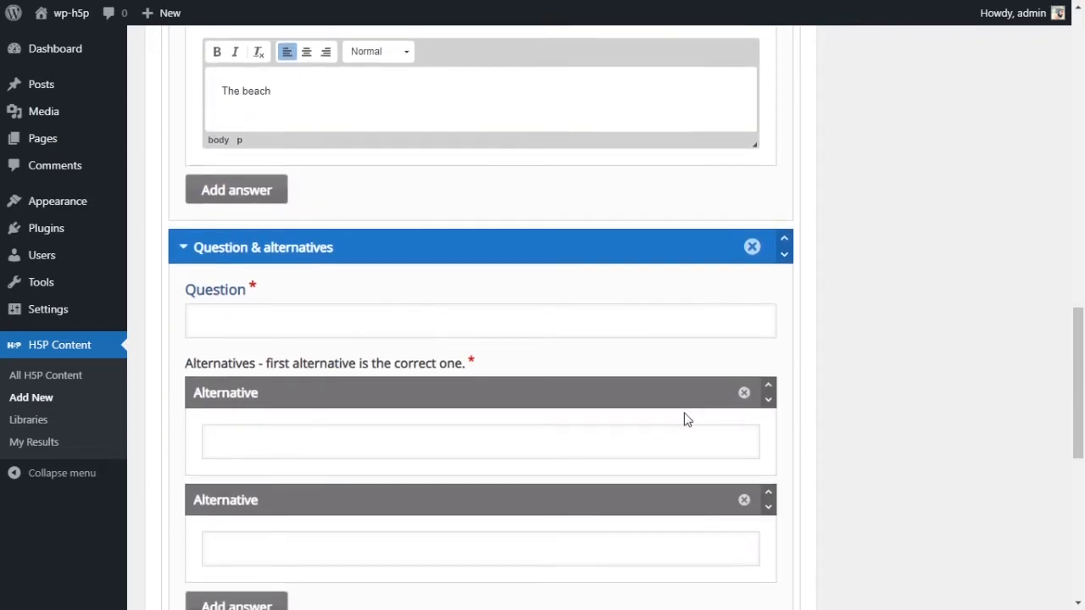
pyautogui.click(752, 247)
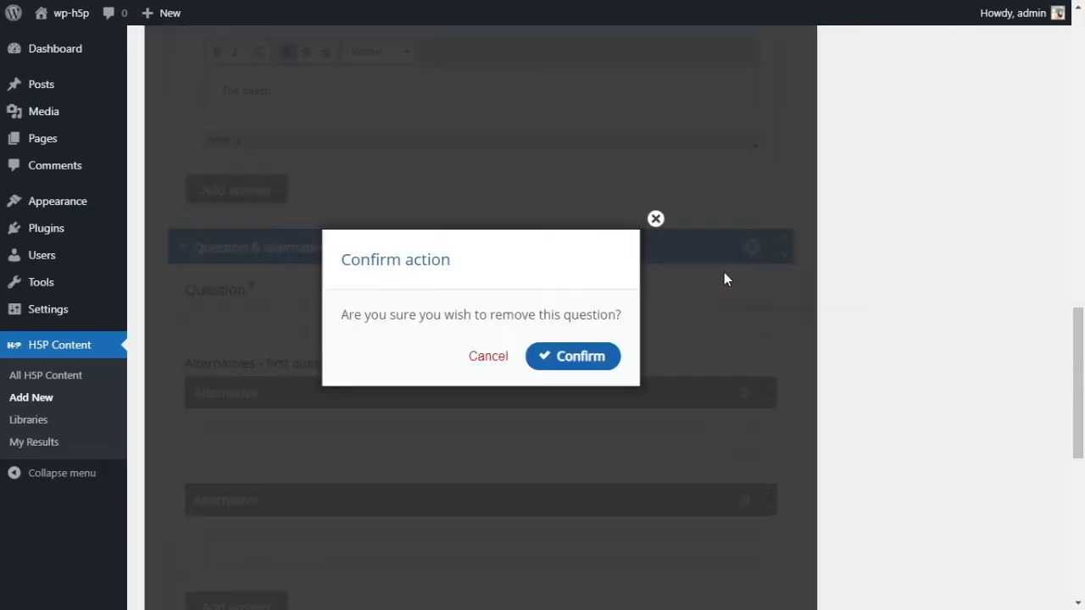
pyautogui.click(573, 356)
# Step: Review the finished question, the overall feedback section and the behavioural settings of the Single Choice Set
pyautogui.scroll(1, 748, 384)
pyautogui.scroll(7, 747, 384)
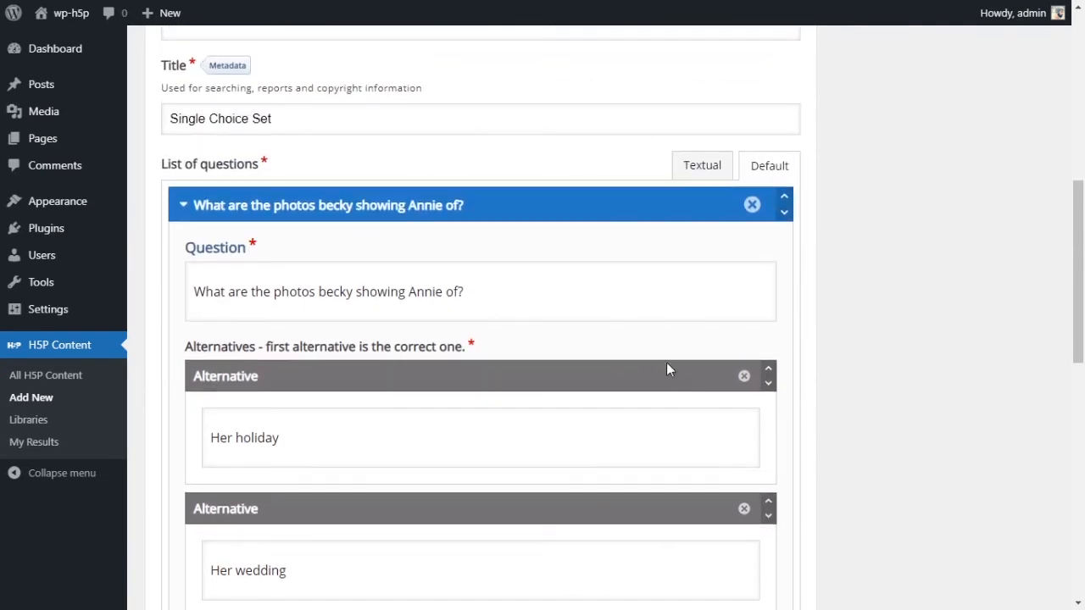
pyautogui.scroll(-4, 476, 356)
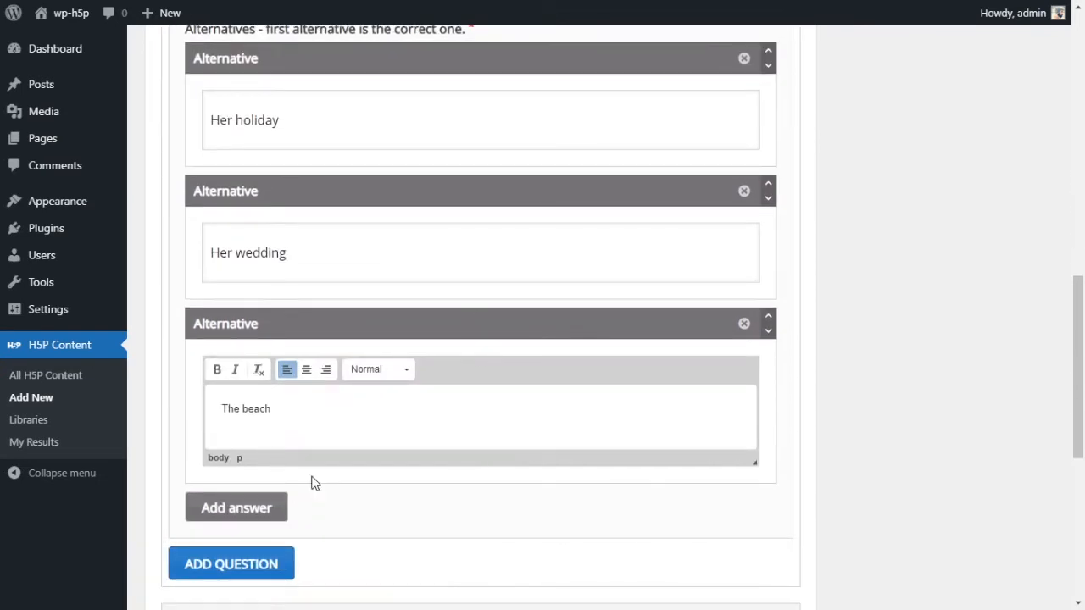
pyautogui.scroll(-1, 306, 511)
pyautogui.scroll(-1, 306, 510)
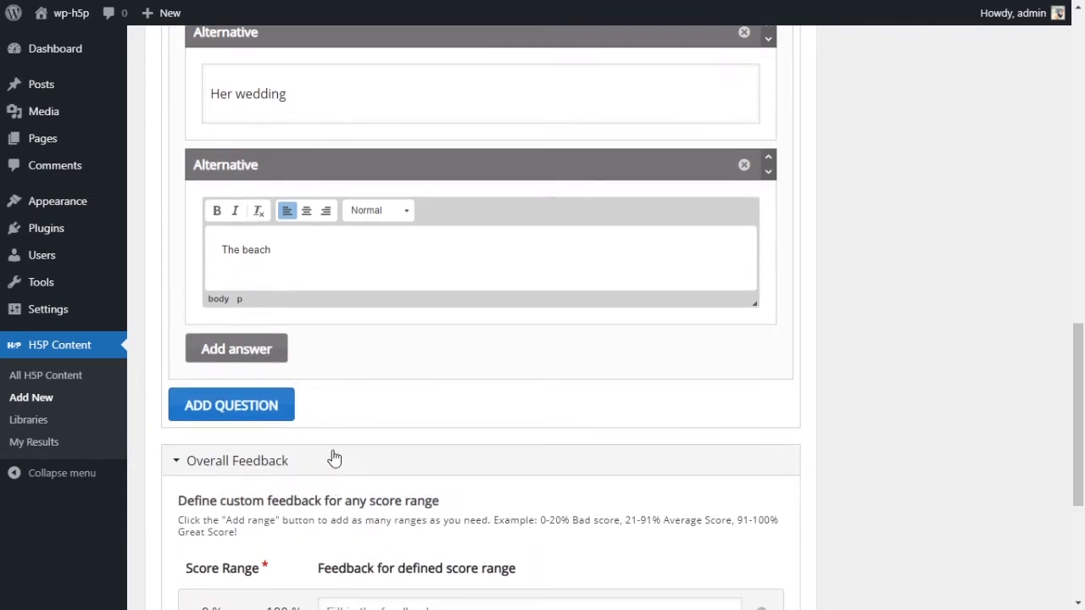
pyautogui.scroll(-3, 327, 404)
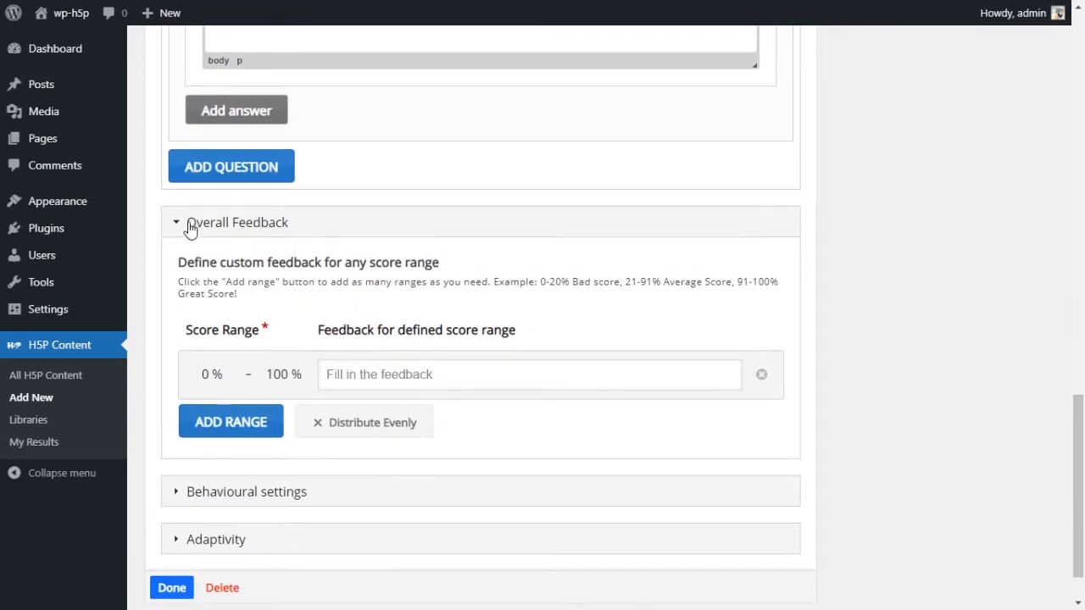
pyautogui.scroll(-1, 268, 319)
pyautogui.click(183, 436)
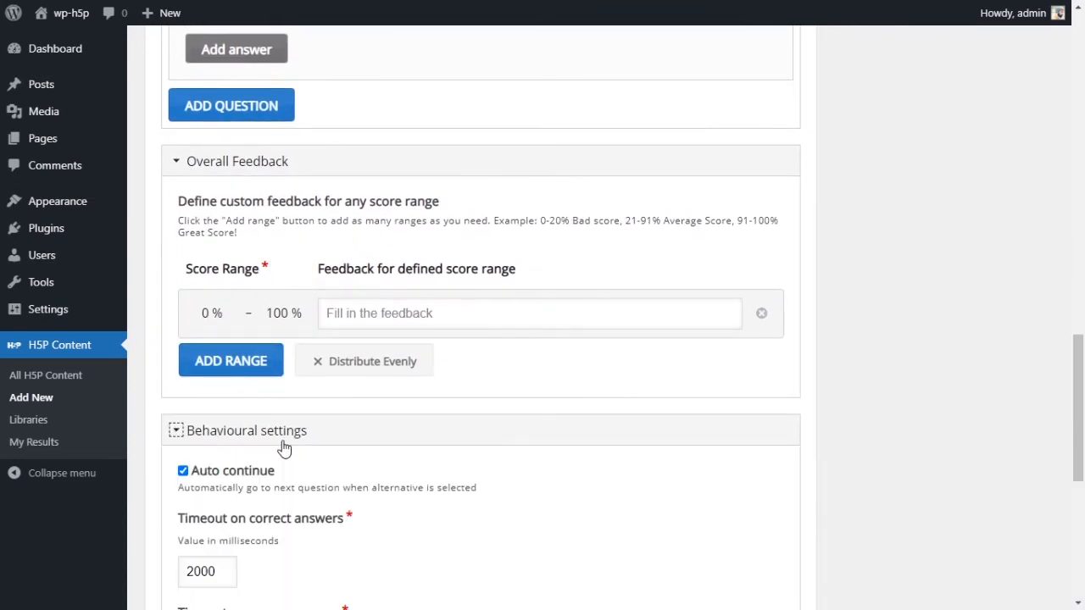
pyautogui.scroll(-3, 283, 448)
pyautogui.click(176, 272)
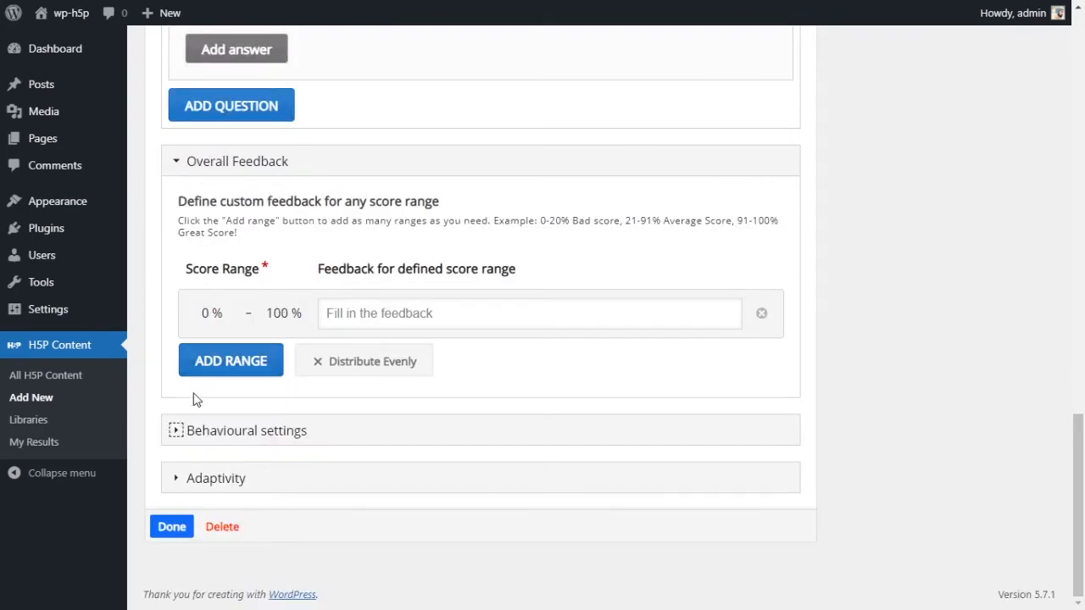
# Step: Examine the Single Choice Set's behavioural settings, including timeouts, retry, show solution and pass percentage, and recheck the question and its alternatives
pyautogui.click(177, 432)
pyautogui.scroll(-5, 401, 405)
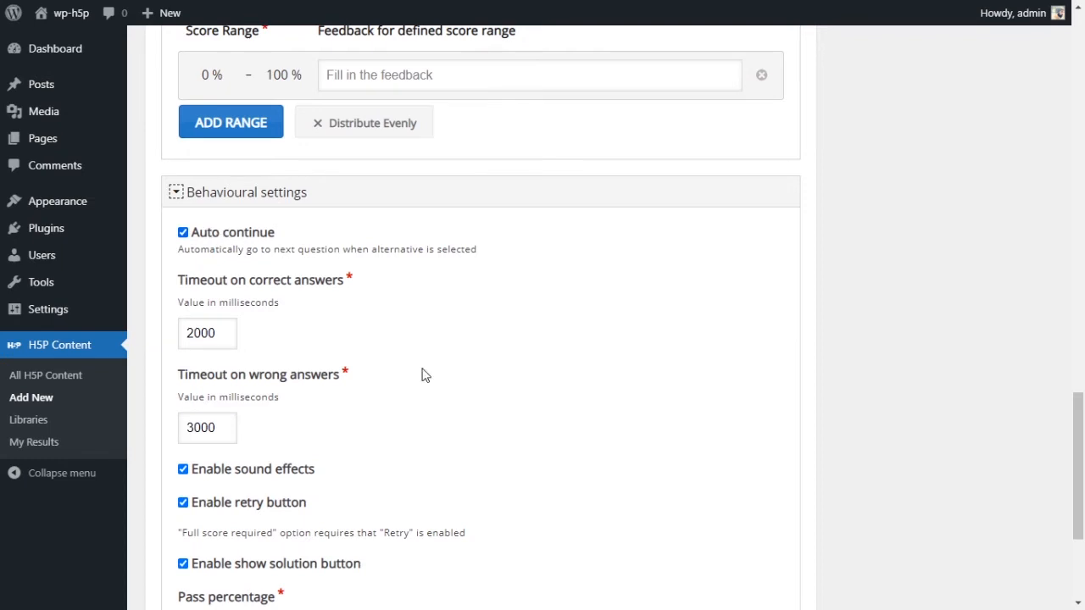
pyautogui.scroll(-3, 373, 356)
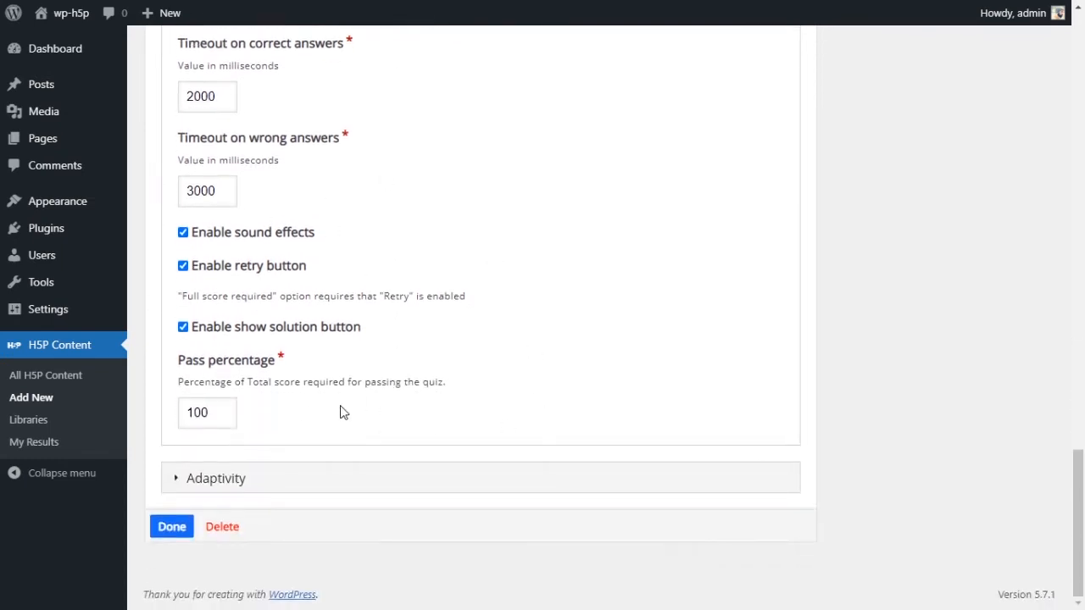
pyautogui.scroll(4, 304, 382)
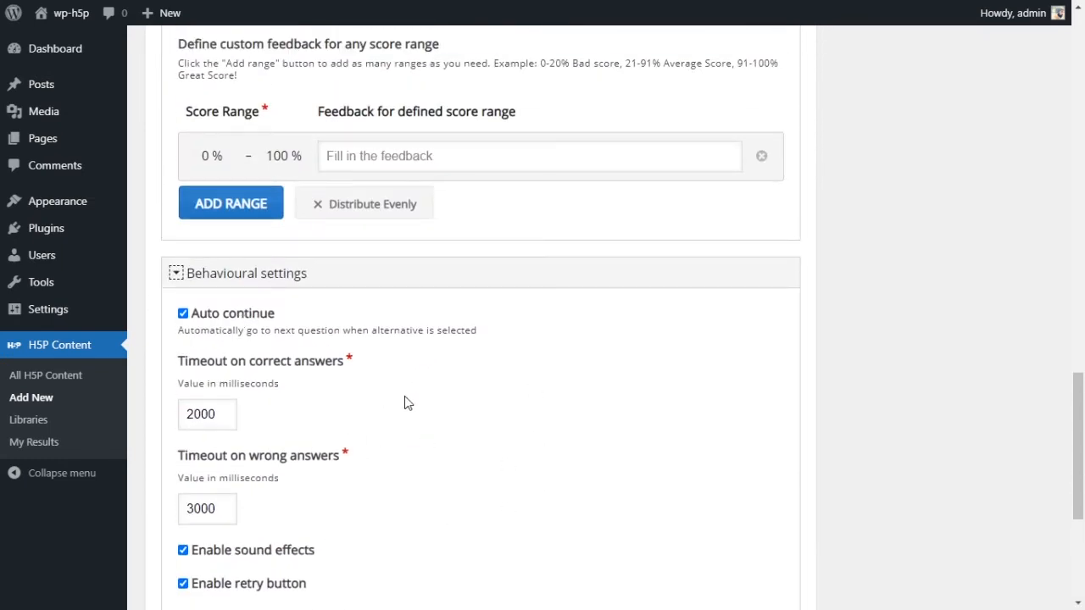
pyautogui.scroll(5, 406, 402)
pyautogui.scroll(4, 406, 402)
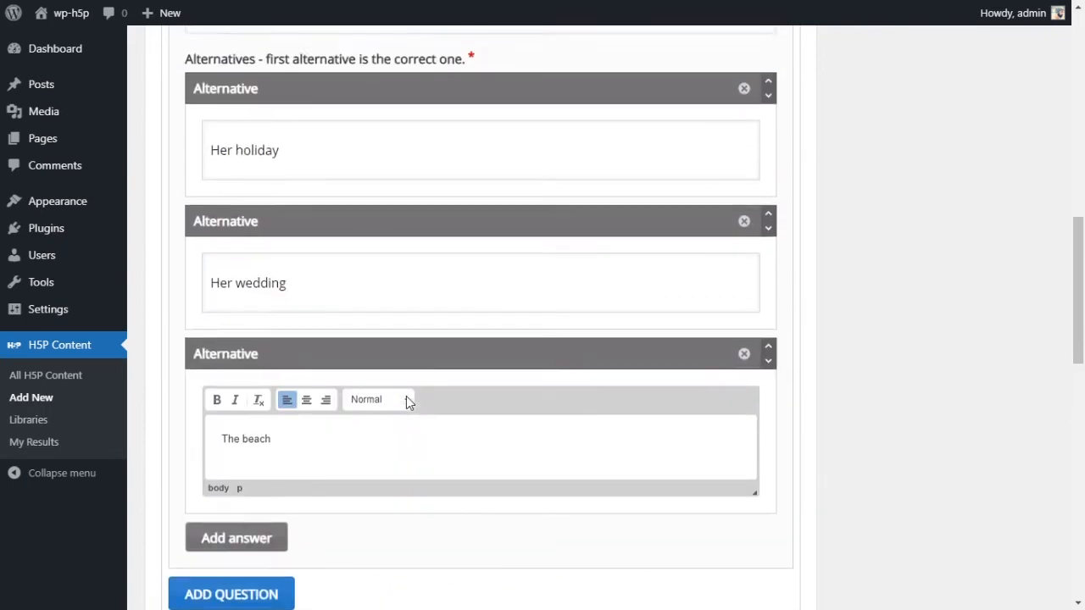
pyautogui.scroll(2, 406, 396)
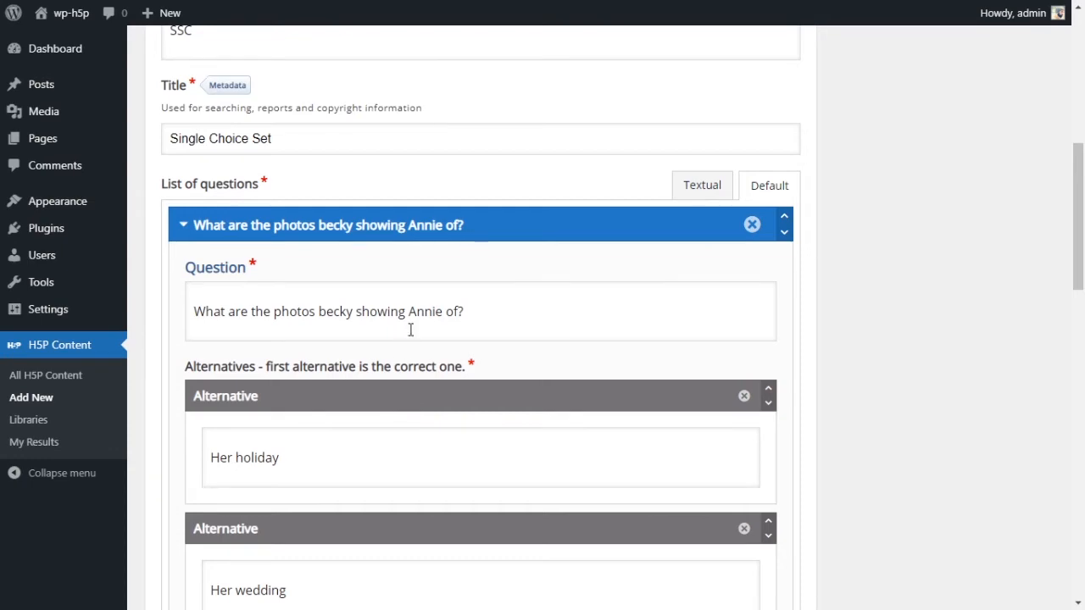
pyautogui.scroll(-9, 562, 306)
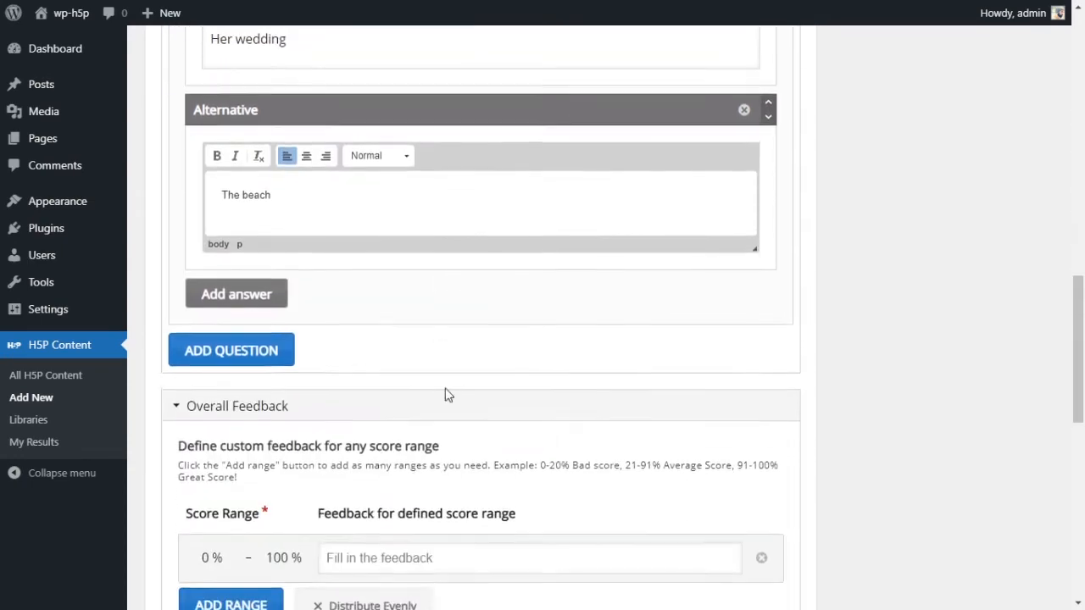
pyautogui.scroll(-5, 298, 369)
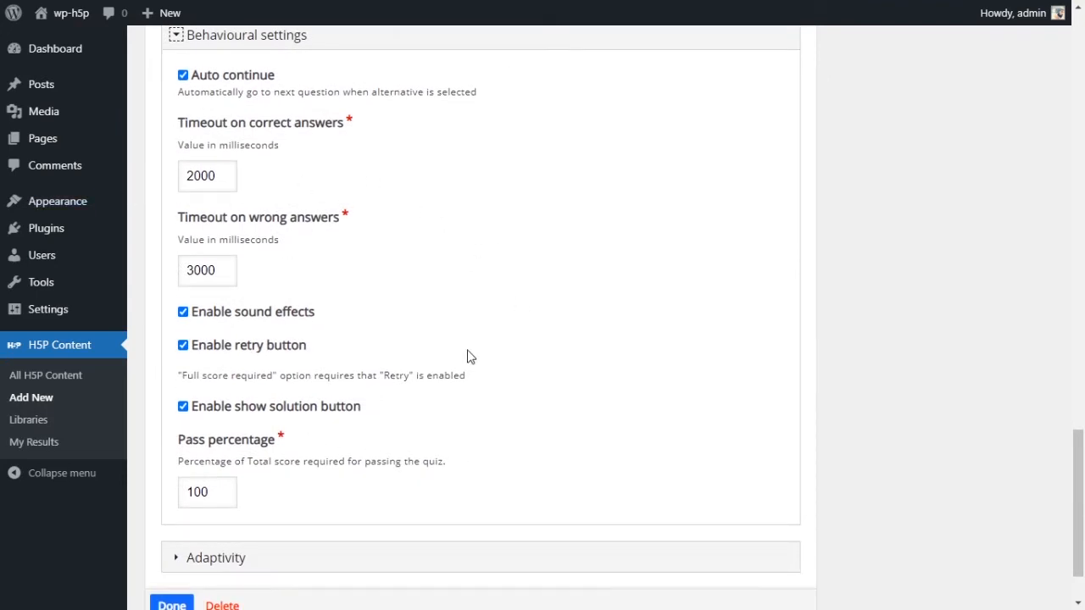
pyautogui.scroll(1, 390, 370)
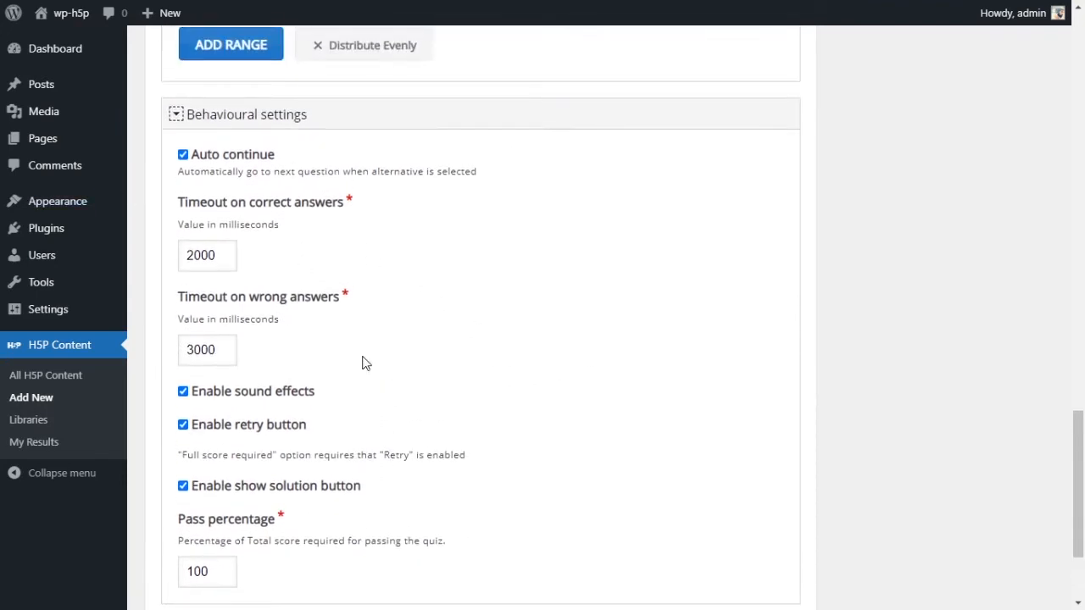
pyautogui.click(176, 115)
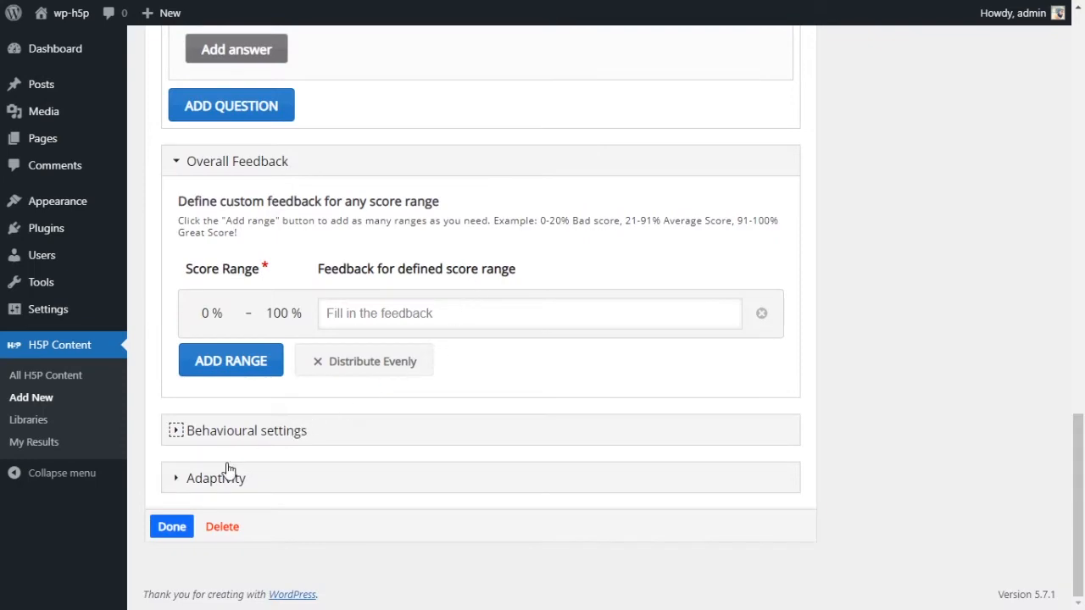
# Step: Recheck the Single Choice Set's display time, label, title and feedback sections and finish editing the interaction
pyautogui.scroll(4, 595, 459)
pyautogui.scroll(4, 574, 414)
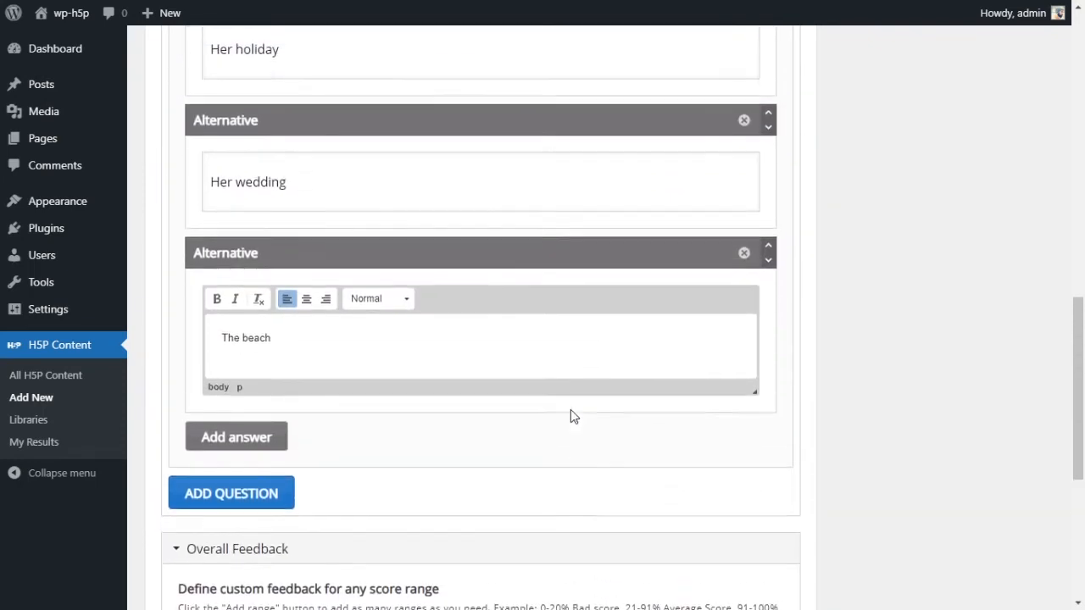
pyautogui.scroll(10, 508, 273)
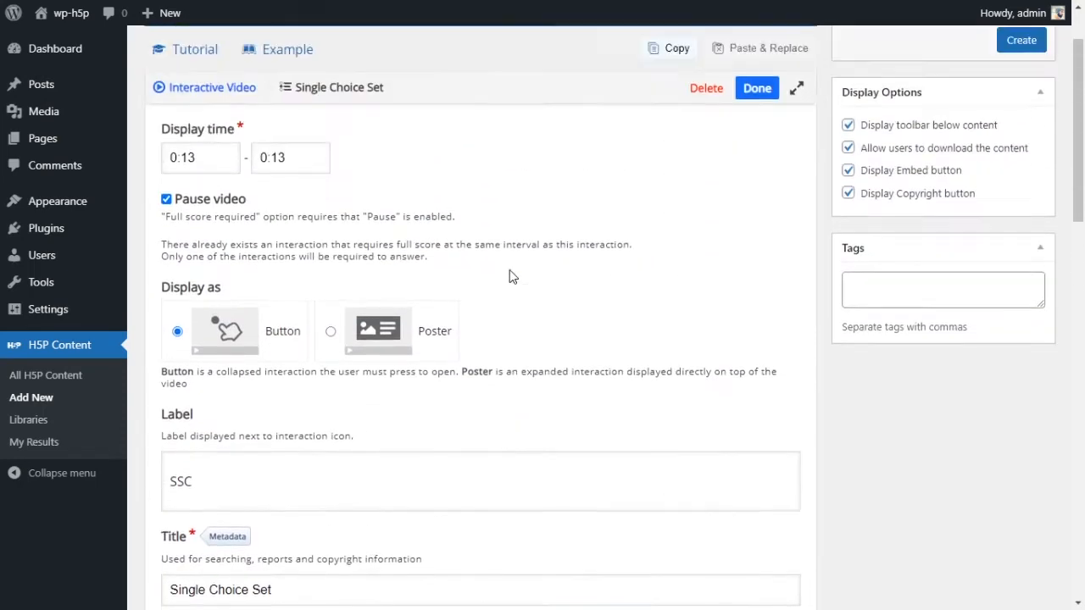
pyautogui.scroll(-10, 370, 370)
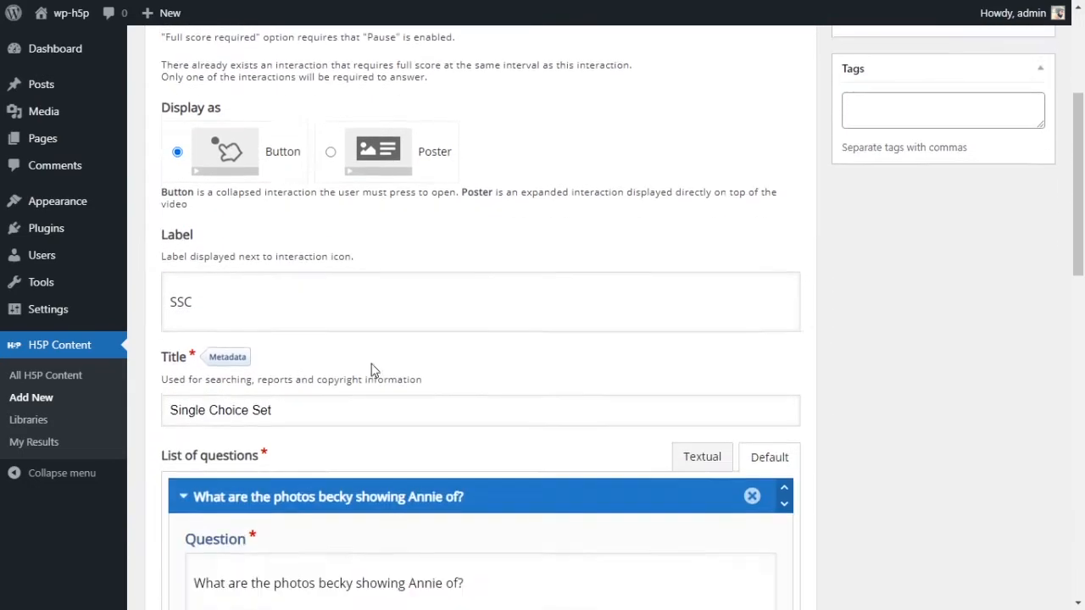
pyautogui.scroll(-5, 590, 352)
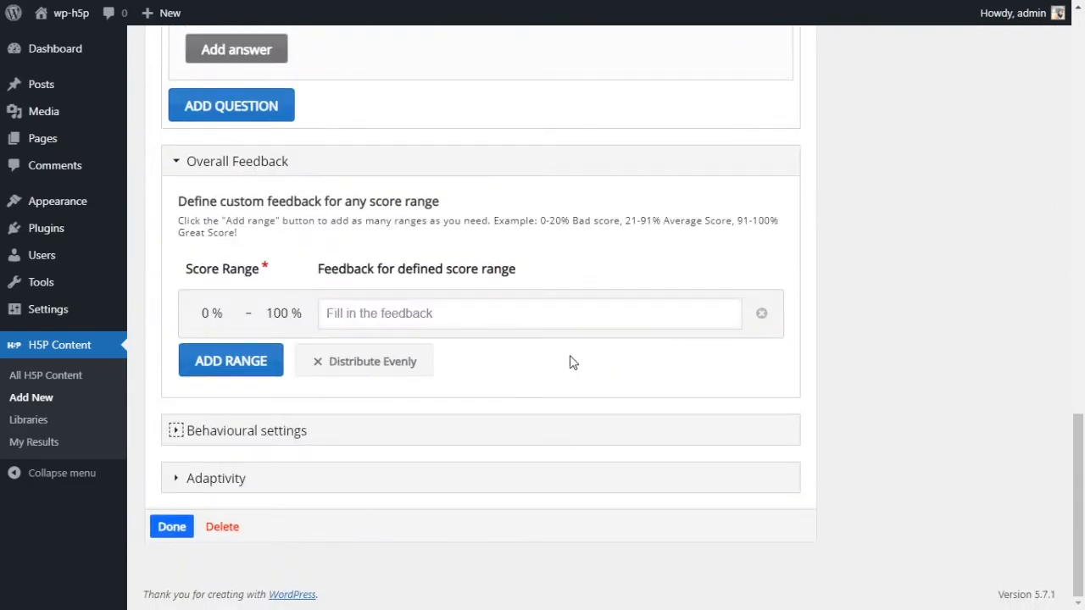
pyautogui.click(169, 527)
# Step: Return the video to 0:00, jump to 0:13, and move the SSC button slightly down and left between the two women
pyautogui.scroll(-3, 498, 362)
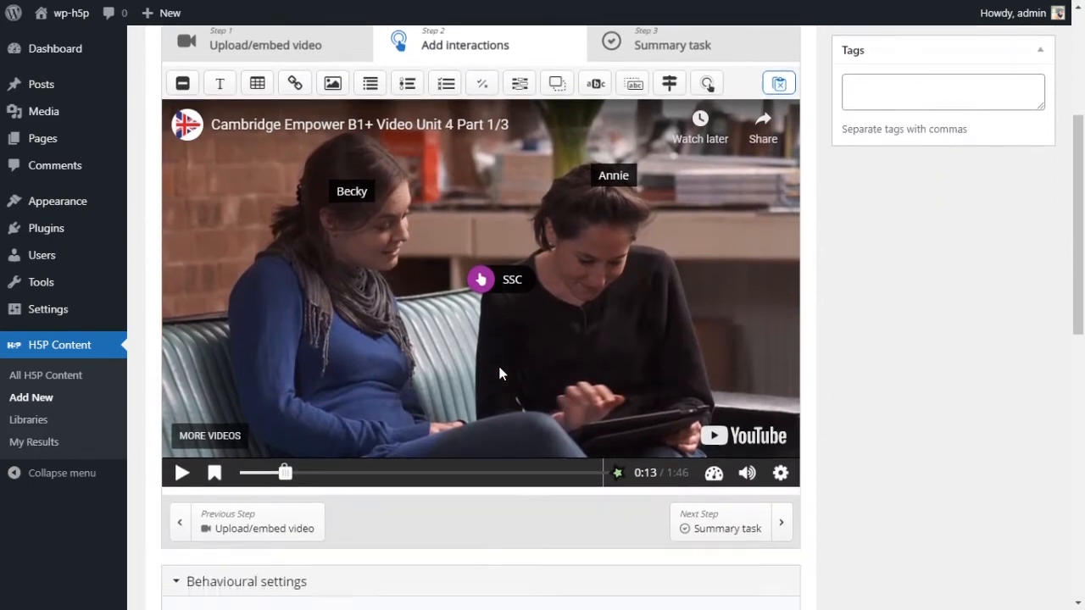
pyautogui.moveTo(294, 458); pyautogui.dragTo(195, 452)
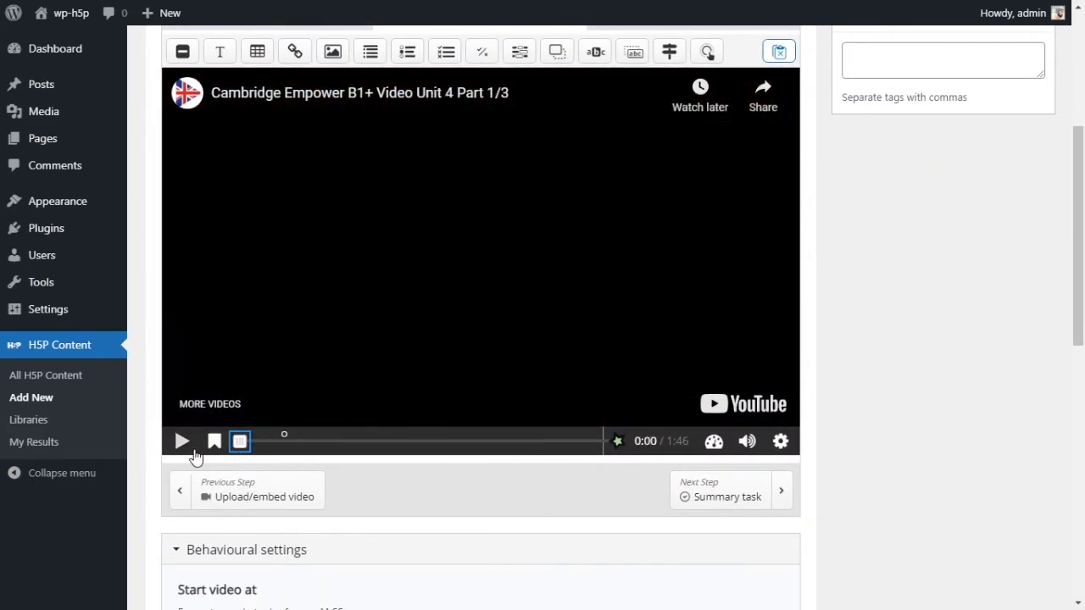
pyautogui.click(287, 440)
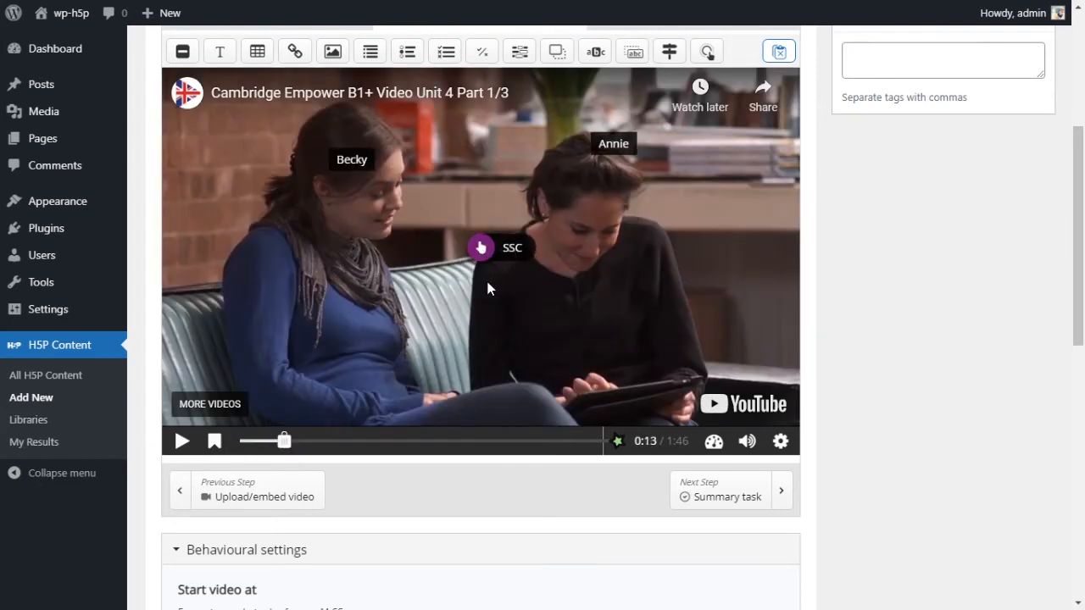
pyautogui.scroll(1, 487, 288)
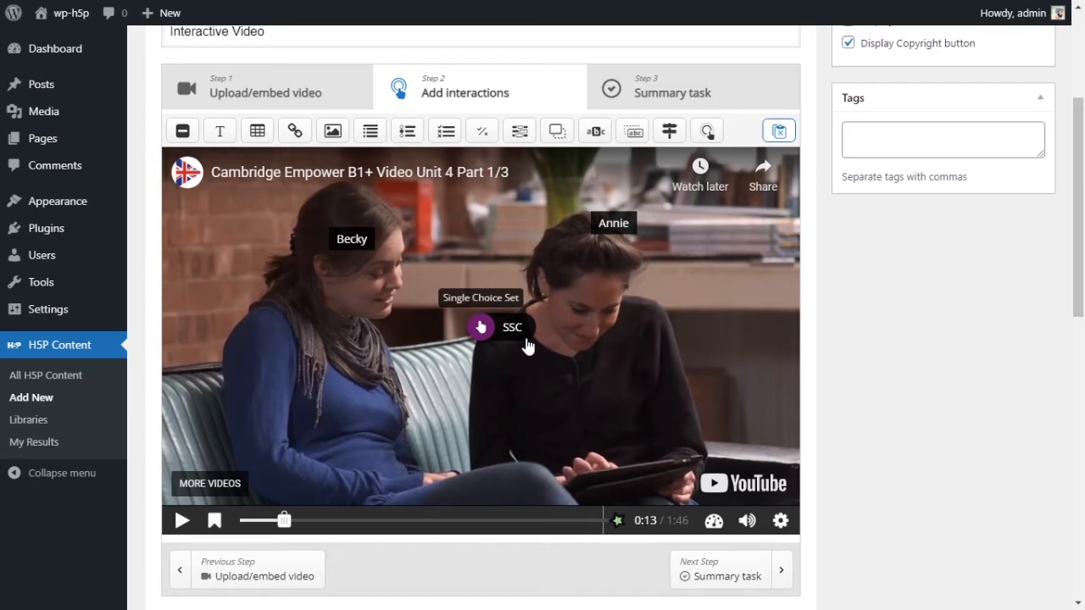
pyautogui.click(481, 328)
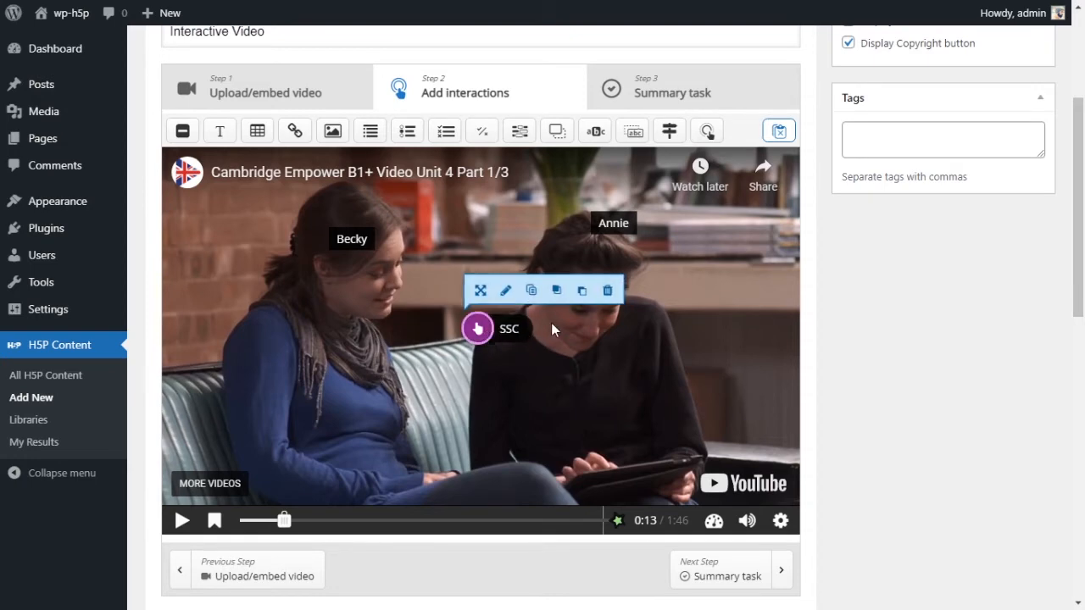
pyautogui.moveTo(496, 333); pyautogui.dragTo(472, 348)
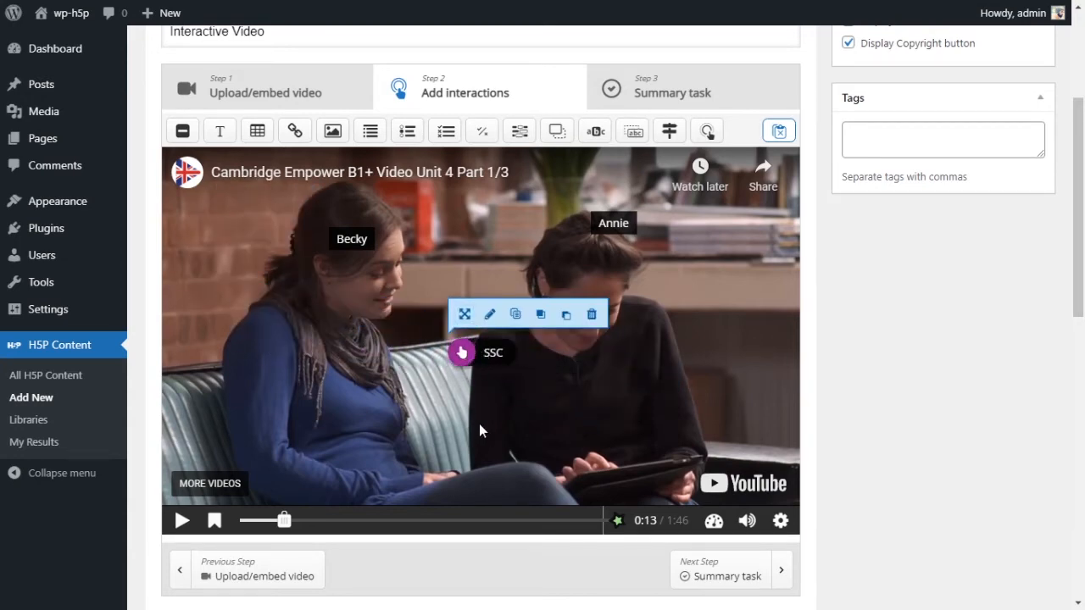
pyautogui.click(479, 424)
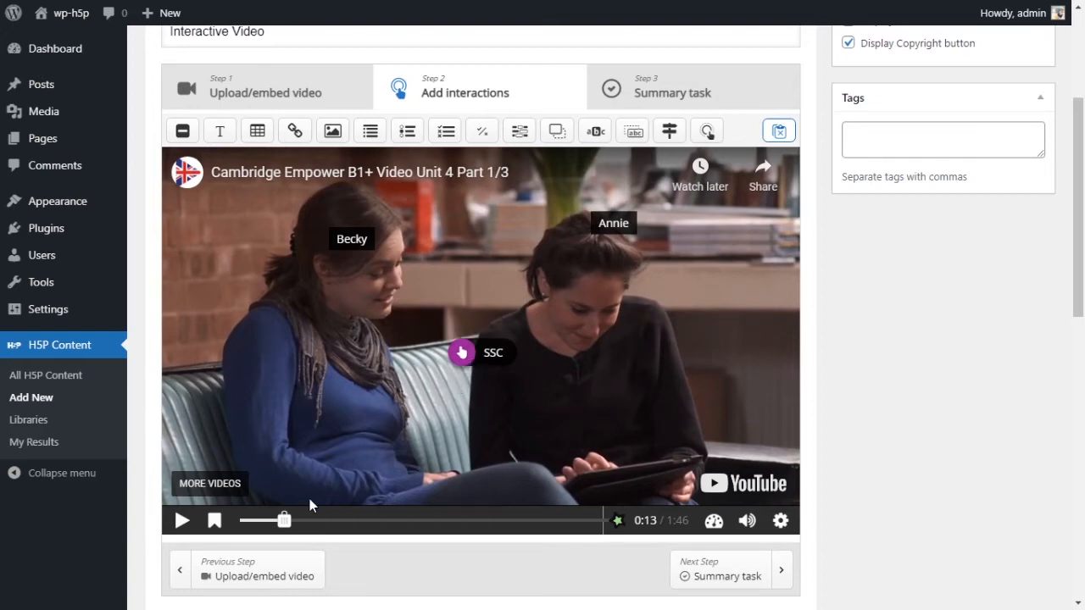
# Step: Turn off the display of the toolbar below the content in the display options
pyautogui.scroll(2, 888, 356)
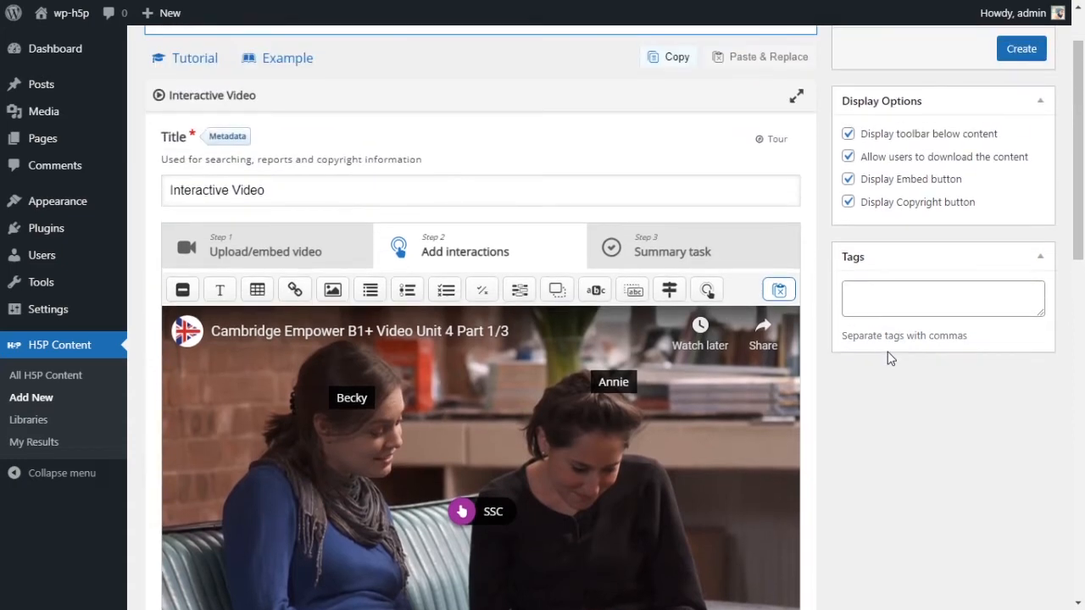
pyautogui.scroll(-2, 879, 369)
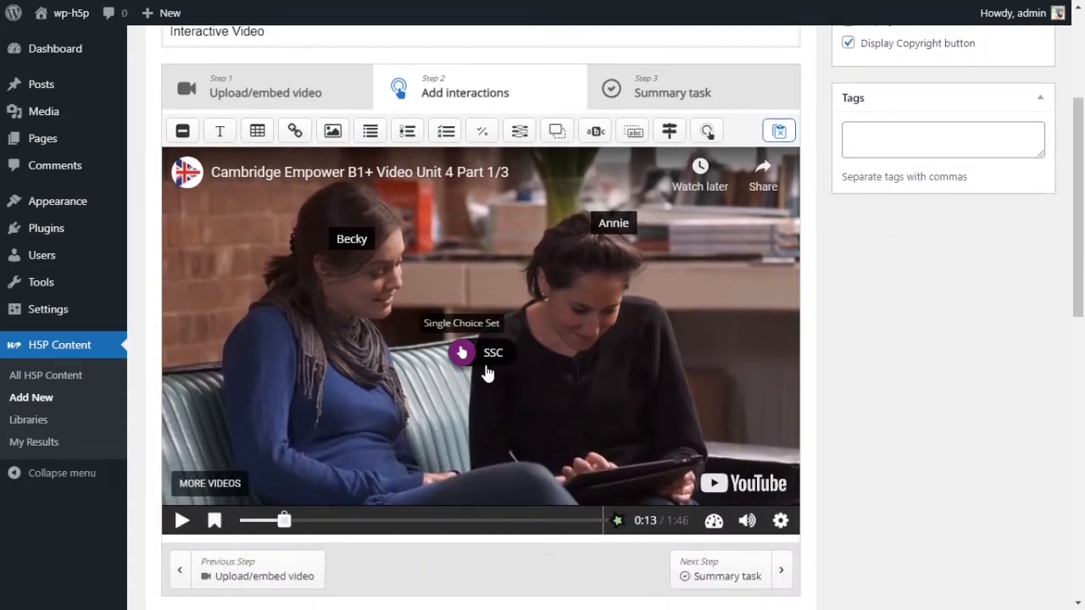
pyautogui.scroll(-1, 645, 344)
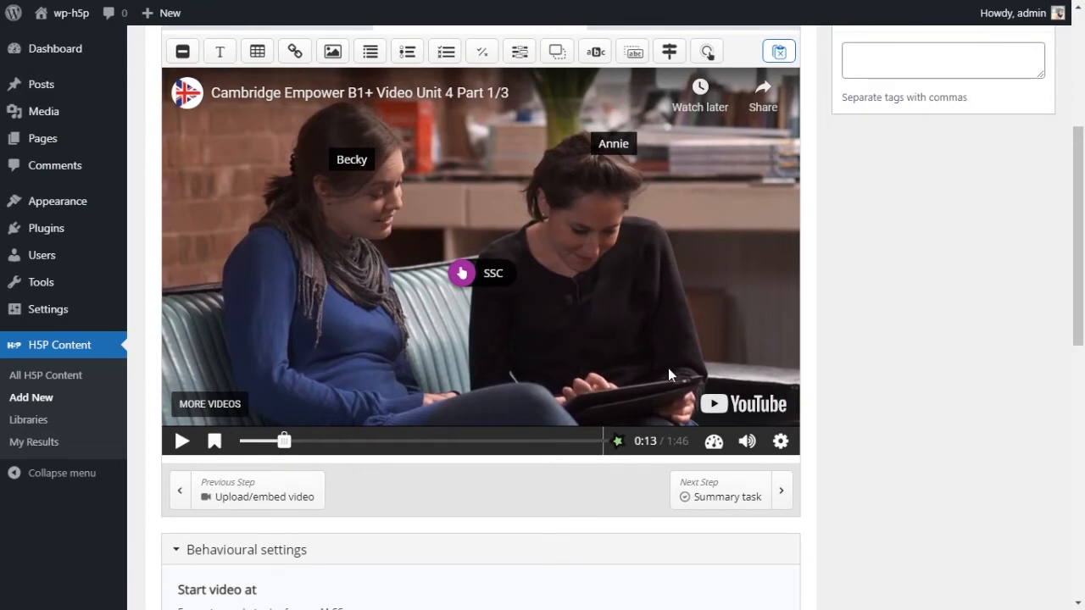
pyautogui.scroll(3, 668, 368)
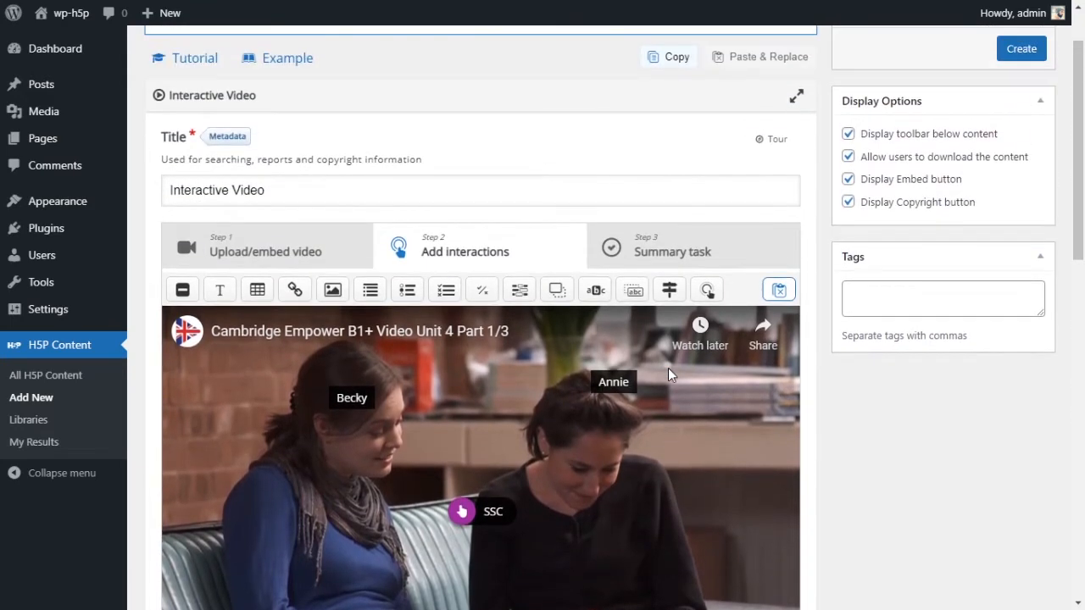
pyautogui.click(848, 134)
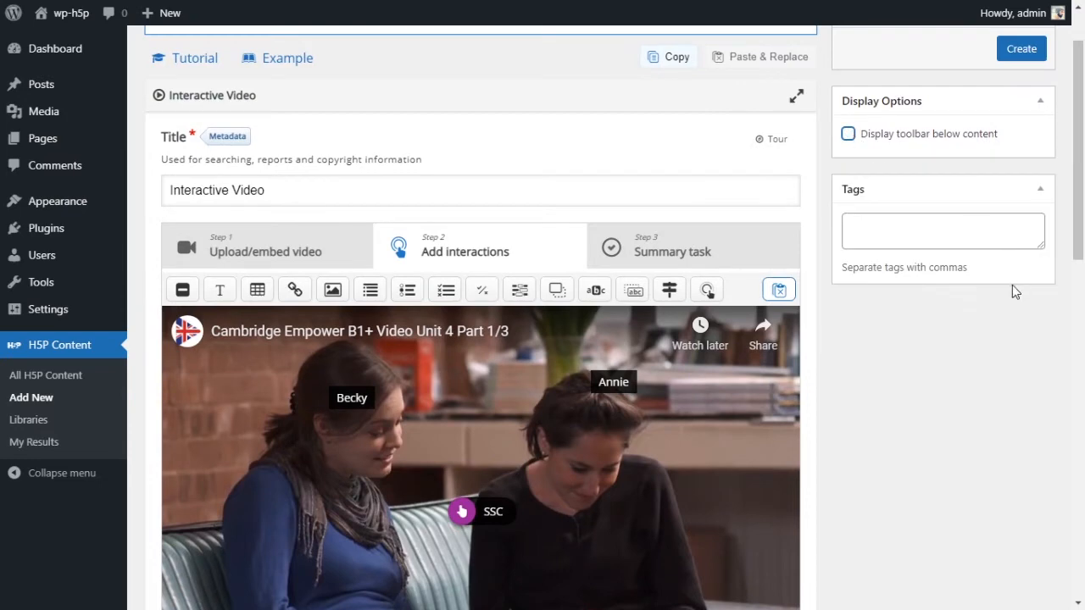
pyautogui.scroll(1, 1012, 289)
pyautogui.moveTo(886, 211); pyautogui.dragTo(992, 212)
pyautogui.click(1001, 213)
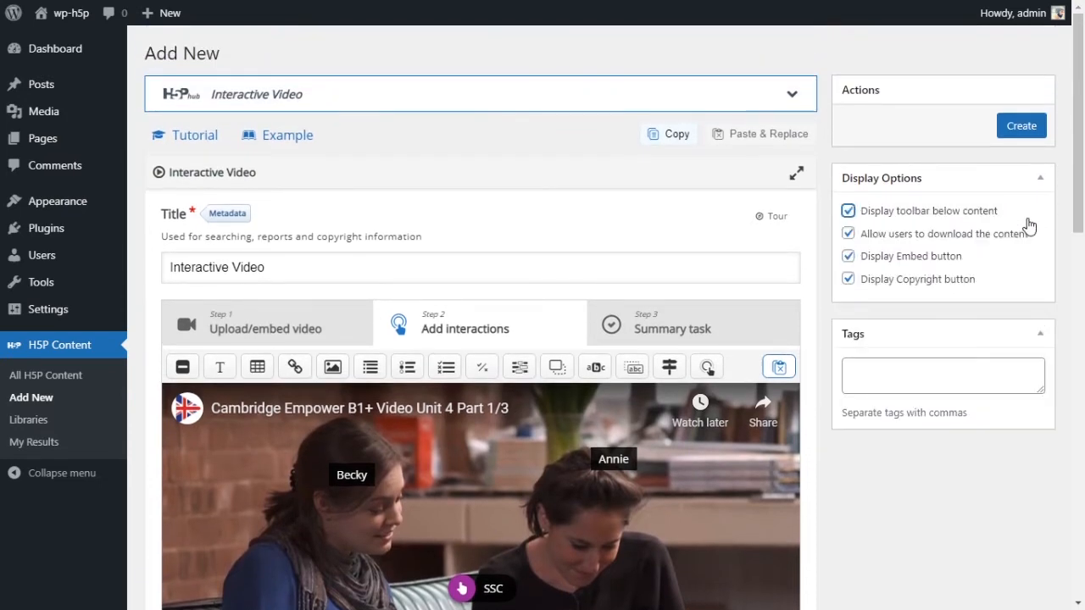
pyautogui.click(972, 212)
# Step: Create the Interactive Video content
pyautogui.click(1020, 127)
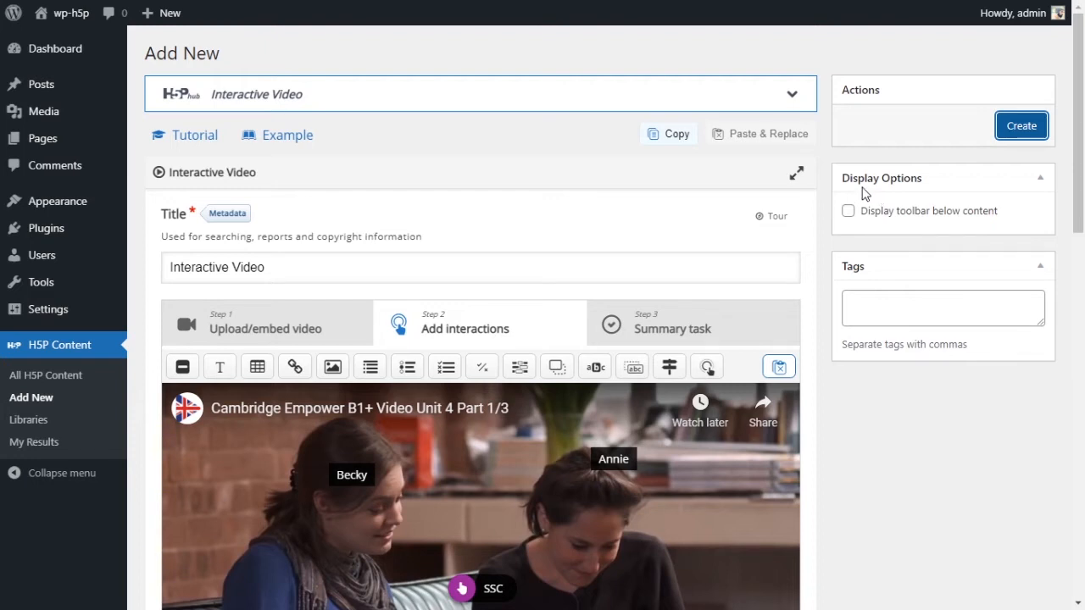
pyautogui.click(1021, 135)
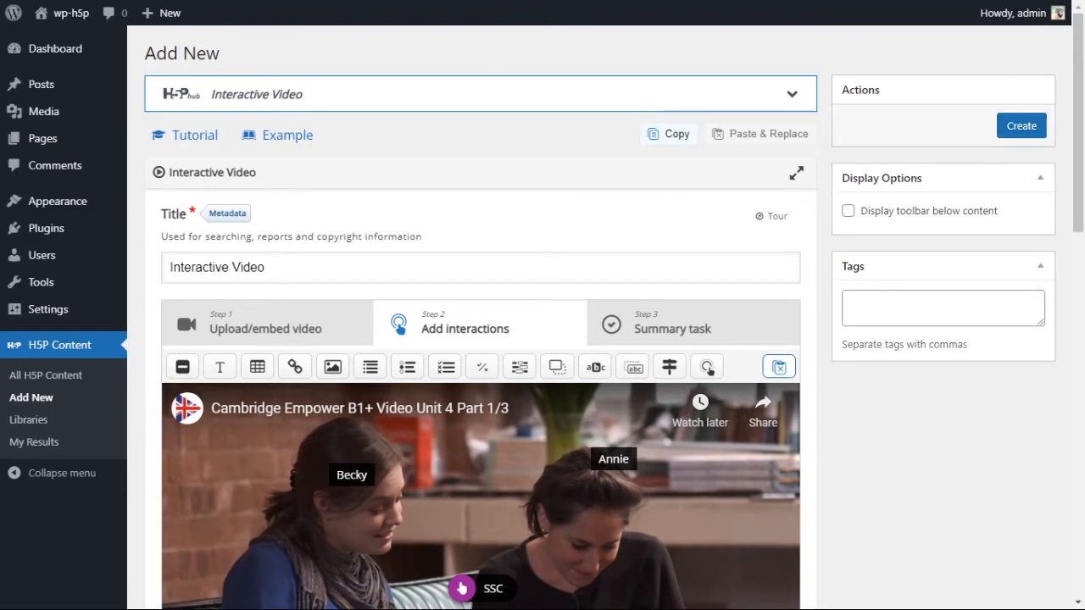
pyautogui.click(1022, 126)
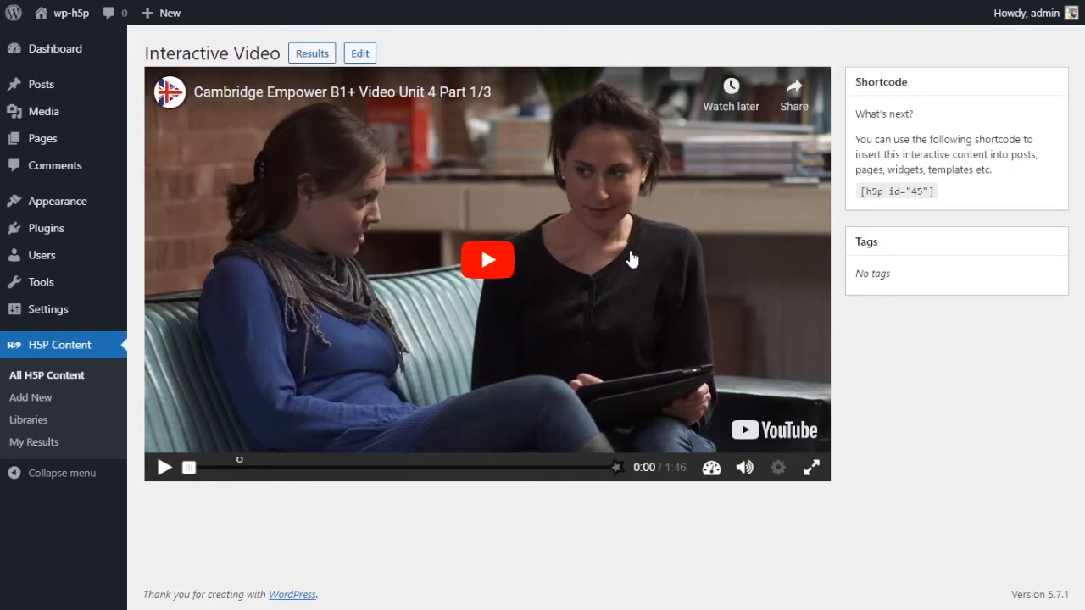
# Step: Play the created interactive video and pause it at 0:07, while the two name labels are on screen
pyautogui.click(481, 262)
pyautogui.click(164, 467)
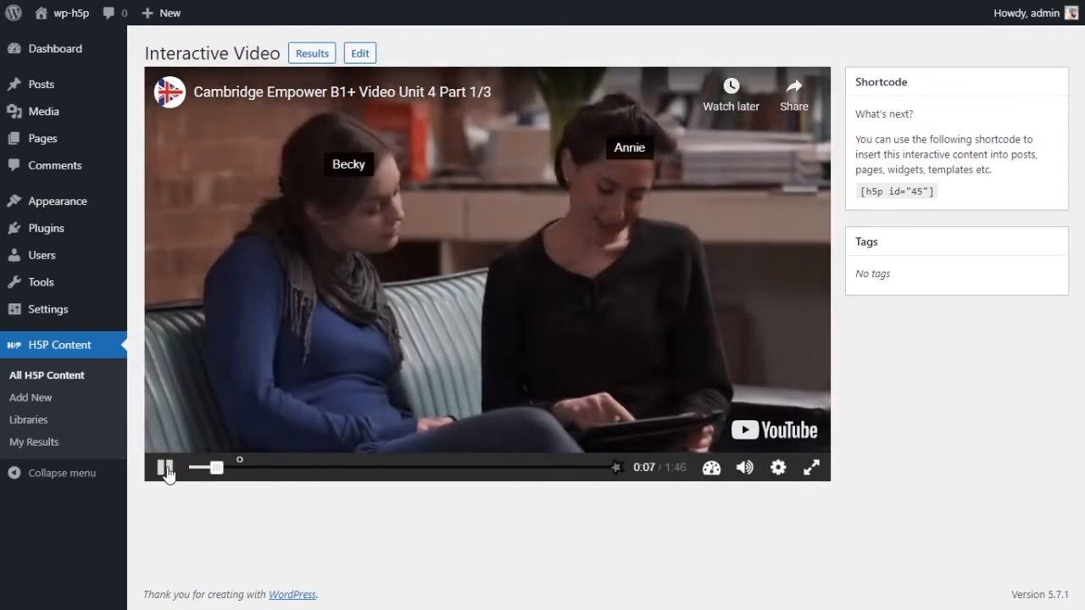
pyautogui.click(165, 469)
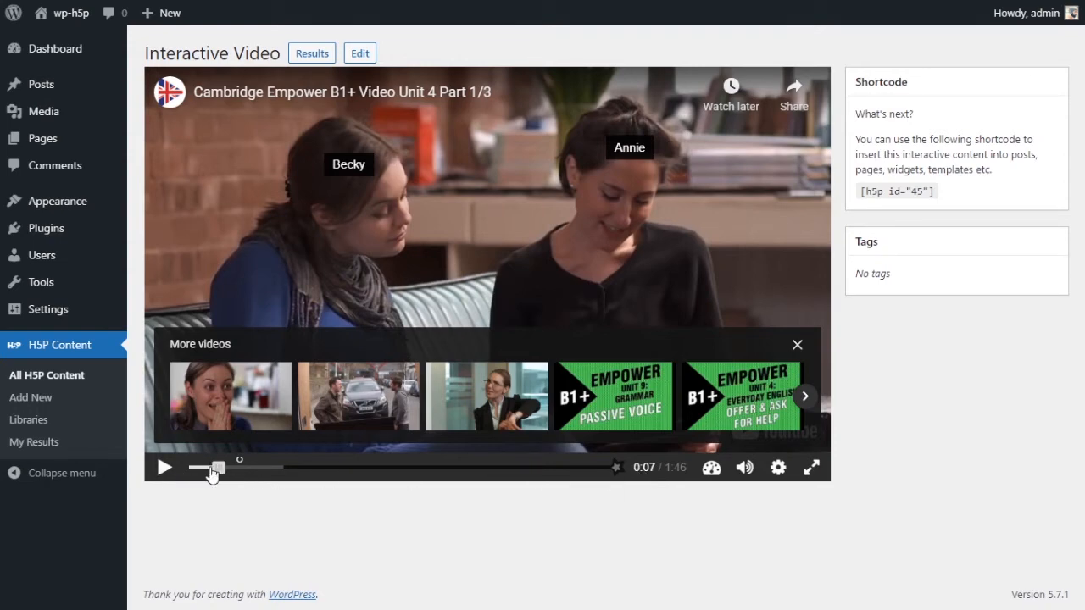
# Step: Inspect the name labels above both women and close the suggested videos overlay on the paused video
pyautogui.doubleClick(350, 166)
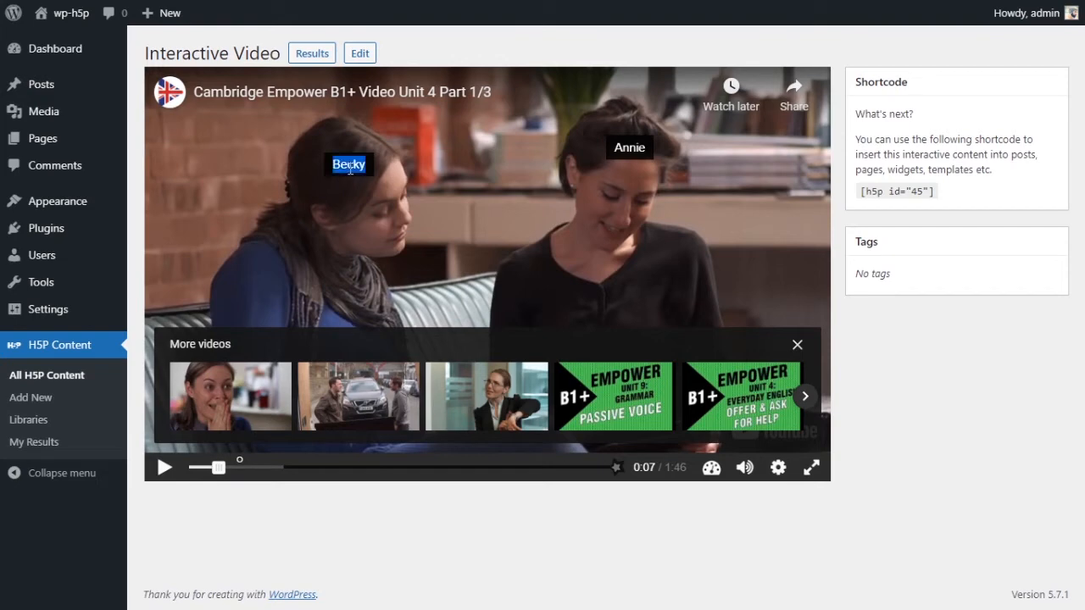
pyautogui.doubleClick(629, 149)
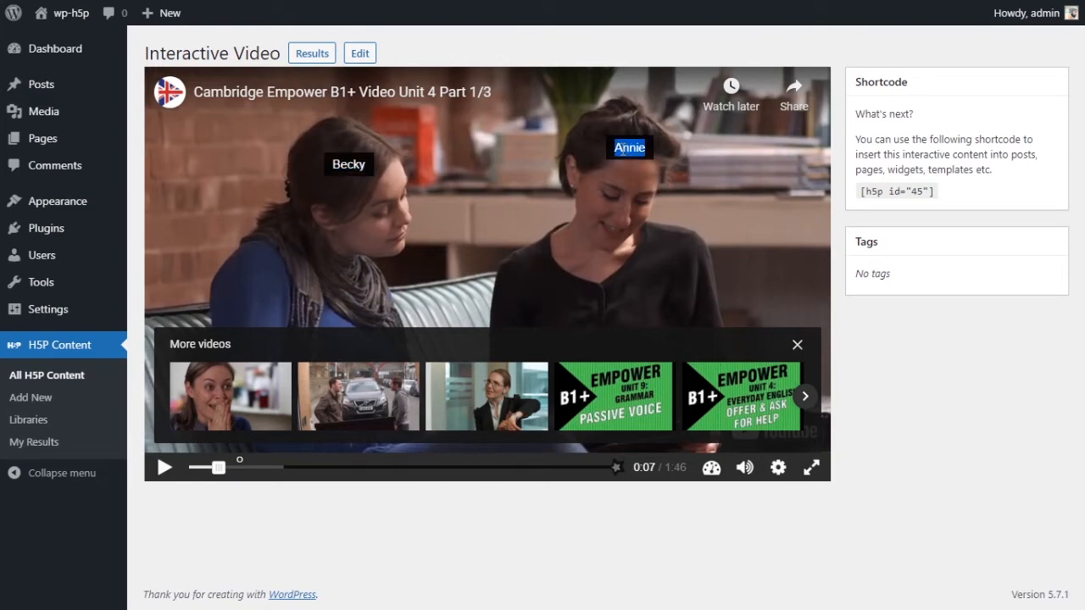
pyautogui.moveTo(623, 150); pyautogui.dragTo(639, 152)
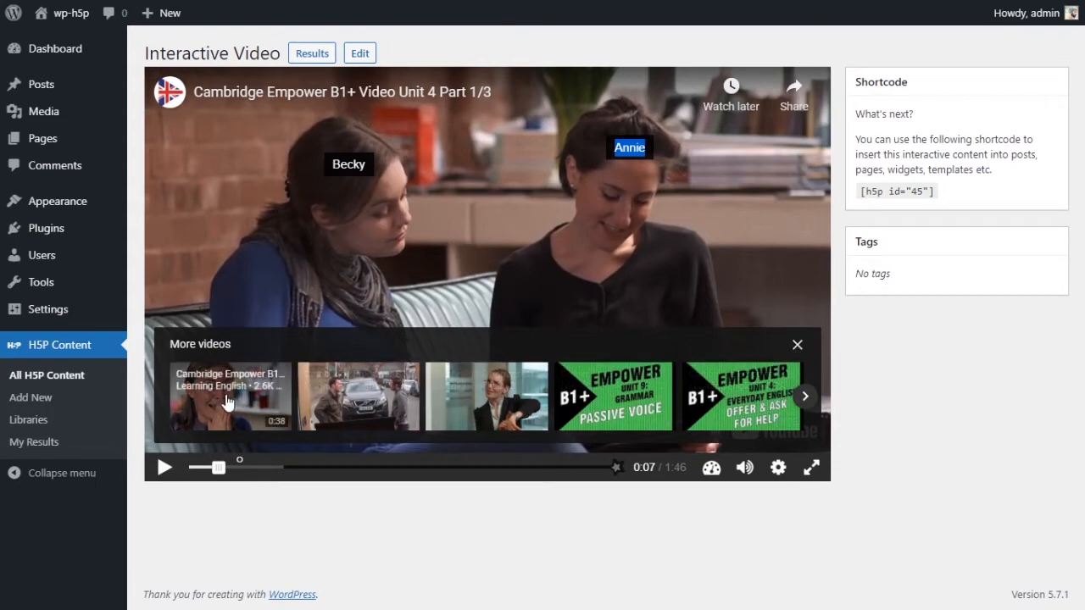
pyautogui.click(798, 346)
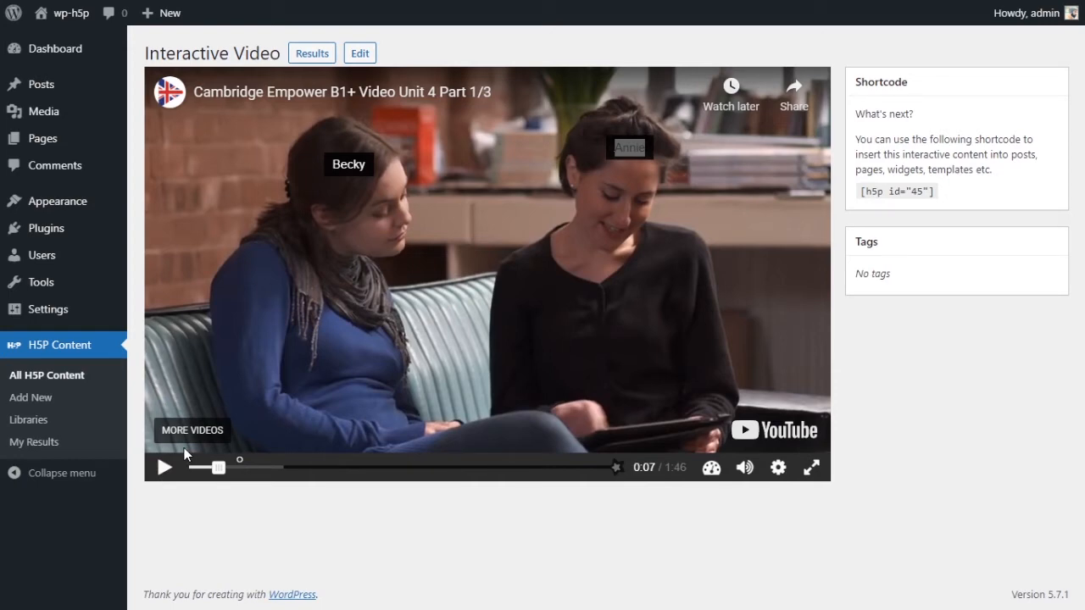
# Step: Resume the video until the SSC interaction, open it and answer the question with "The beach"
pyautogui.click(166, 469)
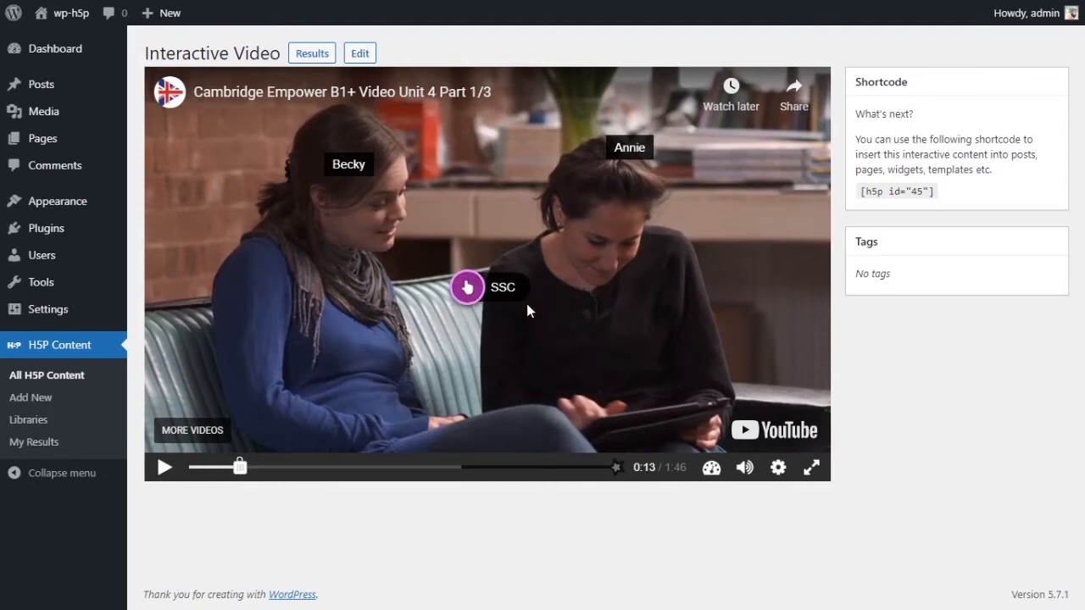
pyautogui.click(466, 291)
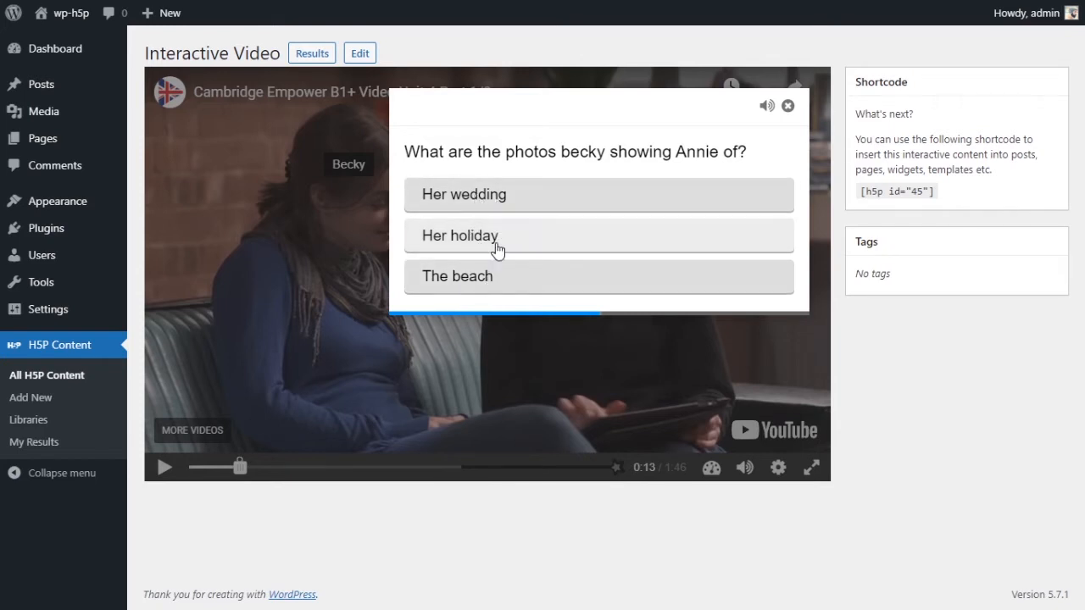
pyautogui.click(587, 288)
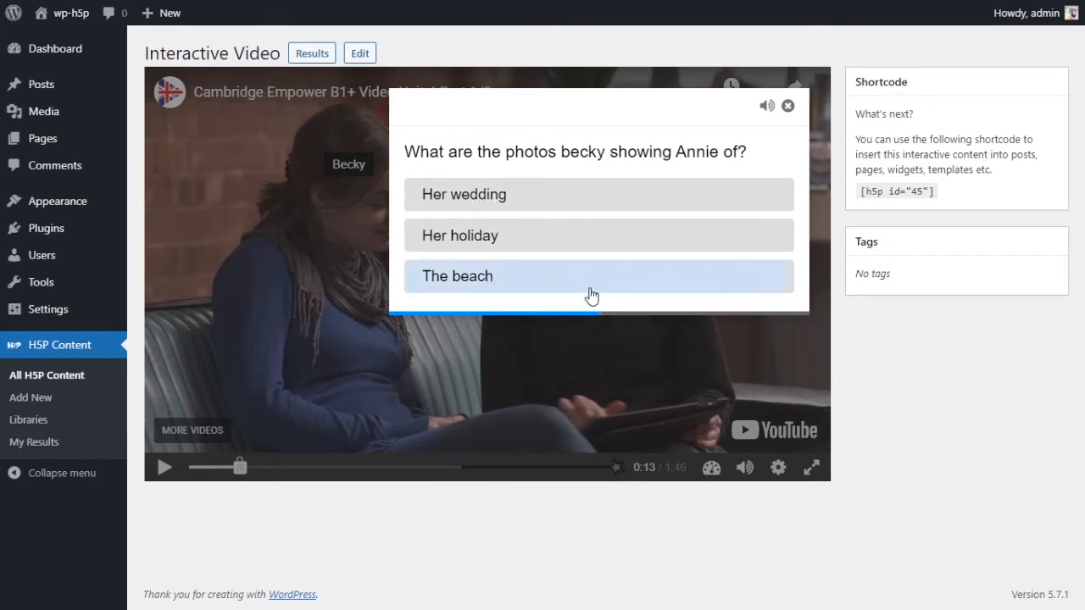
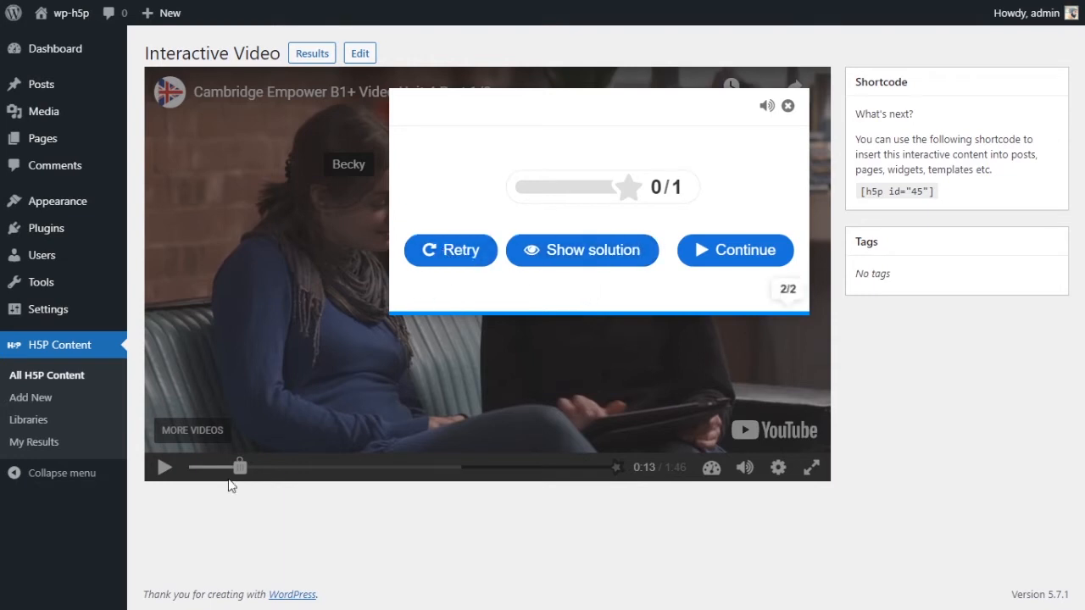
# Step: Retry the question with the answer "Her holiday" and continue the video
pyautogui.click(474, 256)
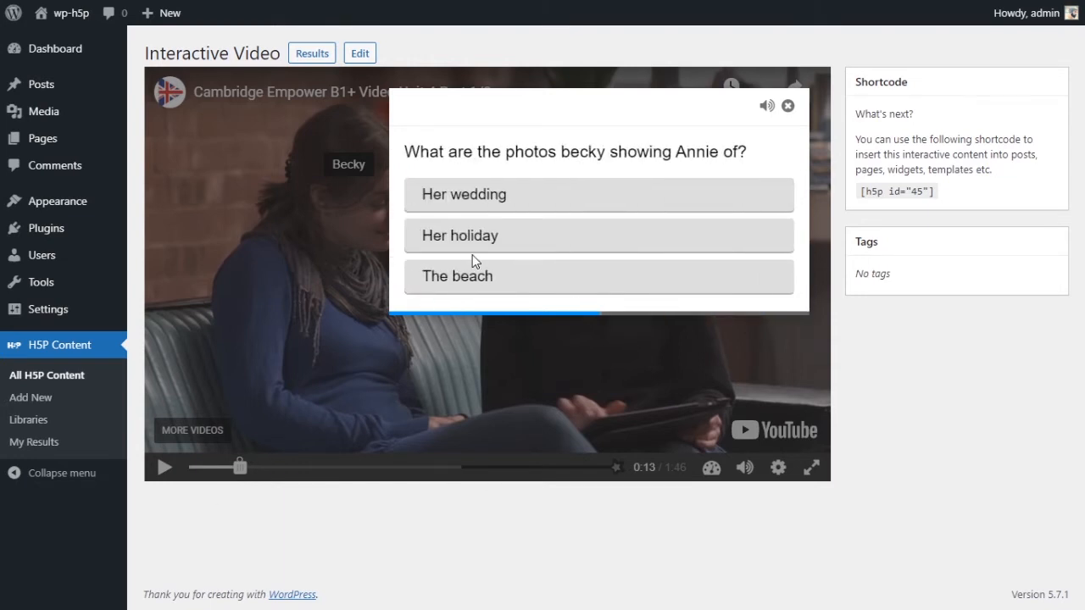
pyautogui.click(544, 244)
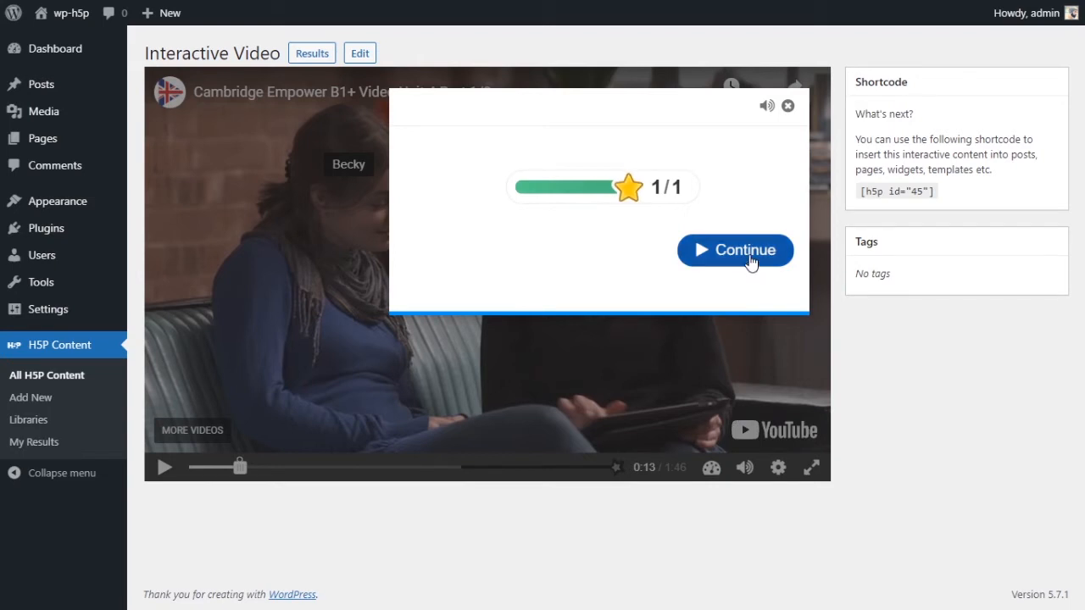
pyautogui.click(749, 261)
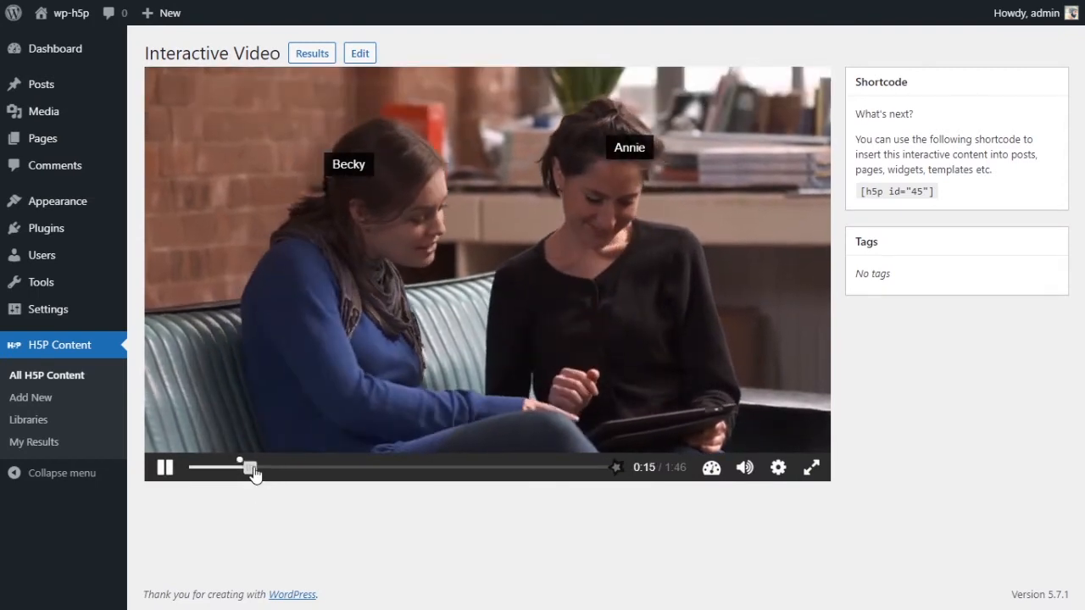
# Step: Skip the video ahead, pause it and move the playhead to the tablet photo shot at 0:26
pyautogui.moveTo(250, 466); pyautogui.dragTo(290, 479)
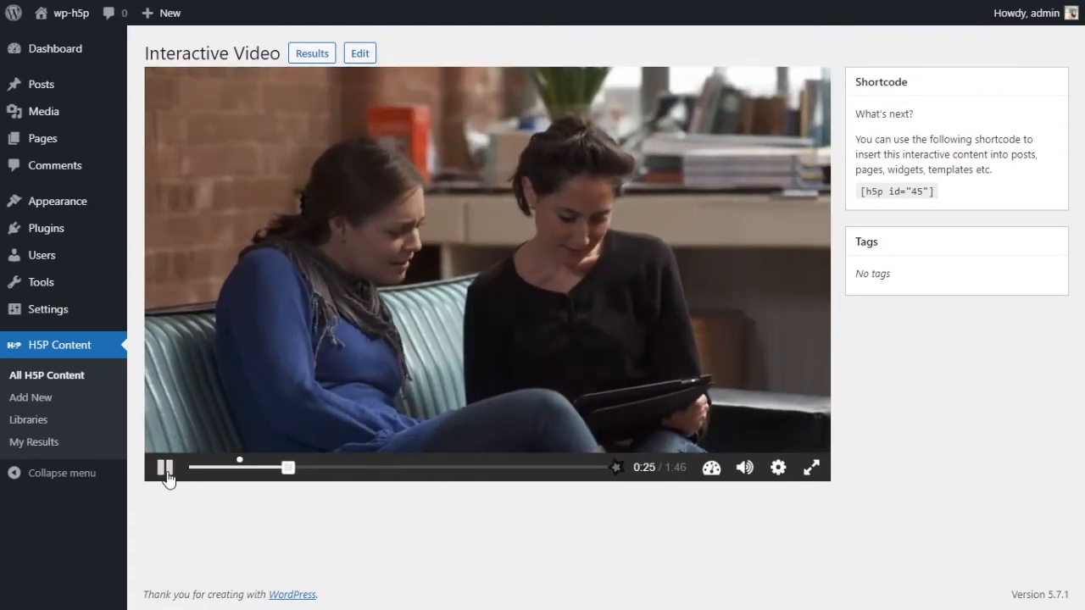
pyautogui.click(165, 471)
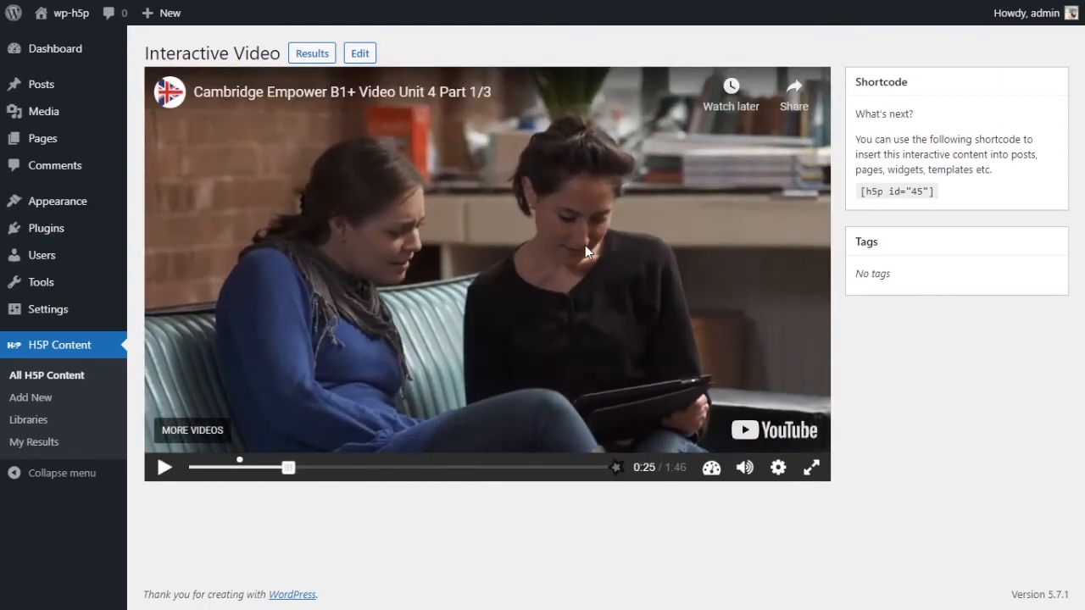
pyautogui.moveTo(291, 477)
pyautogui.mouseDown()
pyautogui.moveTo(251, 475)
pyautogui.moveTo(396, 475)
pyautogui.moveTo(291, 468)
pyautogui.mouseUp()
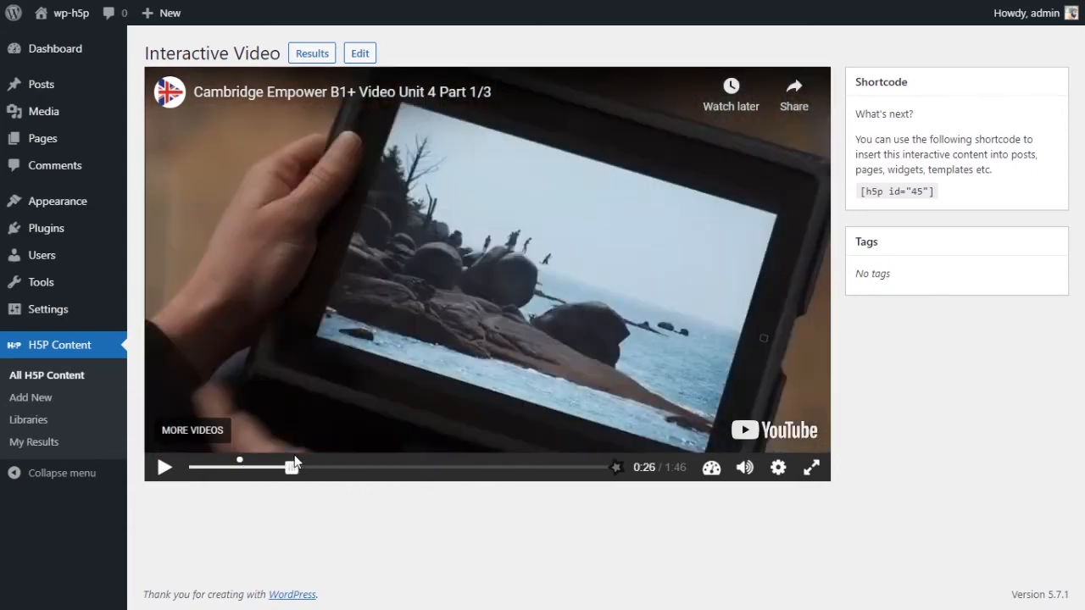
# Step: Open the Interactive Video content for editing at the Add interactions step
pyautogui.click(360, 55)
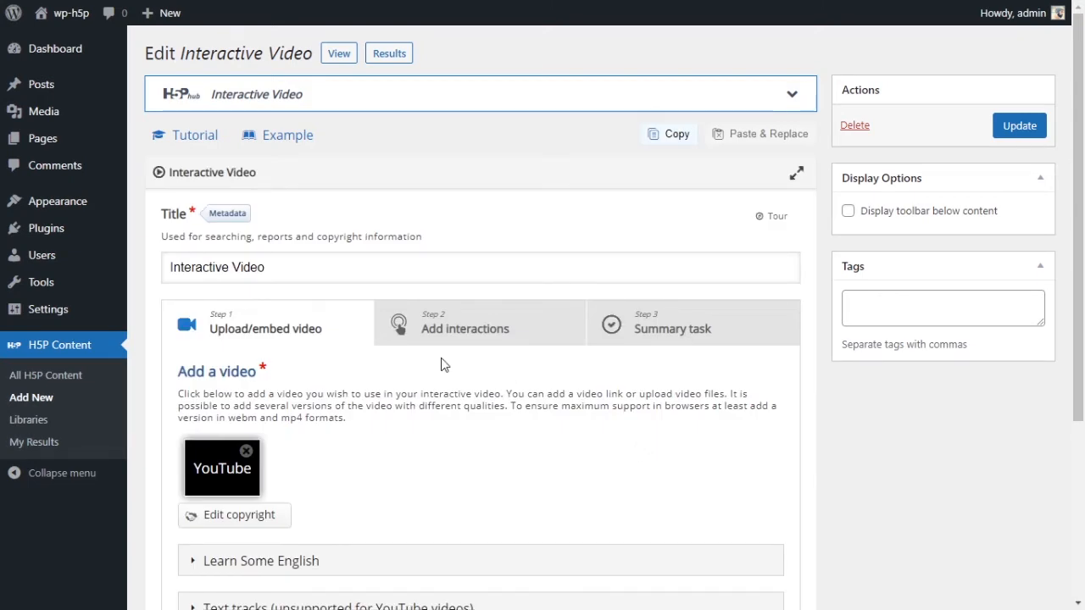
pyautogui.scroll(-1, 444, 363)
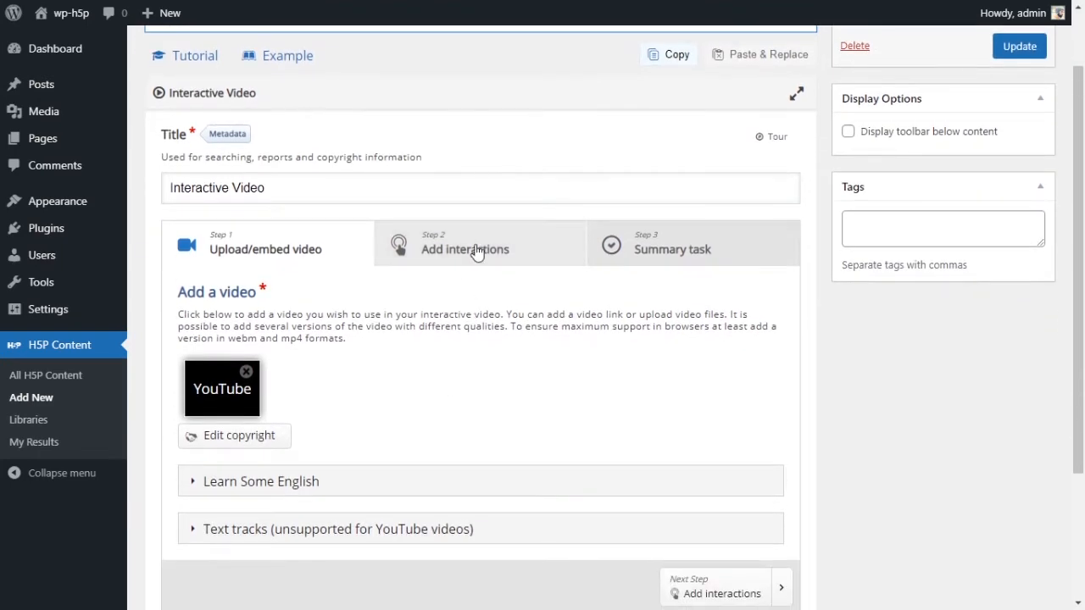
pyautogui.scroll(-3, 478, 247)
pyautogui.scroll(2, 477, 338)
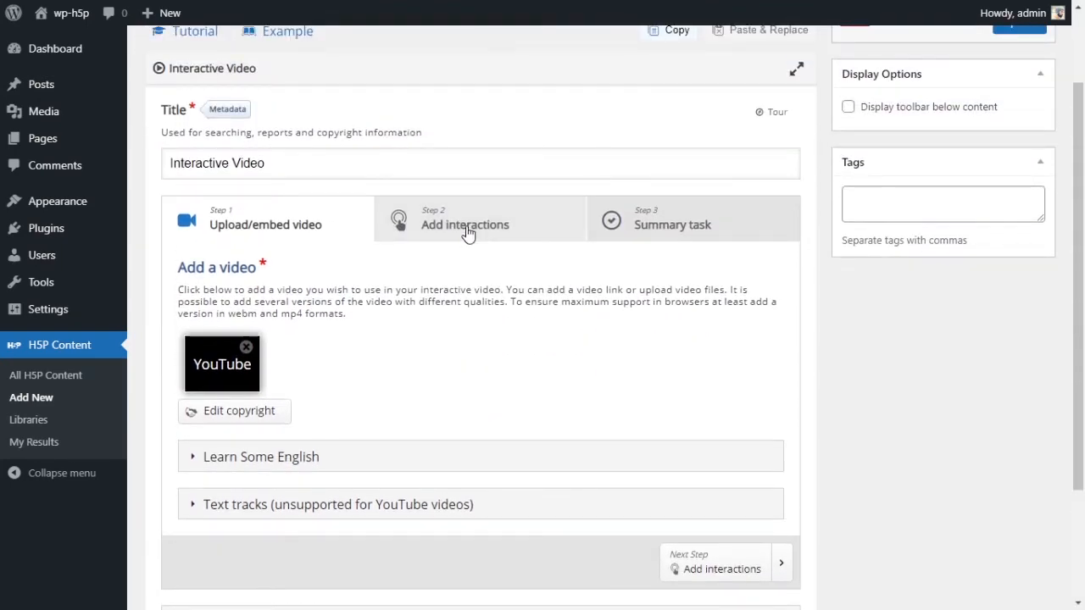
pyautogui.click(468, 234)
pyautogui.scroll(-4, 518, 376)
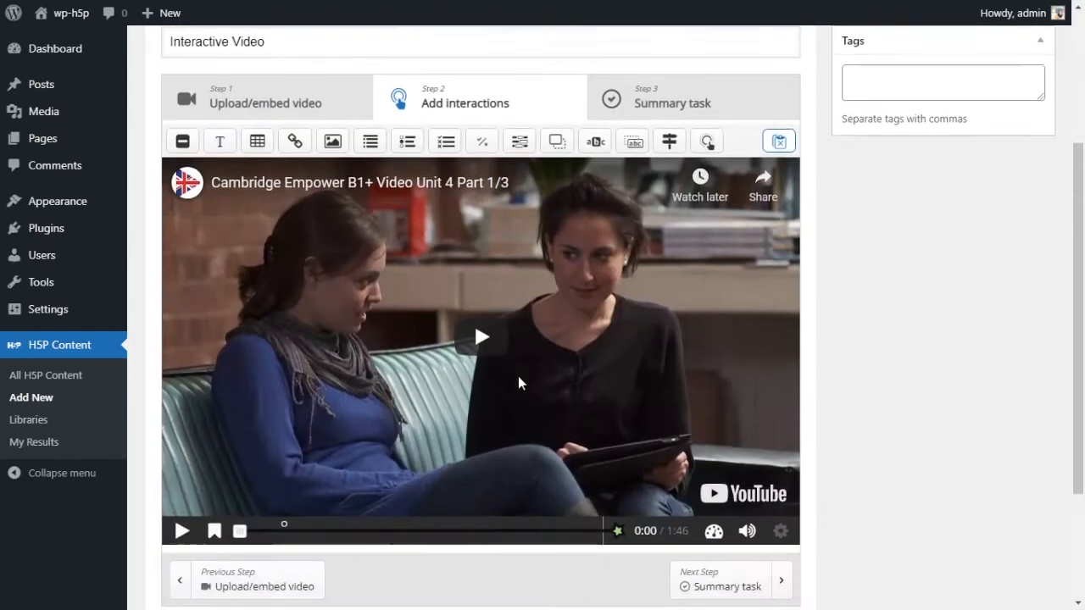
pyautogui.scroll(1, 518, 376)
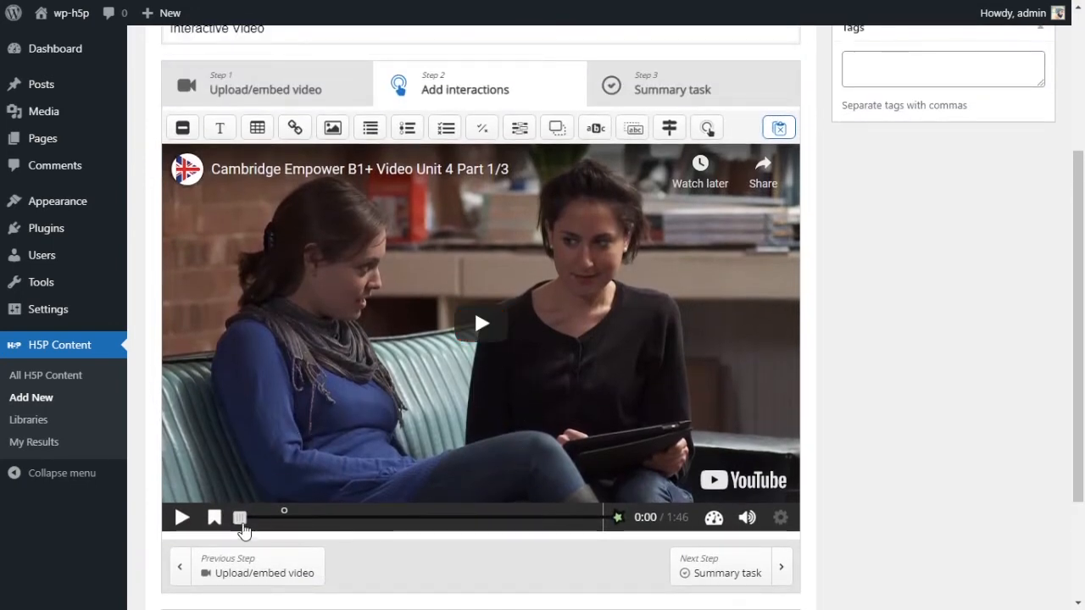
# Step: Move the editor's video to 0:25, just before the tablet photo shot, and leave it paused there
pyautogui.moveTo(242, 526); pyautogui.dragTo(315, 526)
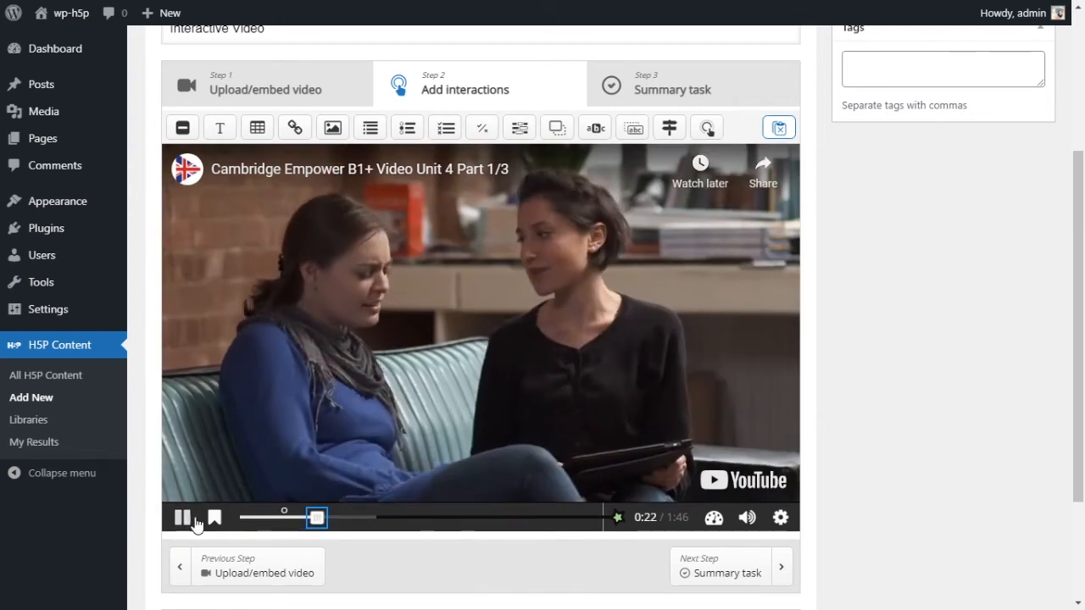
pyautogui.click(194, 520)
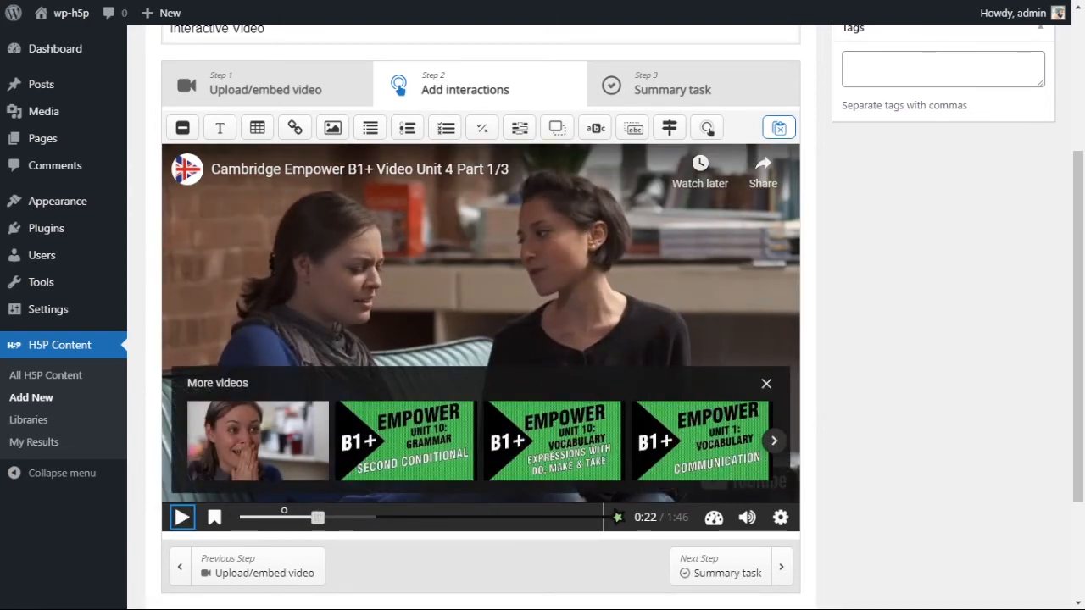
pyautogui.moveTo(318, 518); pyautogui.dragTo(329, 524)
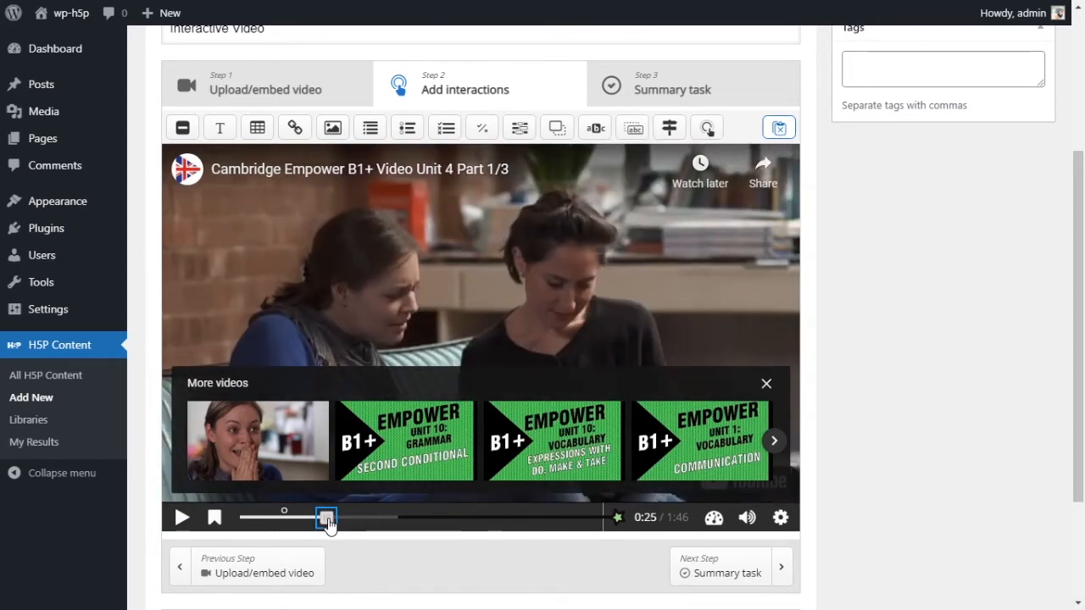
pyautogui.click(183, 519)
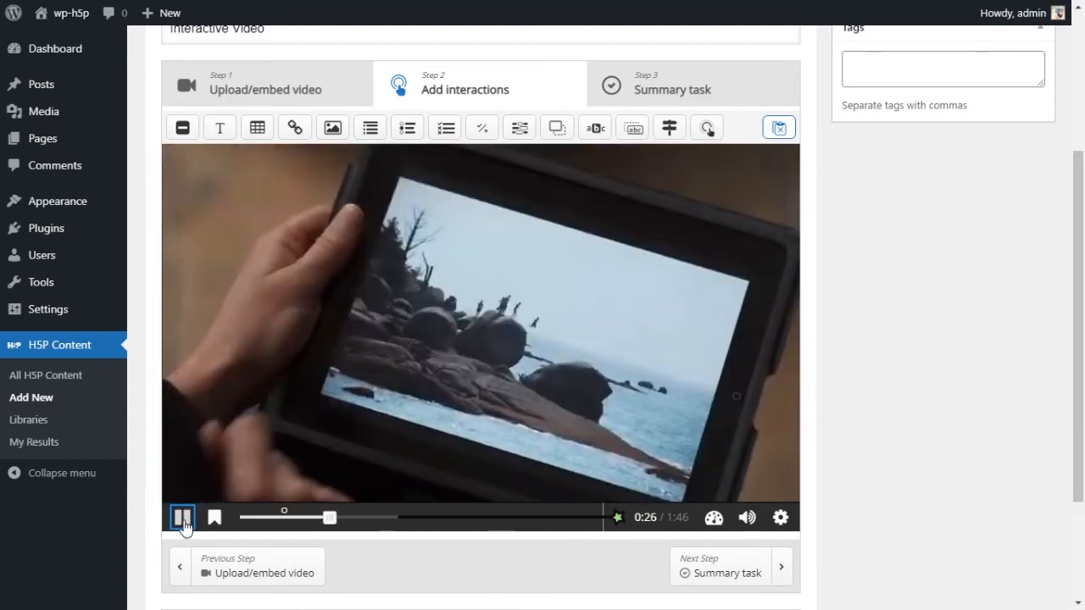
pyautogui.click(182, 519)
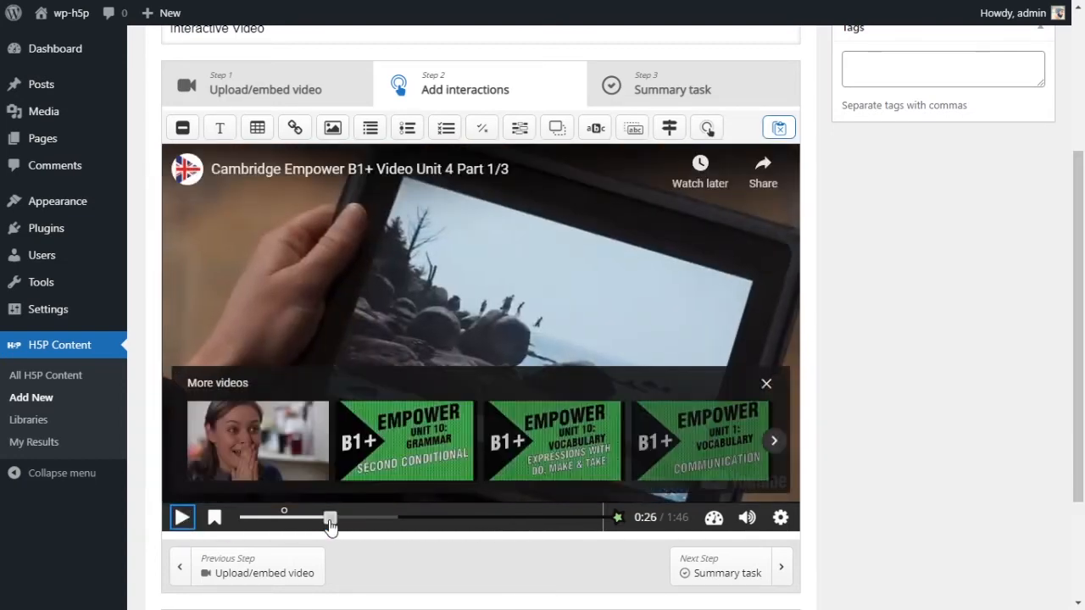
pyautogui.click(330, 520)
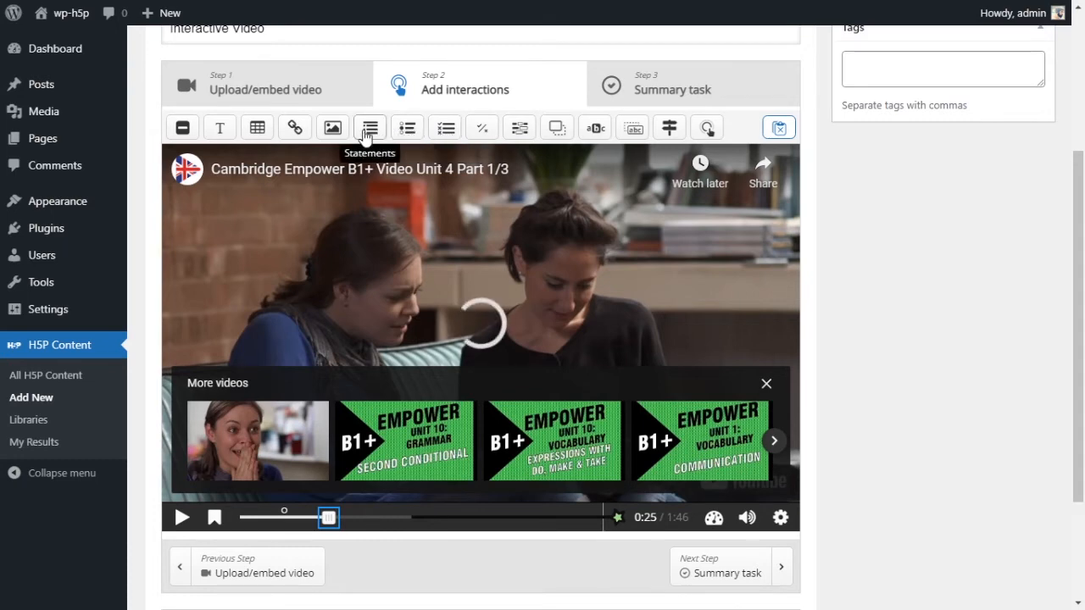
# Step: Add a Fill in the Blanks interaction with display time 0:25 to 0:25 and make it pause the video
pyautogui.click(525, 135)
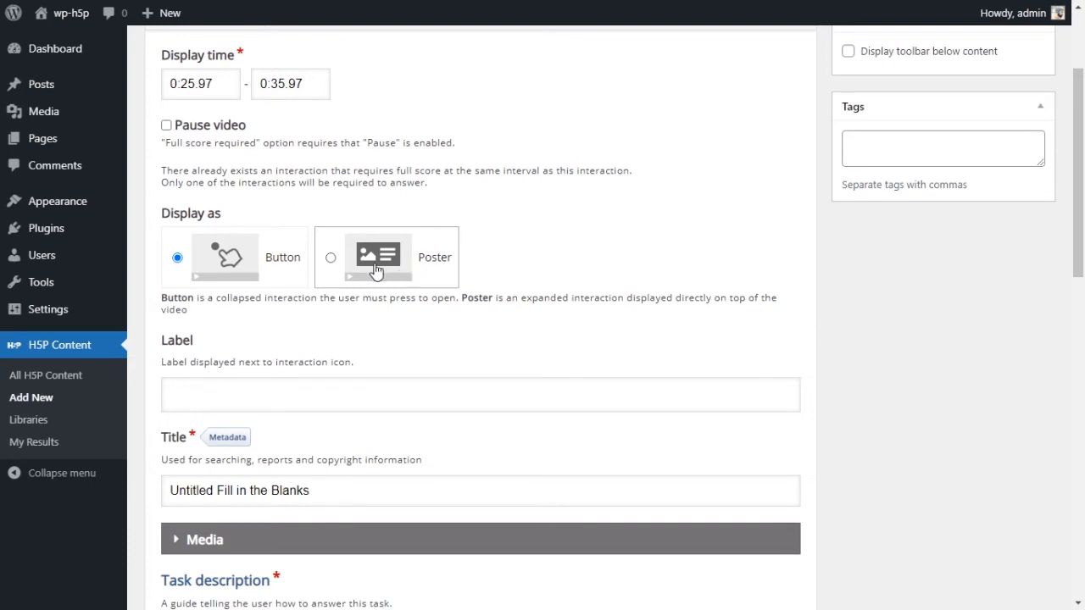
pyautogui.scroll(1, 457, 264)
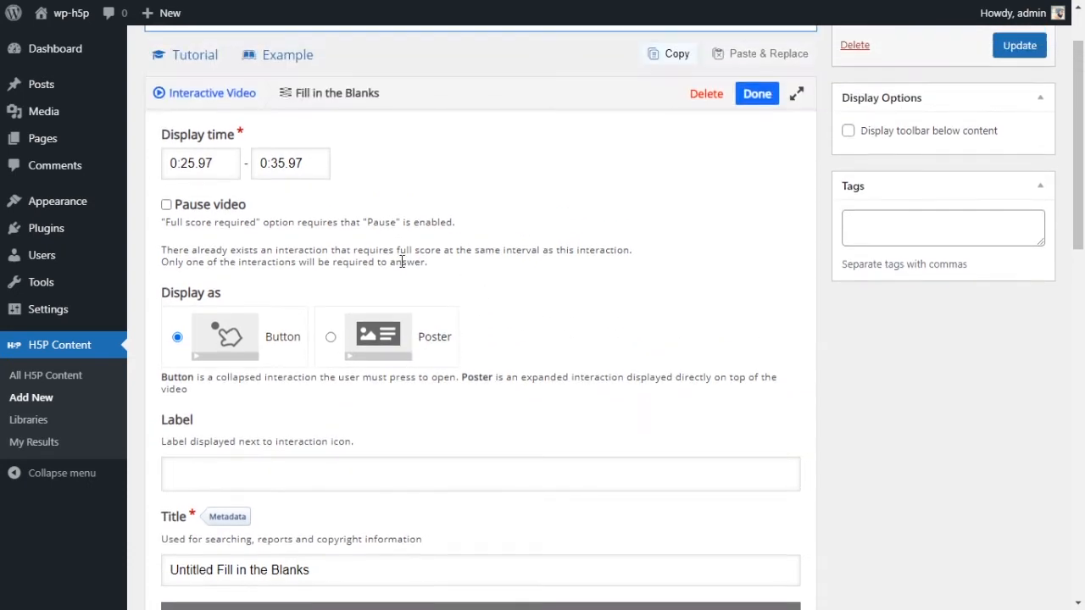
pyautogui.moveTo(195, 163); pyautogui.dragTo(212, 163)
pyautogui.hotkey('ctrl', 'c')
pyautogui.press('BackSpace')
pyautogui.moveTo(305, 165); pyautogui.dragTo(247, 165)
pyautogui.hotkey('ctrl', 'v')
pyautogui.click(197, 208)
# Step: Display the Fill in the Blanks interaction as a poster and shorten its title to "Fill in the Blanks"
pyautogui.scroll(-1, 421, 331)
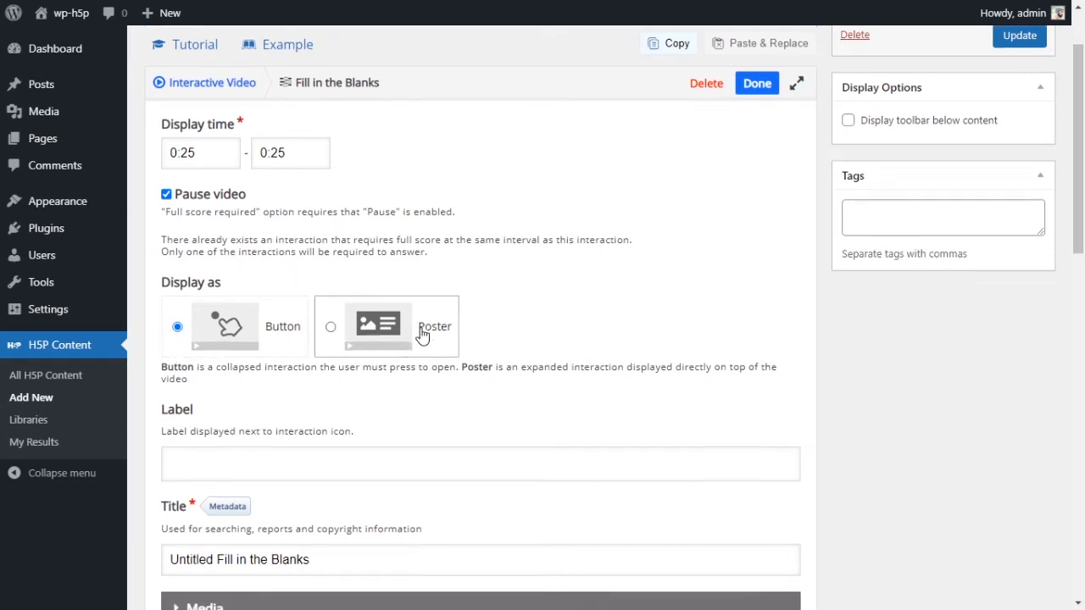
pyautogui.click(416, 263)
pyautogui.scroll(-1, 480, 297)
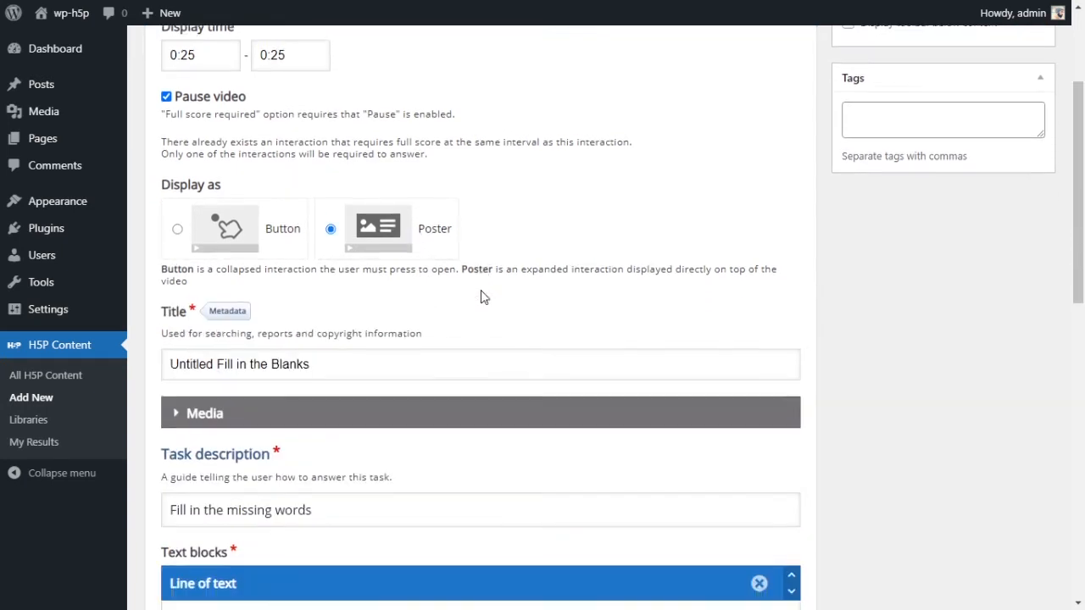
pyautogui.scroll(-1, 481, 296)
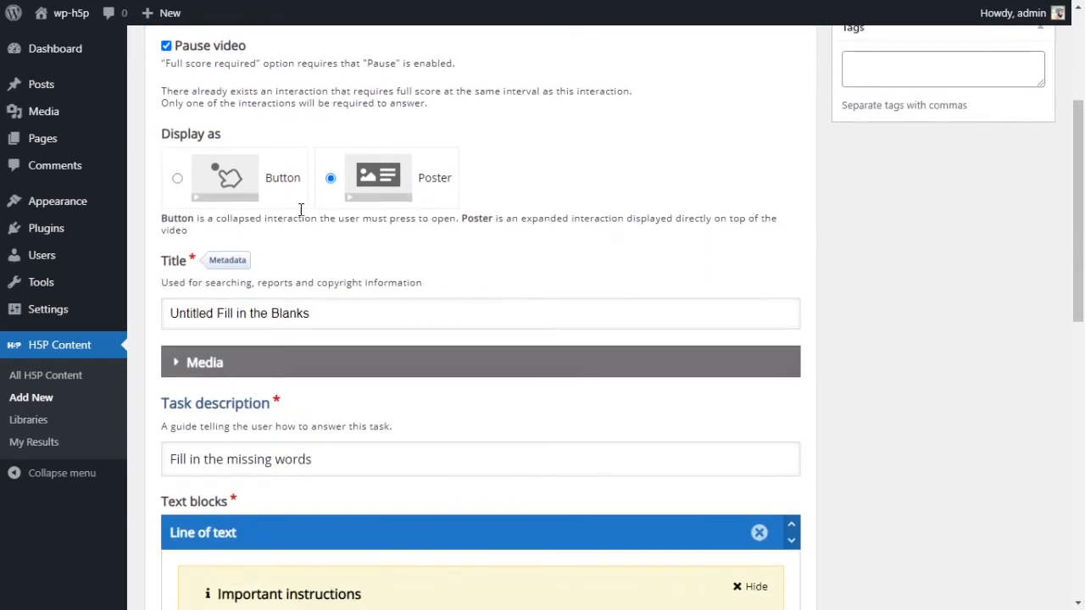
pyautogui.tripleClick(323, 315)
pyautogui.click(229, 313)
pyautogui.hotkey('shift', 'Home')
pyautogui.press('BackSpace')
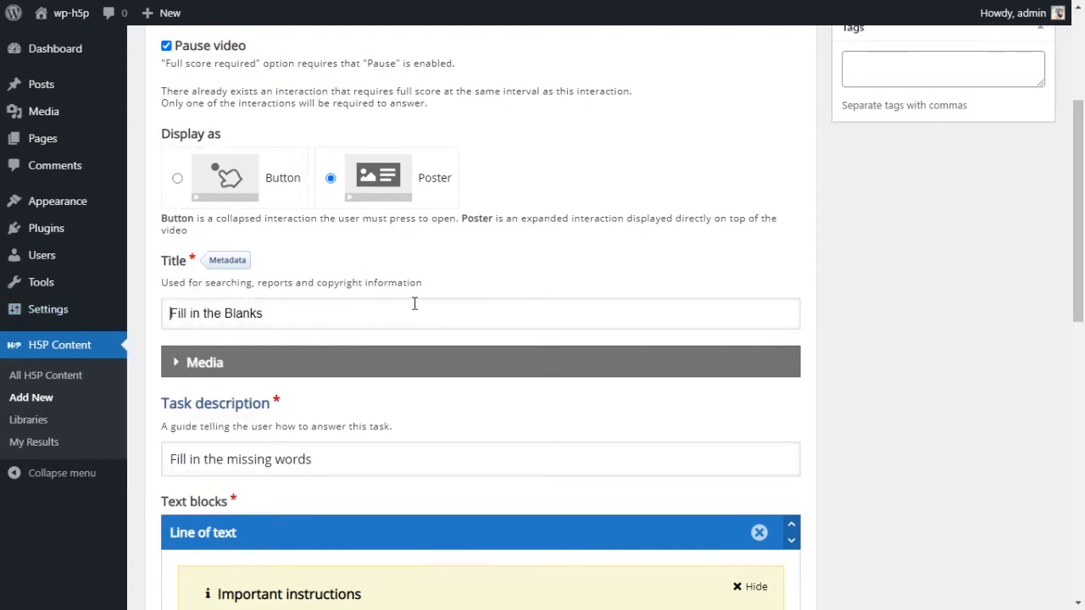
# Step: Set the question's media type to Image and upload the US flag picture
pyautogui.scroll(-1, 441, 315)
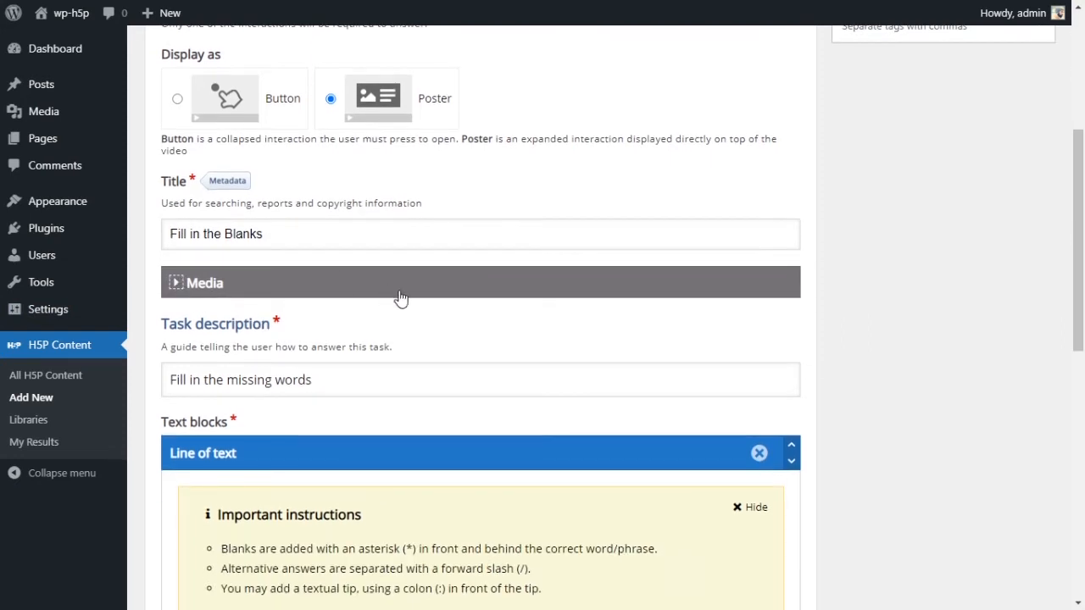
pyautogui.click(396, 292)
pyautogui.scroll(-1, 462, 310)
pyautogui.click(236, 300)
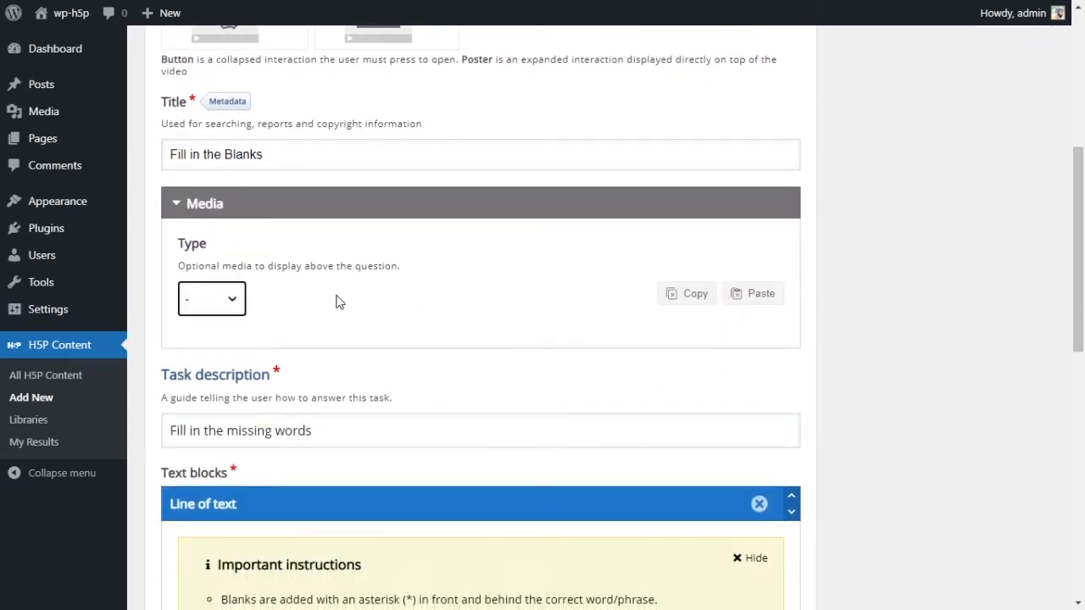
pyautogui.click(229, 346)
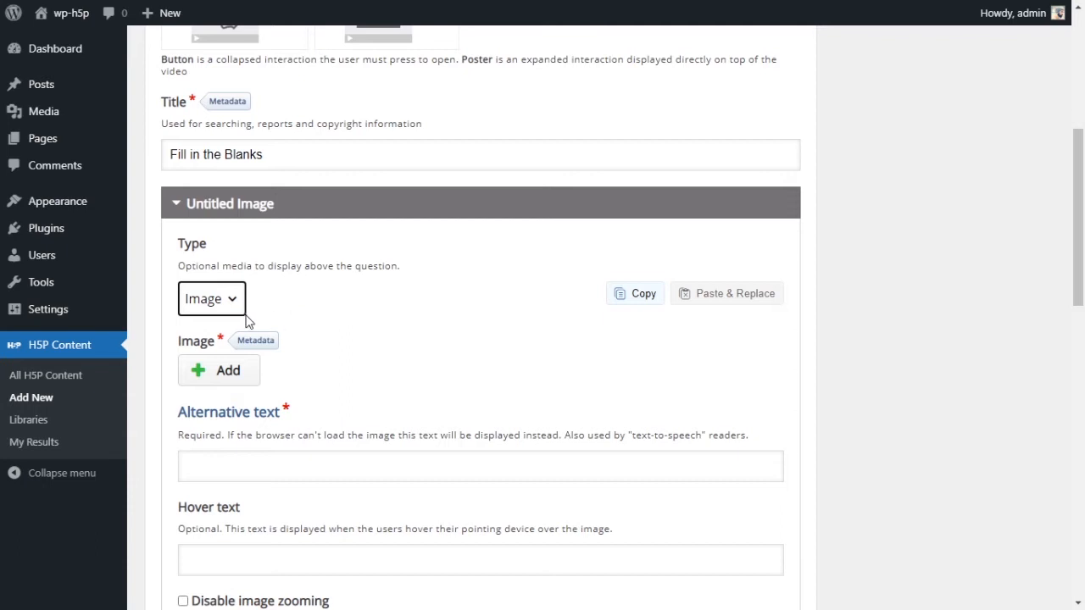
pyautogui.click(234, 382)
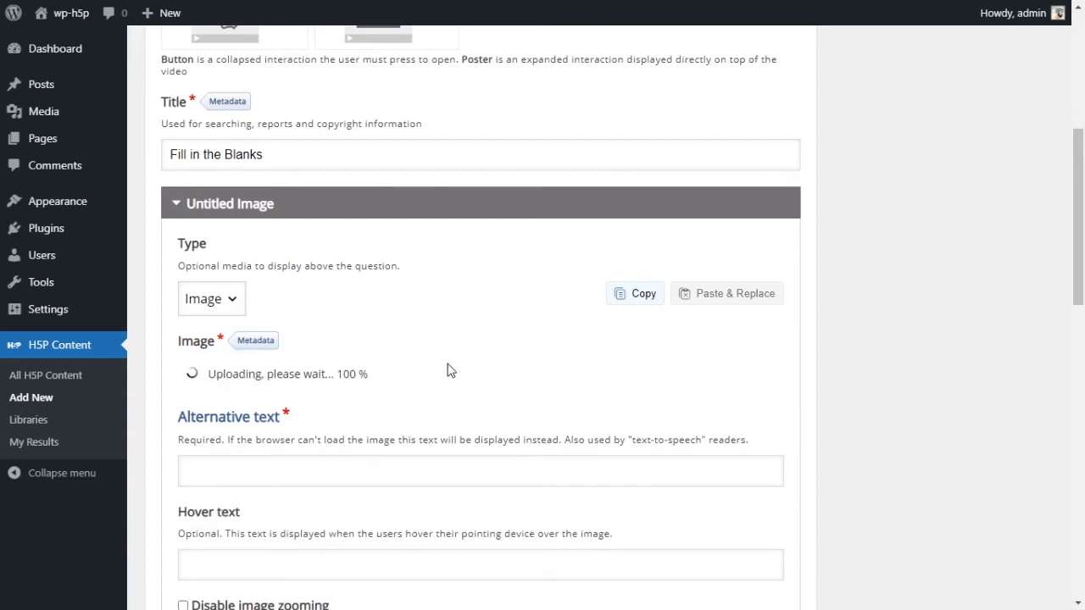
# Step: Enter "US Flag" as the alternative text of the flag image
pyautogui.scroll(-2, 446, 358)
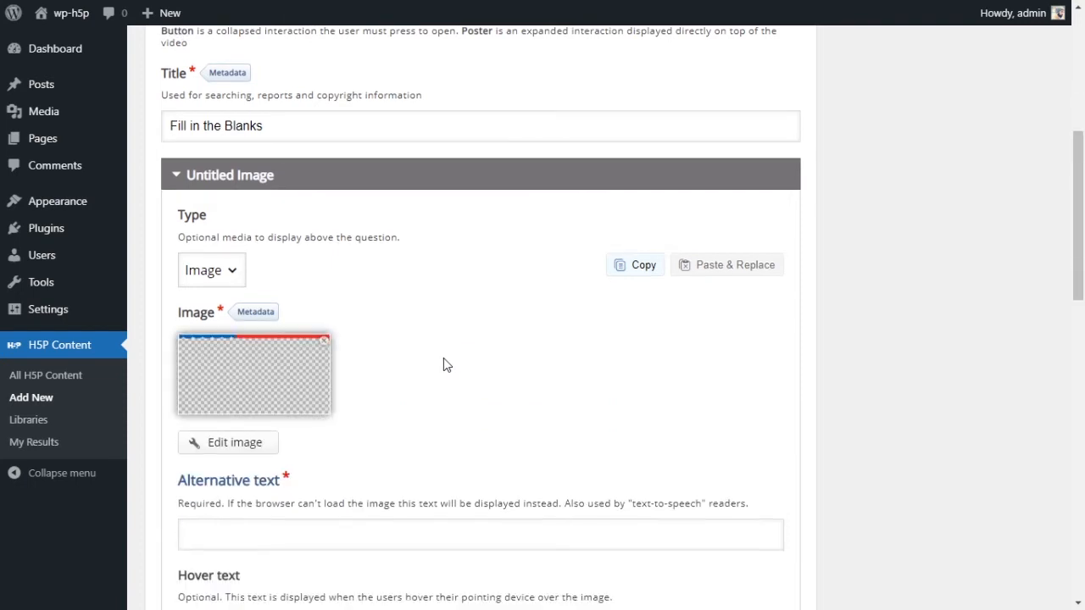
pyautogui.scroll(-4, 441, 354)
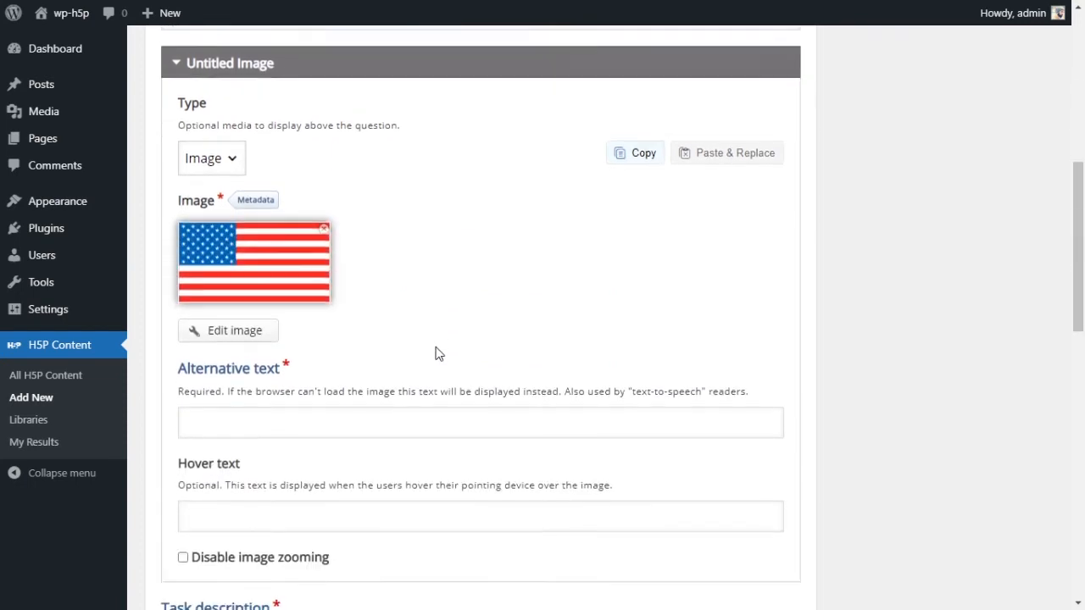
pyautogui.click(419, 322)
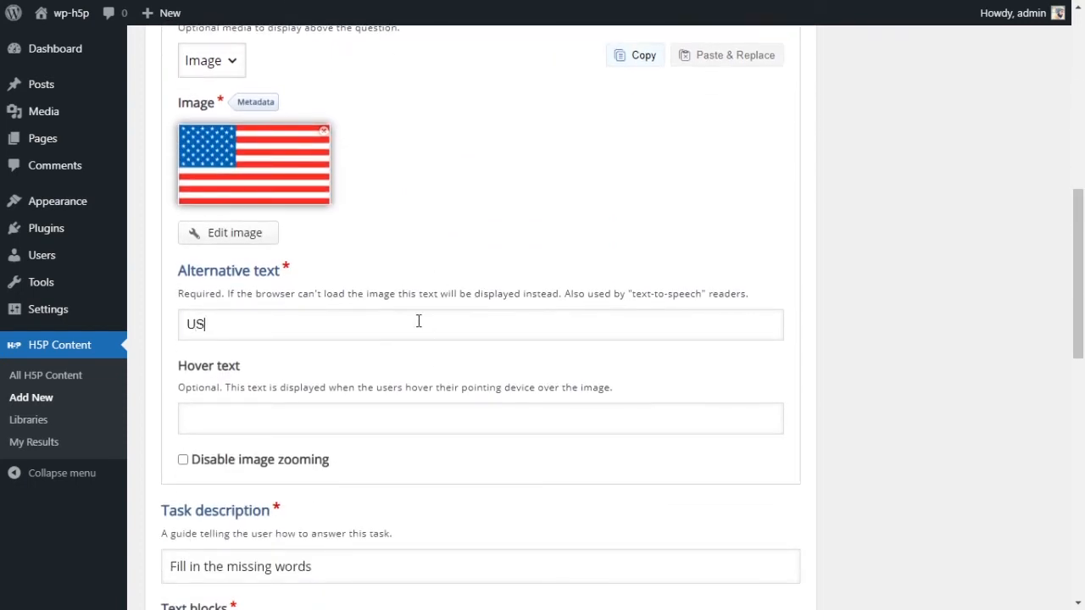
pyautogui.write('US Flag')
pyautogui.scroll(-2, 426, 368)
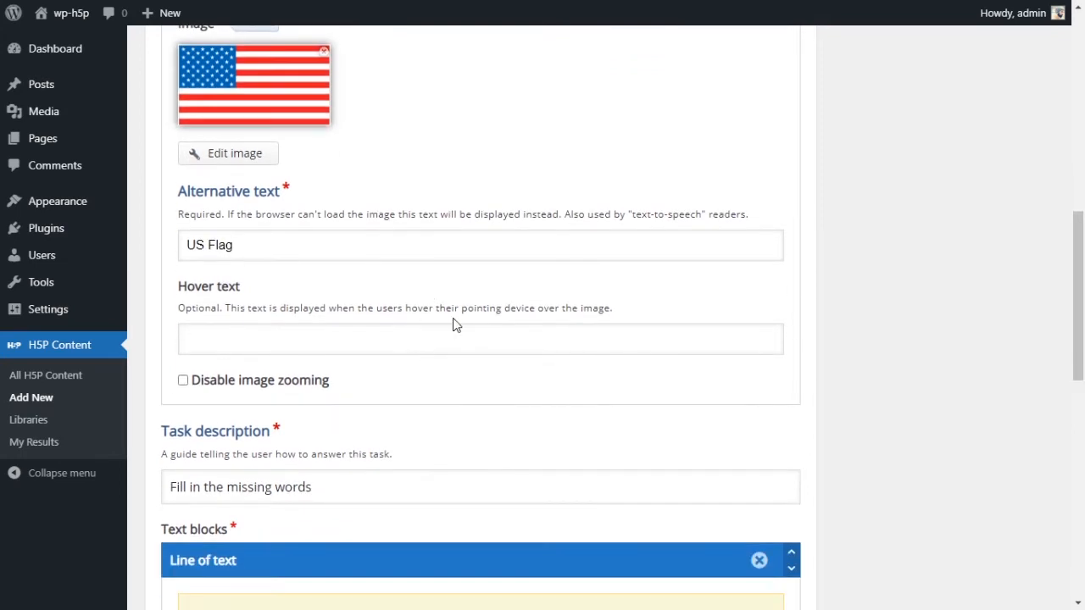
pyautogui.click(457, 332)
pyautogui.click(236, 381)
pyautogui.scroll(-1, 407, 367)
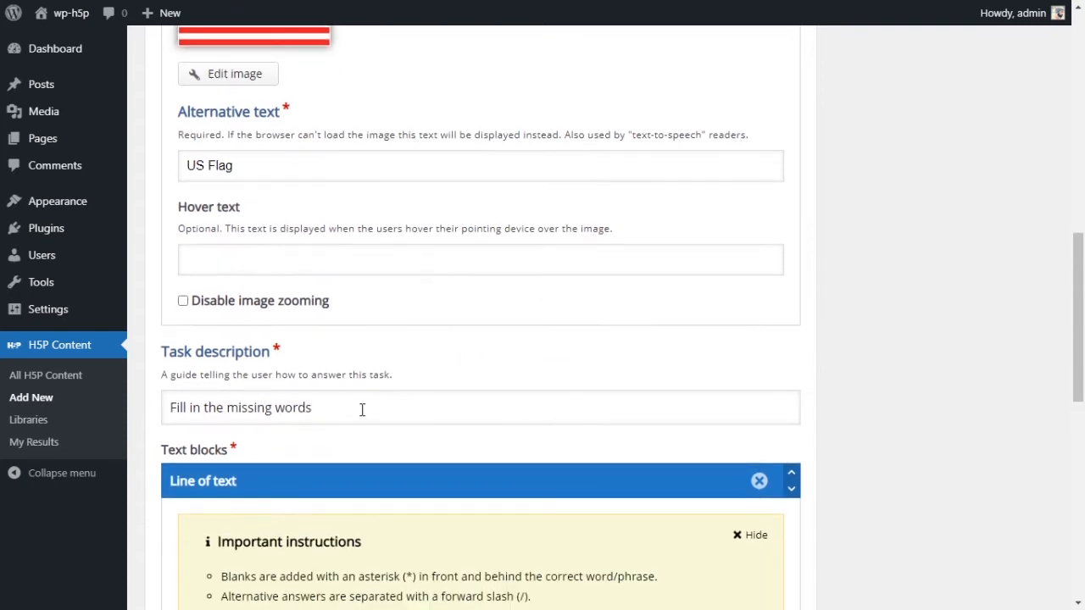
pyautogui.scroll(-1, 356, 410)
# Step: Clear the question's media type to remove the US flag image
pyautogui.scroll(4, 387, 426)
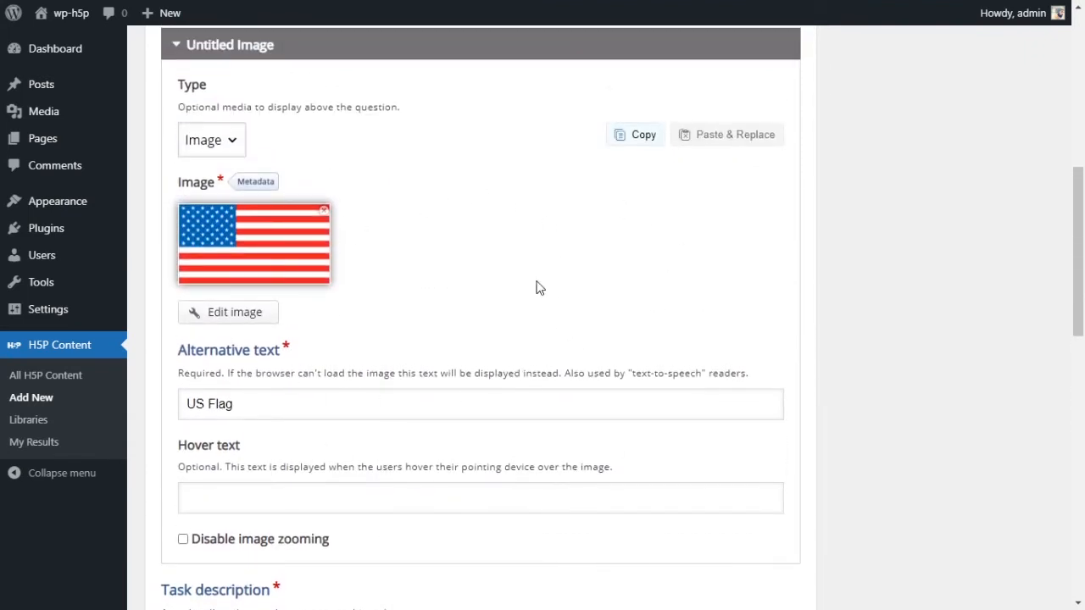
pyautogui.scroll(2, 446, 313)
pyautogui.scroll(1, 399, 317)
pyautogui.scroll(-1, 253, 329)
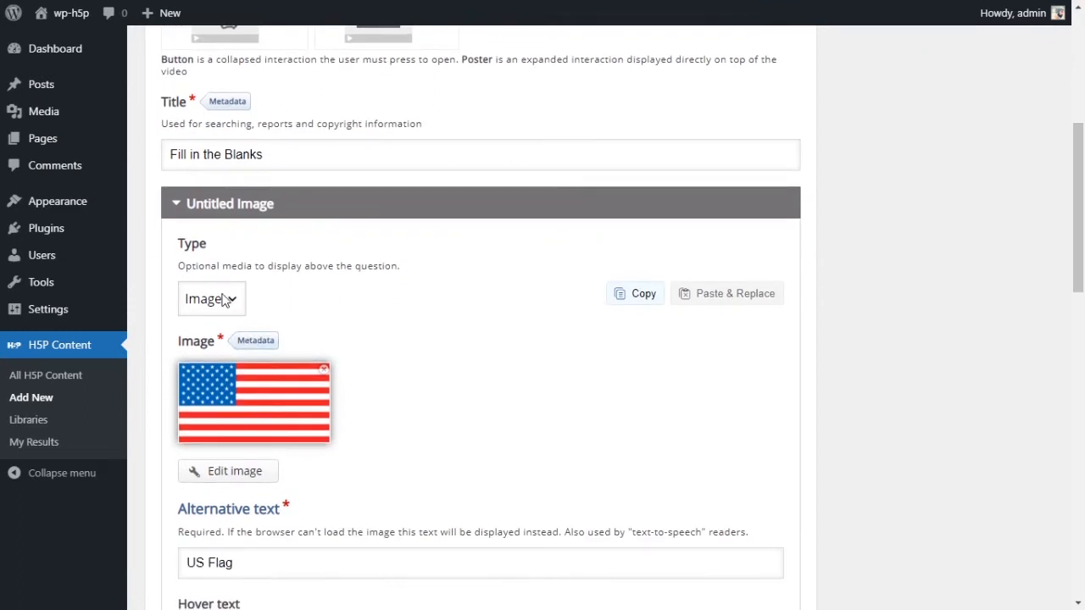
pyautogui.click(229, 307)
pyautogui.click(225, 332)
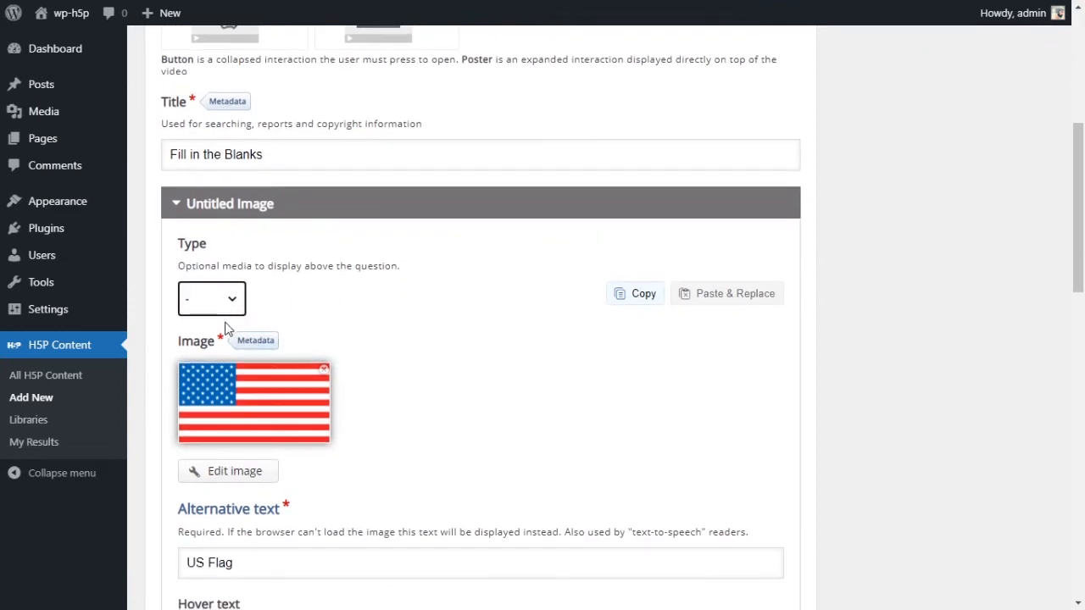
pyautogui.click(584, 439)
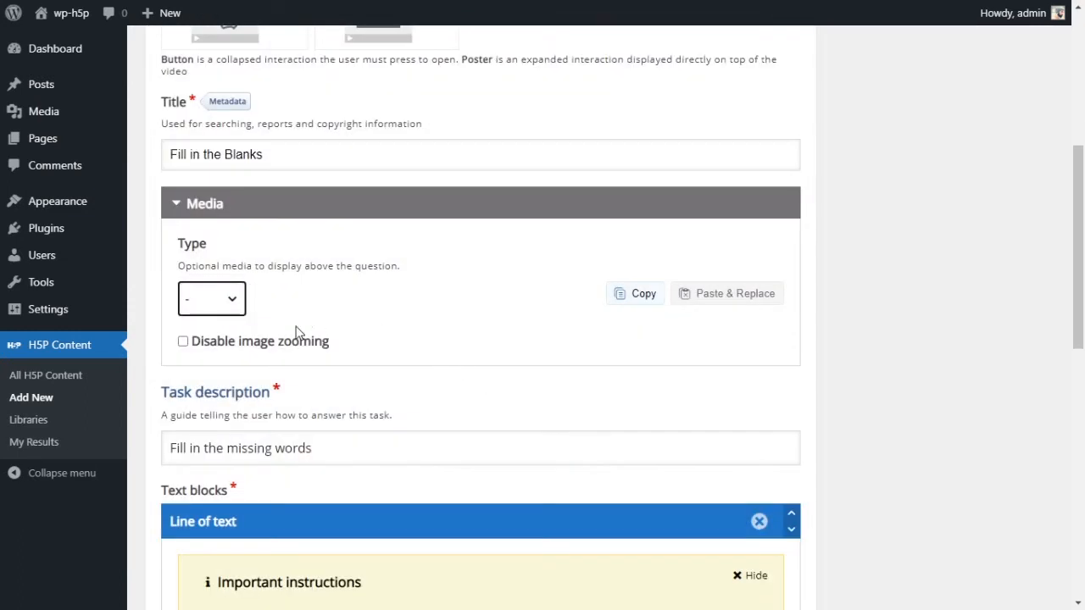
pyautogui.scroll(-8, 364, 381)
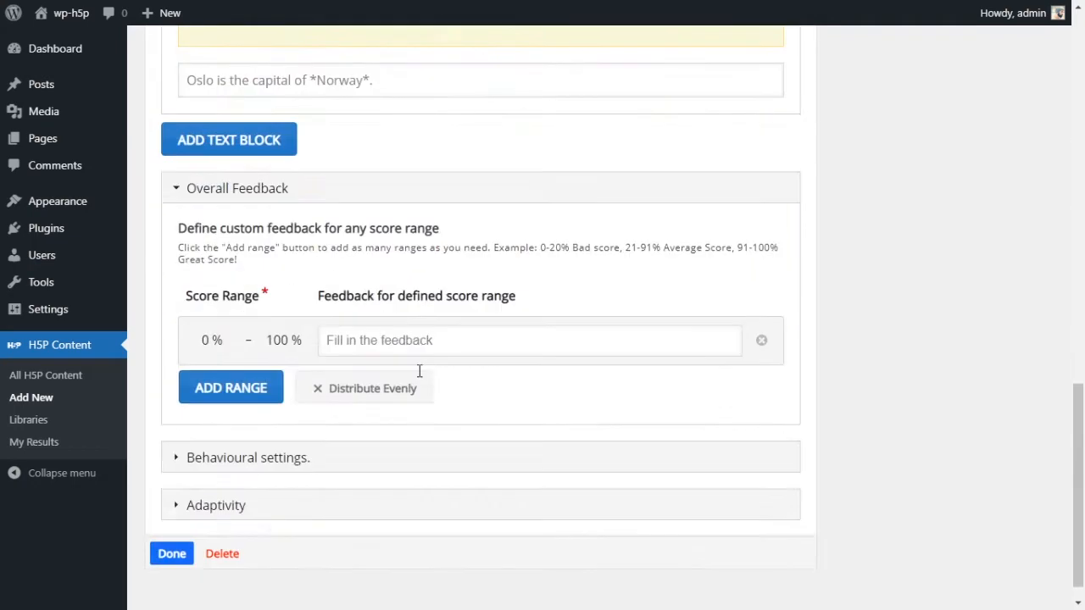
pyautogui.scroll(8, 419, 371)
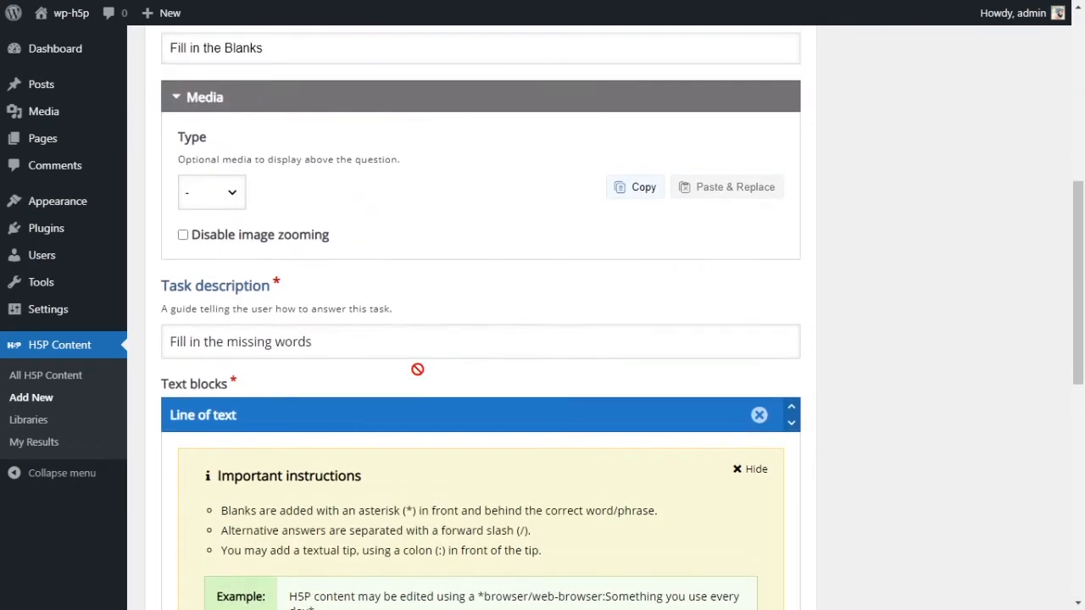
# Step: Set the question's media type to Image and upload the US flag picture again
pyautogui.scroll(1, 417, 369)
pyautogui.click(222, 273)
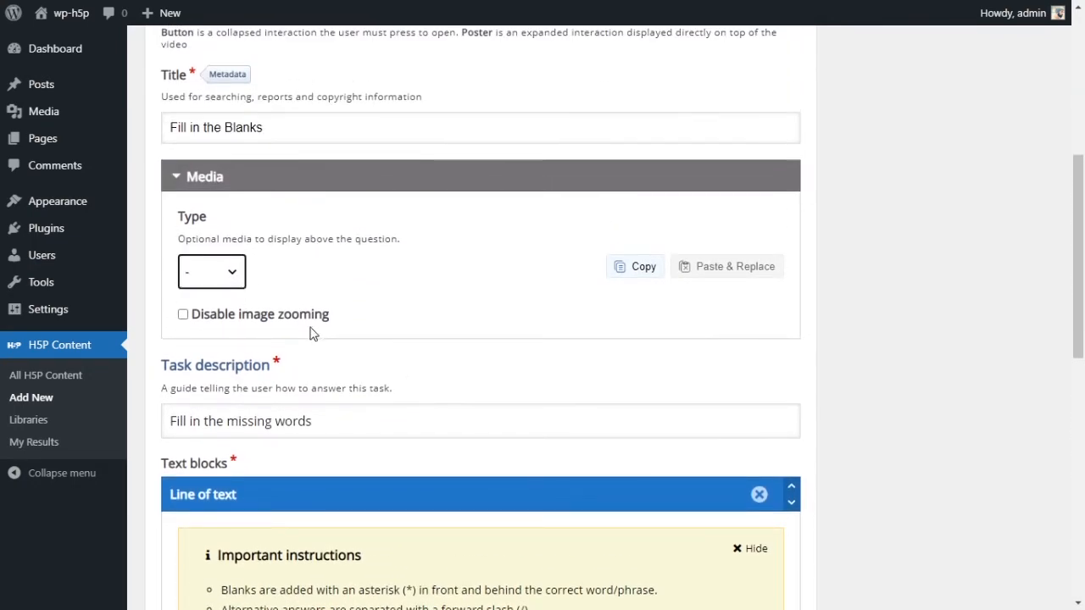
pyautogui.click(229, 333)
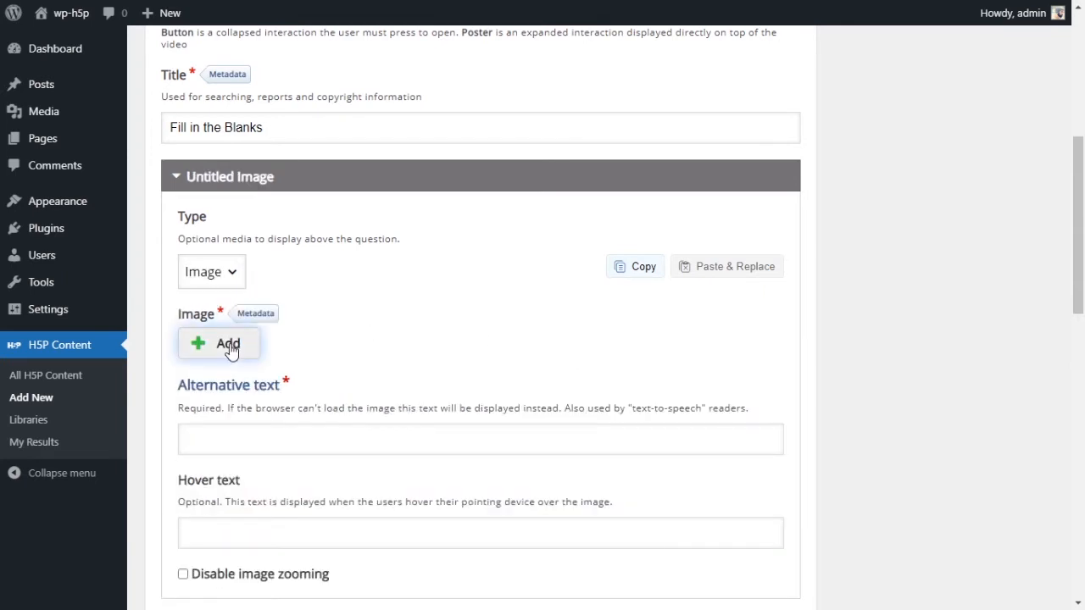
pyautogui.click(230, 344)
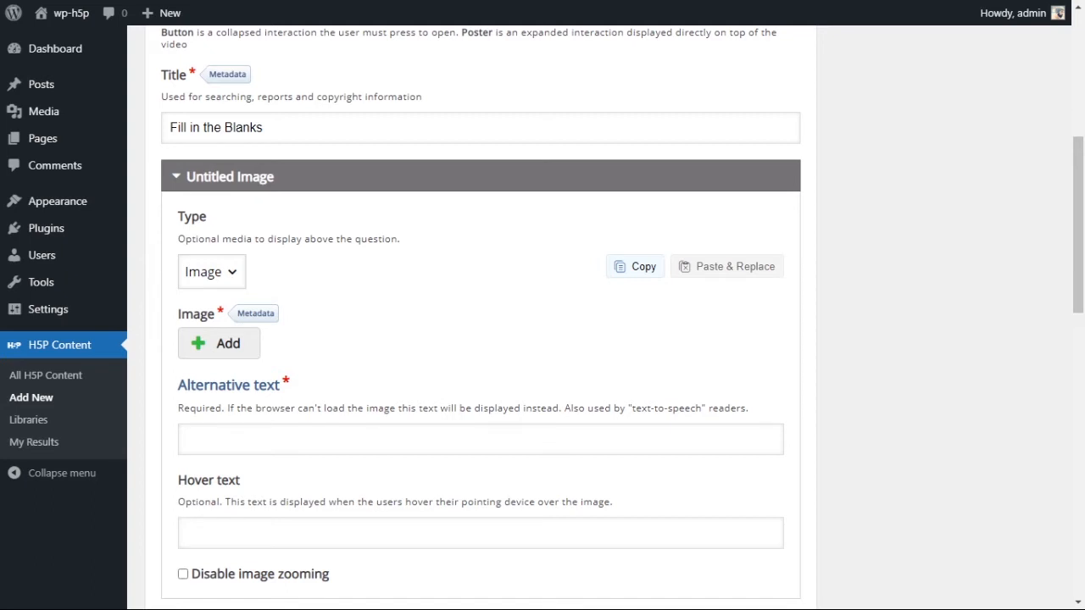
# Step: Enter "US Flag" as the alternative text of the re-uploaded image
pyautogui.scroll(-1, 587, 380)
pyautogui.click(587, 378)
pyautogui.write('U')
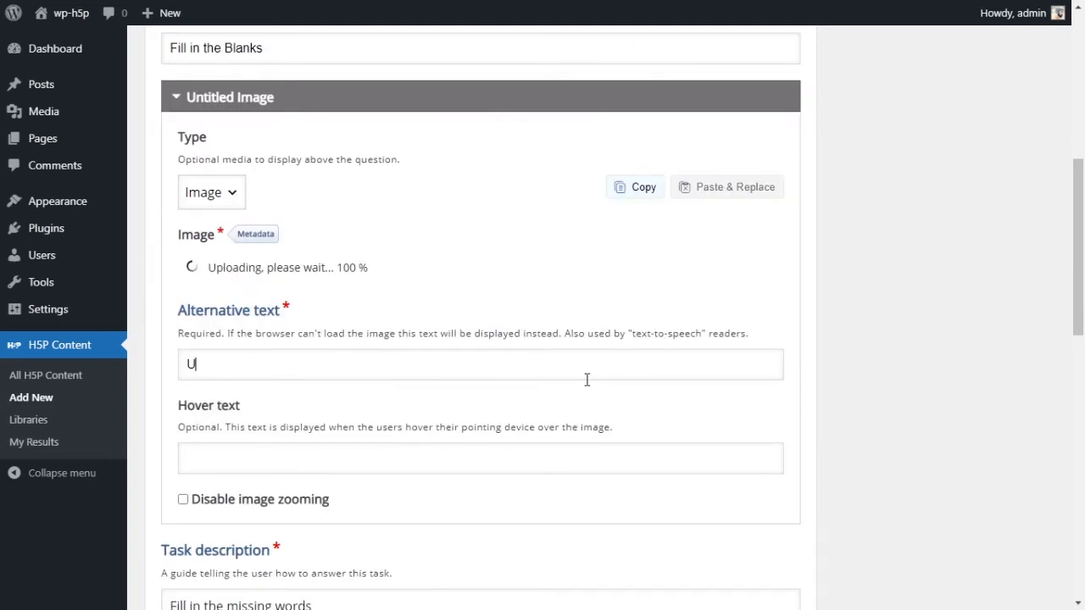
pyautogui.write('S Flag')
pyautogui.scroll(-1, 586, 382)
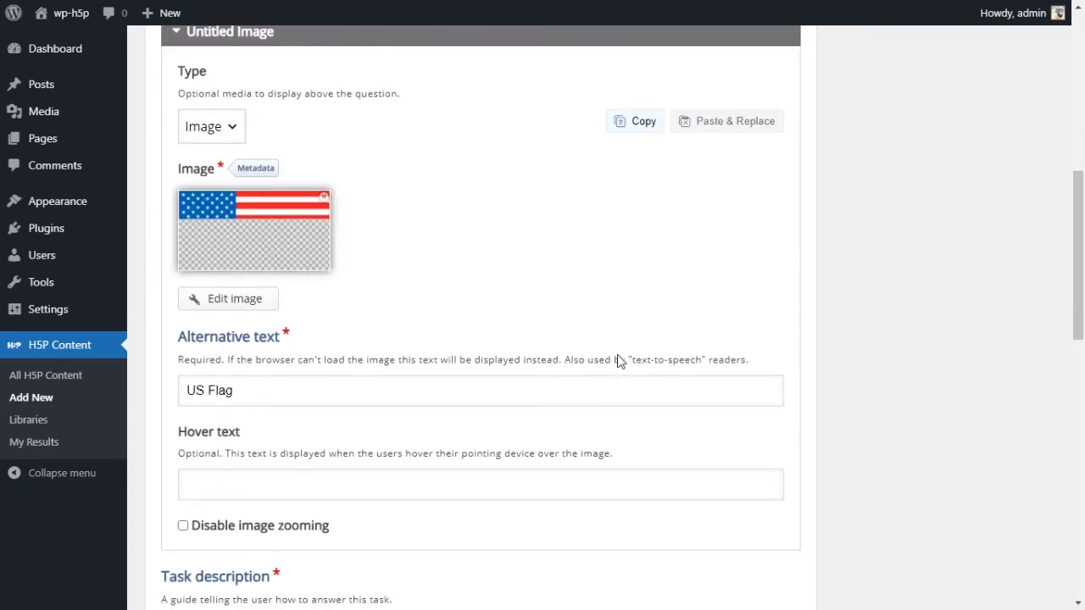
# Step: Enter the line of text "The beach is only *a few* meters from the hotel." with "a few" as the blank
pyautogui.scroll(-3, 263, 281)
pyautogui.scroll(-1, 339, 349)
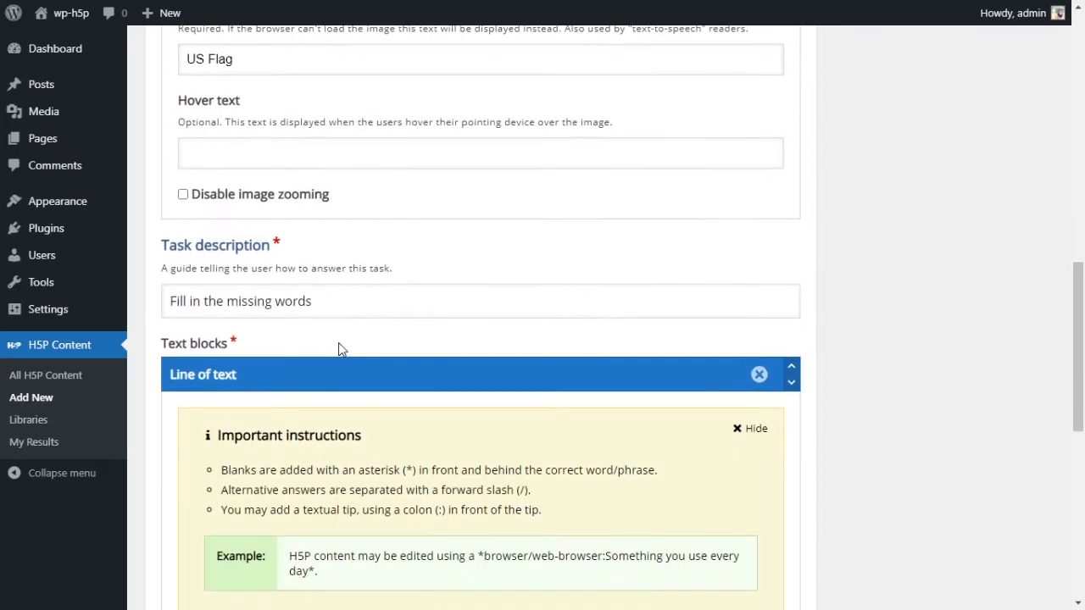
pyautogui.click(333, 289)
pyautogui.click(421, 341)
pyautogui.scroll(-2, 433, 343)
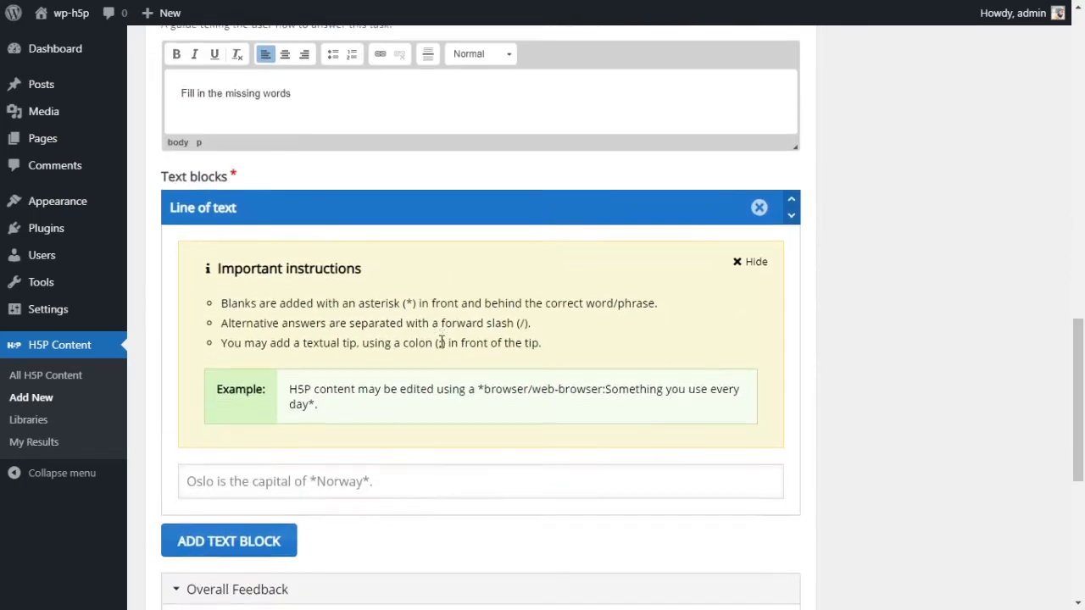
pyautogui.scroll(-1, 440, 342)
pyautogui.click(360, 397)
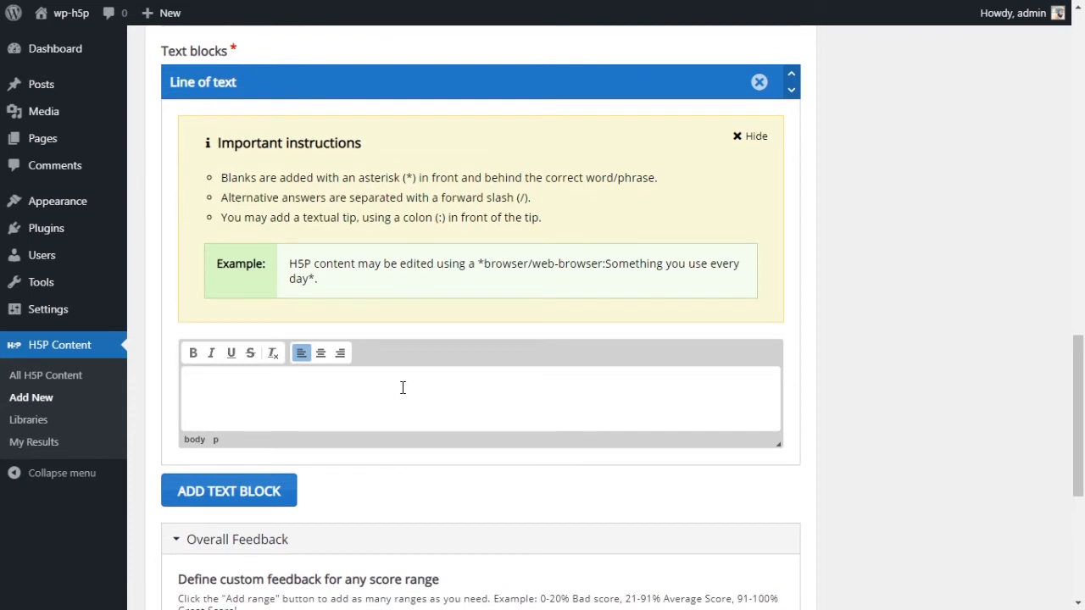
pyautogui.hotkey('alt', 'Tab')
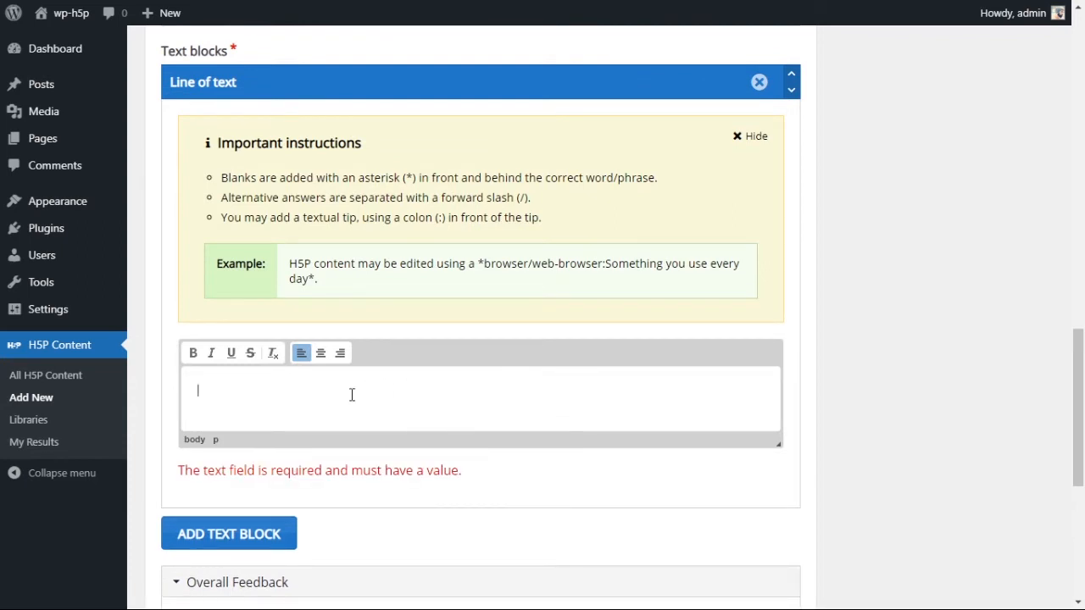
pyautogui.write('The beach is only *a few* meters from the hotel.')
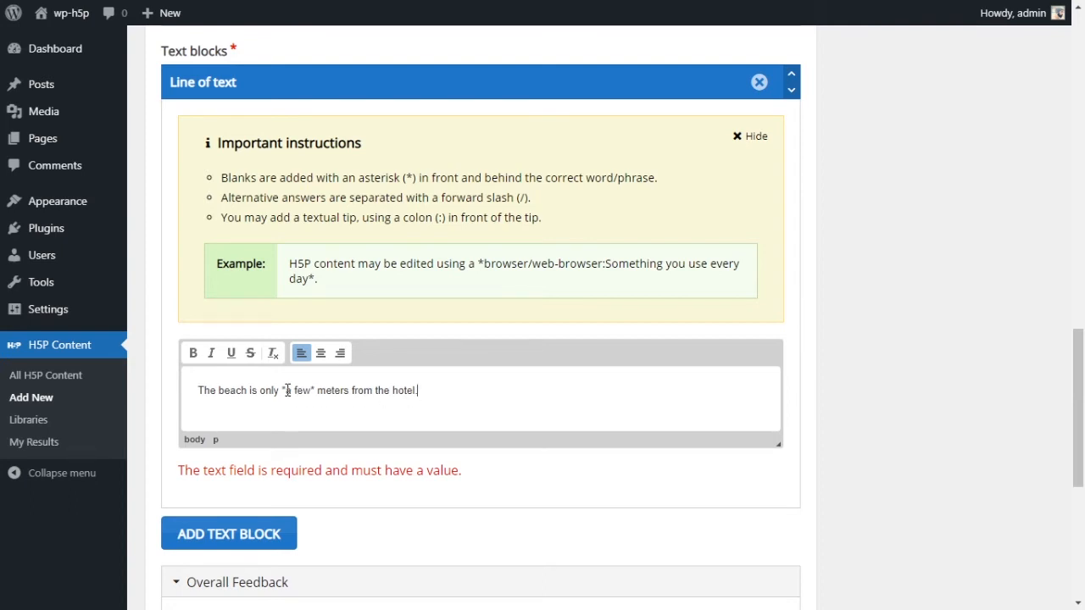
pyautogui.moveTo(288, 390); pyautogui.dragTo(316, 390)
pyautogui.click(481, 410)
# Step: Add a second text block to the question and delete it while still empty
pyautogui.scroll(-4, 458, 411)
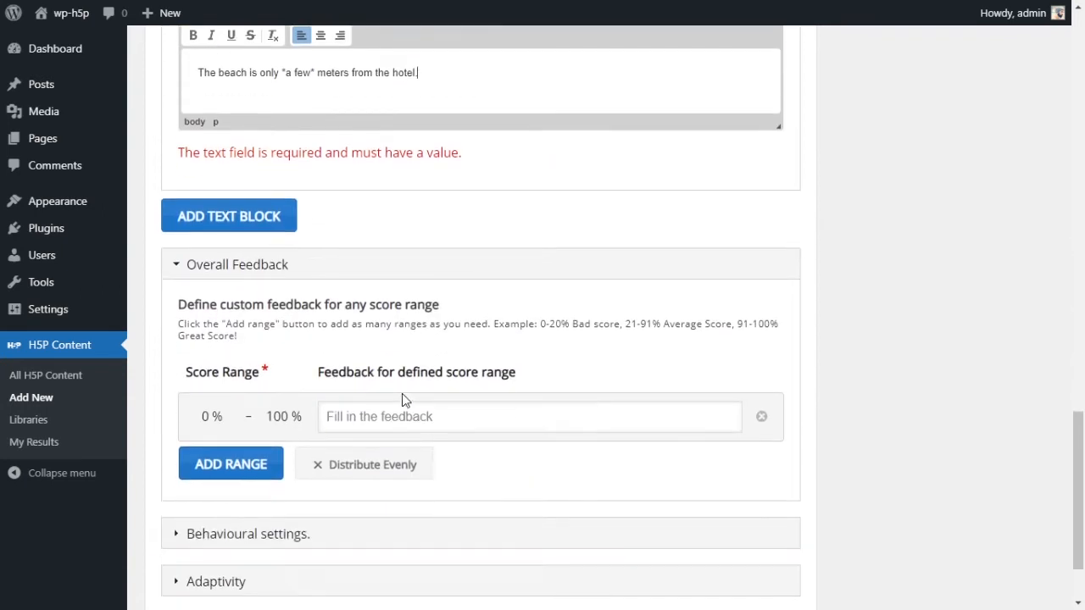
pyautogui.scroll(2, 382, 373)
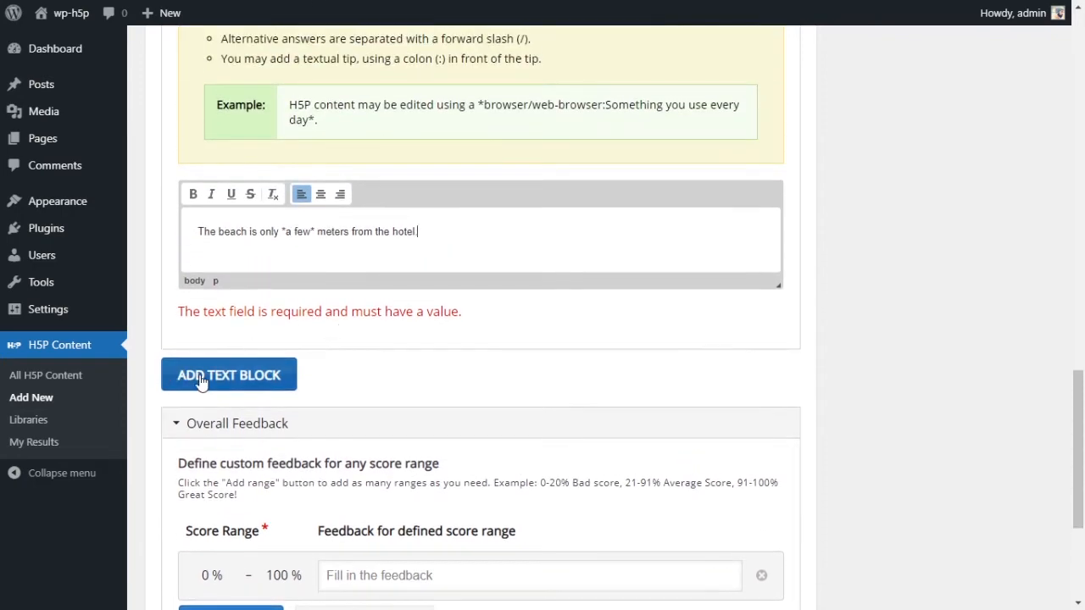
pyautogui.click(229, 376)
pyautogui.click(364, 445)
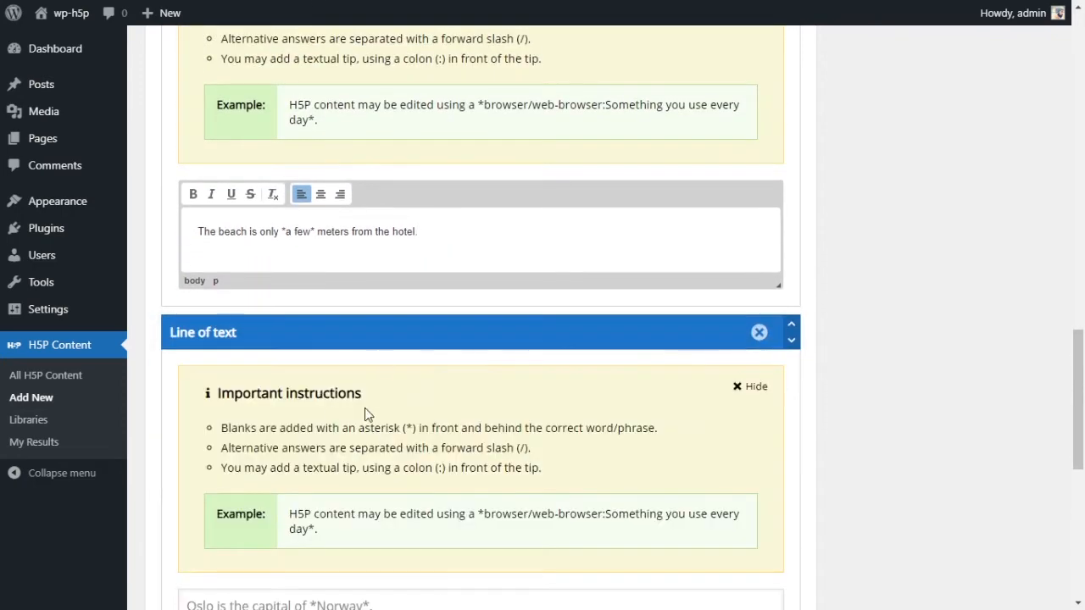
pyautogui.scroll(-3, 586, 472)
pyautogui.scroll(6, 642, 451)
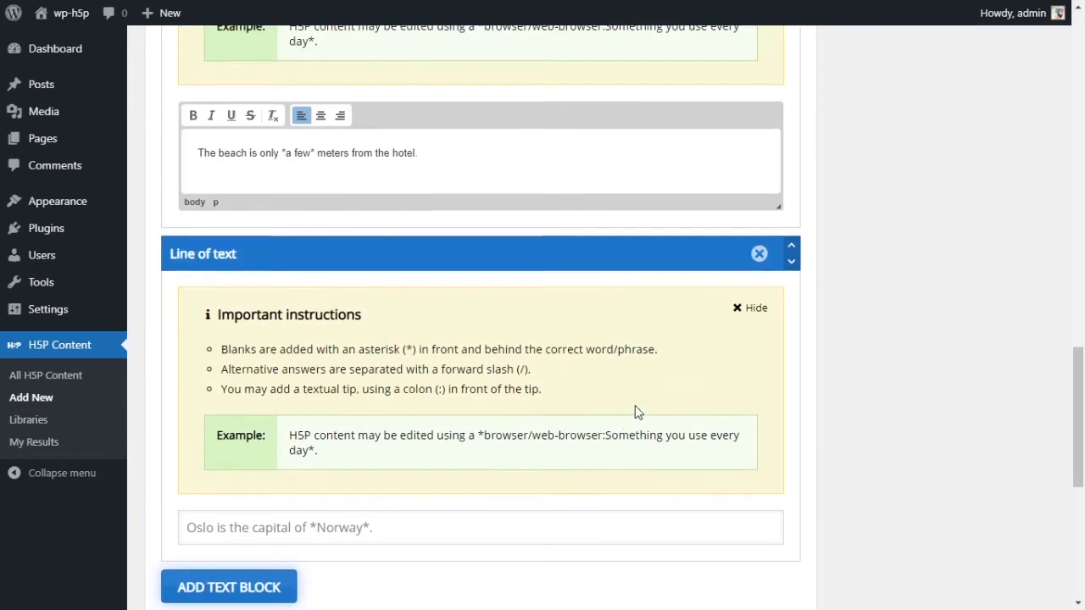
pyautogui.scroll(-4, 576, 305)
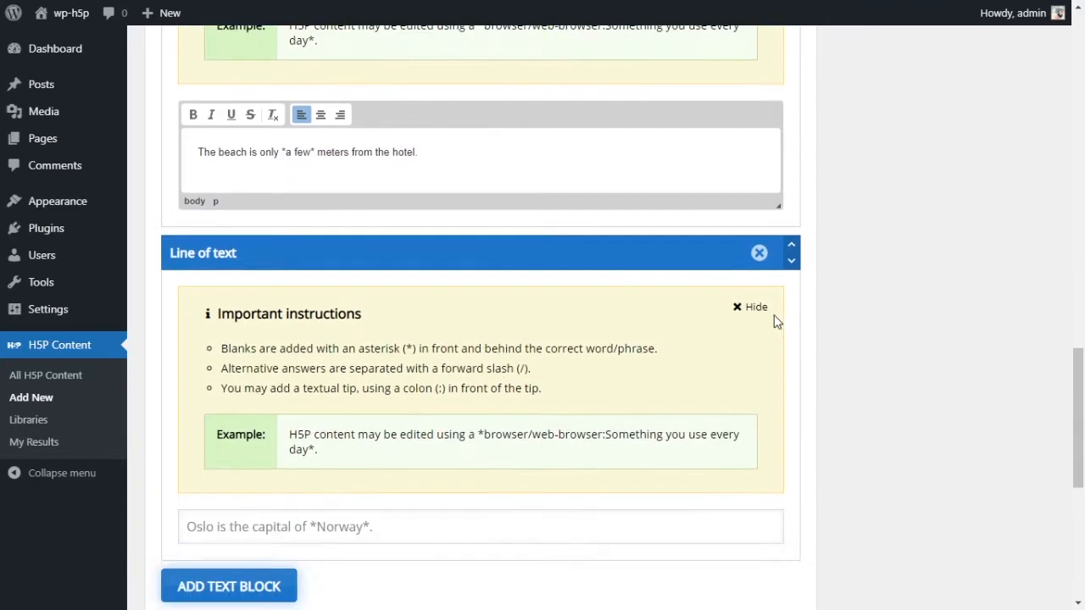
pyautogui.click(759, 253)
pyautogui.click(559, 378)
# Step: Turn off case sensitivity in the question's behavioural settings
pyautogui.scroll(-2, 496, 360)
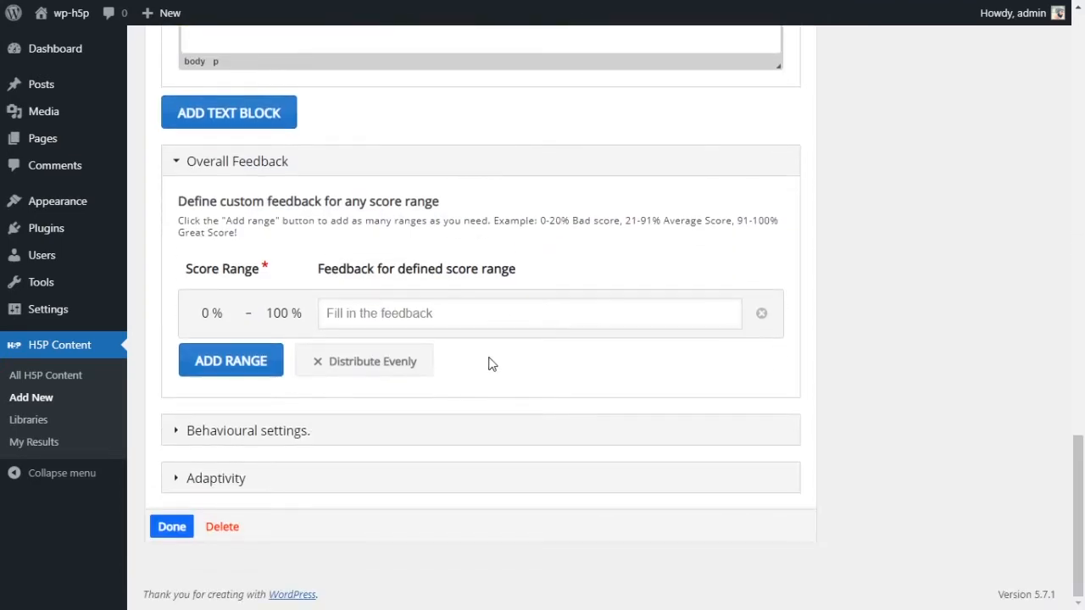
pyautogui.click(258, 433)
pyautogui.scroll(-2, 424, 433)
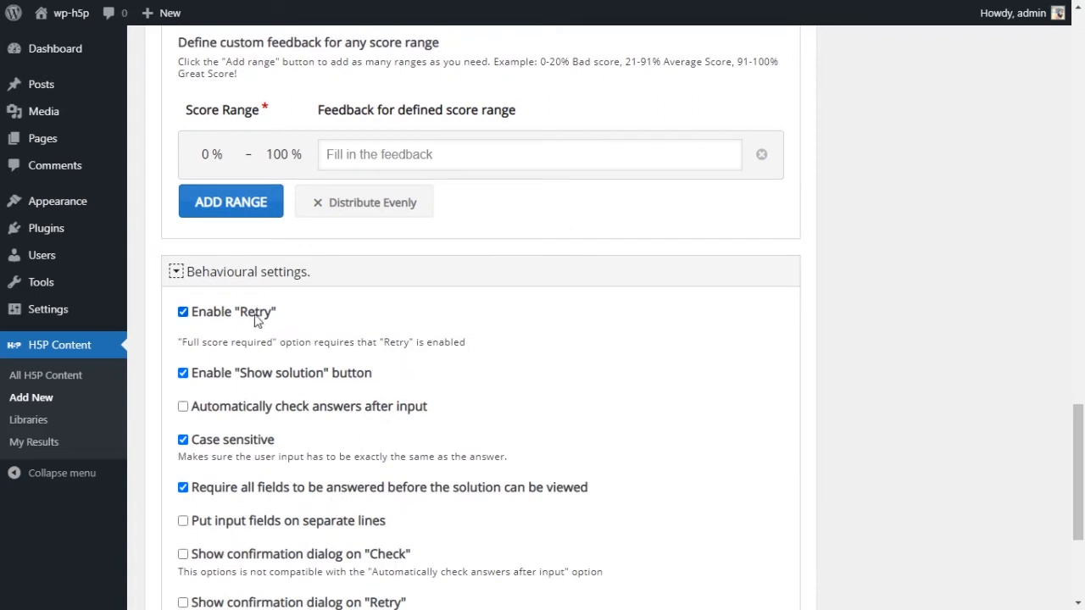
pyautogui.scroll(-1, 275, 437)
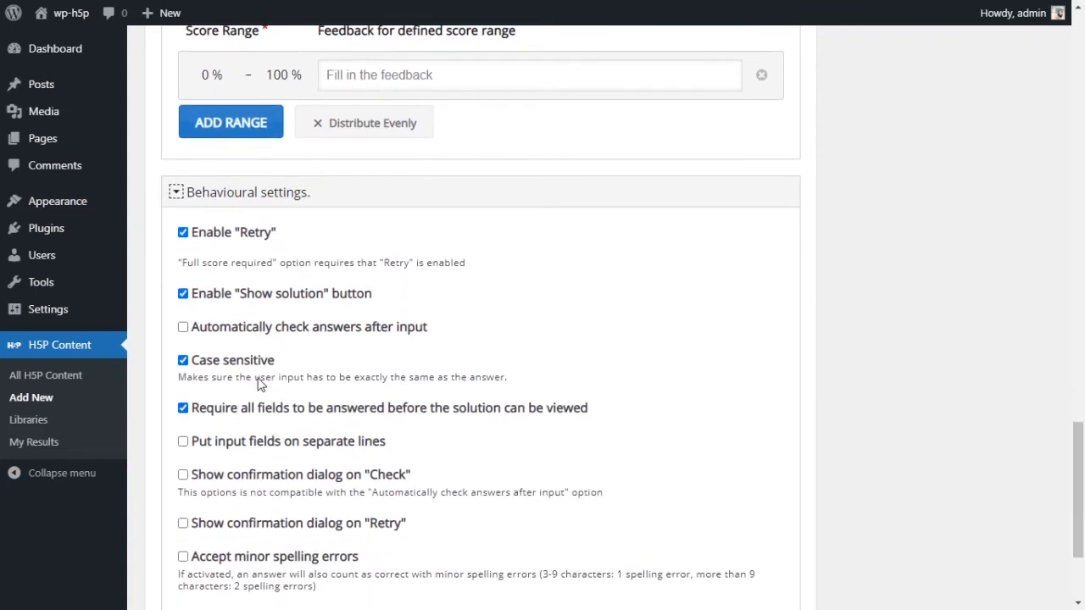
pyautogui.click(255, 365)
pyautogui.scroll(-1, 398, 386)
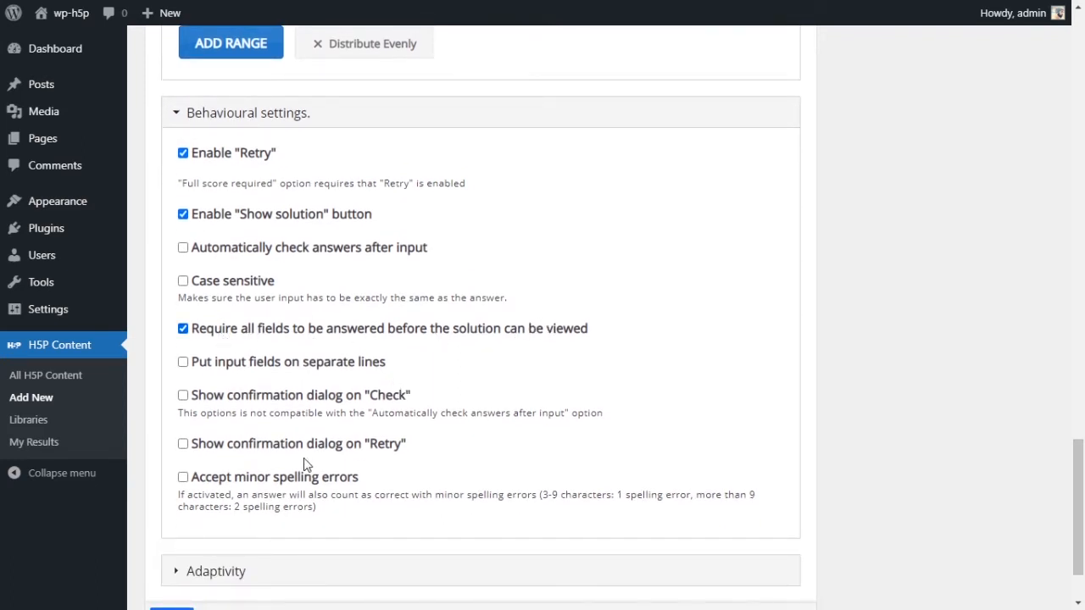
pyautogui.scroll(-1, 438, 325)
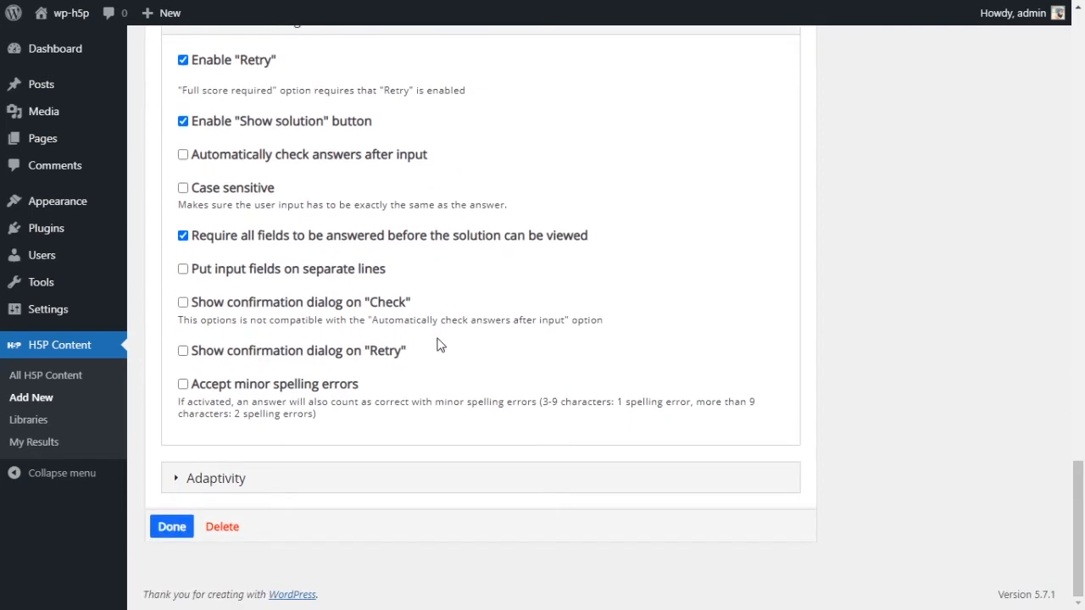
# Step: Review the Fill in the Blanks settings from the display options to the behavioural settings
pyautogui.scroll(10, 438, 339)
pyautogui.scroll(3, 444, 336)
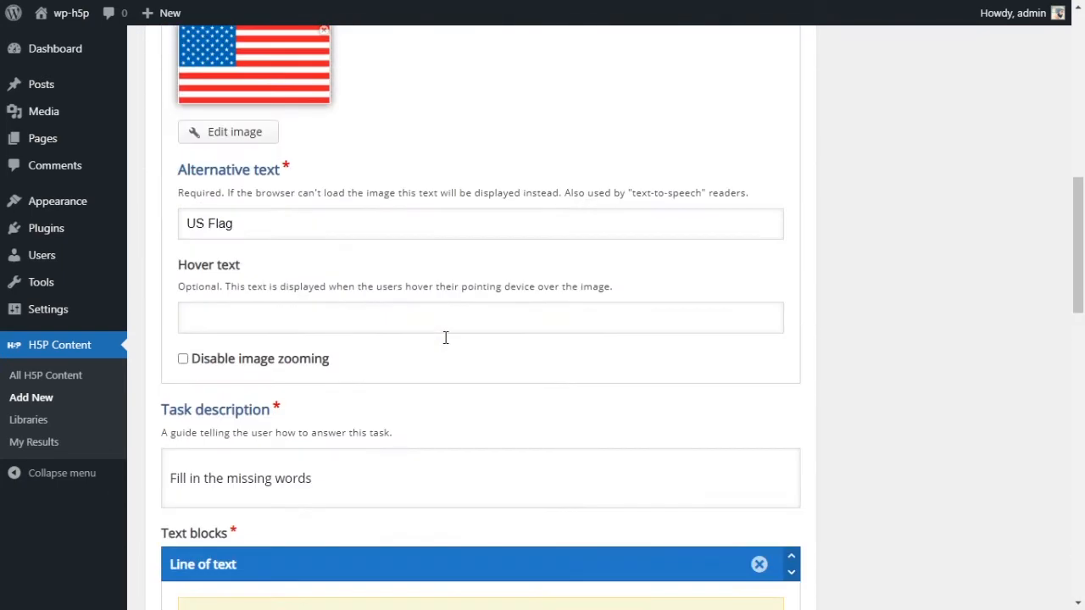
pyautogui.scroll(3, 444, 339)
pyautogui.scroll(3, 447, 344)
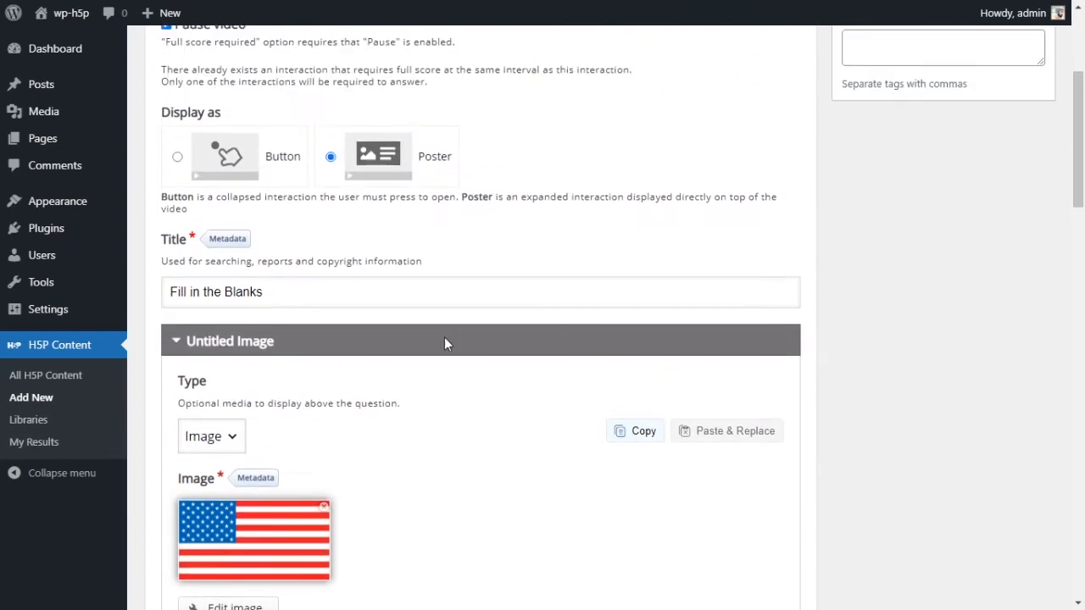
pyautogui.scroll(-1, 447, 343)
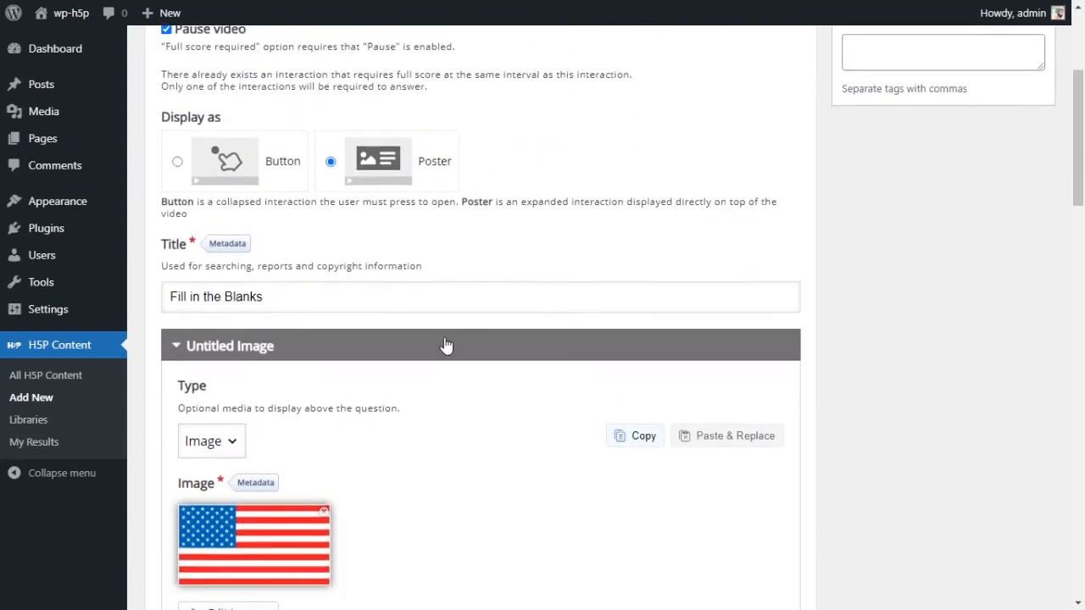
pyautogui.scroll(2, 447, 343)
pyautogui.scroll(-5, 447, 344)
pyautogui.scroll(-15, 445, 341)
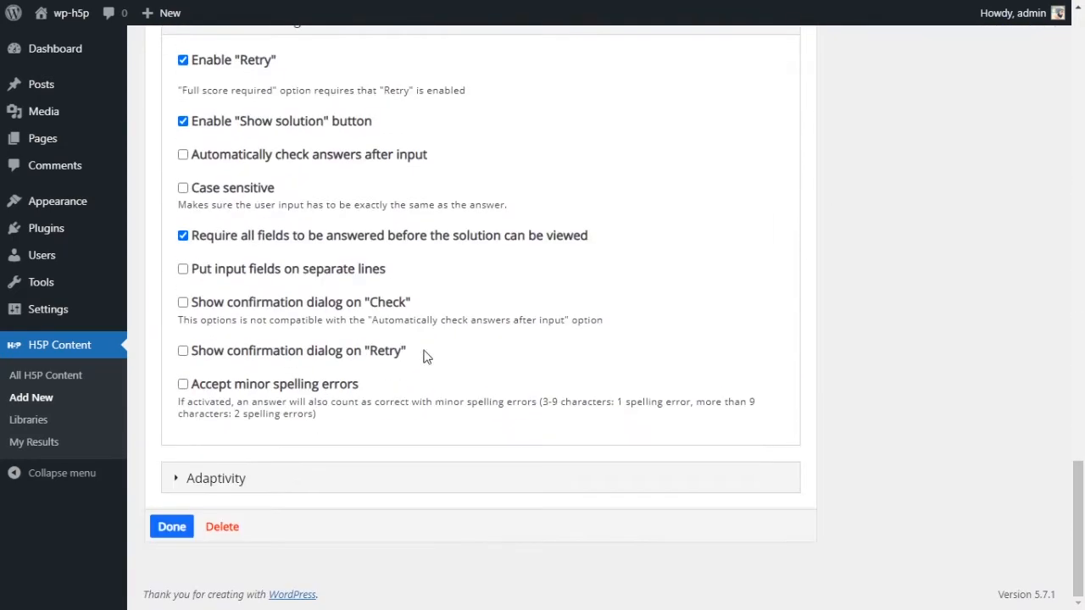
# Step: Save the Fill in the Blanks interaction and move its poster on the video to position 260, 40
pyautogui.click(170, 532)
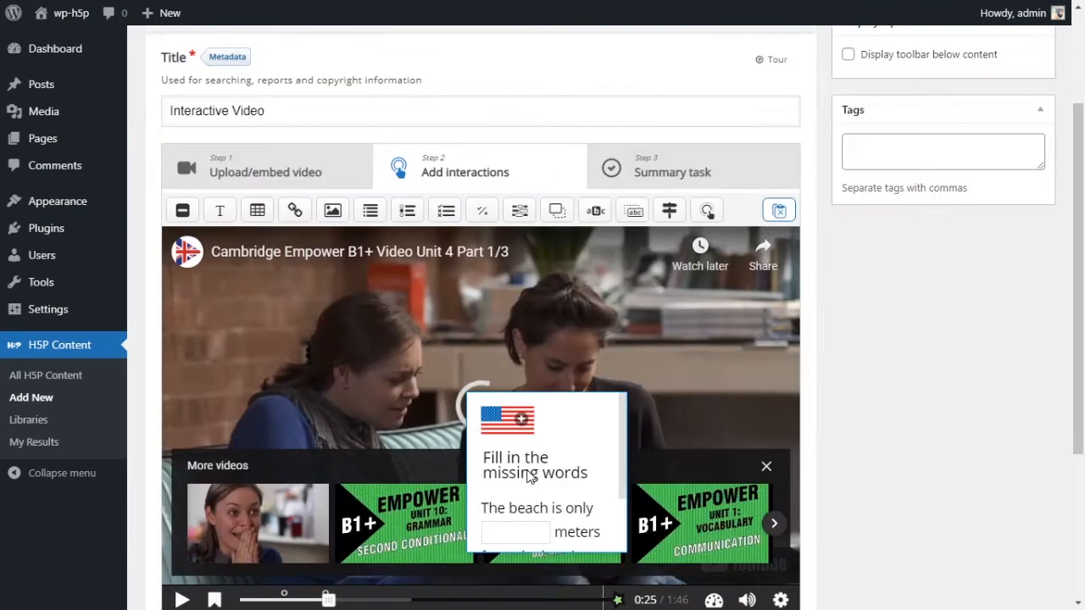
pyautogui.click(571, 417)
pyautogui.moveTo(572, 417); pyautogui.dragTo(540, 314)
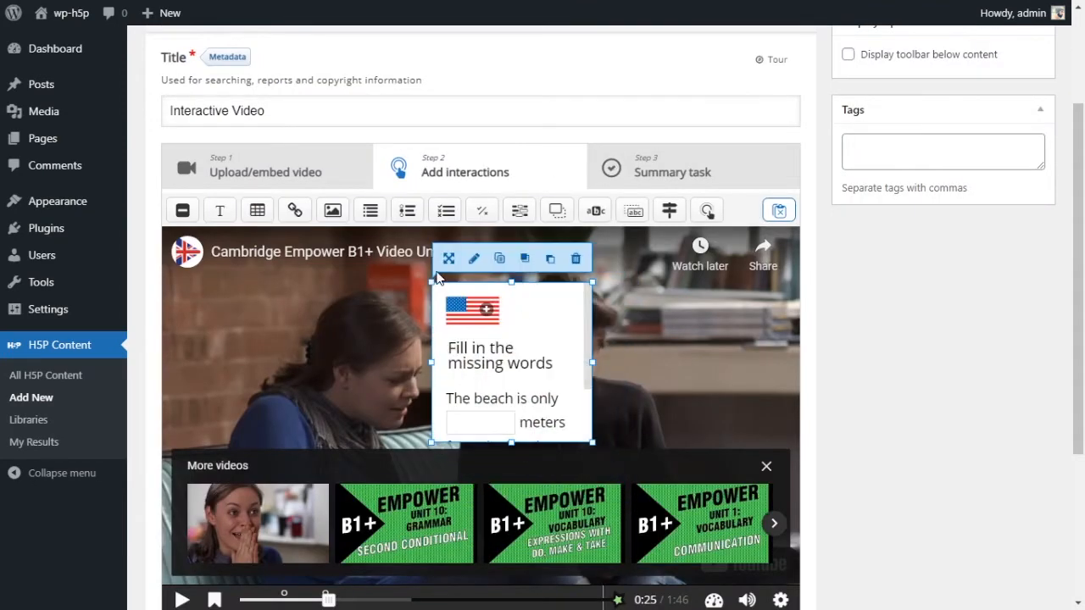
pyautogui.click(447, 269)
pyautogui.moveTo(552, 357); pyautogui.dragTo(486, 331)
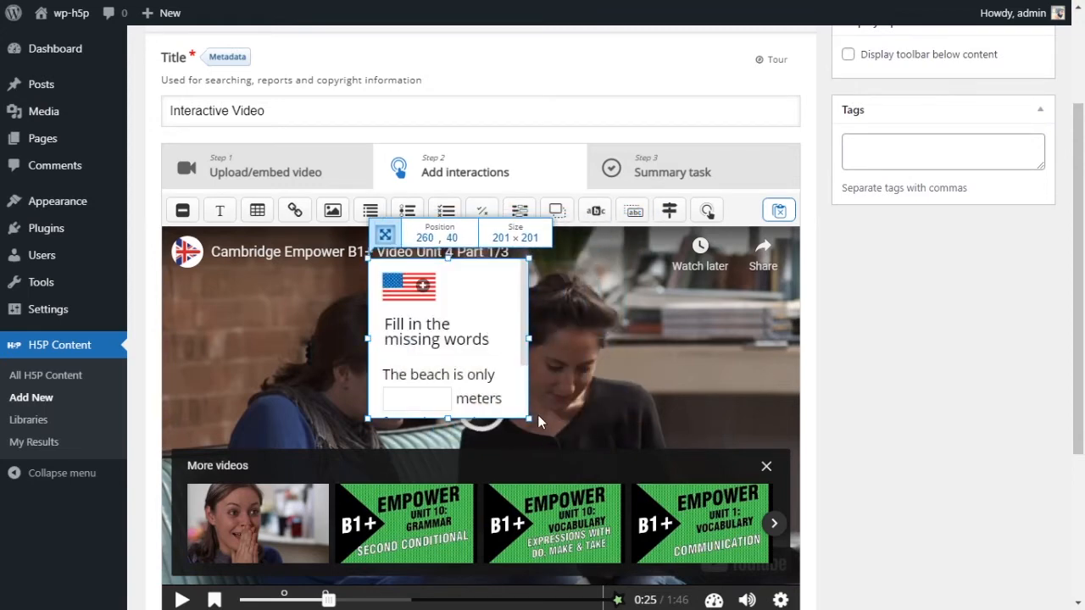
# Step: Enlarge the Fill in the Blanks poster to 580 × 330 and place it at position 110, 40
pyautogui.moveTo(533, 418); pyautogui.dragTo(531, 418)
pyautogui.moveTo(569, 436); pyautogui.dragTo(774, 490)
pyautogui.moveTo(670, 346); pyautogui.dragTo(543, 343)
pyautogui.moveTo(656, 487); pyautogui.dragTo(710, 521)
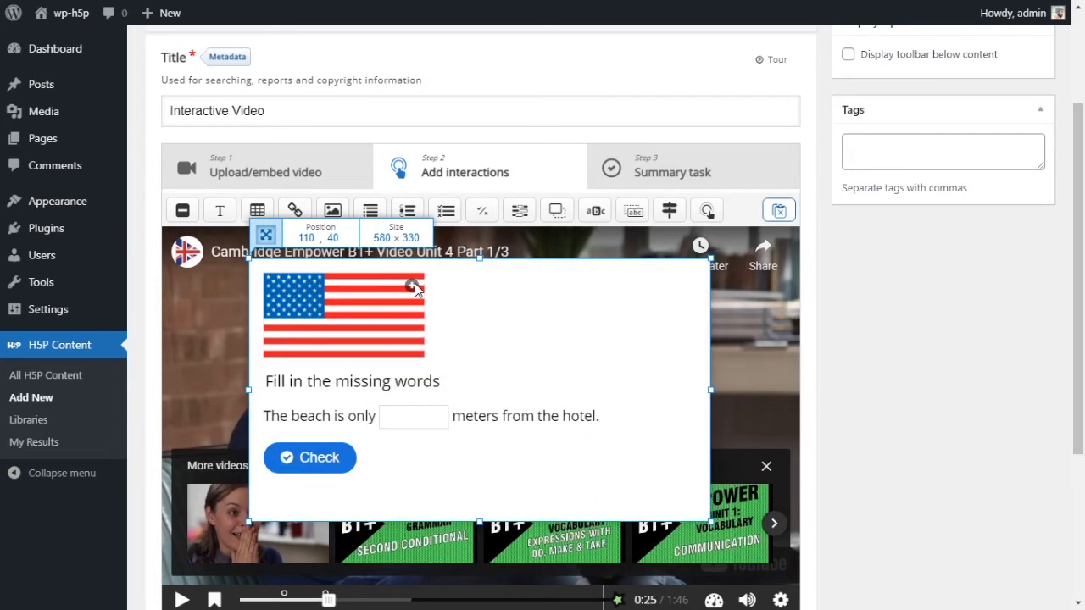
# Step: Try several placements of the Fill in the Blanks poster over the video, stopping at position 170, 20
pyautogui.moveTo(509, 312); pyautogui.dragTo(556, 302)
pyautogui.moveTo(460, 280); pyautogui.dragTo(428, 256)
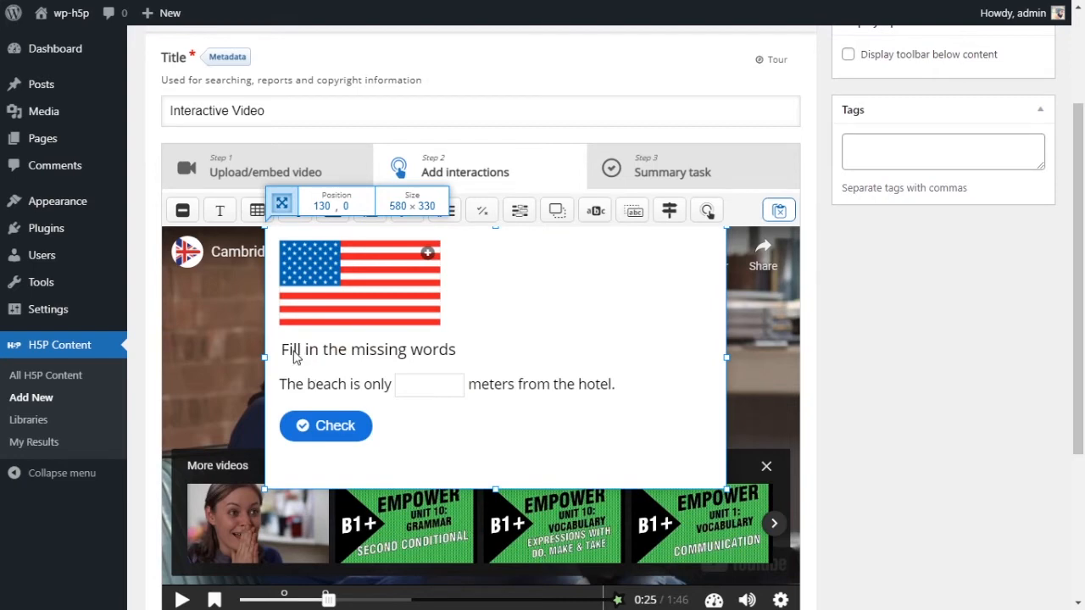
pyautogui.moveTo(294, 357); pyautogui.dragTo(270, 365)
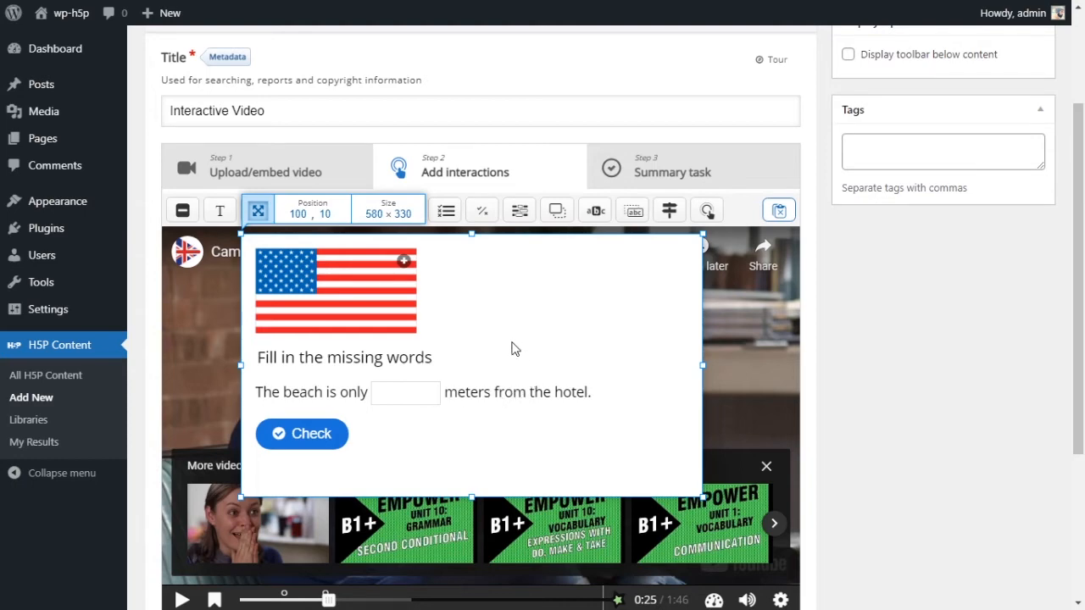
pyautogui.moveTo(512, 347); pyautogui.dragTo(567, 357)
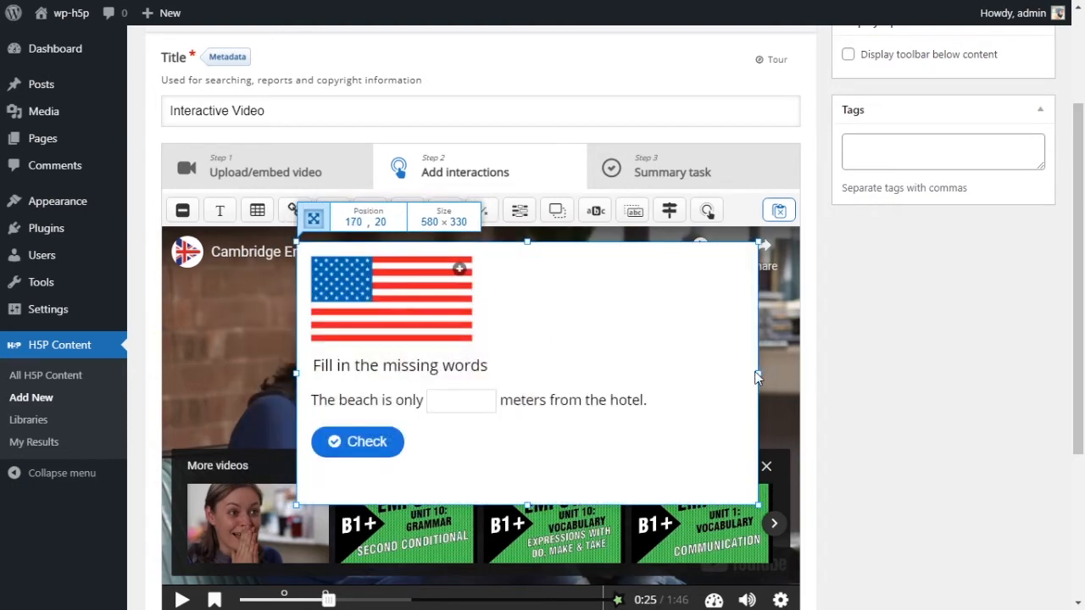
# Step: Shrink the Fill in the Blanks poster to 450 × 280 and move it to position 340, 30
pyautogui.moveTo(758, 373); pyautogui.dragTo(651, 375)
pyautogui.moveTo(478, 505); pyautogui.dragTo(490, 469)
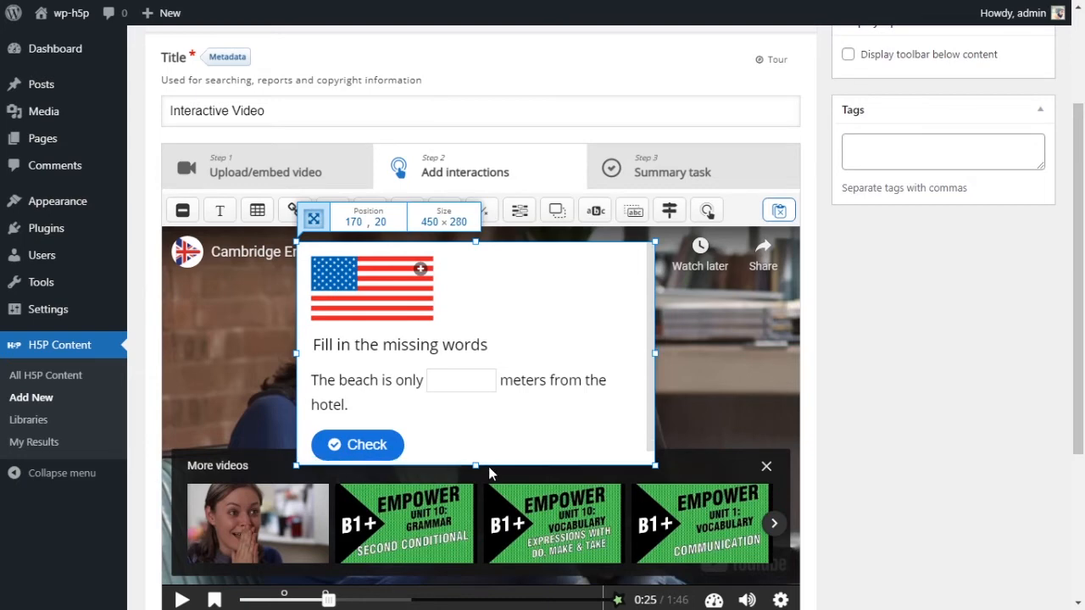
pyautogui.moveTo(541, 339); pyautogui.dragTo(690, 322)
pyautogui.scroll(-1, 431, 383)
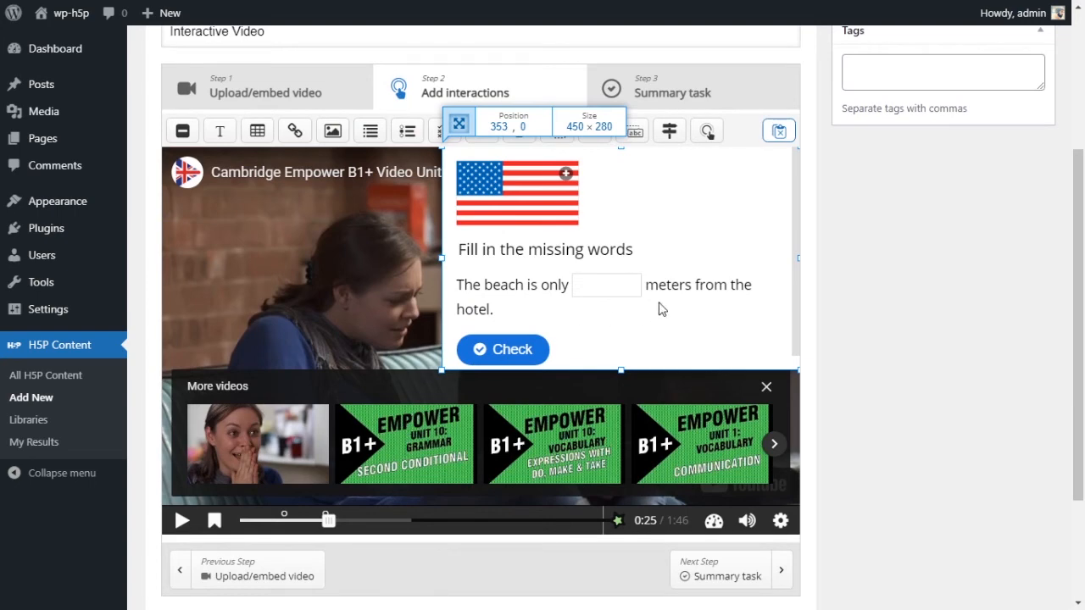
pyautogui.moveTo(646, 298); pyautogui.dragTo(636, 322)
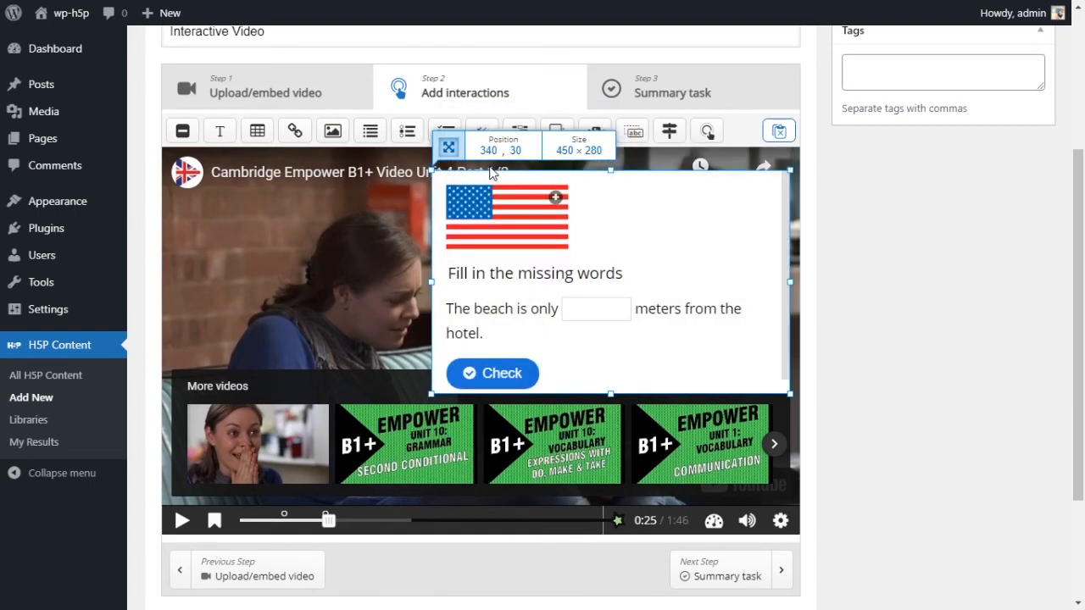
# Step: Play the video past the Fill in the Blanks question, pause it and set the playhead to 0:45
pyautogui.click(329, 520)
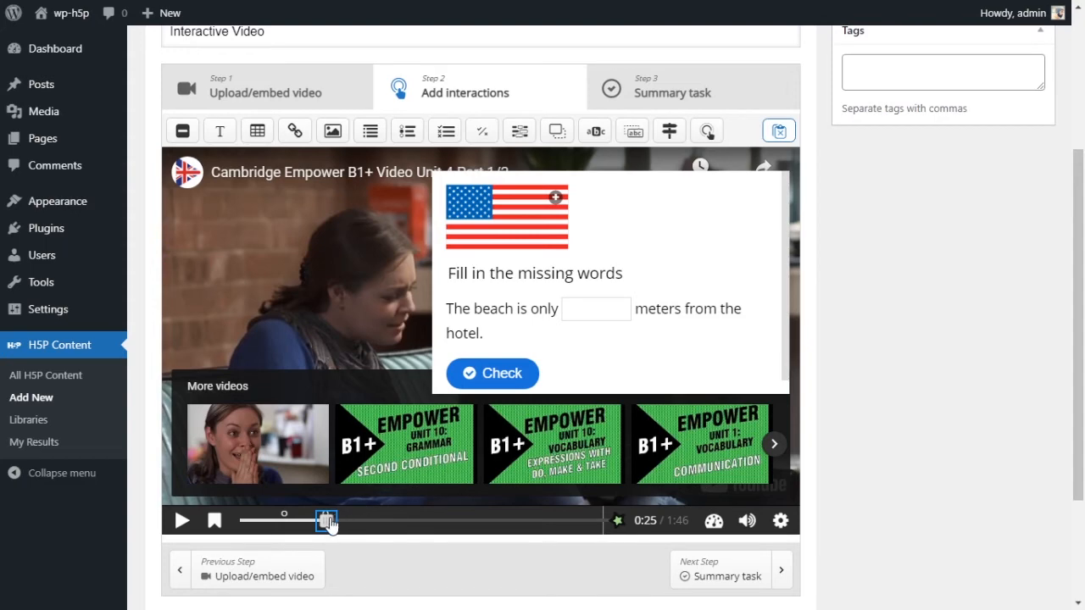
pyautogui.moveTo(329, 524); pyautogui.dragTo(353, 527)
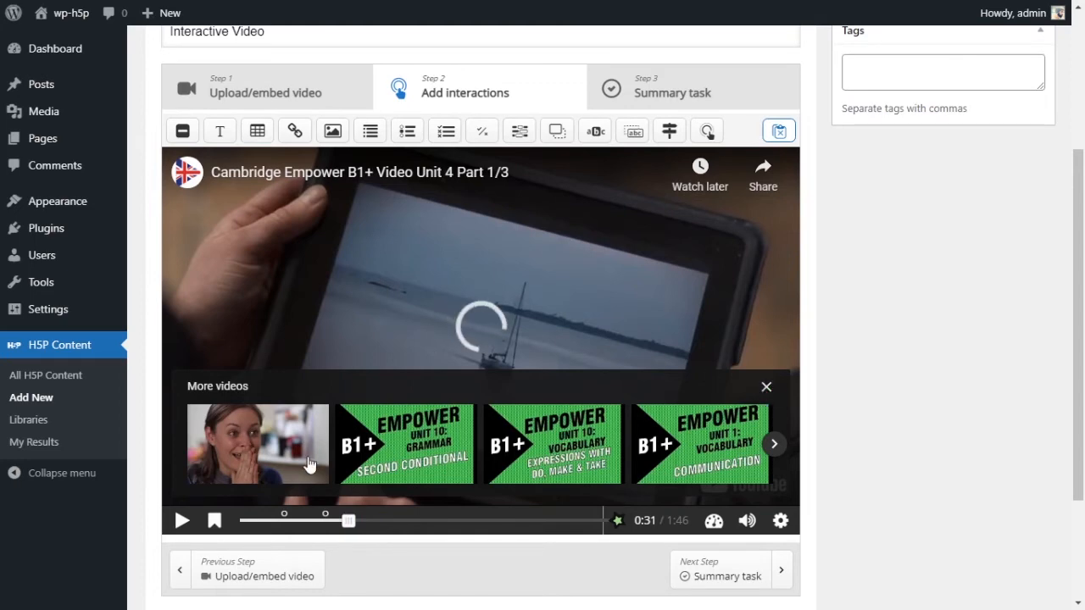
pyautogui.click(181, 523)
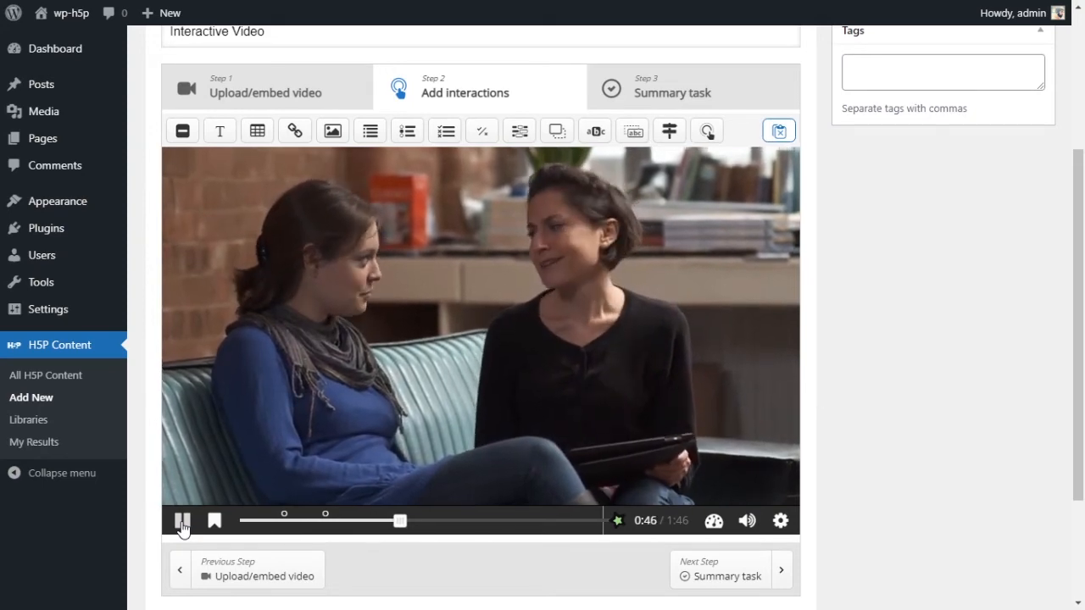
pyautogui.click(181, 521)
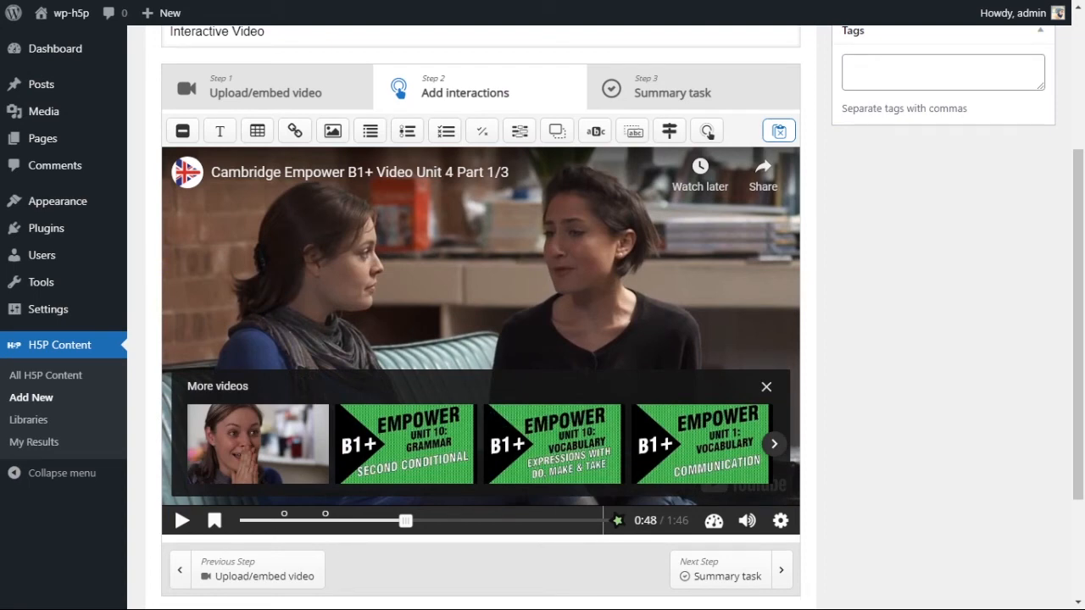
pyautogui.click(406, 520)
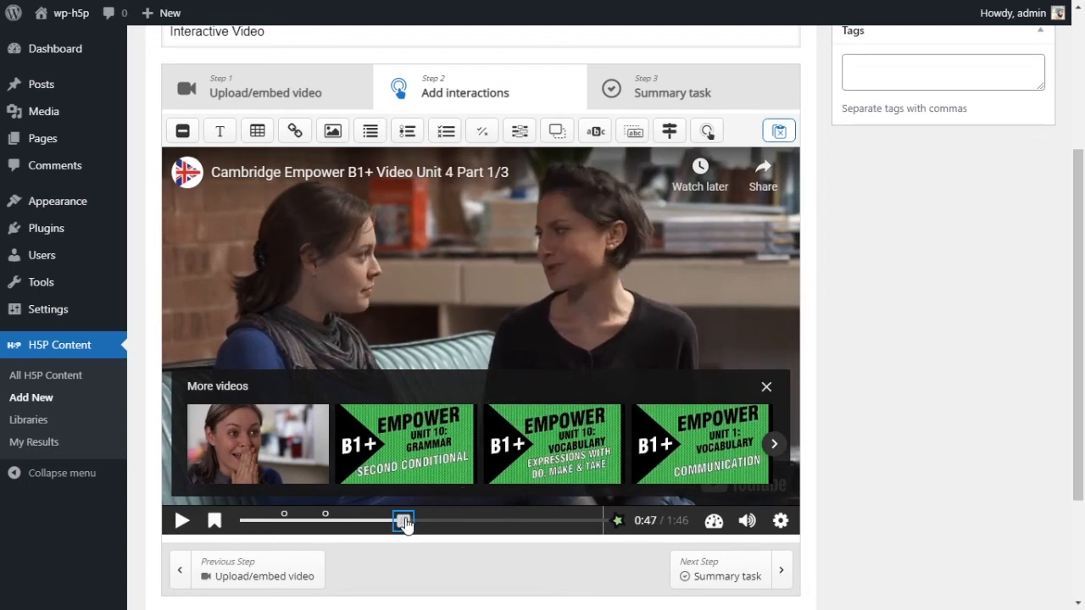
pyautogui.moveTo(406, 523); pyautogui.dragTo(399, 525)
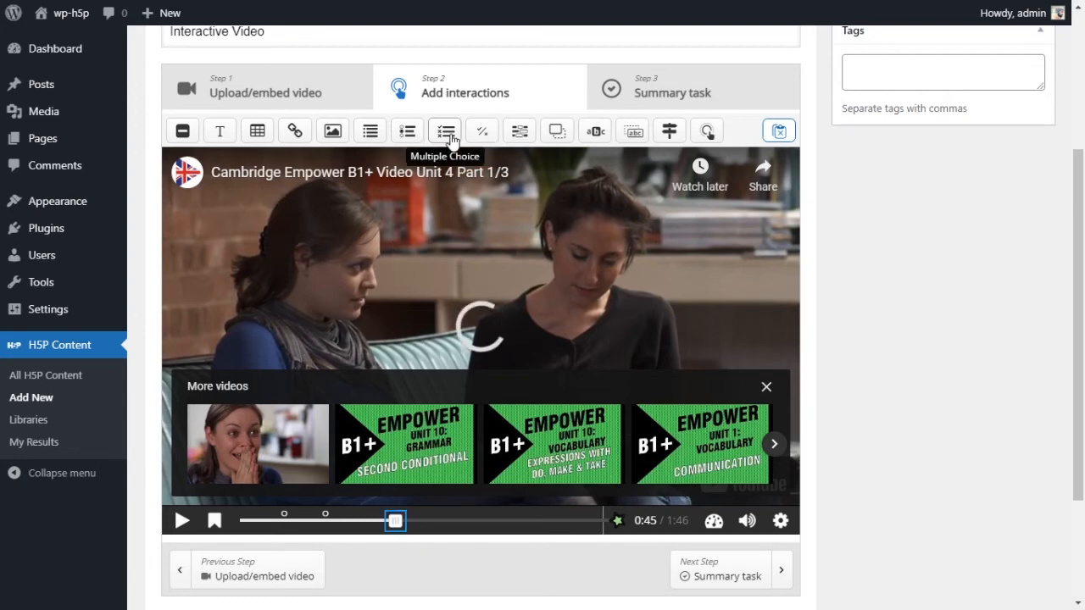
# Step: Add a True/False Question interaction to the video at 0:45 and look over its settings
pyautogui.click(496, 137)
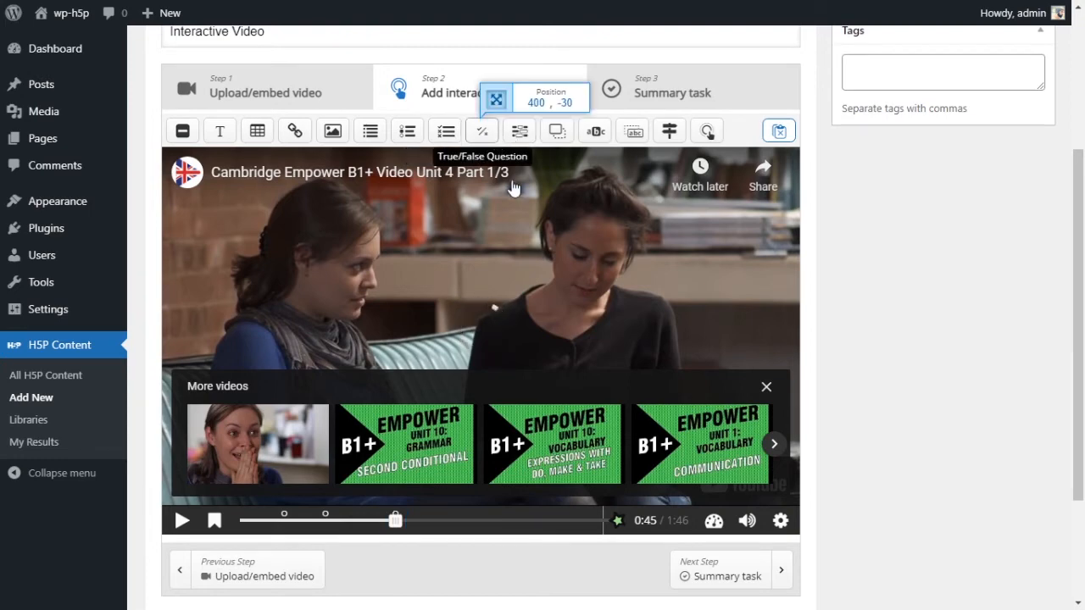
pyautogui.click(430, 262)
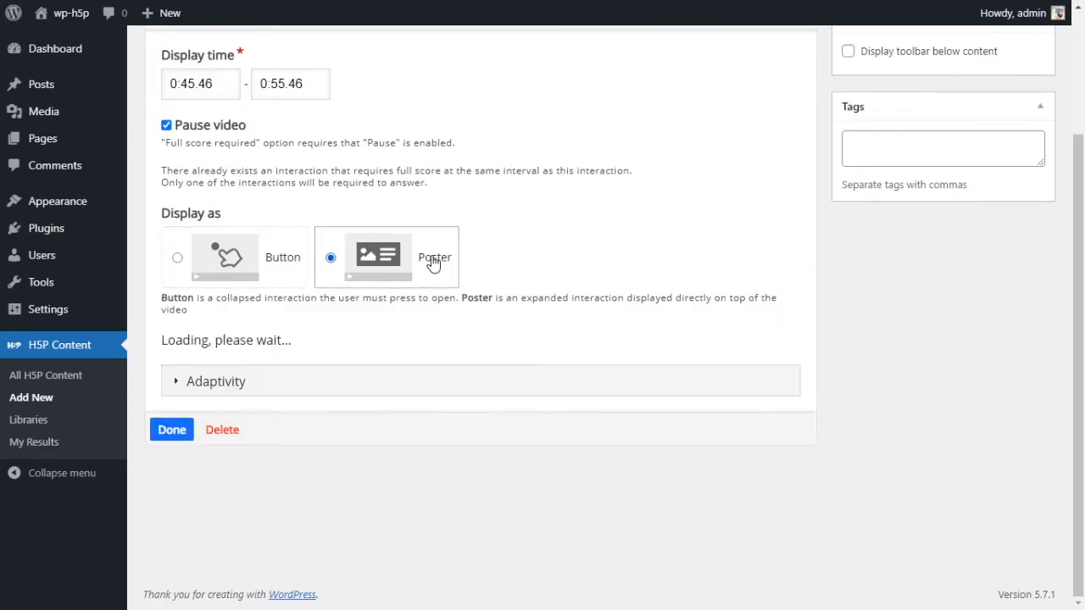
pyautogui.scroll(-1, 407, 314)
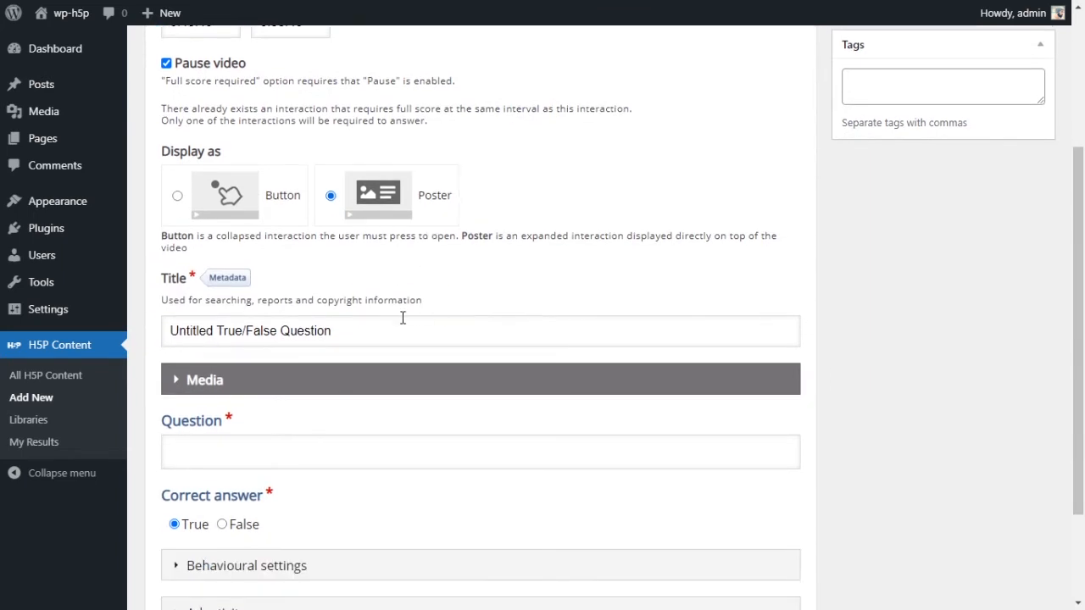
pyautogui.click(176, 382)
pyautogui.click(177, 381)
pyautogui.scroll(-2, 322, 383)
pyautogui.scroll(3, 332, 384)
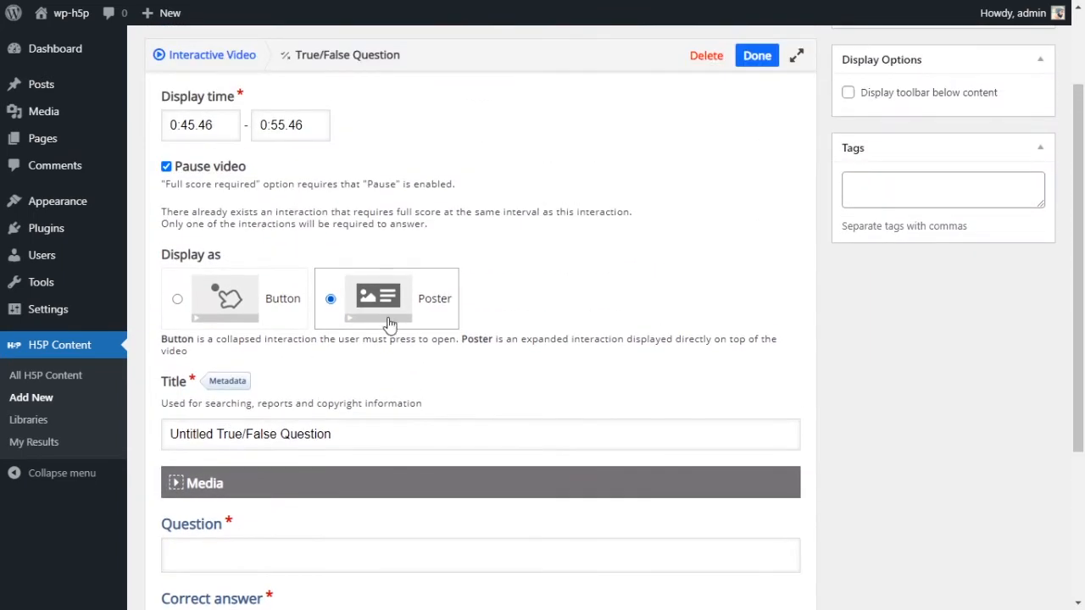
# Step: Try the Button display with its label field for the True/False Question and switch back to Poster
pyautogui.click(234, 305)
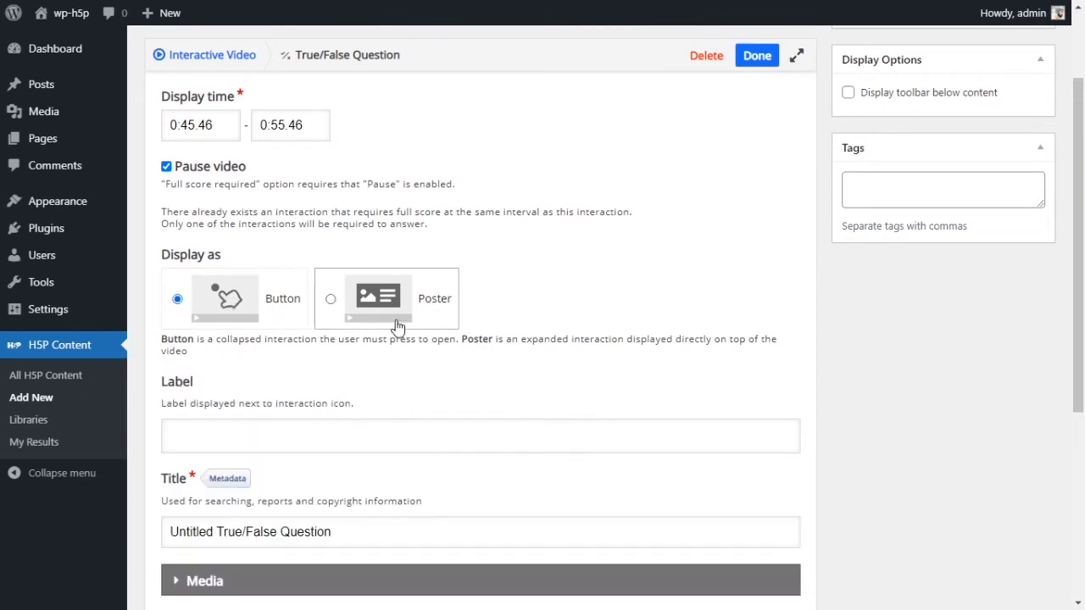
pyautogui.scroll(-2, 415, 327)
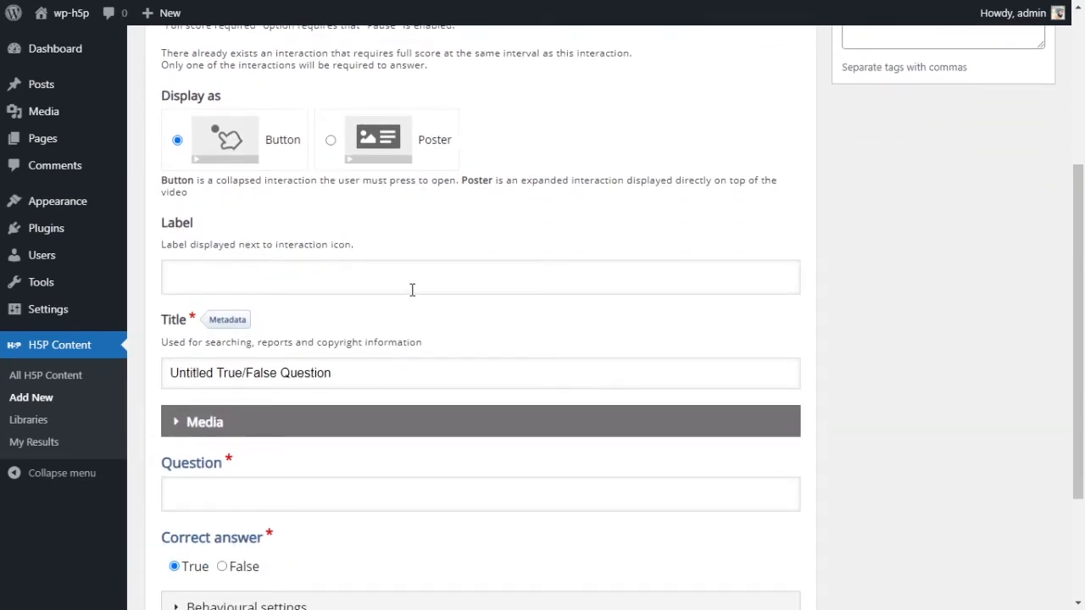
pyautogui.click(412, 290)
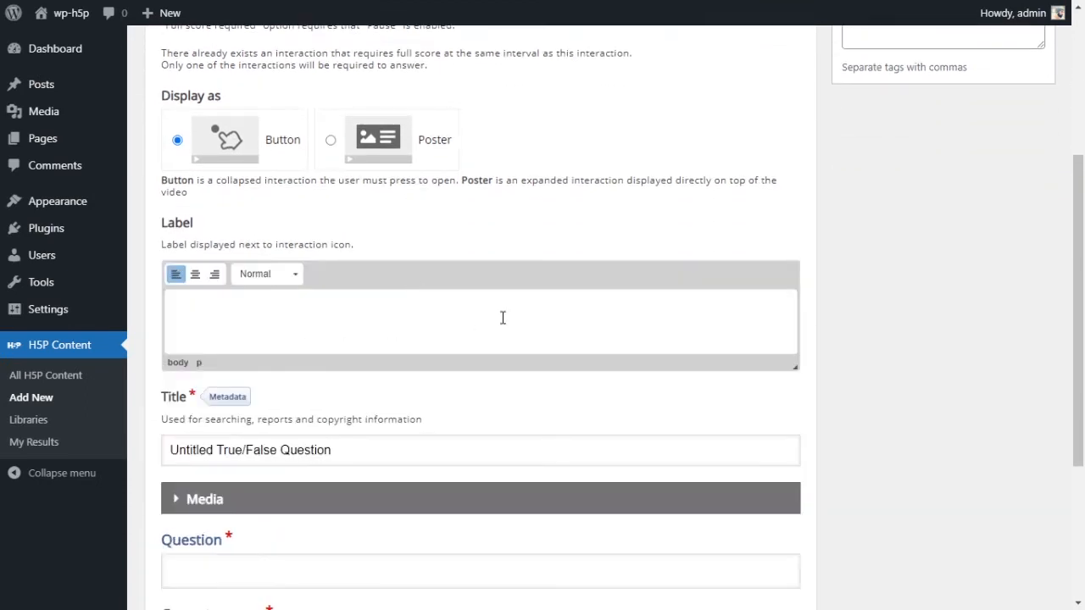
pyautogui.click(402, 129)
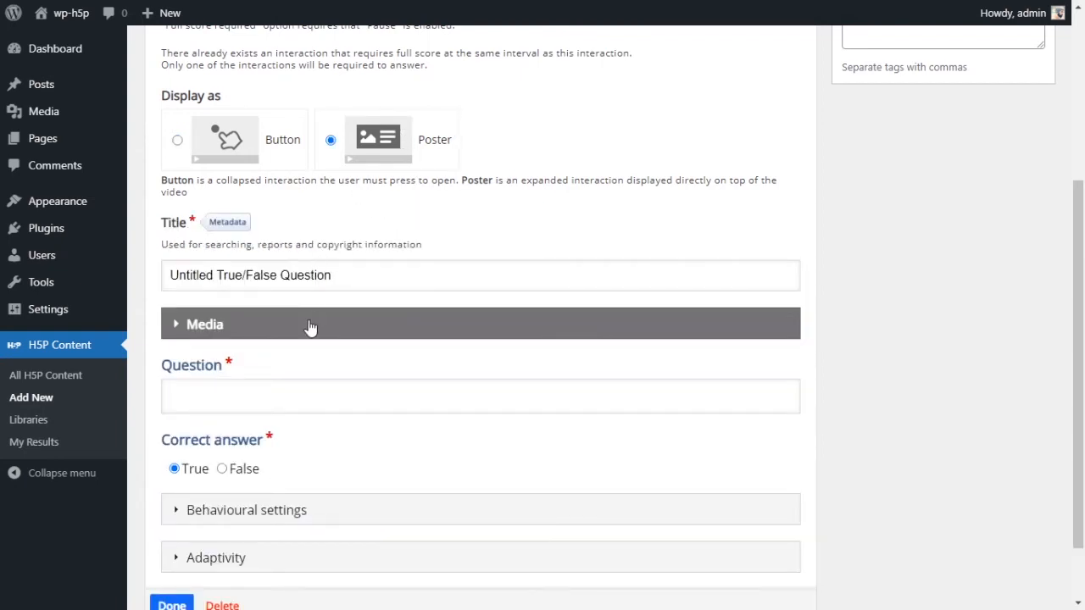
# Step: Set the True/False Question's media type to Image, look over the image options and collapse the media section
pyautogui.scroll(-1, 281, 339)
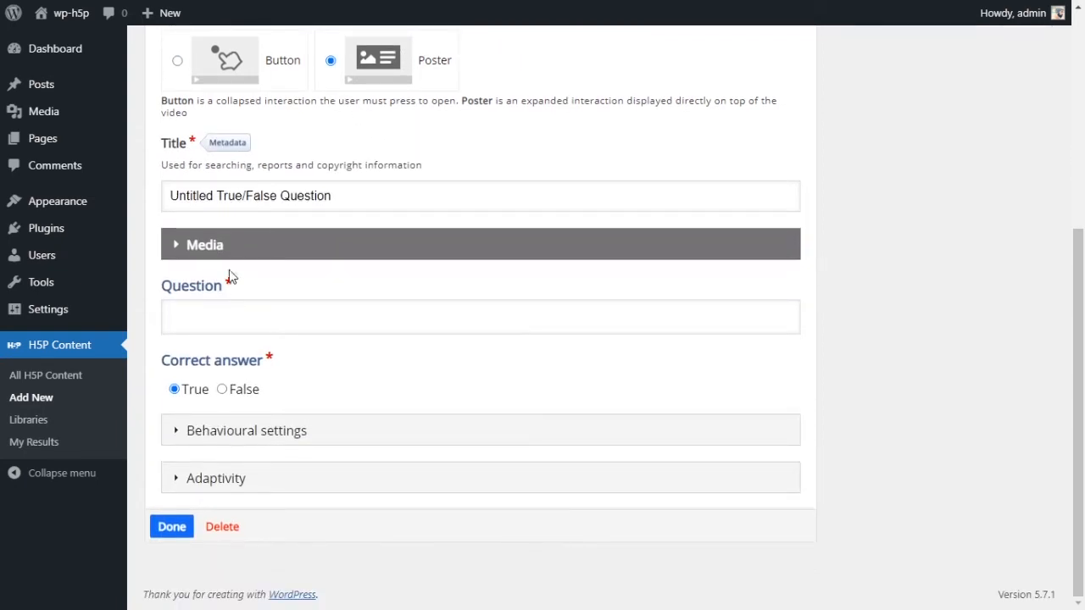
pyautogui.click(212, 432)
pyautogui.click(209, 437)
pyautogui.click(225, 246)
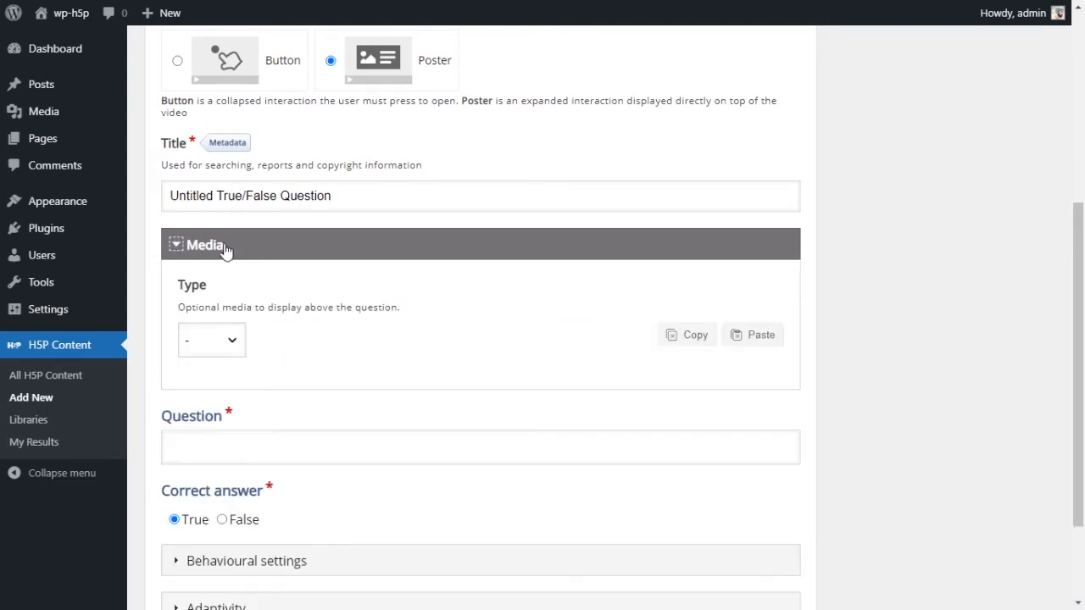
pyautogui.click(212, 351)
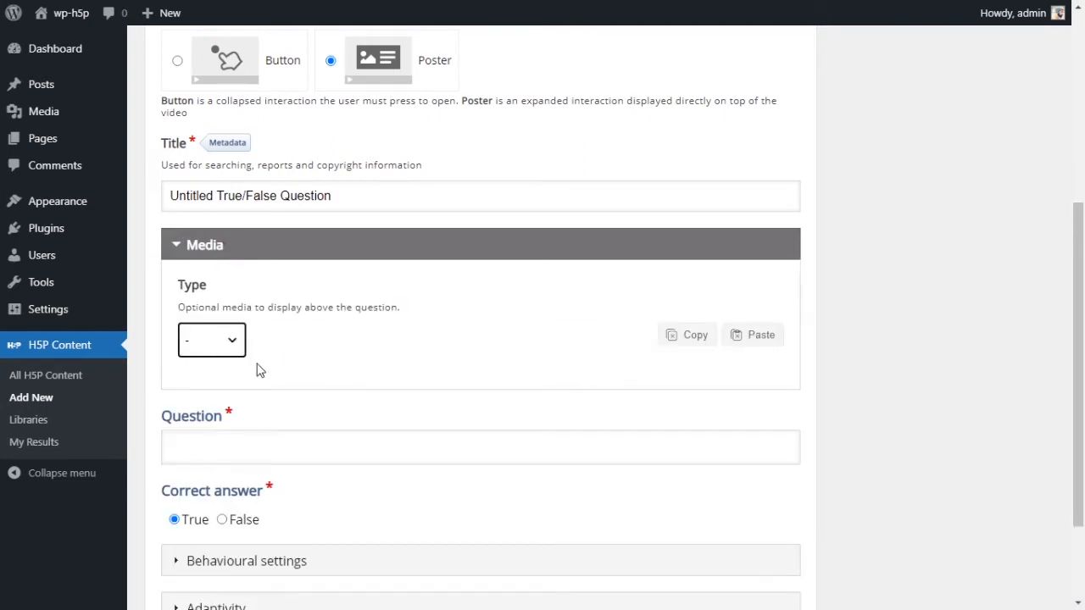
pyautogui.click(193, 392)
pyautogui.scroll(-2, 382, 371)
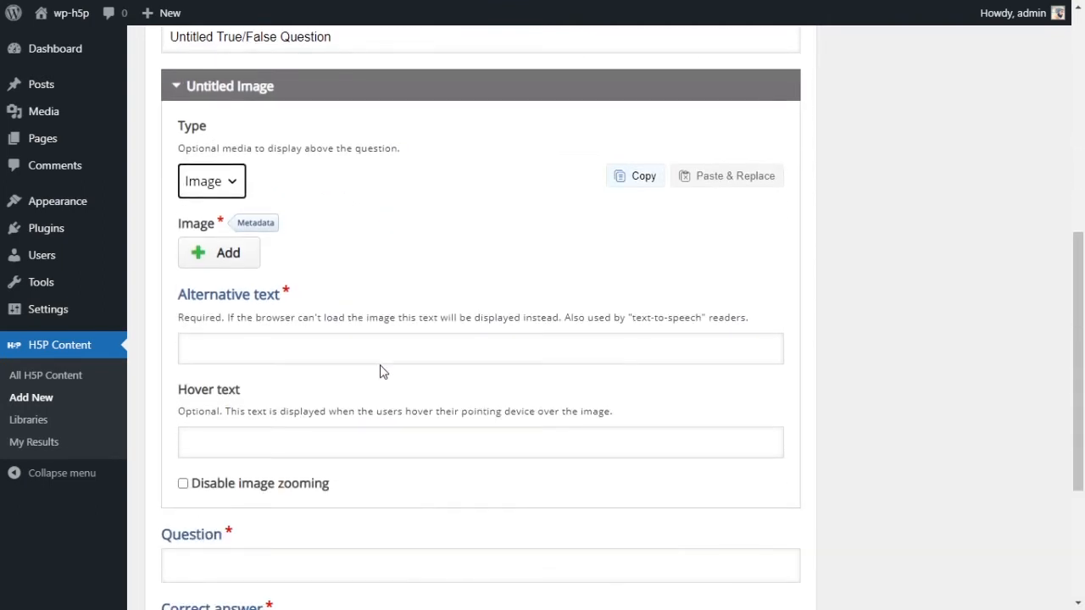
pyautogui.scroll(-2, 381, 372)
pyautogui.scroll(3, 381, 372)
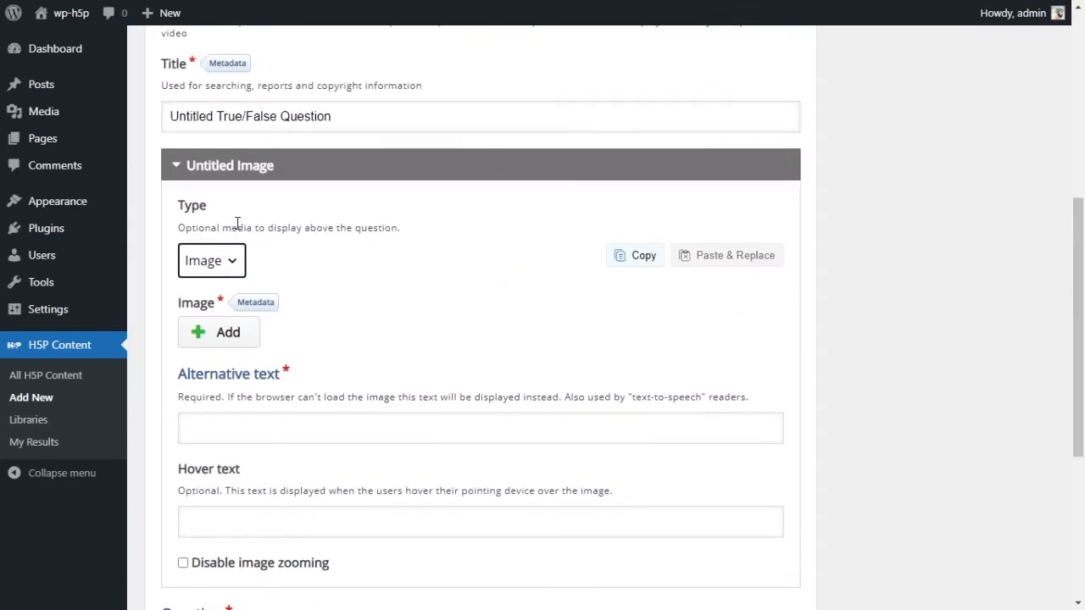
pyautogui.click(175, 166)
# Step: Display the True/False Question as a button and enter TF as its label
pyautogui.scroll(2, 306, 280)
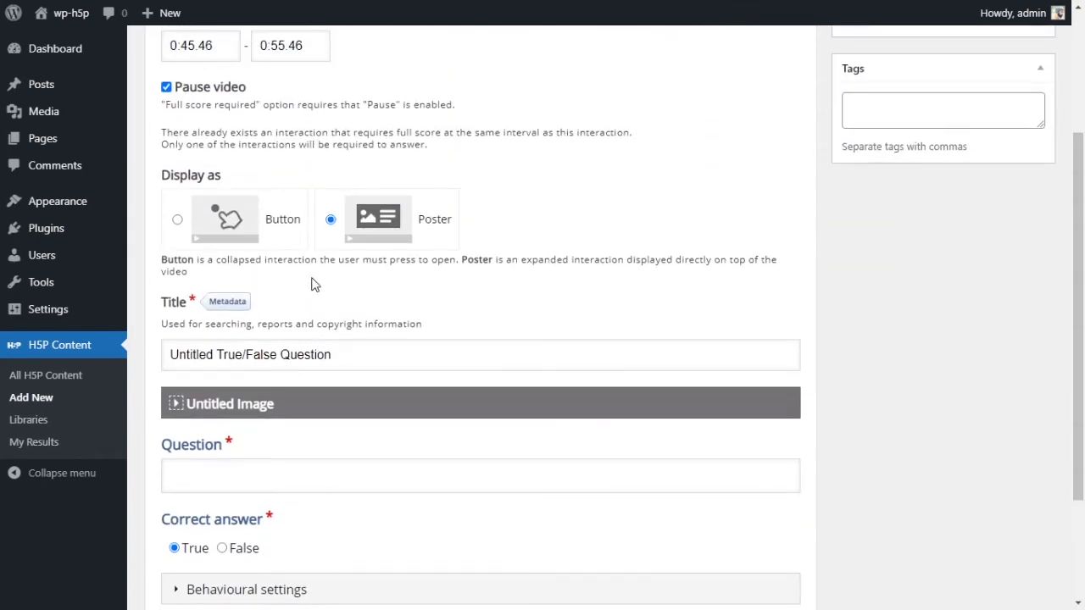
pyautogui.click(211, 213)
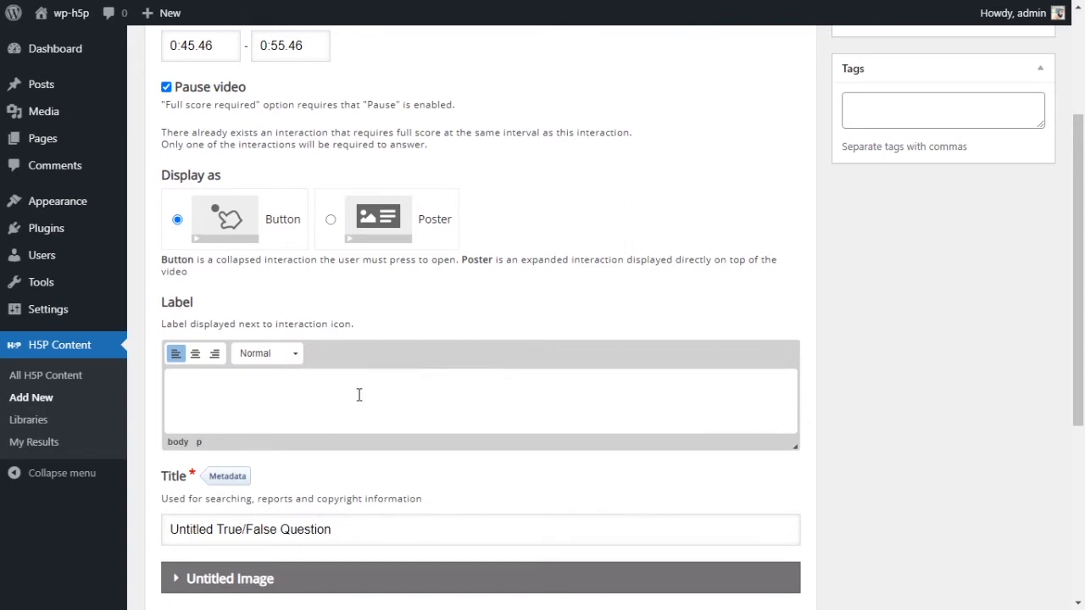
pyautogui.scroll(-1, 310, 337)
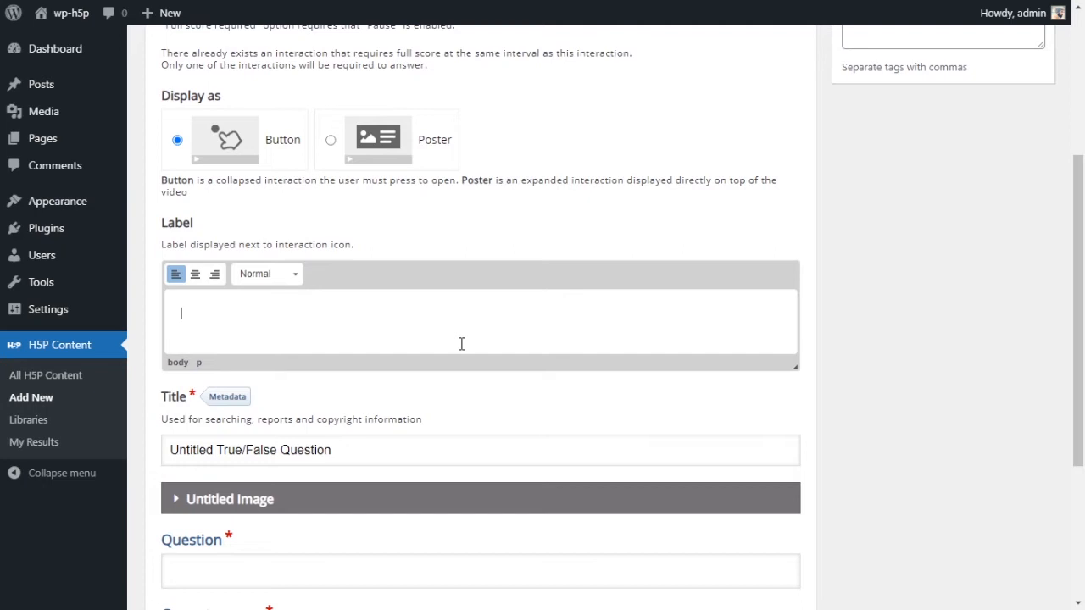
pyautogui.scroll(-2, 461, 344)
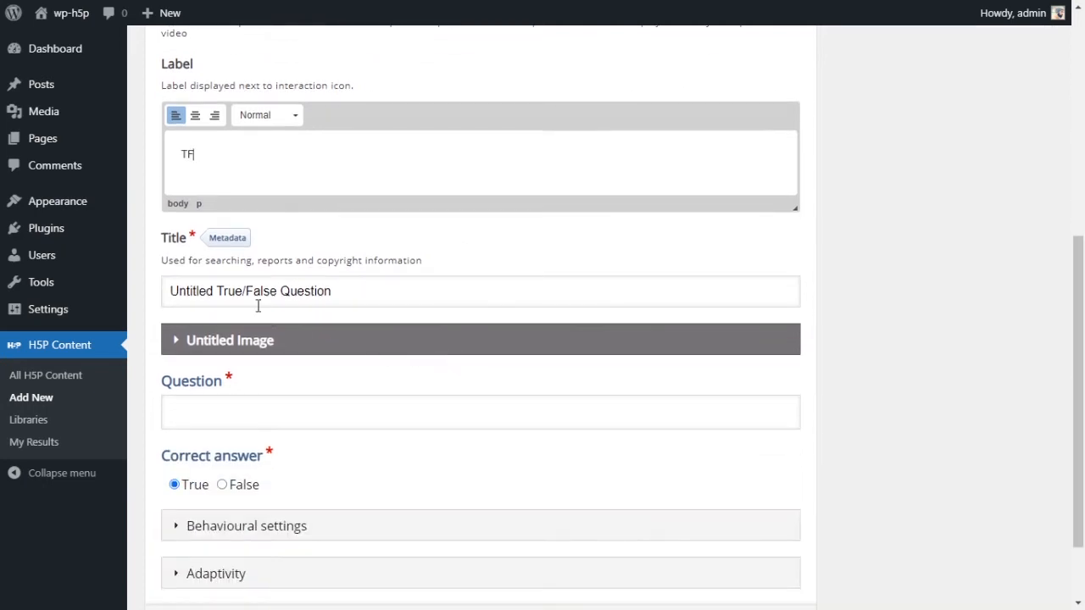
# Step: Change the interaction's title to "True/False Question"
pyautogui.moveTo(223, 291); pyautogui.dragTo(174, 281)
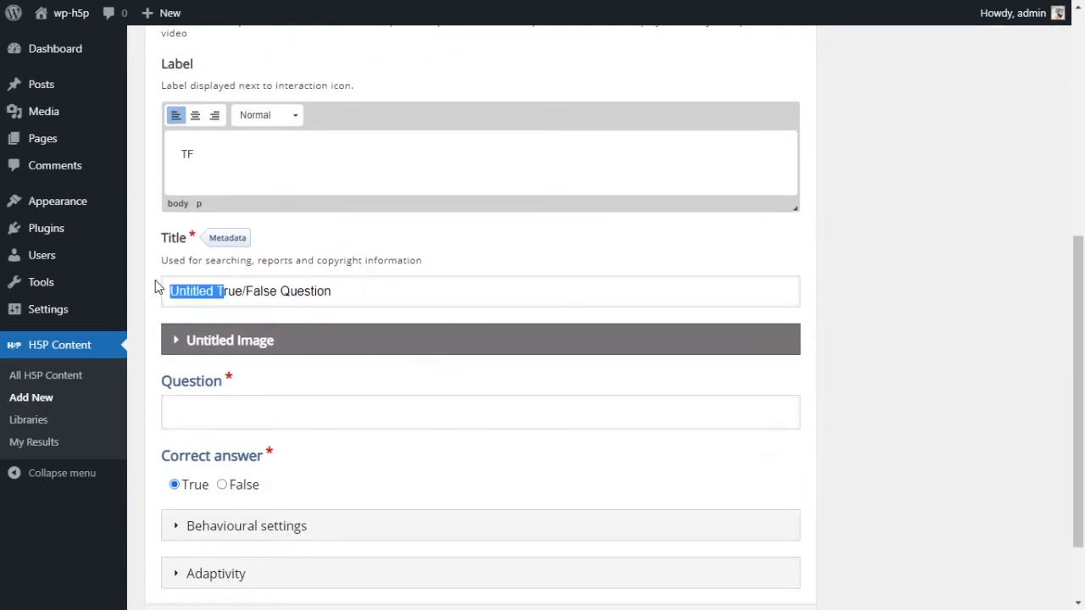
pyautogui.write('R')
pyautogui.press('BackSpace')
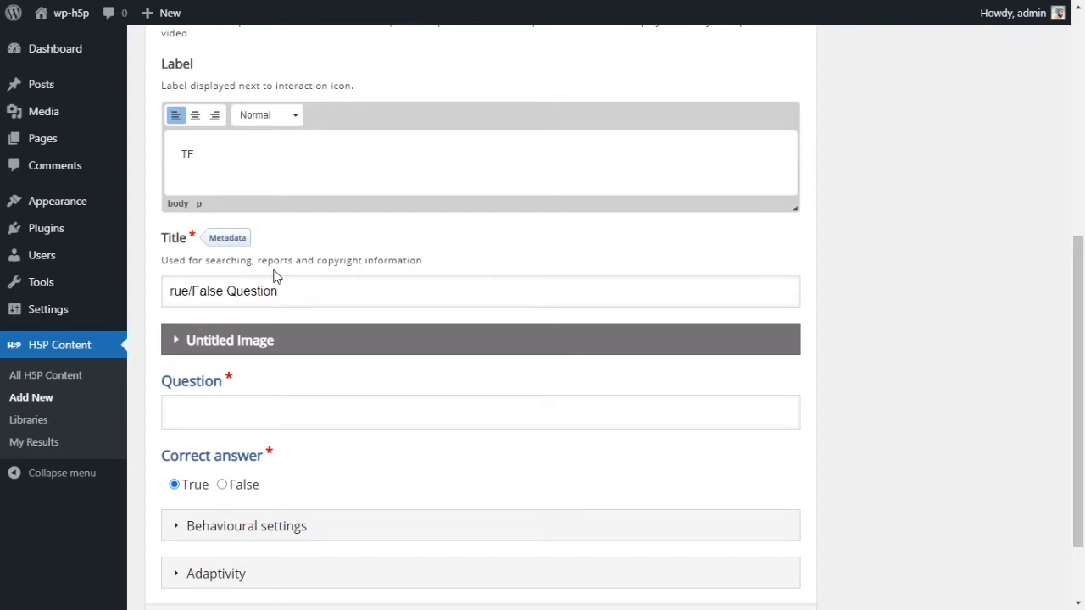
pyautogui.write('T')
pyautogui.scroll(-1, 338, 279)
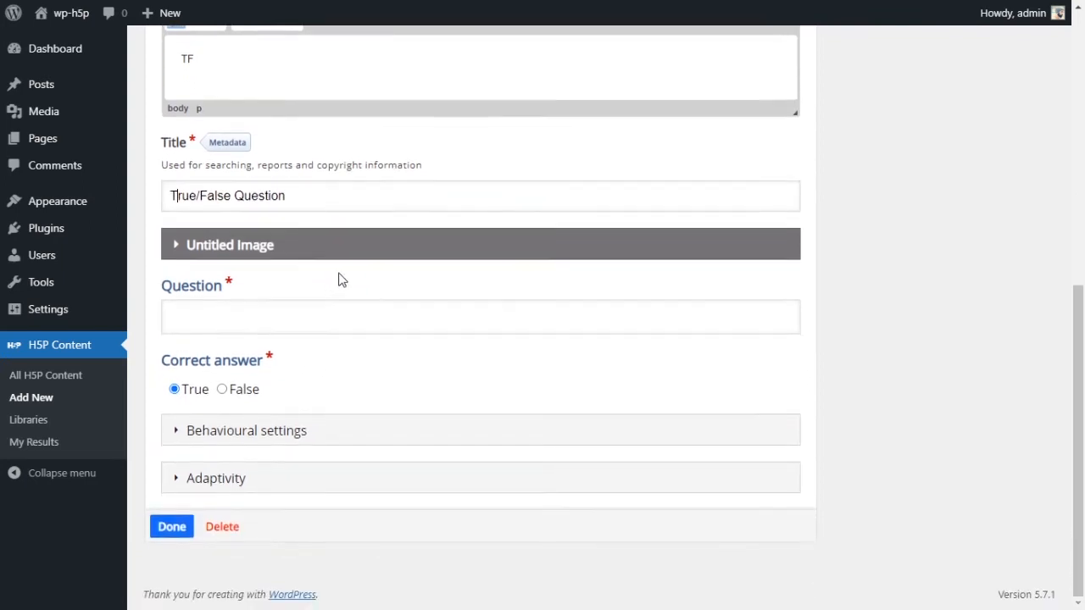
# Step: Enter the True/False question as a statement that one woman has just asked the other to take photos for her website
pyautogui.click(357, 322)
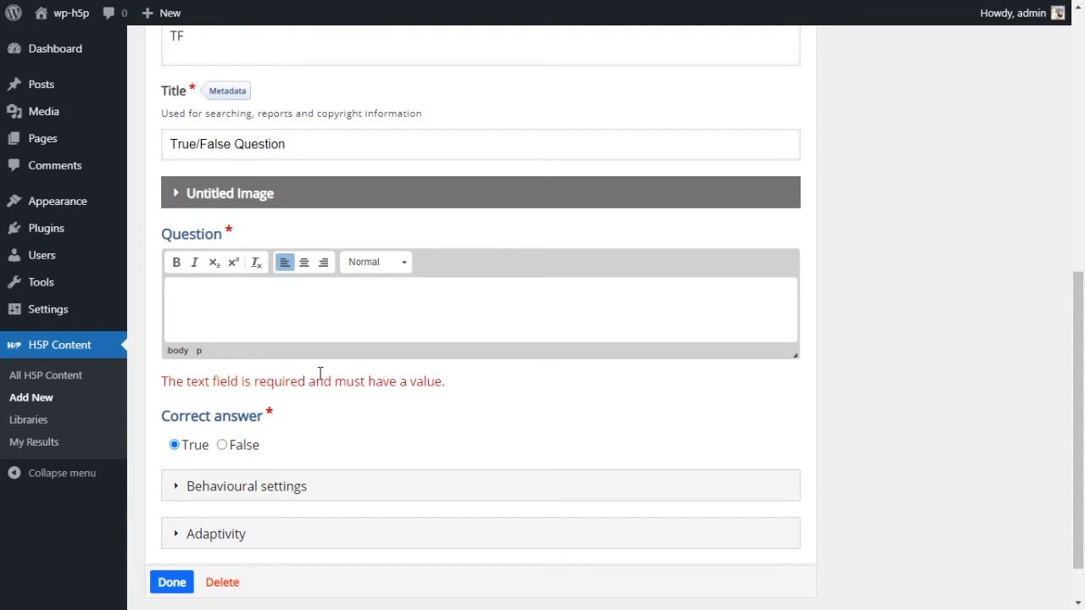
pyautogui.scroll(-1, 401, 381)
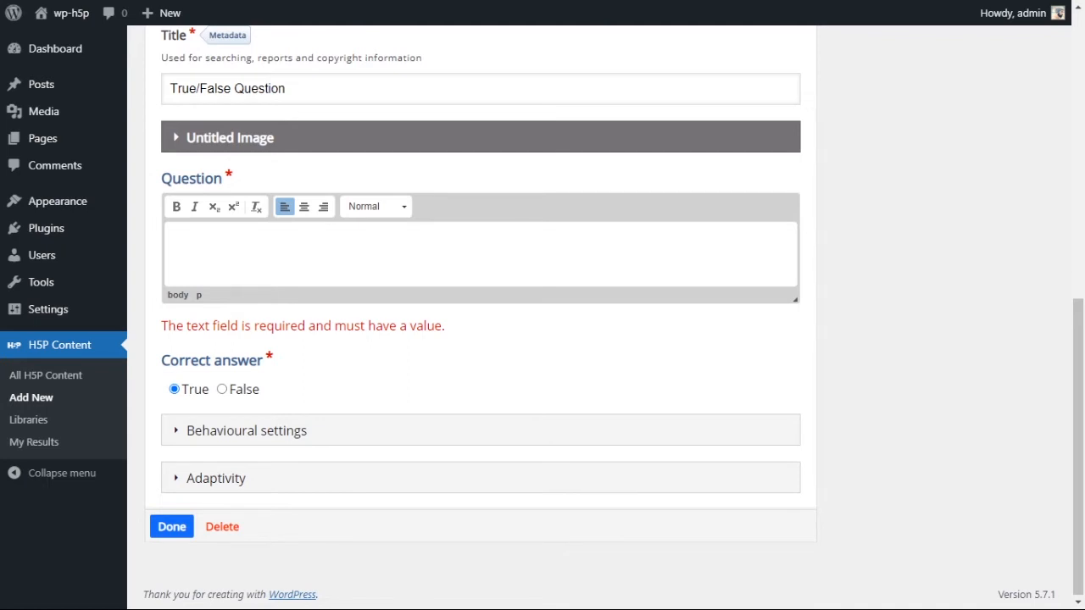
pyautogui.click(291, 268)
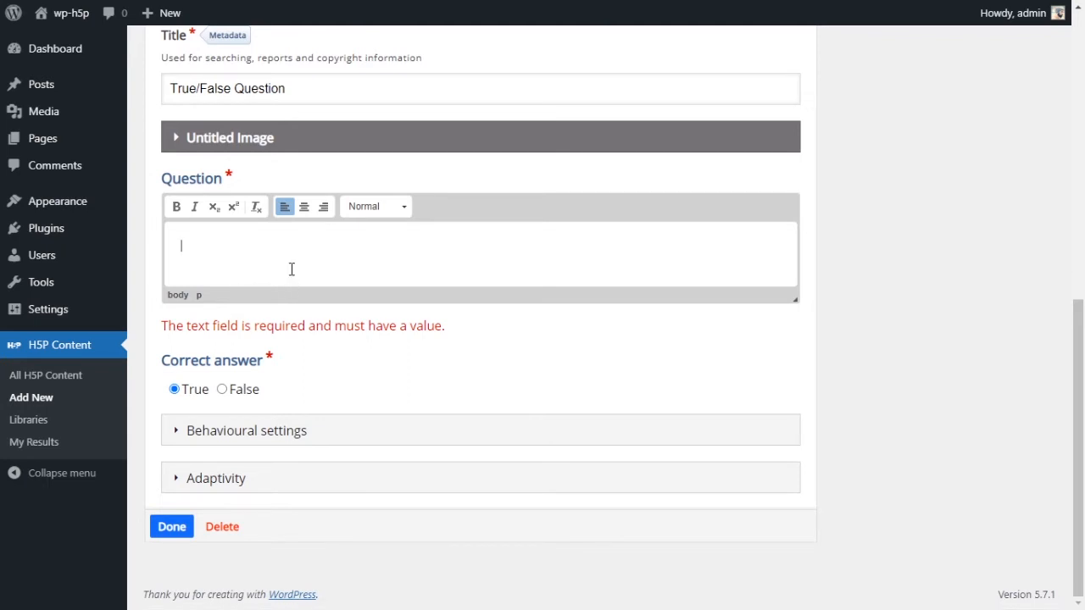
pyautogui.write('Annie has just asked Becky')
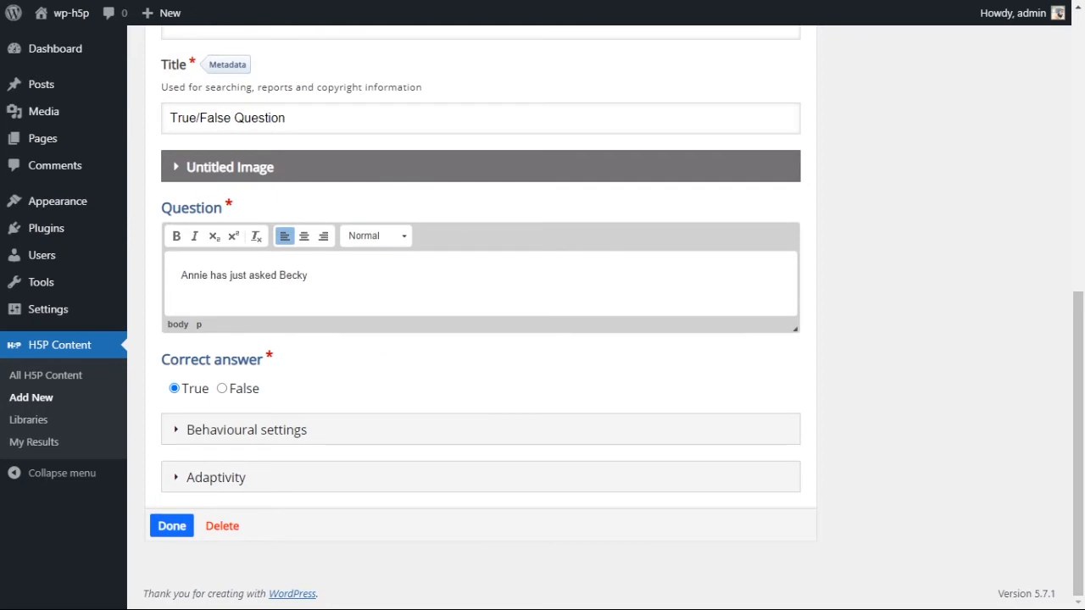
pyautogui.write('Take photos for her website')
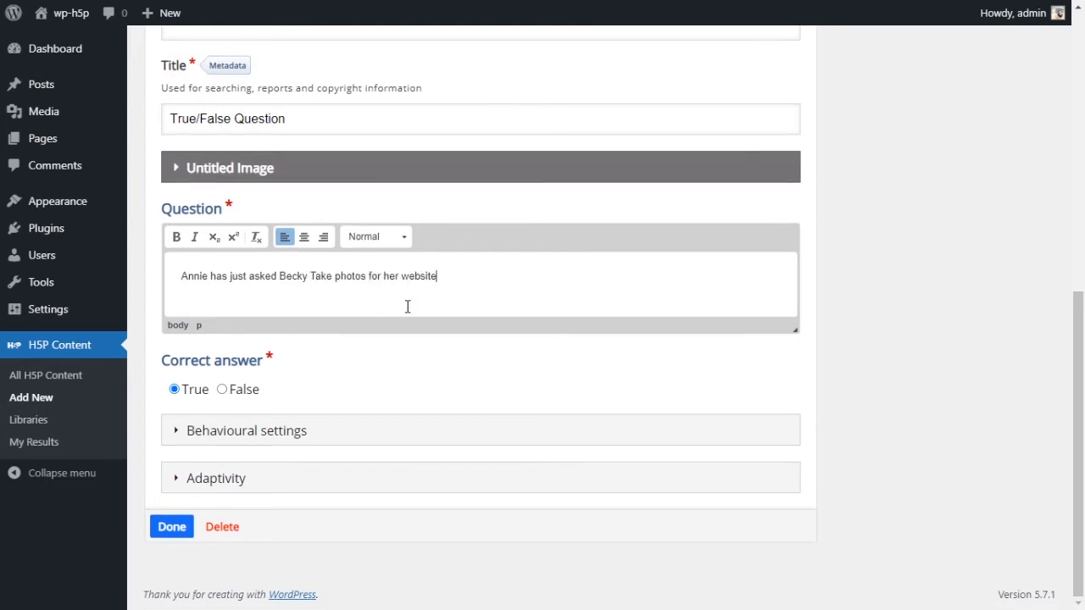
pyautogui.write('to')
pyautogui.press('Delete')
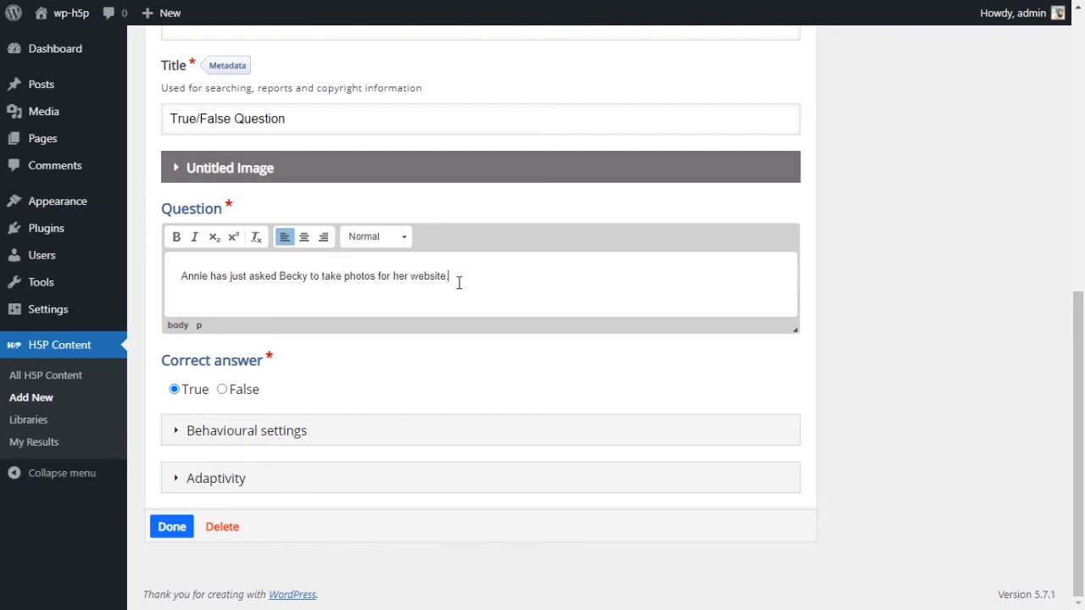
pyautogui.moveTo(479, 363); pyautogui.dragTo(475, 377)
pyautogui.click(465, 382)
# Step: Look over the True/False Question's behavioural settings and collapse them
pyautogui.click(243, 432)
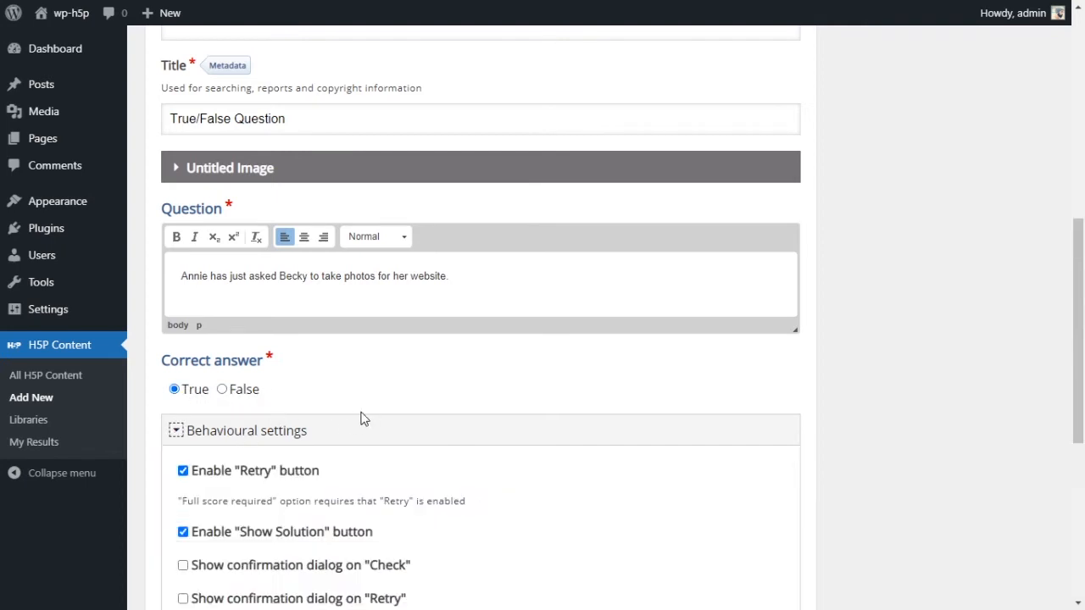
pyautogui.scroll(-3, 361, 416)
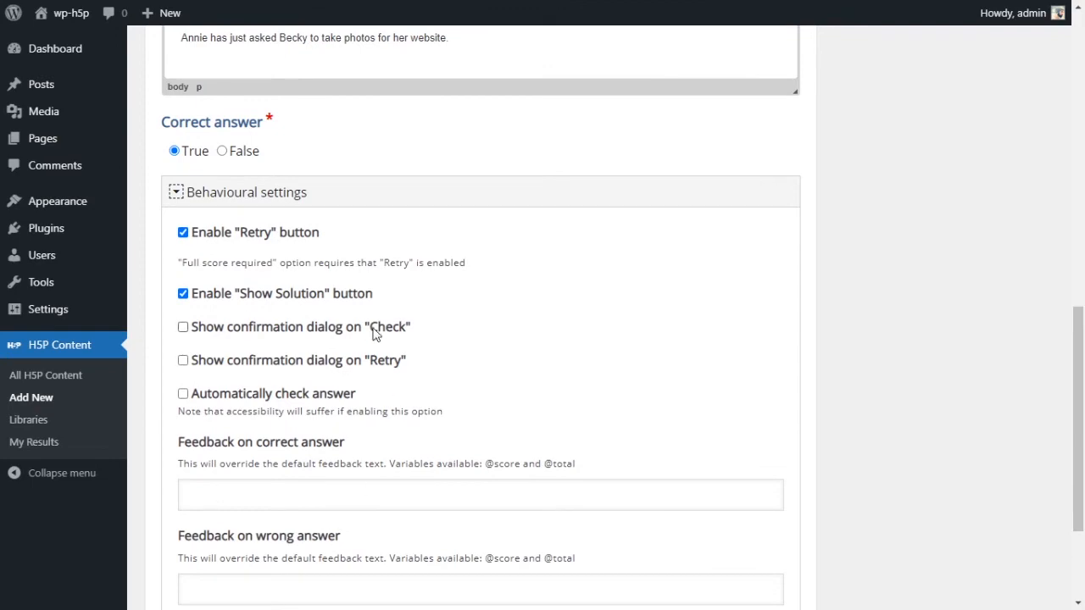
pyautogui.click(194, 193)
# Step: Review the True/False Question's display time, display options, label and image section, leaving the image section collapsed
pyautogui.scroll(5, 362, 306)
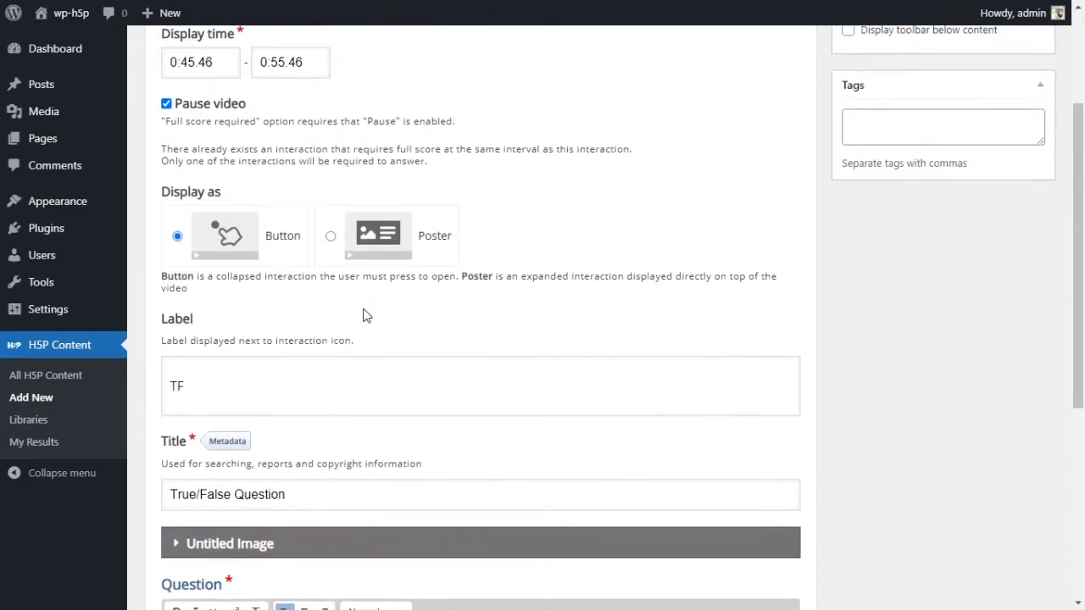
pyautogui.scroll(2, 367, 314)
pyautogui.scroll(-5, 367, 314)
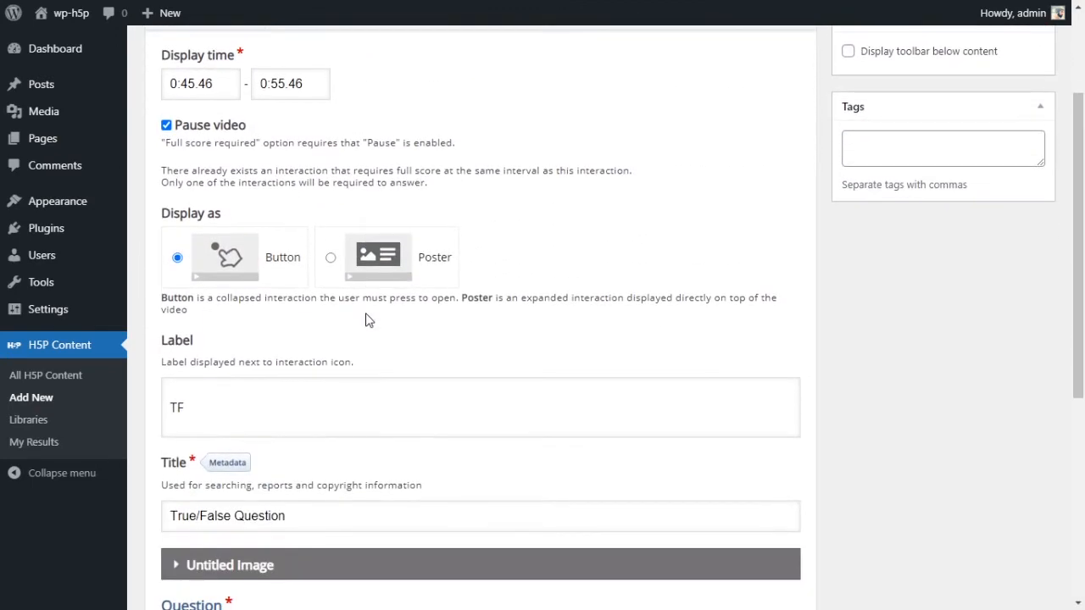
pyautogui.scroll(-3, 369, 319)
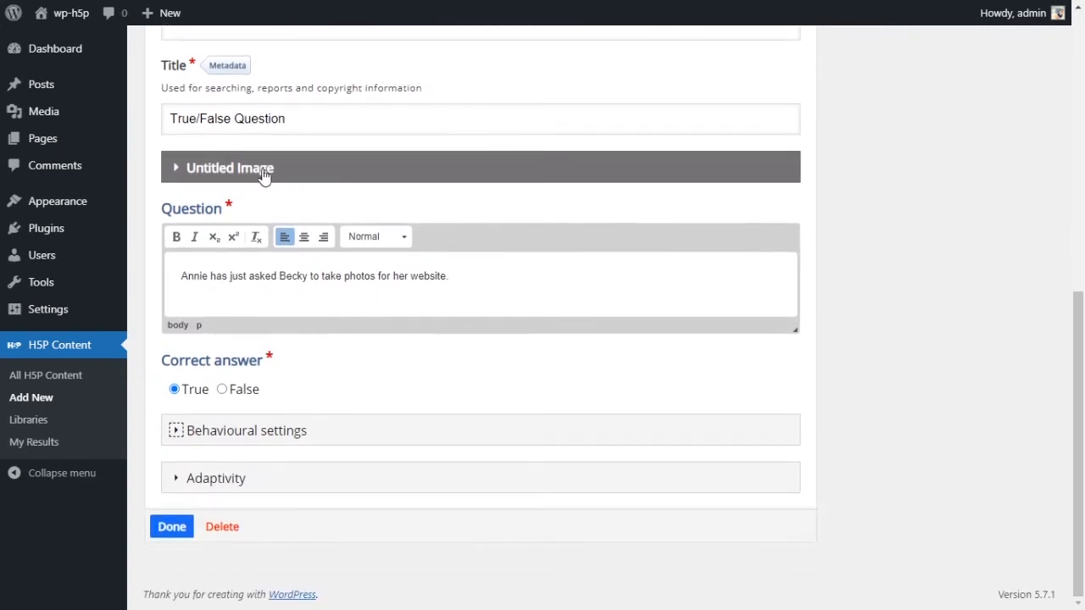
pyautogui.click(214, 170)
pyautogui.click(214, 170)
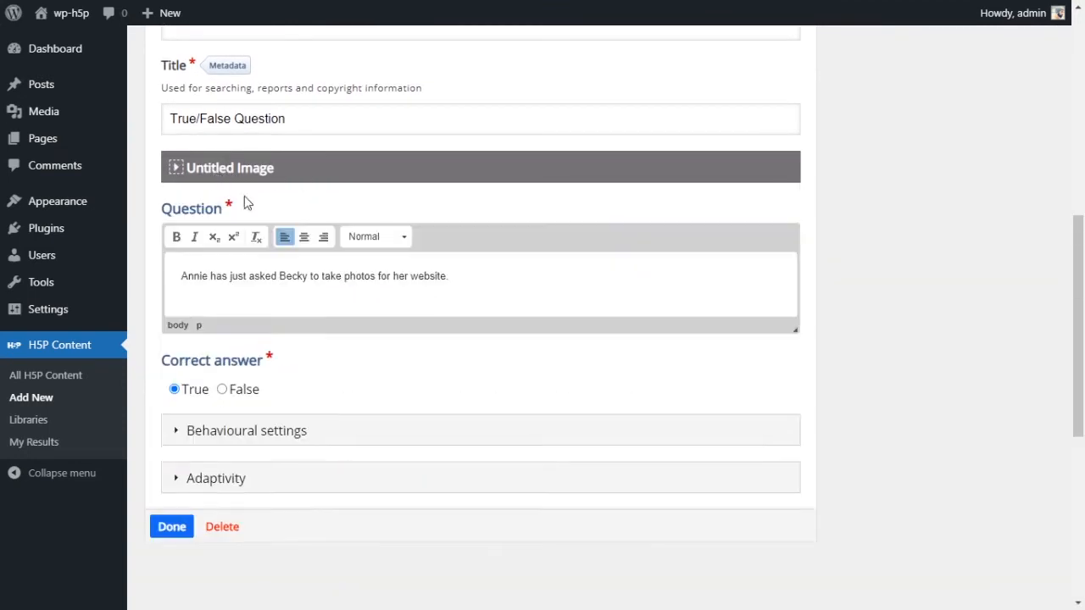
pyautogui.scroll(4, 388, 284)
pyautogui.scroll(1, 389, 284)
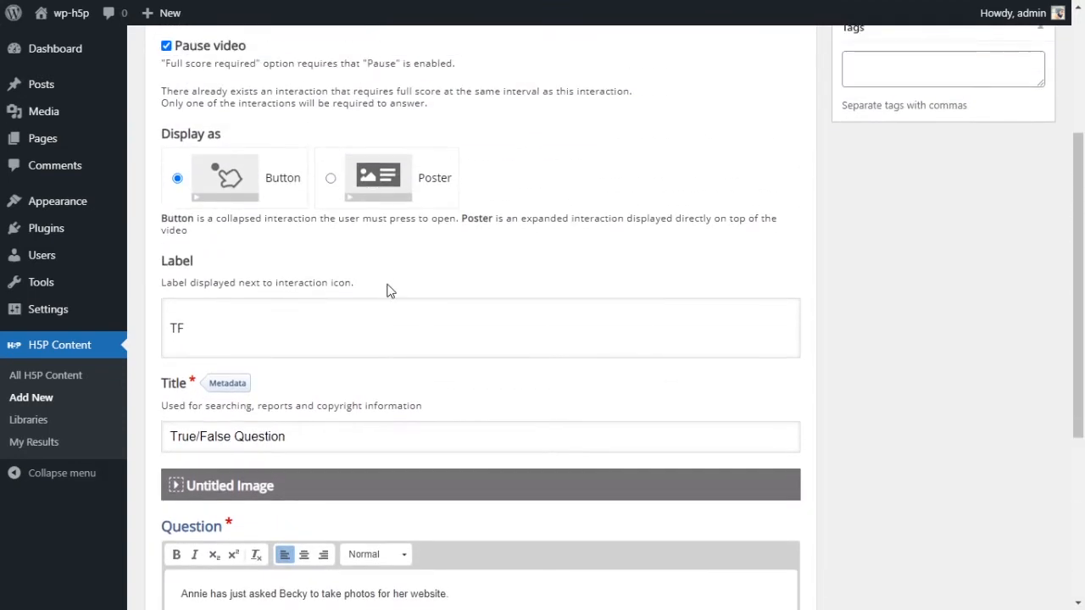
pyautogui.scroll(-2, 387, 291)
pyautogui.click(230, 328)
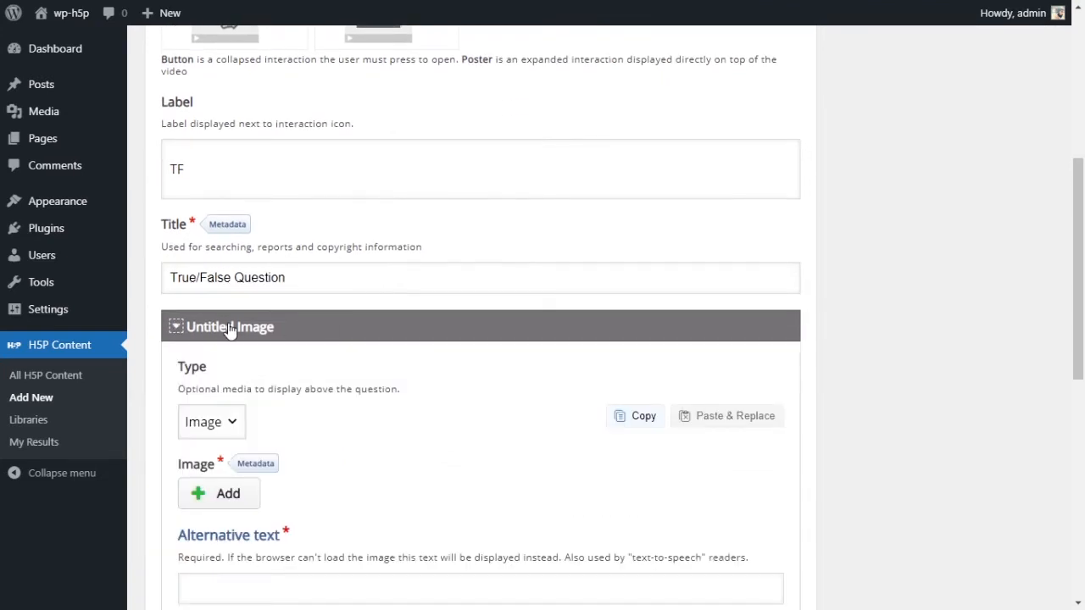
pyautogui.click(230, 328)
pyautogui.scroll(2, 396, 187)
# Step: Try the Poster display for the True/False Question, switch back to Button and save the interaction
pyautogui.click(408, 185)
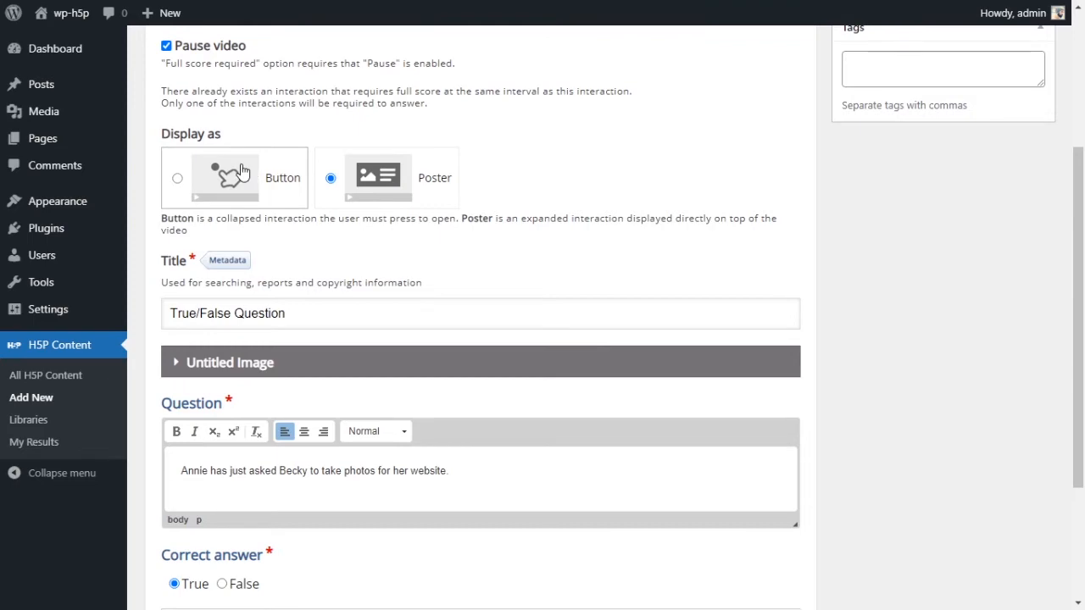
pyautogui.click(177, 178)
pyautogui.scroll(-2, 380, 290)
pyautogui.scroll(-2, 380, 289)
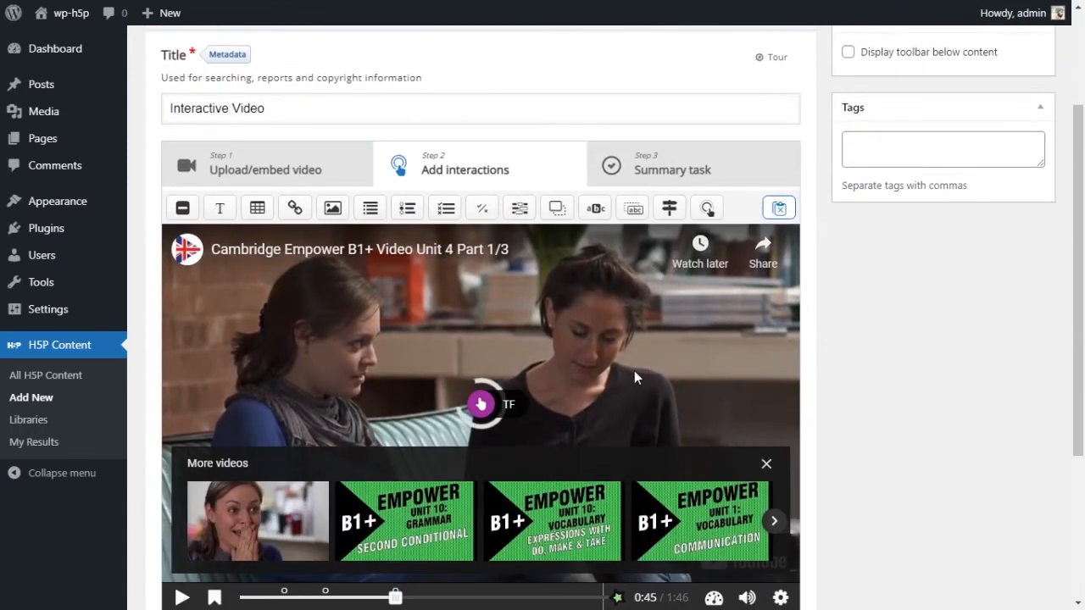
pyautogui.scroll(-2, 606, 370)
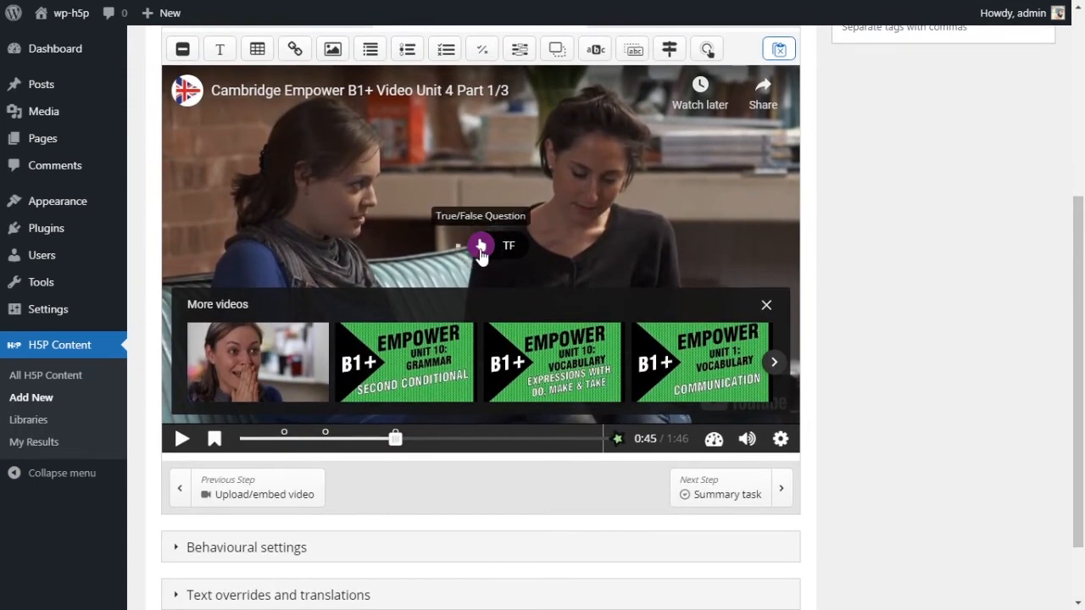
# Step: Move the TF button onto the shoulder of the woman in the black top and dismiss the suggested videos overlay
pyautogui.moveTo(484, 255); pyautogui.dragTo(604, 254)
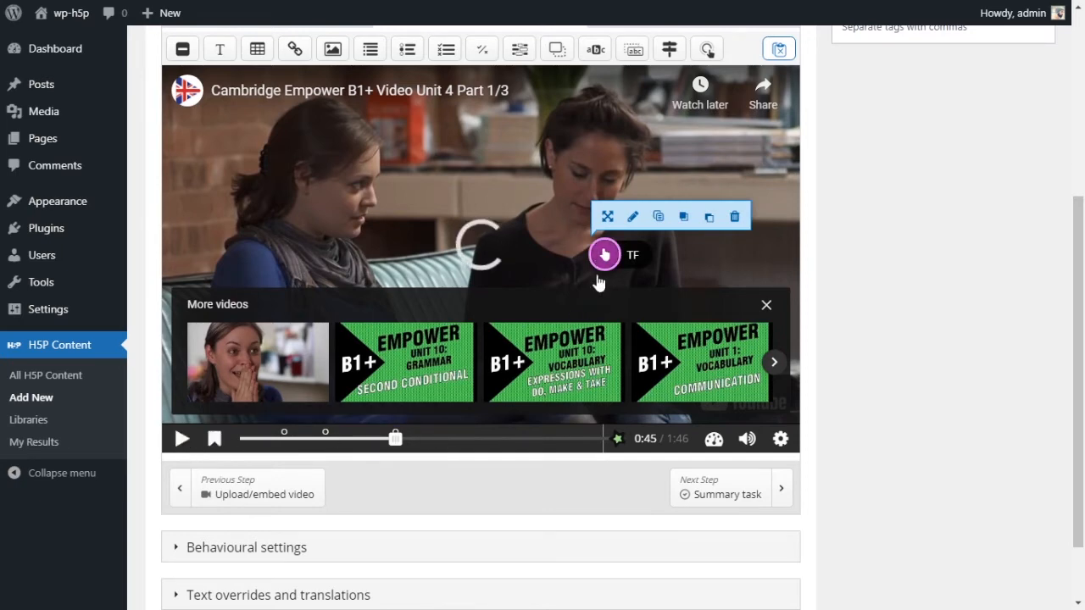
pyautogui.moveTo(602, 254); pyautogui.dragTo(597, 246)
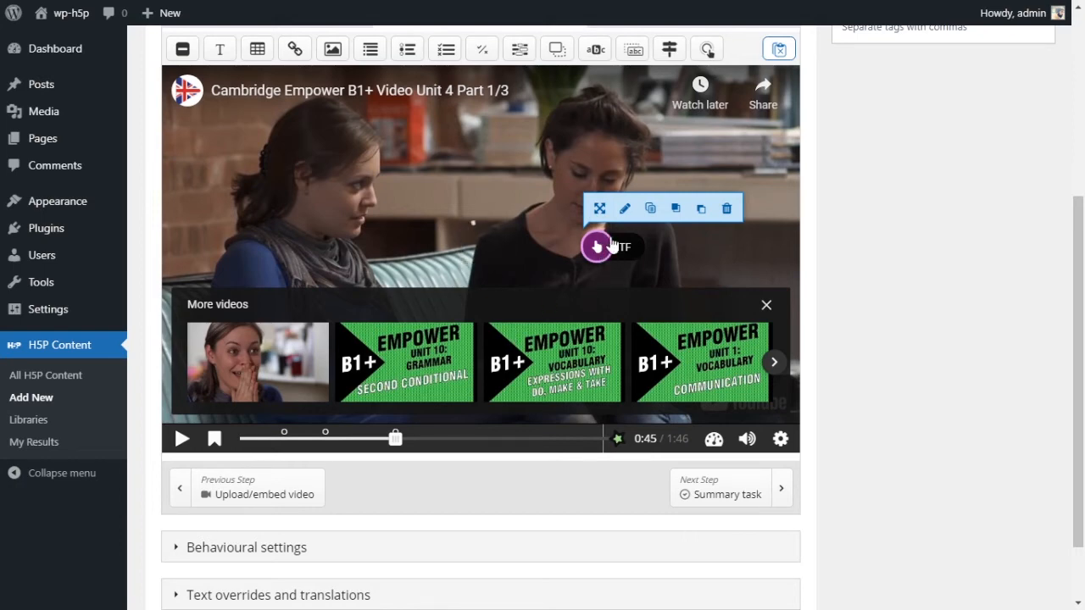
pyautogui.scroll(-2, 636, 231)
pyautogui.click(766, 226)
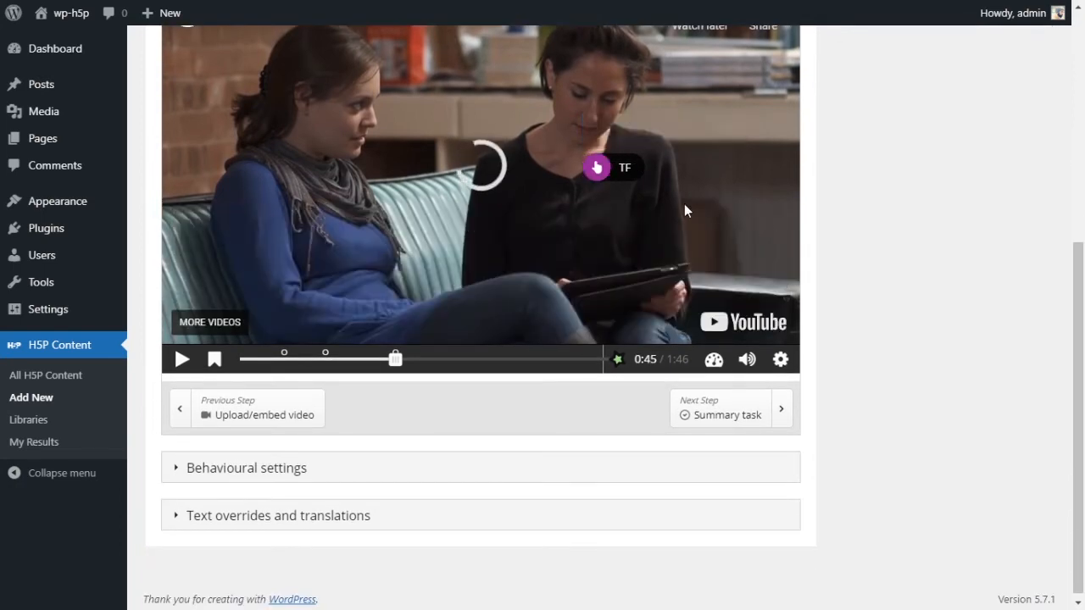
pyautogui.moveTo(585, 170)
pyautogui.mouseDown()
pyautogui.moveTo(532, 218)
pyautogui.moveTo(560, 280)
pyautogui.moveTo(589, 287)
pyautogui.moveTo(579, 109)
pyautogui.moveTo(581, 160)
pyautogui.mouseUp()
pyautogui.scroll(1, 639, 256)
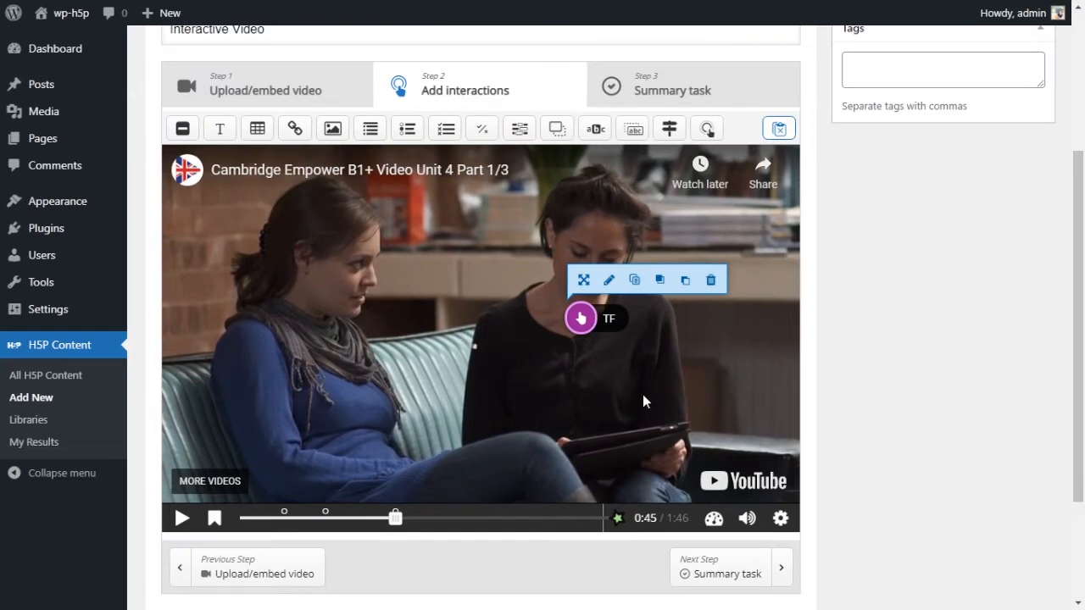
pyautogui.scroll(-2, 598, 405)
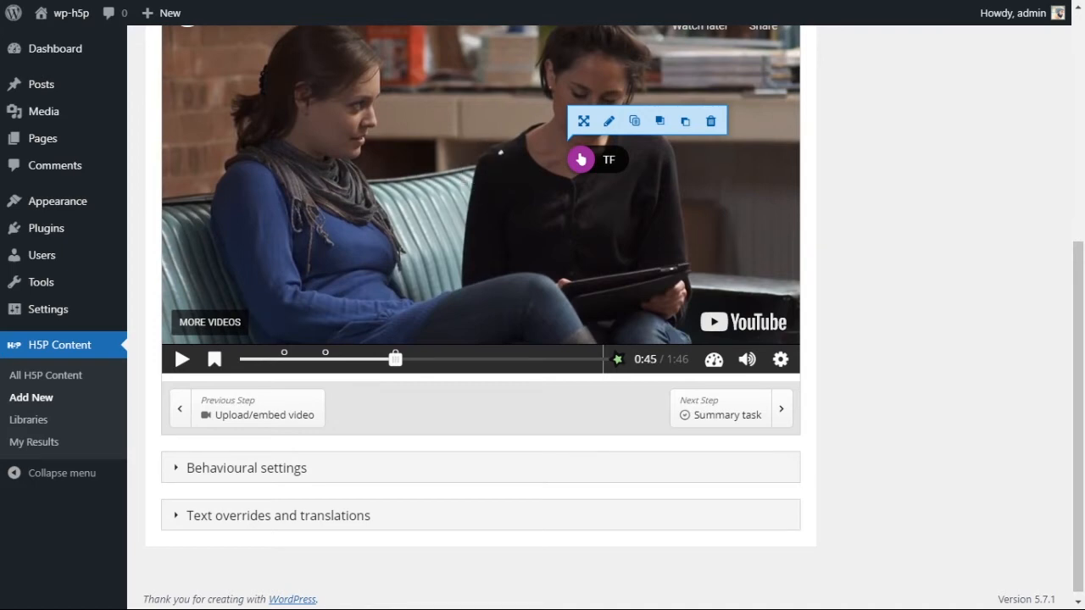
pyautogui.scroll(1, 481, 374)
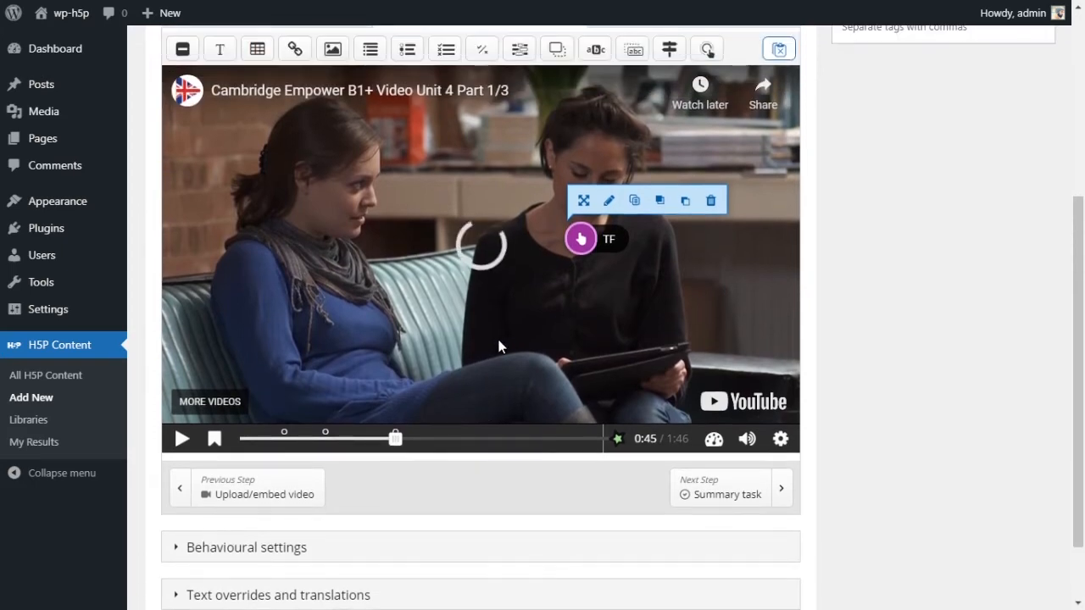
# Step: Play and scrub through the following scene and stop the video at 1:20
pyautogui.moveTo(396, 442); pyautogui.dragTo(483, 439)
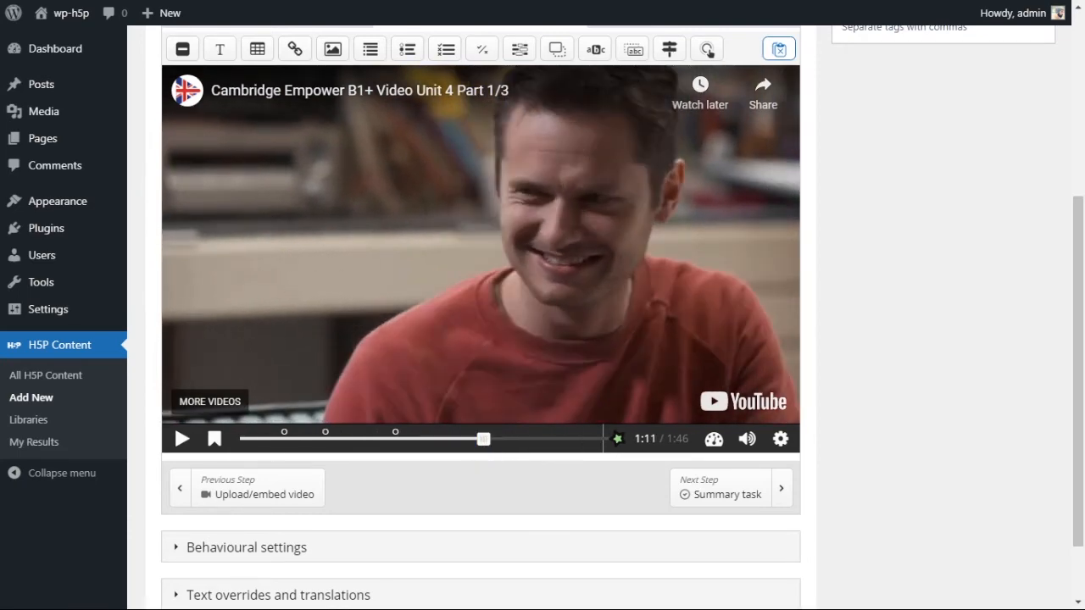
pyautogui.moveTo(484, 441); pyautogui.dragTo(475, 445)
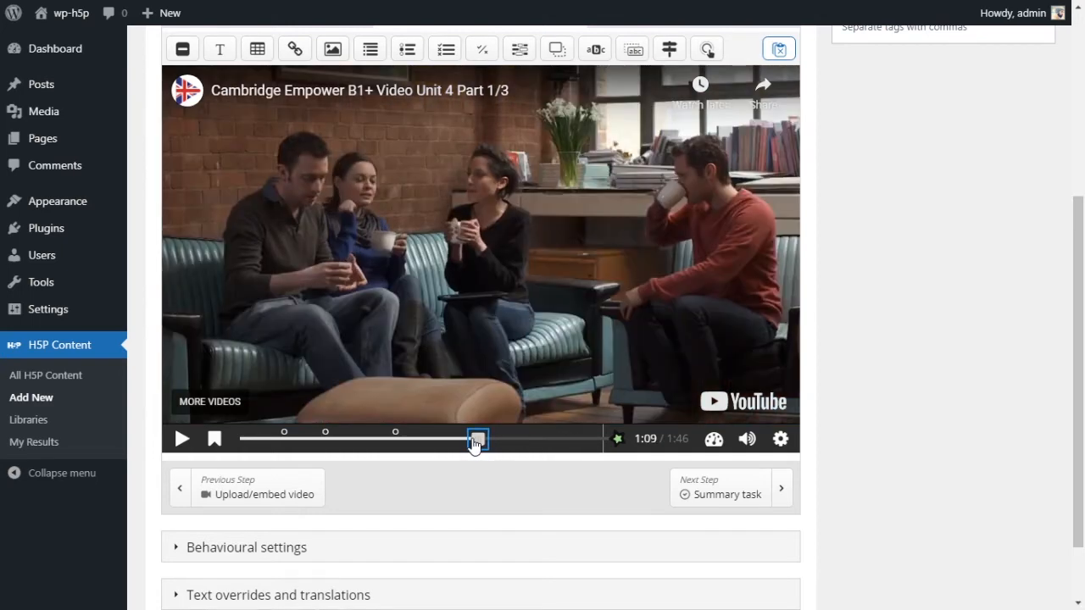
pyautogui.click(182, 445)
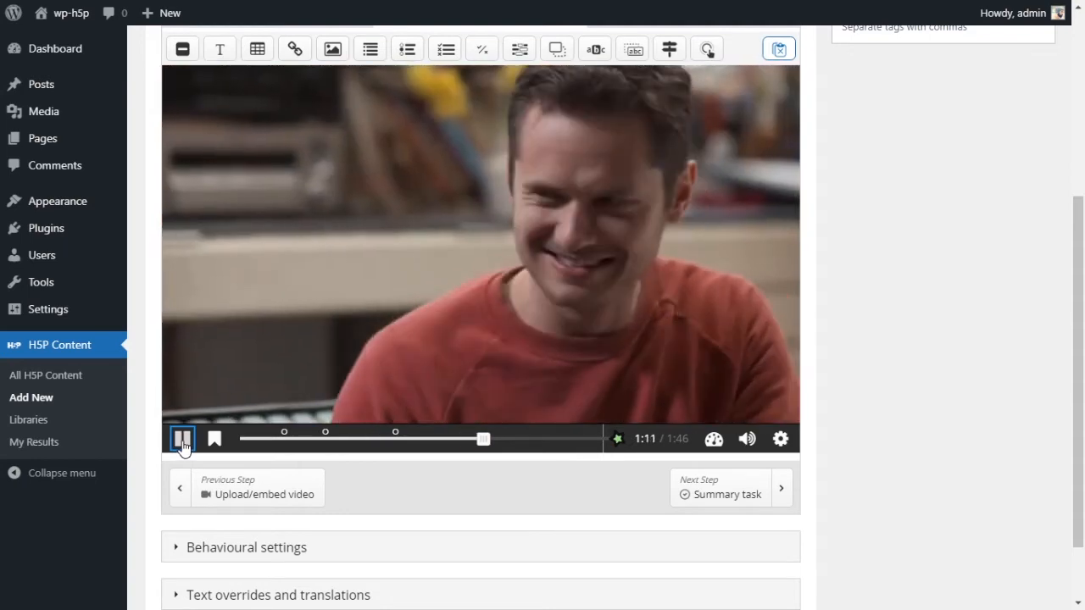
pyautogui.click(473, 439)
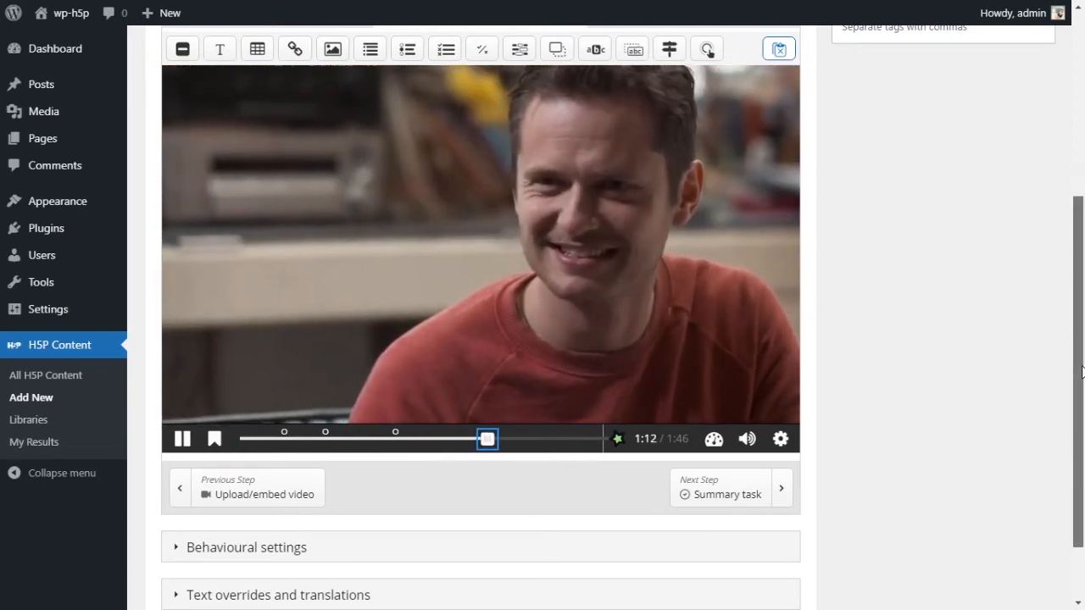
pyautogui.scroll(1, 452, 434)
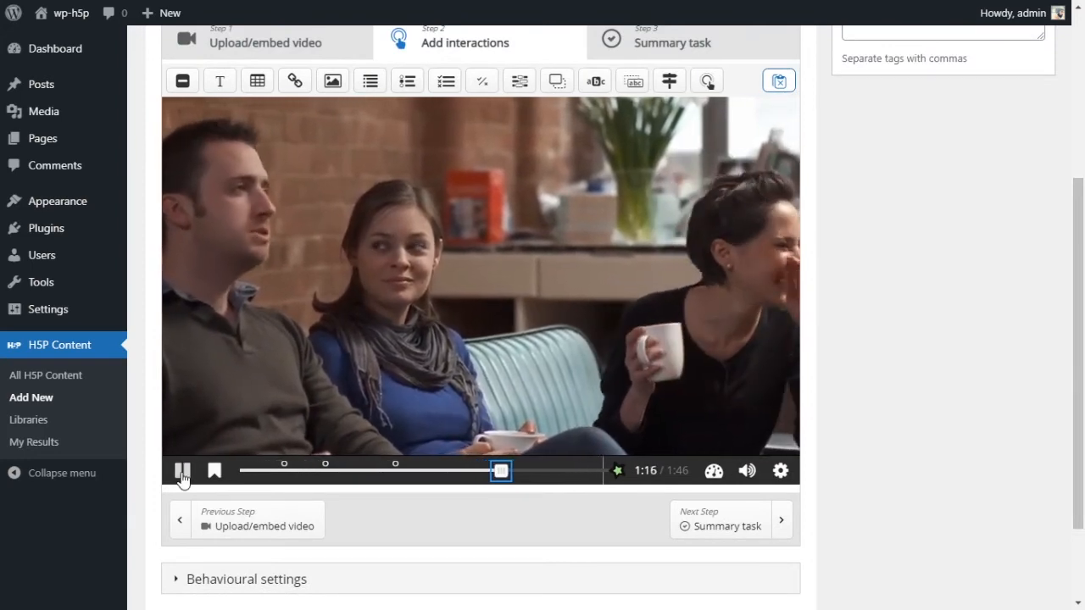
pyautogui.click(181, 477)
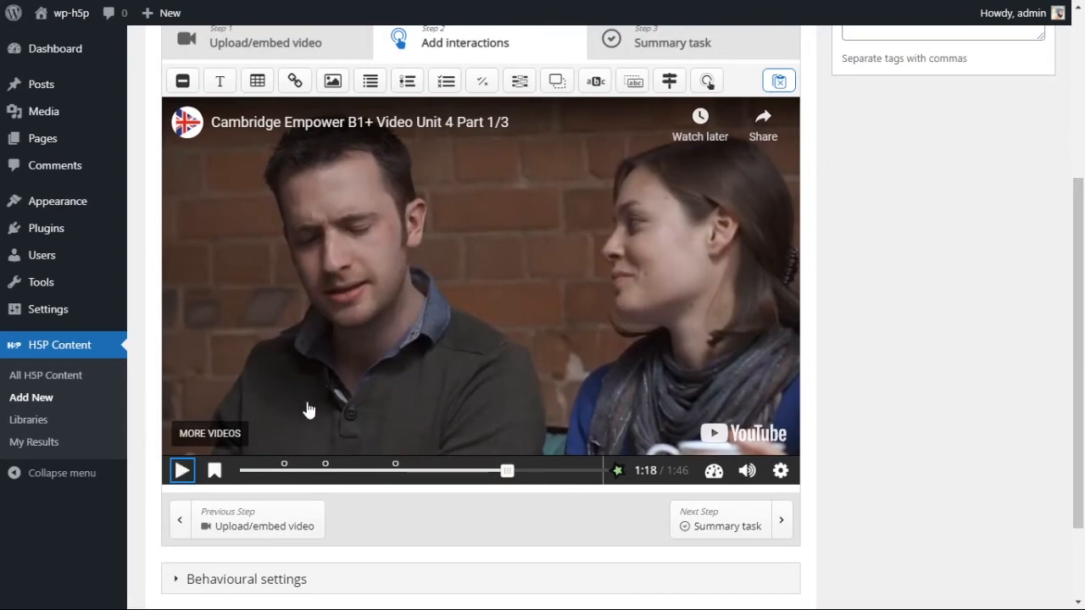
pyautogui.click(511, 472)
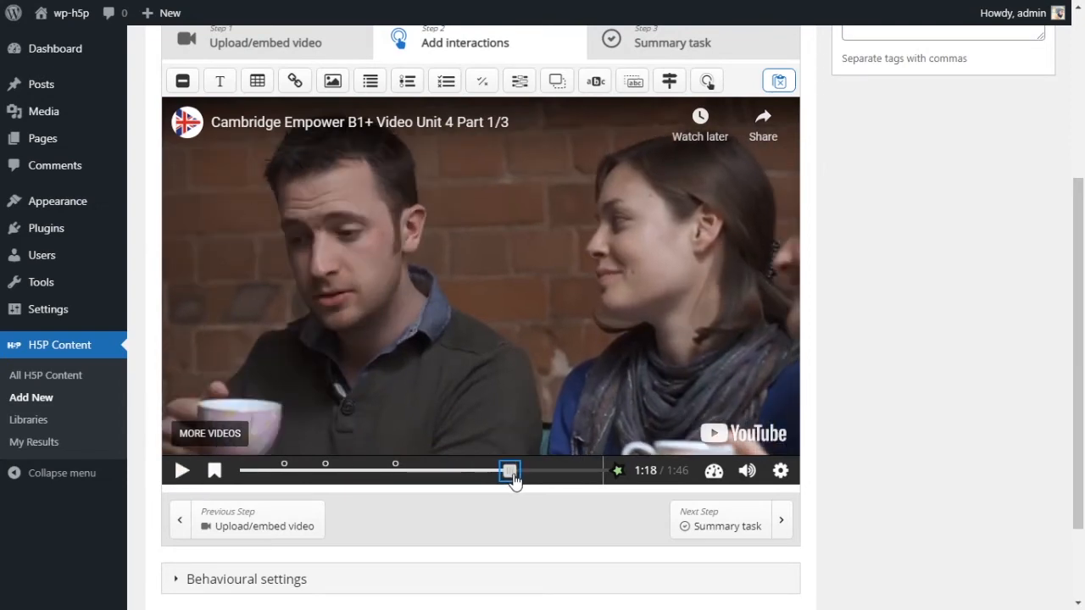
pyautogui.moveTo(516, 480); pyautogui.dragTo(520, 481)
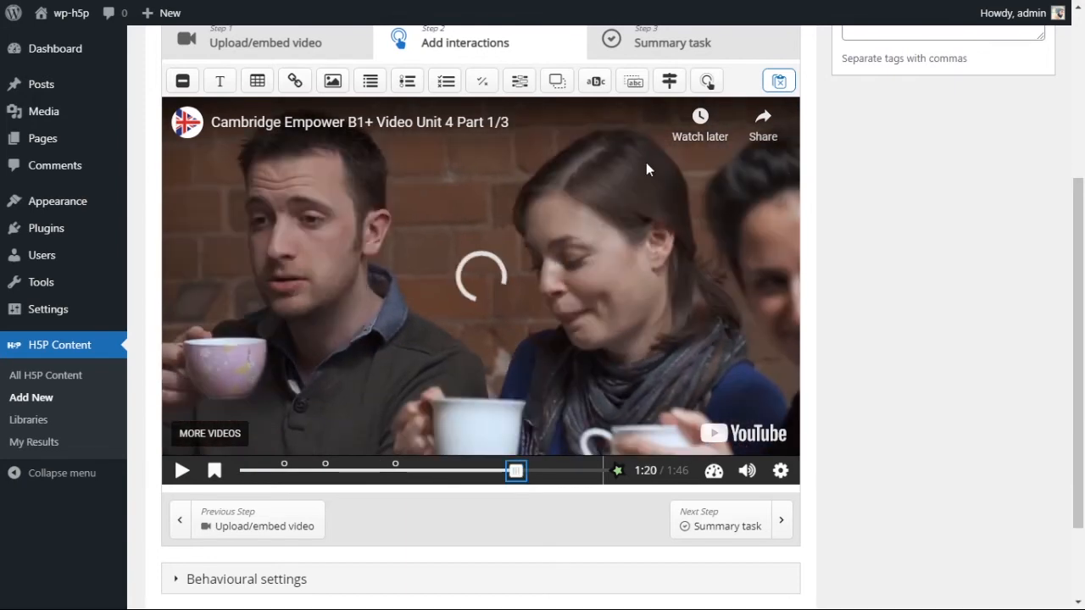
# Step: Add a Multiple Choice interaction at the current video time and display it as a poster
pyautogui.scroll(1, 555, 178)
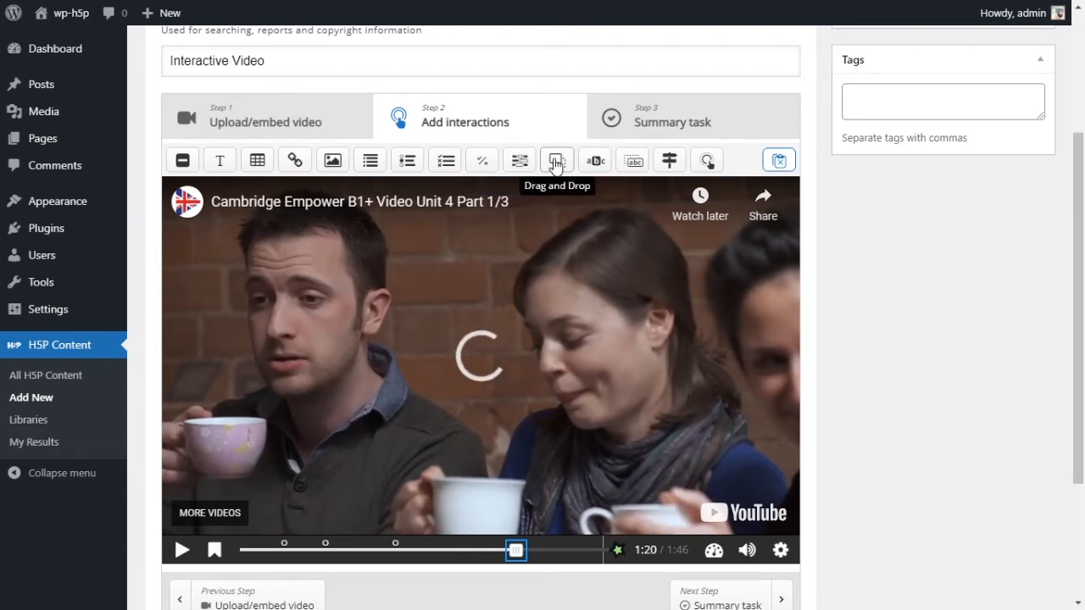
pyautogui.click(442, 165)
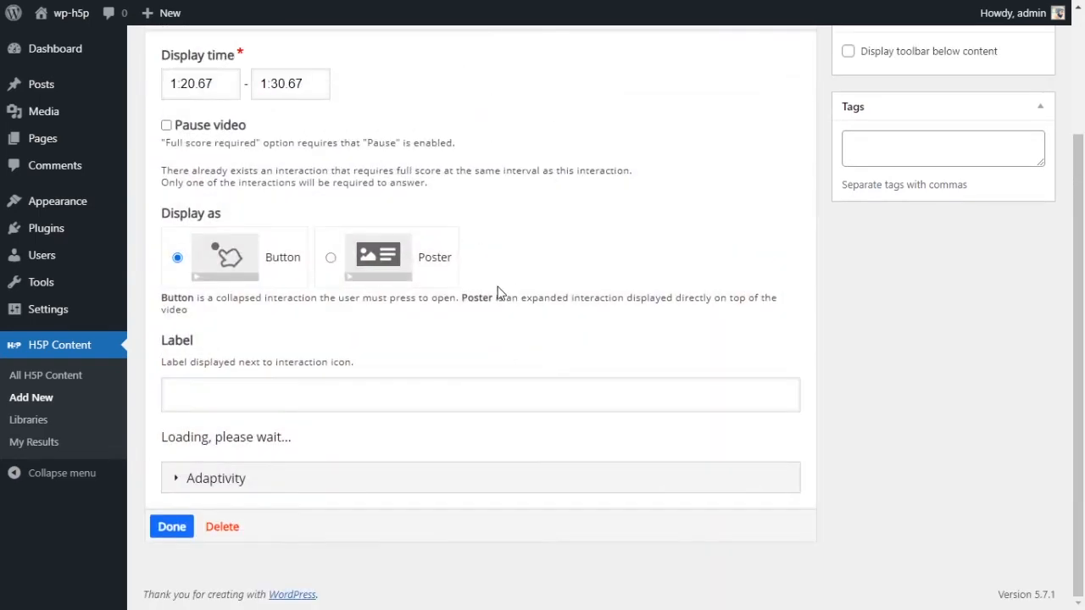
pyautogui.click(437, 271)
pyautogui.scroll(-2, 620, 307)
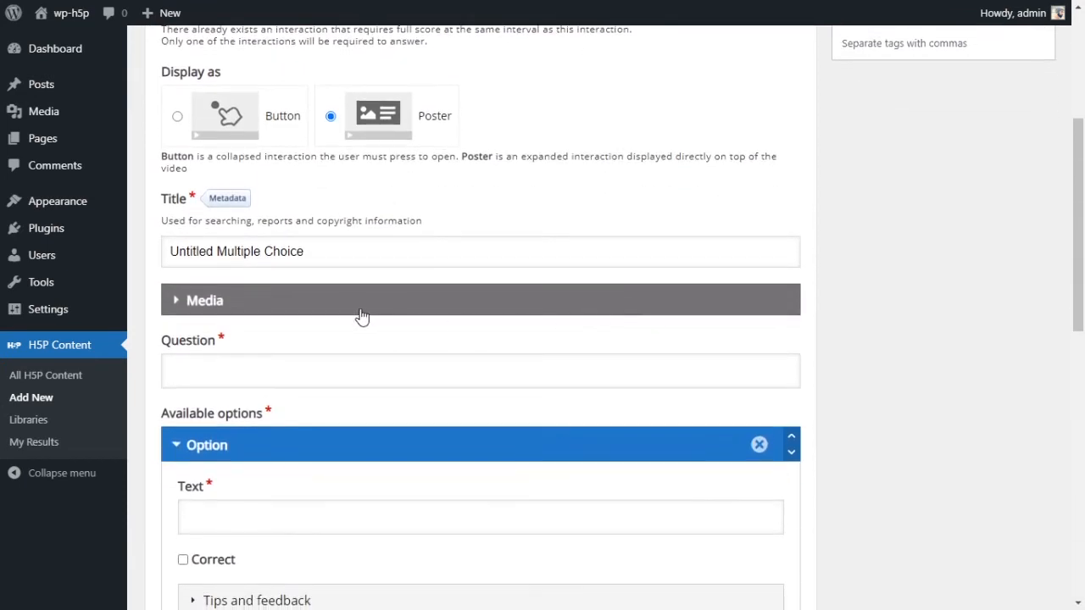
# Step: Expand the optional media settings and shorten the interaction's title to "Multiple Choice"
pyautogui.click(205, 302)
pyautogui.click(225, 402)
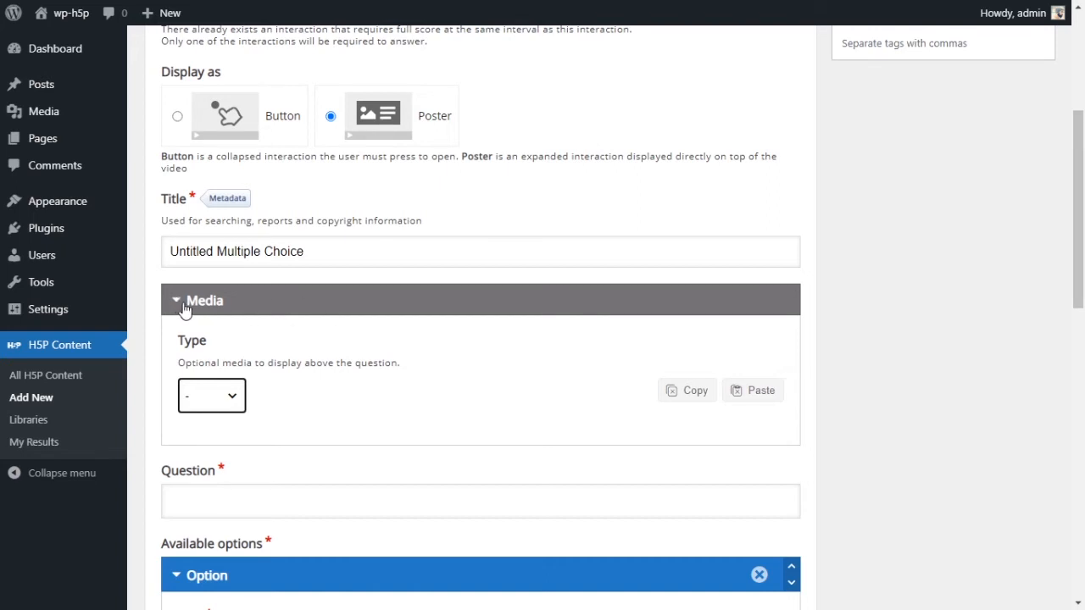
pyautogui.click(216, 252)
pyautogui.moveTo(219, 251); pyautogui.dragTo(169, 252)
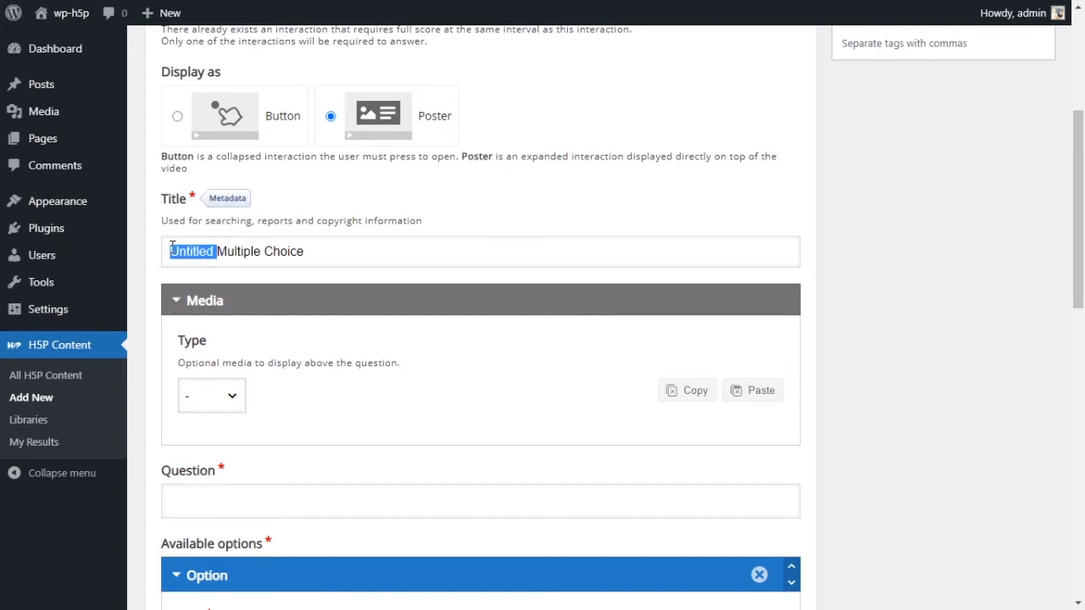
pyautogui.press('BackSpace')
# Step: Enter "What mistake did Mark make while shopping?" as the question text
pyautogui.scroll(-3, 375, 317)
pyautogui.click(272, 271)
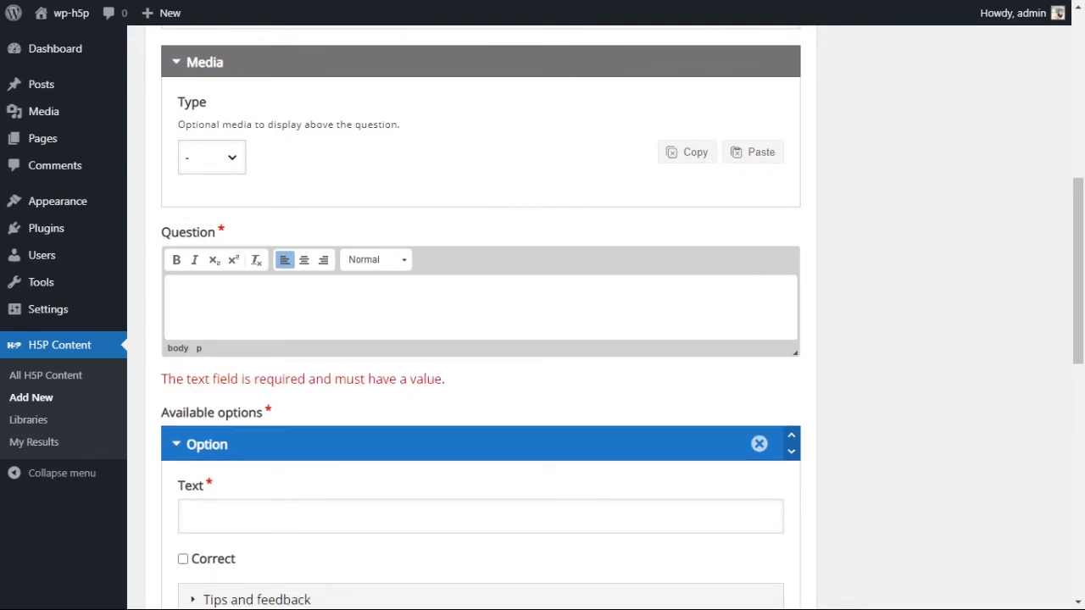
pyautogui.write('What mistake did Mark make while shopping?')
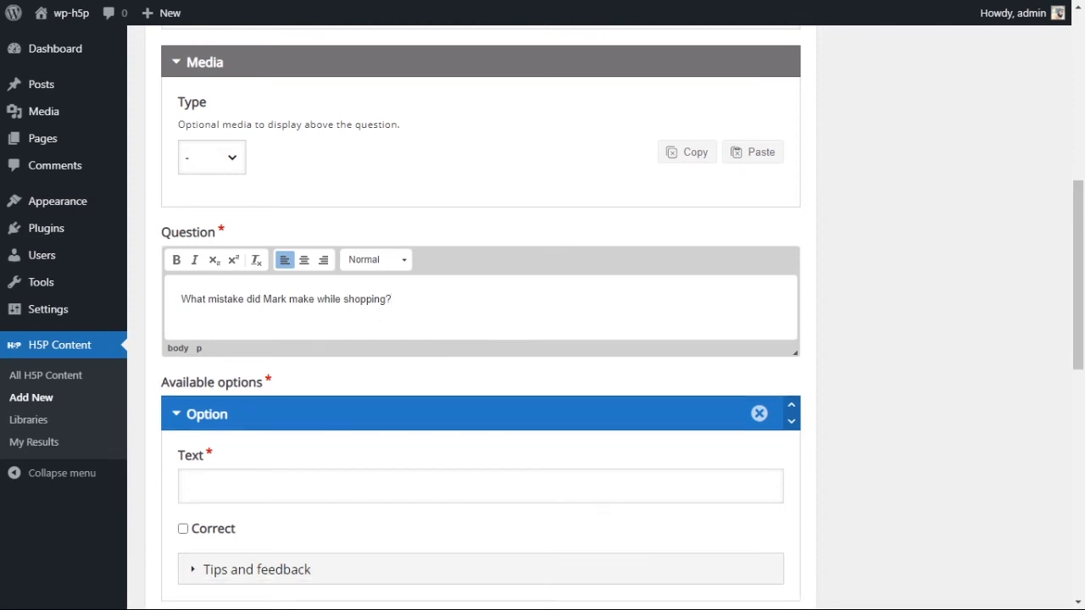
# Step: Fill in the first answer option with "He bought the wrong color desk" and mark it as correct
pyautogui.scroll(-1, 383, 453)
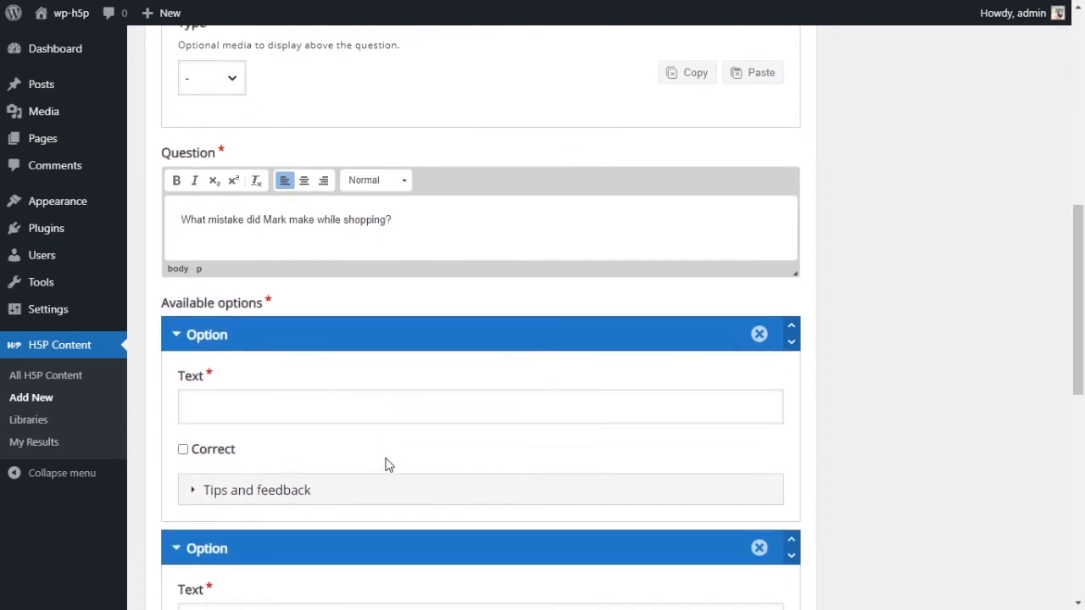
pyautogui.click(344, 422)
pyautogui.write('He bought the wrong color desk')
pyautogui.scroll(-2, 391, 436)
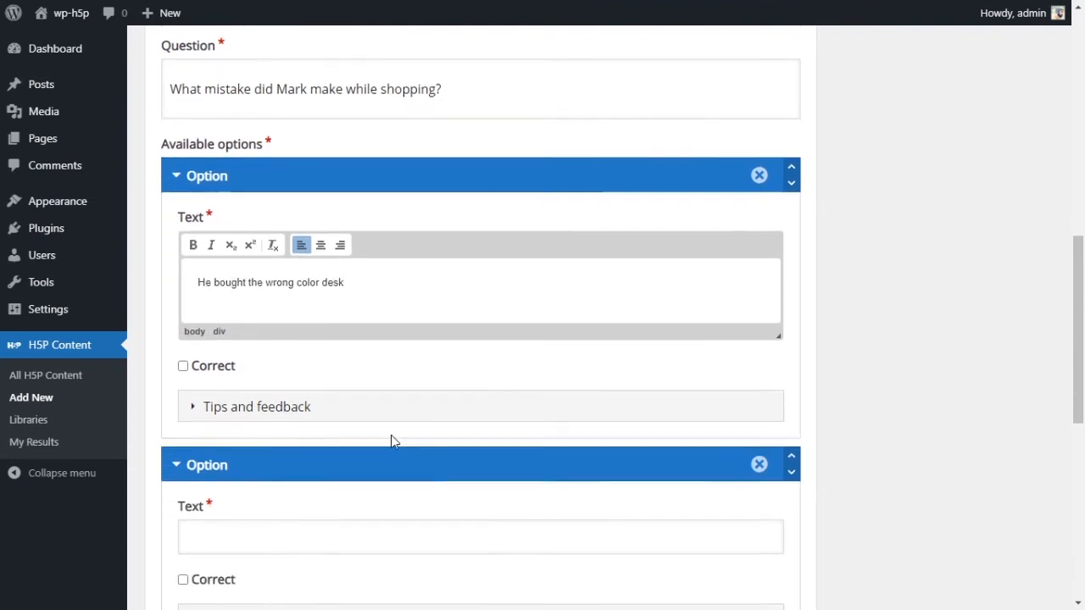
pyautogui.click(183, 315)
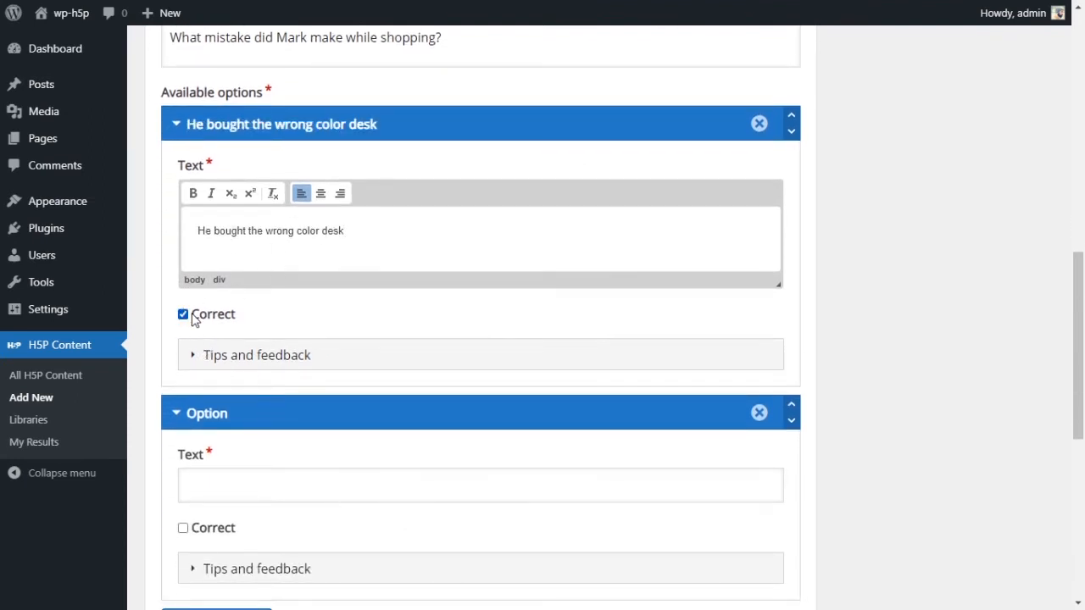
# Step: Fill in the second answer option with "He didn't pay for what he bought"
pyautogui.click(336, 500)
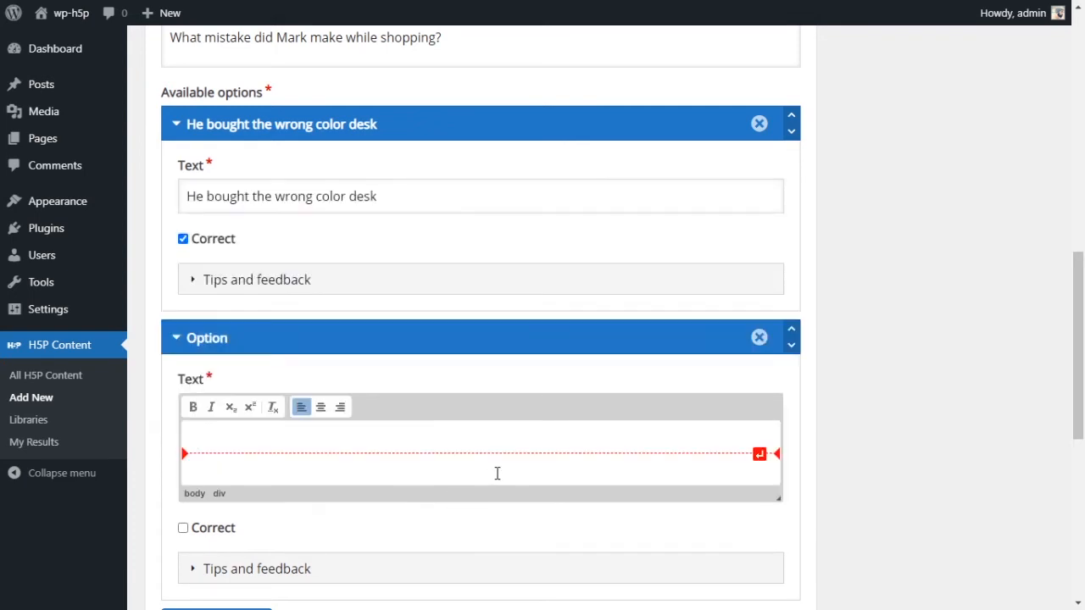
pyautogui.write('He didn')
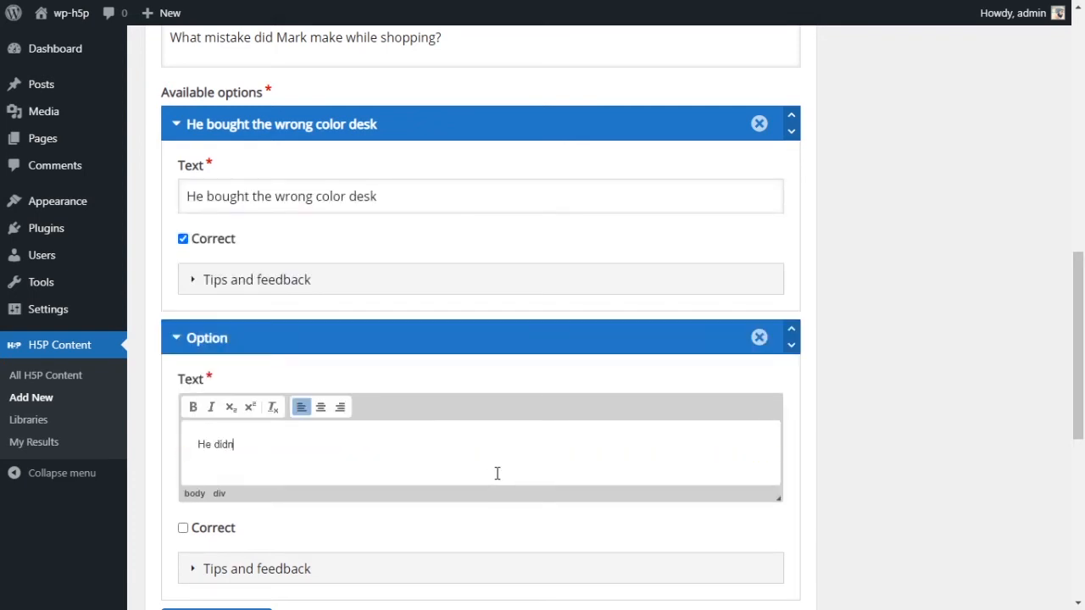
pyautogui.write("'t pay for what he bought")
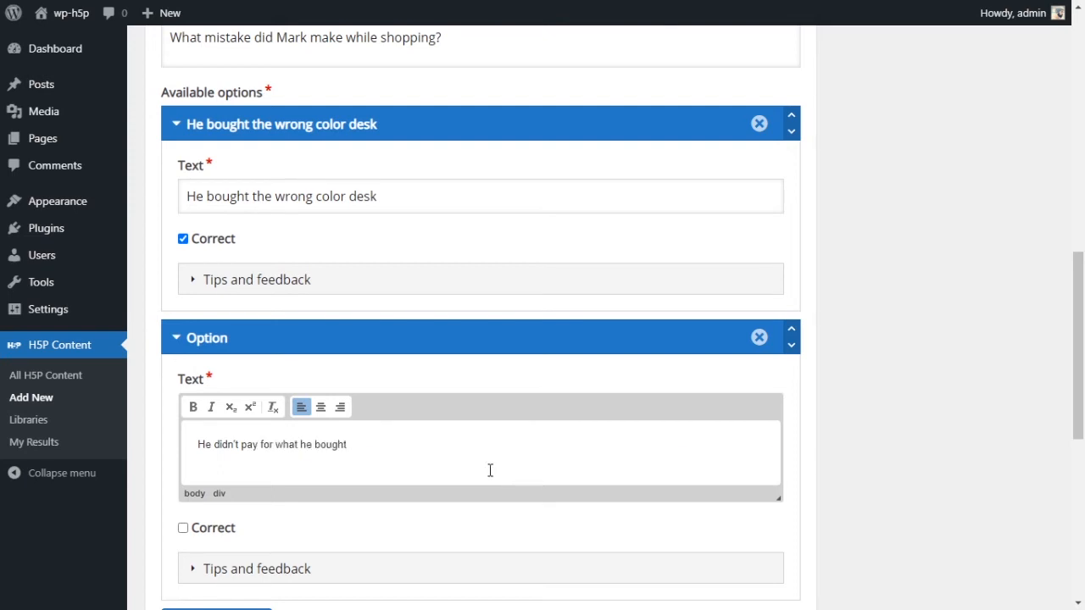
# Step: Add a third answer option reading "He bought the wrong color desk"
pyautogui.scroll(-3, 490, 471)
pyautogui.scroll(-2, 435, 418)
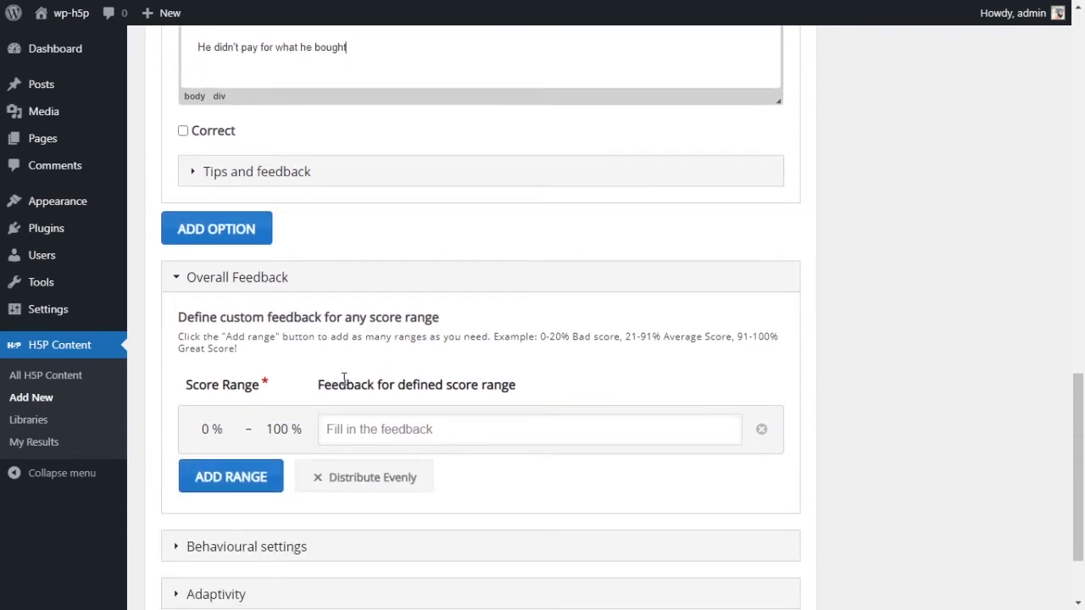
pyautogui.click(242, 240)
pyautogui.click(356, 314)
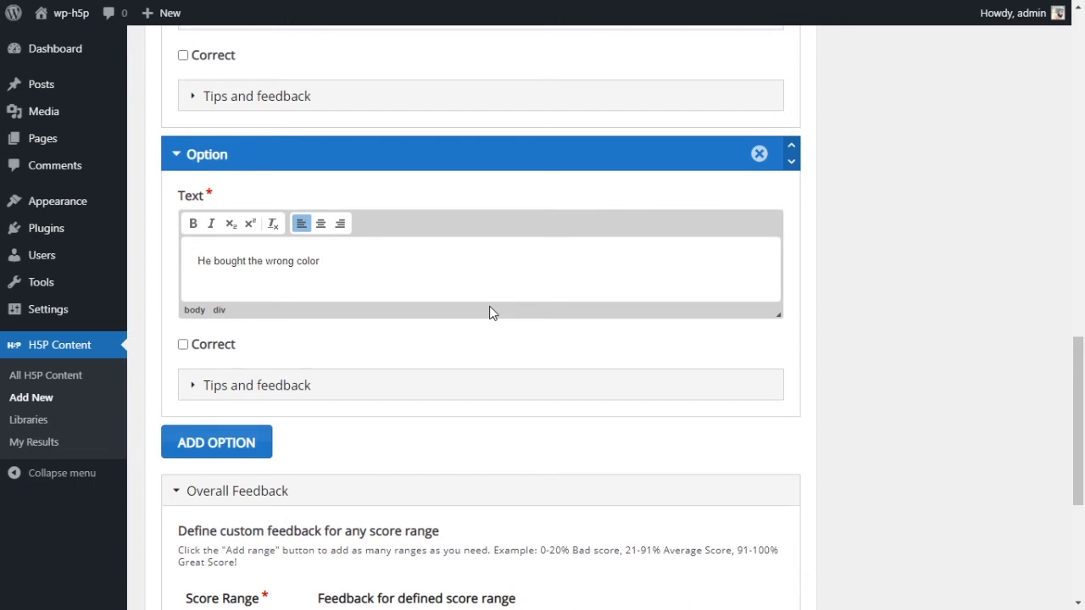
# Step: Change the first, correct answer option to read "He bought the wrong size desk"
pyautogui.scroll(5, 498, 310)
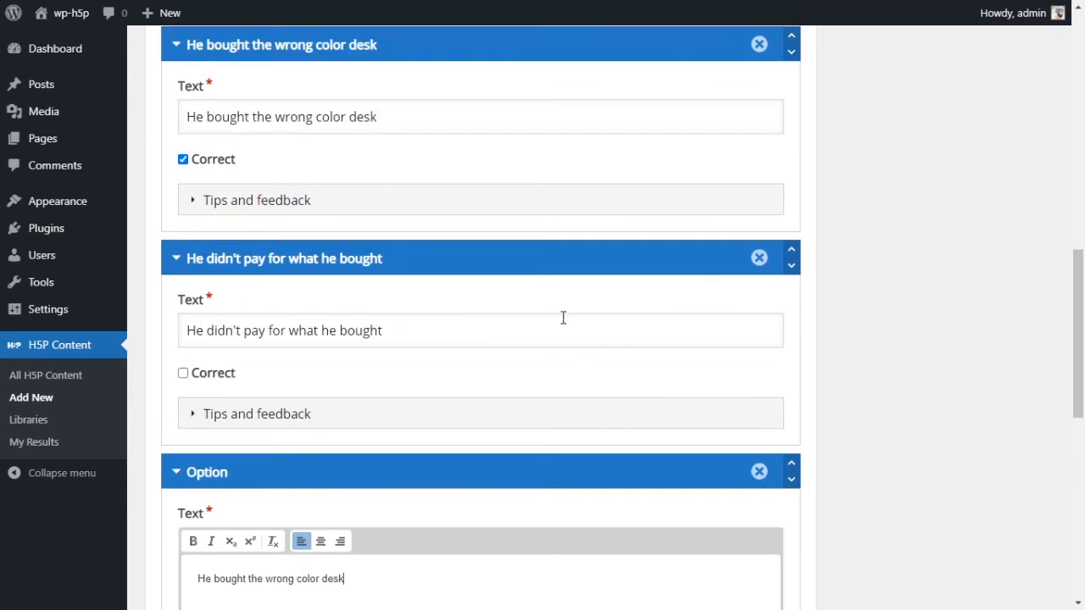
pyautogui.click(321, 201)
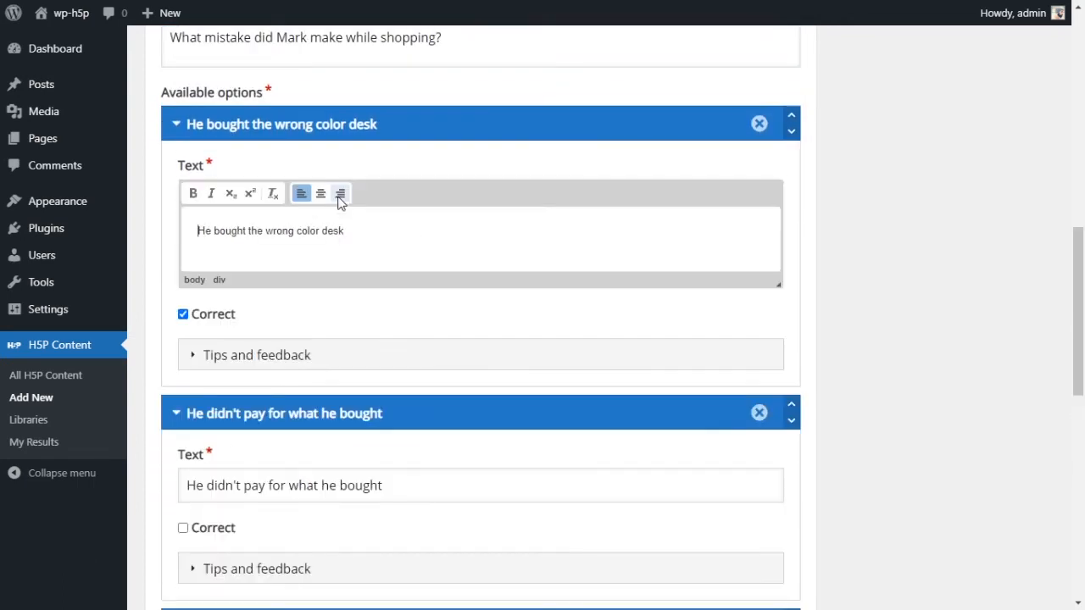
pyautogui.doubleClick(314, 229)
pyautogui.write('size')
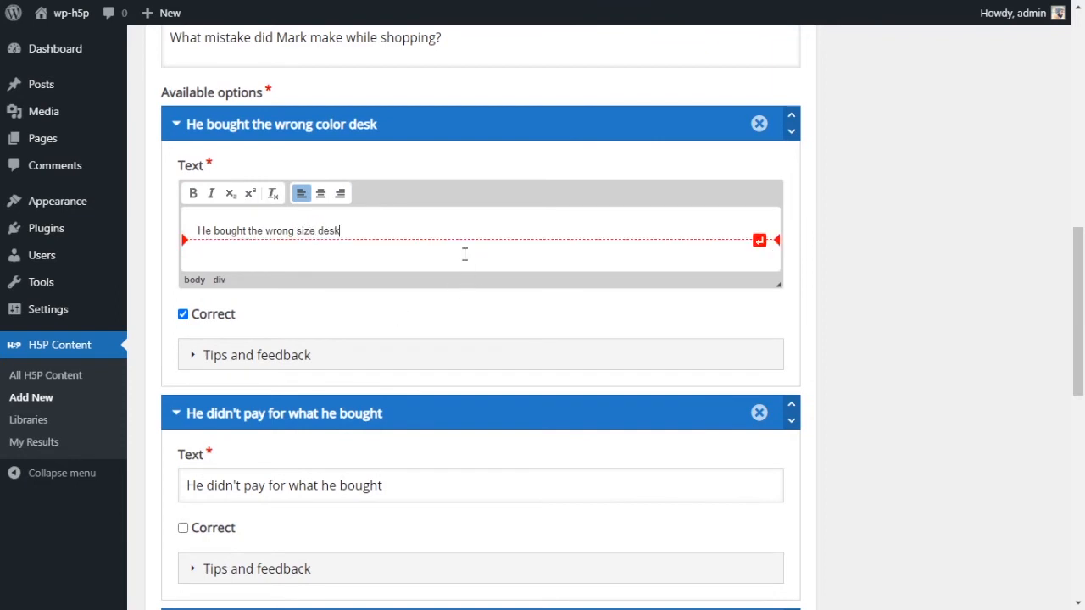
pyautogui.scroll(1, 413, 313)
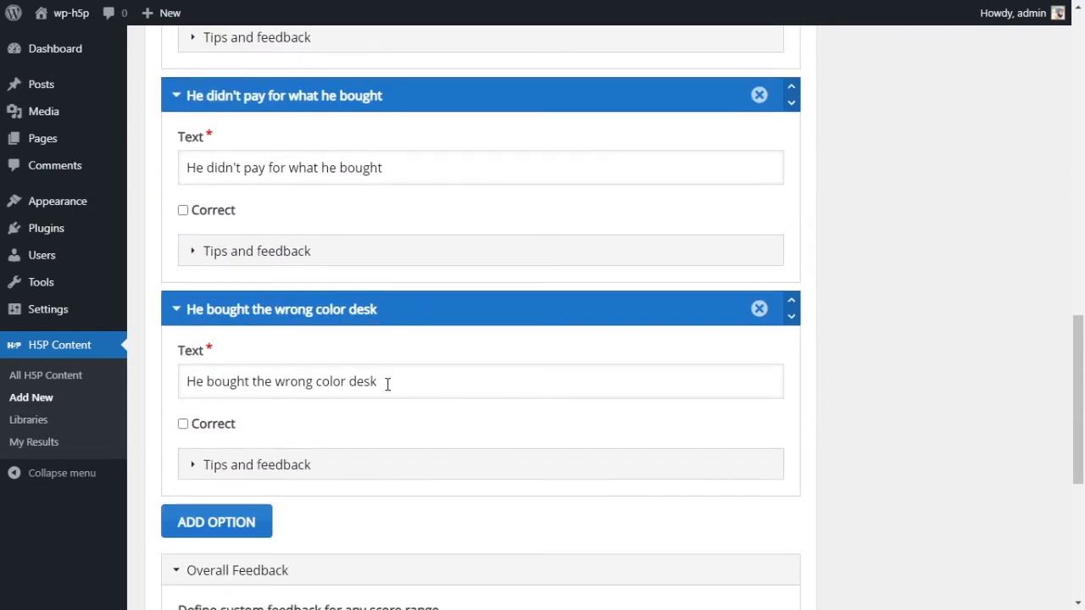
pyautogui.click(388, 384)
# Step: Review the overall feedback, behavioural settings, answer options and display settings of the Multiple Choice question
pyautogui.scroll(-4, 450, 385)
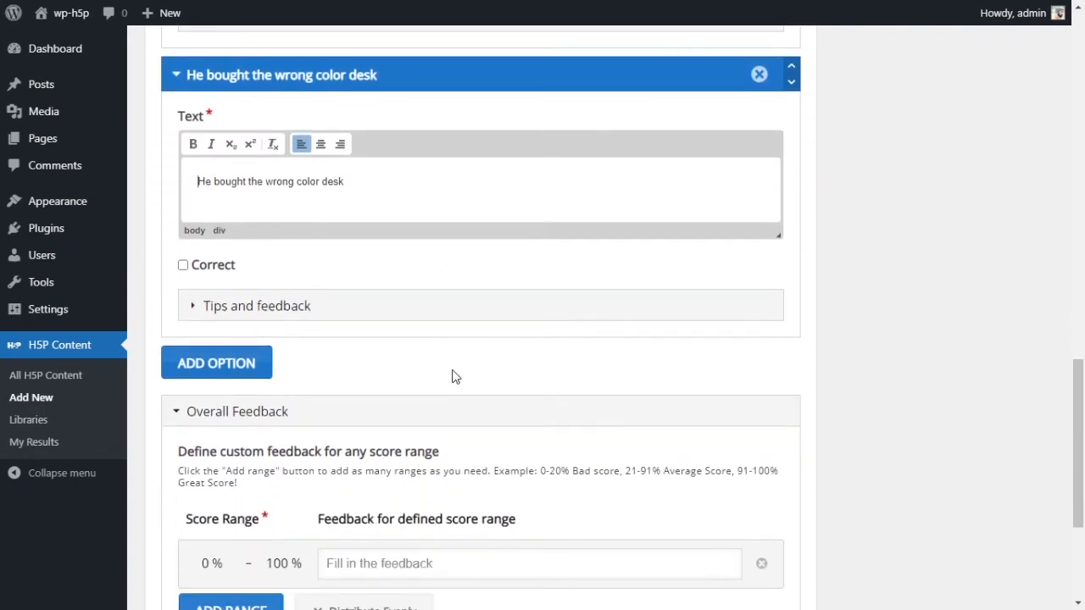
pyautogui.scroll(-1, 453, 373)
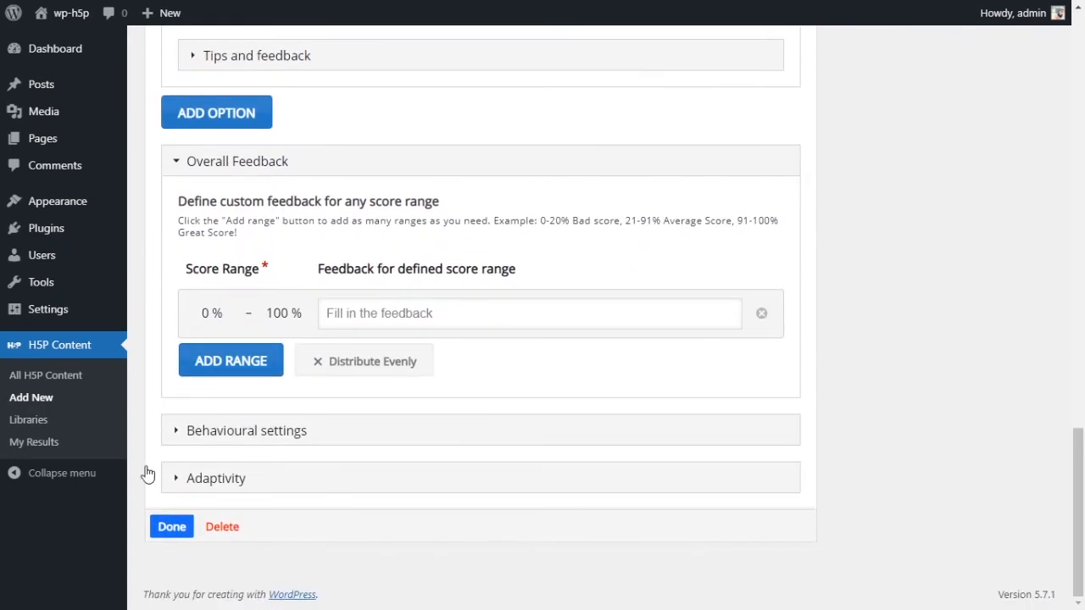
pyautogui.click(226, 437)
pyautogui.scroll(-2, 482, 447)
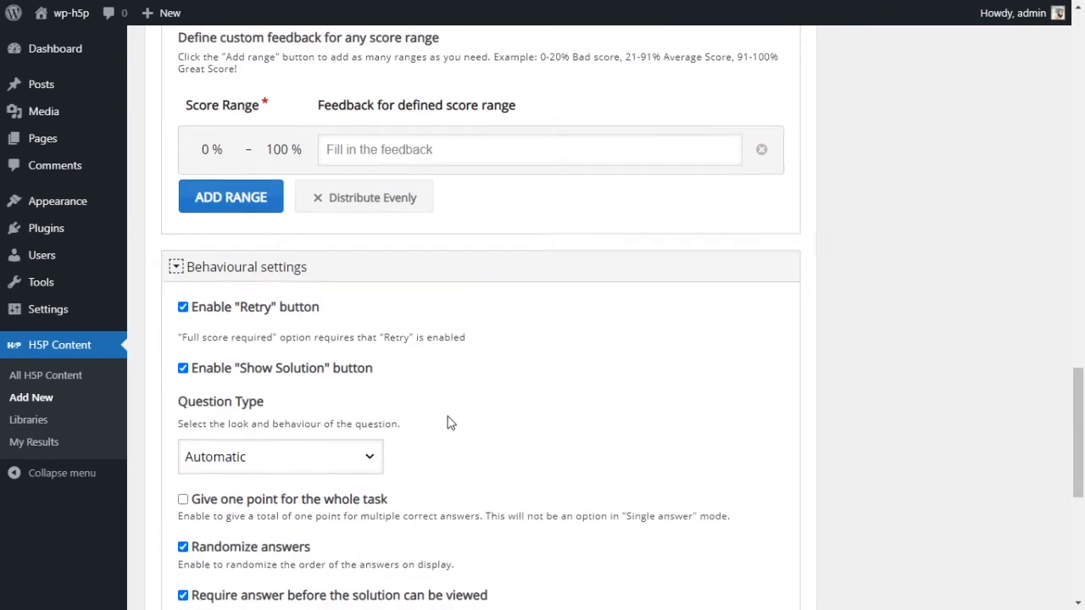
pyautogui.scroll(-2, 448, 421)
pyautogui.click(364, 303)
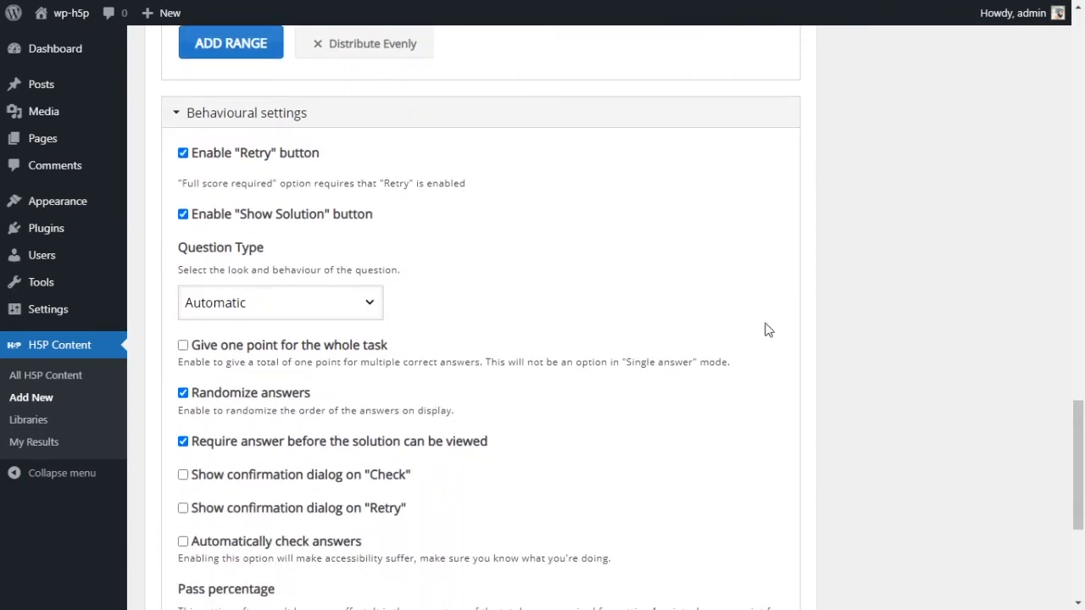
pyautogui.scroll(2, 766, 327)
pyautogui.scroll(4, 577, 373)
pyautogui.scroll(4, 553, 412)
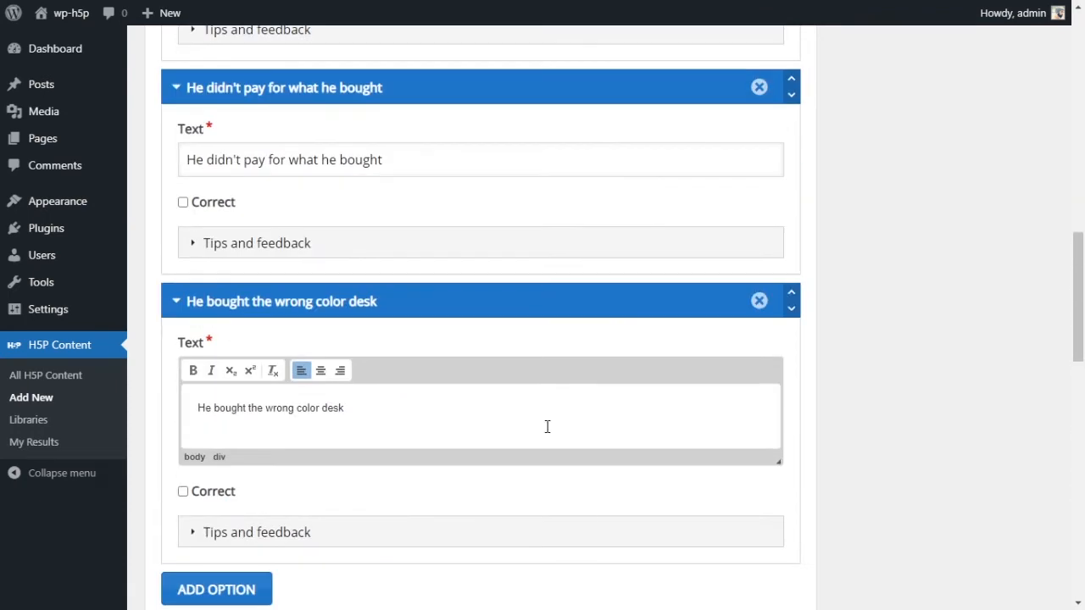
pyautogui.scroll(5, 545, 421)
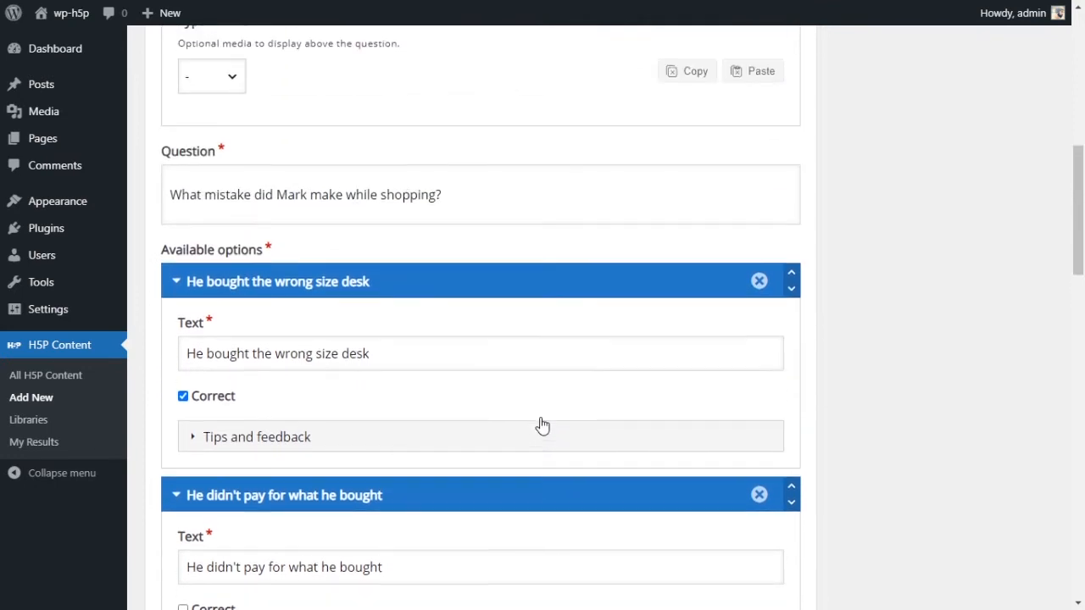
pyautogui.scroll(2, 542, 425)
pyautogui.scroll(4, 542, 426)
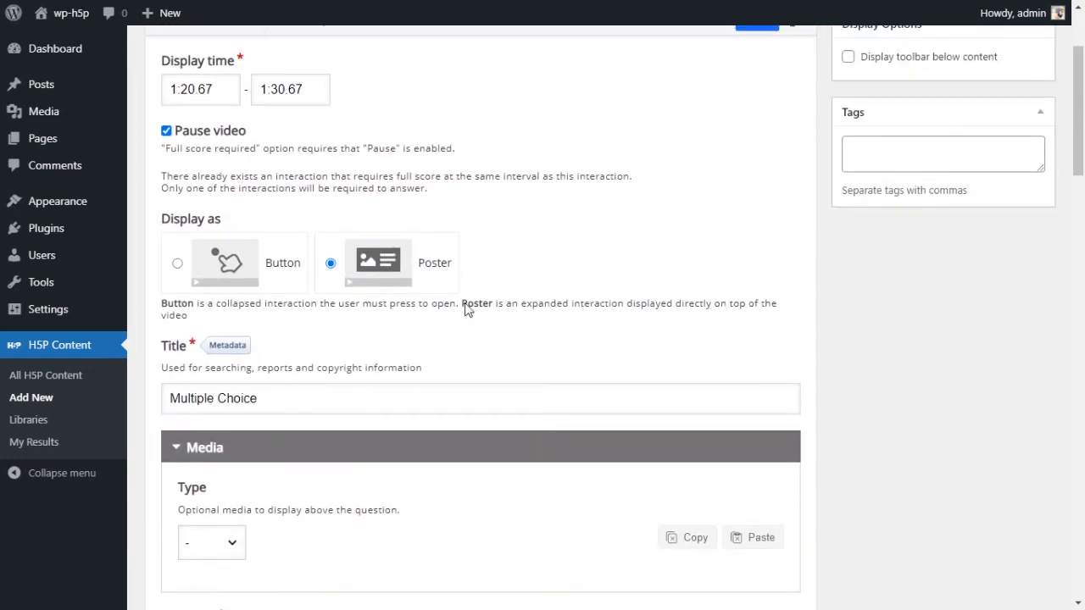
pyautogui.scroll(-2, 402, 359)
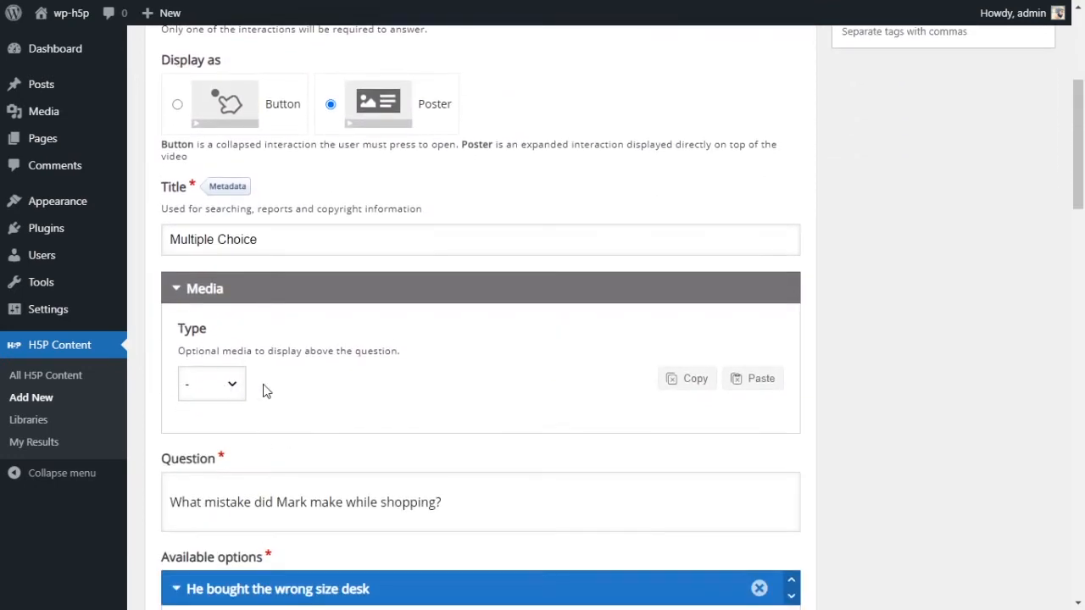
pyautogui.scroll(3, 525, 436)
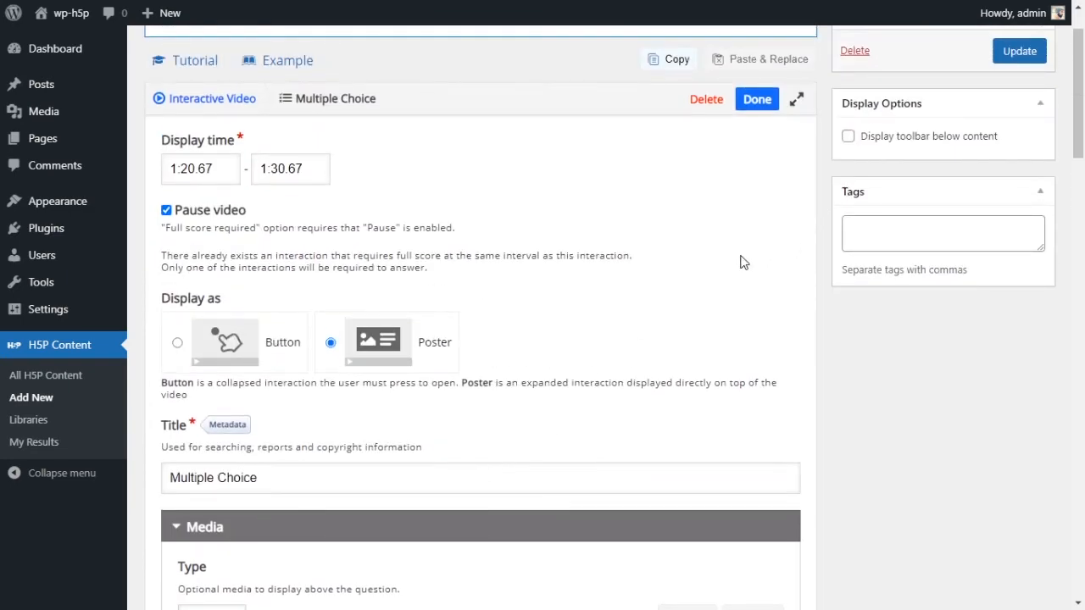
# Step: Save the interaction, enlarge its poster to about 610 × 260 and place it near the middle of the video
pyautogui.click(754, 102)
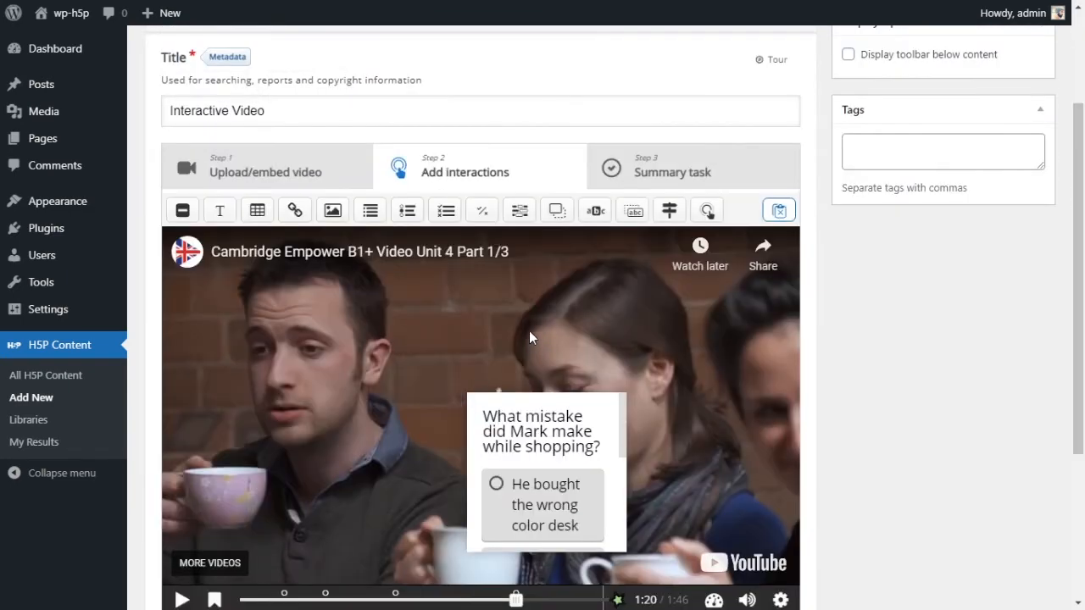
pyautogui.moveTo(586, 417); pyautogui.dragTo(402, 323)
pyautogui.moveTo(456, 459); pyautogui.dragTo(781, 503)
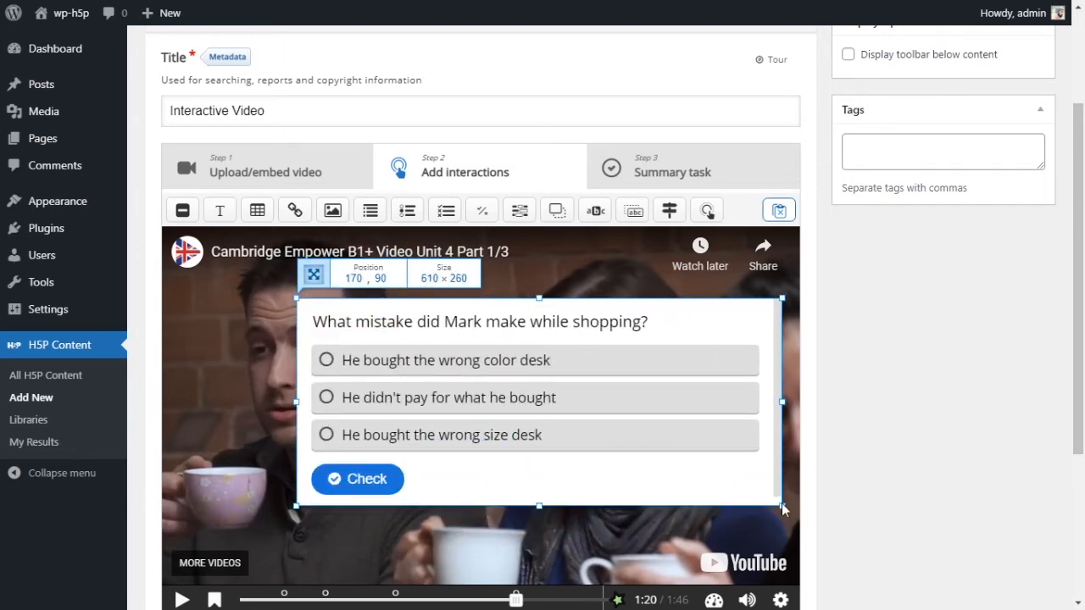
pyautogui.moveTo(642, 395); pyautogui.dragTo(638, 455)
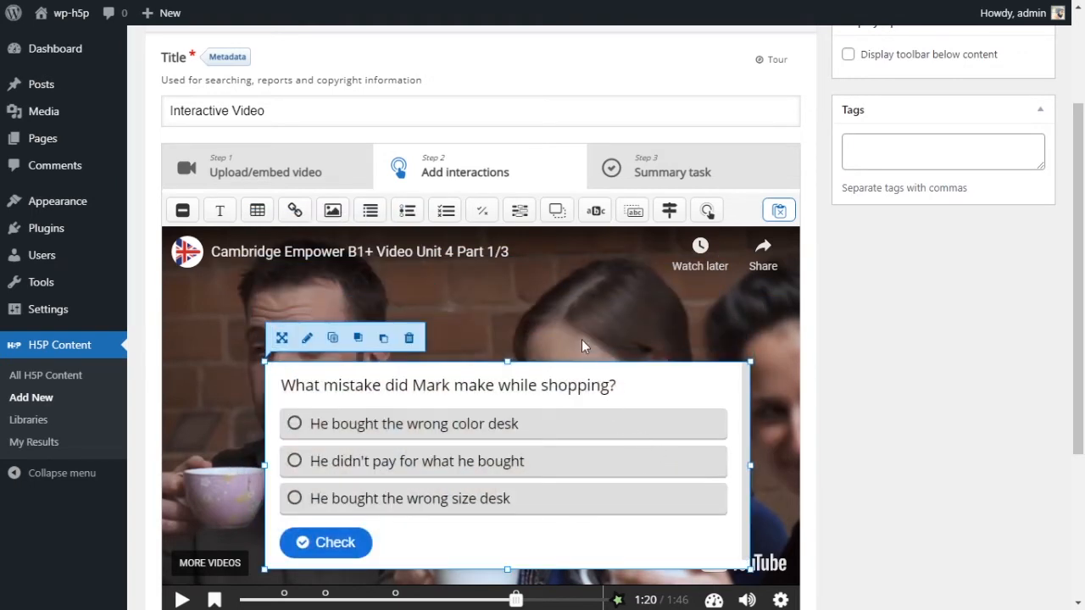
pyautogui.scroll(-1, 581, 339)
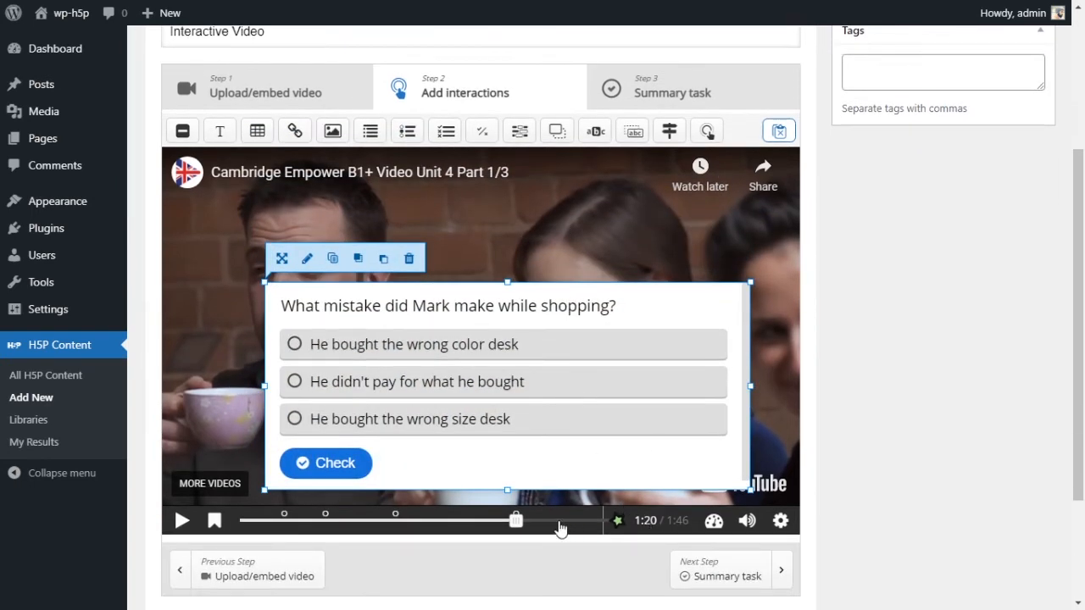
pyautogui.moveTo(545, 385); pyautogui.dragTo(545, 345)
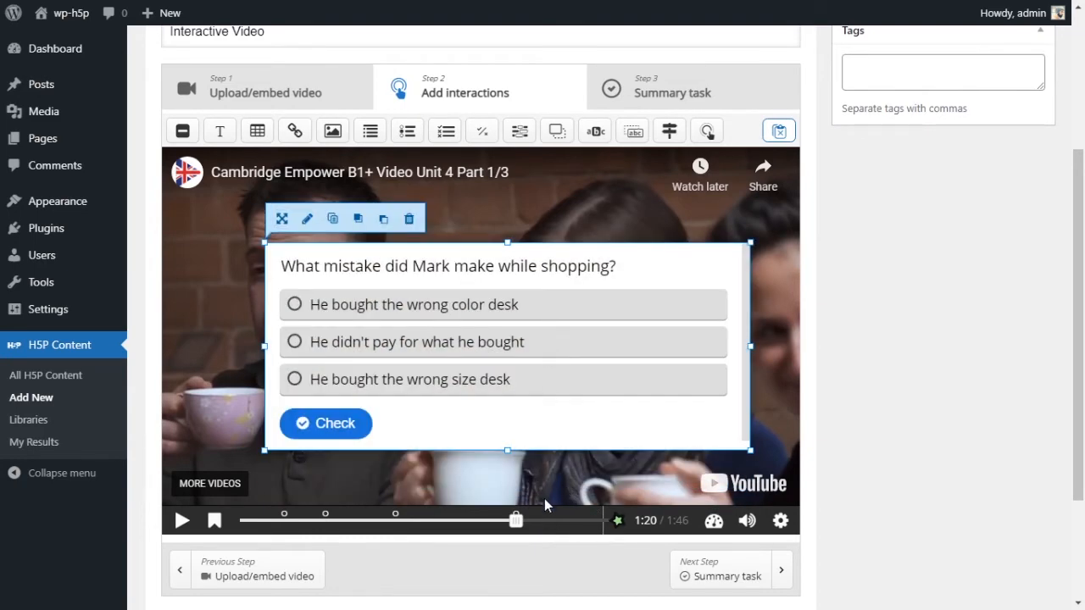
# Step: Reopen the Multiple Choice interaction, set its display start time to 1:20, replace the end time and save
pyautogui.scroll(-2, 440, 449)
pyautogui.scroll(4, 441, 465)
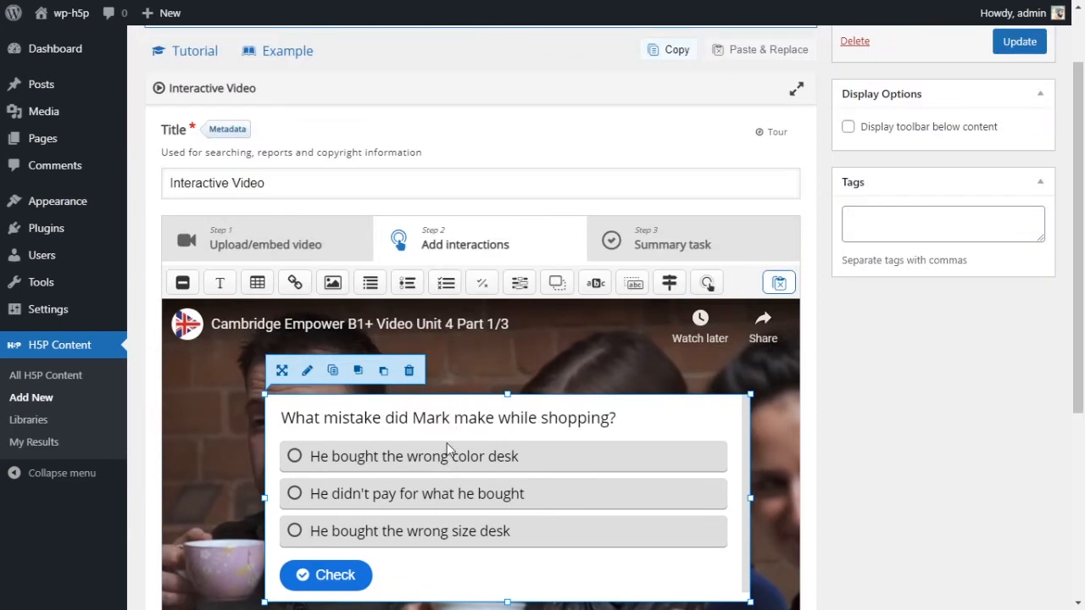
pyautogui.click(308, 370)
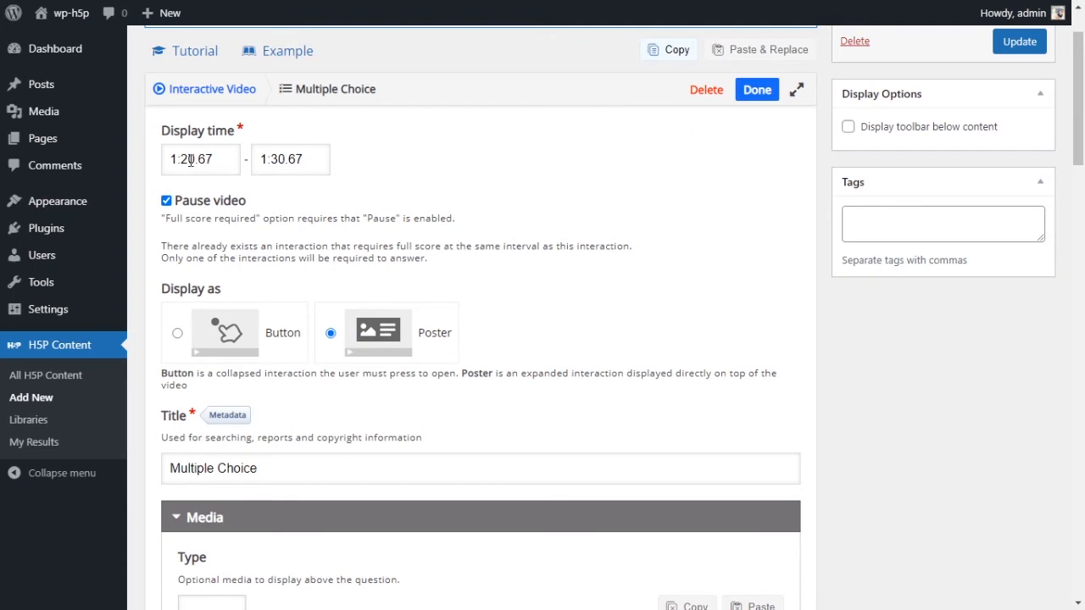
pyautogui.moveTo(196, 159); pyautogui.dragTo(364, 175)
pyautogui.press('BackSpace')
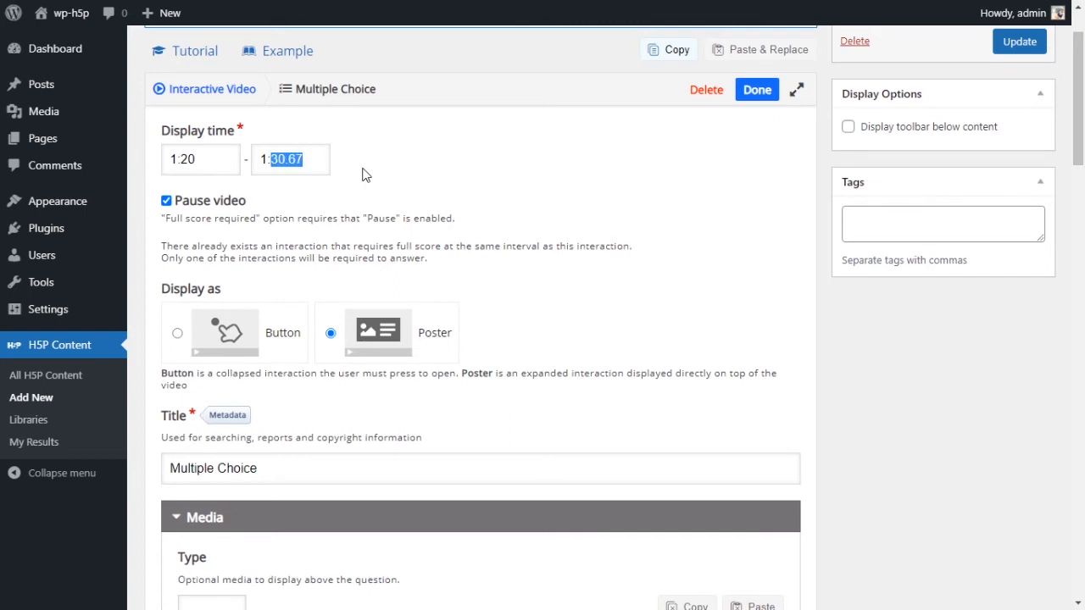
pyautogui.write('12')
pyautogui.click(752, 100)
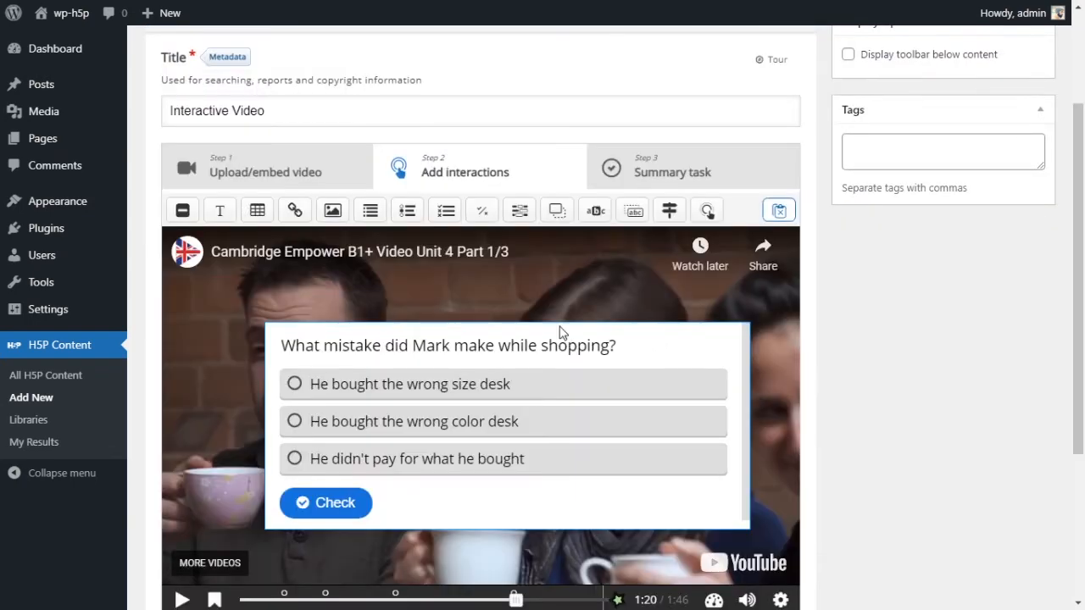
# Step: Rewind the video to the scene with the two labelled women at 0:15 and start a new Text interaction there
pyautogui.scroll(-1, 546, 293)
pyautogui.scroll(-1, 546, 293)
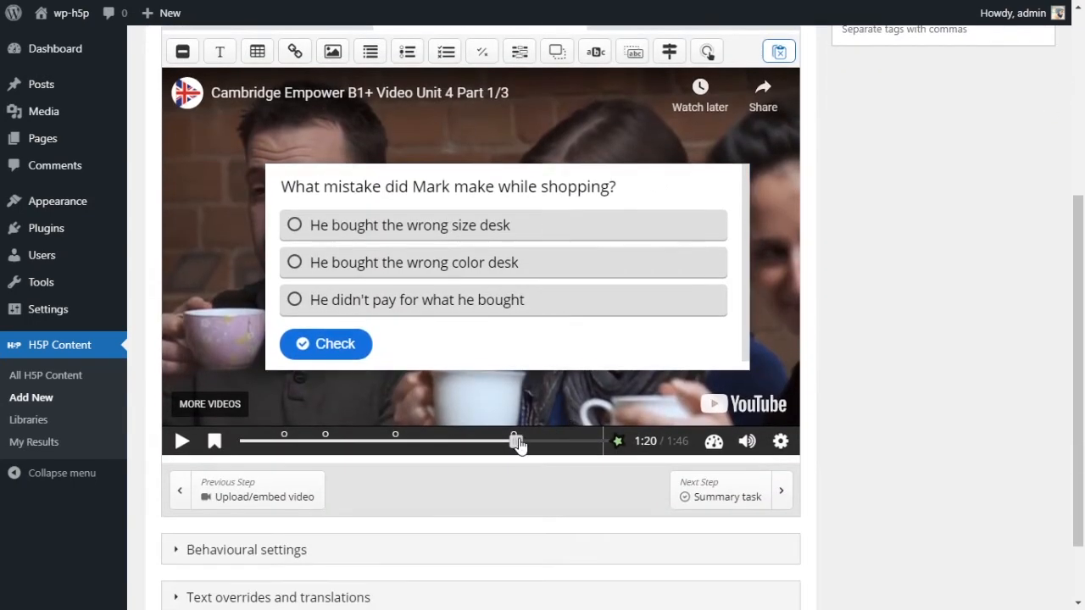
pyautogui.moveTo(516, 442); pyautogui.dragTo(256, 450)
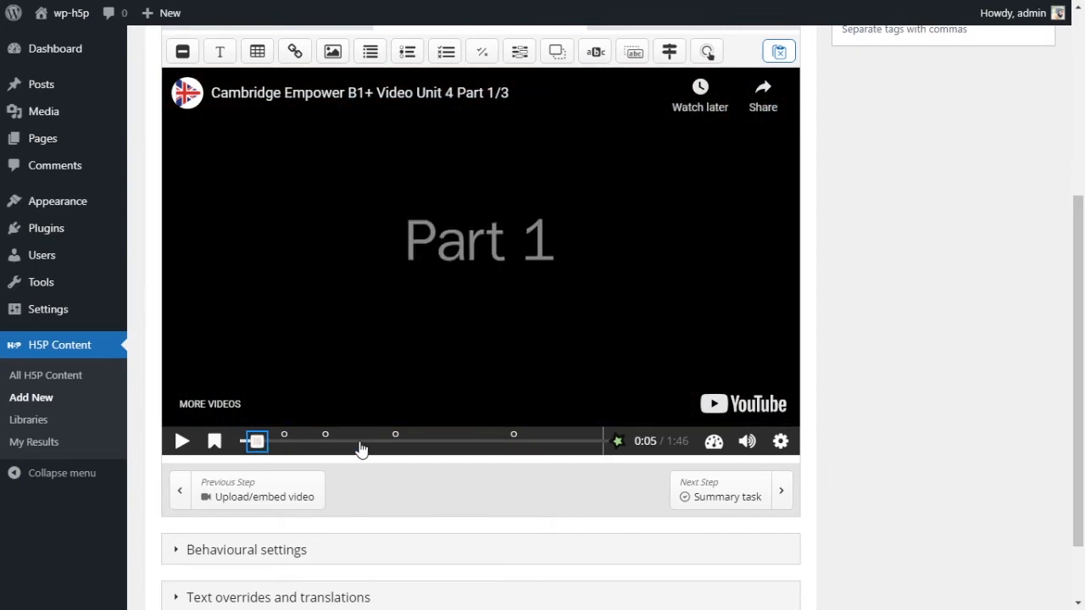
pyautogui.scroll(1, 390, 449)
pyautogui.moveTo(258, 521); pyautogui.dragTo(304, 524)
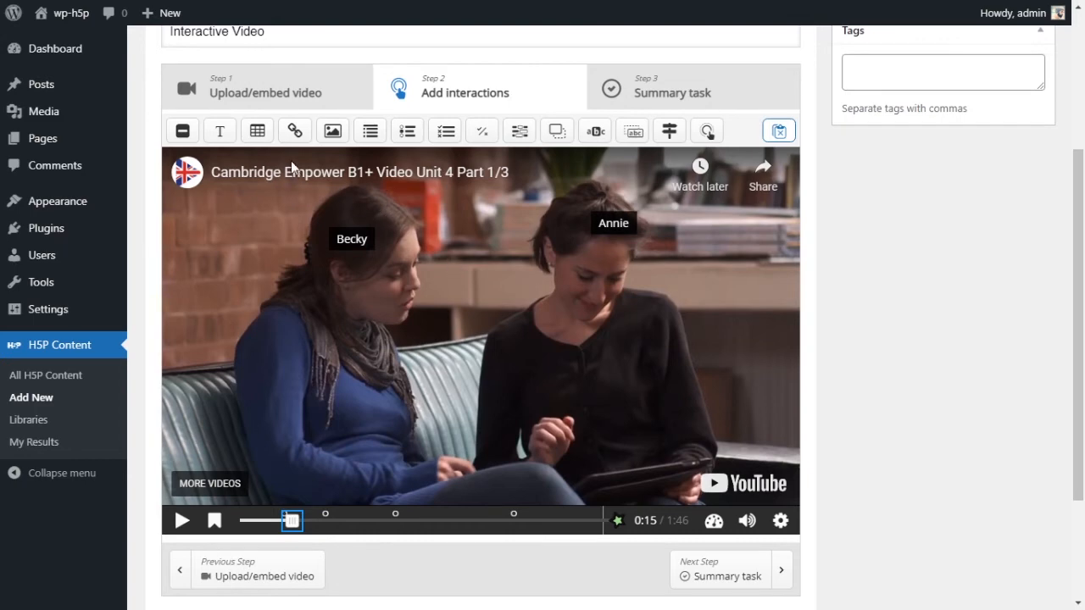
pyautogui.click(222, 131)
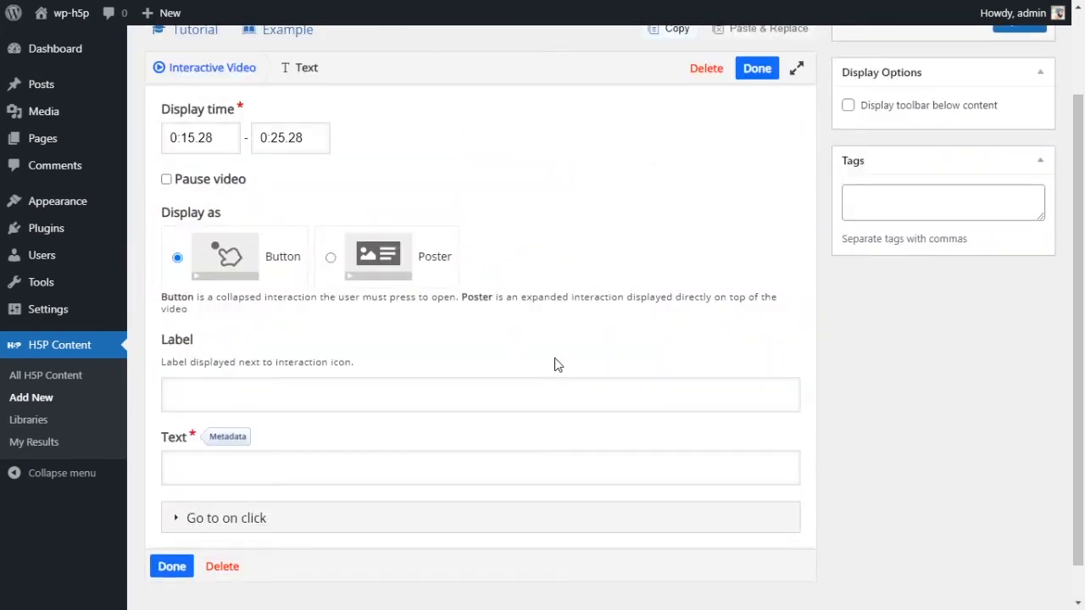
# Step: Delete the empty text interaction that starts at 0:15.28 and confirm its removal
pyautogui.click(713, 75)
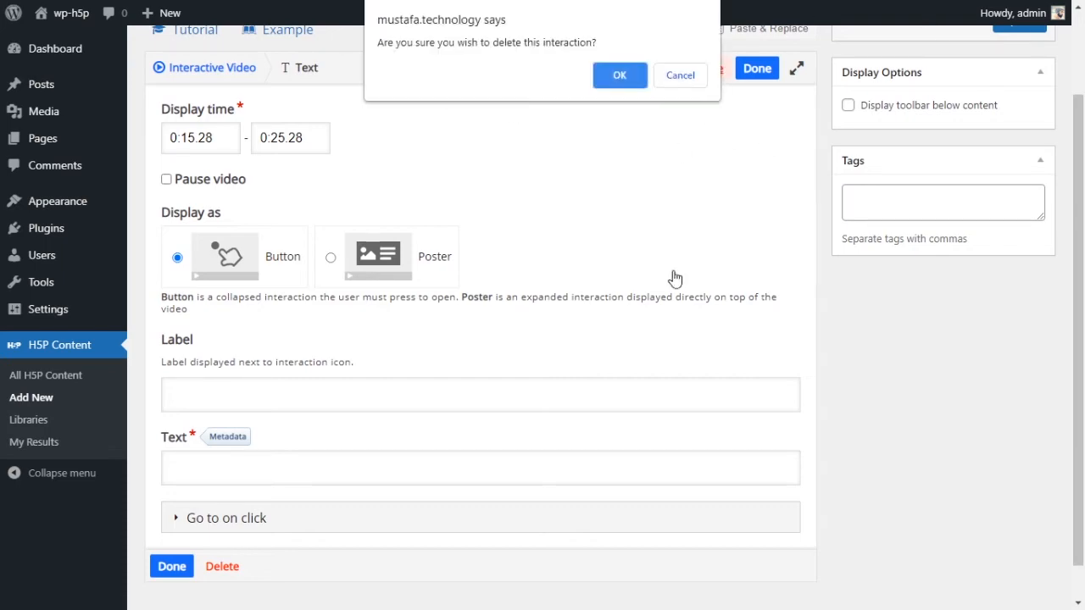
pyautogui.click(623, 75)
# Step: Move the video to about 1:01 and add a text interaction there, displayed as a Poster
pyautogui.scroll(-3, 469, 443)
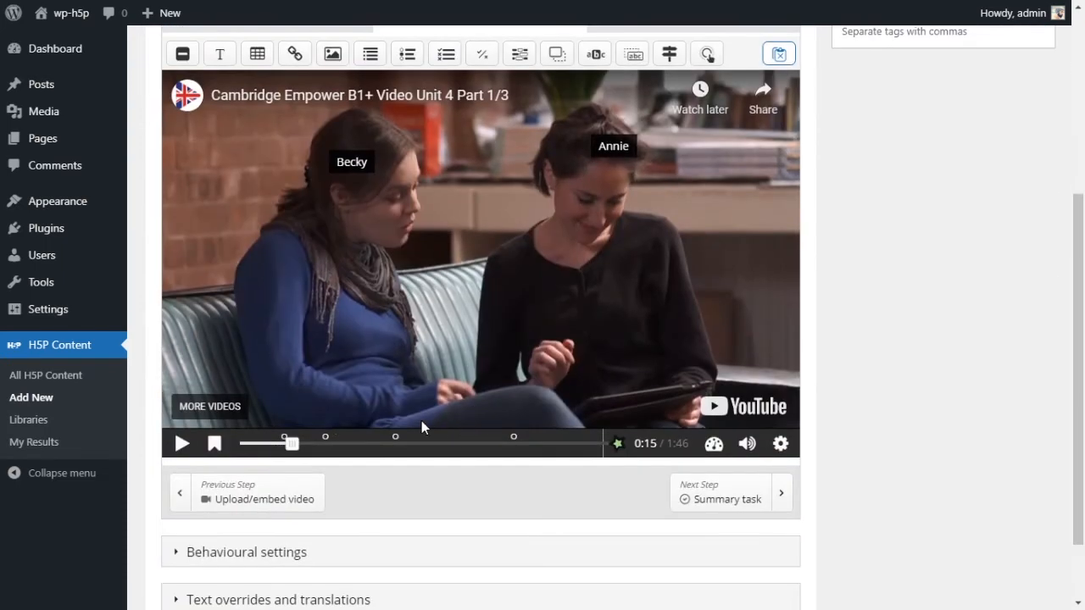
pyautogui.moveTo(291, 451); pyautogui.dragTo(456, 447)
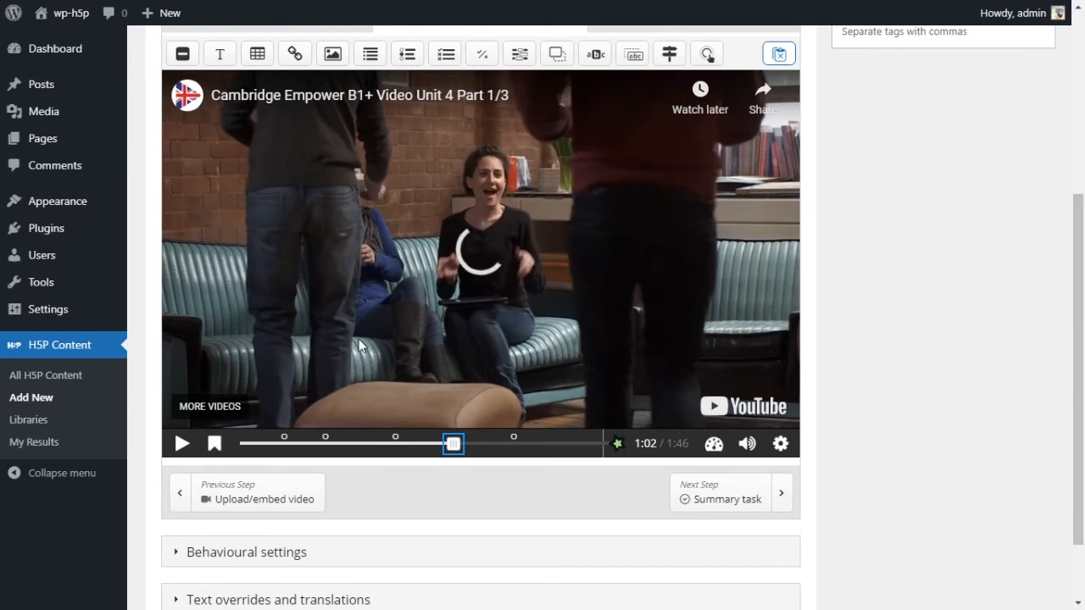
pyautogui.click(447, 446)
pyautogui.moveTo(448, 445); pyautogui.dragTo(452, 446)
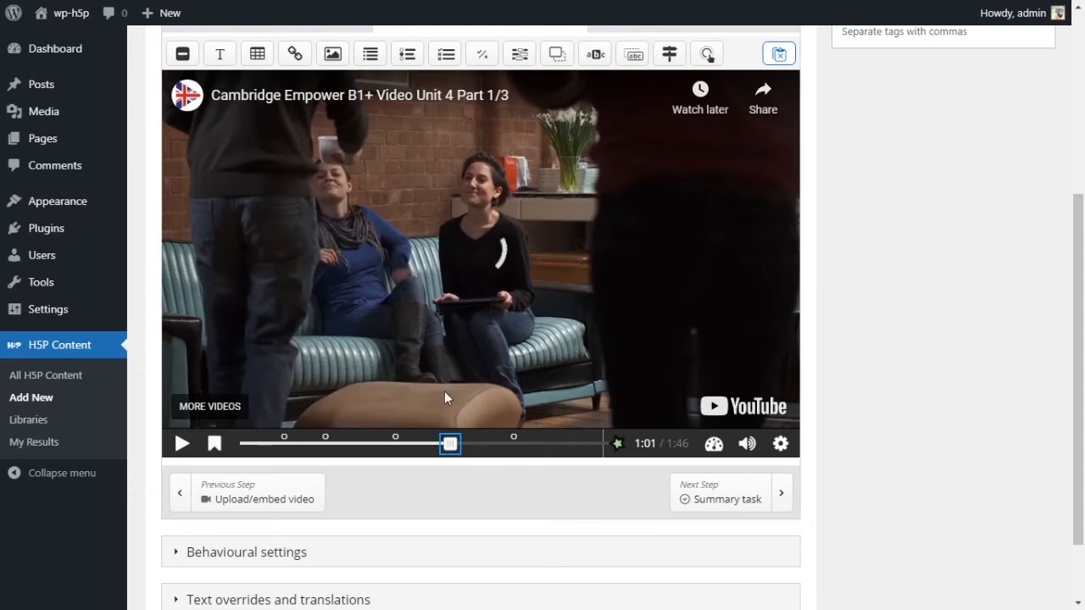
pyautogui.click(221, 55)
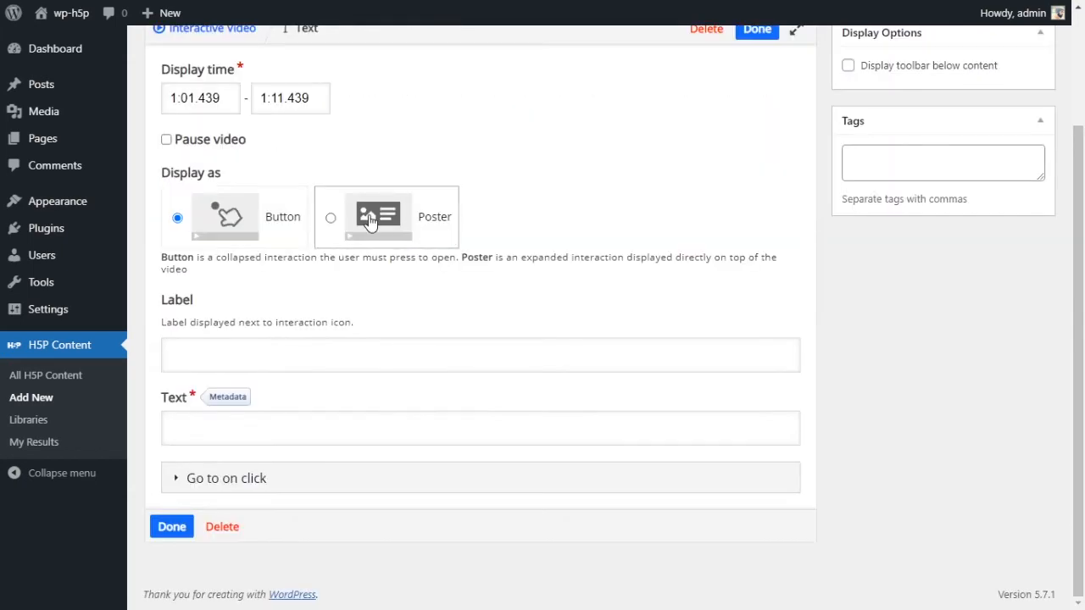
pyautogui.click(405, 237)
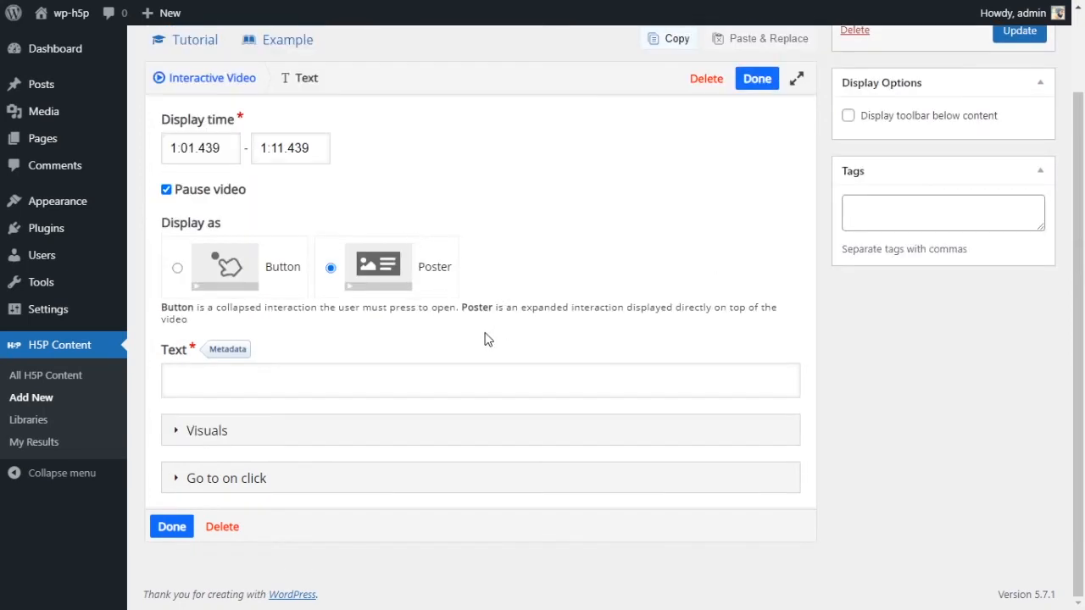
# Step: Expand the Visuals and Go to on click settings and write the poster text stating that the two named characters "enter the room"
pyautogui.click(383, 381)
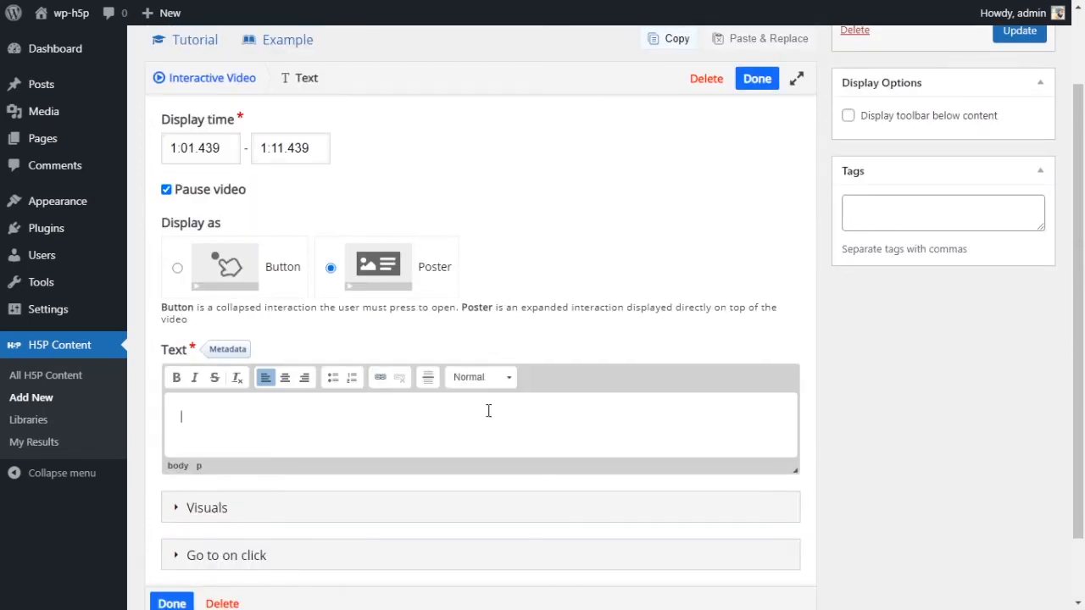
pyautogui.scroll(-1, 646, 425)
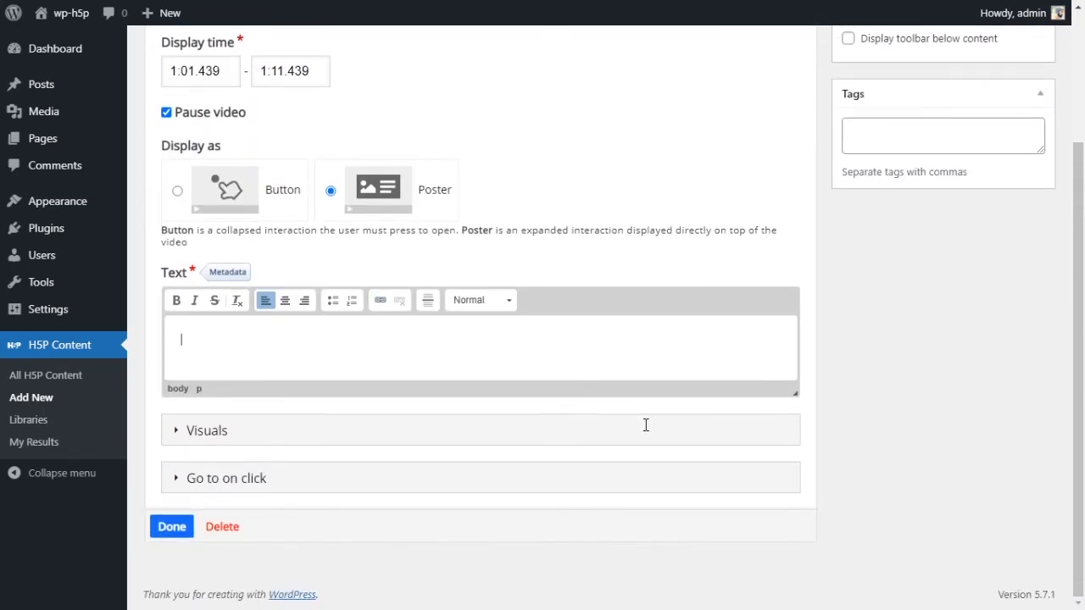
pyautogui.click(247, 438)
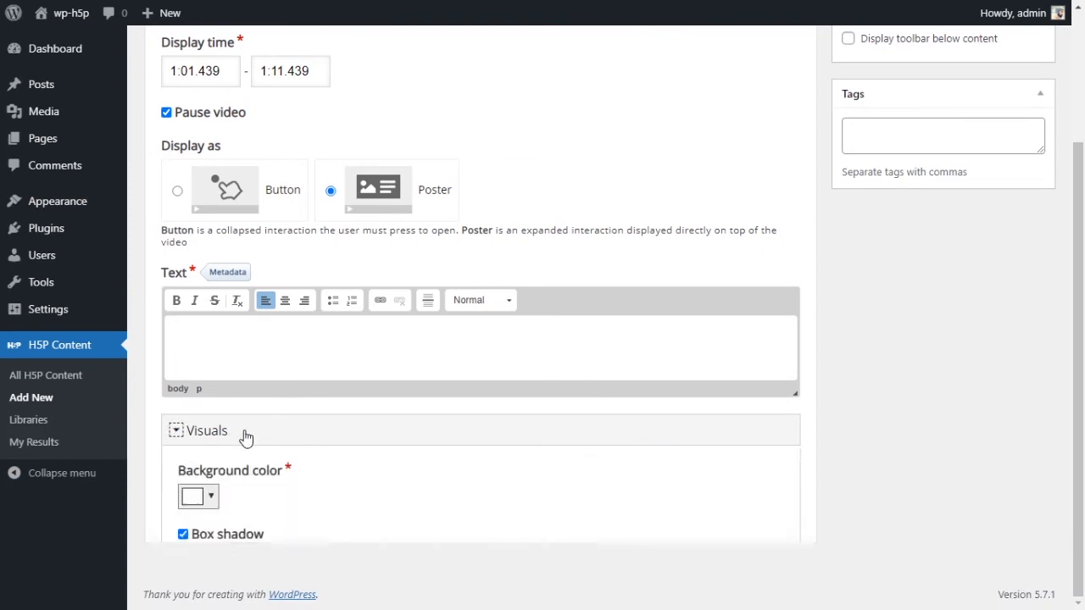
pyautogui.scroll(-2, 398, 440)
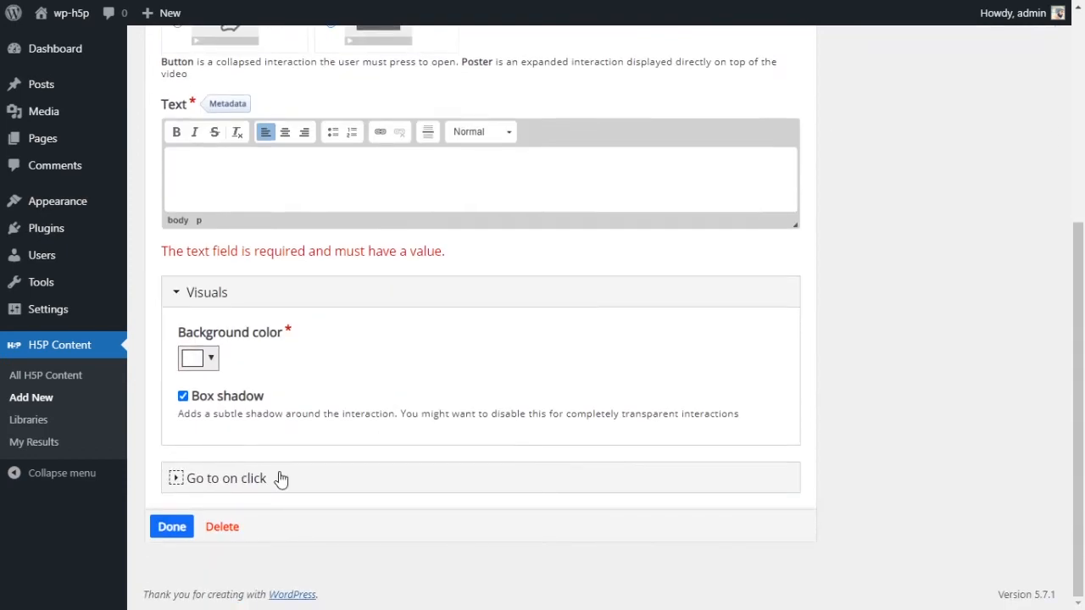
pyautogui.click(279, 477)
pyautogui.scroll(-2, 388, 475)
pyautogui.scroll(5, 483, 462)
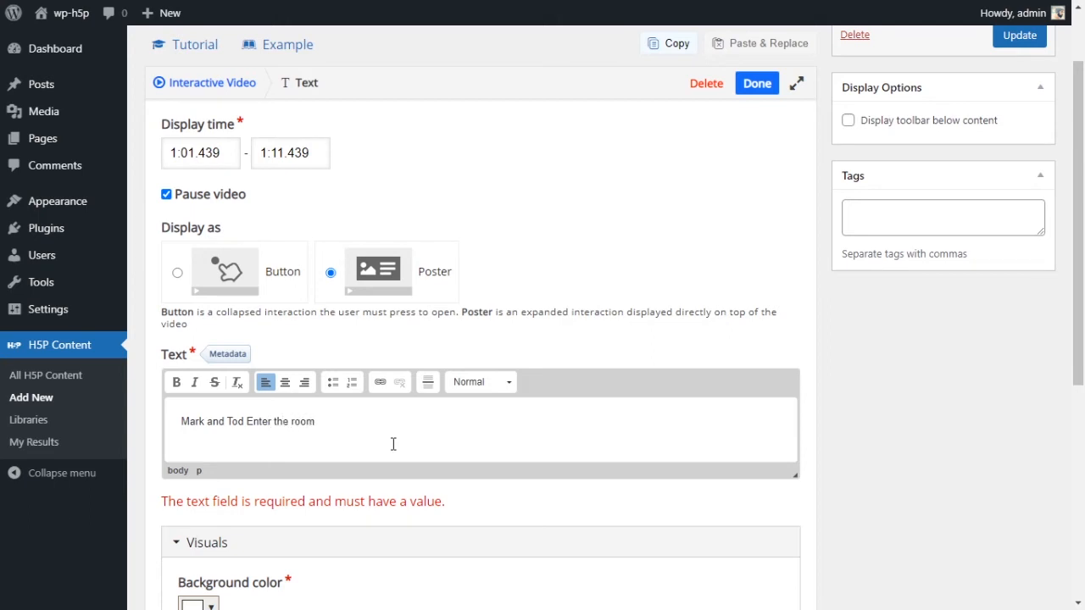
pyautogui.moveTo(250, 418); pyautogui.dragTo(254, 418)
pyautogui.write('e')
# Step: Set the text interaction's display time to 1:00 - 1:04 and turn off Pause video
pyautogui.scroll(-2, 491, 404)
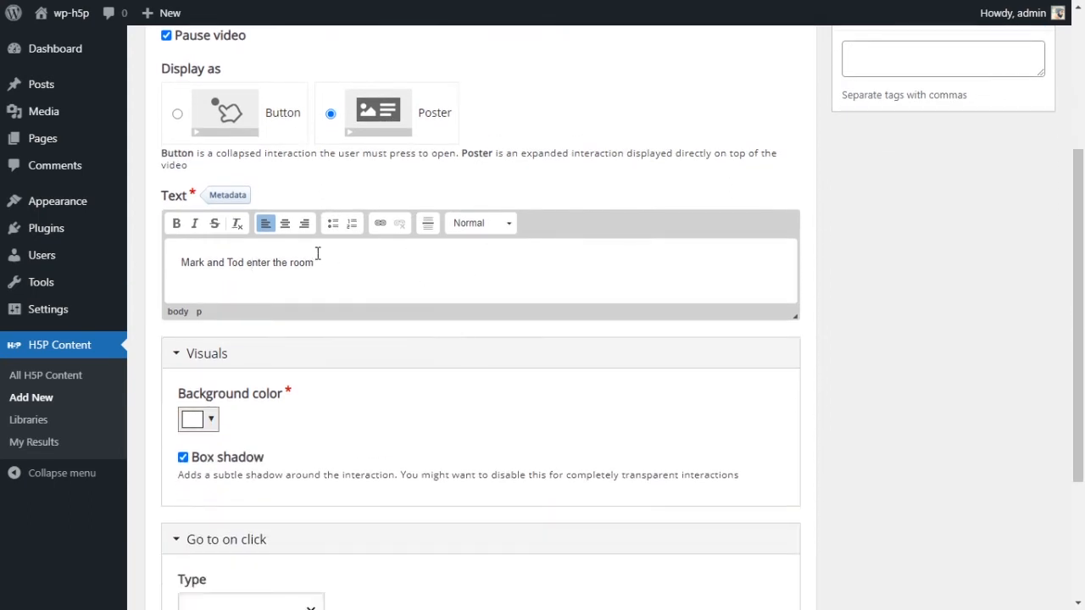
pyautogui.scroll(3, 309, 371)
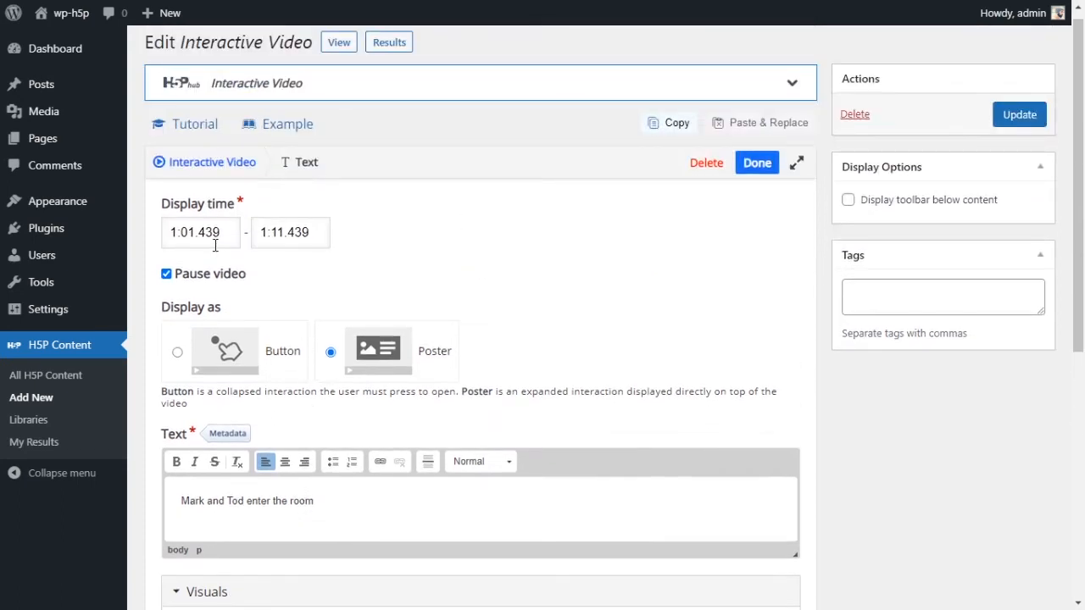
pyautogui.click(281, 232)
pyautogui.moveTo(195, 231); pyautogui.dragTo(400, 235)
pyautogui.press('BackSpace')
pyautogui.press('BackSpace')
pyautogui.press('BackSpace')
pyautogui.press('BackSpace')
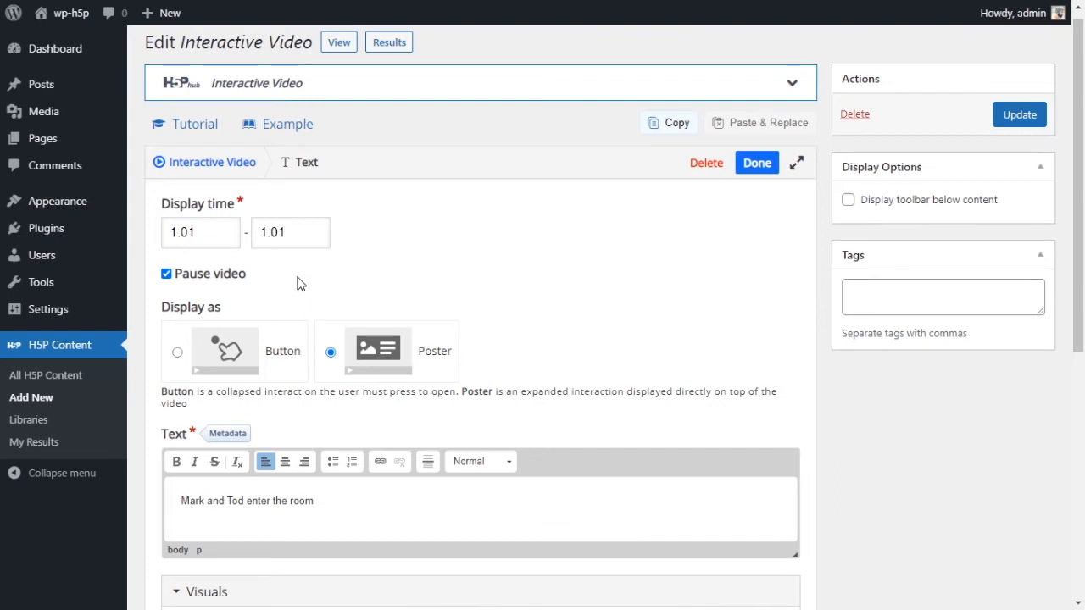
pyautogui.click(226, 277)
pyautogui.moveTo(192, 234); pyautogui.dragTo(208, 230)
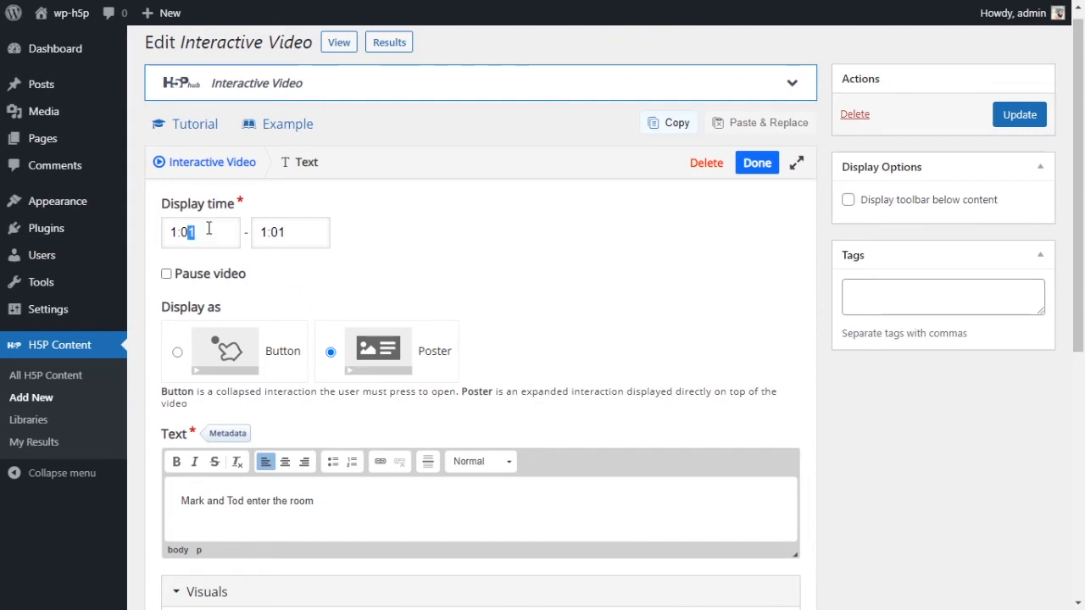
pyautogui.write('0')
pyautogui.moveTo(274, 236); pyautogui.dragTo(295, 236)
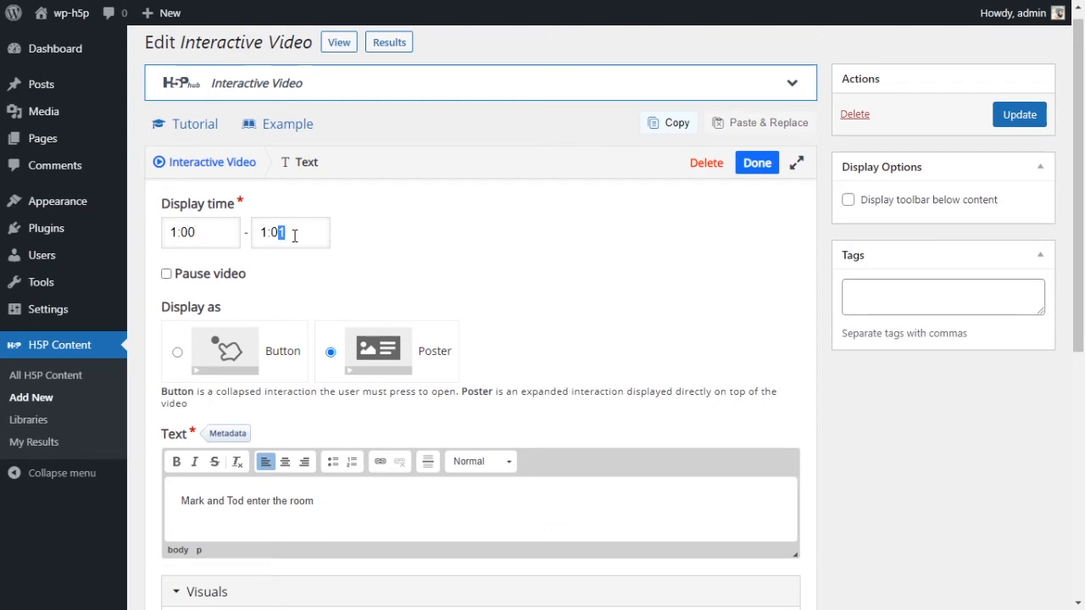
pyautogui.write('4')
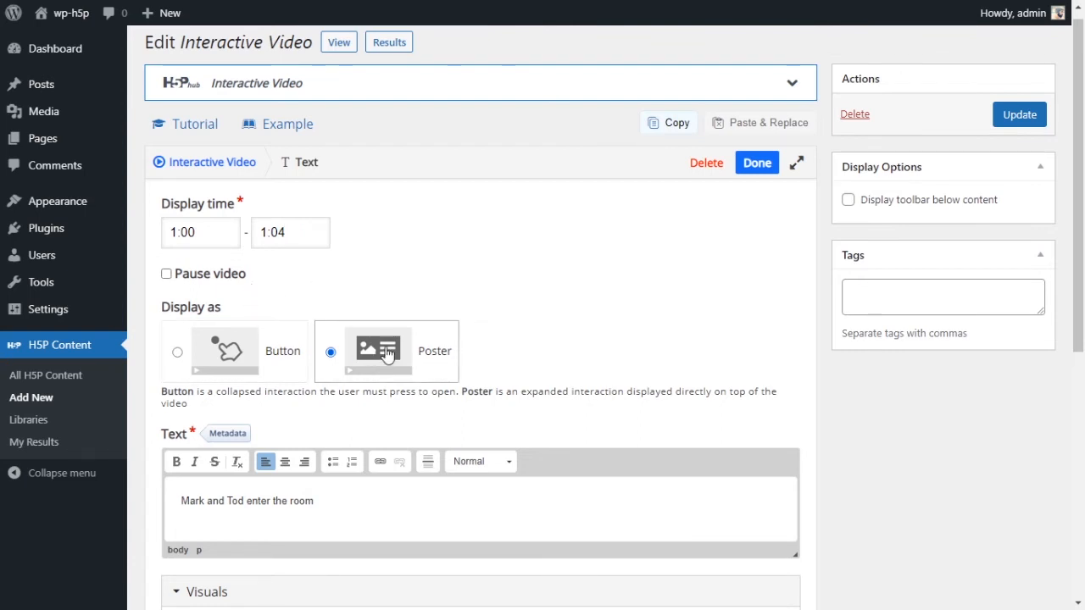
# Step: Set the poster's background color to semi-transparent white, rgba(255, 255, 255, 0.3)
pyautogui.scroll(-2, 477, 344)
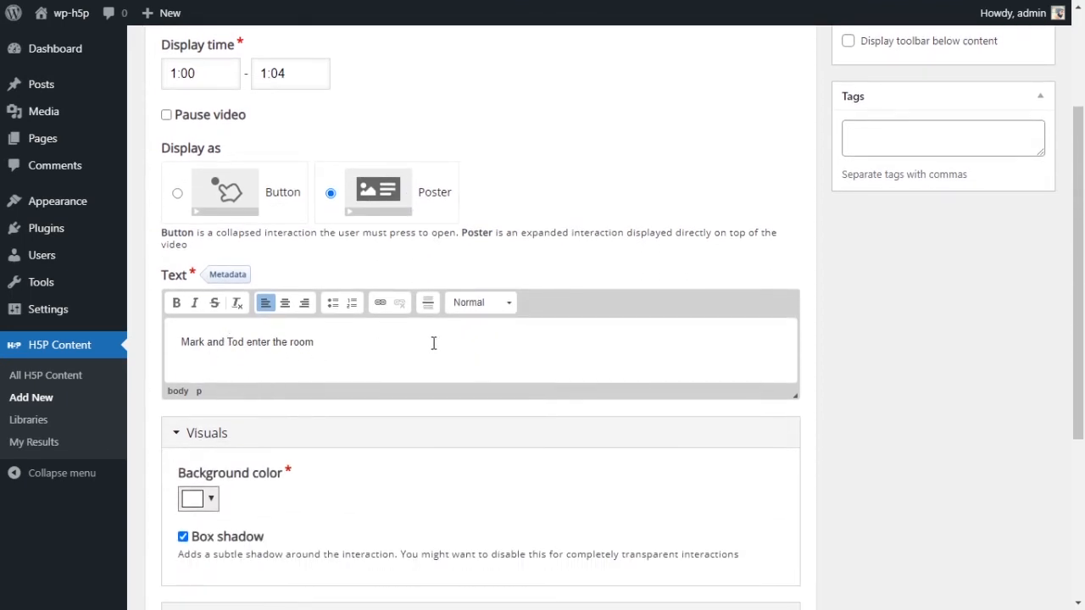
pyautogui.scroll(-2, 433, 343)
pyautogui.click(211, 340)
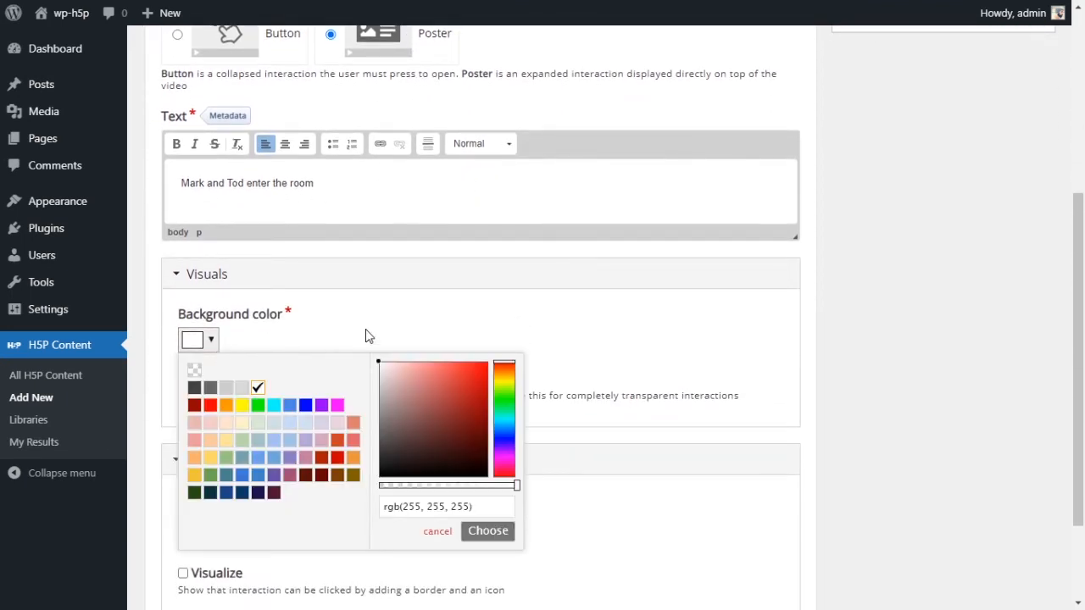
pyautogui.scroll(1, 370, 194)
pyautogui.scroll(-1, 415, 288)
pyautogui.scroll(-1, 418, 192)
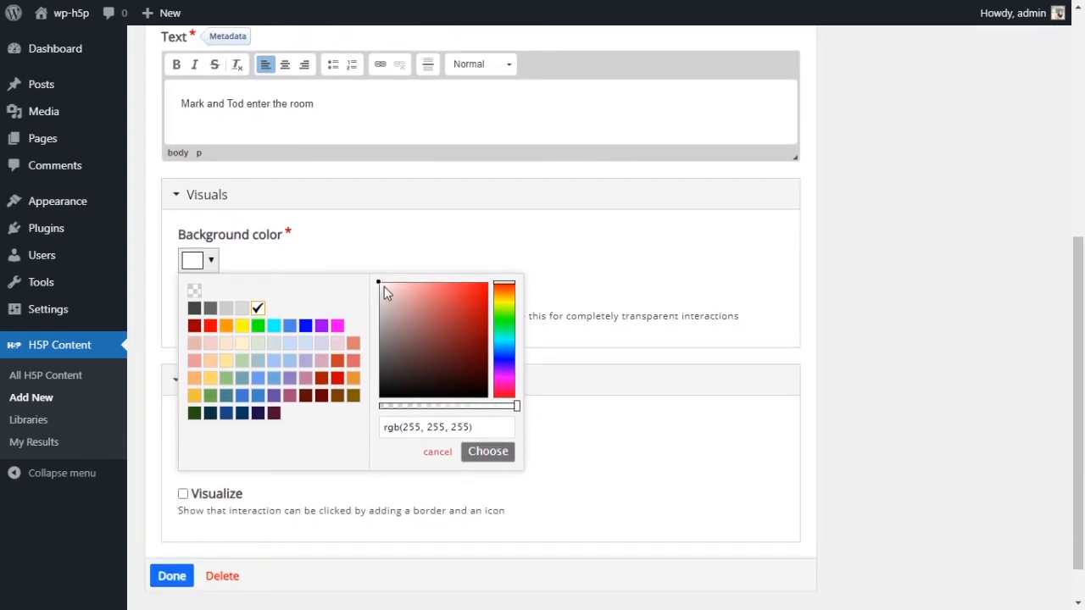
pyautogui.moveTo(385, 286); pyautogui.dragTo(366, 273)
pyautogui.click(515, 406)
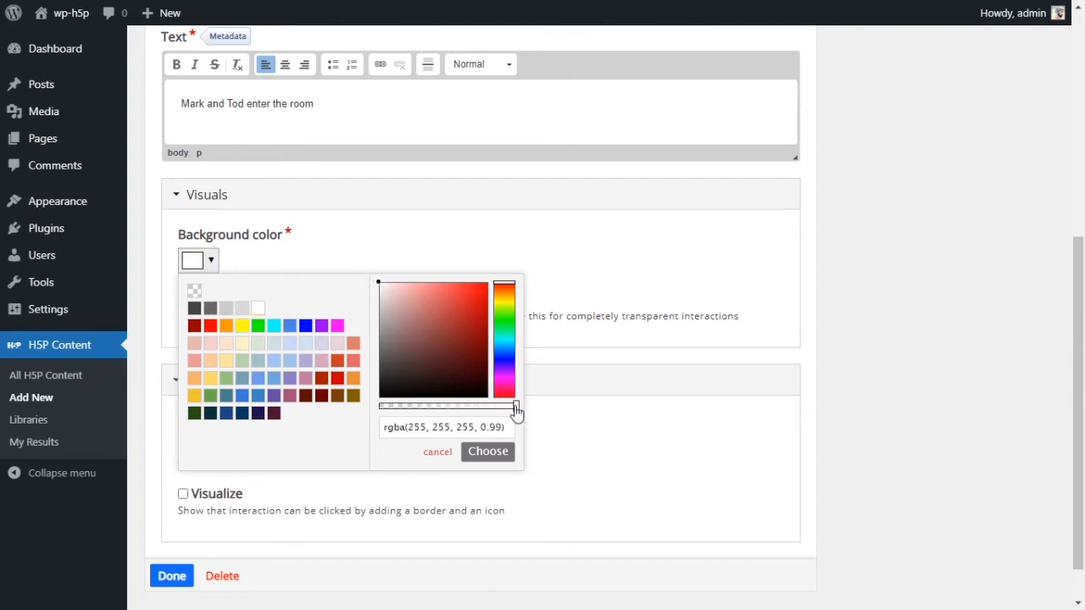
pyautogui.moveTo(516, 407); pyautogui.dragTo(418, 407)
pyautogui.moveTo(418, 407); pyautogui.dragTo(423, 407)
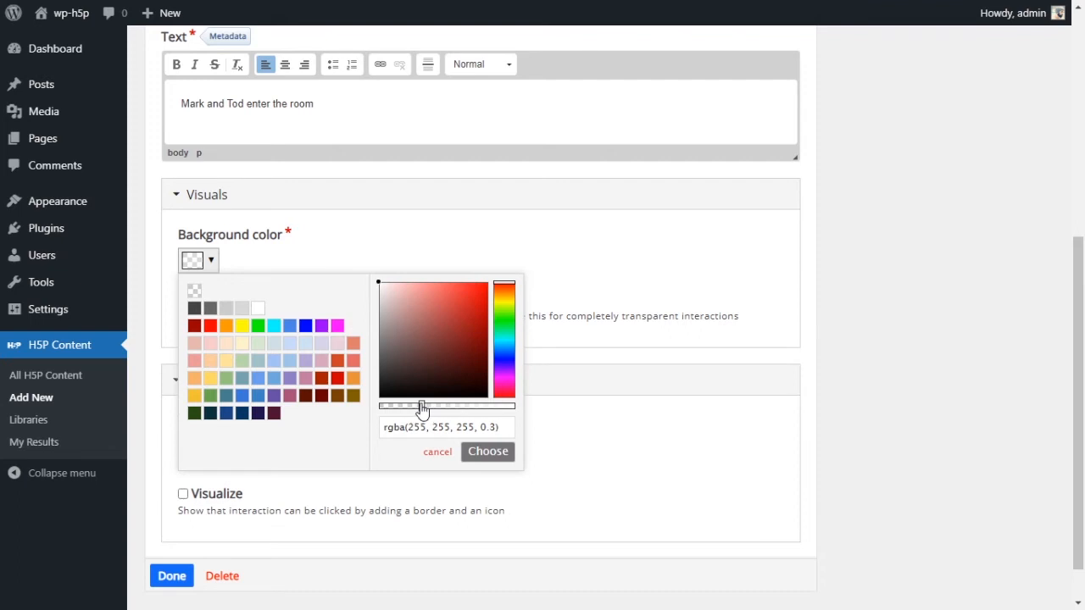
pyautogui.click(485, 455)
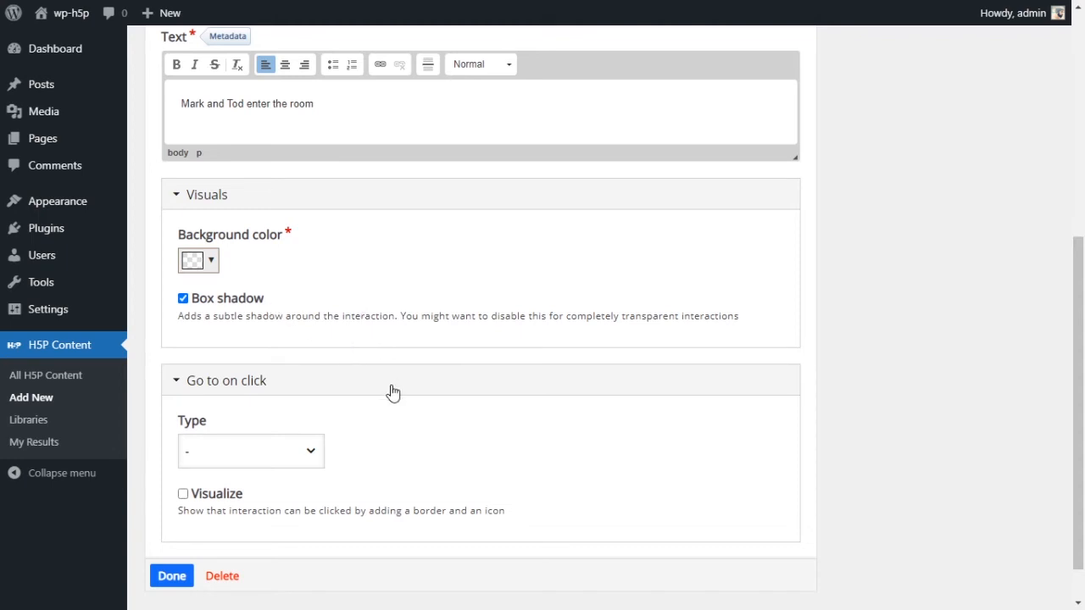
# Step: Try the Timecode and Another page (URL) types for the poster's Go to on click setting, and reset the type to "-"
pyautogui.scroll(-1, 392, 392)
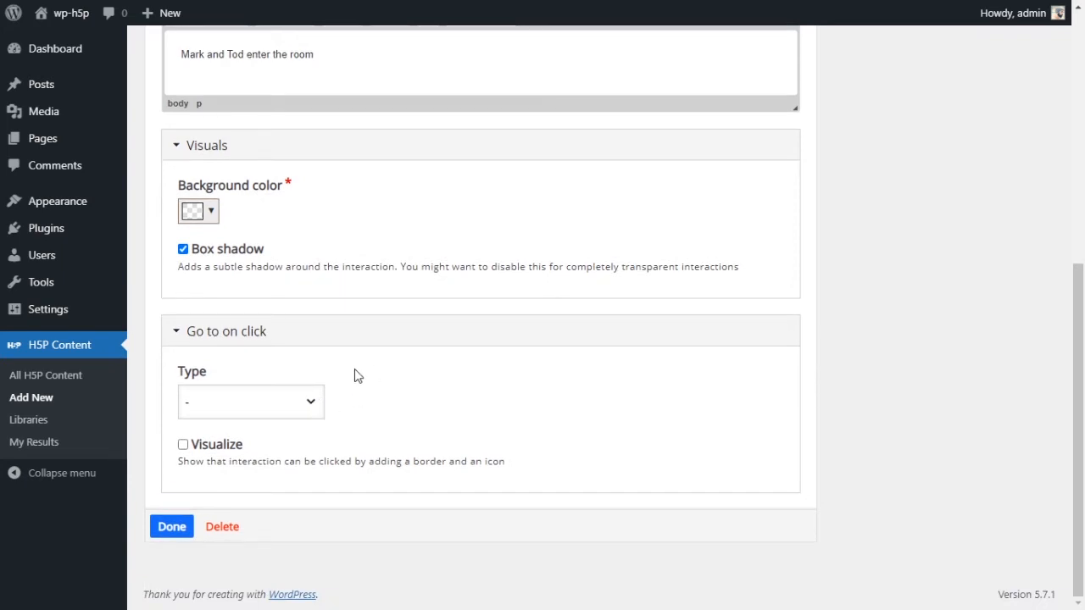
pyautogui.click(318, 400)
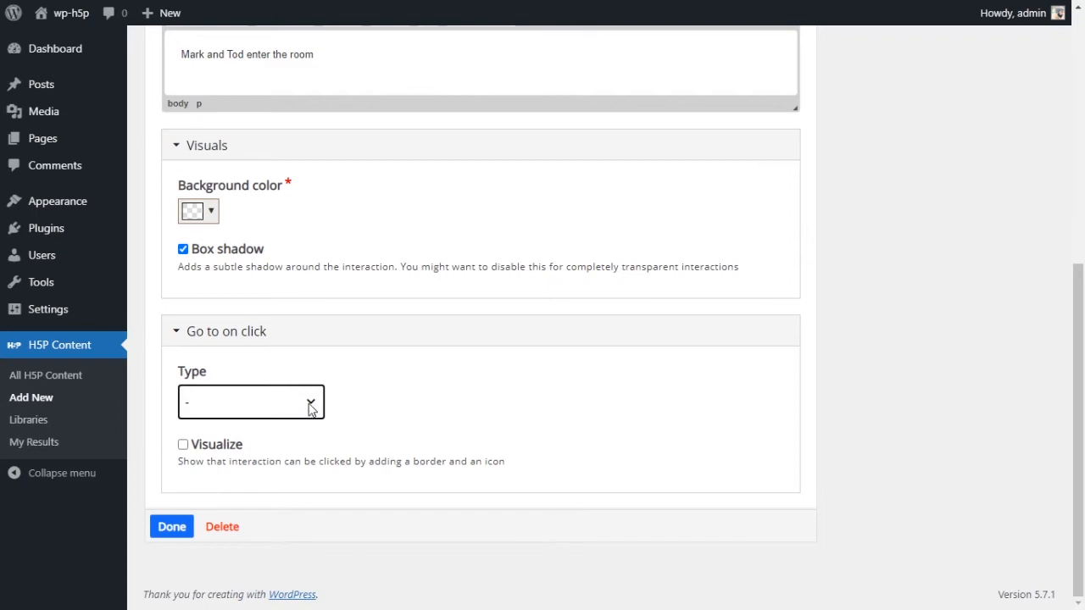
pyautogui.scroll(3, 551, 339)
pyautogui.scroll(3, 508, 254)
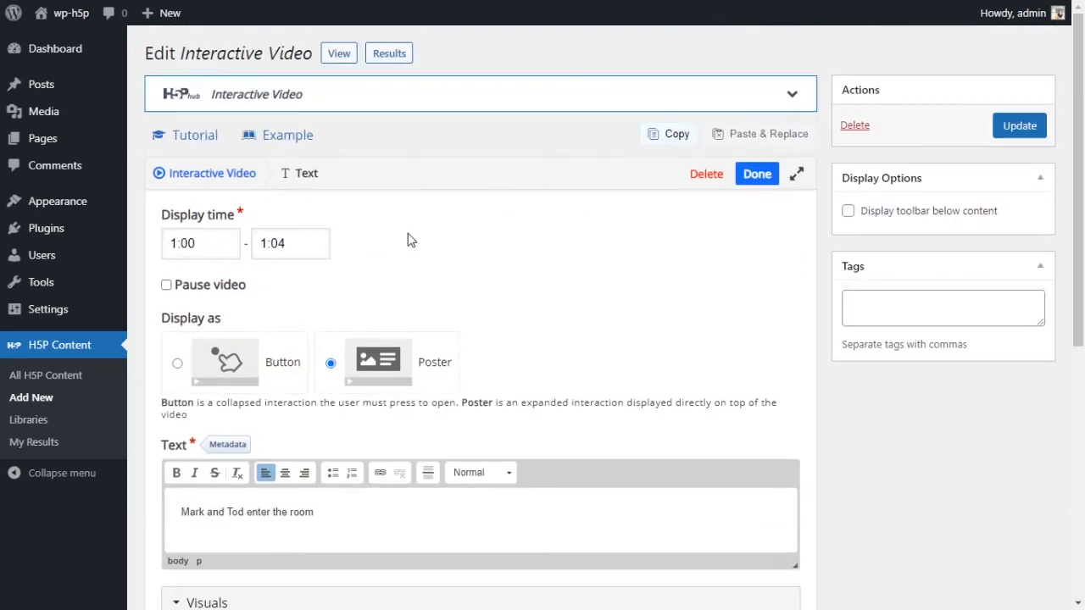
pyautogui.scroll(-5, 429, 269)
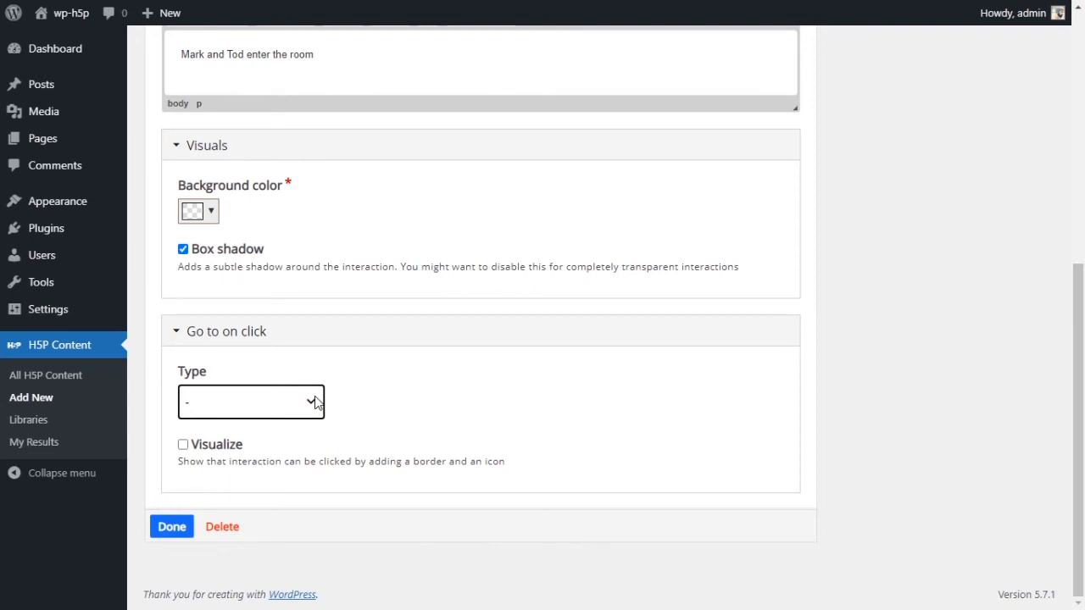
pyautogui.click(256, 449)
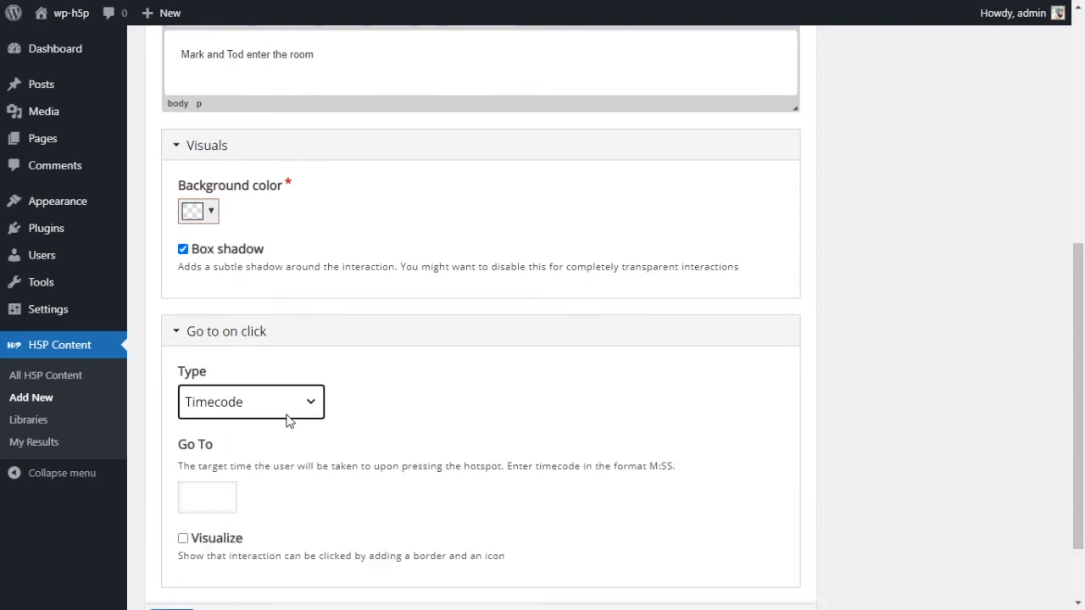
pyautogui.scroll(5, 426, 405)
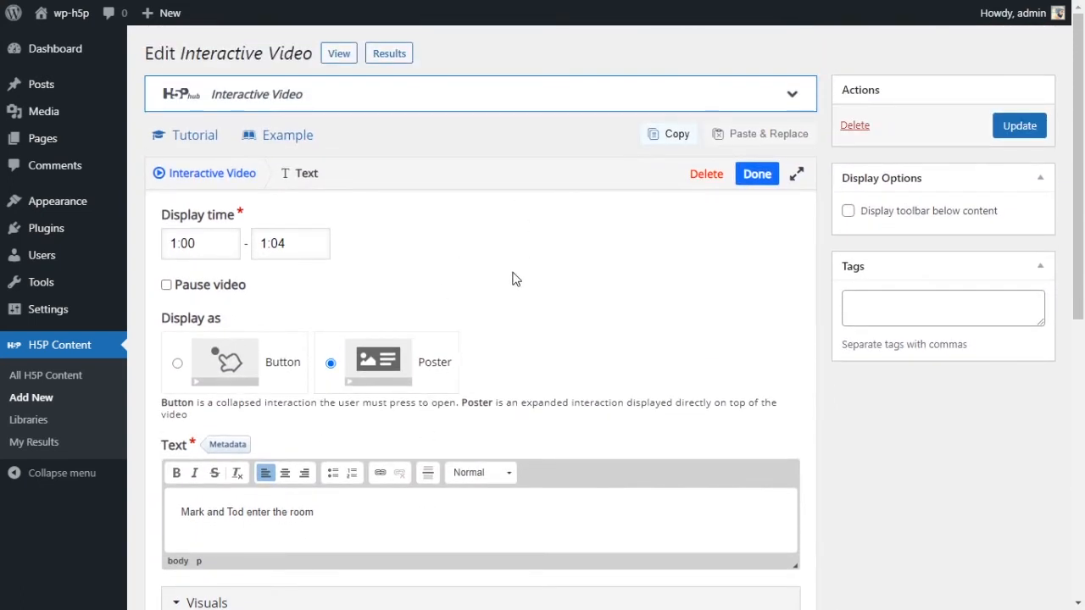
pyautogui.scroll(-6, 520, 345)
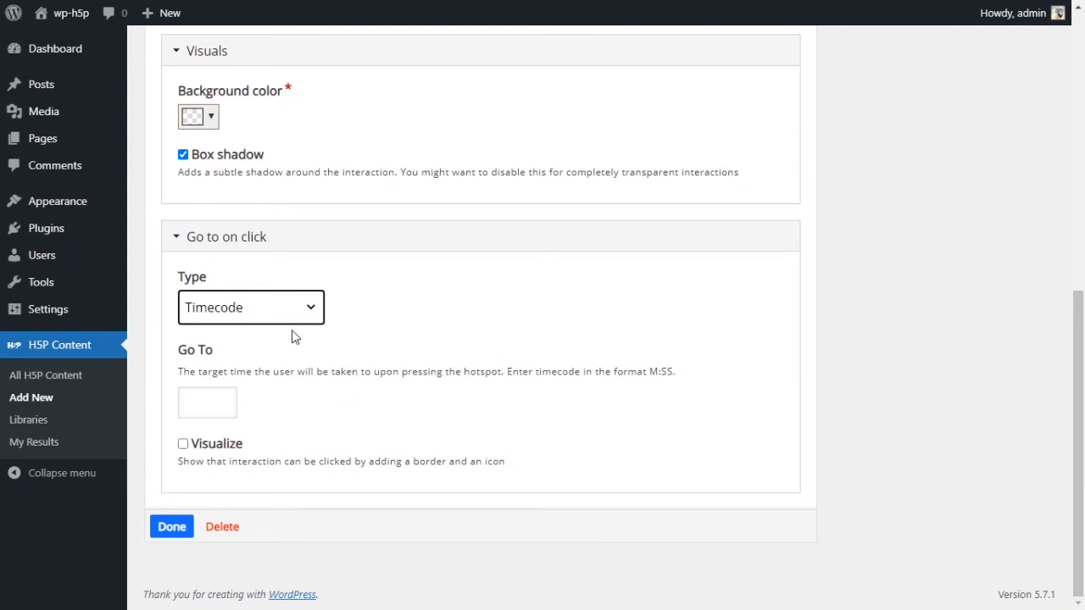
pyautogui.press('Down')
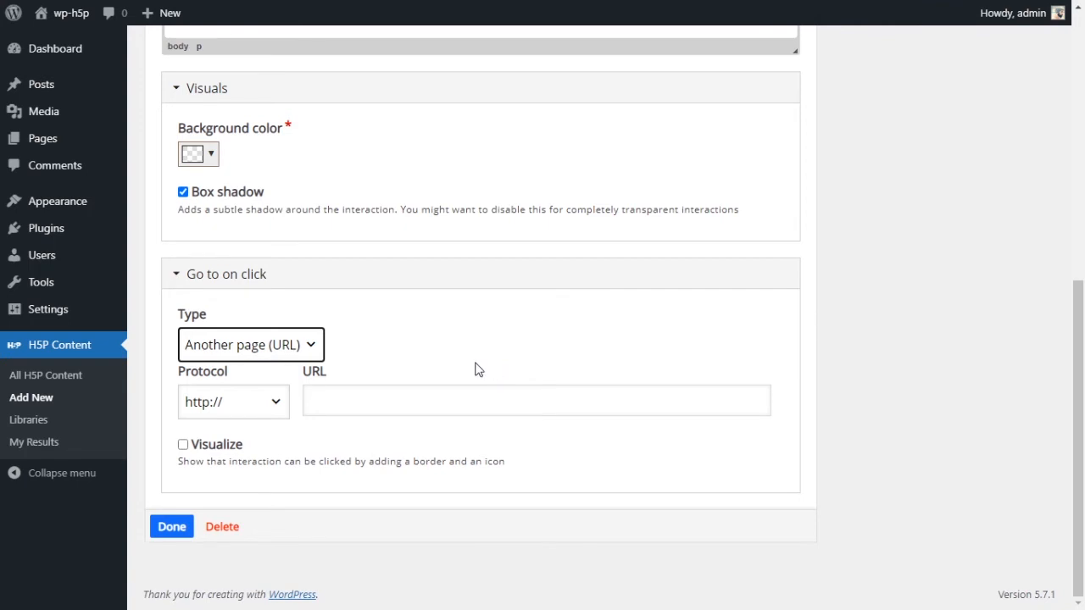
pyautogui.click(285, 374)
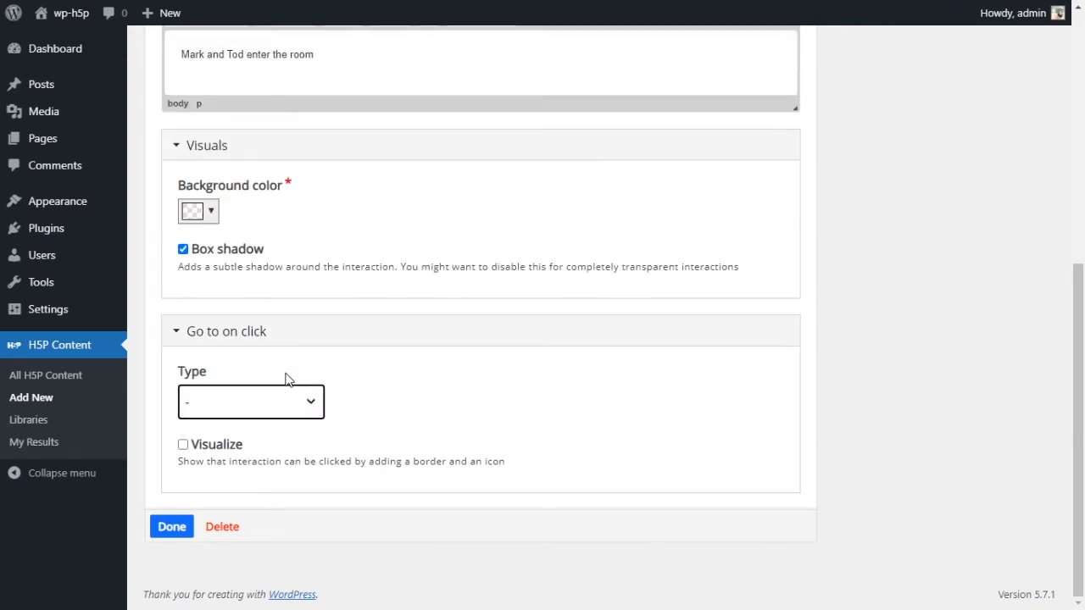
pyautogui.click(216, 445)
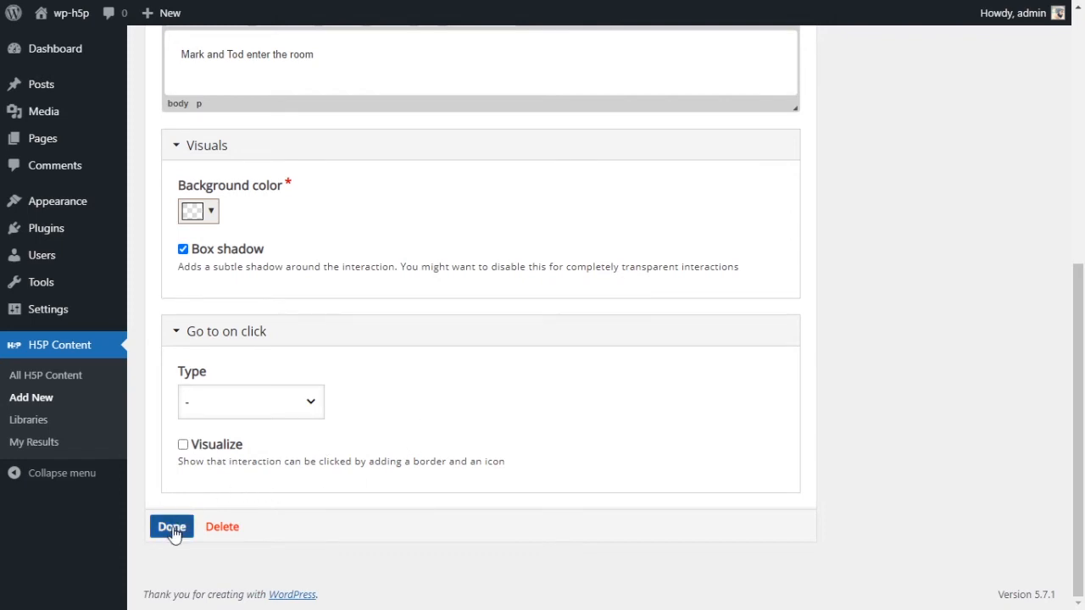
pyautogui.scroll(4, 496, 463)
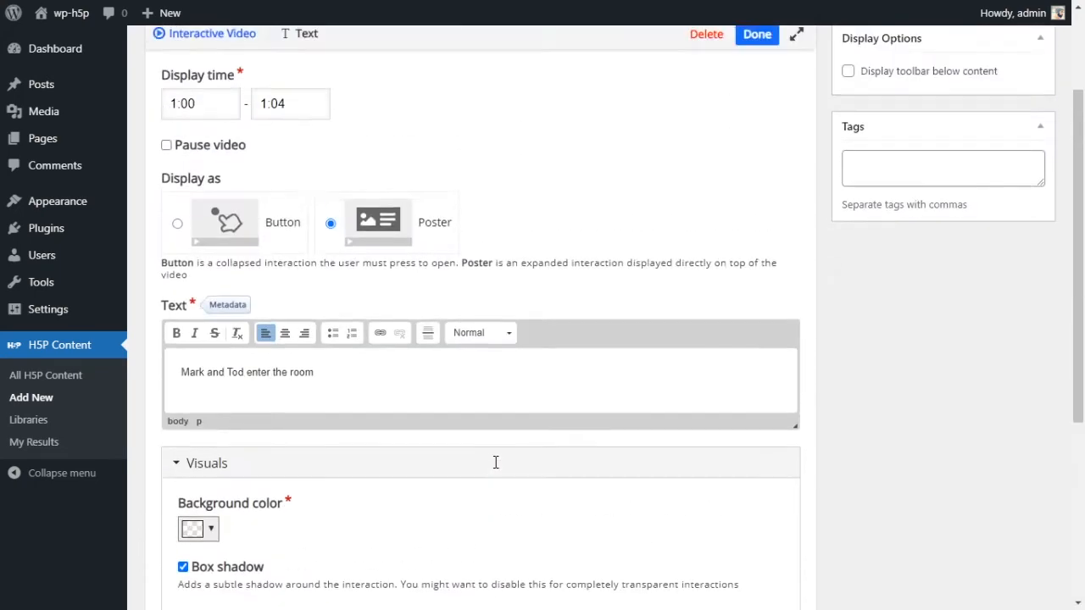
pyautogui.scroll(-4, 496, 463)
pyautogui.scroll(5, 471, 525)
pyautogui.scroll(1, 471, 525)
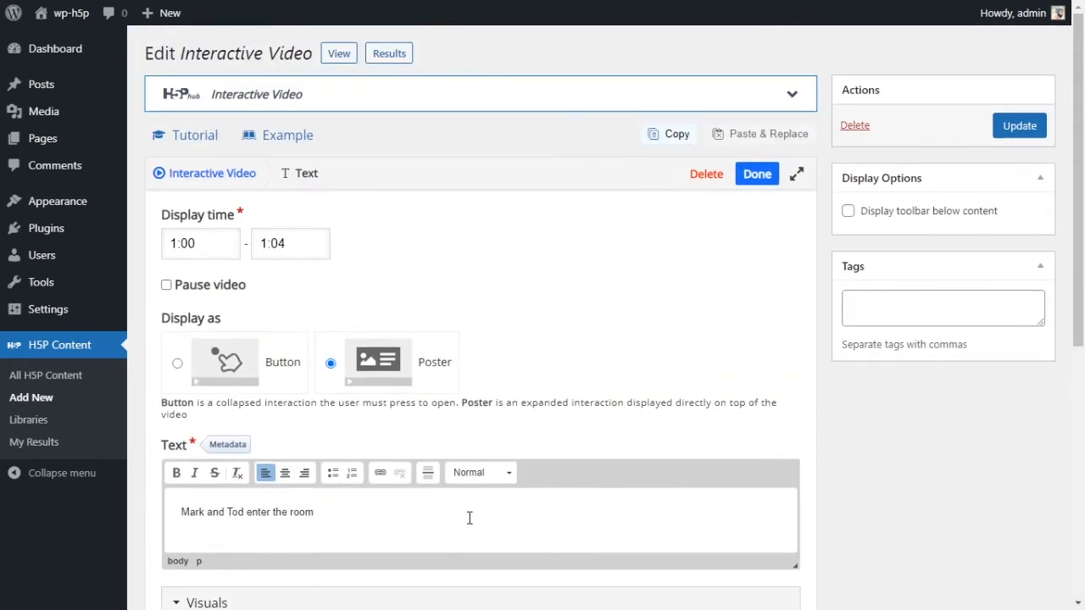
# Step: Finish editing the text interaction, move the poster up over the seated women and reduce its height
pyautogui.click(757, 176)
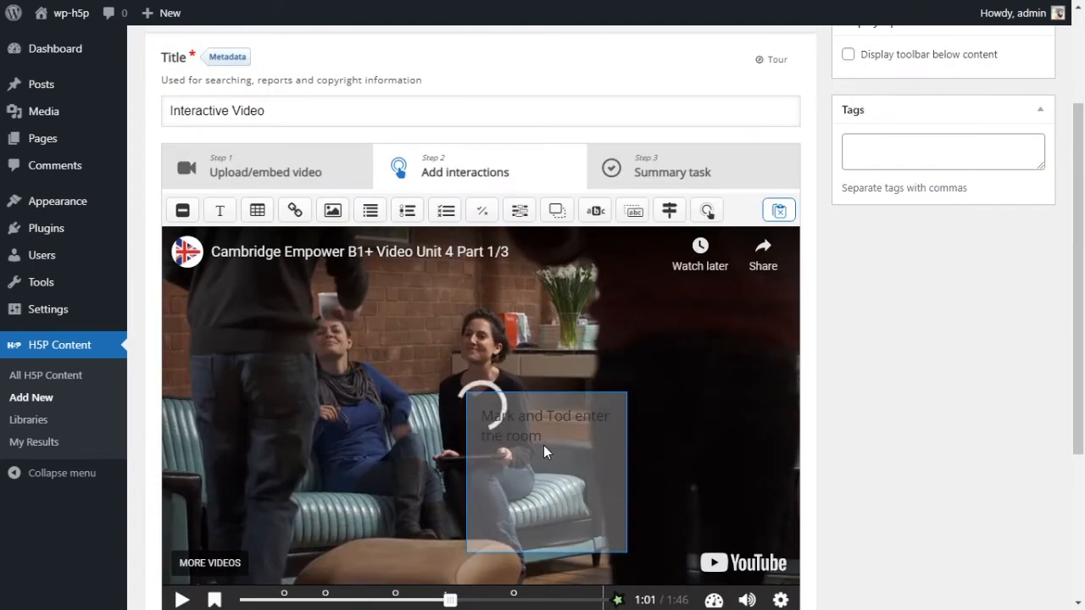
pyautogui.moveTo(538, 446); pyautogui.dragTo(435, 385)
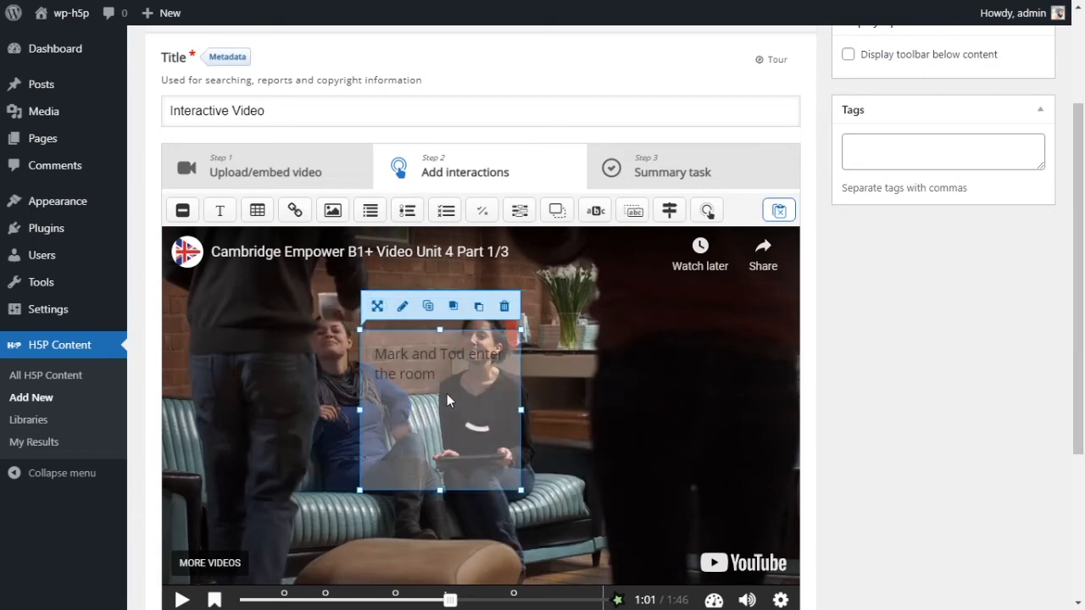
pyautogui.moveTo(520, 490); pyautogui.dragTo(528, 394)
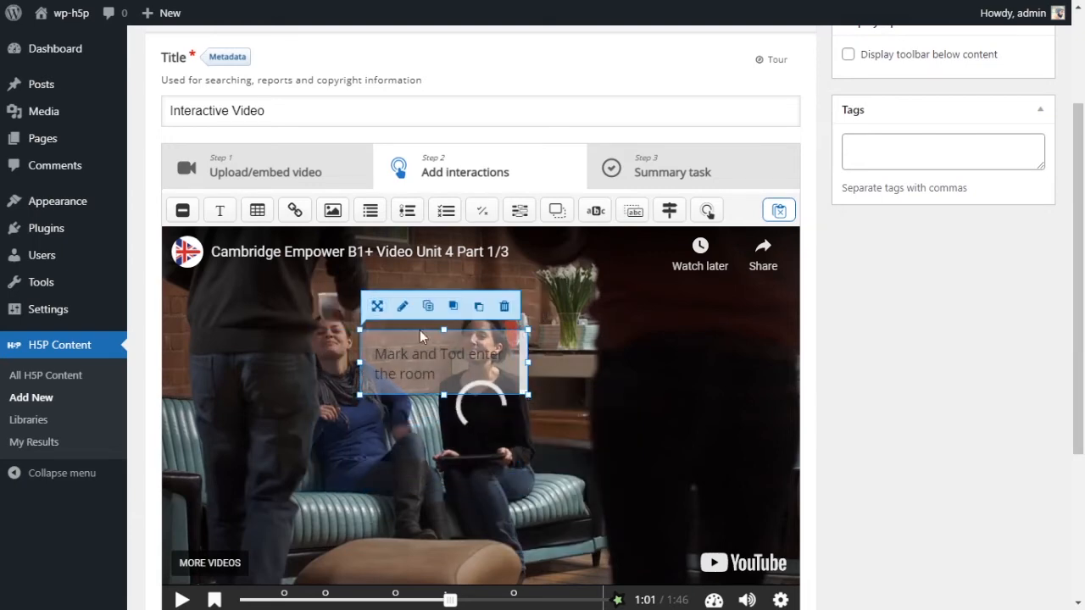
# Step: Reopen the poster for editing and make its white background color less transparent
pyautogui.click(403, 306)
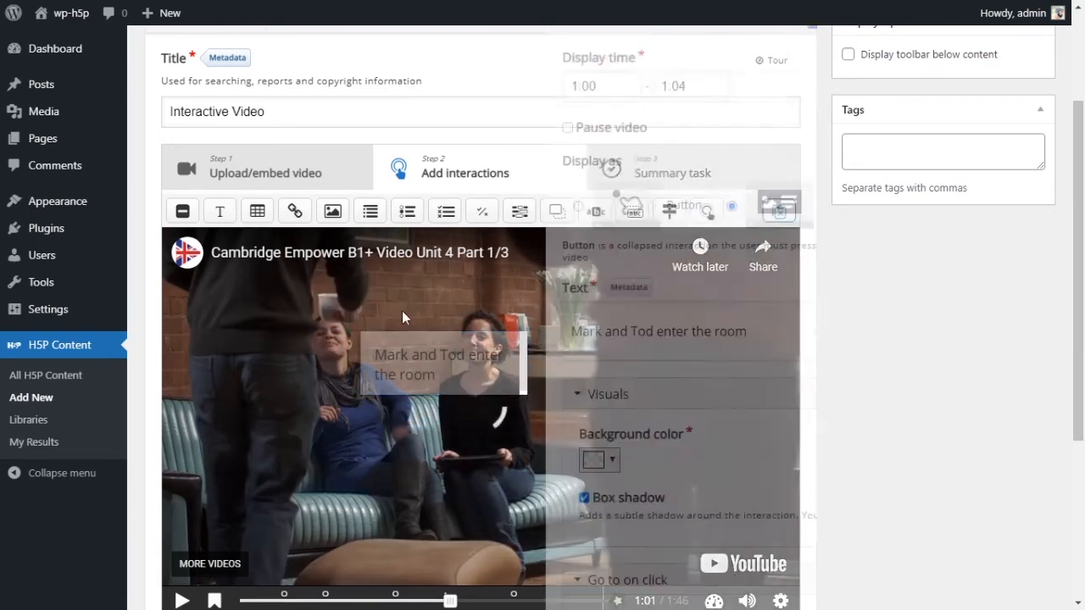
pyautogui.scroll(-2, 429, 424)
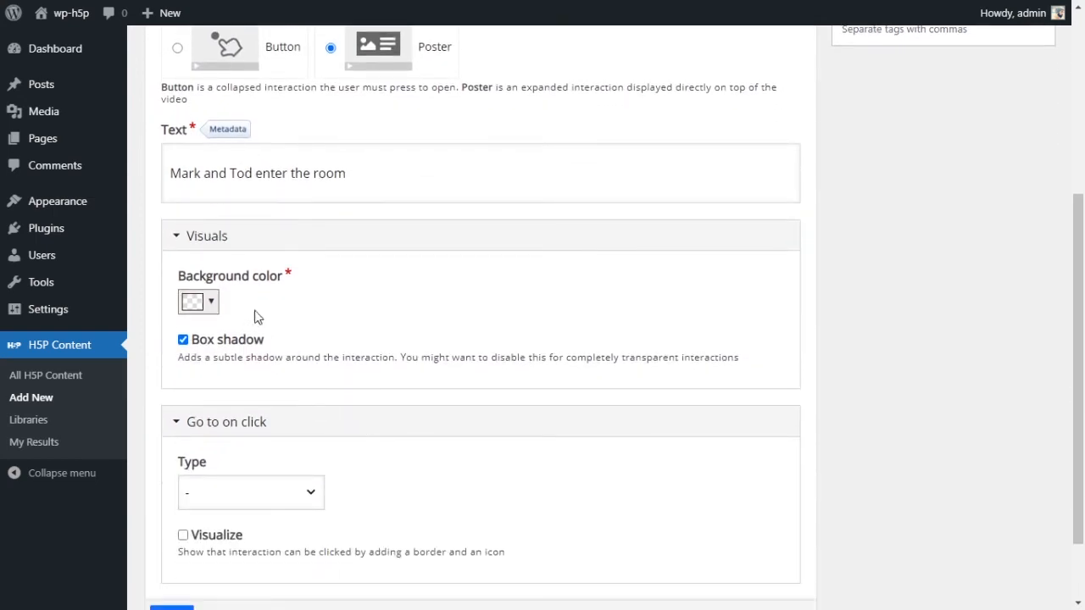
pyautogui.click(209, 305)
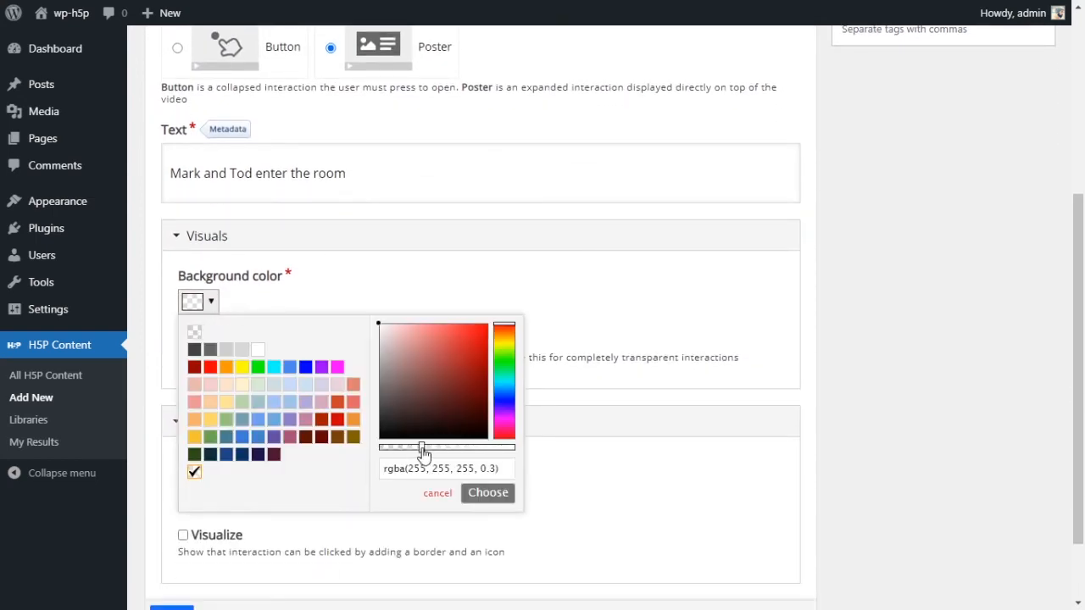
pyautogui.moveTo(422, 450); pyautogui.dragTo(464, 459)
pyautogui.click(504, 498)
pyautogui.scroll(-1, 434, 423)
pyautogui.scroll(4, 360, 338)
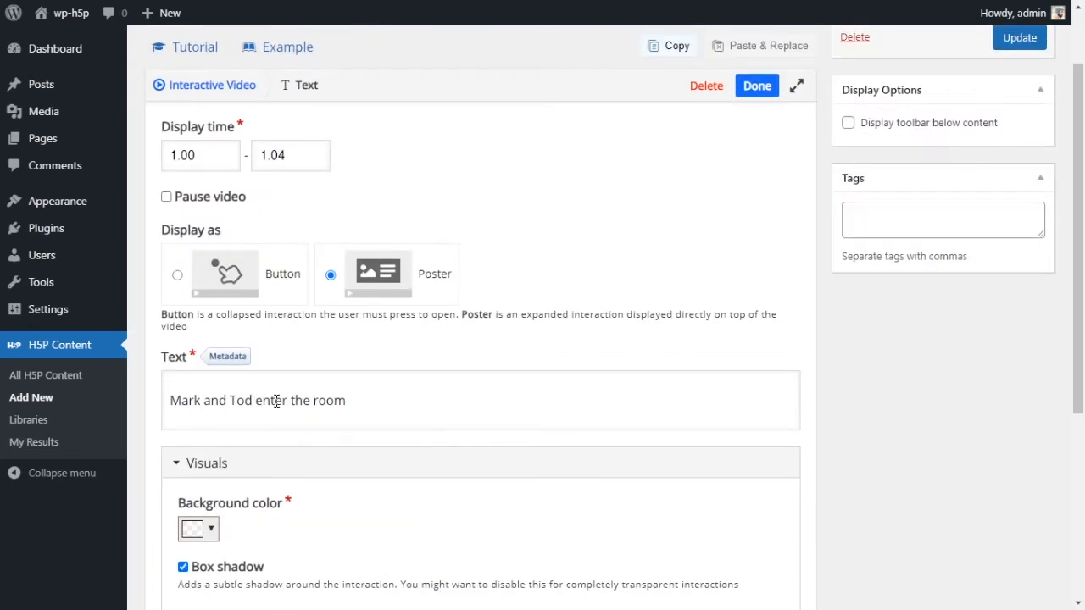
# Step: Format the poster text as Heading 2, bold and centered, and finish editing the text interaction
pyautogui.click(276, 401)
pyautogui.tripleClick(307, 428)
pyautogui.click(499, 391)
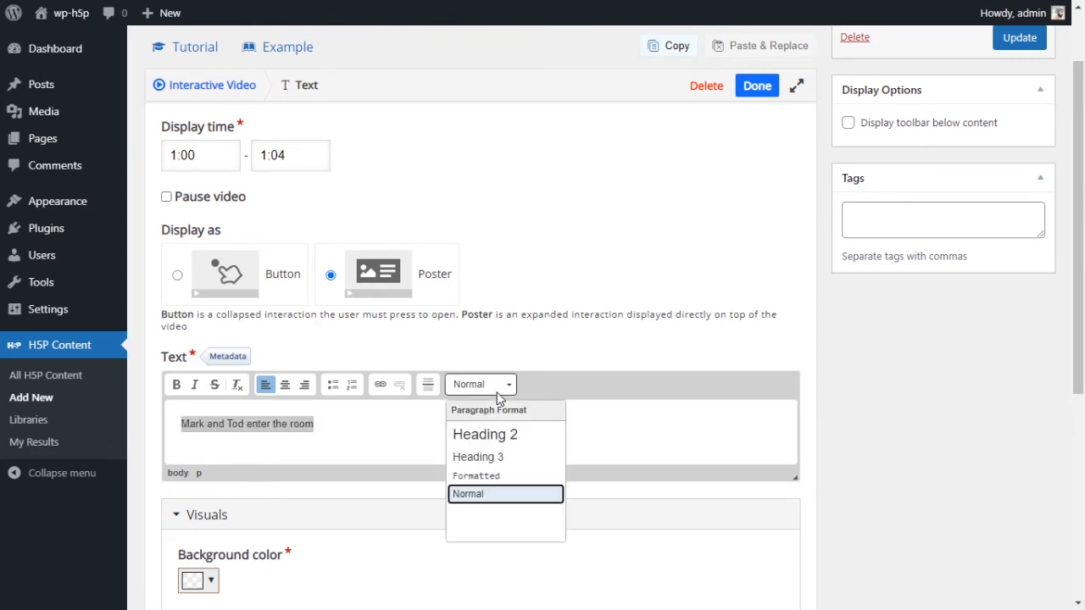
pyautogui.click(507, 437)
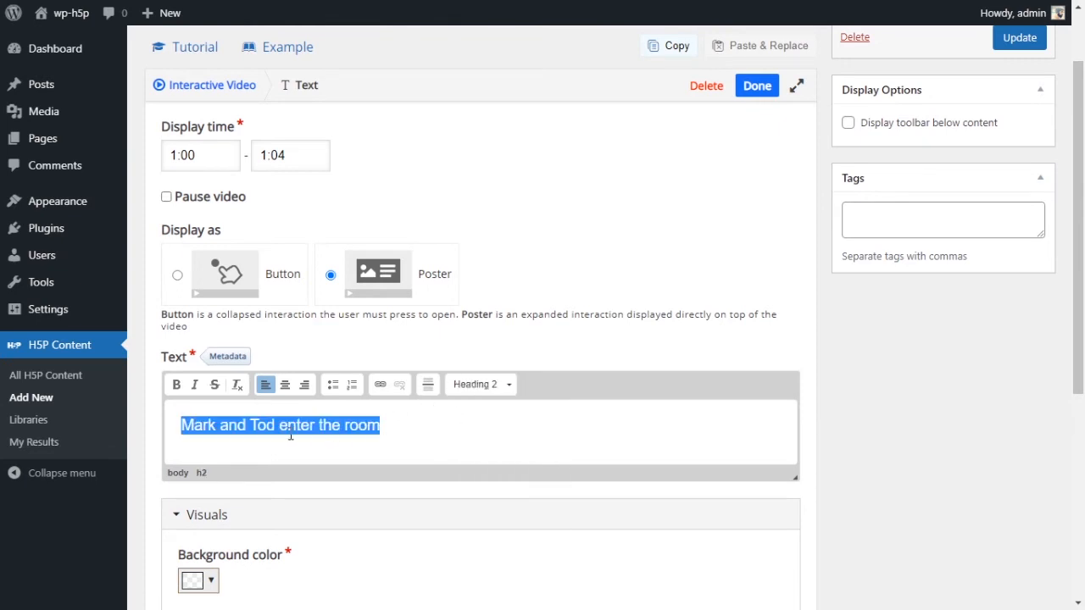
pyautogui.click(176, 385)
pyautogui.click(286, 386)
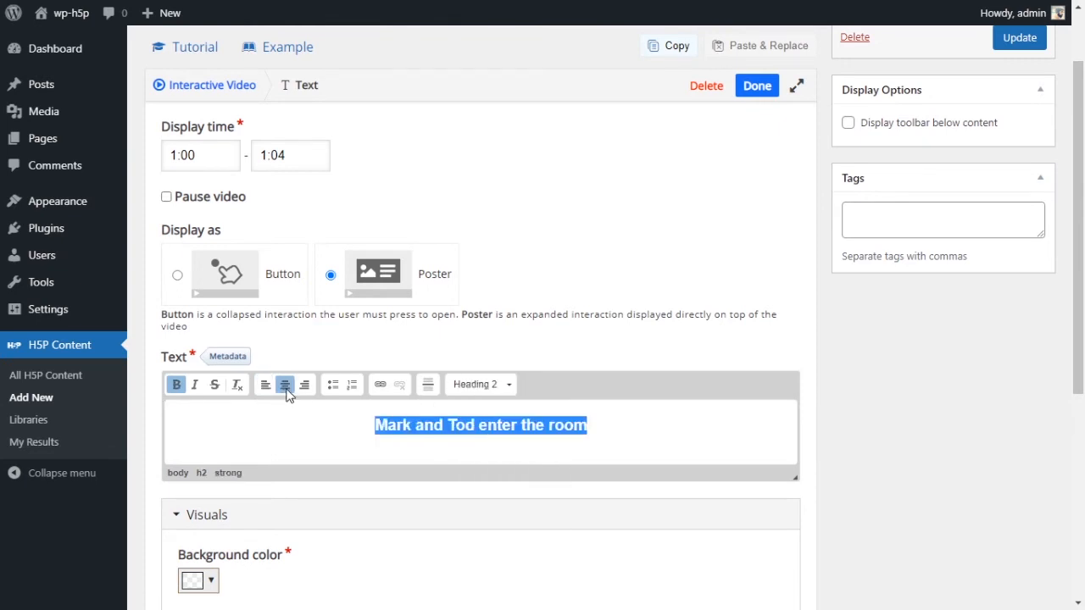
pyautogui.click(657, 422)
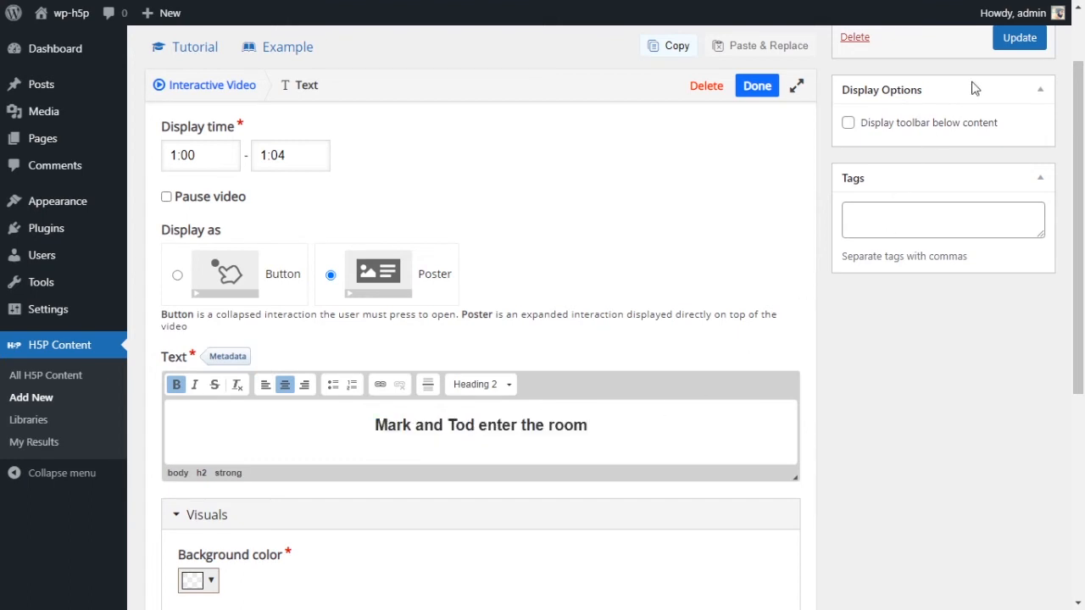
pyautogui.scroll(1, 882, 135)
pyautogui.click(763, 173)
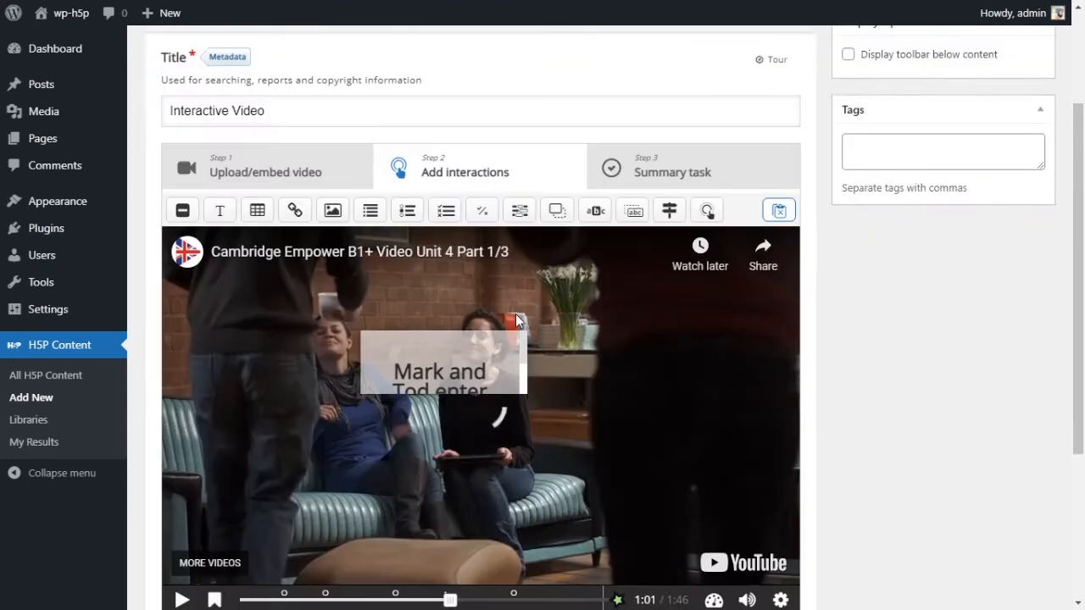
# Step: Enlarge the poster so the whole heading fits, and place it near the middle of the video between the two standing men
pyautogui.click(509, 381)
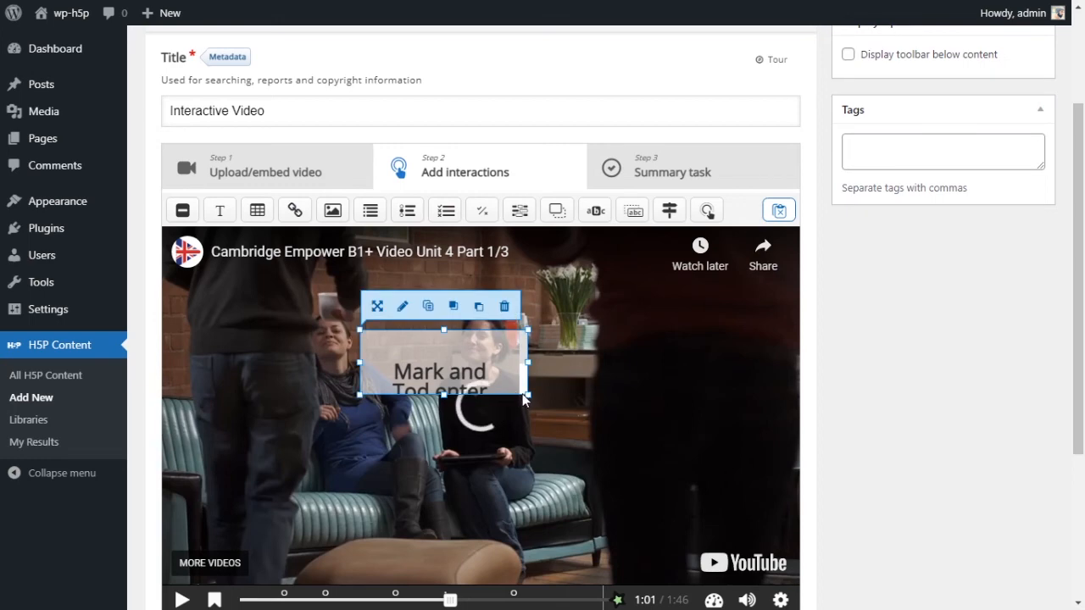
pyautogui.moveTo(523, 395); pyautogui.dragTo(573, 418)
pyautogui.moveTo(480, 388); pyautogui.dragTo(456, 528)
pyautogui.scroll(-2, 512, 495)
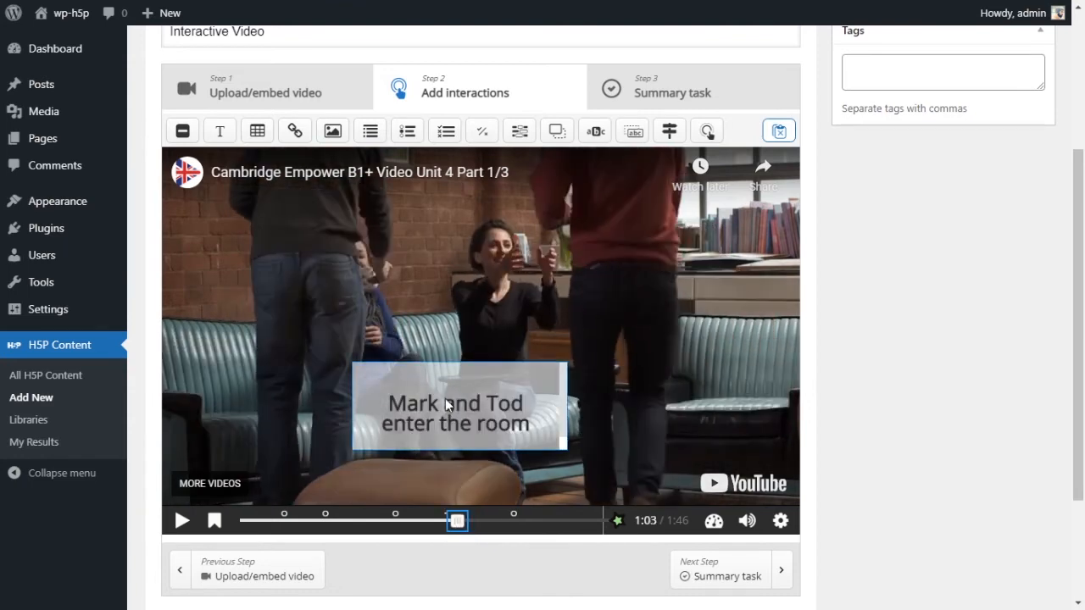
pyautogui.click(506, 377)
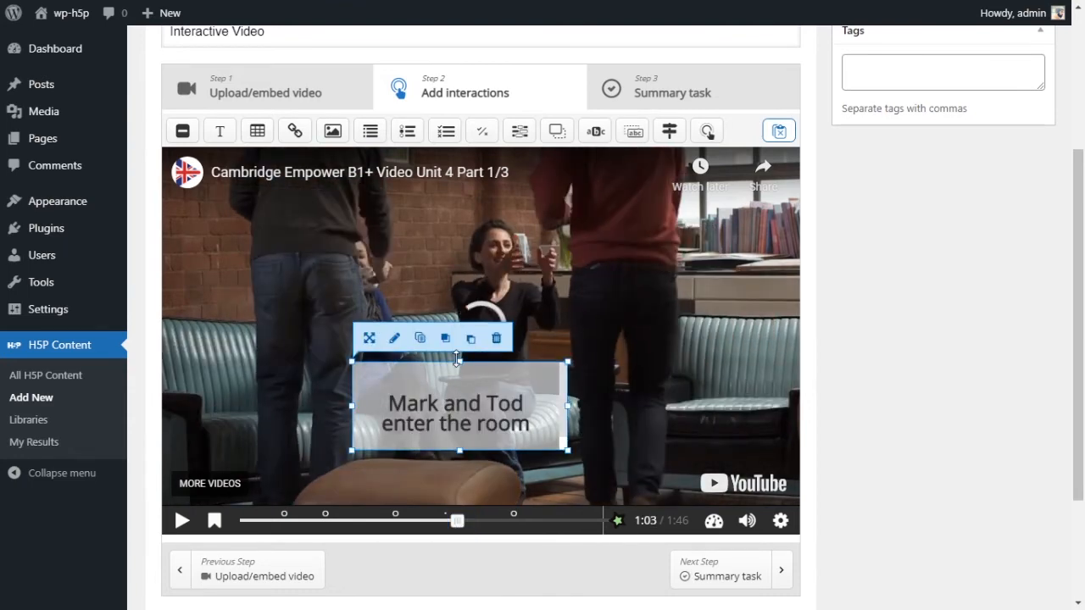
pyautogui.moveTo(458, 361)
pyautogui.mouseDown()
pyautogui.moveTo(461, 384)
pyautogui.moveTo(460, 369)
pyautogui.mouseUp()
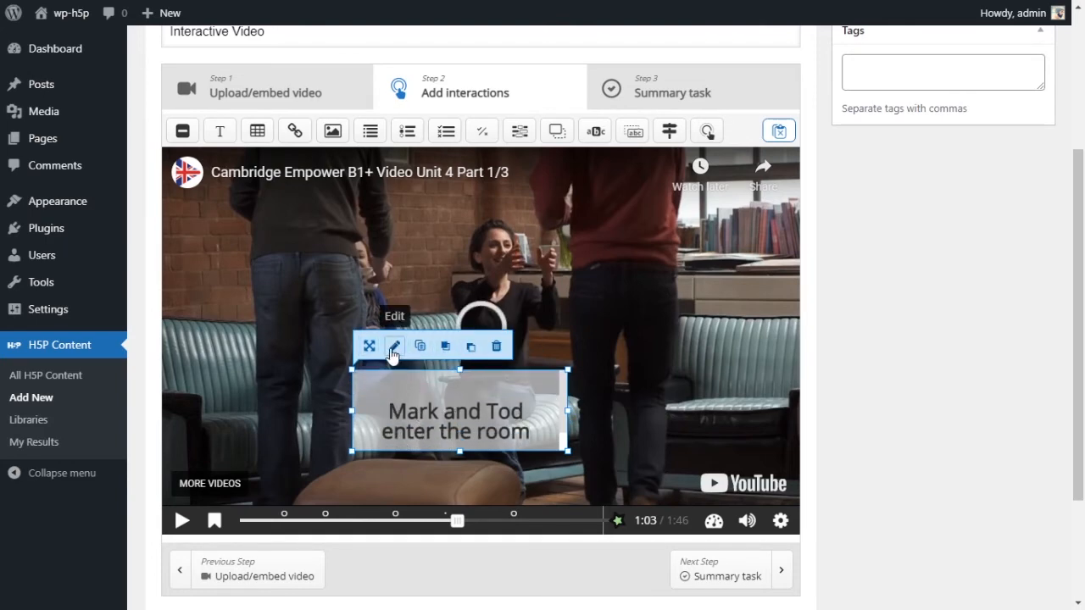
pyautogui.moveTo(458, 451); pyautogui.dragTo(460, 466)
pyautogui.moveTo(510, 432); pyautogui.dragTo(495, 361)
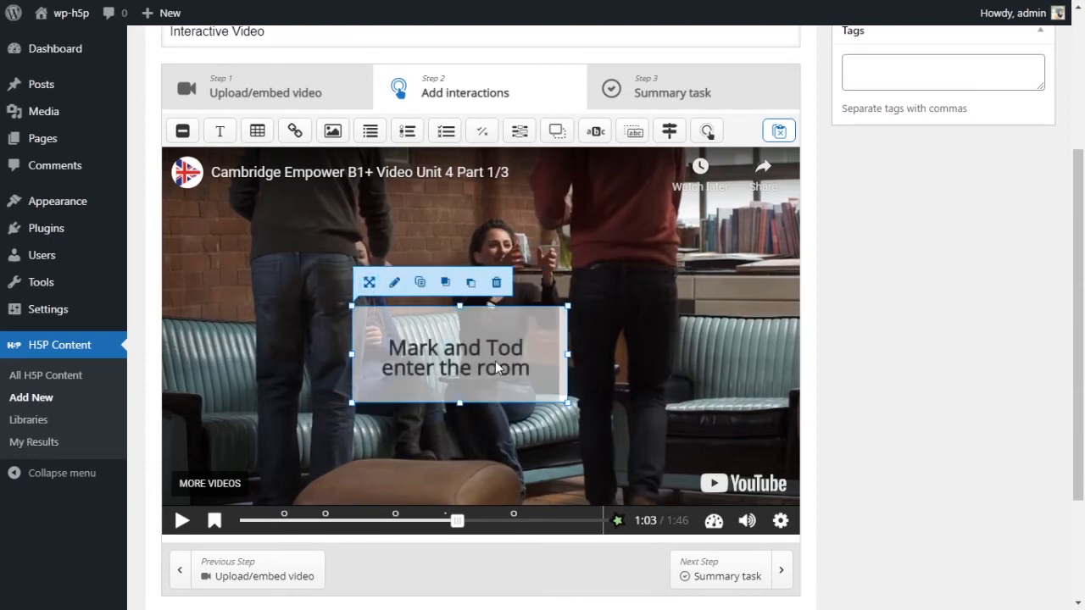
pyautogui.click(645, 393)
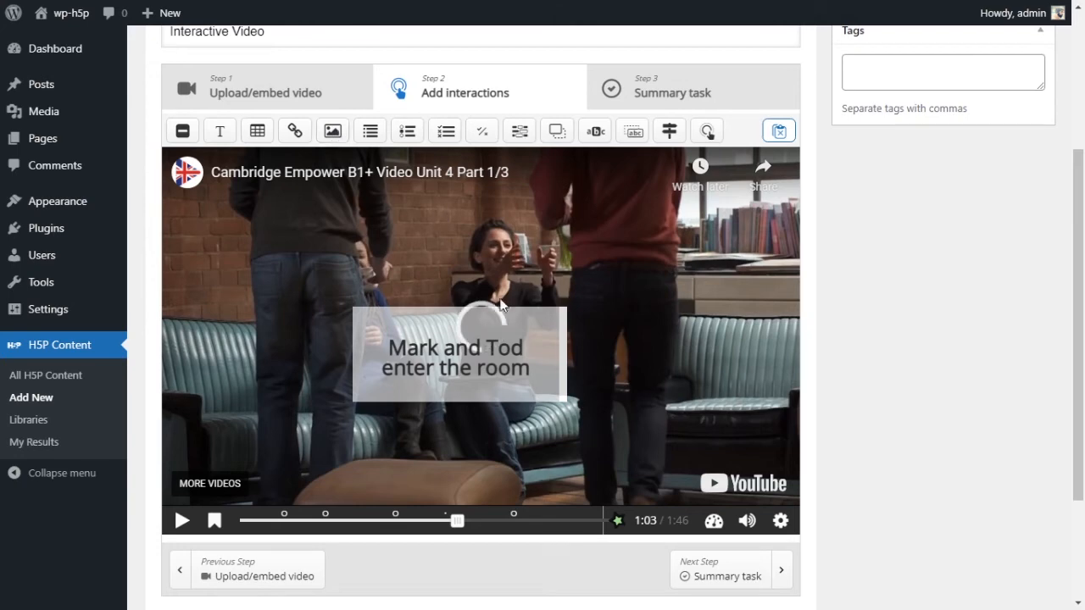
# Step: Add a Table interaction at 1:12 in the video and set its display time to 1:12 - 1:12
pyautogui.moveTo(456, 524); pyautogui.dragTo(487, 538)
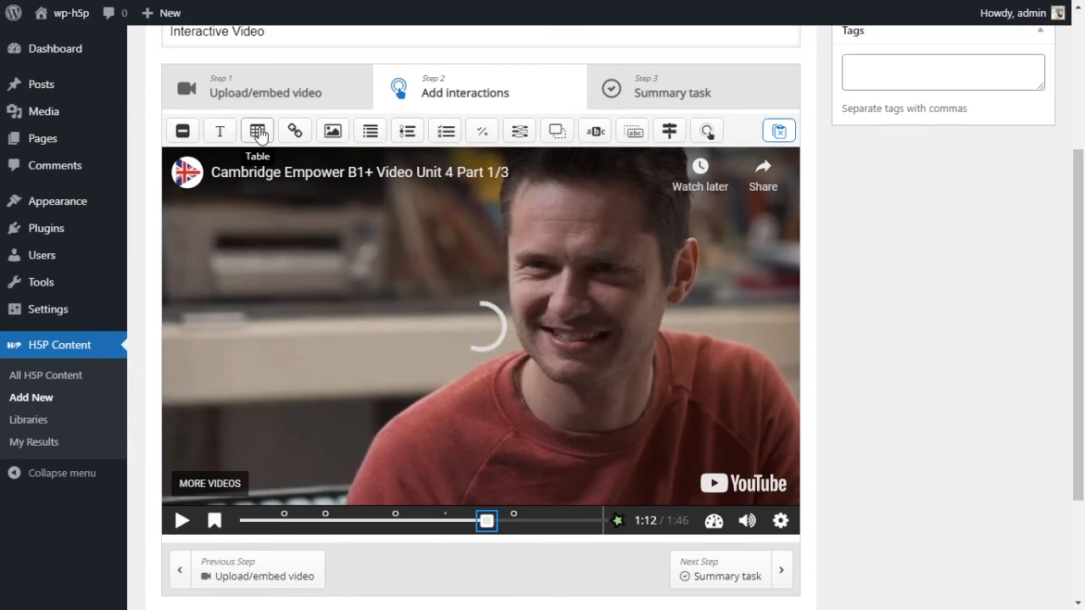
pyautogui.click(259, 133)
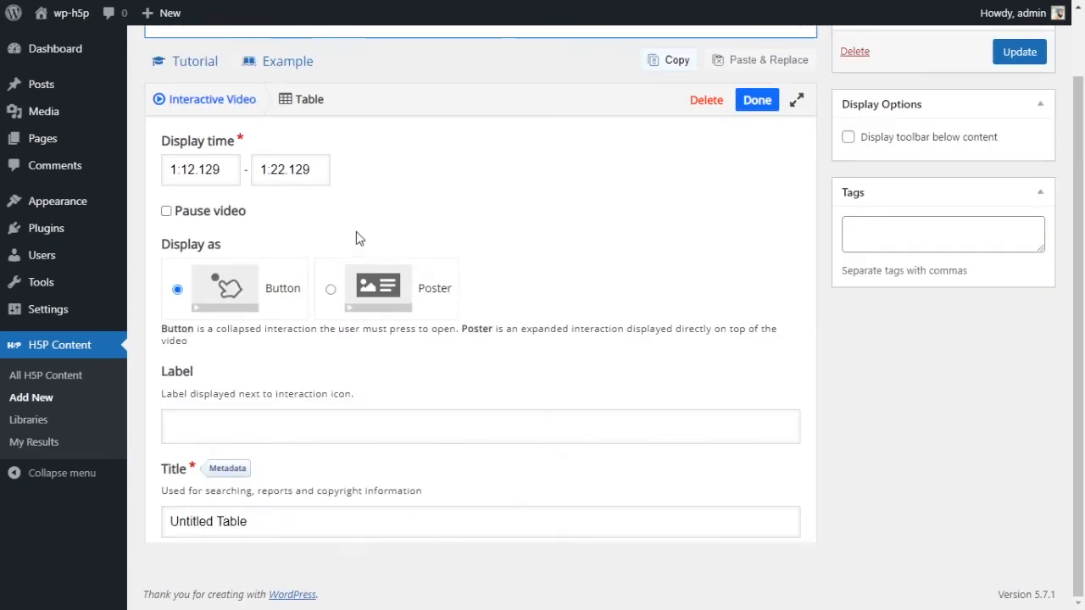
pyautogui.moveTo(196, 167); pyautogui.dragTo(230, 168)
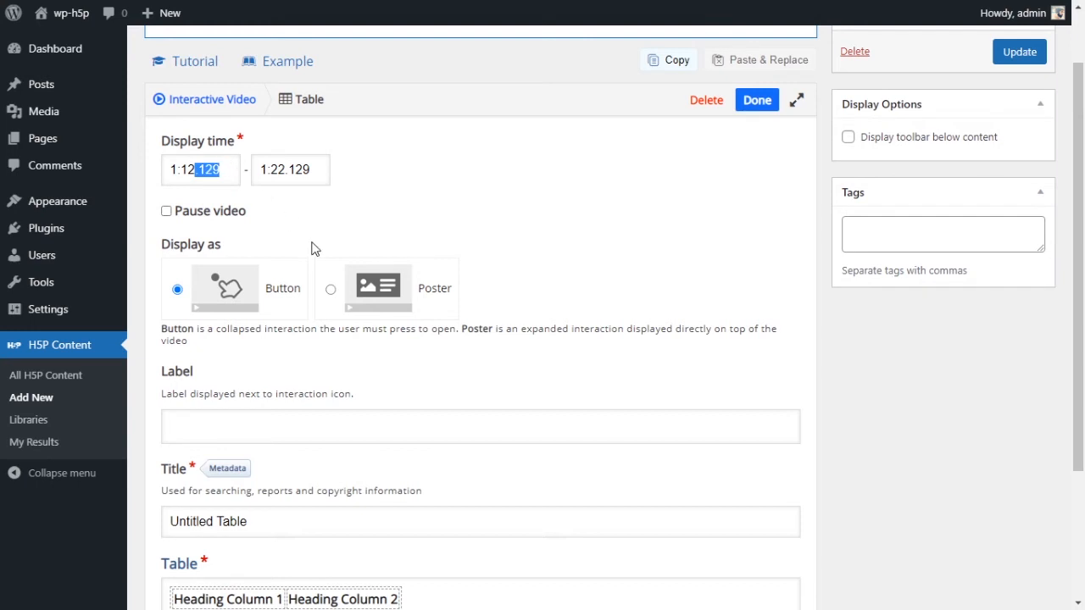
pyautogui.write('1')
pyautogui.press('BackSpace')
pyautogui.moveTo(272, 169); pyautogui.dragTo(339, 170)
pyautogui.write('12')
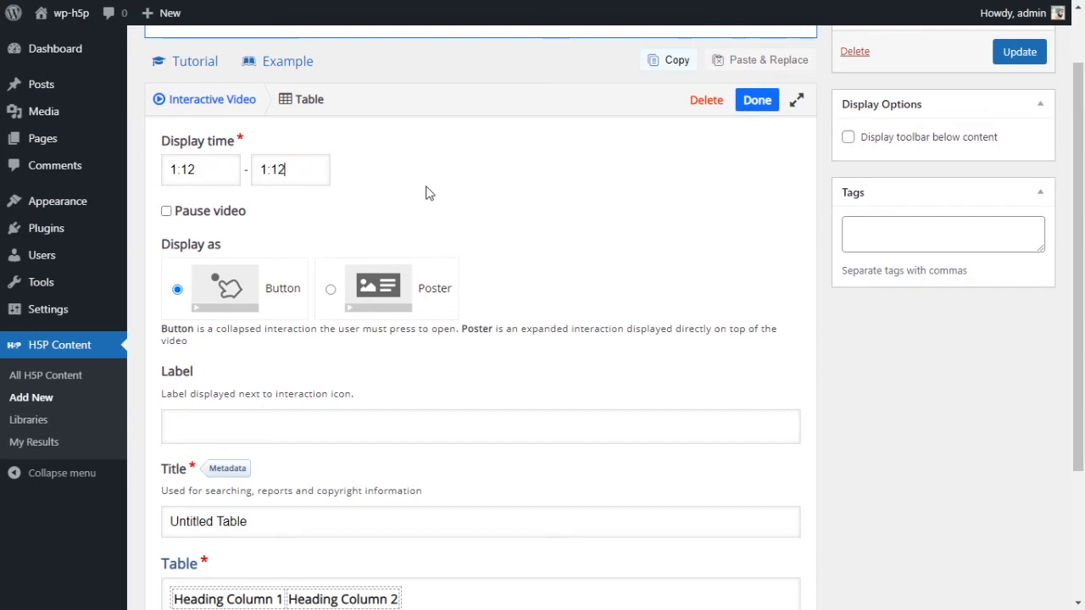
# Step: Turn on Pause video for the table interaction and display it as a poster
pyautogui.scroll(-1, 500, 278)
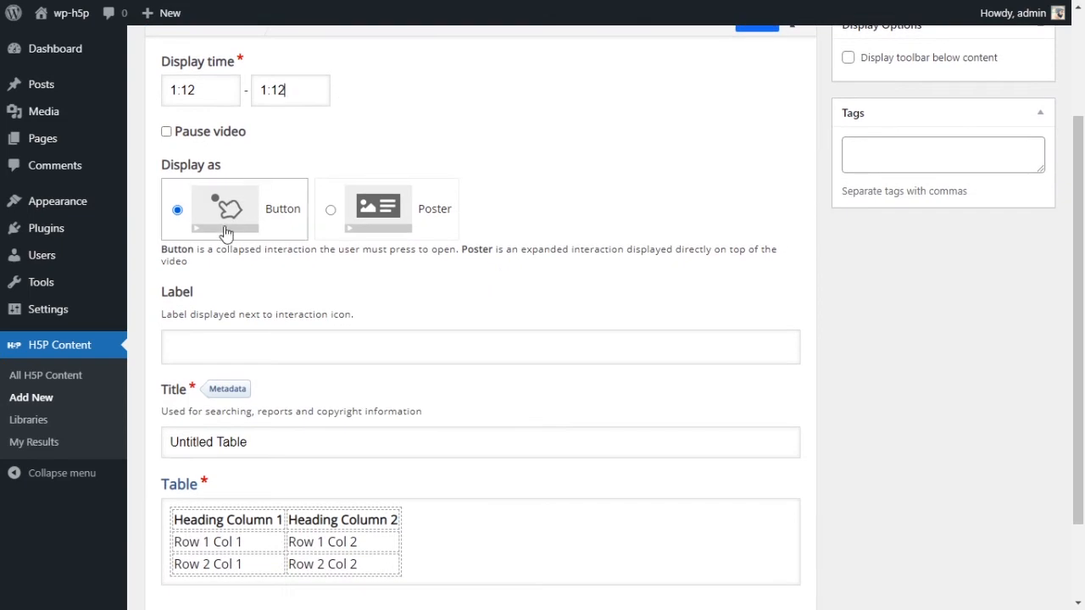
pyautogui.click(400, 222)
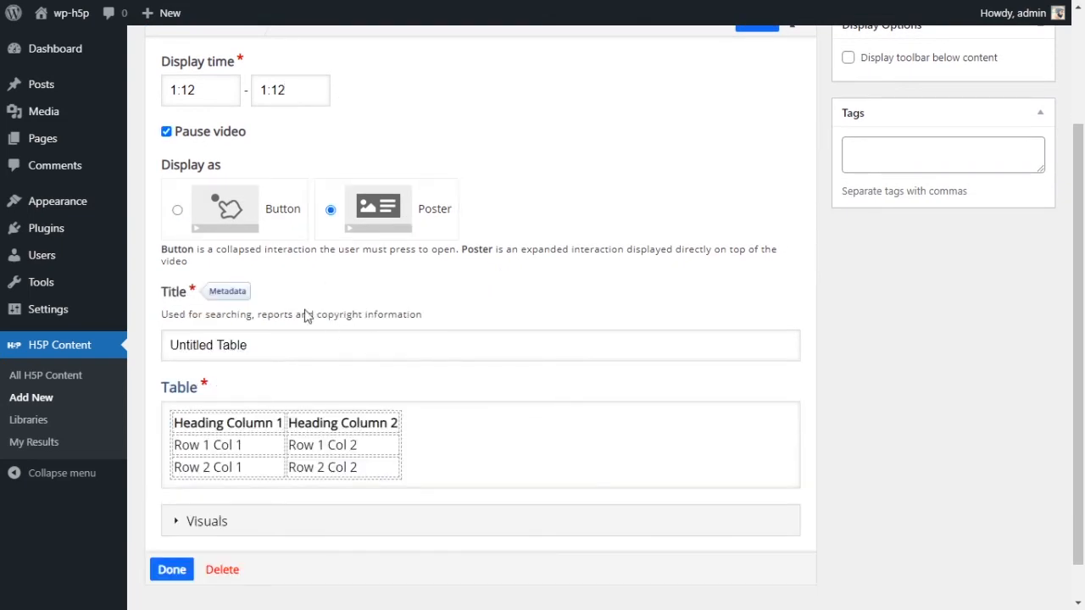
pyautogui.click(237, 208)
pyautogui.scroll(-2, 317, 402)
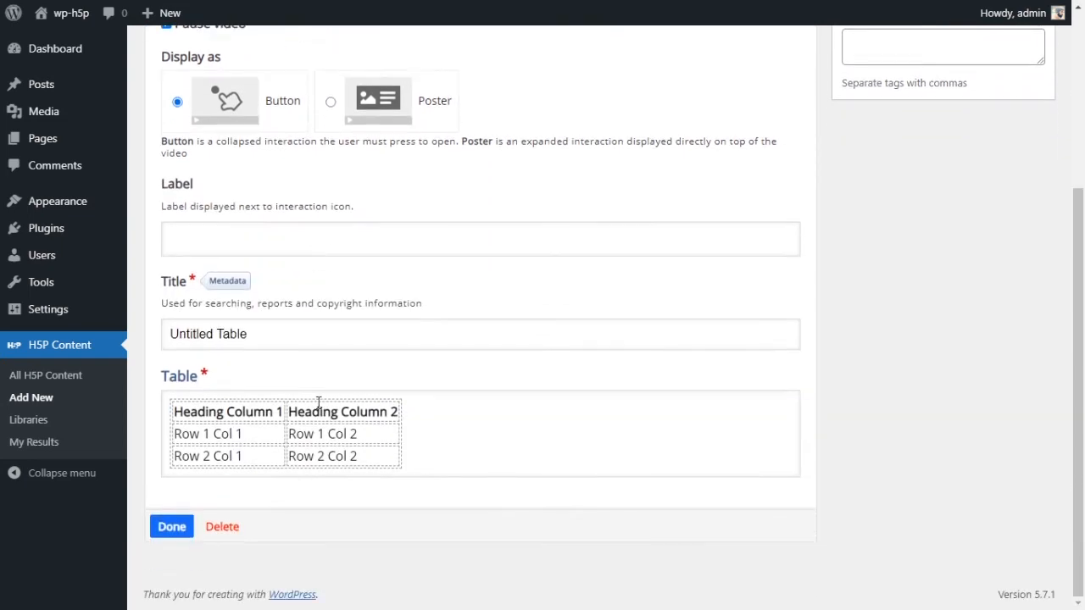
pyautogui.click(397, 102)
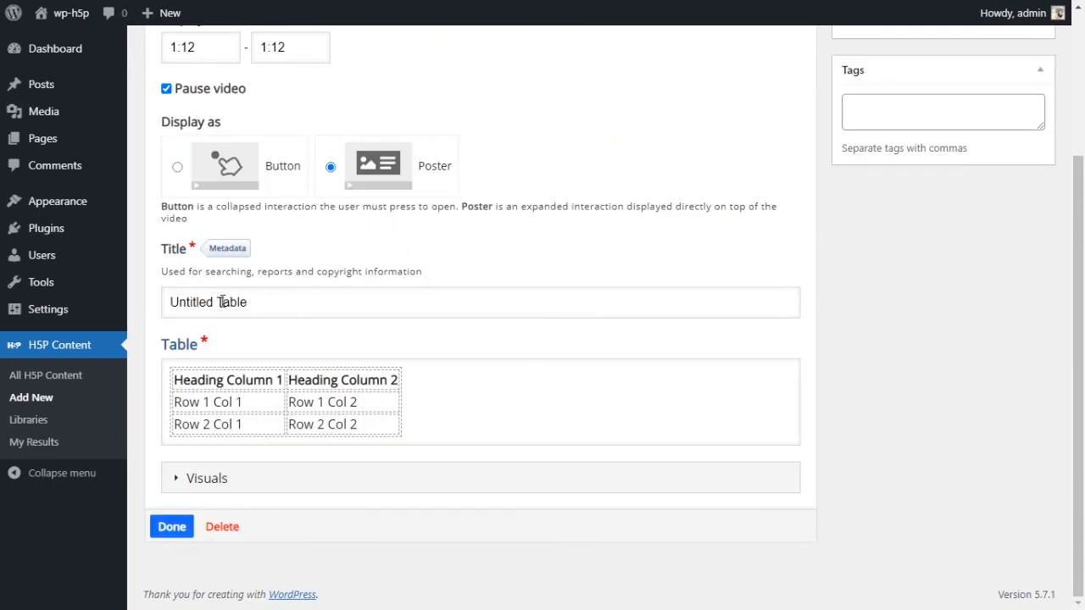
# Step: Shorten the interaction's title to "Table" and delete the default sample table from the Table field
pyautogui.moveTo(221, 302); pyautogui.dragTo(163, 298)
pyautogui.press('BackSpace')
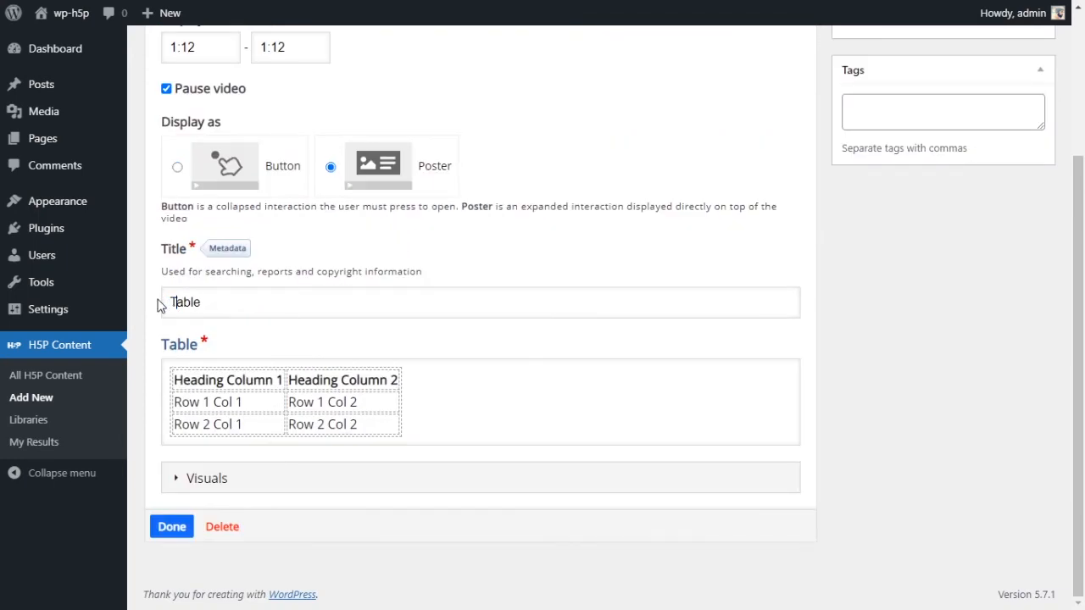
pyautogui.click(222, 388)
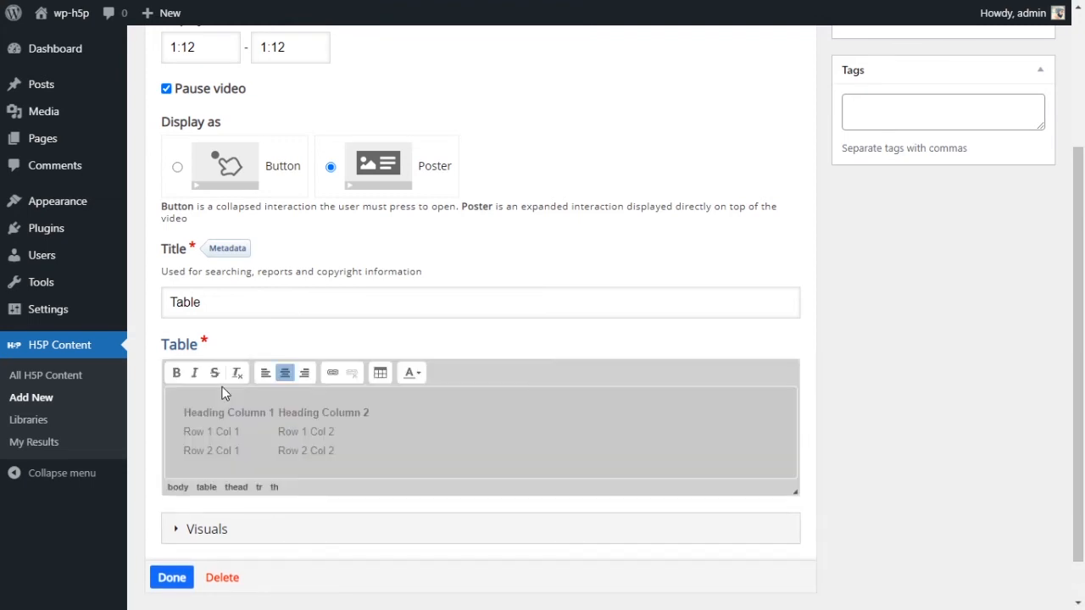
pyautogui.moveTo(192, 432); pyautogui.dragTo(215, 463)
pyautogui.click(208, 451)
pyautogui.click(311, 466)
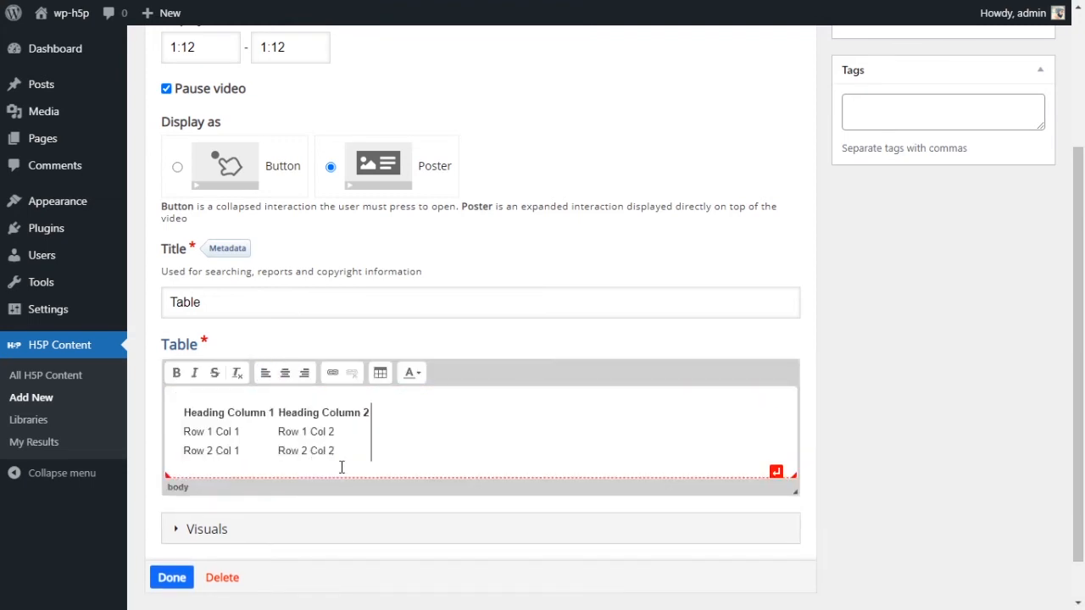
pyautogui.doubleClick(319, 452)
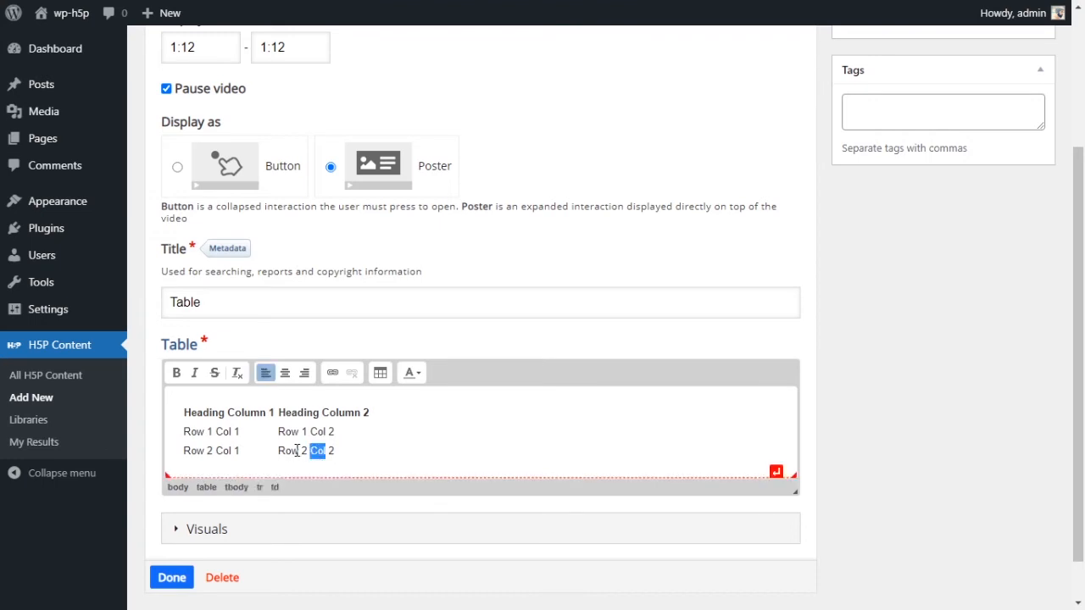
pyautogui.moveTo(279, 450); pyautogui.dragTo(336, 451)
pyautogui.click(351, 451)
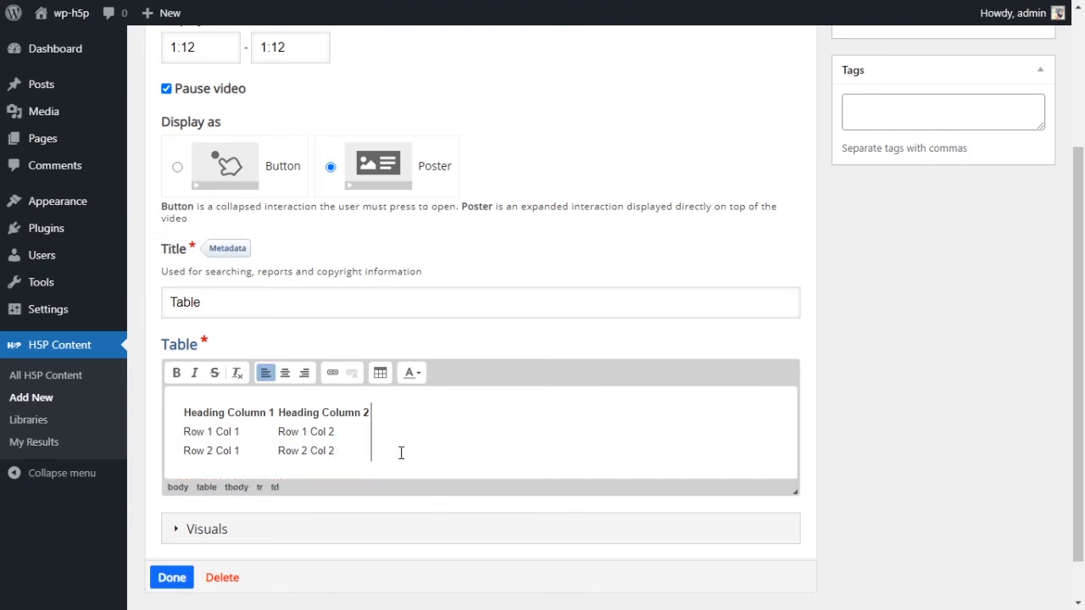
pyautogui.moveTo(402, 452); pyautogui.dragTo(113, 401)
pyautogui.press('BackSpace')
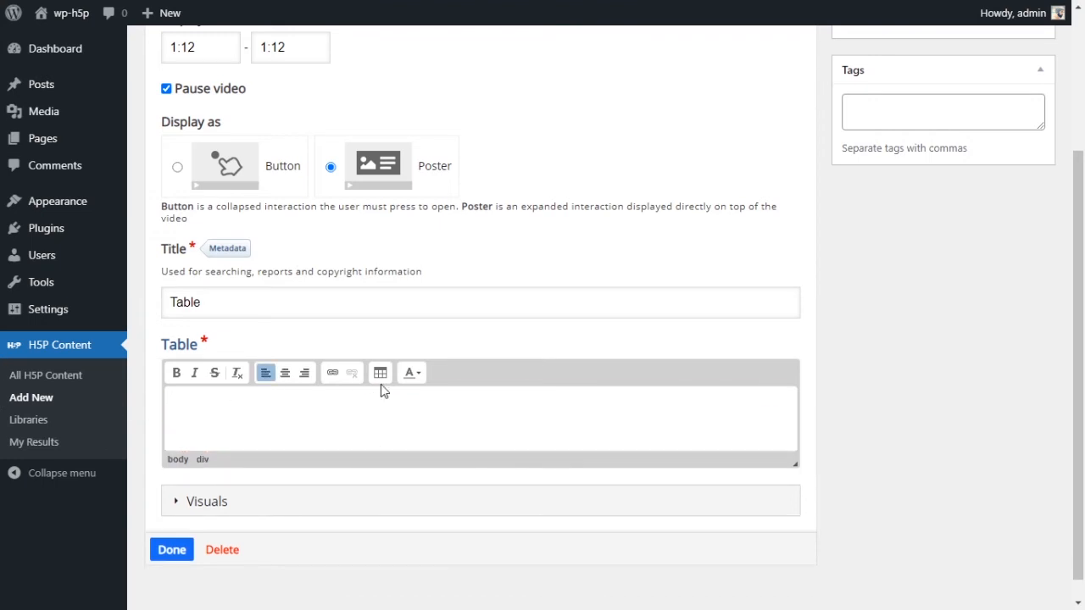
# Step: Insert a table with 3 rows and 2 columns, first-row headers and left alignment into the Table field
pyautogui.click(379, 373)
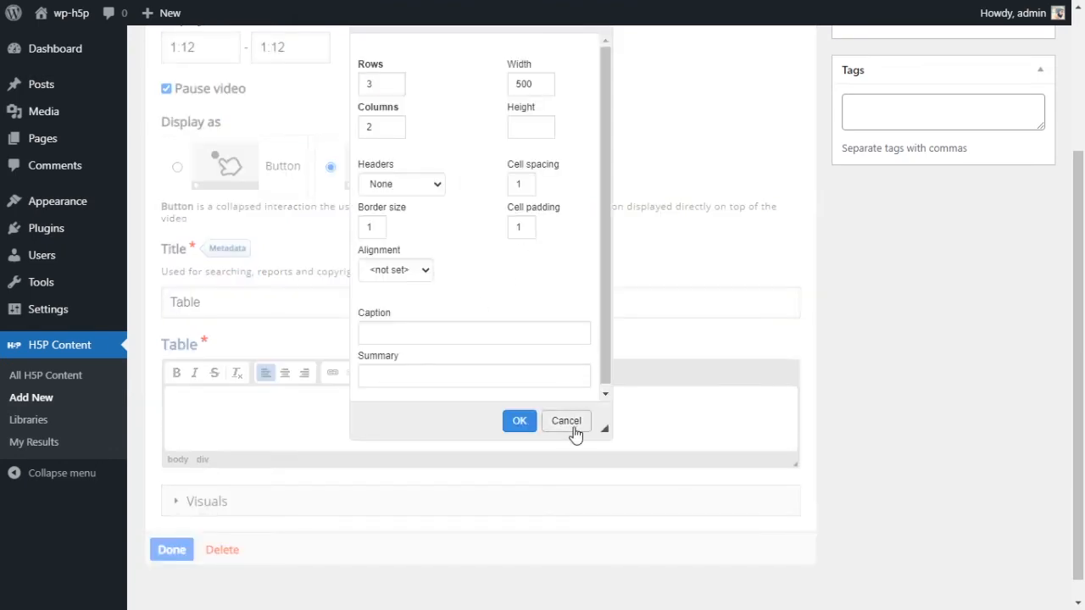
pyautogui.click(573, 423)
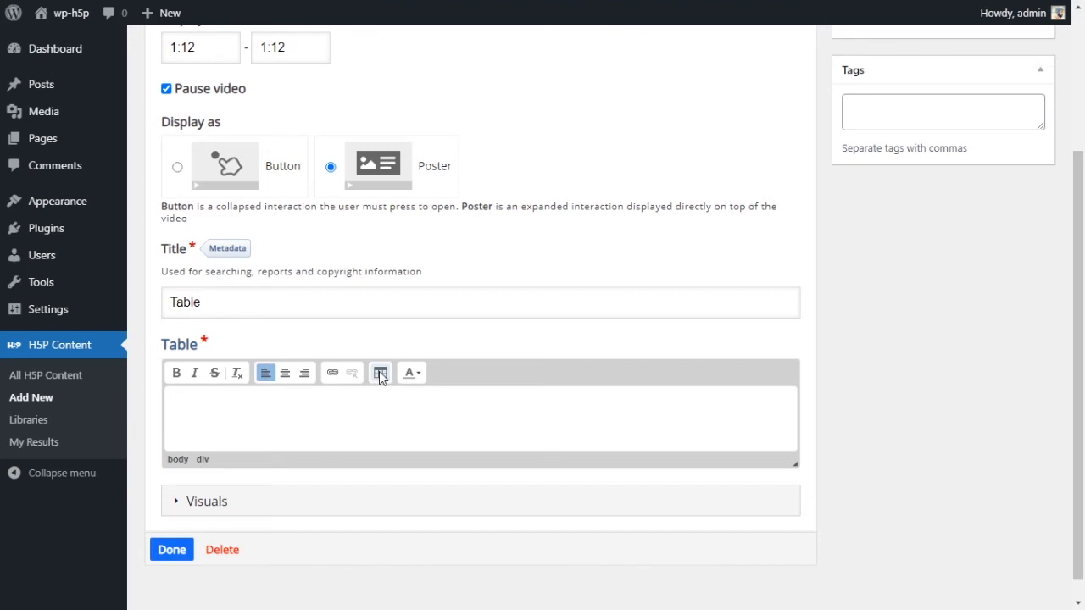
pyautogui.click(379, 374)
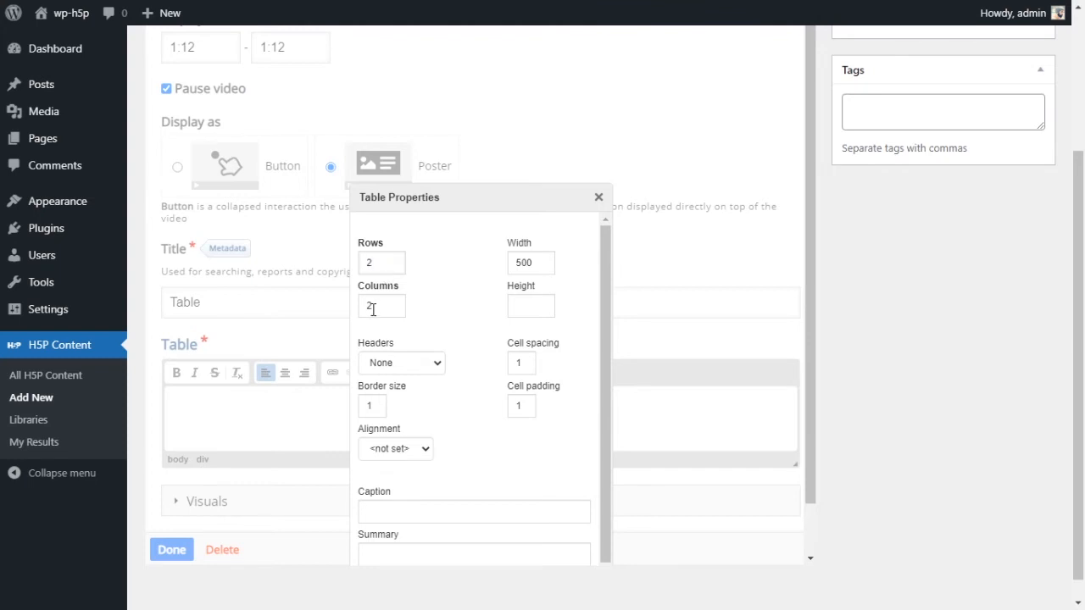
pyautogui.moveTo(373, 309); pyautogui.dragTo(360, 309)
pyautogui.press('Tab')
pyautogui.click(442, 369)
pyautogui.click(436, 402)
pyautogui.scroll(-1, 455, 480)
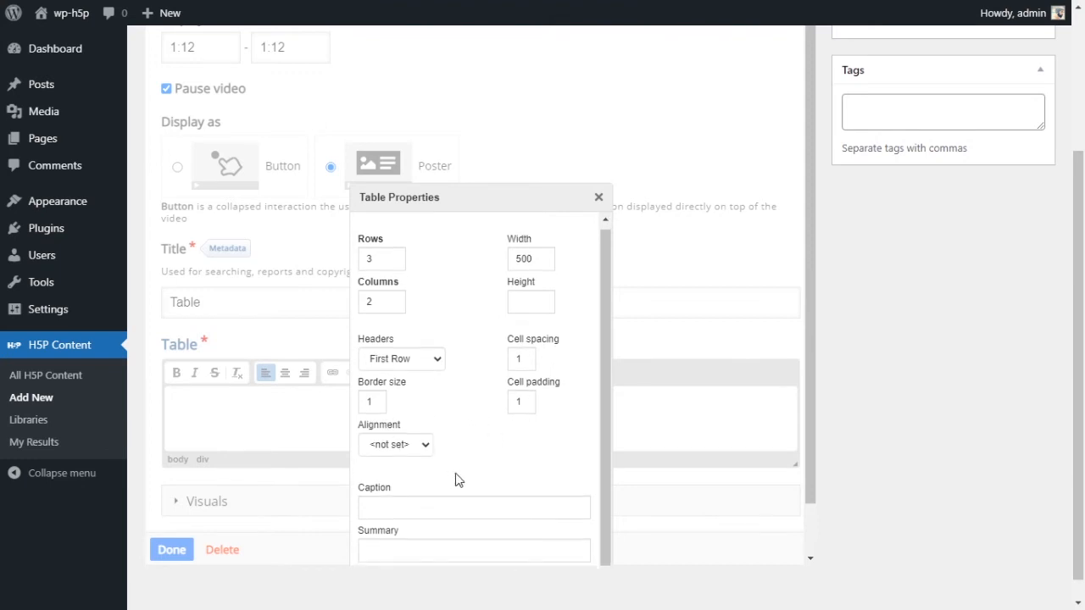
pyautogui.click(400, 478)
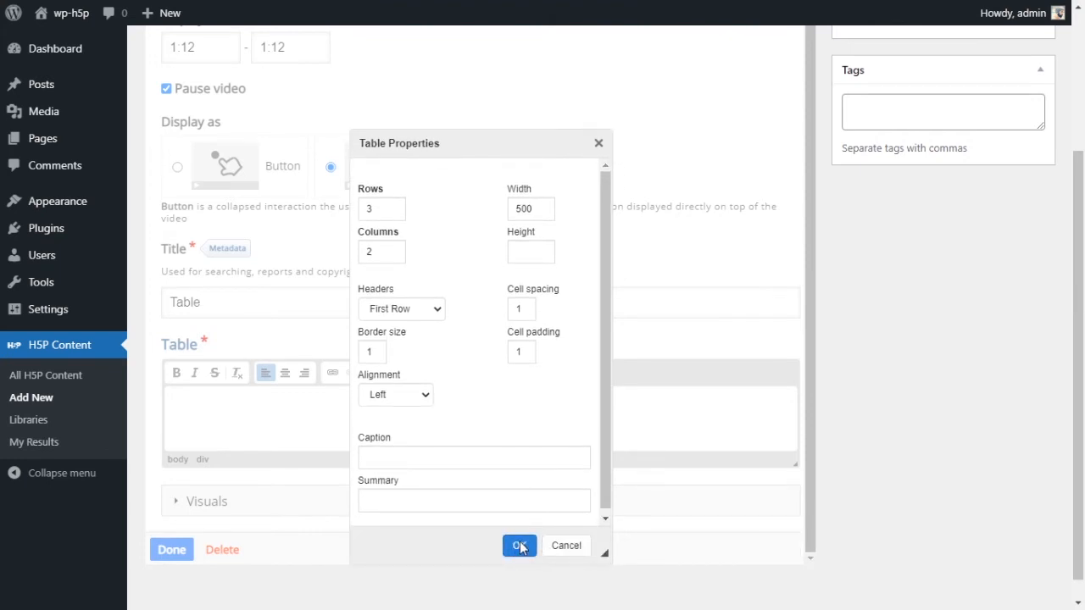
pyautogui.click(519, 547)
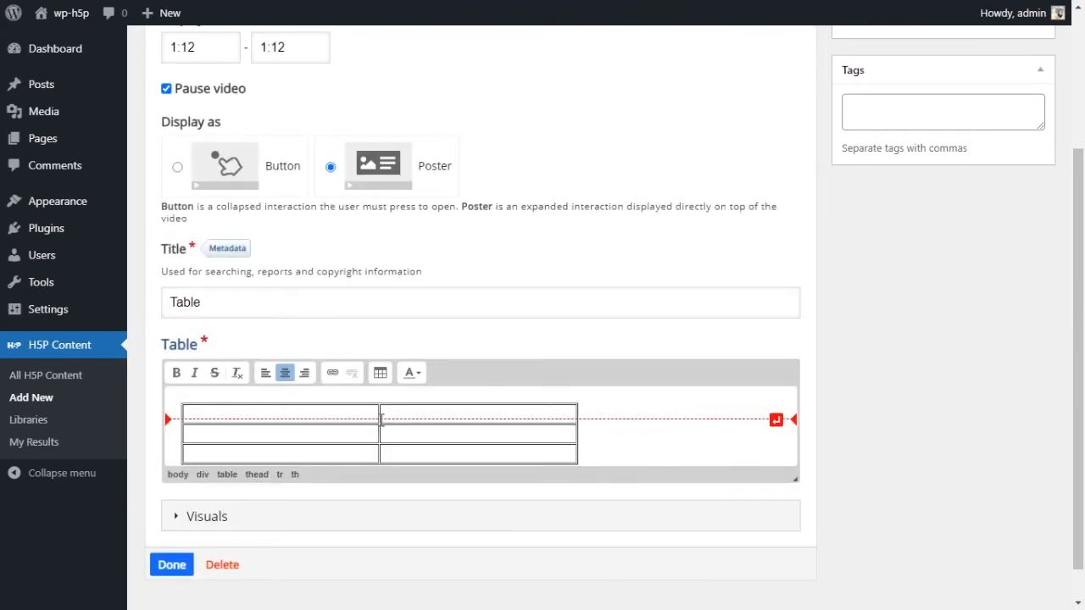
# Step: Enter "People" and "Places" as the table's two column headings
pyautogui.click(382, 419)
pyautogui.write('Peo')
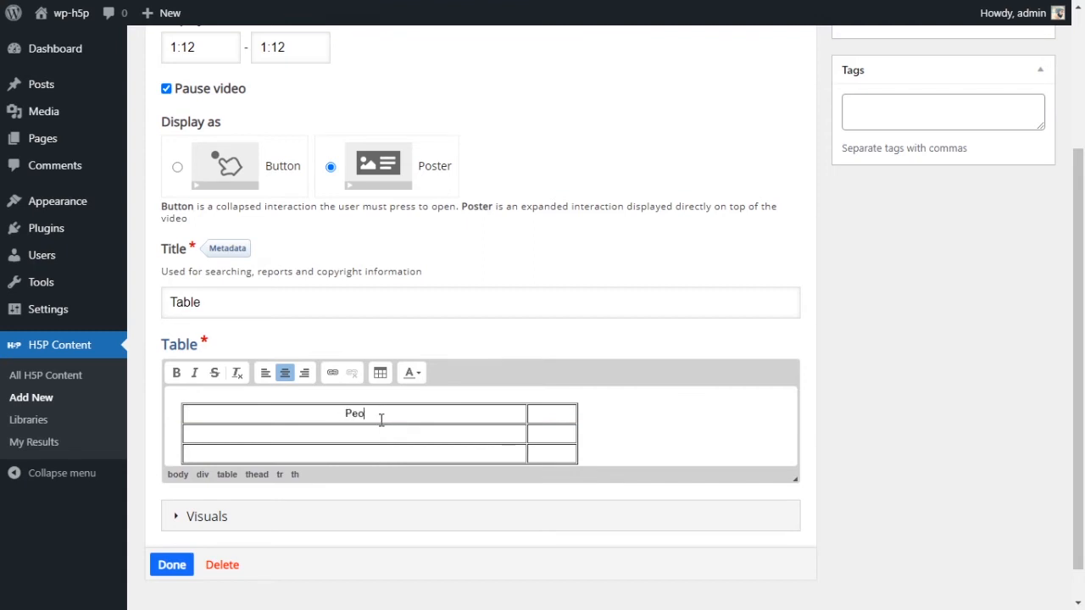
pyautogui.write('ple Places')
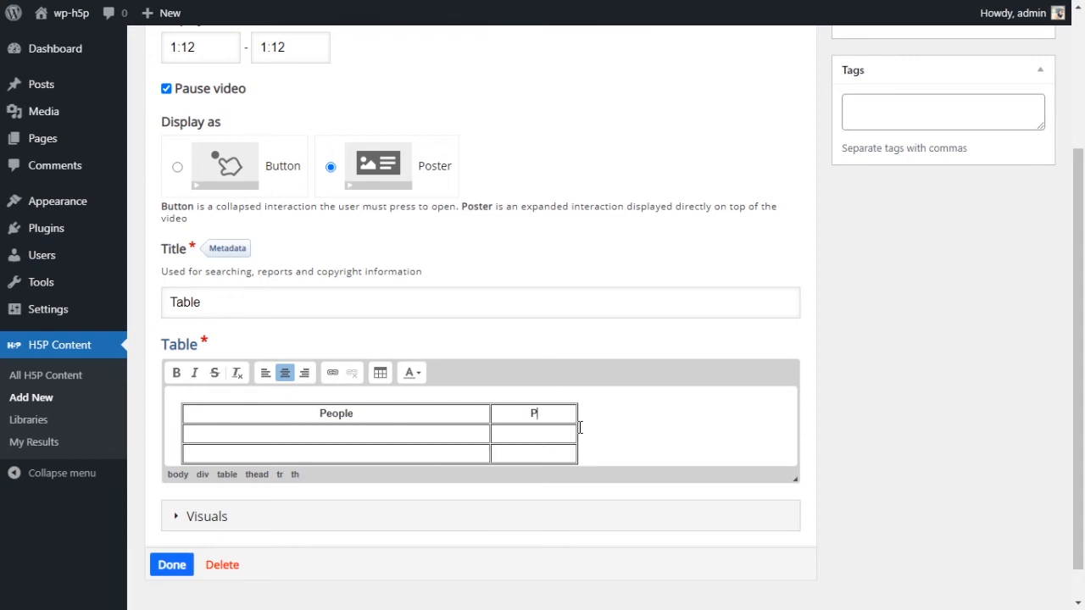
# Step: Fill the two body rows with one first name each under People, and "left" and "right" under Places
pyautogui.click(278, 436)
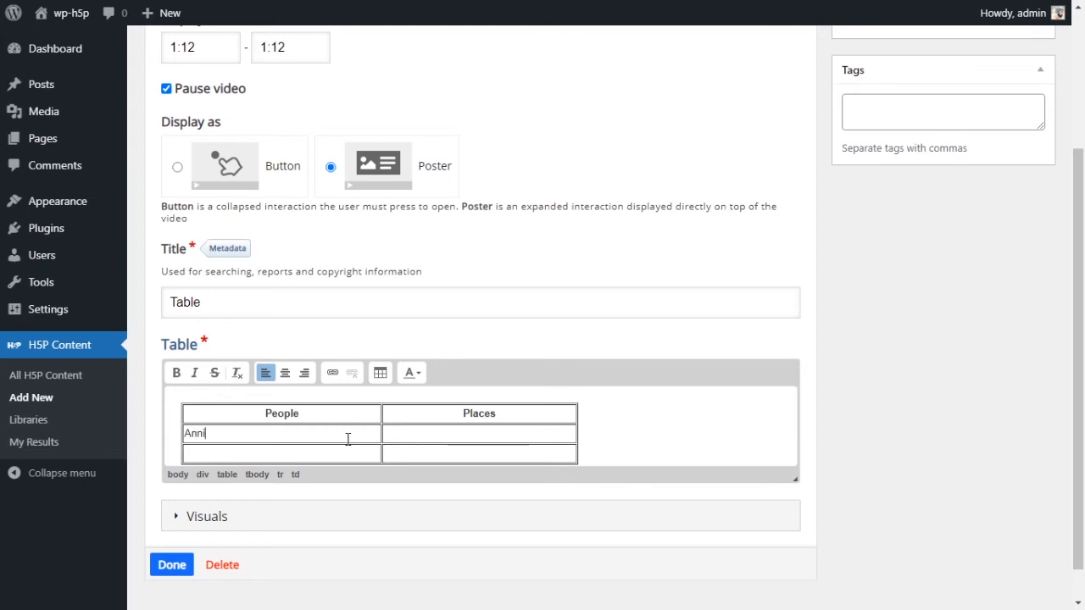
pyautogui.click(445, 434)
pyautogui.write('left')
pyautogui.click(343, 454)
pyautogui.click(486, 450)
pyautogui.click(388, 454)
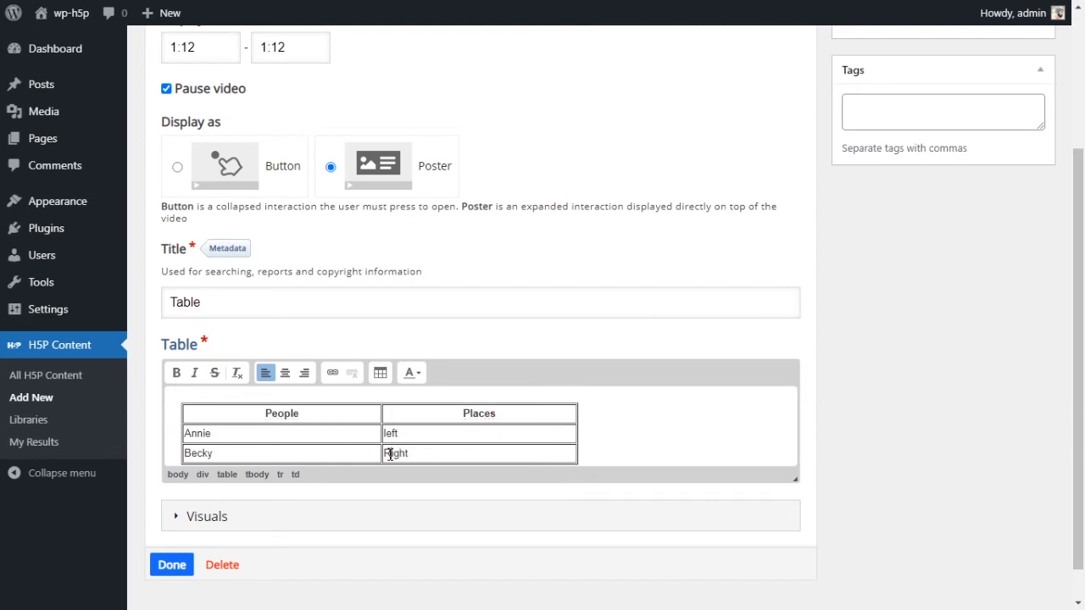
pyautogui.press('BackSpace')
pyautogui.write('right')
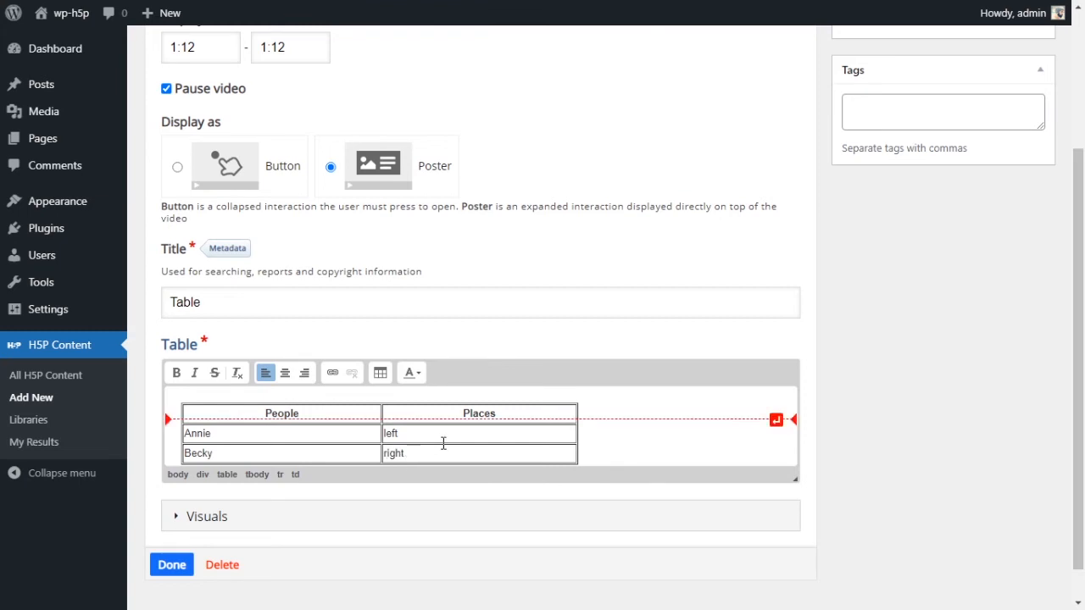
# Step: Try to change the number of rows in the filled table to 5 through the table properties
pyautogui.hotkey('ctrl', 'a')
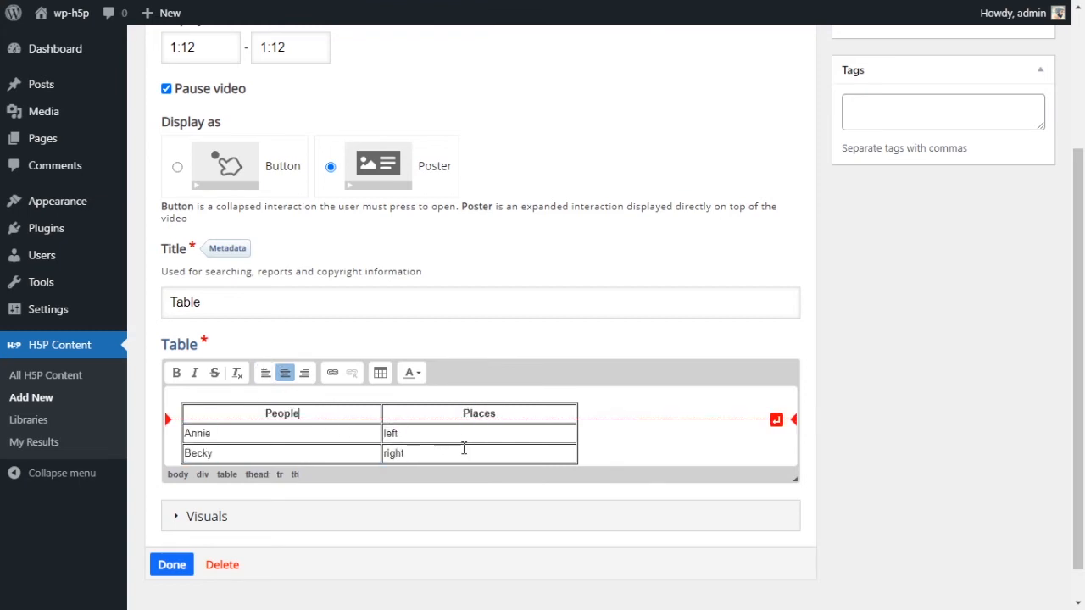
pyautogui.click(380, 373)
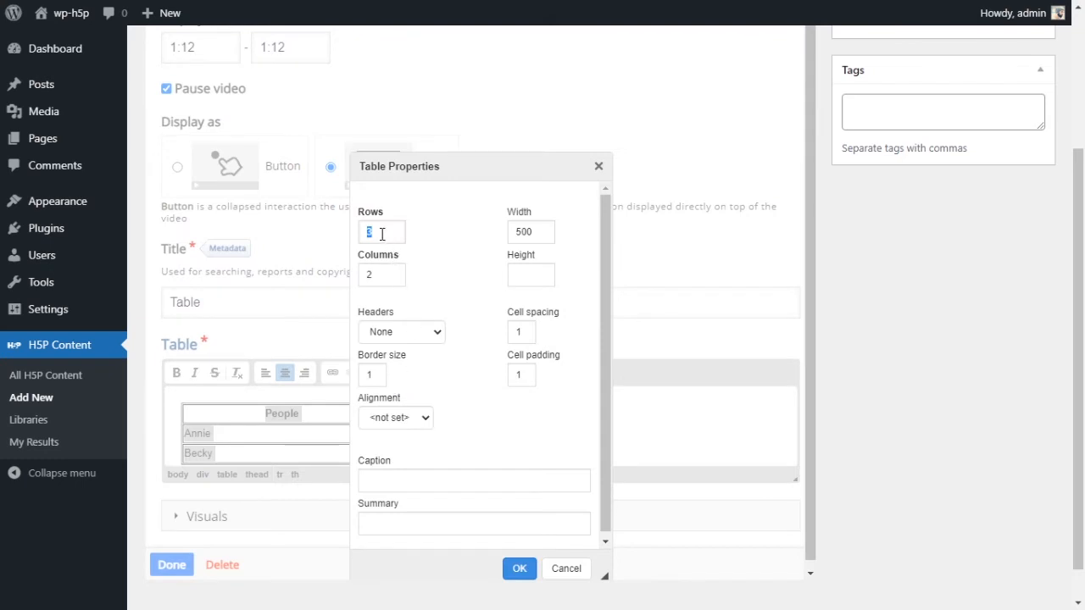
pyautogui.moveTo(382, 233); pyautogui.dragTo(337, 240)
pyautogui.write('5')
pyautogui.click(520, 566)
# Step: Enlarge the height of the Table editing area so there is free space below the last row
pyautogui.scroll(1, 511, 464)
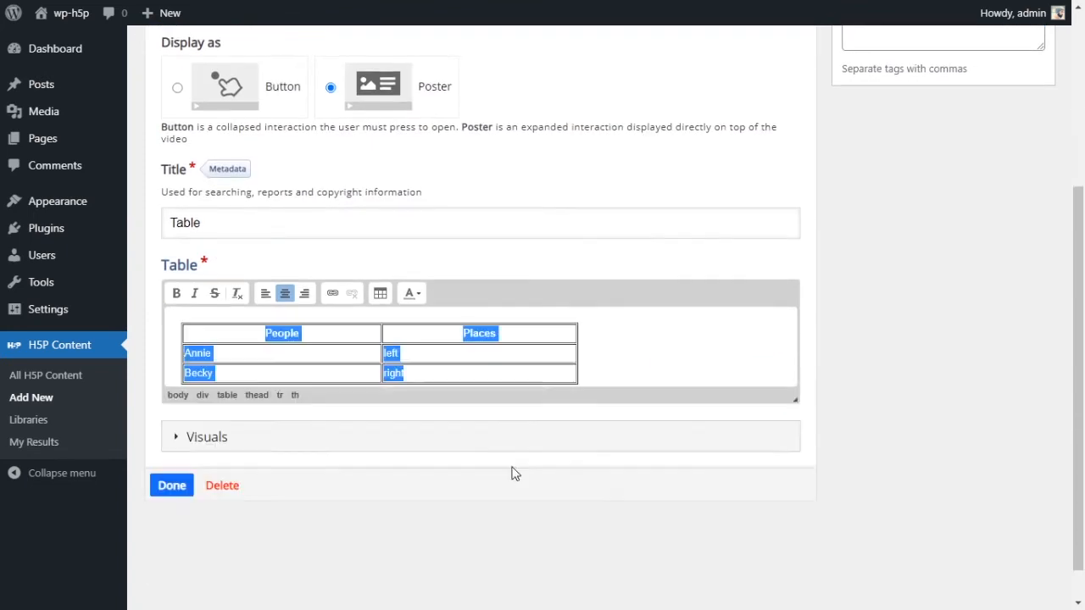
pyautogui.scroll(1, 513, 472)
pyautogui.click(480, 400)
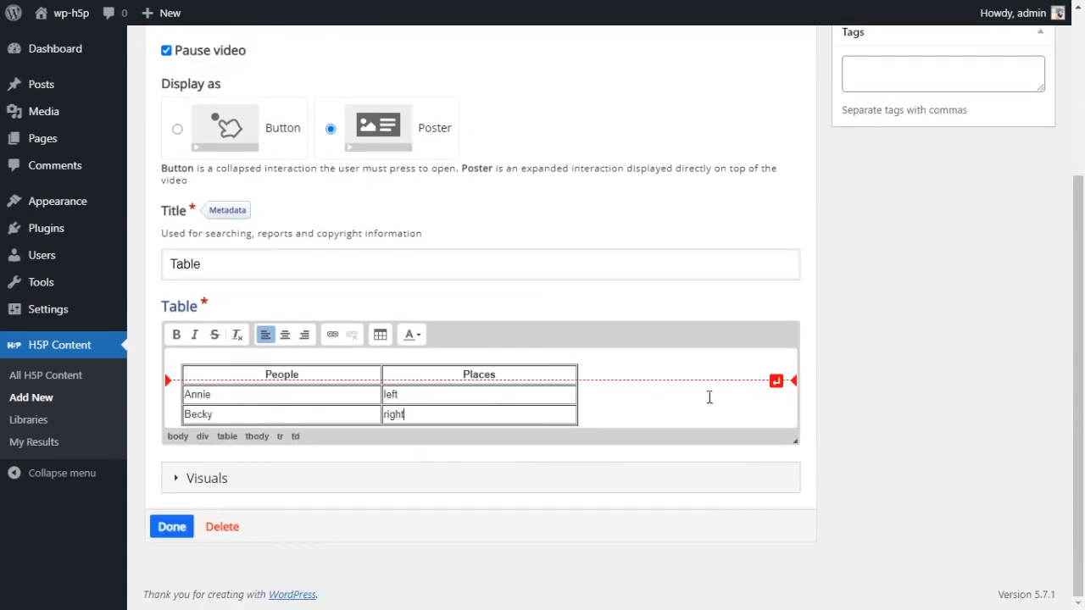
pyautogui.moveTo(794, 443); pyautogui.dragTo(803, 513)
pyautogui.click(651, 443)
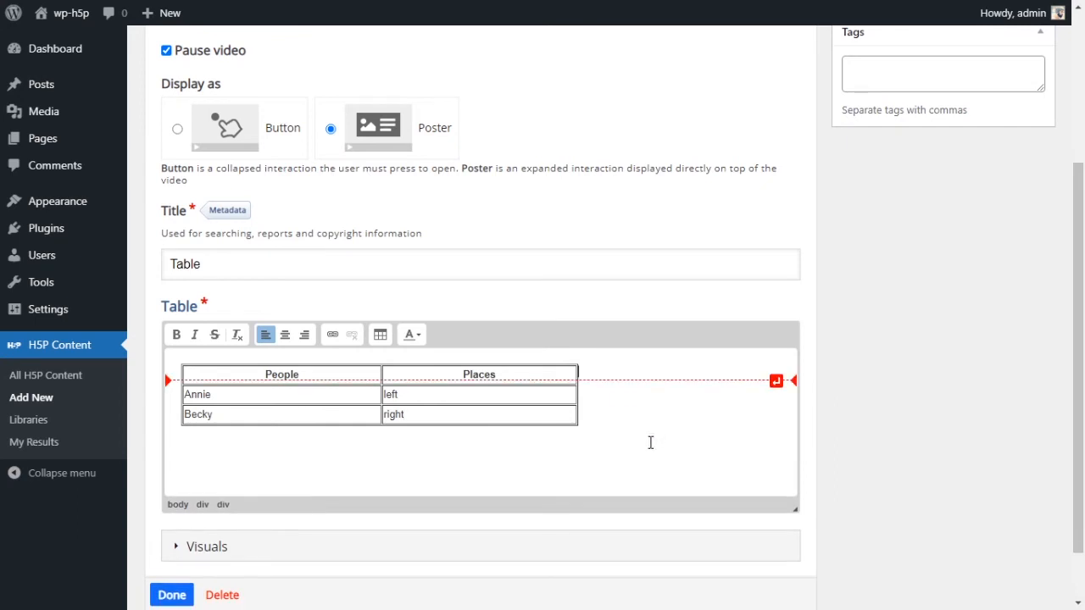
# Step: Set the table poster's background color to light red, rgb(255, 131, 131), and save the interaction
pyautogui.scroll(-1, 453, 545)
pyautogui.click(245, 479)
pyautogui.scroll(-2, 334, 467)
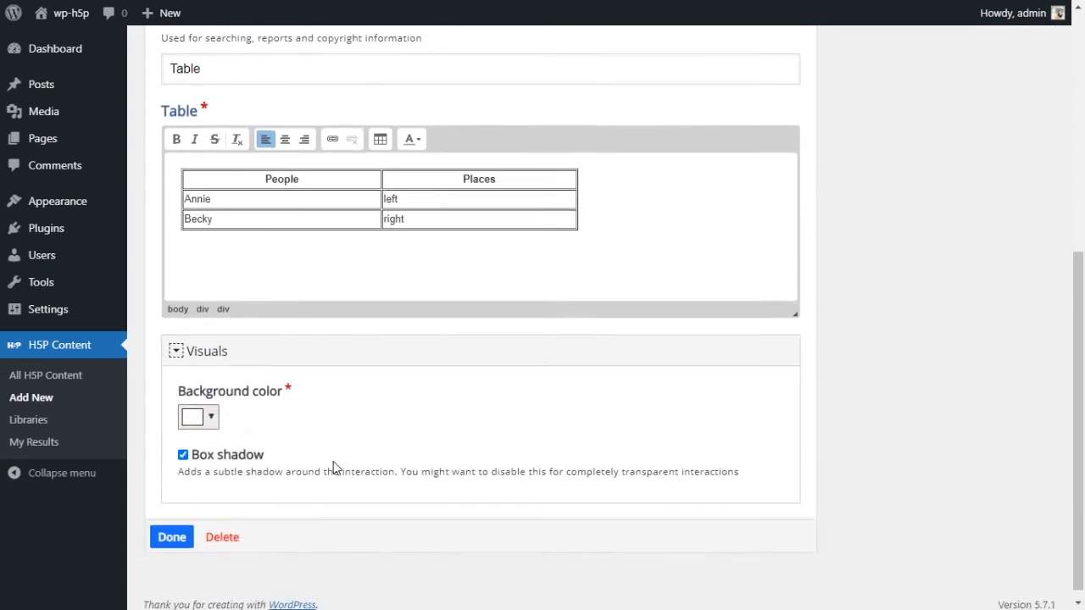
pyautogui.click(212, 409)
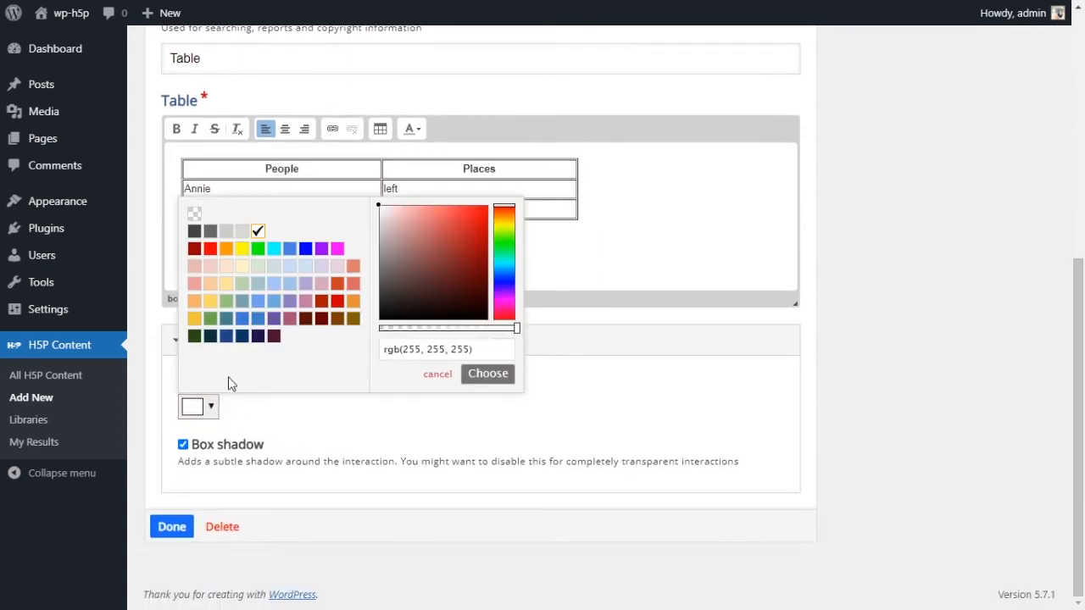
pyautogui.click(210, 249)
pyautogui.click(403, 210)
pyautogui.click(430, 206)
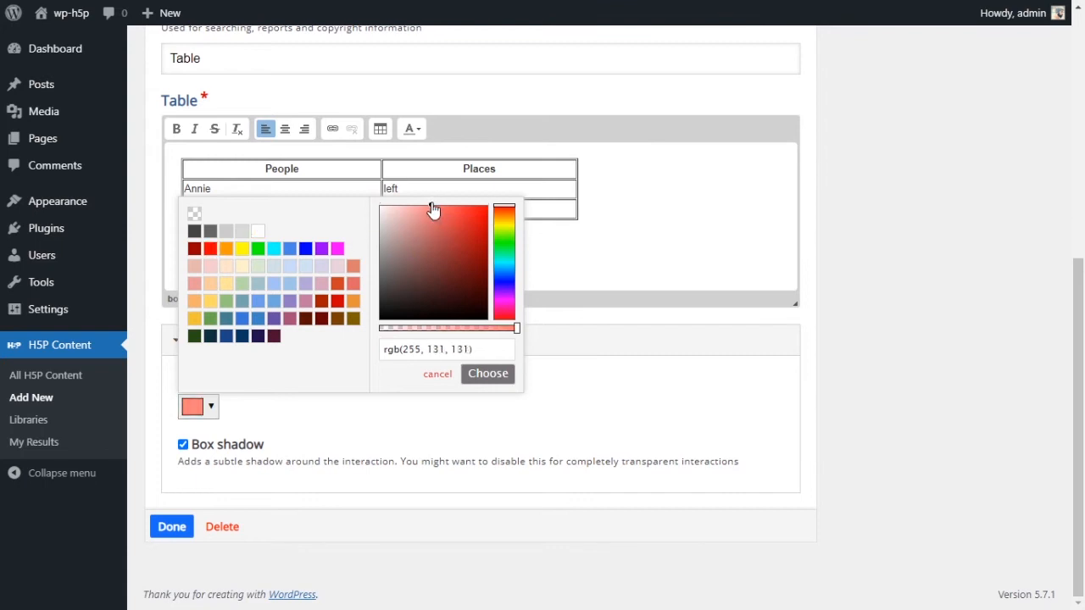
pyautogui.click(490, 378)
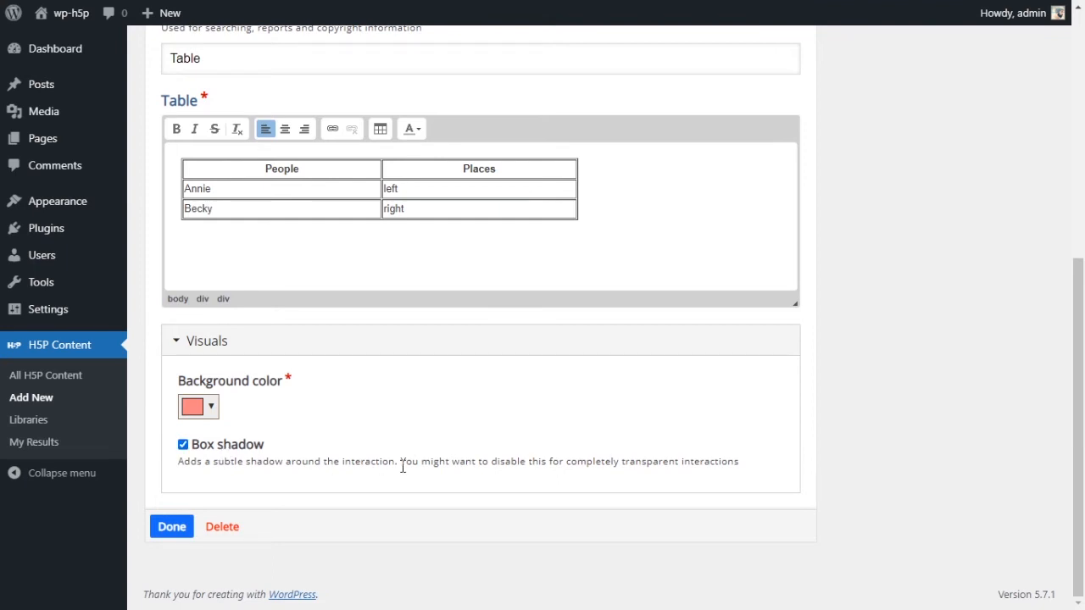
pyautogui.scroll(2, 403, 466)
pyautogui.scroll(-2, 402, 472)
pyautogui.click(167, 533)
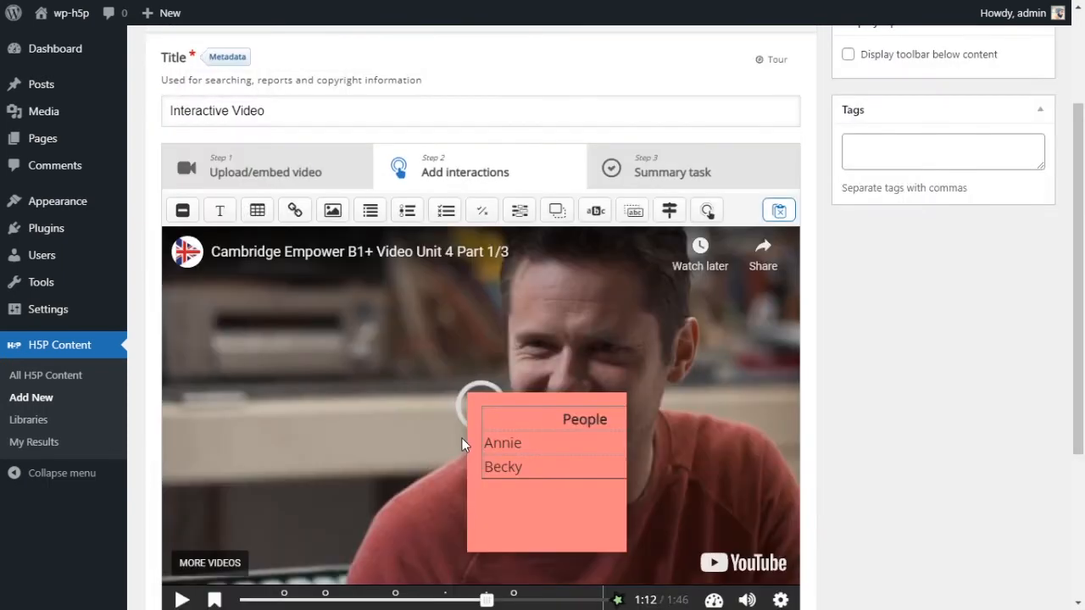
# Step: Resize the table poster so both columns and all rows fit, and move it to the lower-left corner of the video
pyautogui.click(607, 473)
pyautogui.moveTo(625, 473); pyautogui.dragTo(797, 470)
pyautogui.moveTo(647, 420); pyautogui.dragTo(384, 385)
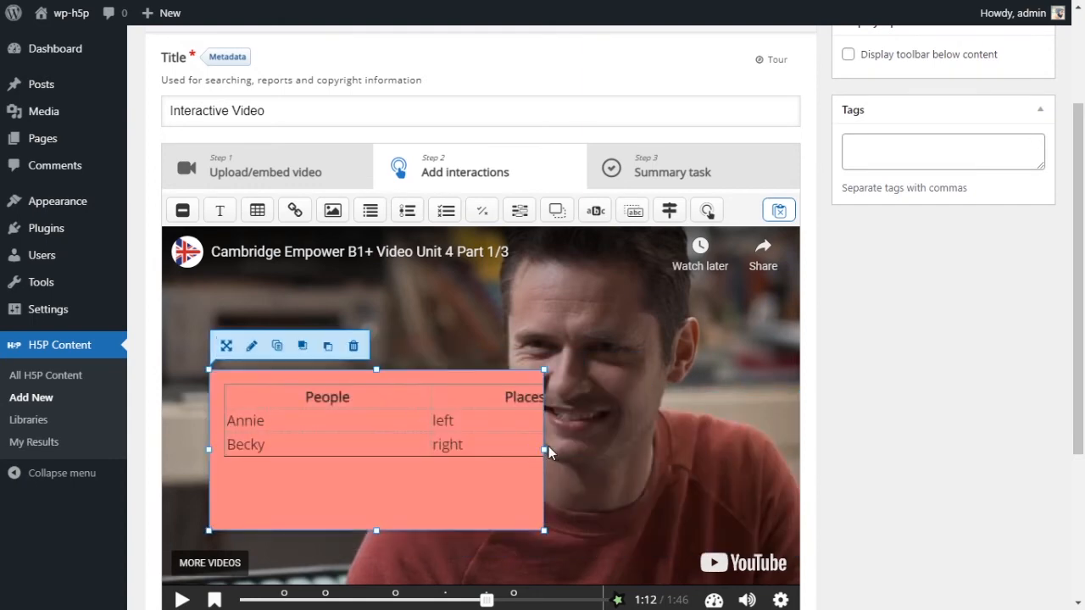
pyautogui.moveTo(538, 450); pyautogui.dragTo(639, 448)
pyautogui.moveTo(424, 531); pyautogui.dragTo(413, 361)
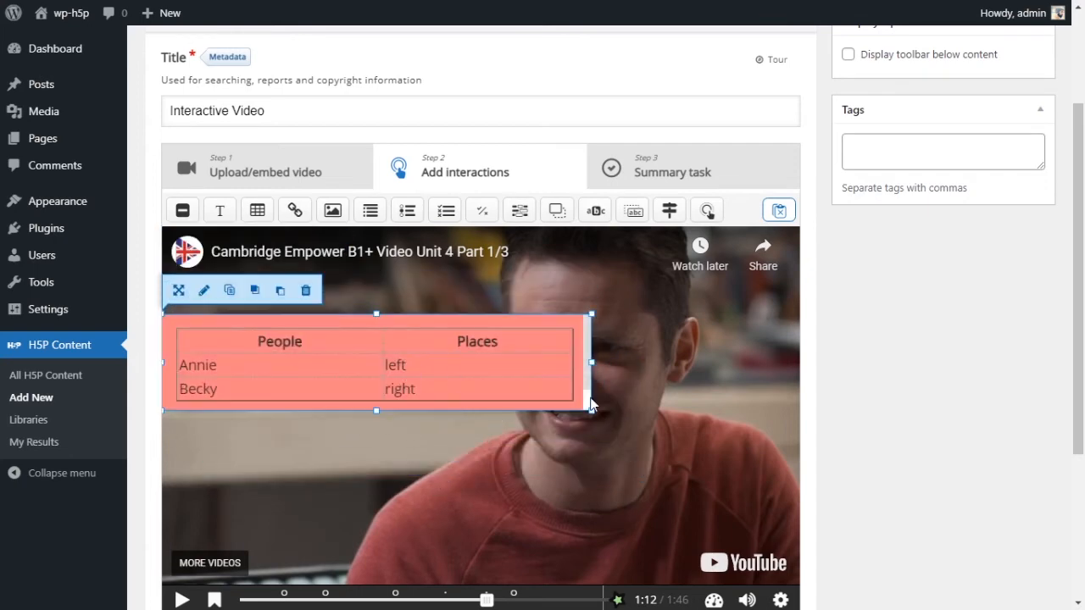
pyautogui.moveTo(591, 384); pyautogui.dragTo(596, 462)
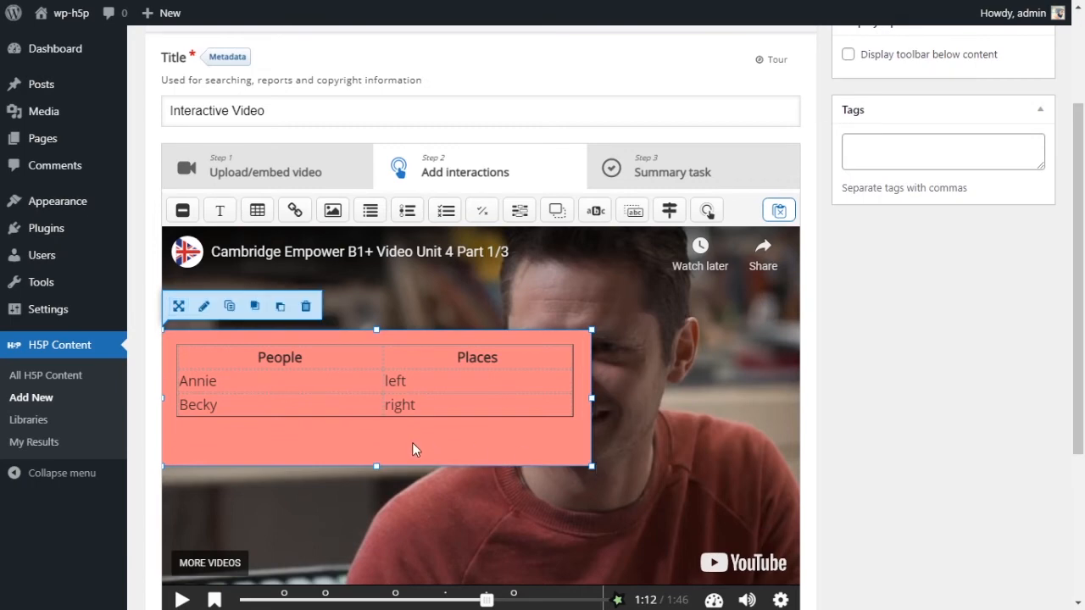
pyautogui.moveTo(415, 410); pyautogui.dragTo(435, 528)
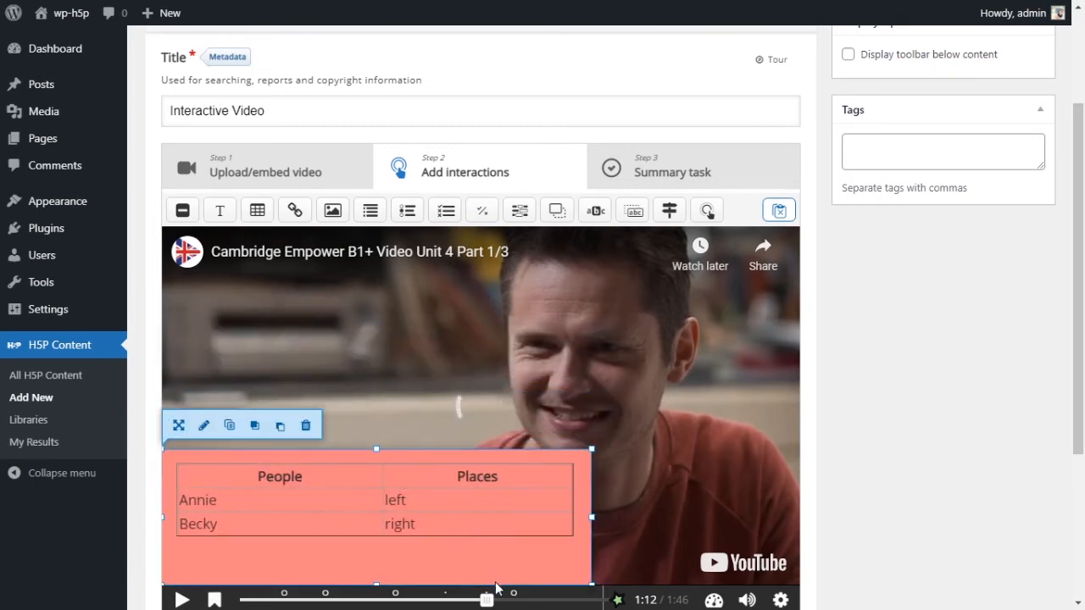
# Step: Reopen the table interaction to check its display time and Pause video option, and return to the video
pyautogui.click(204, 426)
pyautogui.scroll(1, 275, 210)
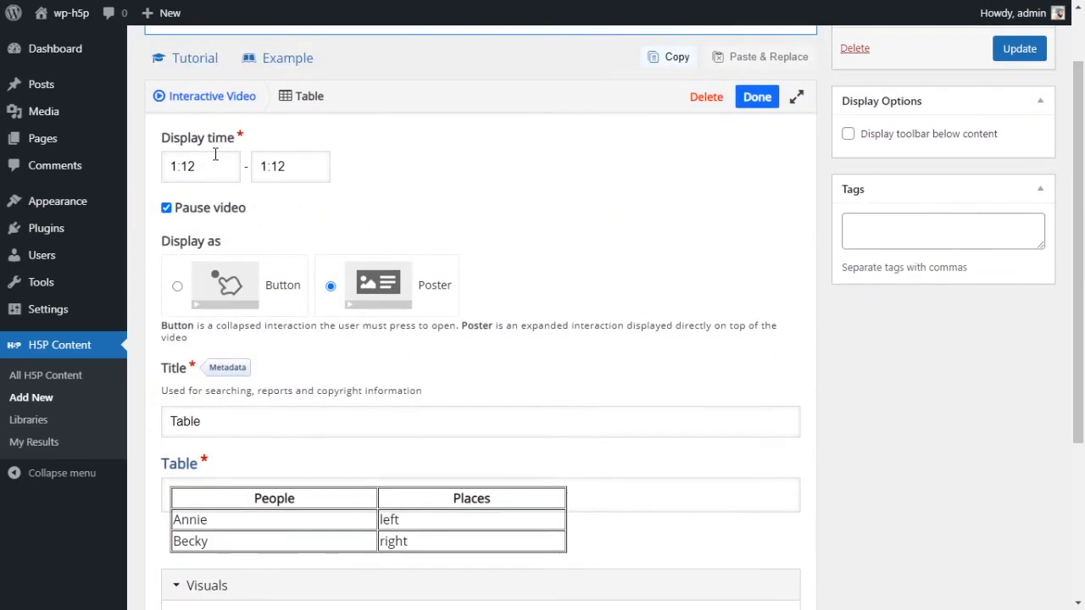
pyautogui.click(216, 208)
pyautogui.click(226, 209)
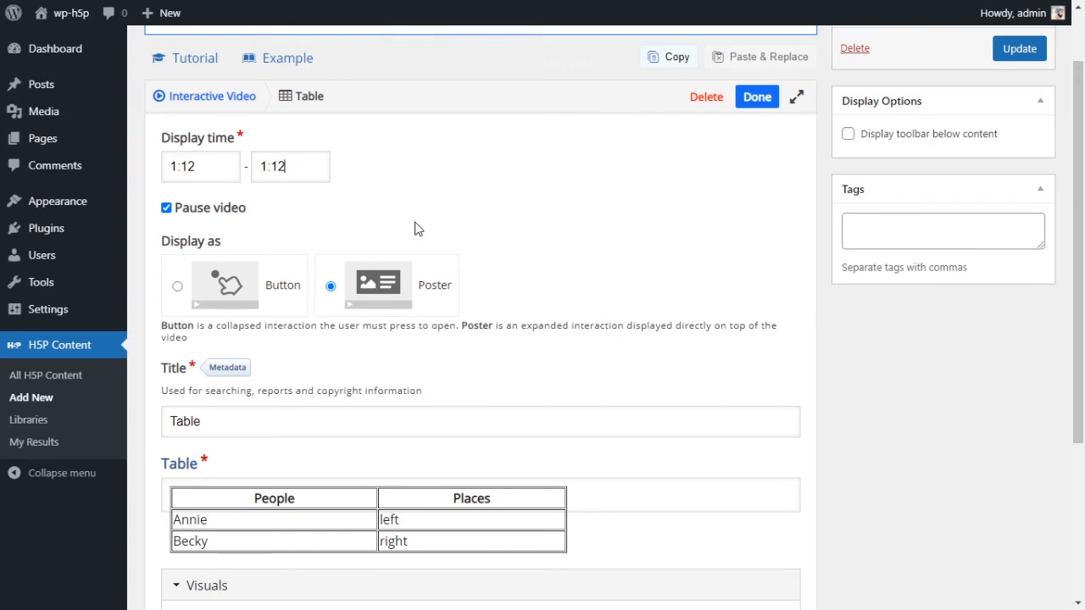
pyautogui.click(763, 100)
# Step: Go to 1:31 in the video and add a Link interaction there
pyautogui.scroll(-4, 558, 336)
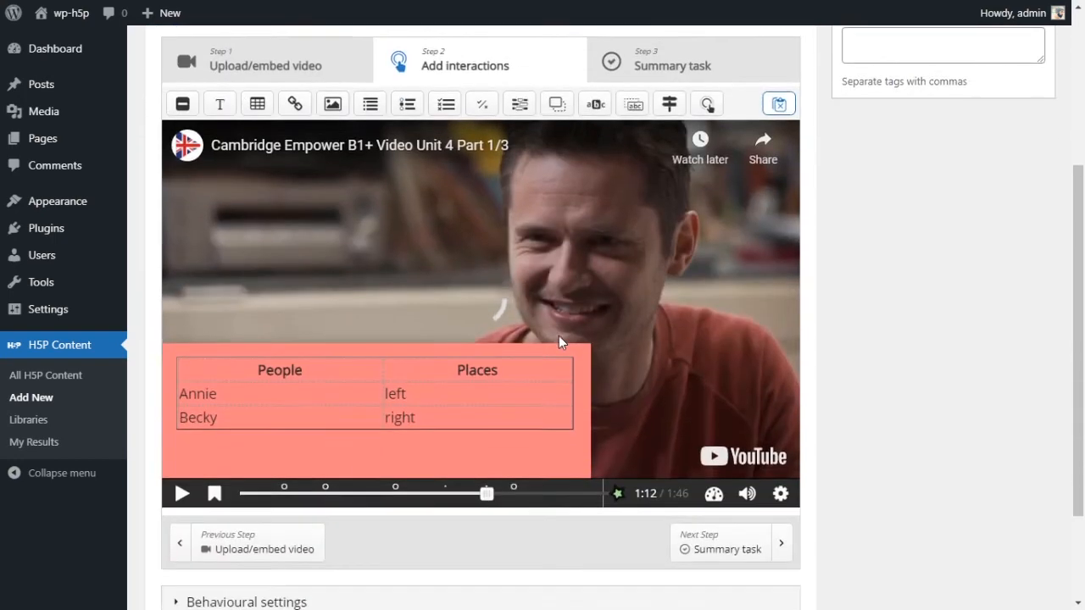
pyautogui.moveTo(488, 366); pyautogui.dragTo(552, 373)
pyautogui.scroll(2, 533, 411)
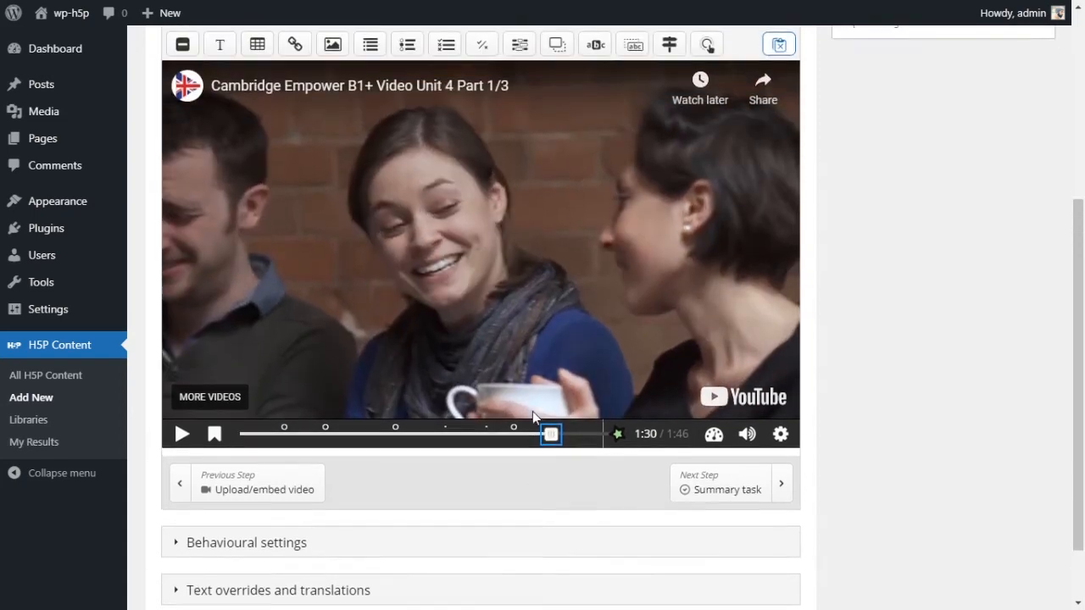
pyautogui.click(183, 524)
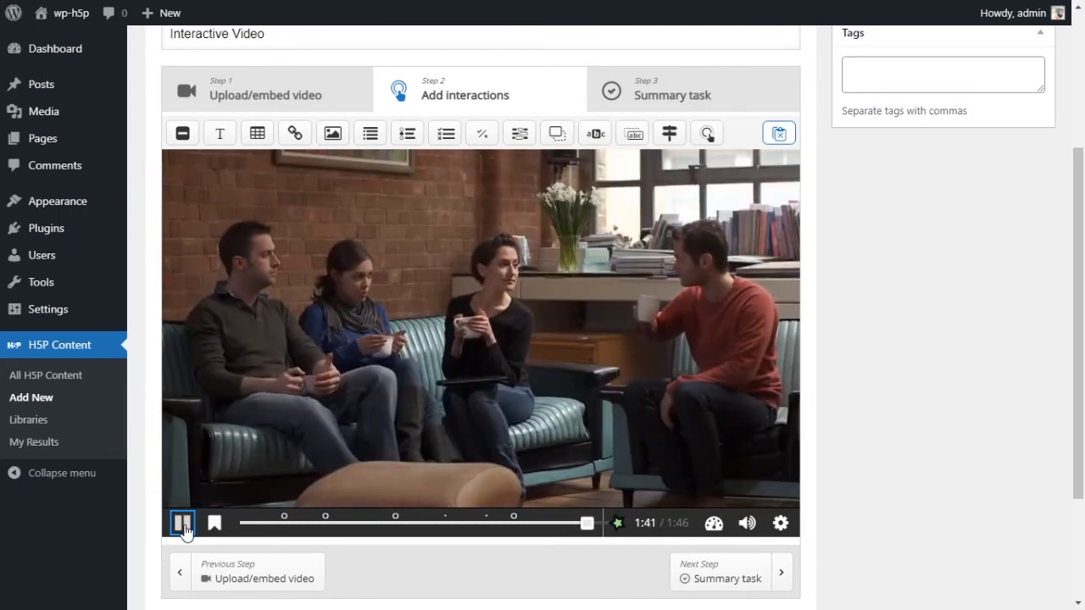
pyautogui.click(183, 524)
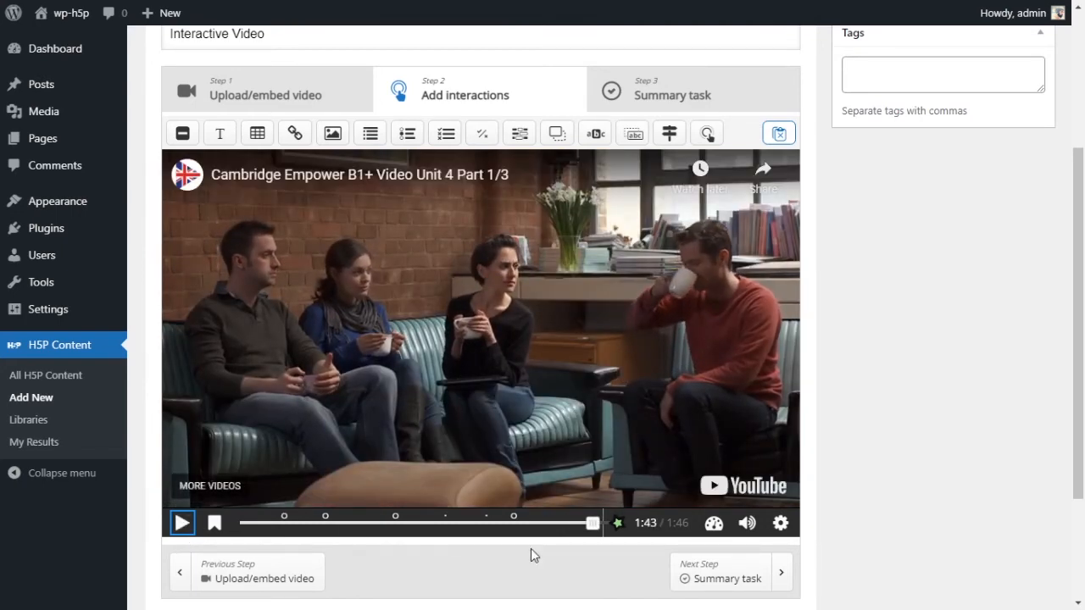
pyautogui.moveTo(589, 531); pyautogui.dragTo(554, 526)
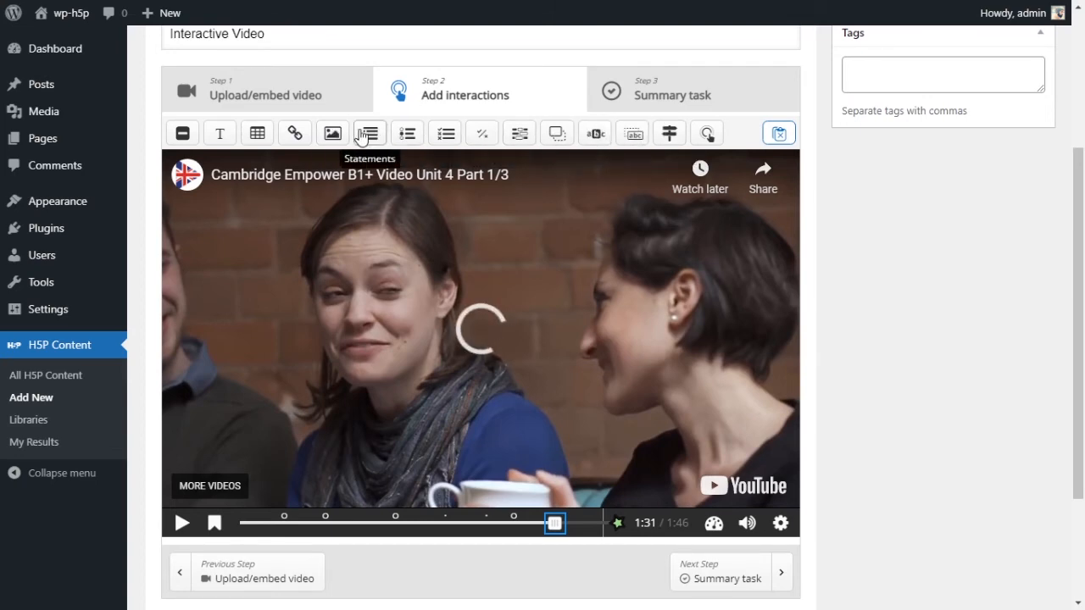
pyautogui.moveTo(312, 137); pyautogui.dragTo(467, 335)
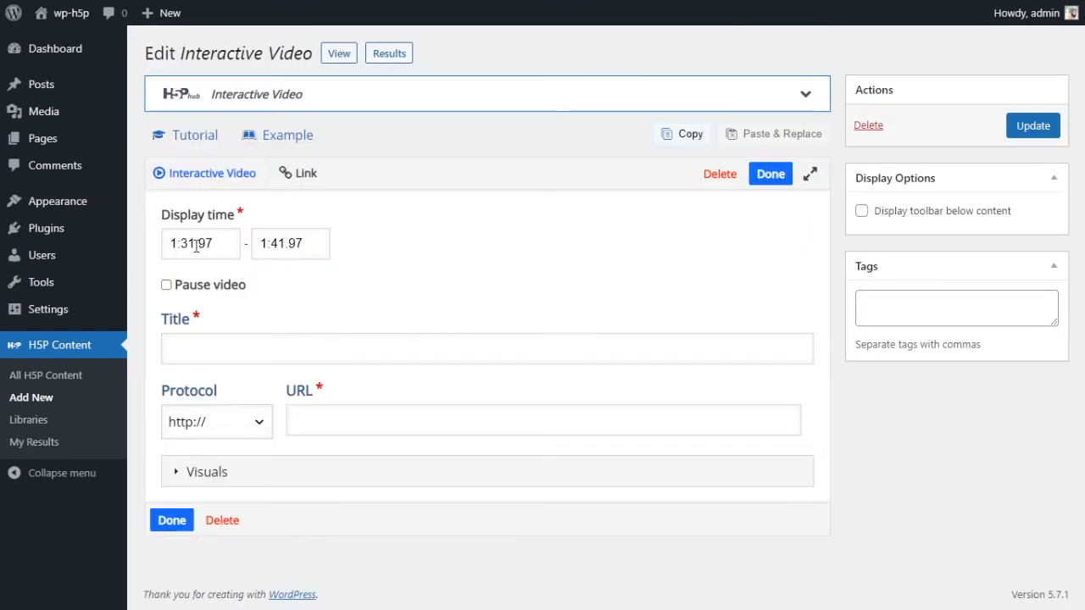
# Step: Set the link interaction's display time to 1:31 - 1:34 and enter "Some image" as its title
pyautogui.moveTo(196, 244); pyautogui.dragTo(340, 252)
pyautogui.press('BackSpace')
pyautogui.press('BackSpace')
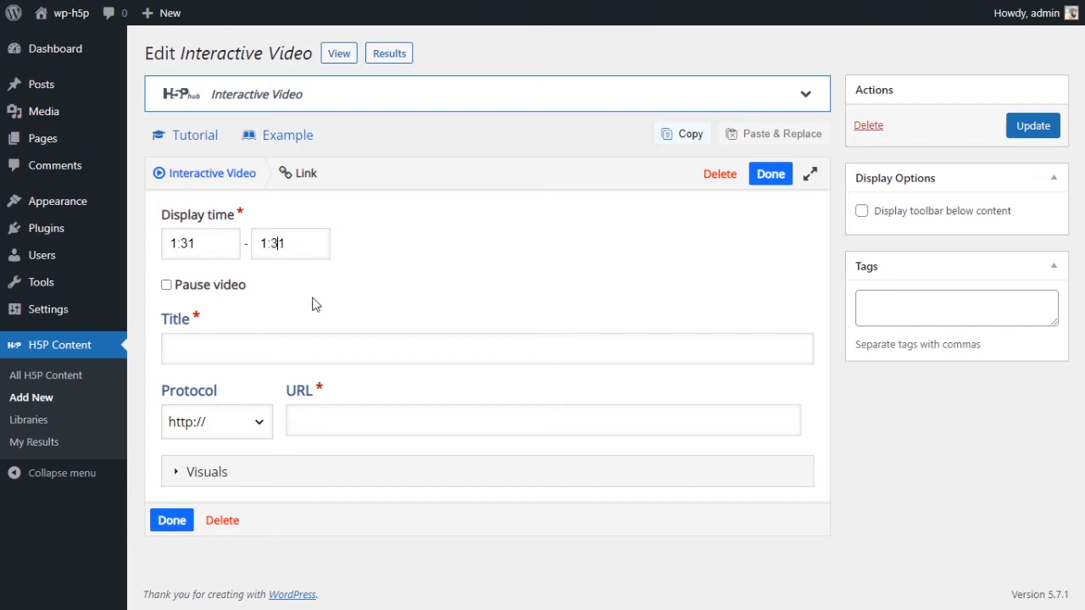
pyautogui.click(265, 357)
pyautogui.moveTo(280, 244); pyautogui.dragTo(293, 242)
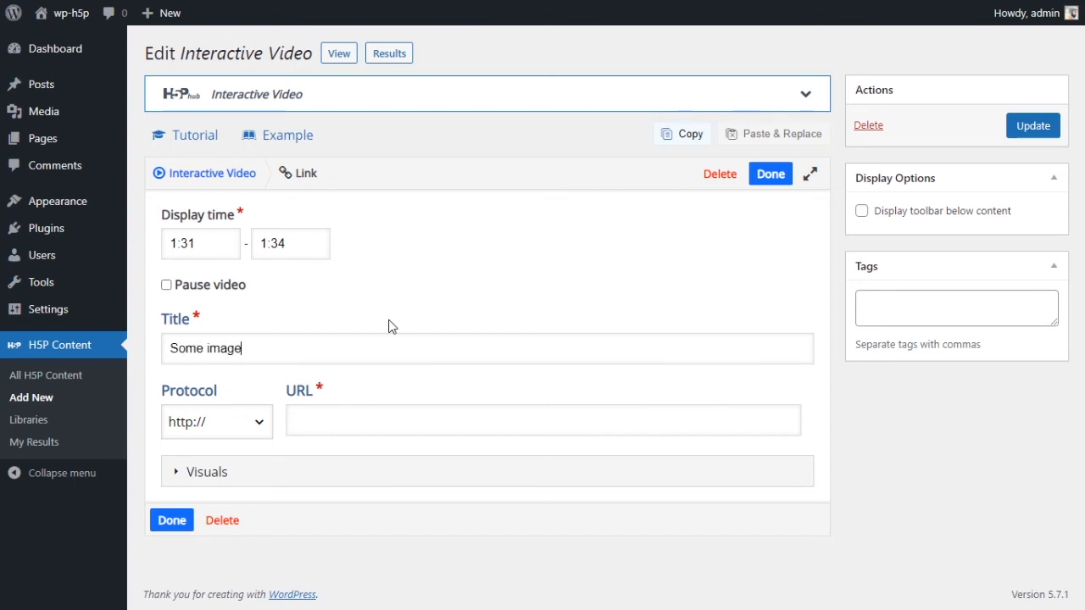
# Step: Look through the link's protocol choices and its Visuals settings for background color and box shadow
pyautogui.click(246, 424)
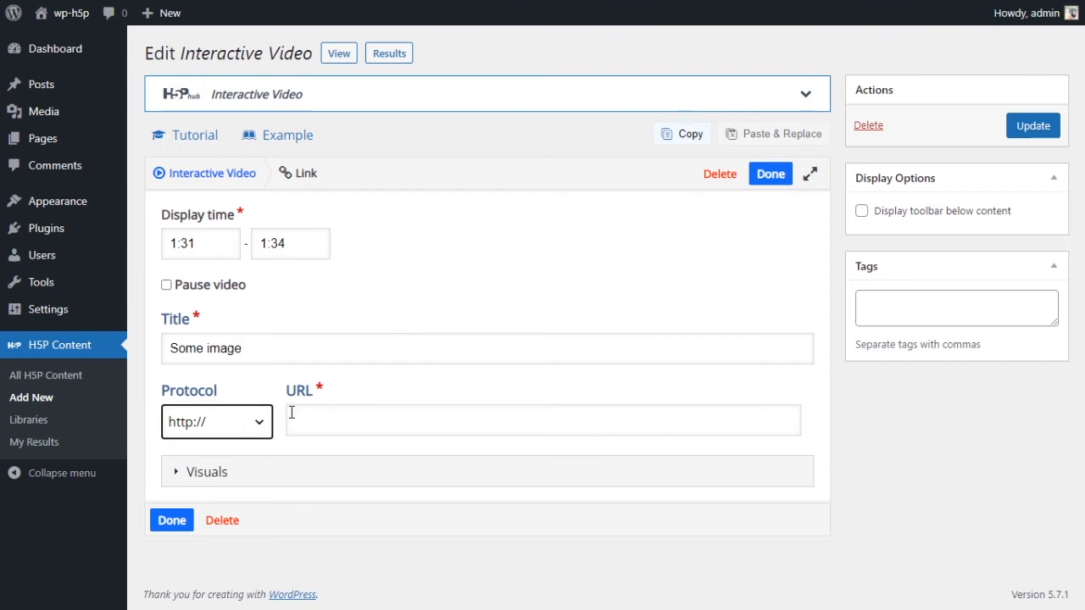
pyautogui.click(403, 419)
pyautogui.click(190, 475)
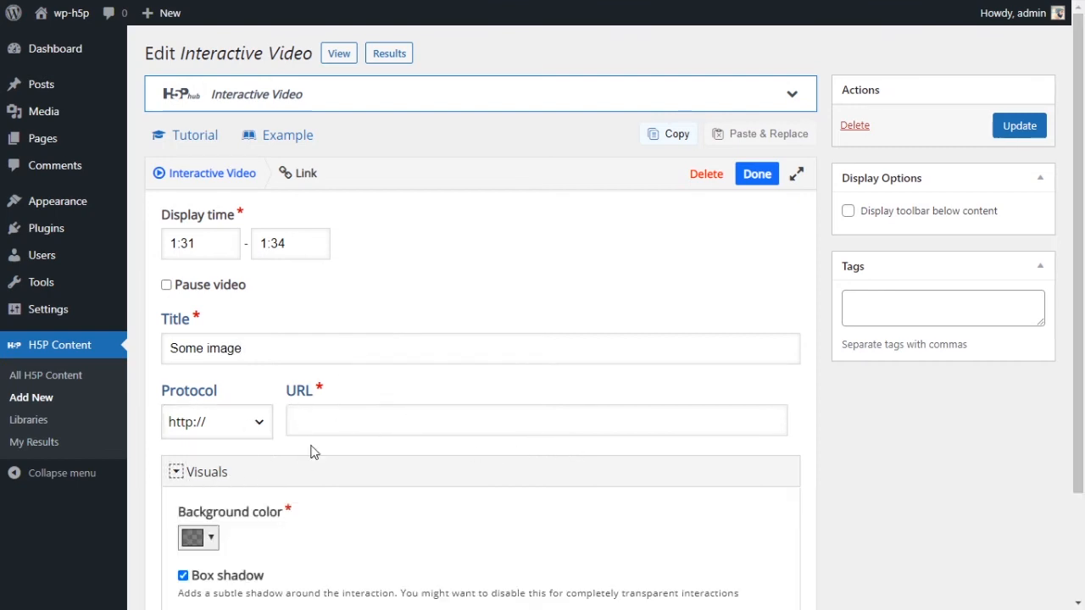
pyautogui.scroll(-2, 311, 450)
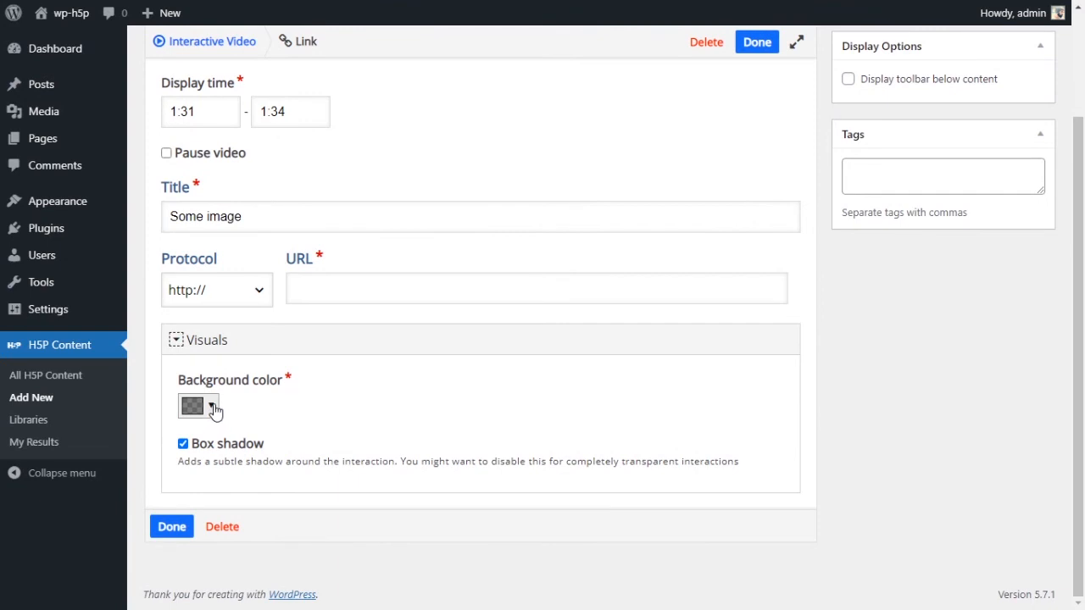
pyautogui.click(212, 408)
pyautogui.click(344, 418)
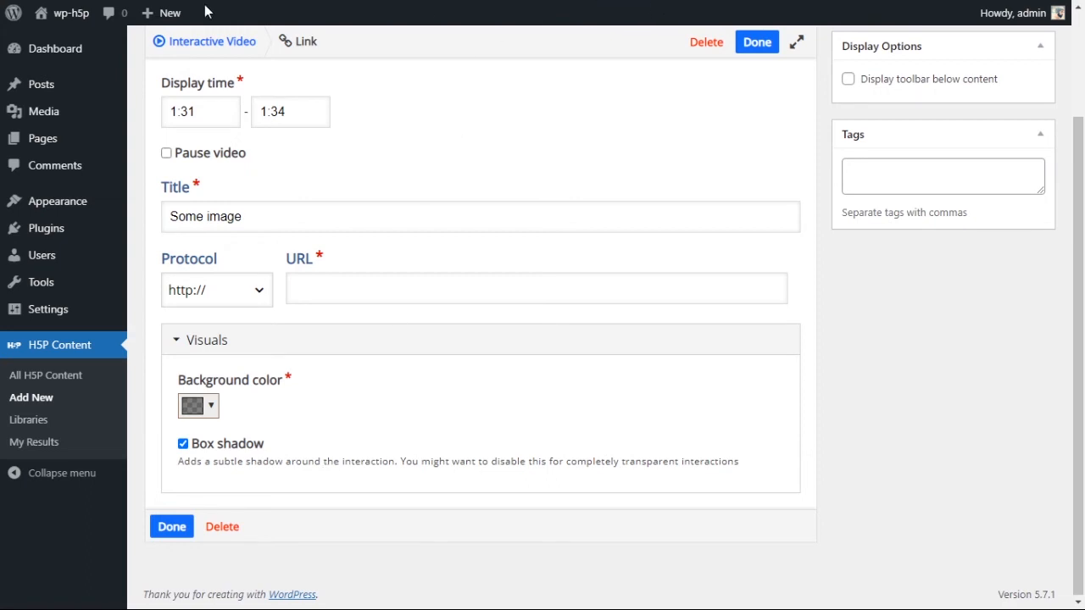
pyautogui.click(342, 297)
pyautogui.hotkey('ctrl', 'v')
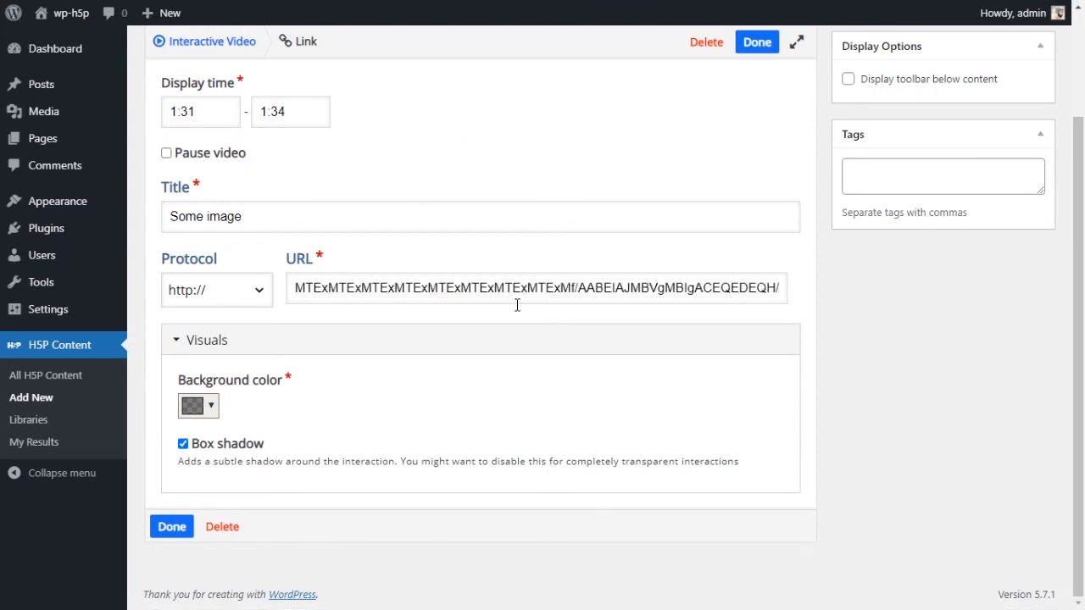
pyautogui.moveTo(712, 288); pyautogui.dragTo(391, 289)
pyautogui.click(159, 278)
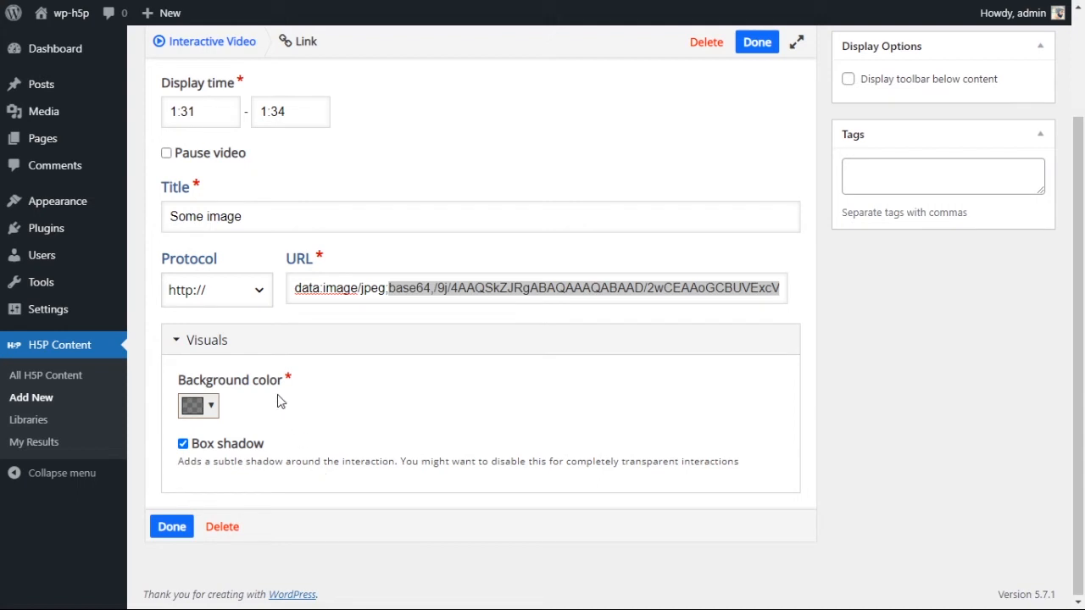
pyautogui.click(486, 288)
pyautogui.hotkey('ctrl', 'a')
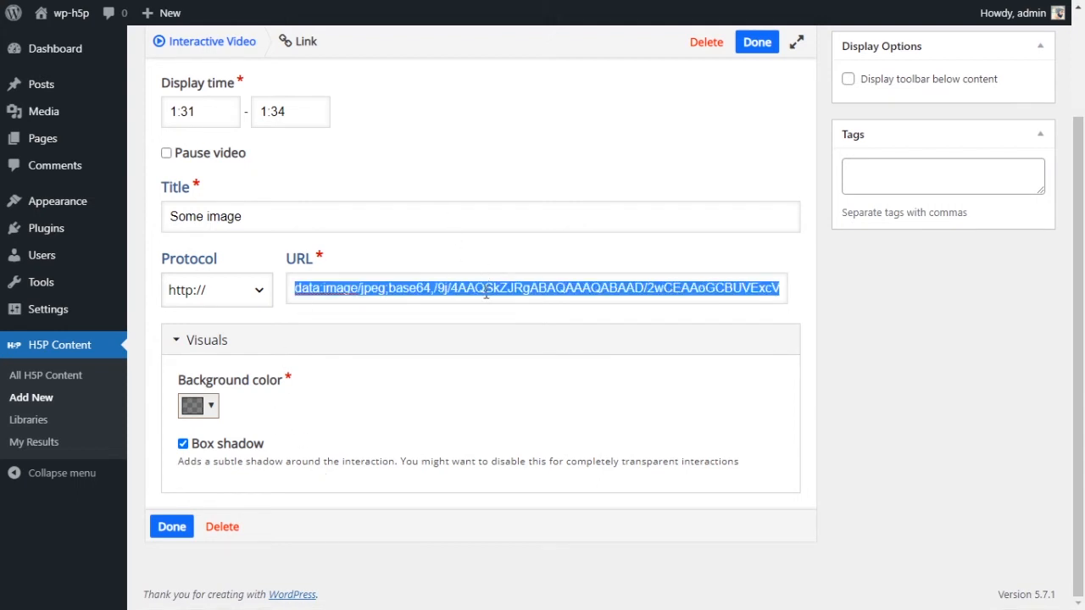
pyautogui.hotkey('ctrl', 'v')
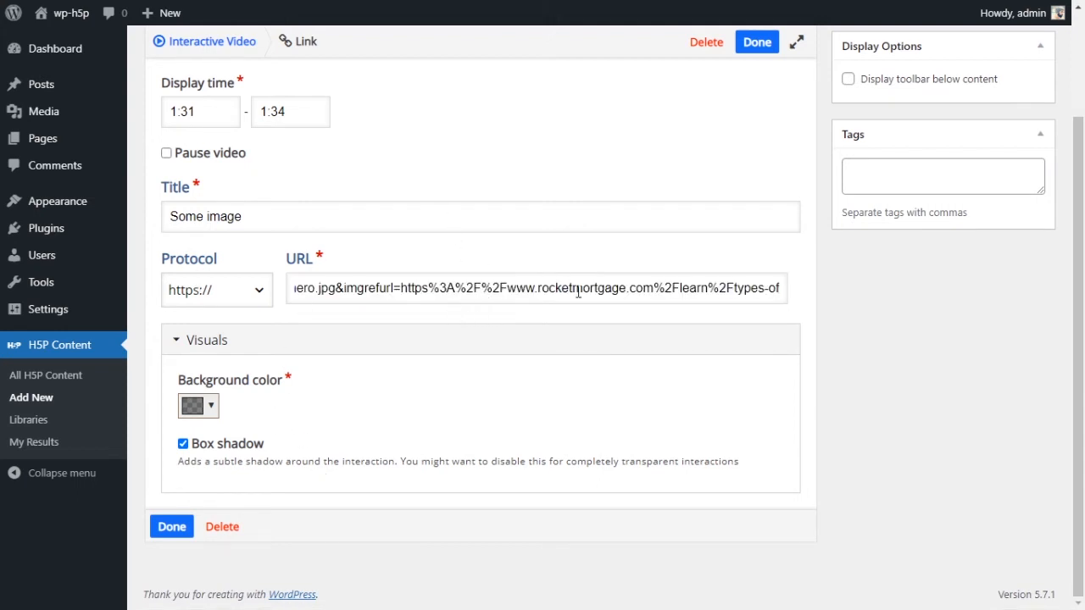
pyautogui.moveTo(590, 288); pyautogui.dragTo(843, 290)
pyautogui.hotkey('ctrl', 'a')
pyautogui.press('BackSpace')
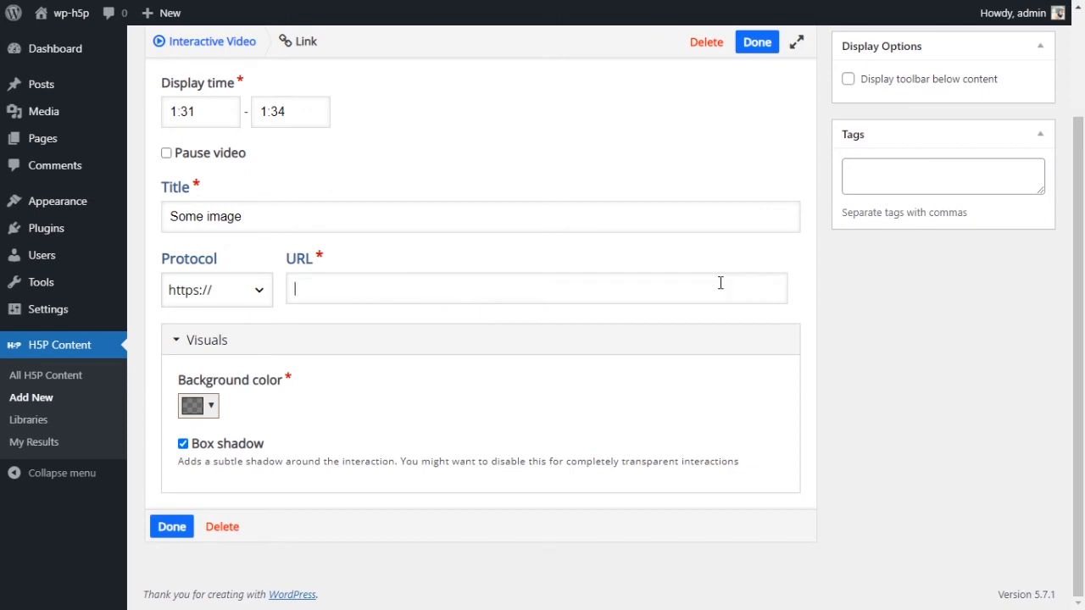
pyautogui.click(254, 258)
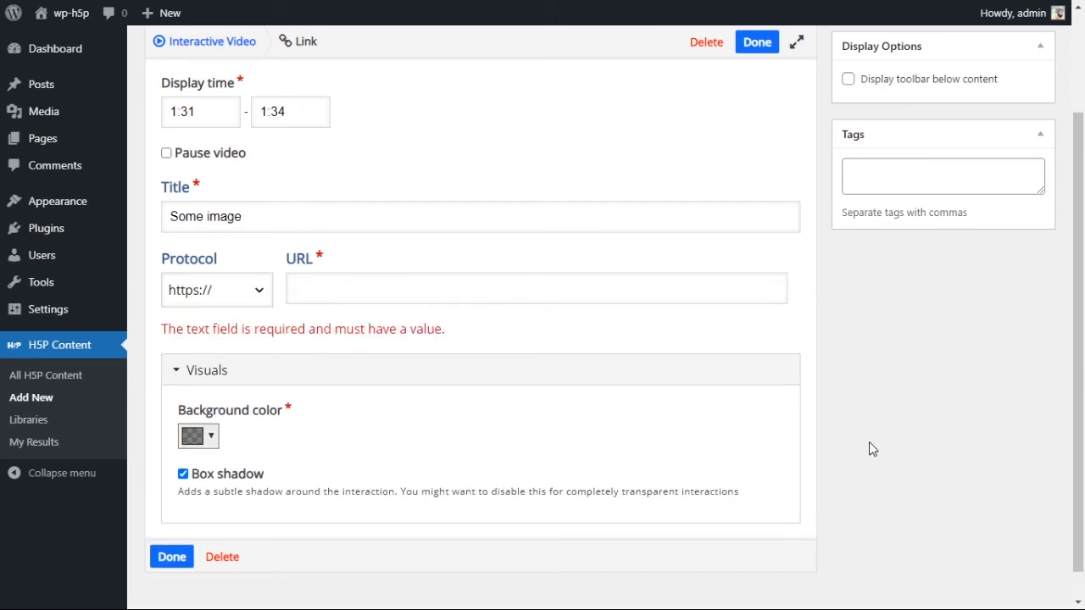
pyautogui.click(288, 299)
pyautogui.hotkey('ctrl', 'v')
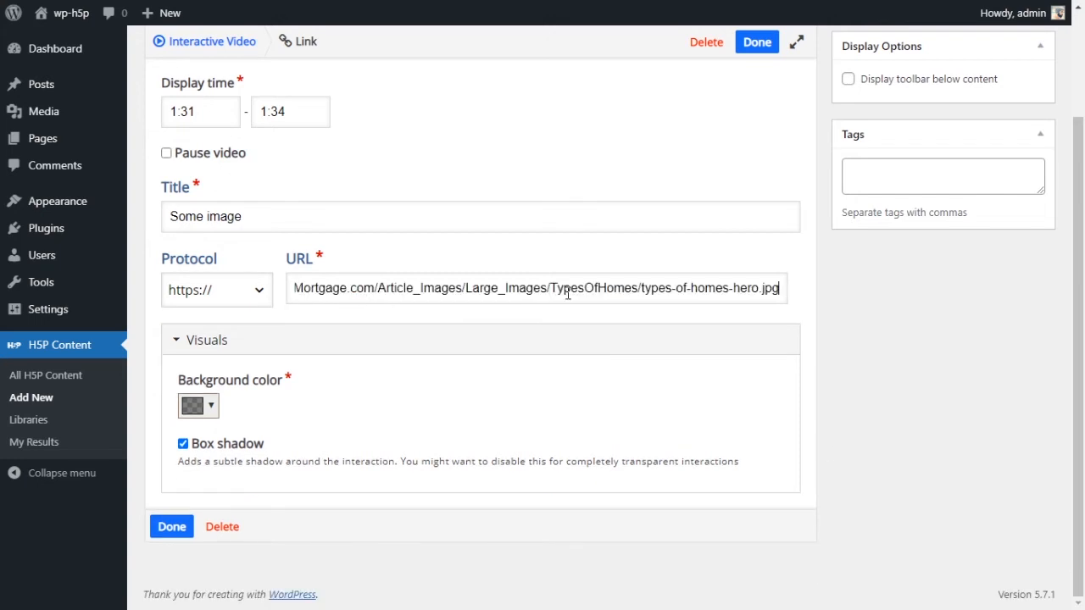
pyautogui.click(391, 321)
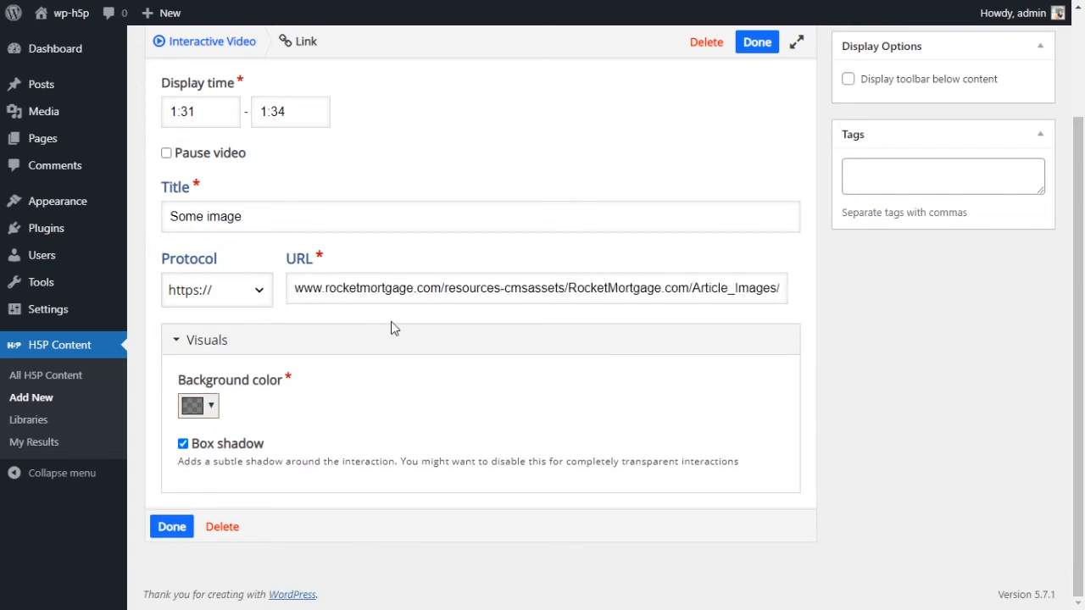
# Step: Set the link's background color to yellow, rgb(255, 217, 102), and finish editing the link interaction
pyautogui.click(203, 407)
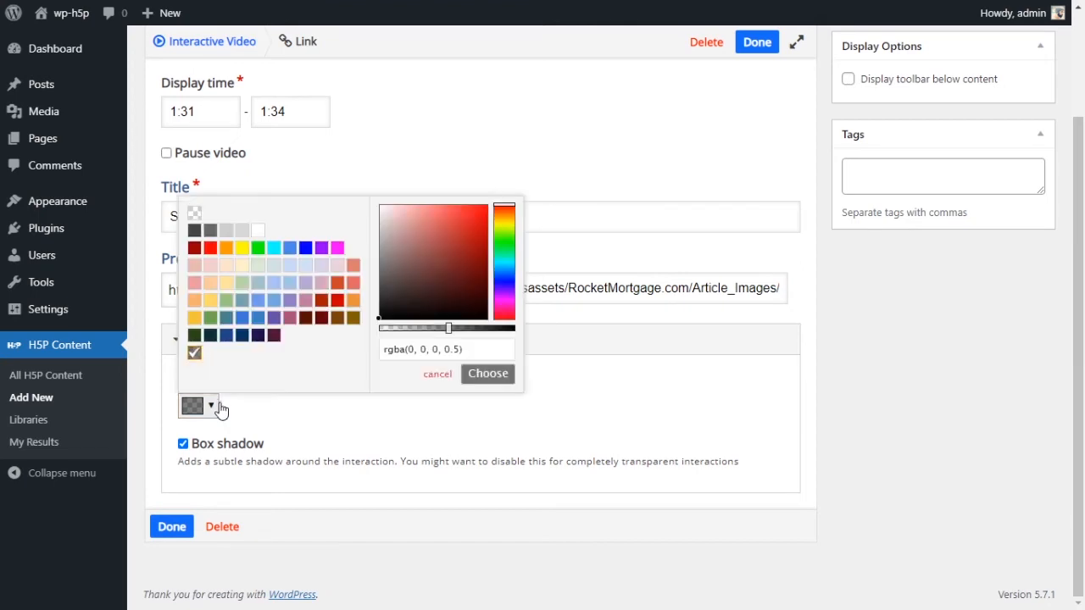
pyautogui.click(210, 300)
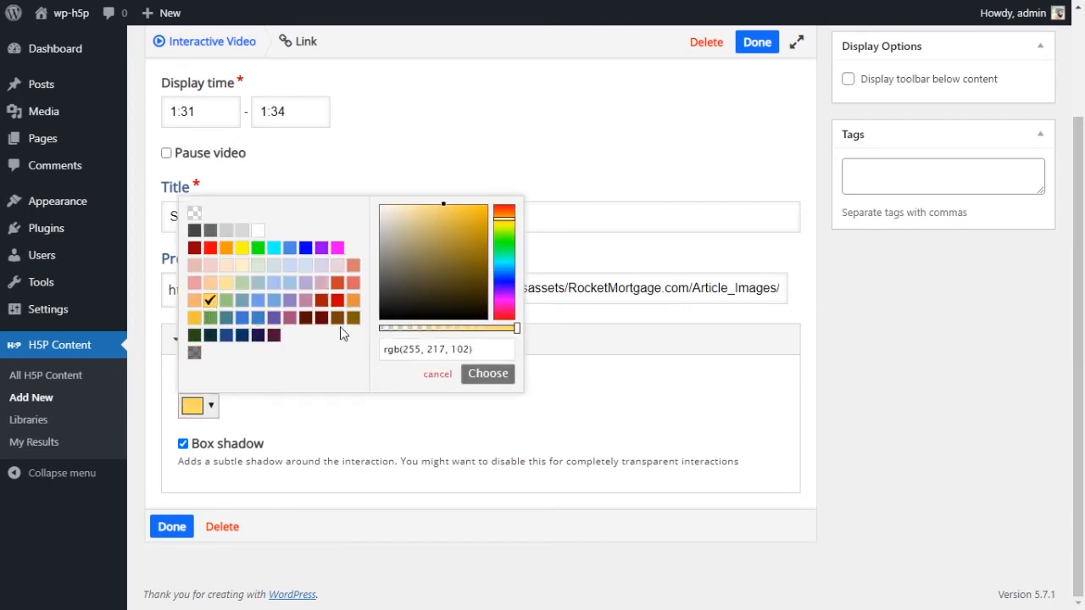
pyautogui.click(379, 419)
pyautogui.doubleClick(233, 450)
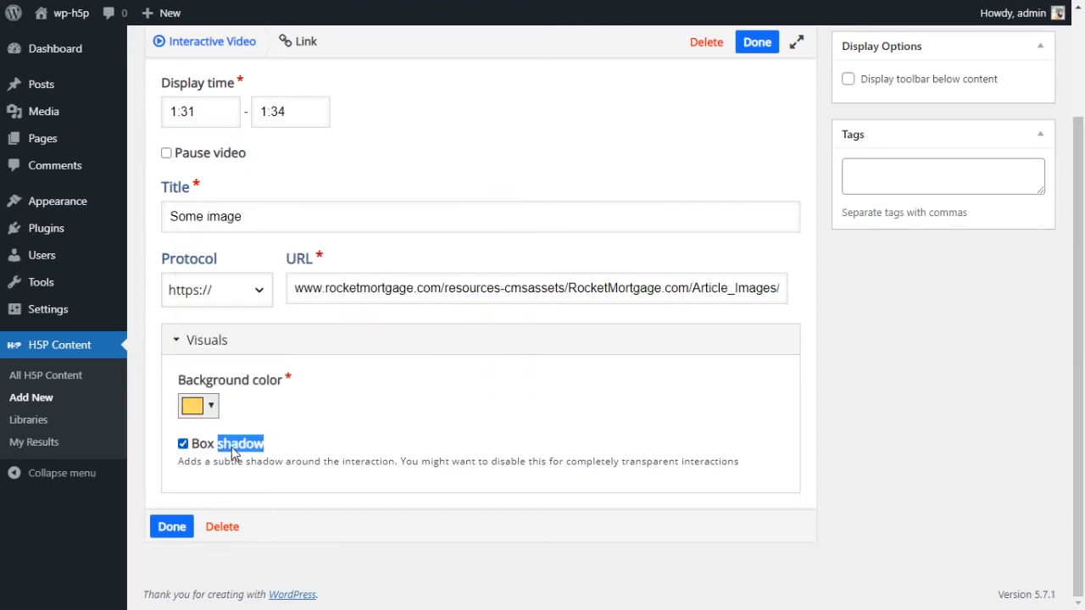
pyautogui.click(172, 528)
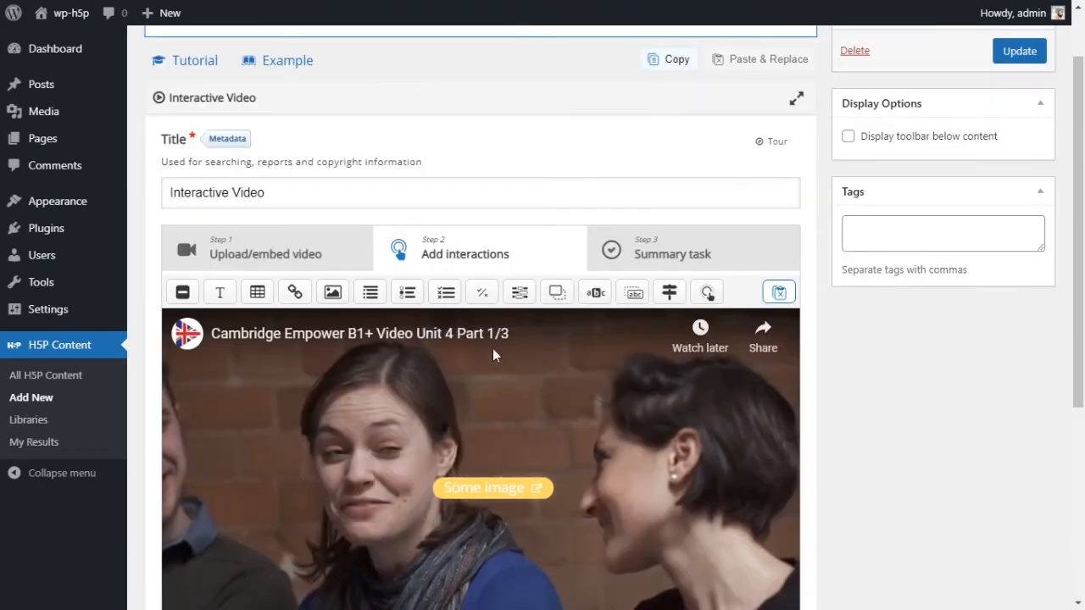
# Step: Try out different positions for the "Some image" link label on the video frame
pyautogui.scroll(-1, 526, 356)
pyautogui.moveTo(520, 421); pyautogui.dragTo(329, 333)
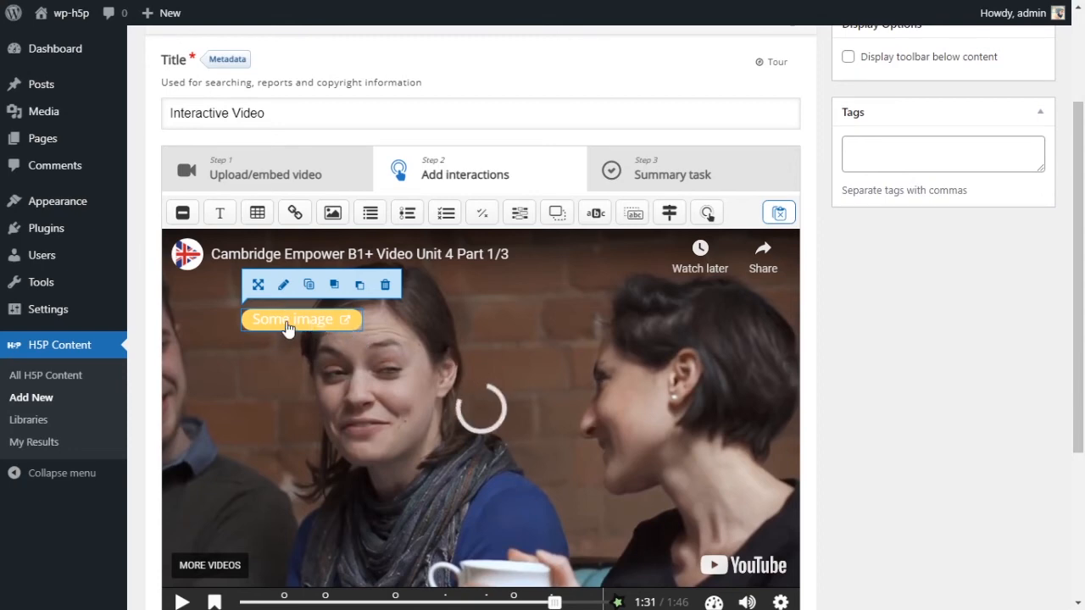
pyautogui.moveTo(288, 329); pyautogui.dragTo(392, 366)
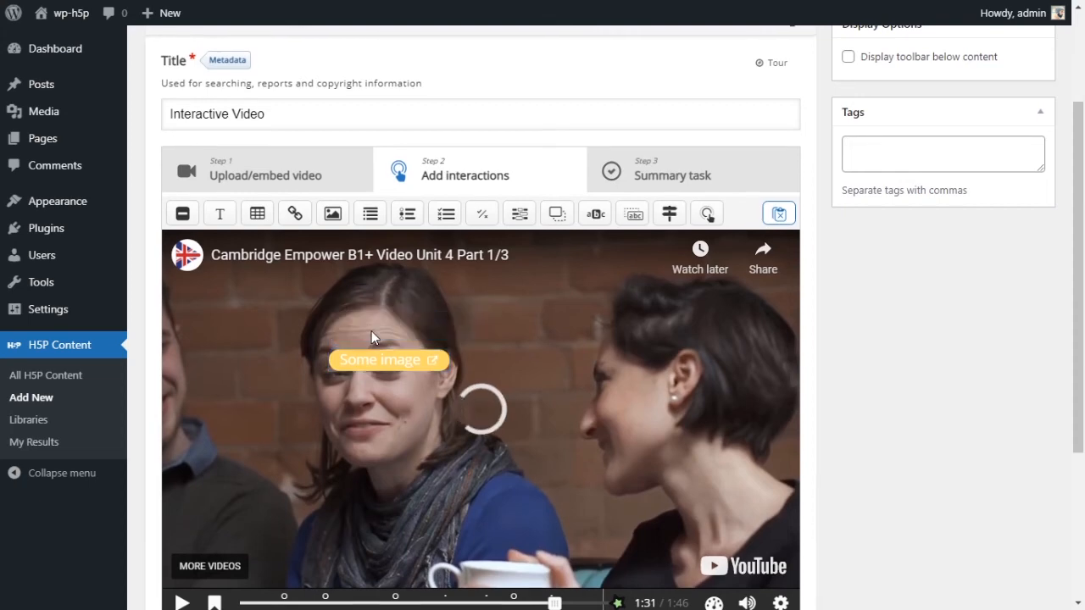
# Step: Reopen the "Some image" link's settings and review its content type, protocol and full URL
pyautogui.click(370, 327)
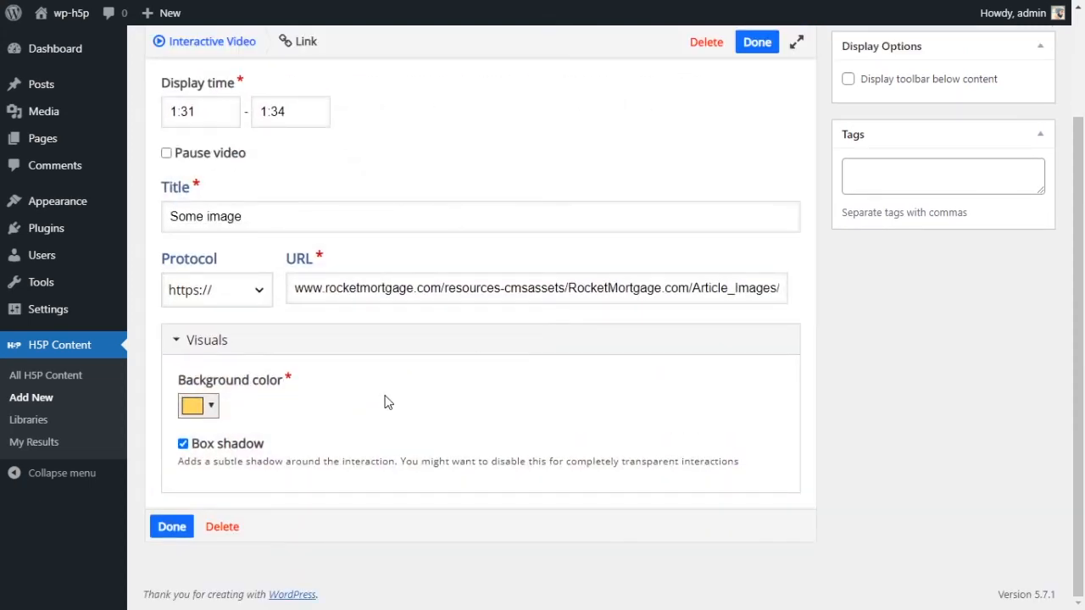
pyautogui.scroll(1, 385, 403)
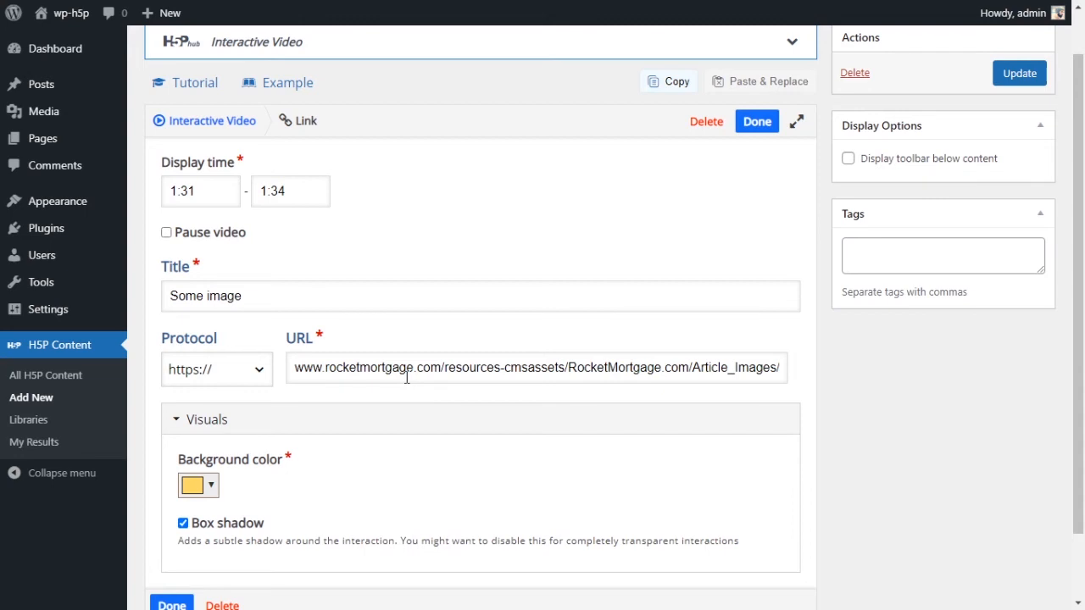
pyautogui.doubleClick(311, 121)
pyautogui.click(357, 124)
pyautogui.scroll(-2, 475, 273)
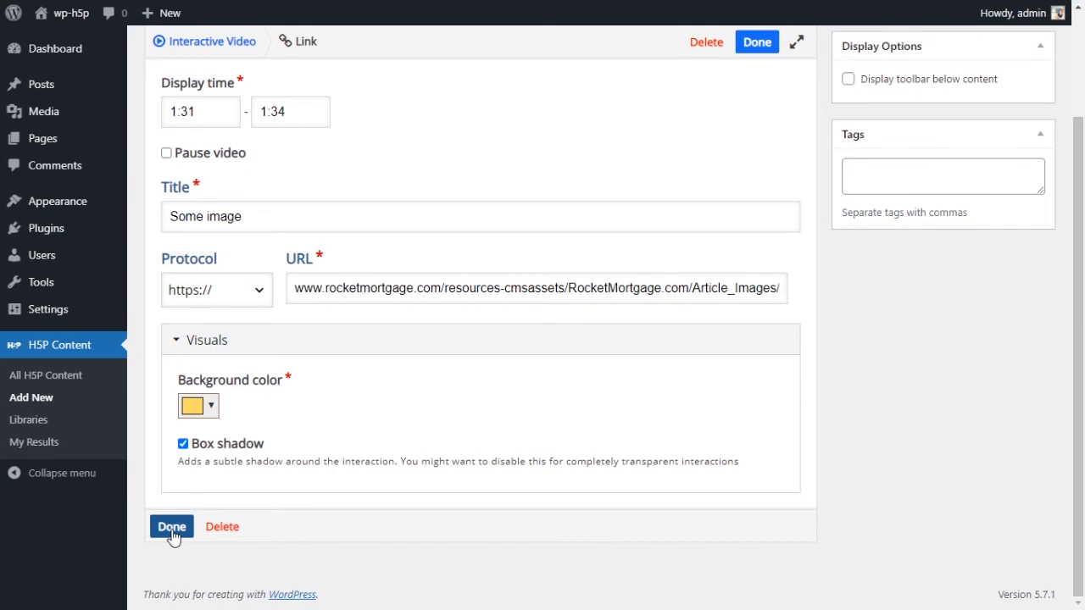
pyautogui.moveTo(314, 288); pyautogui.dragTo(262, 289)
pyautogui.click(335, 288)
pyautogui.moveTo(398, 288); pyautogui.dragTo(811, 293)
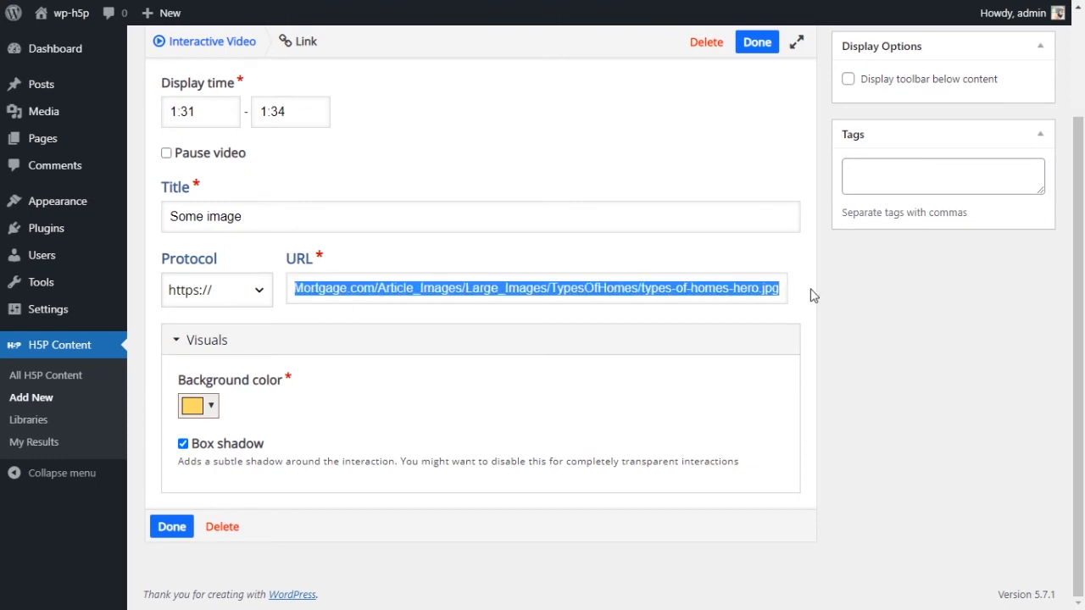
# Step: Close the link settings and move the "Some image" link to the upper-left corner of the video
pyautogui.click(183, 538)
pyautogui.moveTo(363, 438); pyautogui.dragTo(193, 408)
pyautogui.scroll(-3, 387, 417)
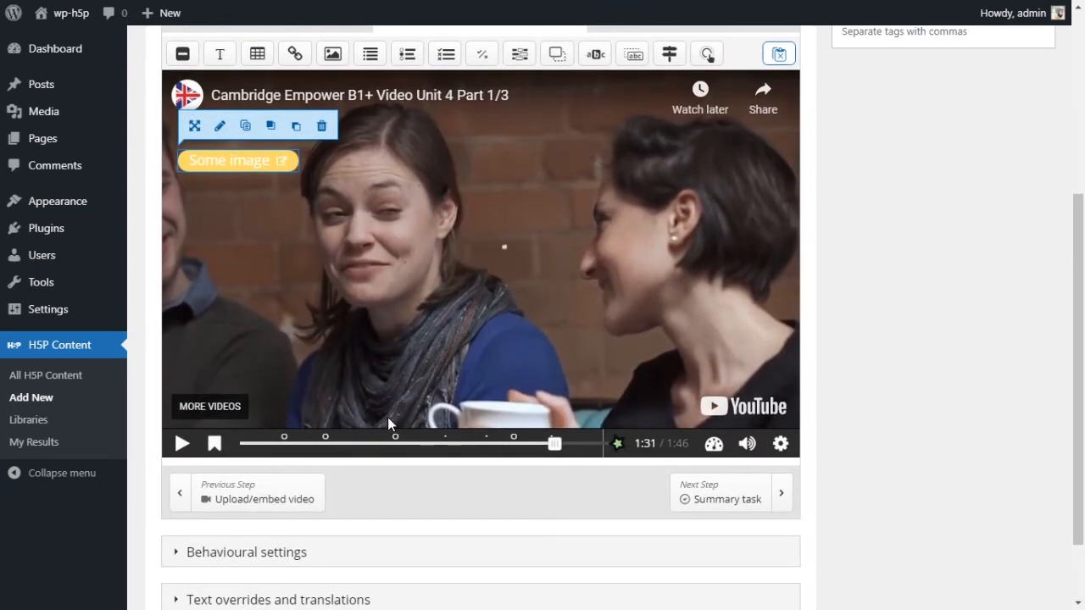
# Step: Go to 1:37 in the video and add another Link interaction there
pyautogui.scroll(1, 387, 417)
pyautogui.moveTo(553, 525); pyautogui.dragTo(572, 532)
pyautogui.click(295, 133)
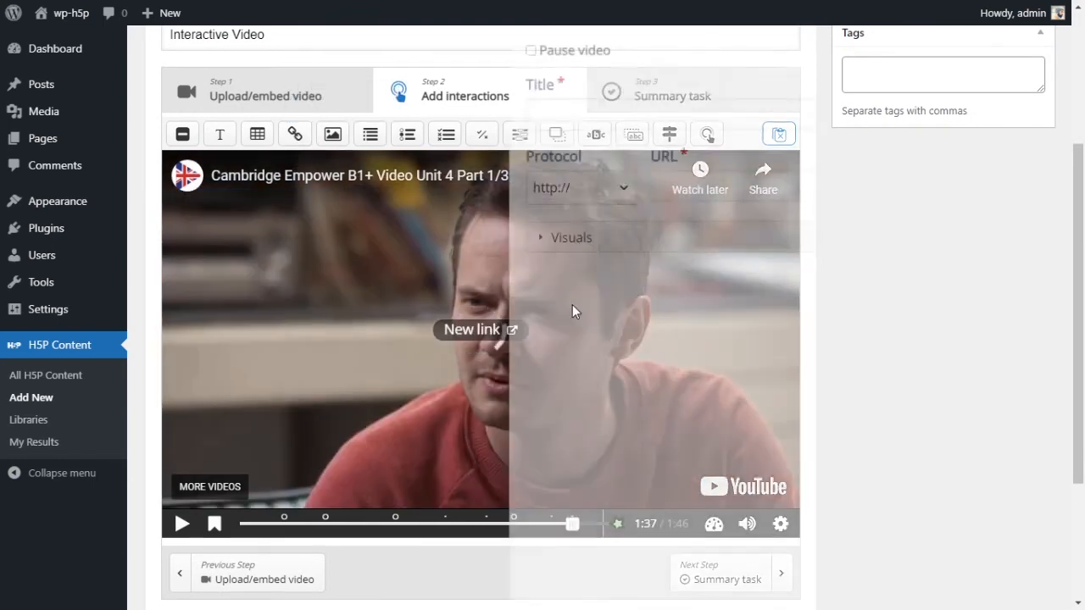
# Step: Set the new link's display time to 1:37 - 1:37 and enable Pause video
pyautogui.moveTo(188, 240); pyautogui.dragTo(250, 243)
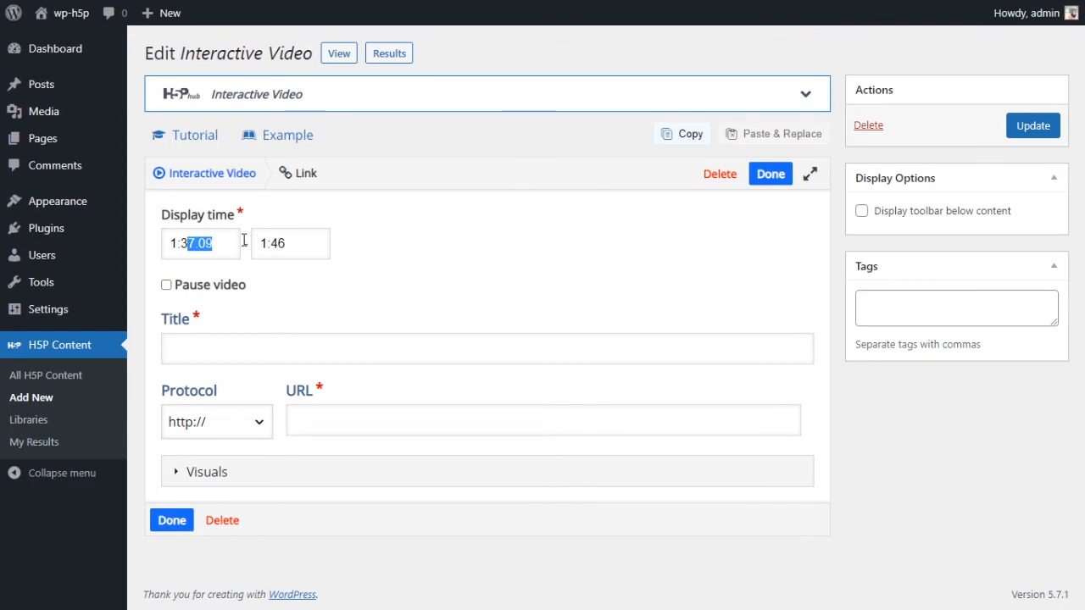
pyautogui.click(195, 245)
pyautogui.press('Delete')
pyautogui.press('Delete')
pyautogui.press('Delete')
pyautogui.click(288, 243)
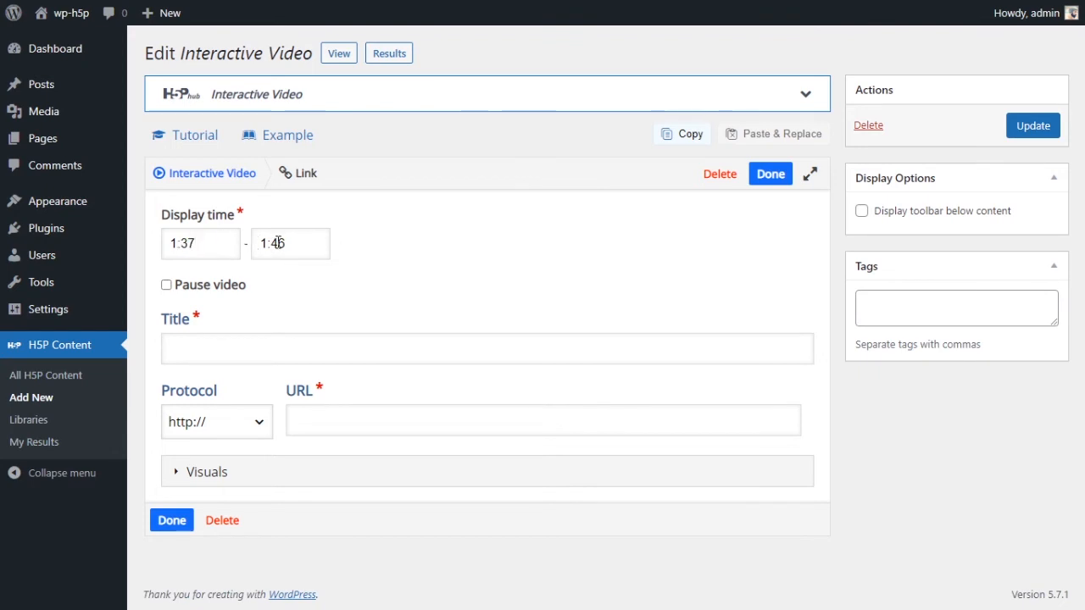
pyautogui.press('BackSpace')
pyautogui.press('BackSpace')
pyautogui.press('BackSpace')
pyautogui.write(':37')
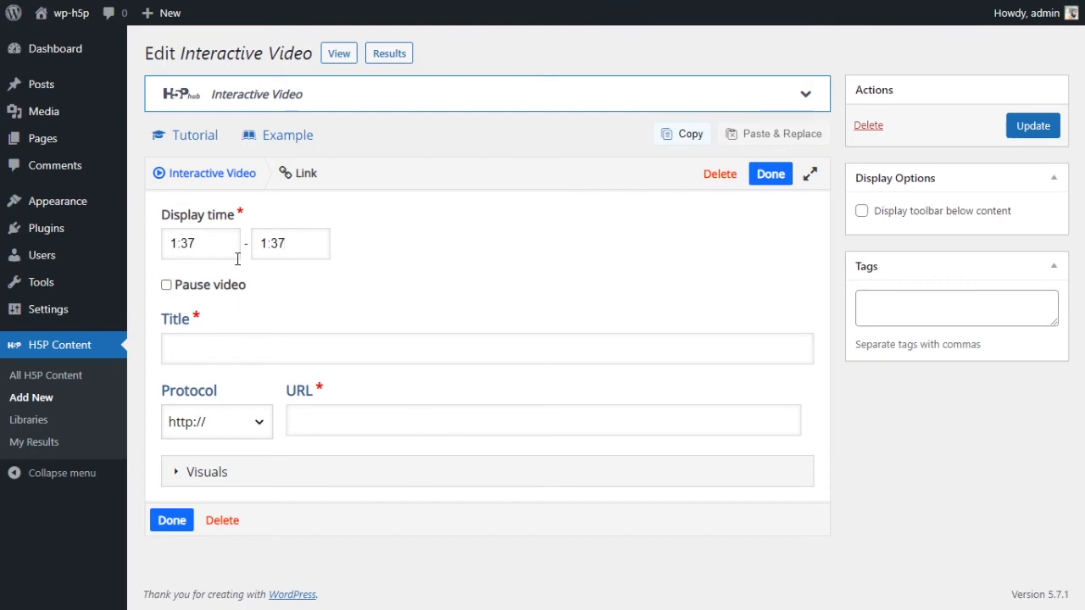
pyautogui.click(227, 286)
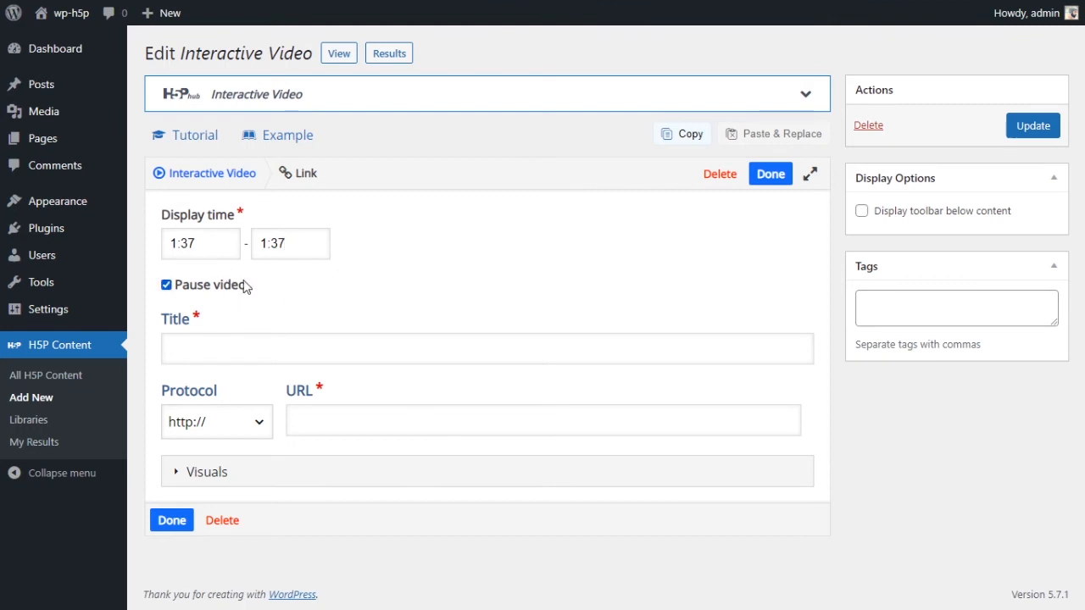
pyautogui.click(353, 343)
pyautogui.write('Important Link')
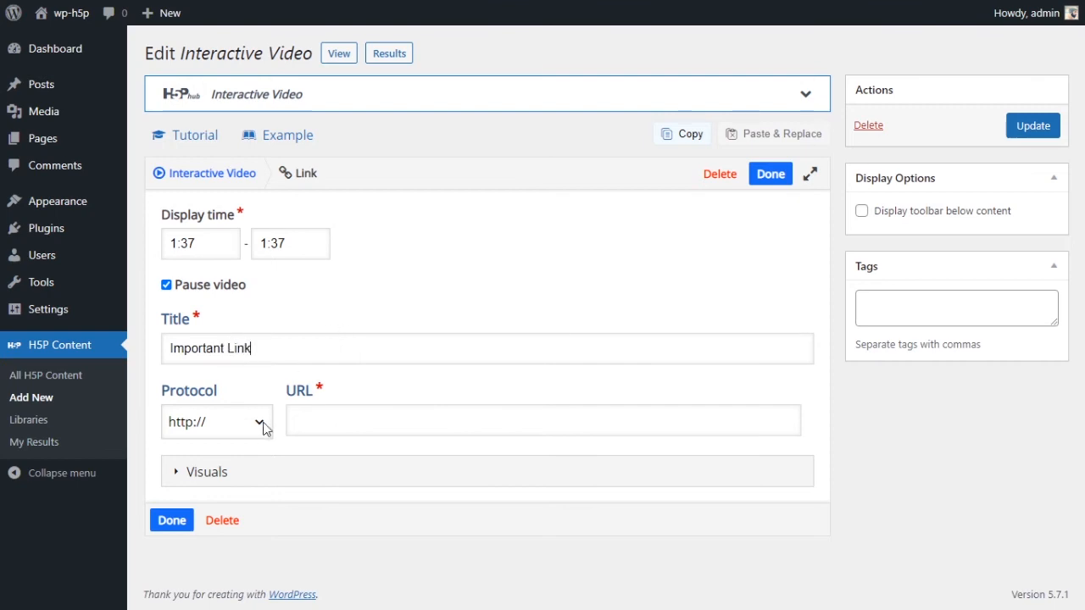
pyautogui.click(262, 424)
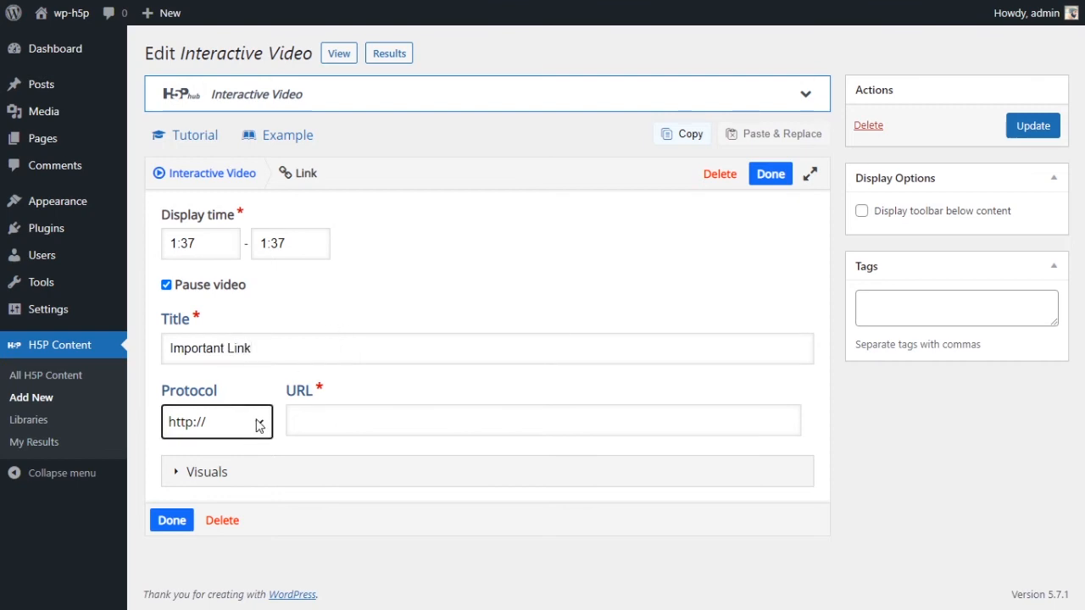
pyautogui.click(373, 422)
pyautogui.write('g')
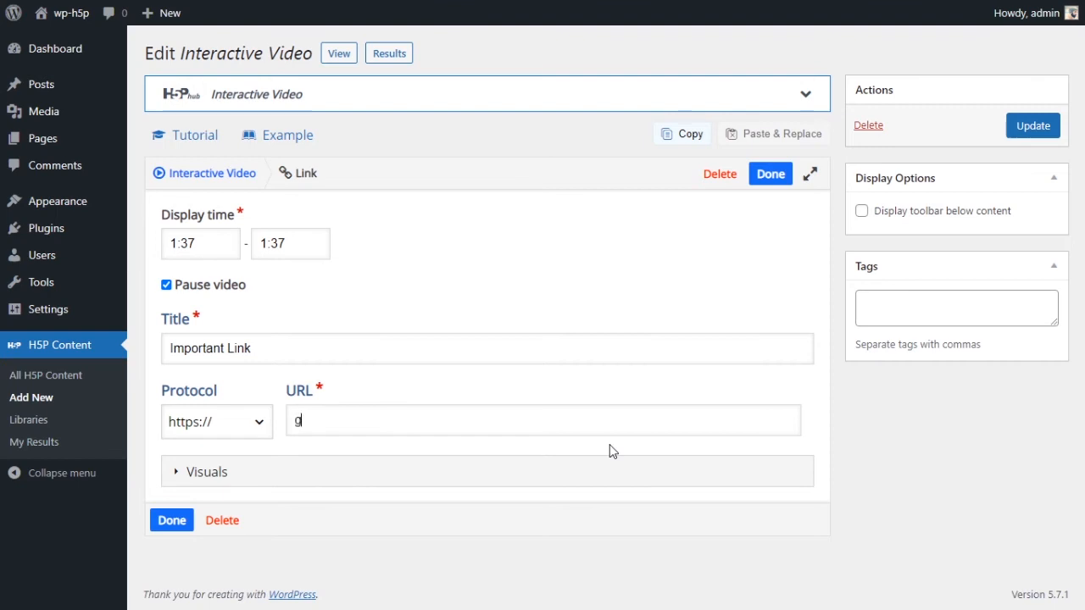
pyautogui.write('oogle.com')
# Step: Set the "Important Link" background color to light blue, rgb(105, 163, 255)
pyautogui.click(212, 473)
pyautogui.scroll(-3, 310, 492)
pyautogui.click(202, 406)
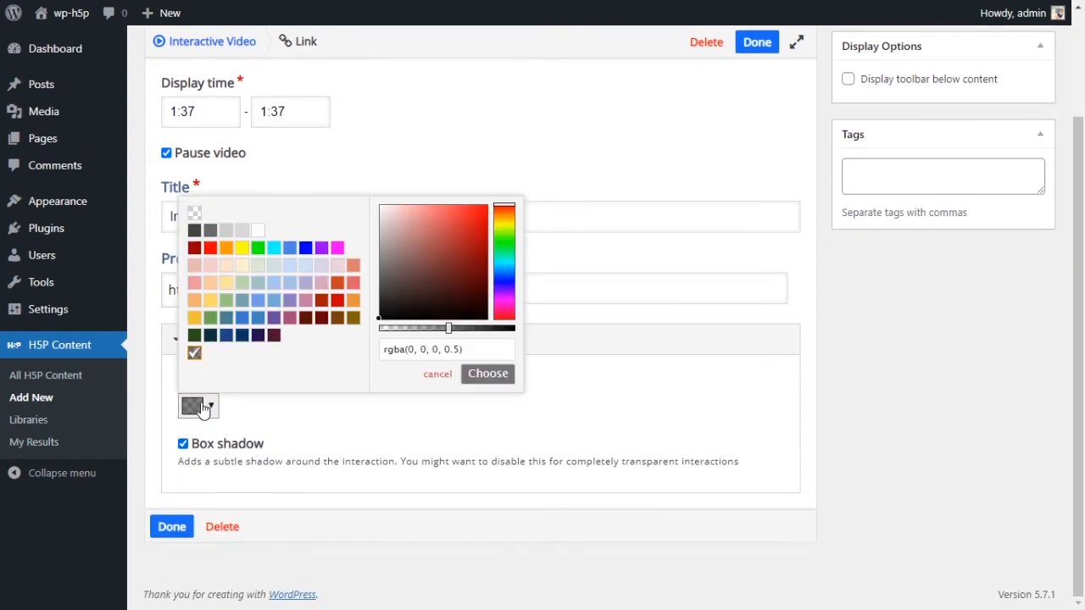
pyautogui.click(226, 336)
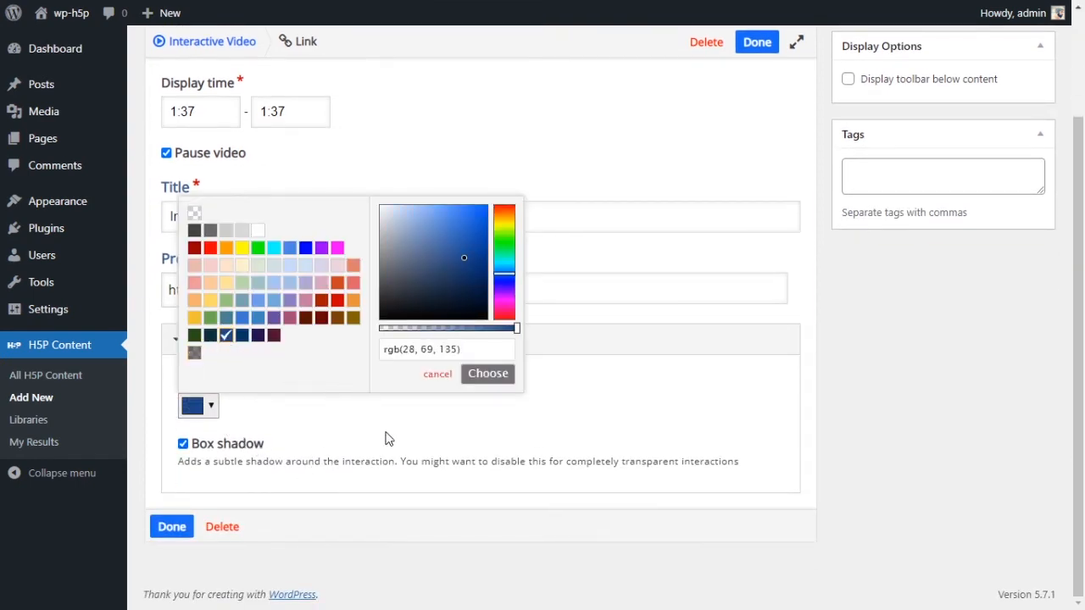
pyautogui.moveTo(447, 278); pyautogui.dragTo(442, 203)
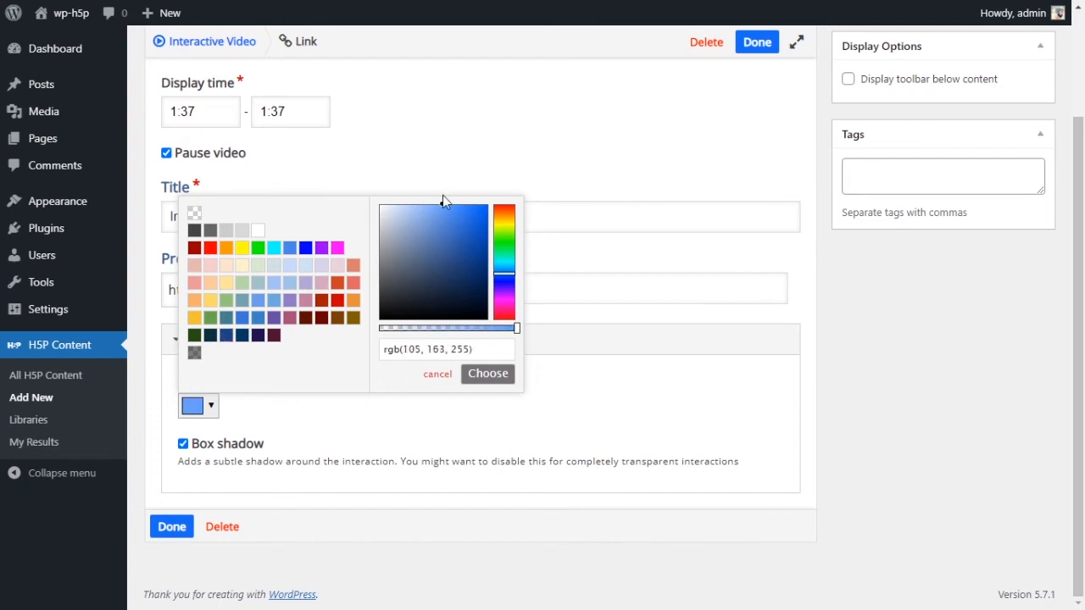
pyautogui.click(320, 439)
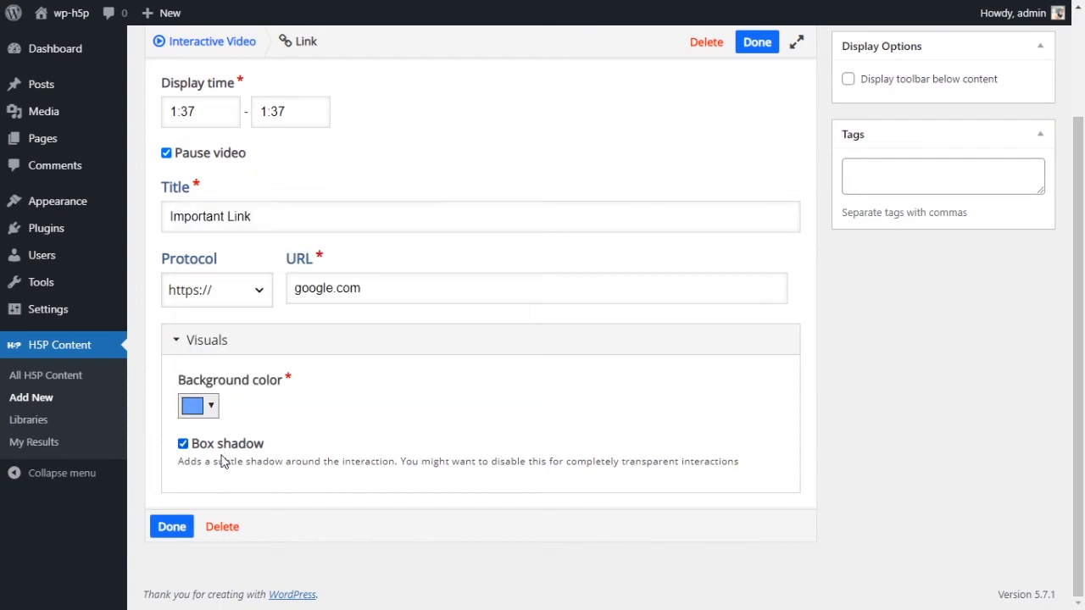
# Step: Save the "Important Link" interaction and reposition its button over the man's face in the video frame
pyautogui.click(170, 527)
pyautogui.scroll(-2, 550, 462)
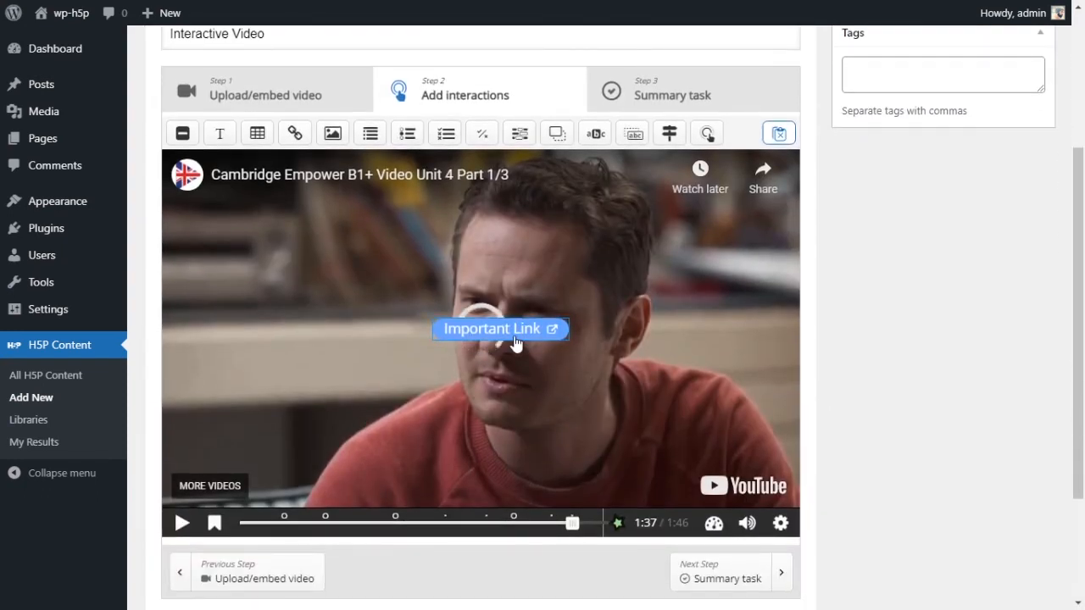
pyautogui.moveTo(513, 342); pyautogui.dragTo(534, 453)
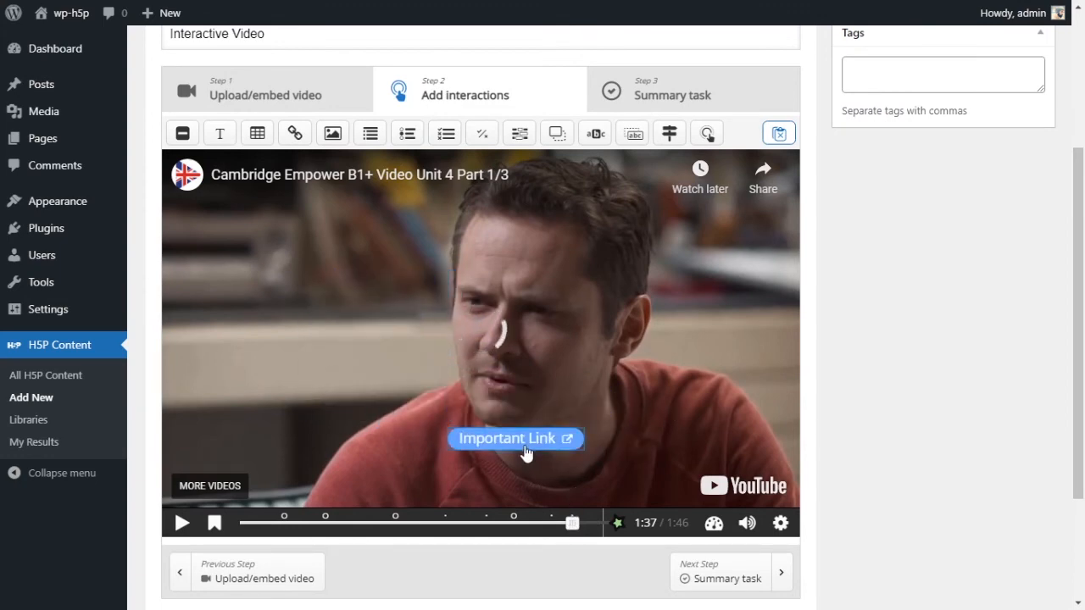
pyautogui.moveTo(520, 442); pyautogui.dragTo(539, 312)
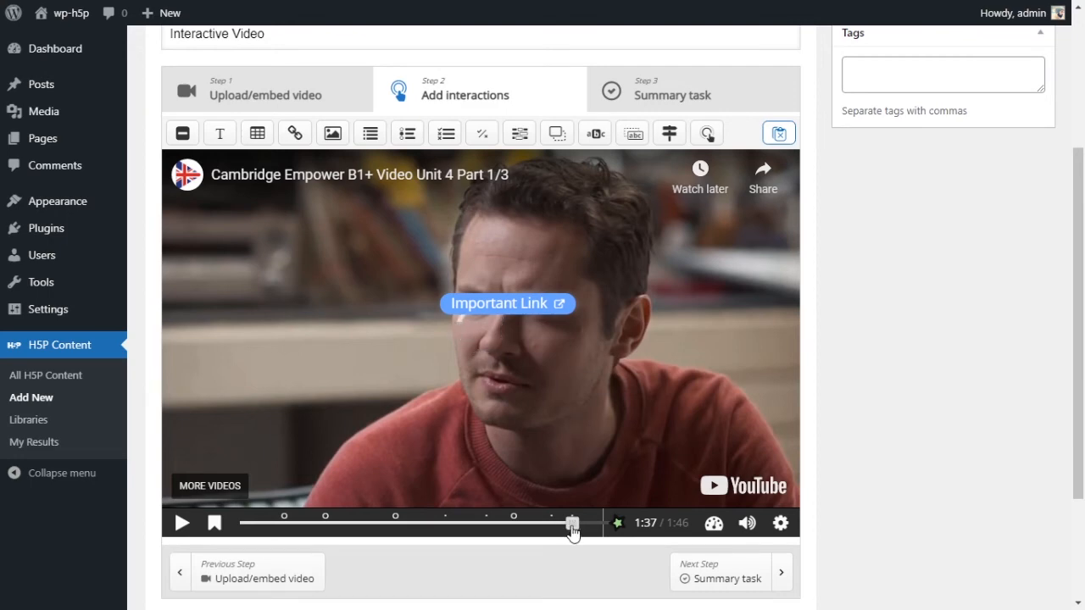
# Step: Go to 1:41 in the video and add a Crossroads interaction there
pyautogui.moveTo(574, 529); pyautogui.dragTo(582, 532)
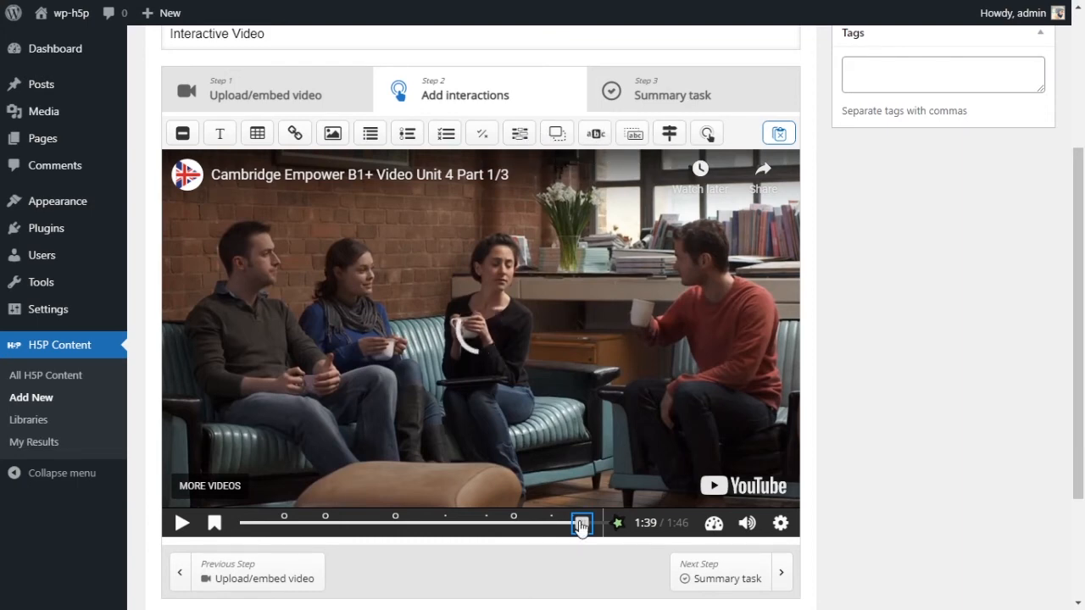
pyautogui.moveTo(581, 527)
pyautogui.mouseDown()
pyautogui.moveTo(548, 523)
pyautogui.moveTo(587, 523)
pyautogui.mouseUp()
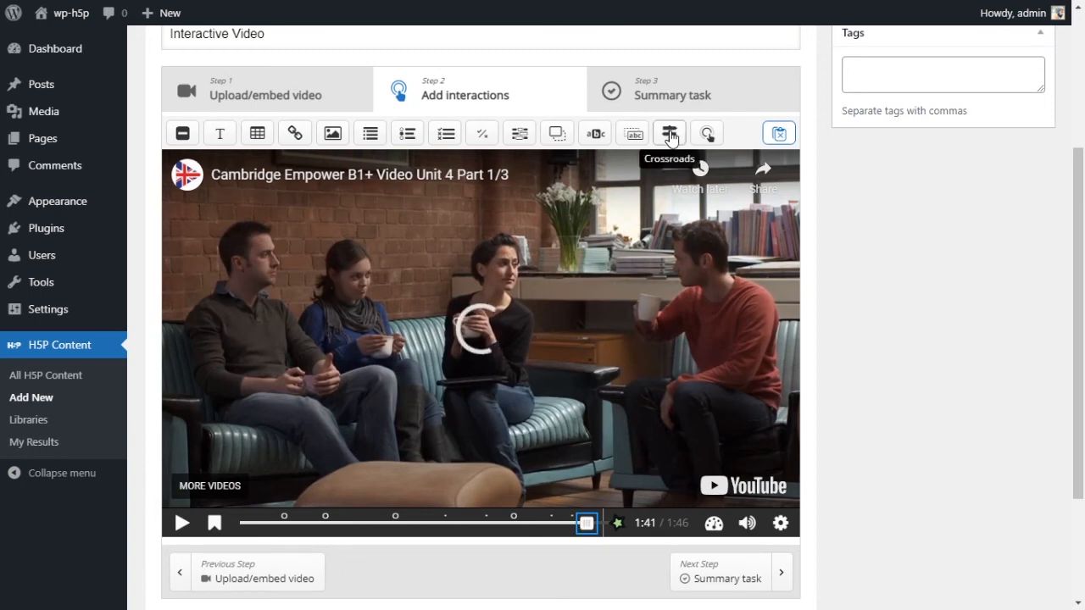
pyautogui.click(670, 136)
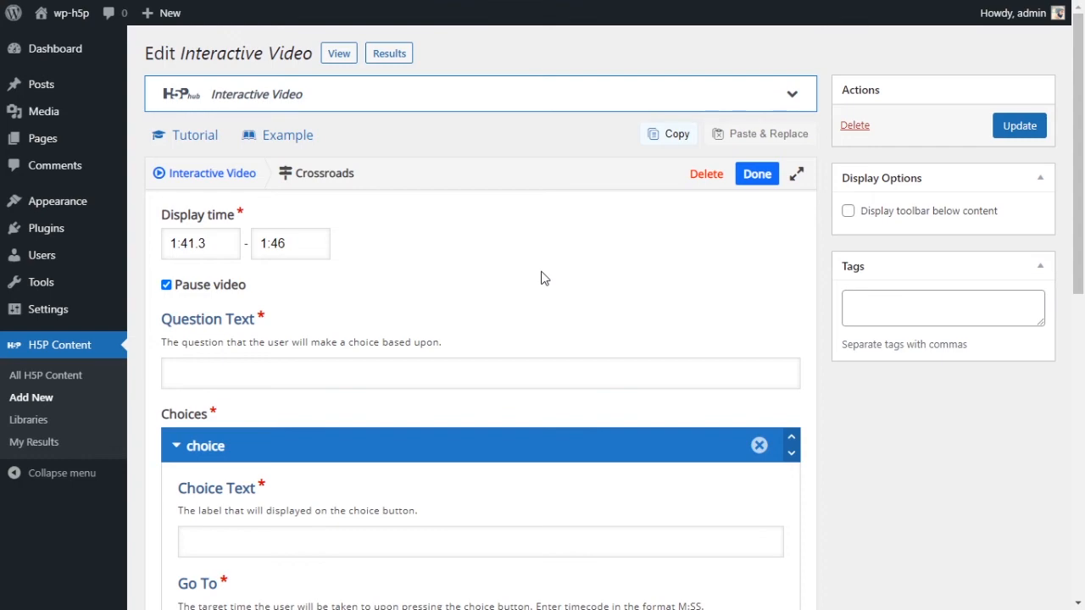
# Step: Look over the Crossroads form and set its display time to 1:41 - 1:41
pyautogui.scroll(-8, 543, 276)
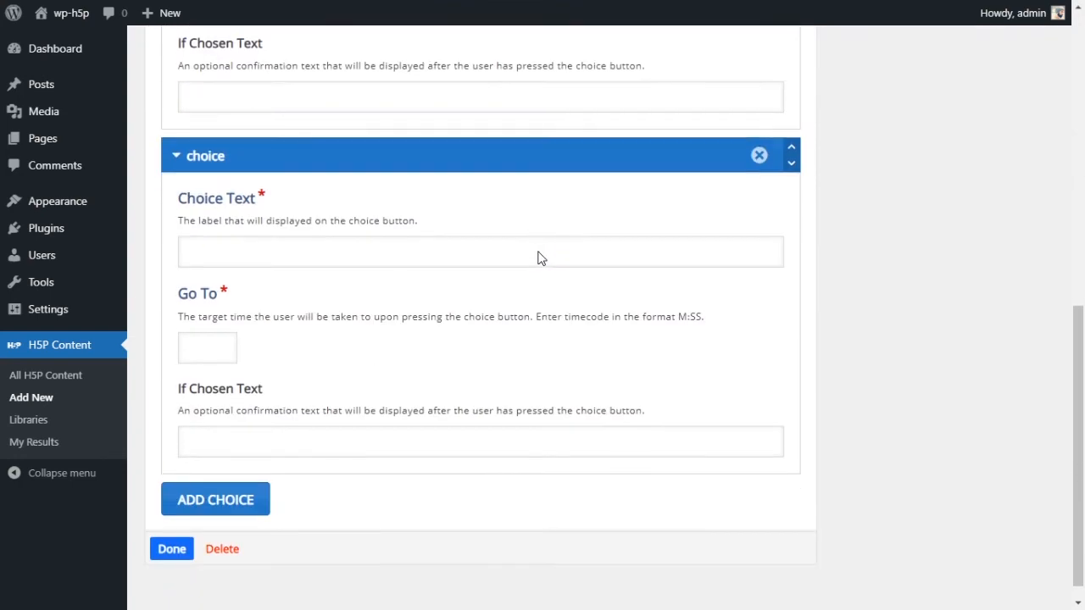
pyautogui.scroll(6, 540, 252)
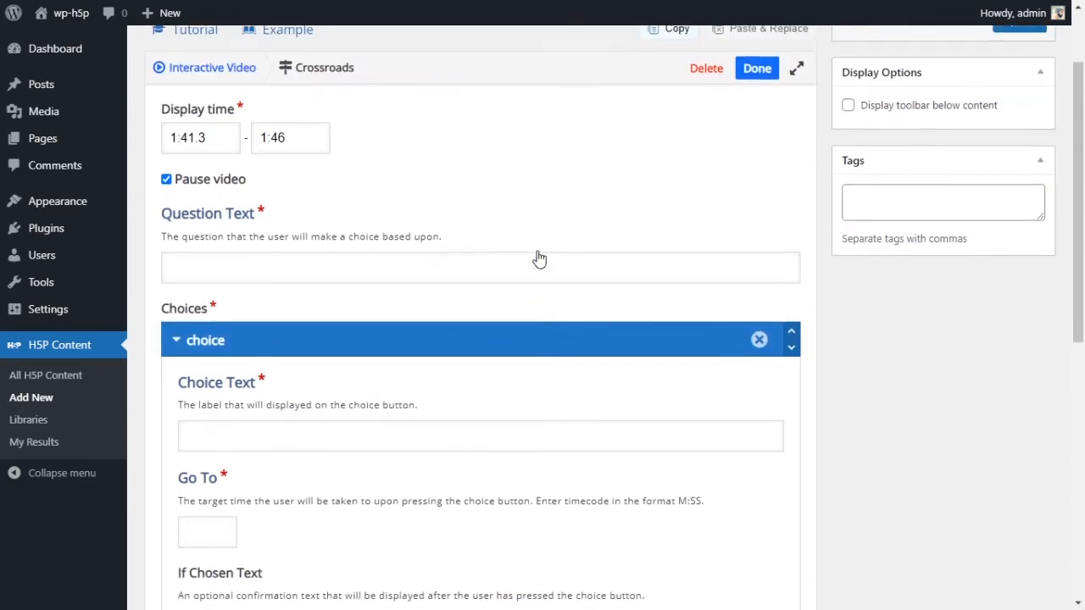
pyautogui.scroll(1, 424, 259)
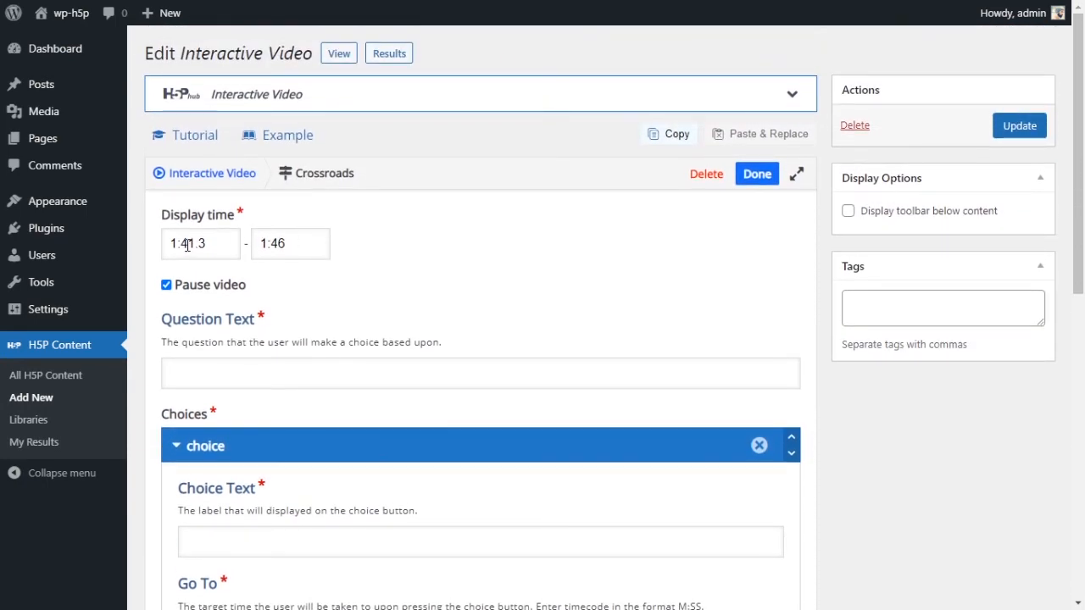
pyautogui.moveTo(187, 244); pyautogui.dragTo(229, 247)
pyautogui.write('1')
pyautogui.press('BackSpace')
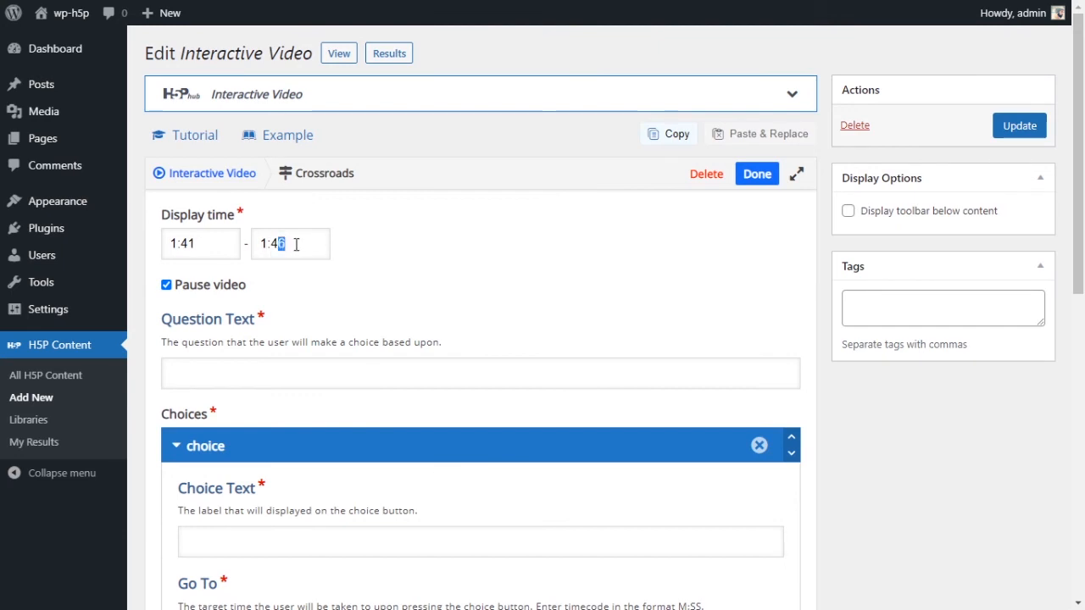
pyautogui.write('1')
# Step: Enter "What do you want to do next" as the Crossroads question text
pyautogui.click(310, 374)
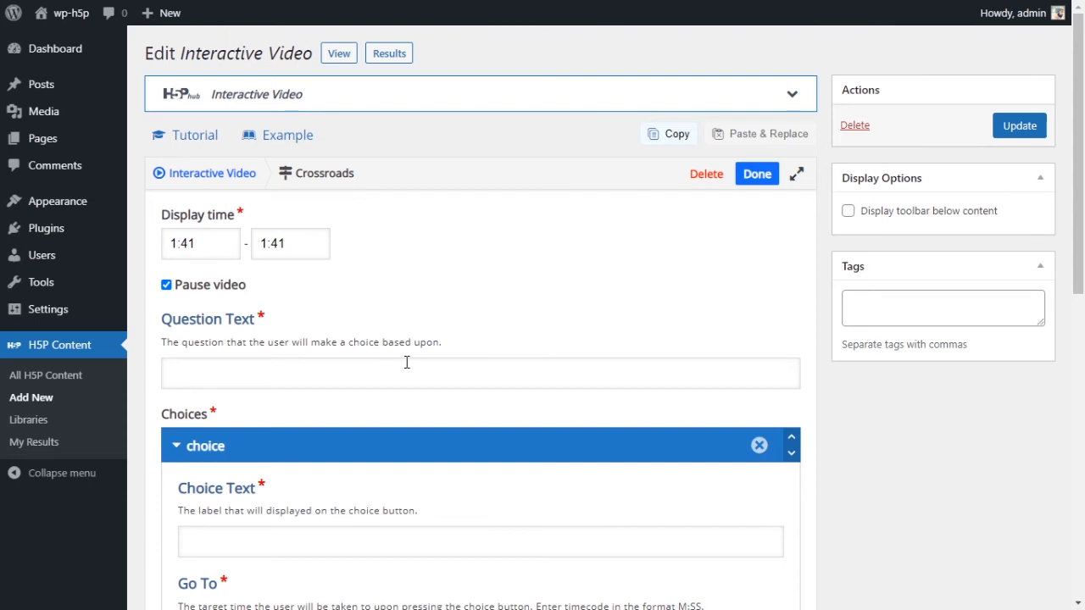
pyautogui.write('What do')
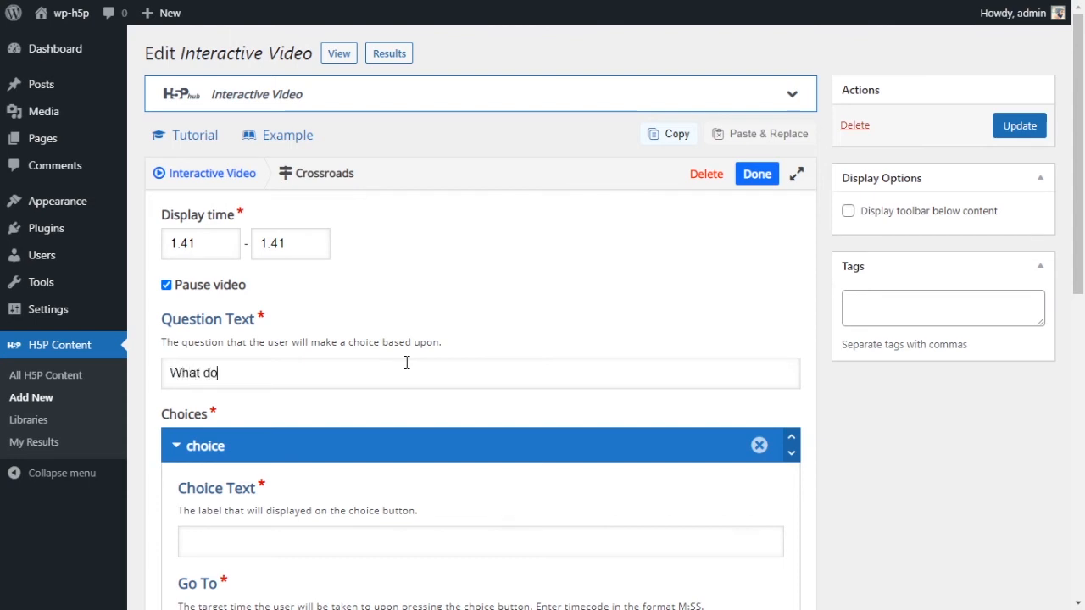
pyautogui.write(' you want to do next')
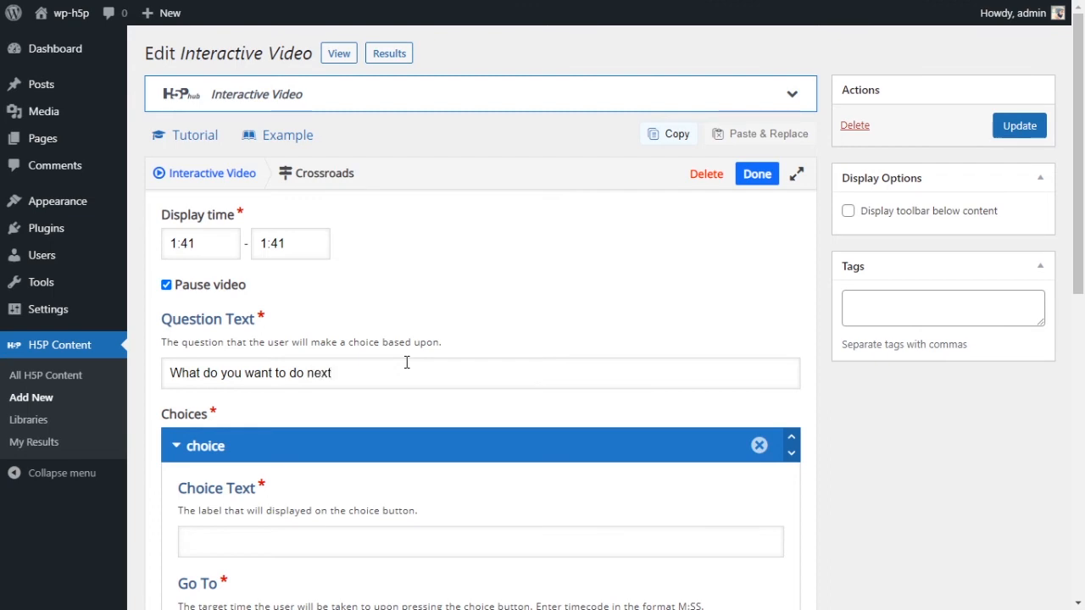
# Step: Fill in the first choice as "Go back to the start", going to 0:07, with the confirmation text "Alright, you're going back"
pyautogui.scroll(-3, 448, 318)
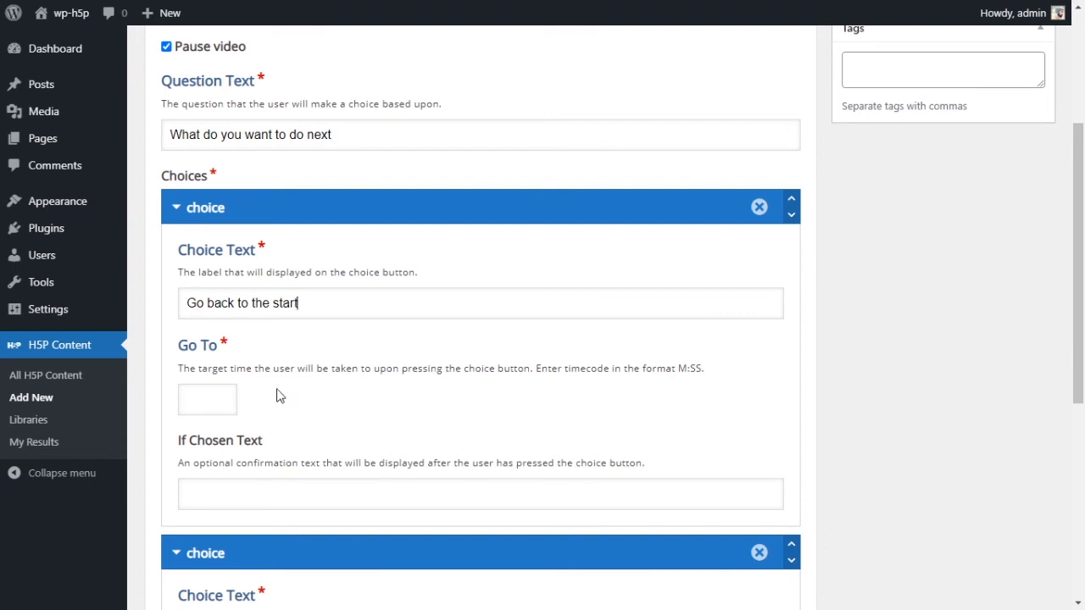
pyautogui.click(221, 399)
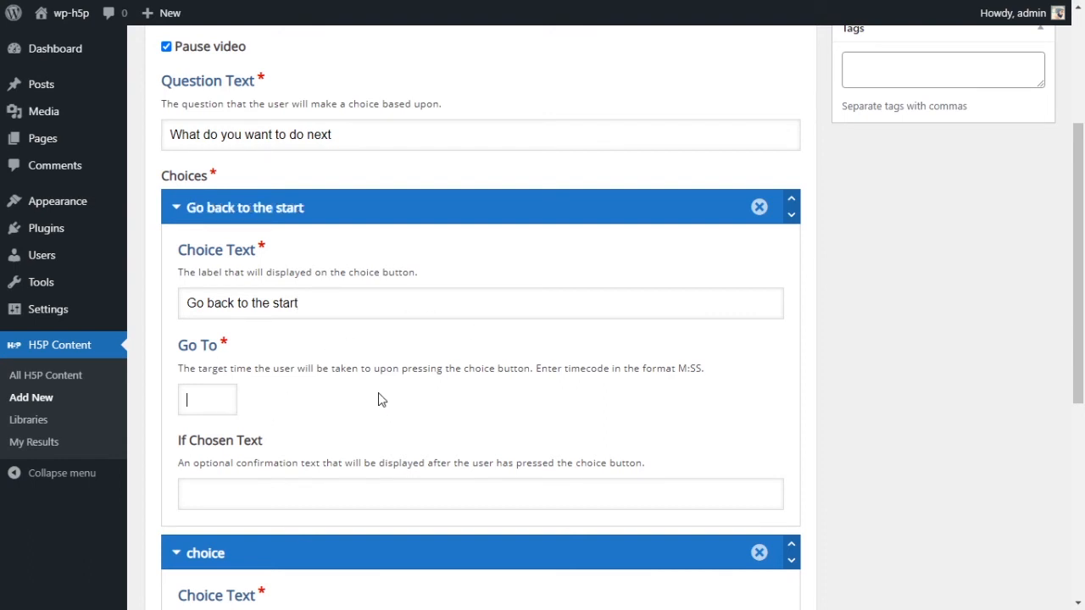
pyautogui.moveTo(677, 368); pyautogui.dragTo(706, 369)
pyautogui.click(220, 399)
pyautogui.scroll(-2, 373, 399)
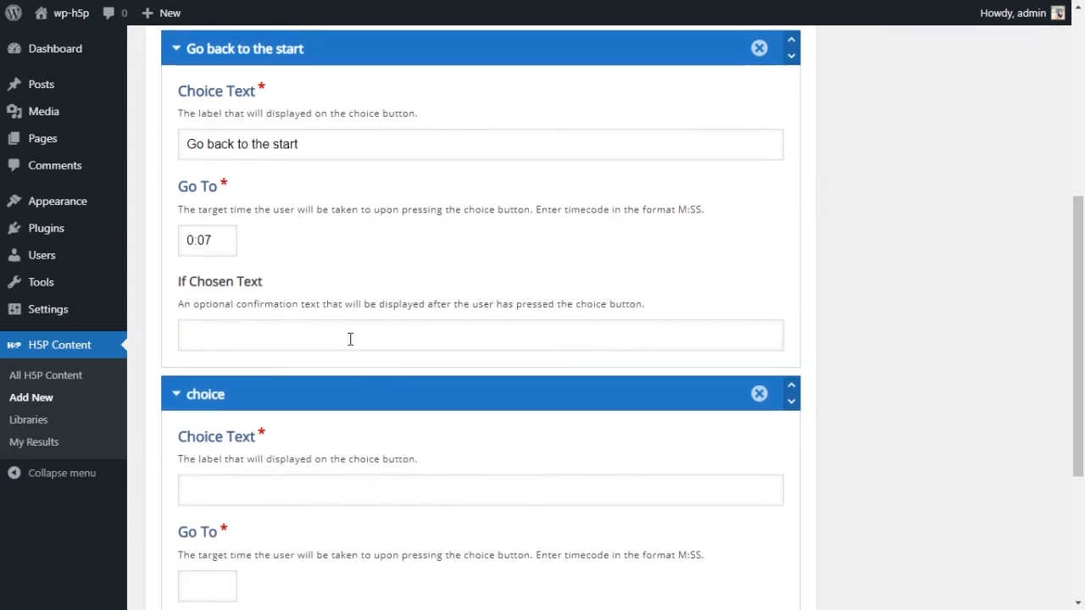
pyautogui.scroll(1, 339, 373)
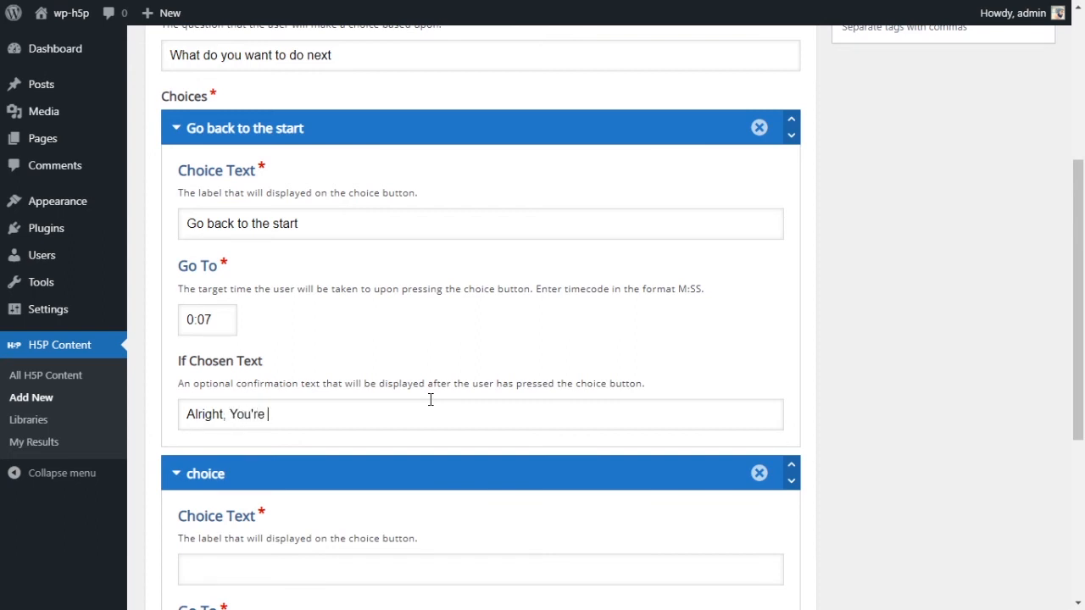
pyautogui.write('oing back')
pyautogui.moveTo(228, 413); pyautogui.dragTo(239, 414)
pyautogui.write('y')
# Step: Fill in the second choice as "Back back to the Middle", going to 1:00, with the confirmation text "Cool, you're back at the middle"
pyautogui.scroll(-3, 492, 308)
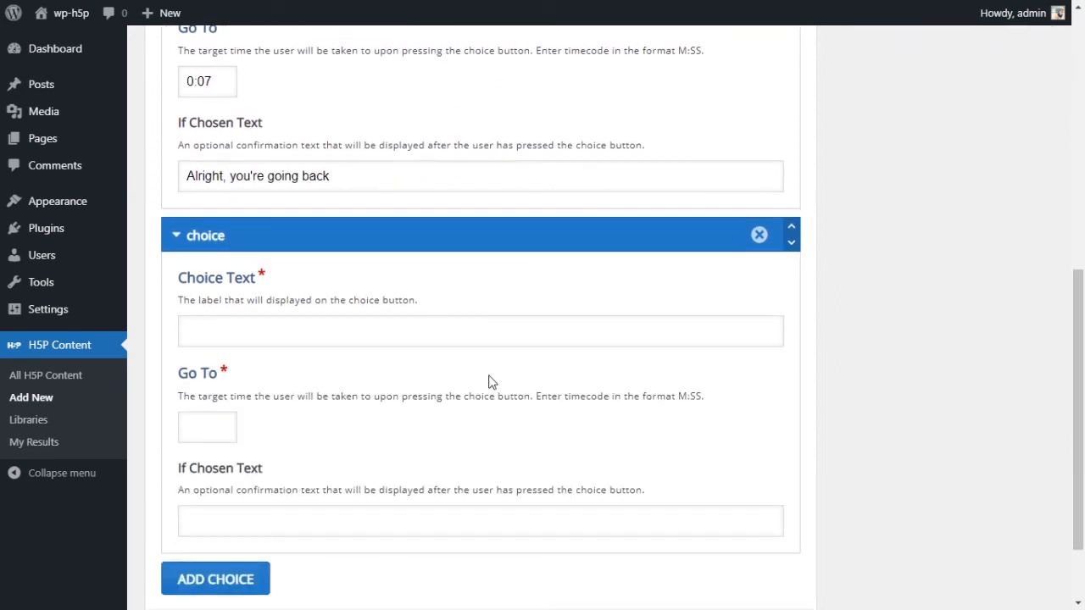
pyautogui.click(335, 335)
pyautogui.write('Back back to the Middle')
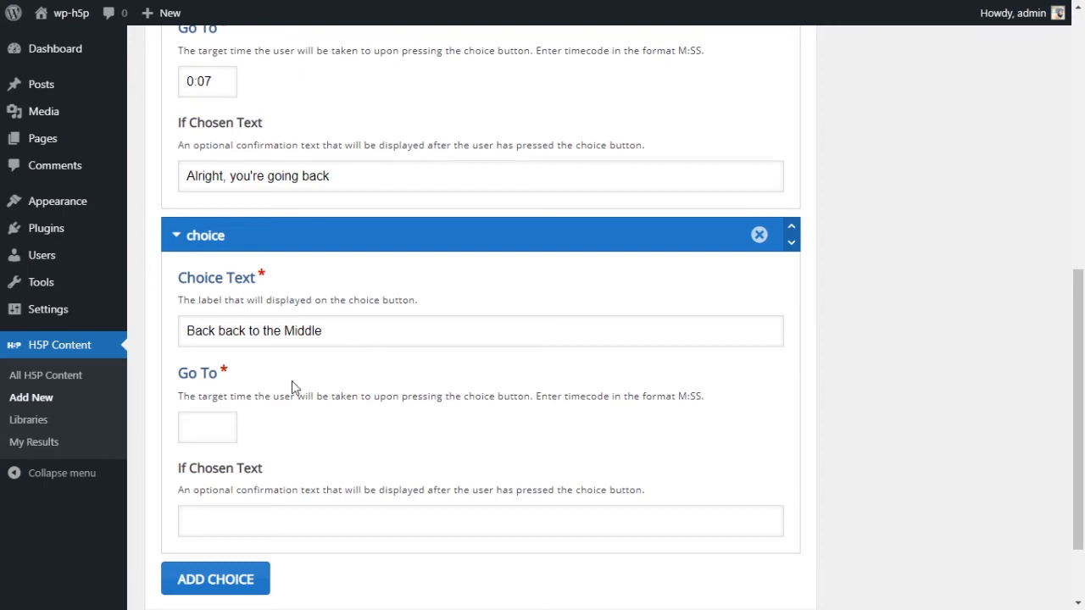
pyautogui.click(222, 429)
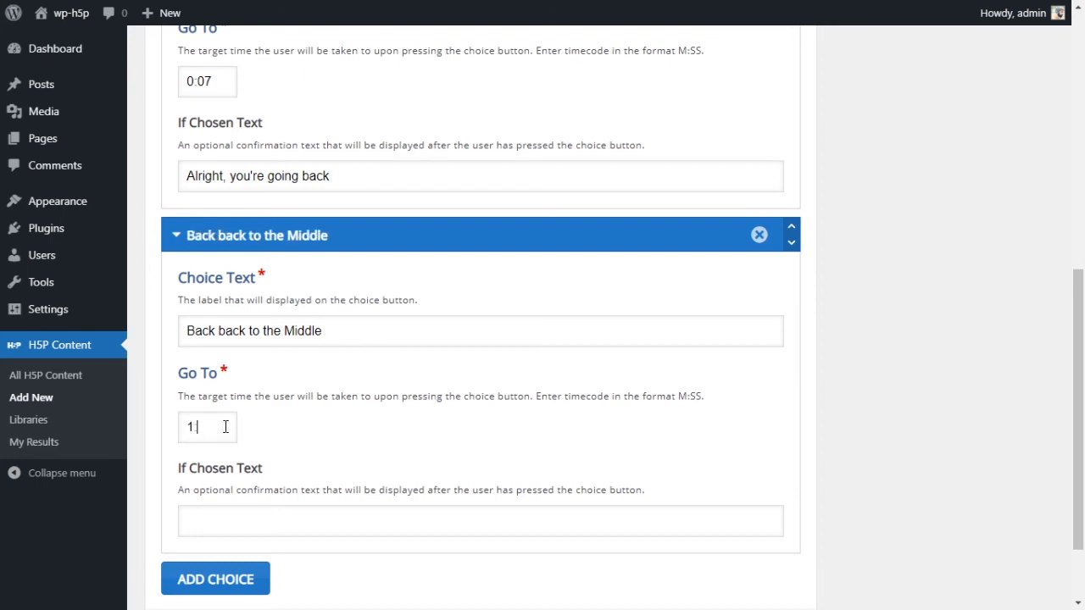
pyautogui.scroll(-1, 269, 410)
pyautogui.click(273, 448)
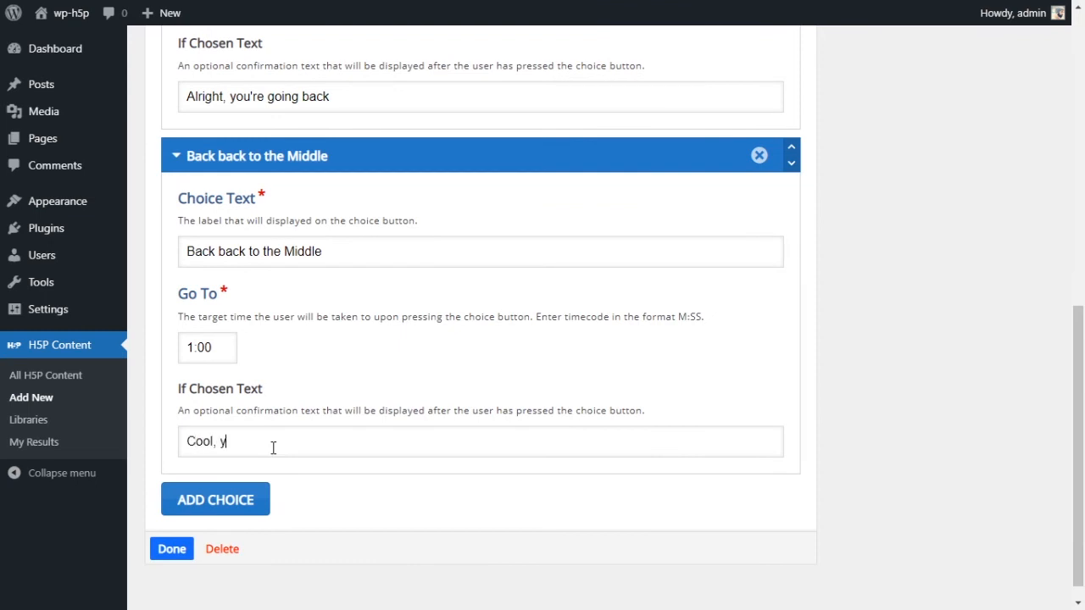
pyautogui.write("Cool, you're ad")
pyautogui.scroll(-1, 273, 449)
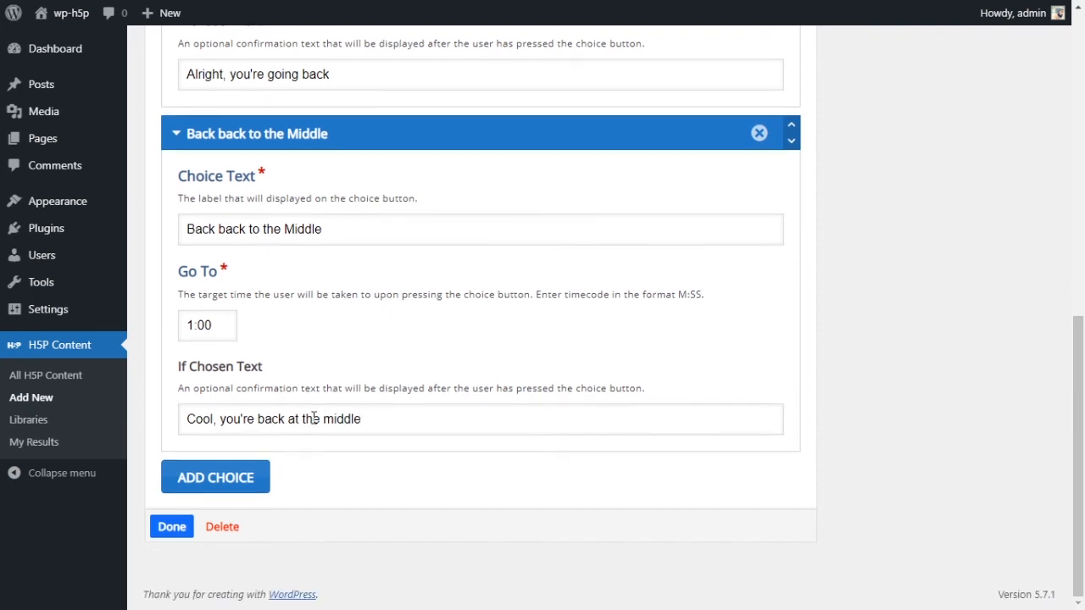
# Step: Add a third choice labelled "End" with a go-to time of 1:49
pyautogui.click(224, 506)
pyautogui.scroll(-3, 384, 459)
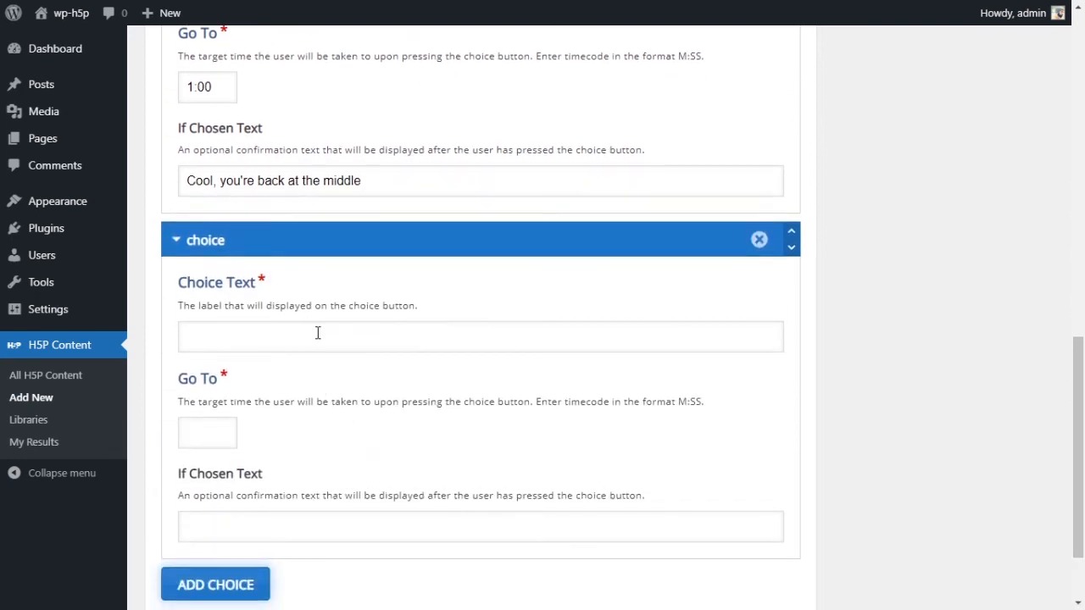
pyautogui.click(318, 333)
pyautogui.write('End')
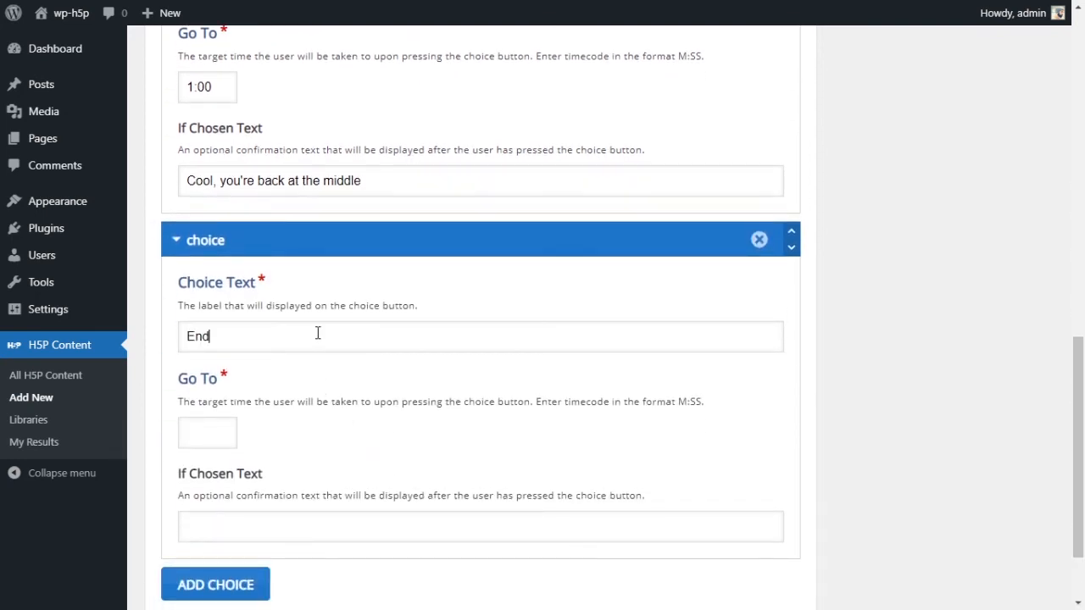
pyautogui.click(201, 432)
pyautogui.scroll(11, 526, 368)
pyautogui.scroll(-9, 540, 376)
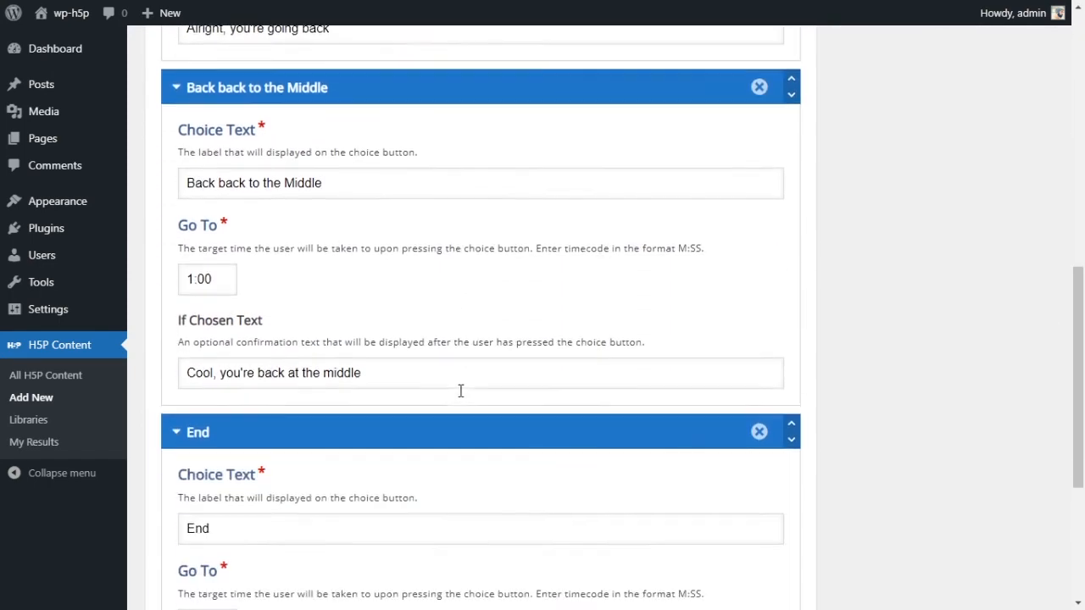
pyautogui.scroll(-3, 356, 450)
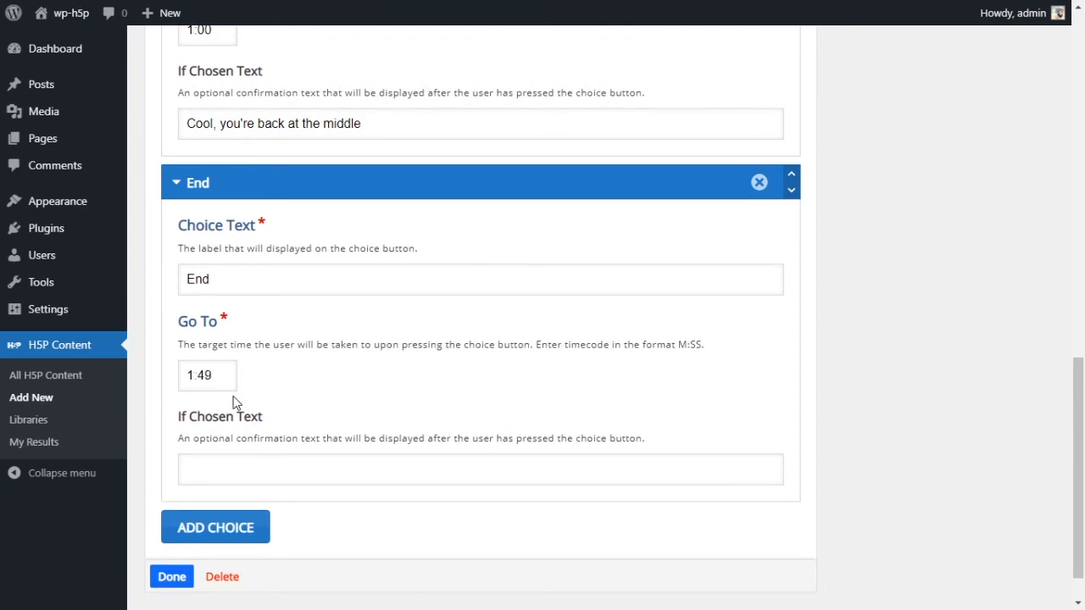
# Step: Set the "End" choice's go-to time to 1:45 and its confirmation text to "Good, you're going to the end"
pyautogui.click(322, 472)
pyautogui.write('I wan')
pyautogui.press('BackSpace')
pyautogui.press('BackSpace')
pyautogui.press('BackSpace')
pyautogui.press('BackSpace')
pyautogui.press('BackSpace')
pyautogui.press('BackSpace')
pyautogui.press('BackSpace')
pyautogui.press('BackSpace')
pyautogui.write("Good, you're going")
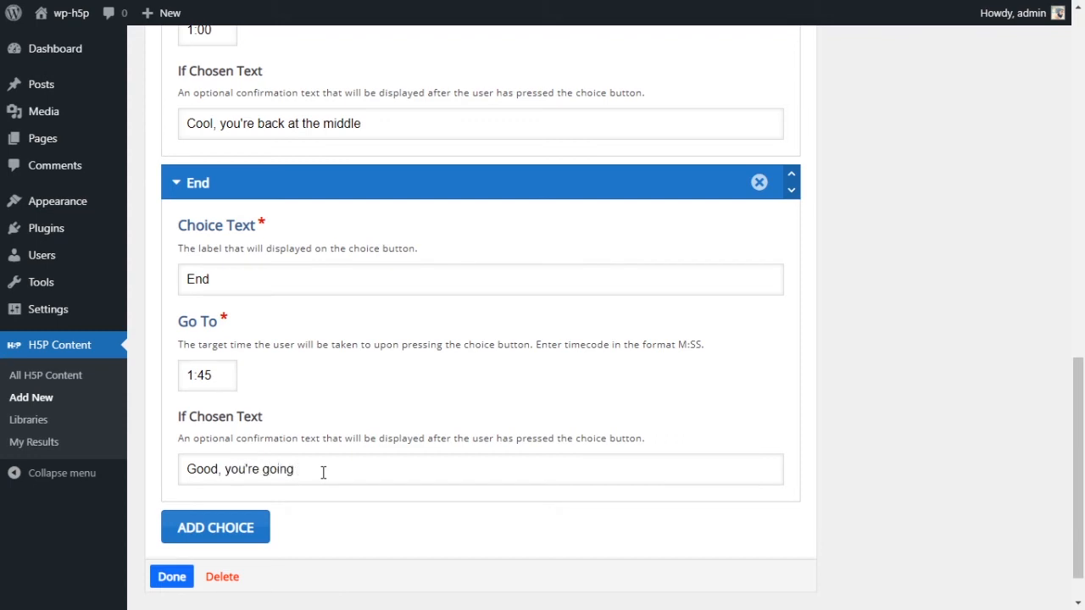
pyautogui.write(' to the end')
# Step: Save the Crossroads interaction and move its box over the man in the red sweater
pyautogui.scroll(12, 549, 417)
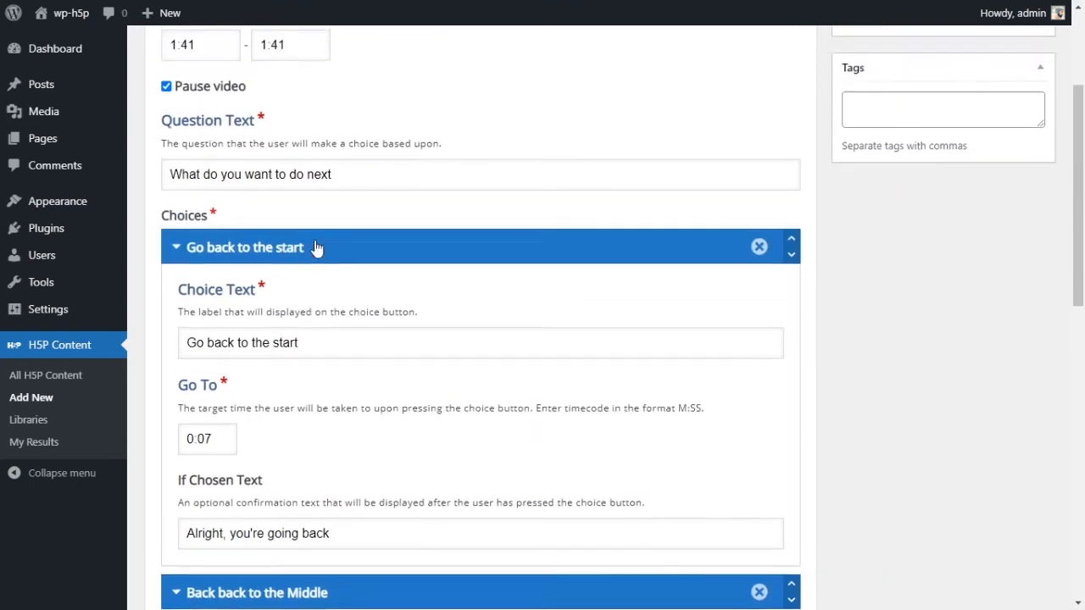
pyautogui.scroll(-12, 315, 247)
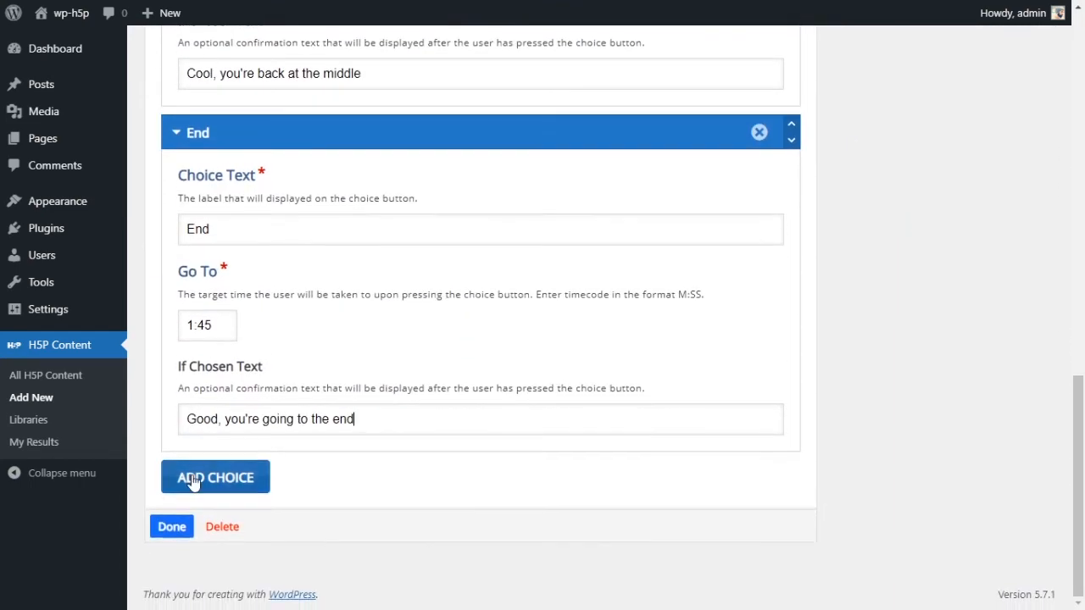
pyautogui.click(173, 527)
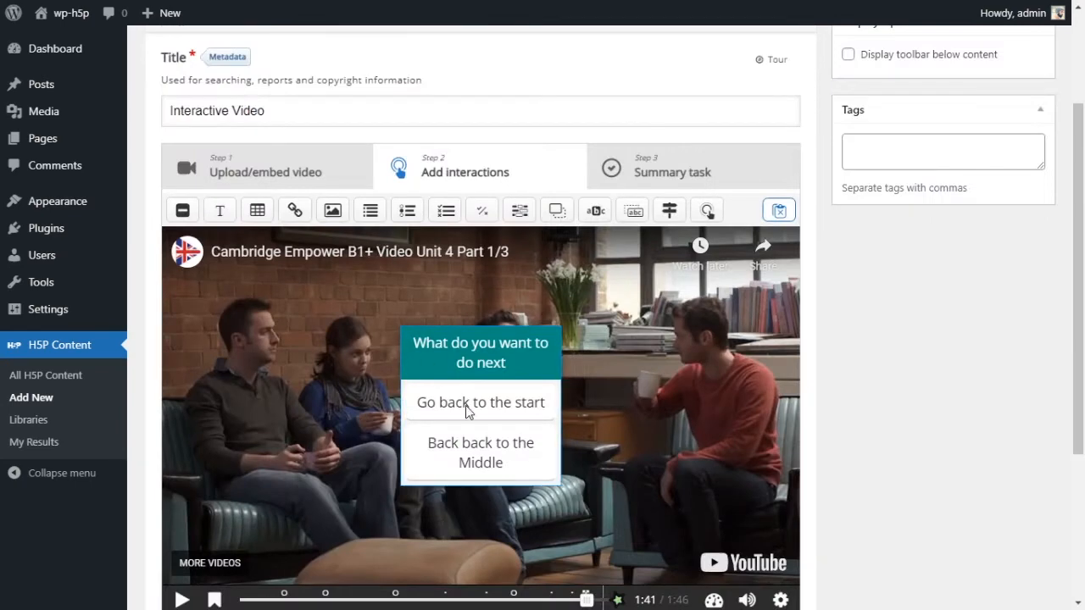
pyautogui.moveTo(471, 407); pyautogui.dragTo(678, 411)
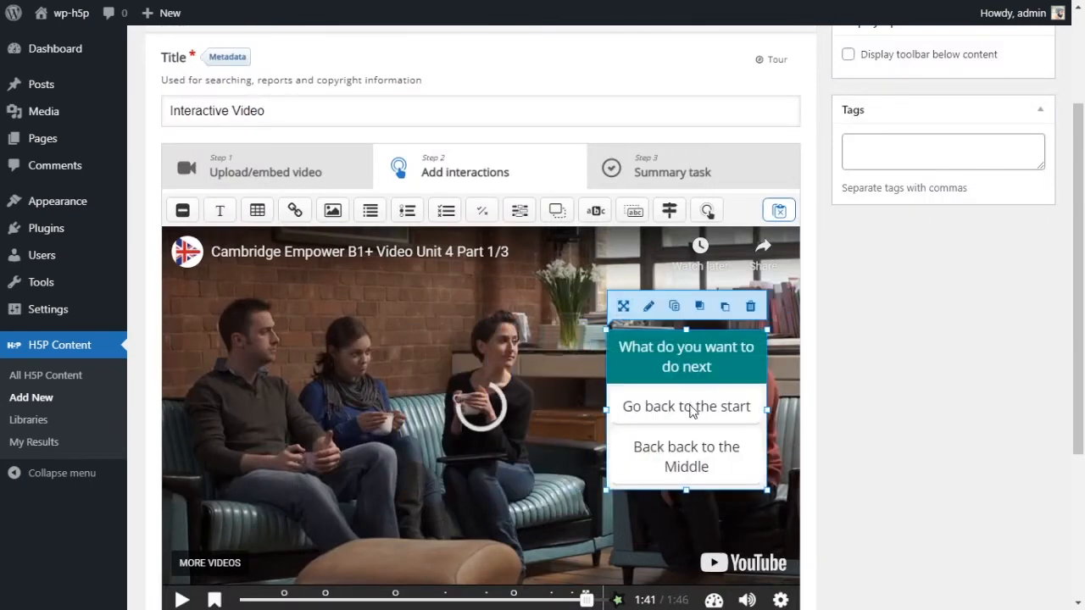
pyautogui.scroll(-3, 716, 422)
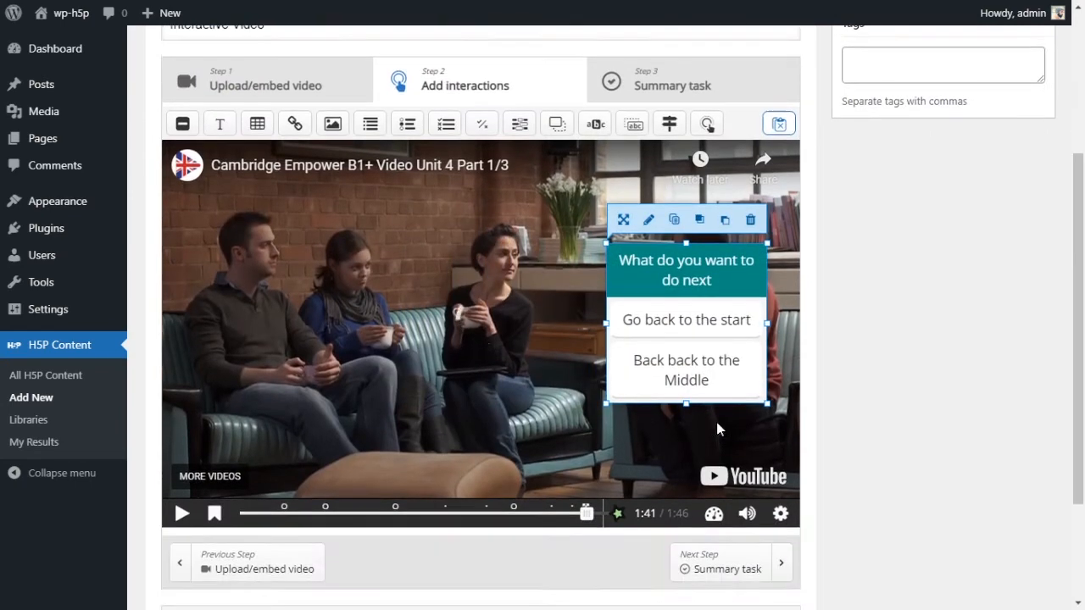
pyautogui.scroll(1, 717, 411)
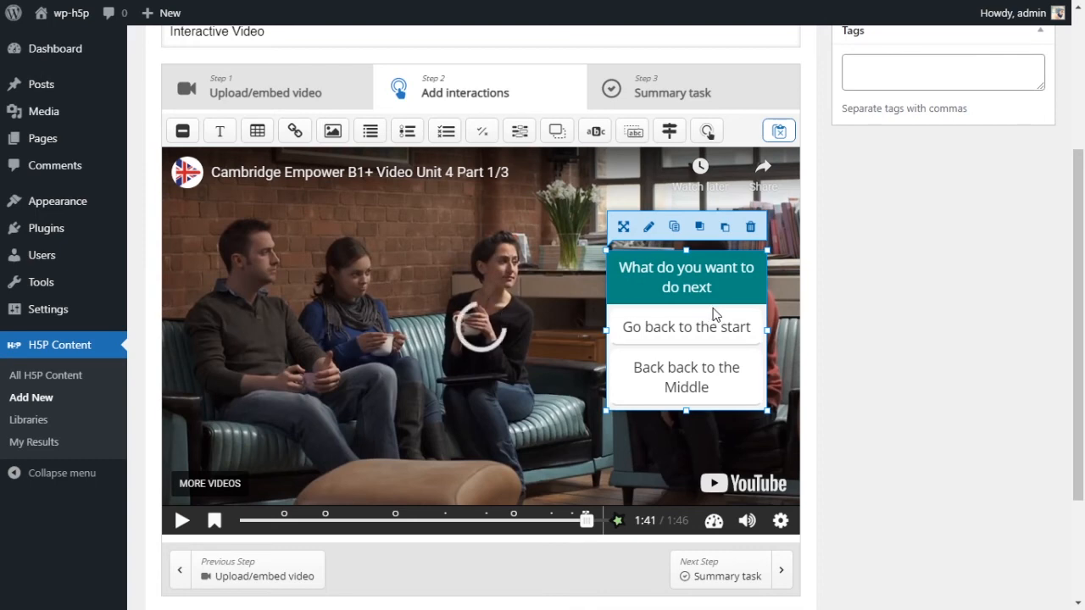
# Step: Resize the Crossroads box wider so the question fits on one line and all three choices show
pyautogui.moveTo(767, 411)
pyautogui.mouseDown()
pyautogui.moveTo(797, 426)
pyautogui.moveTo(775, 424)
pyautogui.moveTo(786, 415)
pyautogui.mouseUp()
pyautogui.moveTo(607, 334); pyautogui.dragTo(550, 333)
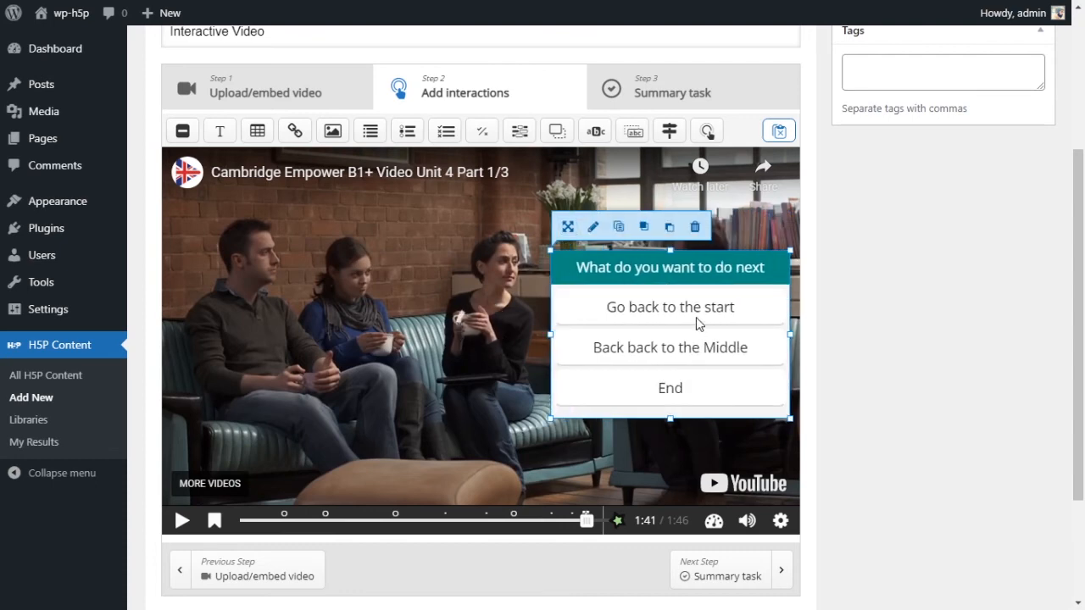
pyautogui.moveTo(683, 419); pyautogui.dragTo(673, 411)
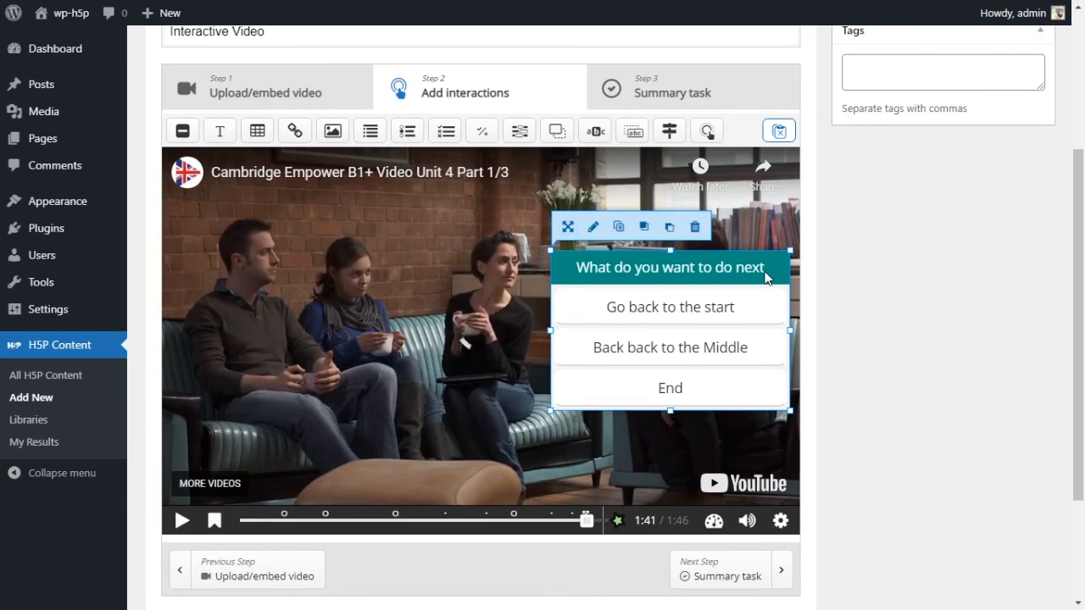
pyautogui.scroll(-2, 523, 415)
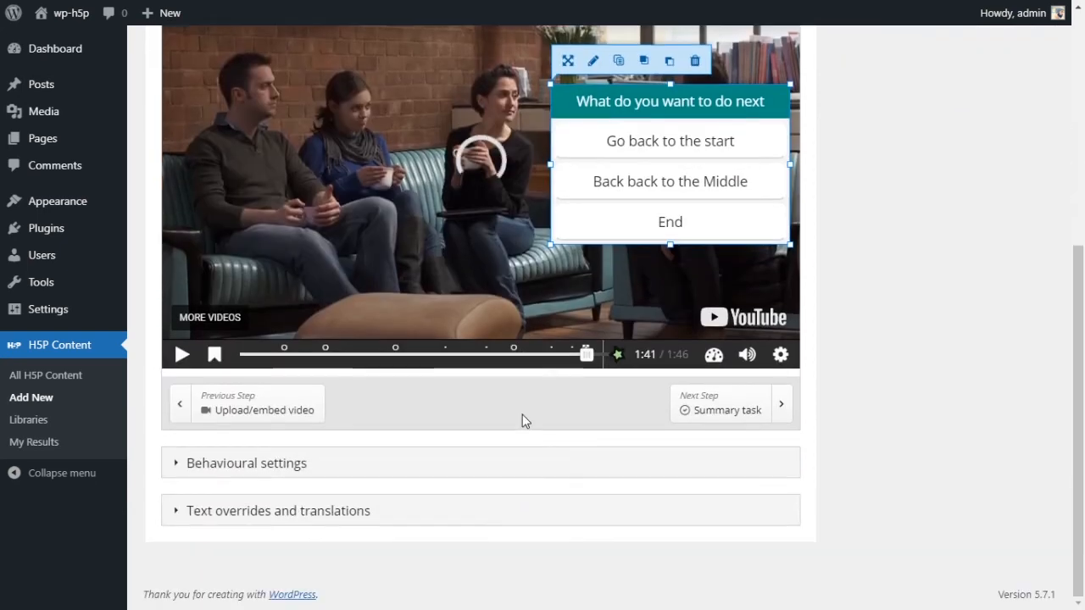
pyautogui.scroll(2, 523, 415)
pyautogui.scroll(1, 522, 421)
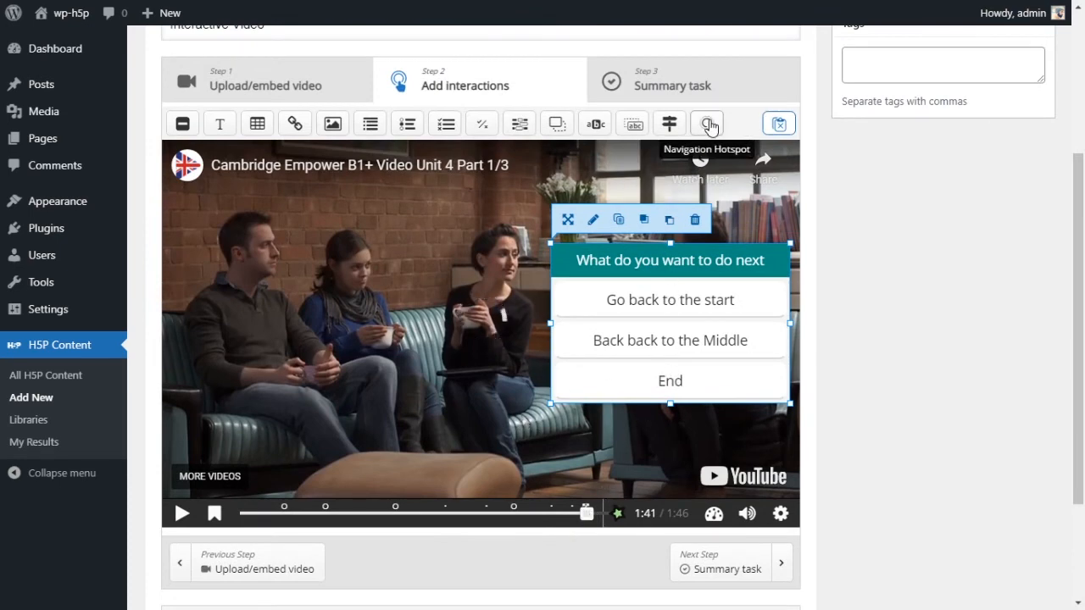
pyautogui.click(588, 518)
pyautogui.moveTo(591, 524)
pyautogui.mouseDown()
pyautogui.moveTo(572, 518)
pyautogui.moveTo(584, 516)
pyautogui.mouseUp()
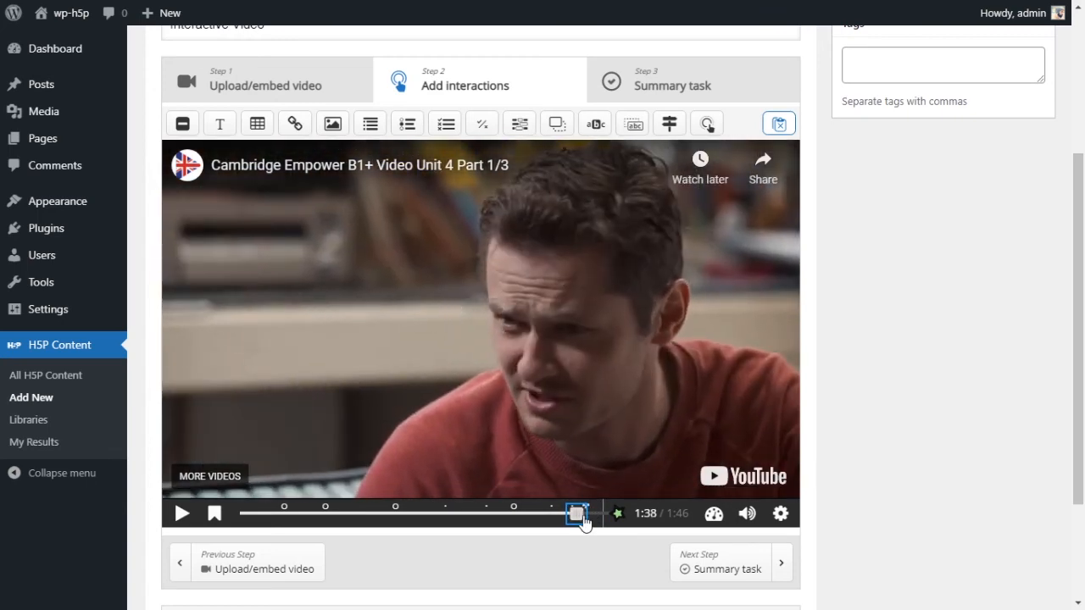
pyautogui.moveTo(582, 519); pyautogui.dragTo(591, 523)
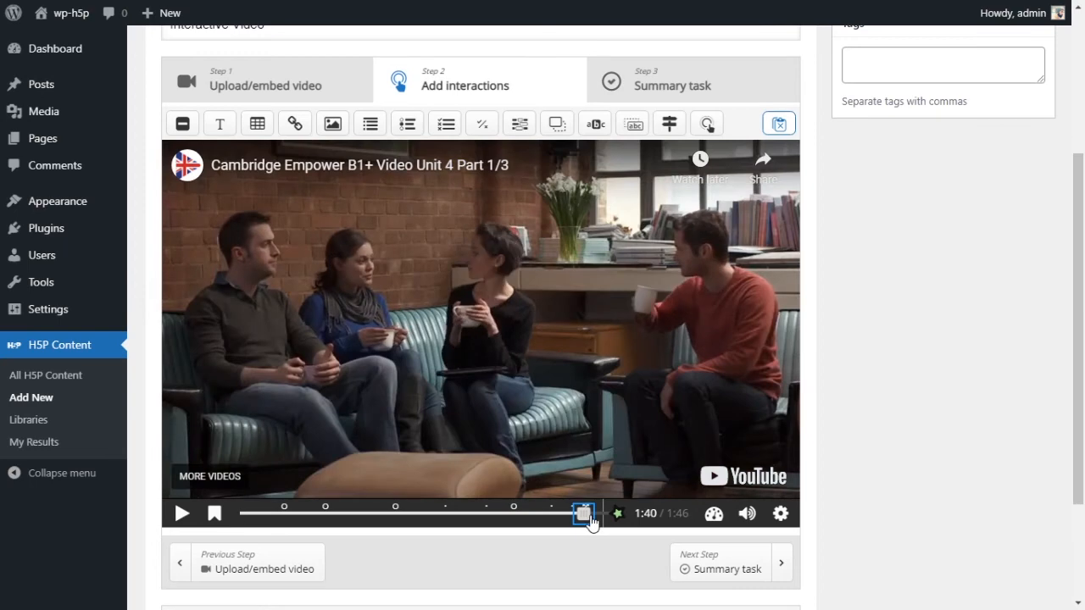
pyautogui.click(556, 515)
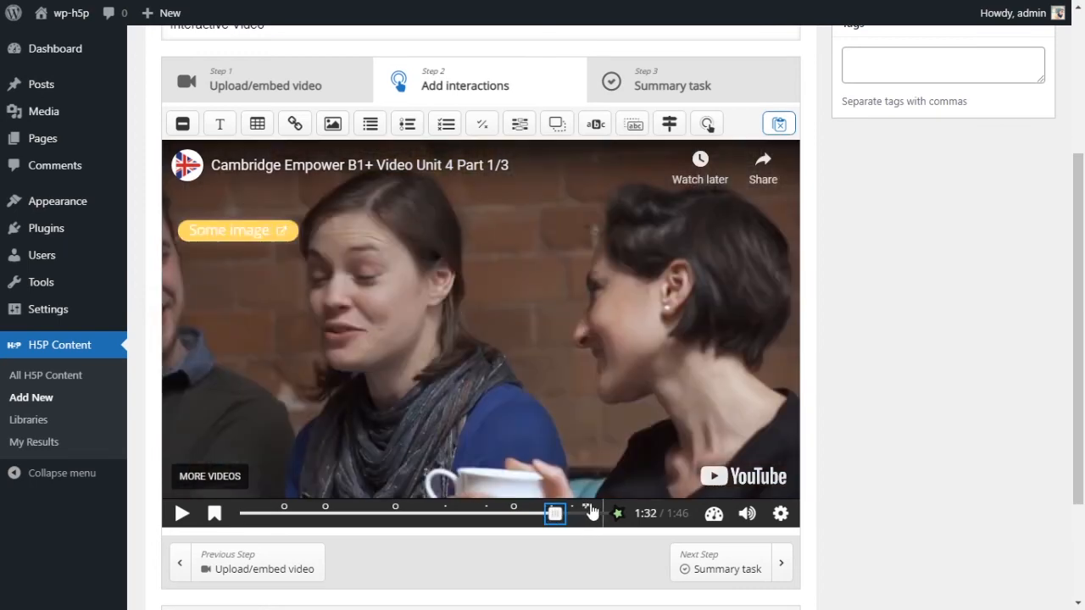
# Step: Change the Crossroads interaction's display time to 1:45 - 1:45 and save the interaction
pyautogui.click(591, 513)
pyautogui.click(642, 315)
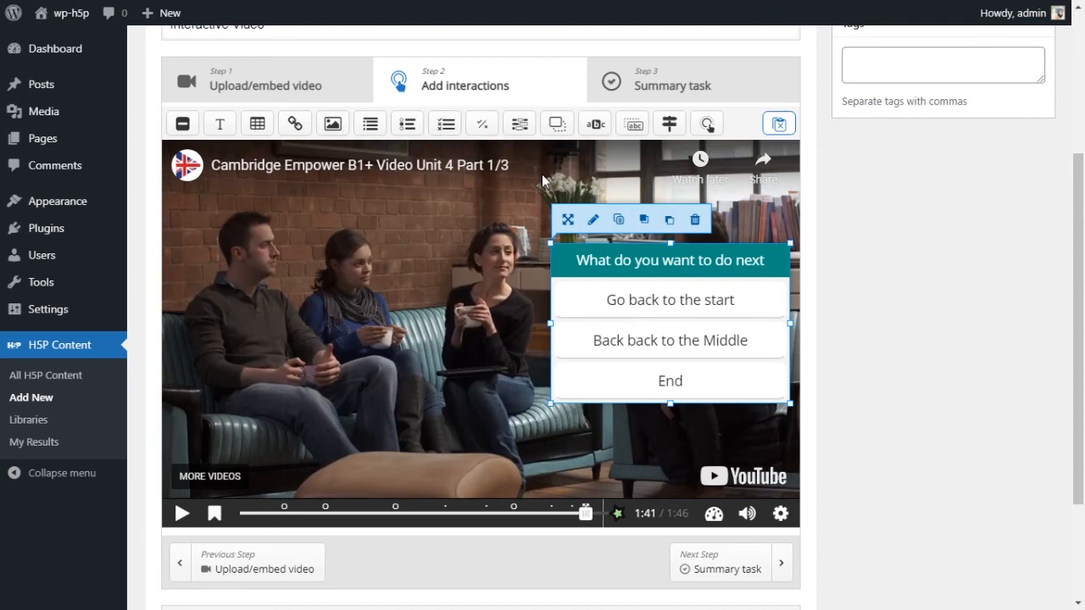
pyautogui.click(592, 220)
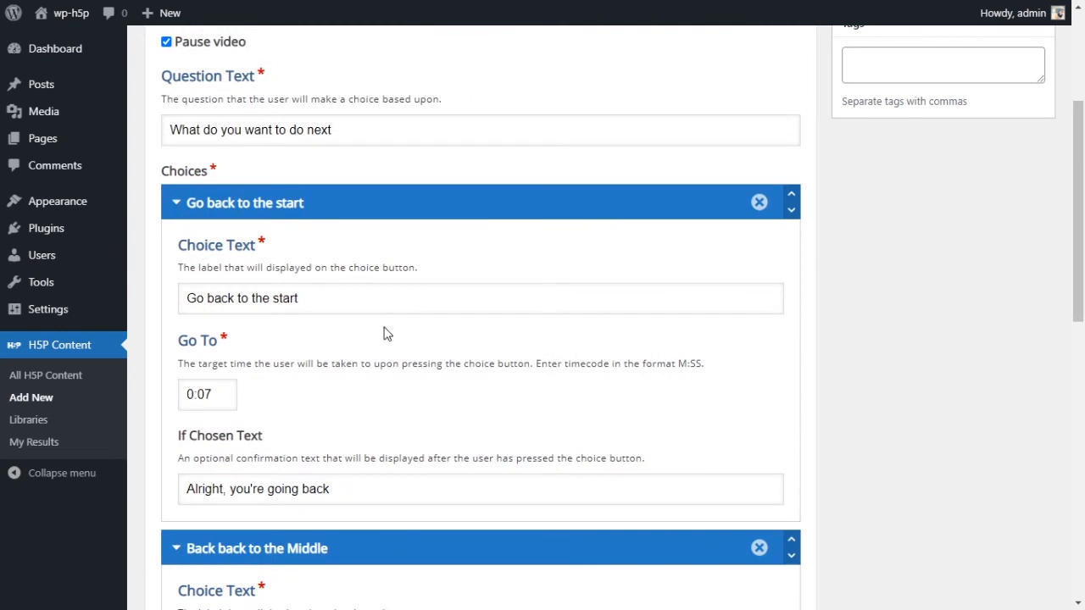
pyautogui.scroll(-5, 383, 332)
pyautogui.scroll(-3, 384, 333)
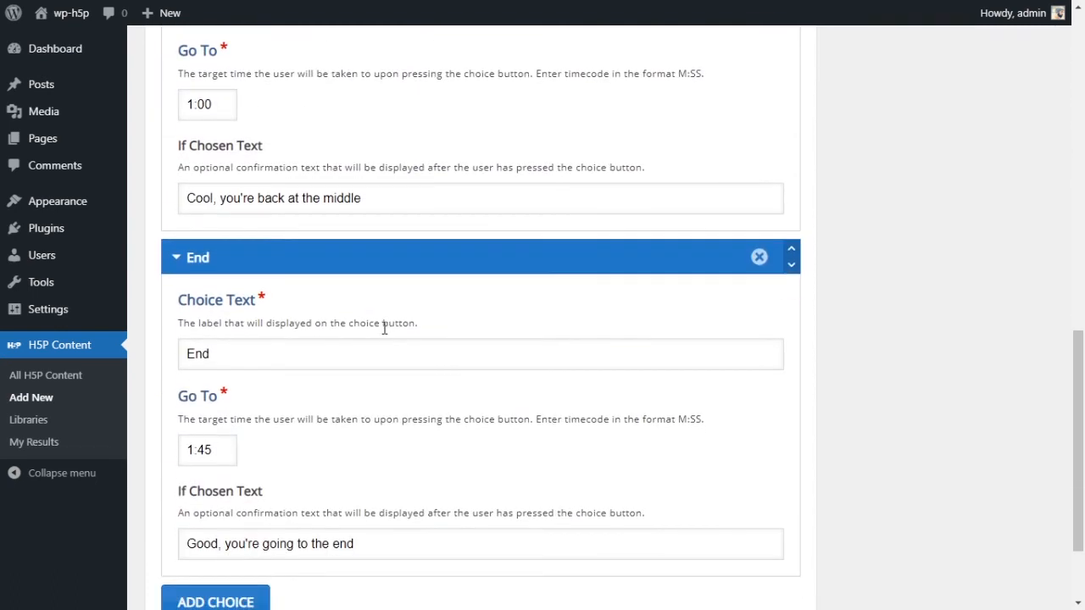
pyautogui.scroll(-2, 384, 329)
pyautogui.scroll(6, 242, 416)
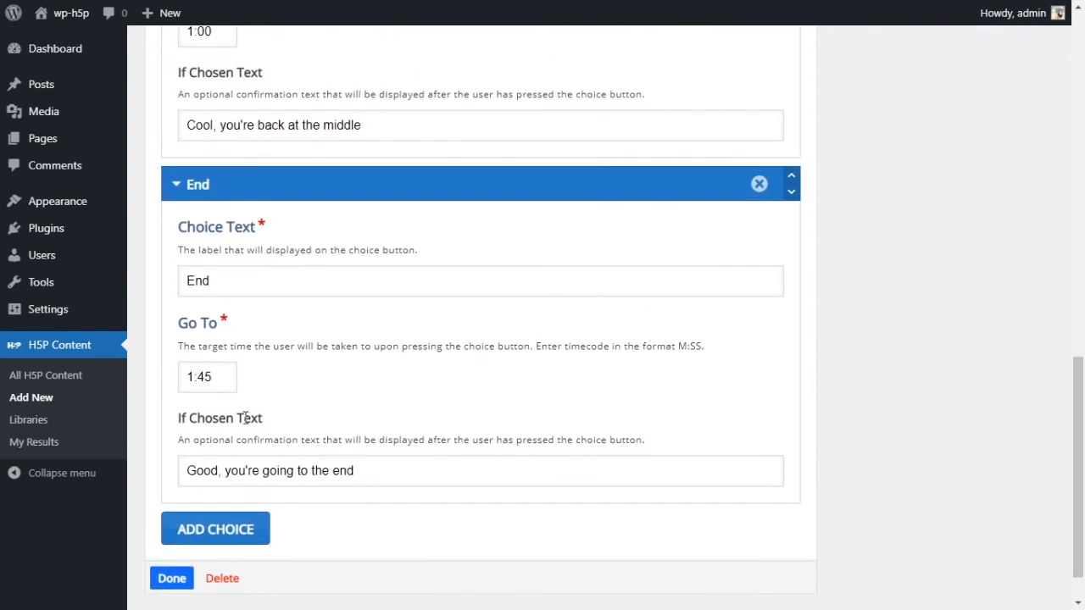
pyautogui.scroll(6, 246, 424)
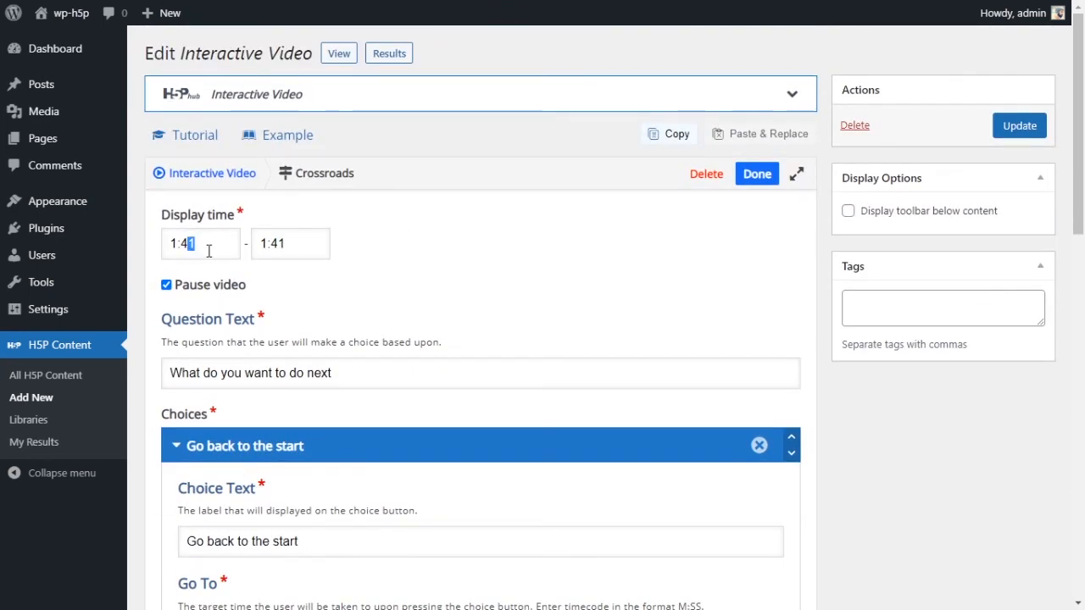
pyautogui.write('5')
pyautogui.moveTo(296, 244); pyautogui.dragTo(281, 244)
pyautogui.write('5')
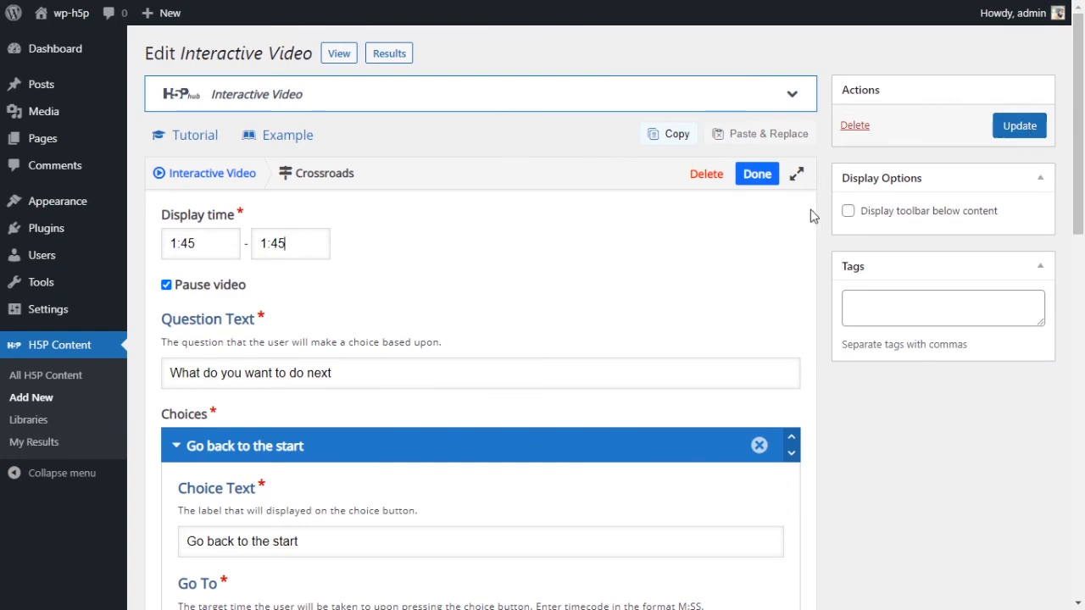
pyautogui.click(757, 174)
# Step: Add a Navigation Hotspot interaction at about 1:40 in the video
pyautogui.scroll(-2, 708, 356)
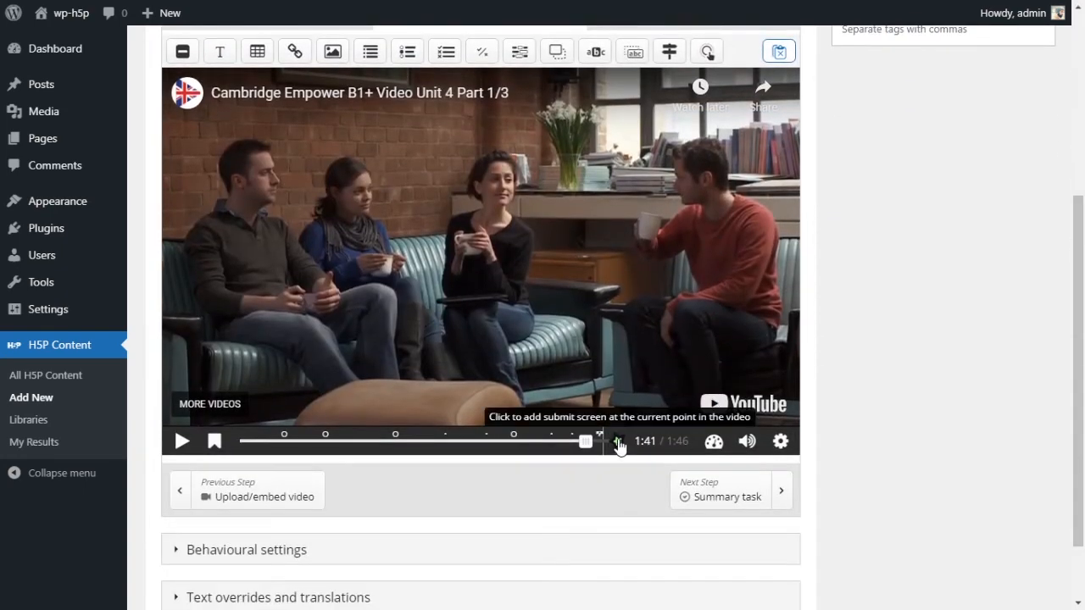
pyautogui.click(593, 444)
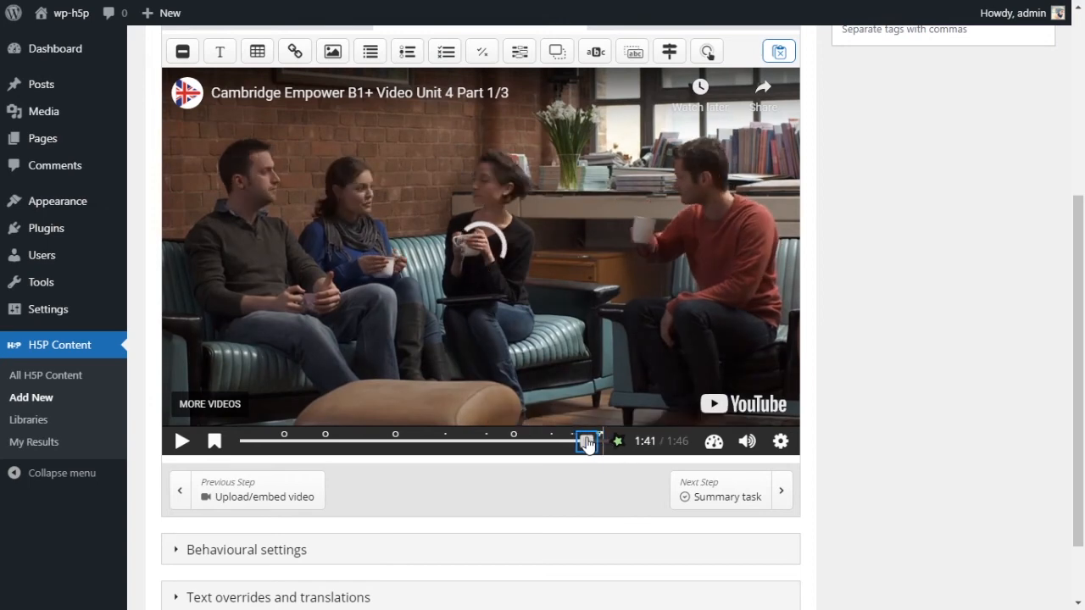
pyautogui.scroll(2, 708, 279)
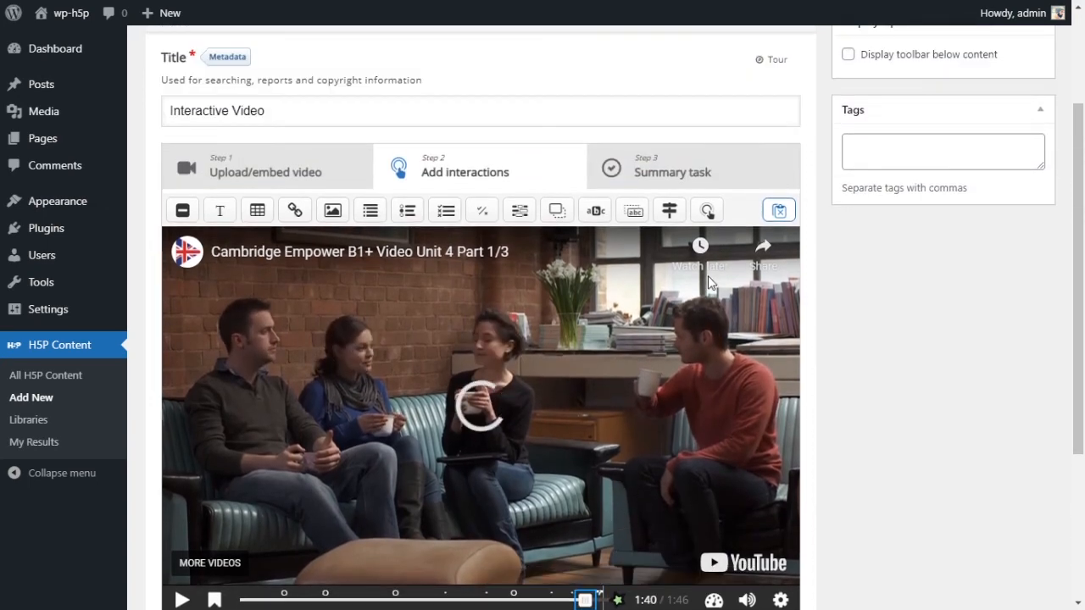
pyautogui.scroll(-1, 709, 273)
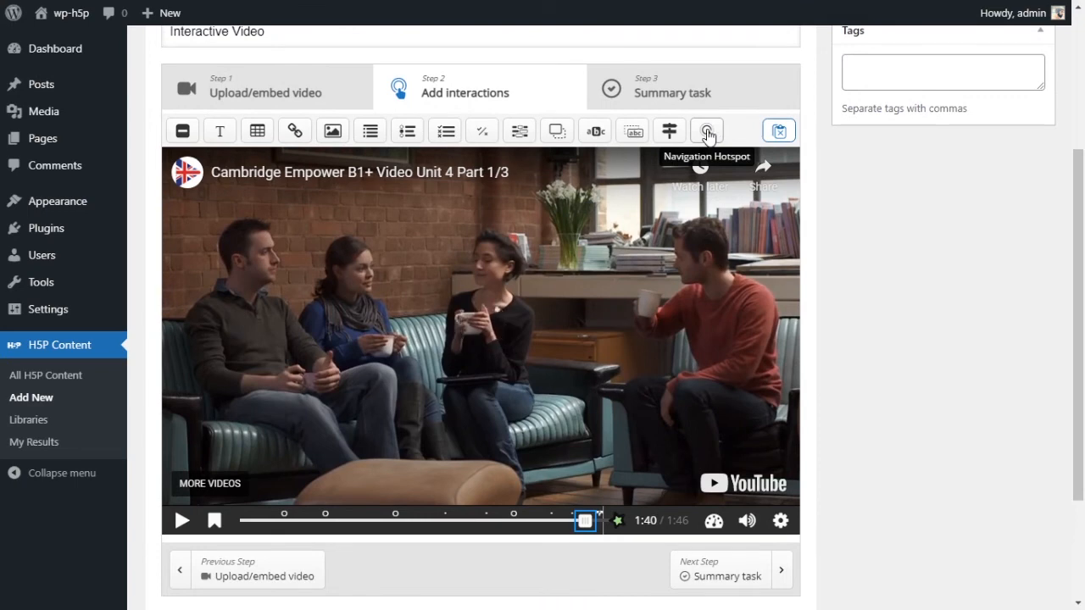
pyautogui.click(708, 133)
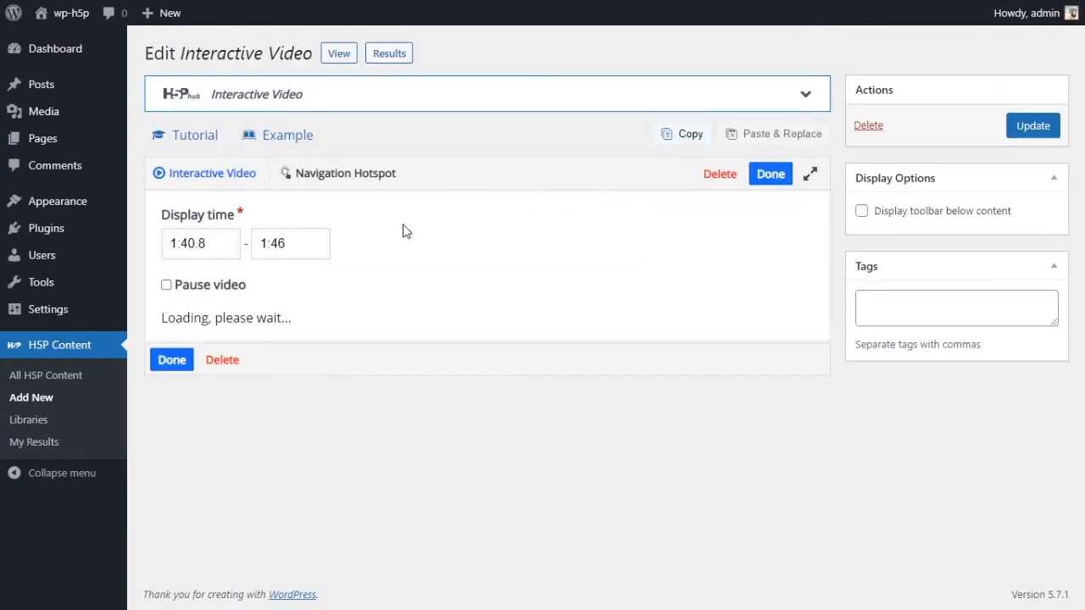
# Step: Set the hotspot's display time to 1:40 - 1:40 and make it pause the video
pyautogui.moveTo(194, 243); pyautogui.dragTo(127, 248)
pyautogui.press('BackSpace')
pyautogui.moveTo(298, 242); pyautogui.dragTo(246, 245)
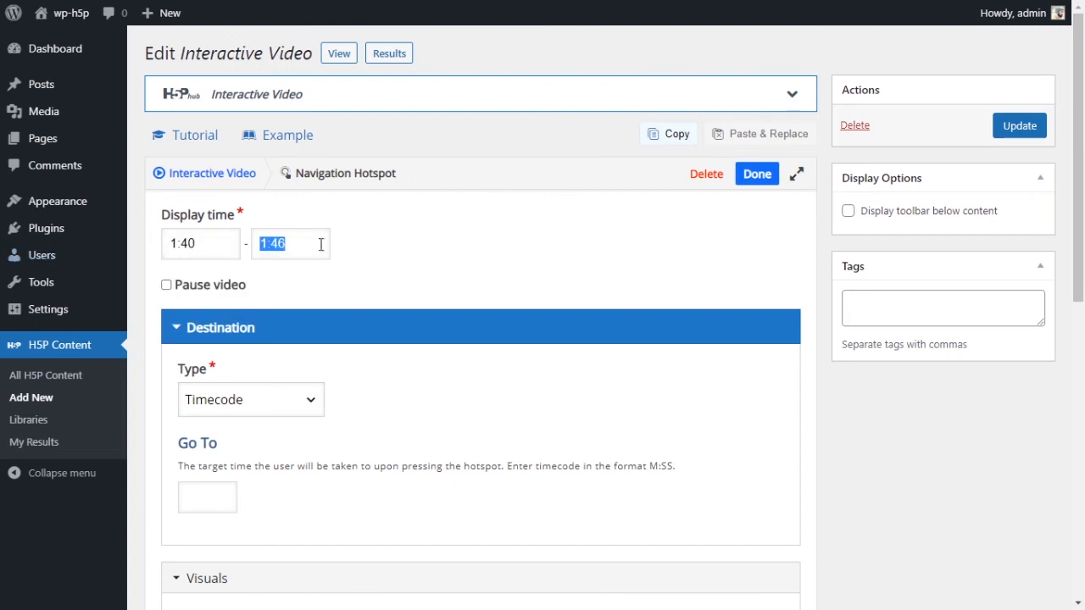
pyautogui.write('1:40')
pyautogui.scroll(-1, 391, 262)
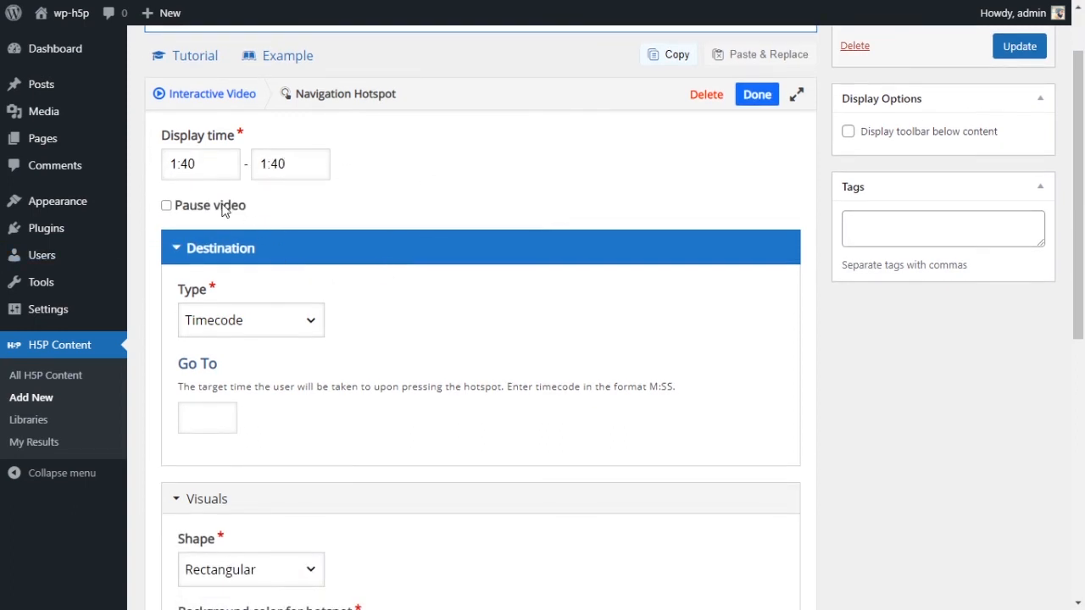
pyautogui.click(223, 211)
pyautogui.scroll(-1, 472, 213)
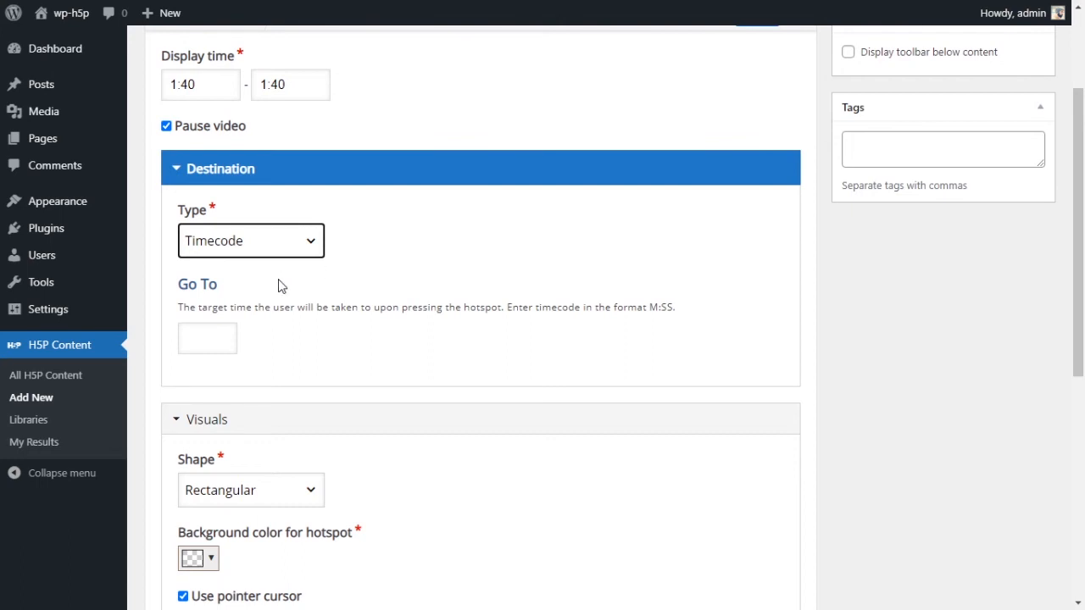
pyautogui.press('Tab')
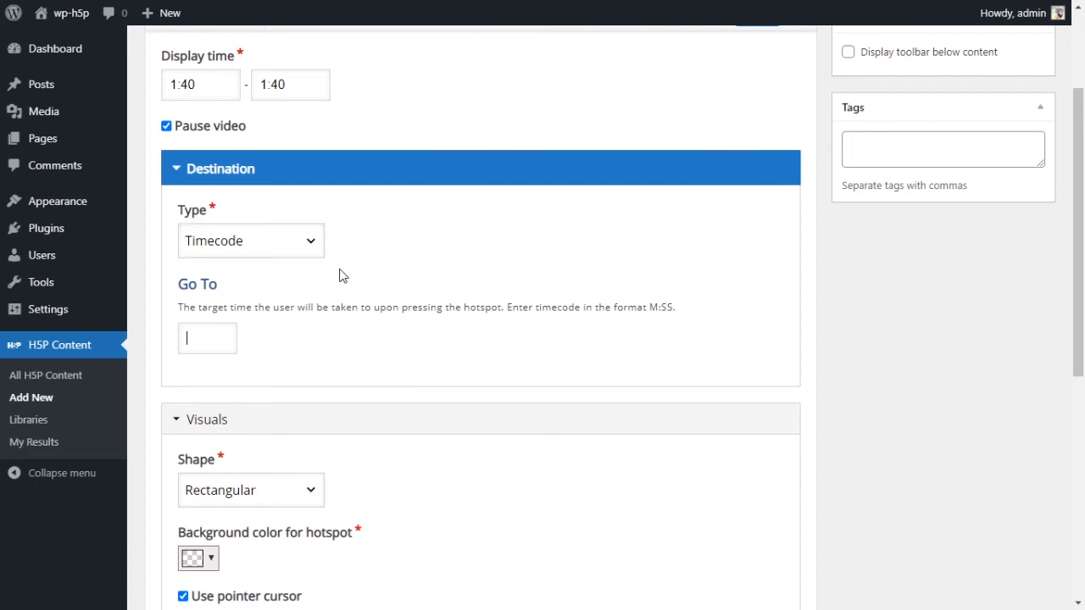
pyautogui.click(302, 246)
pyautogui.click(274, 283)
pyautogui.click(375, 302)
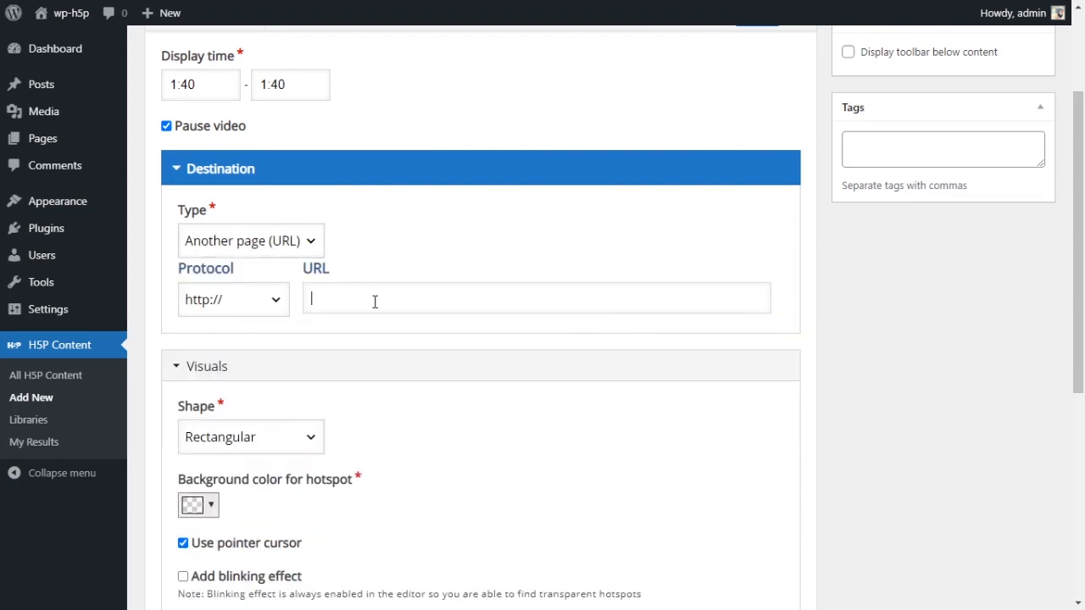
pyautogui.click(259, 307)
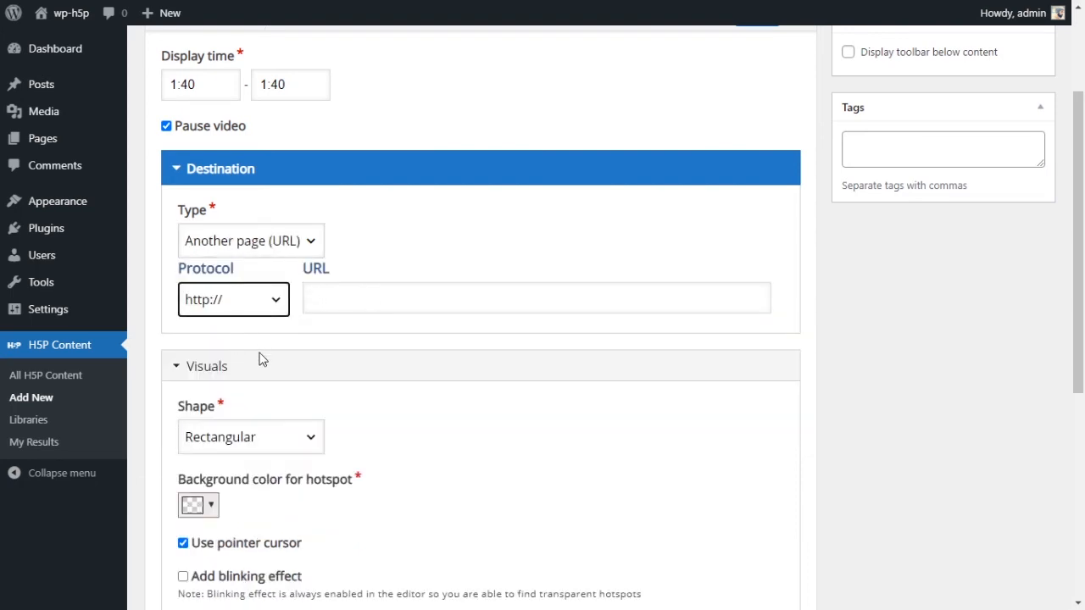
pyautogui.click(263, 363)
pyautogui.click(382, 291)
pyautogui.write('youtube.com')
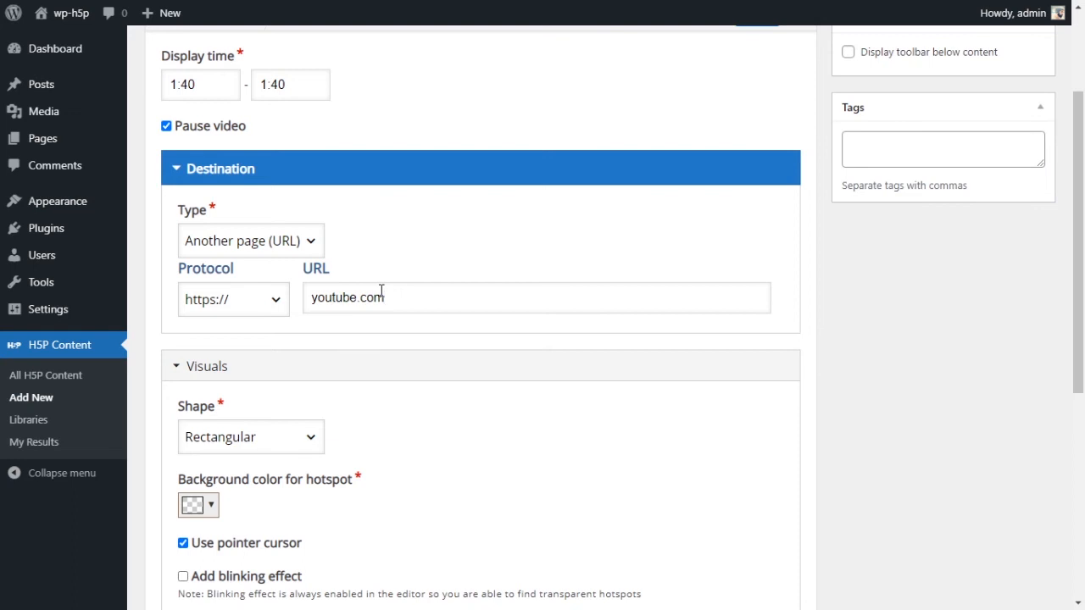
# Step: Set the hotspot's shape to Circular
pyautogui.scroll(2, 373, 287)
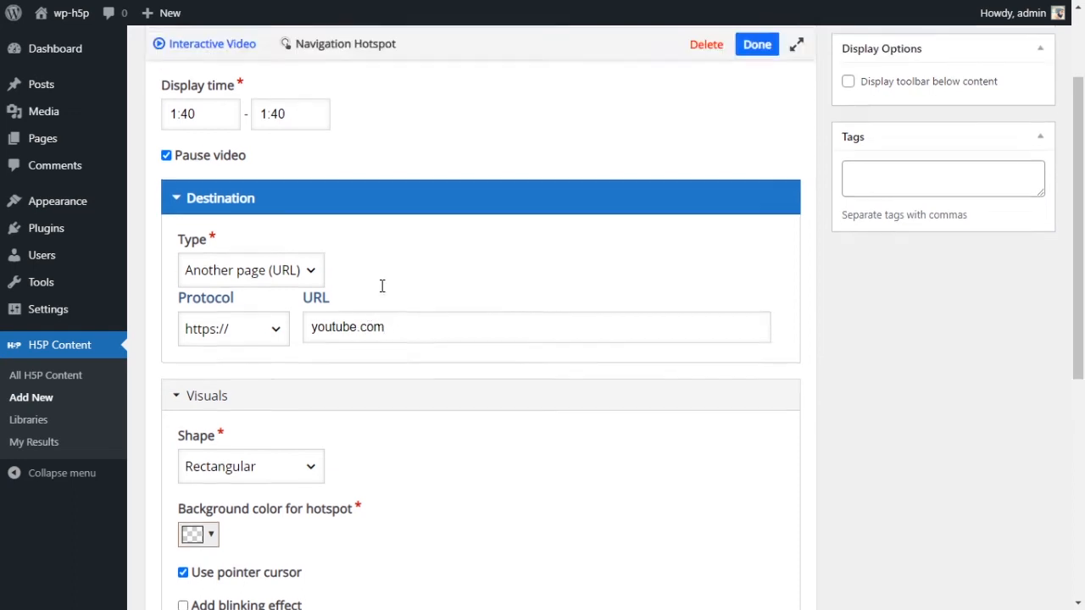
pyautogui.scroll(-3, 380, 288)
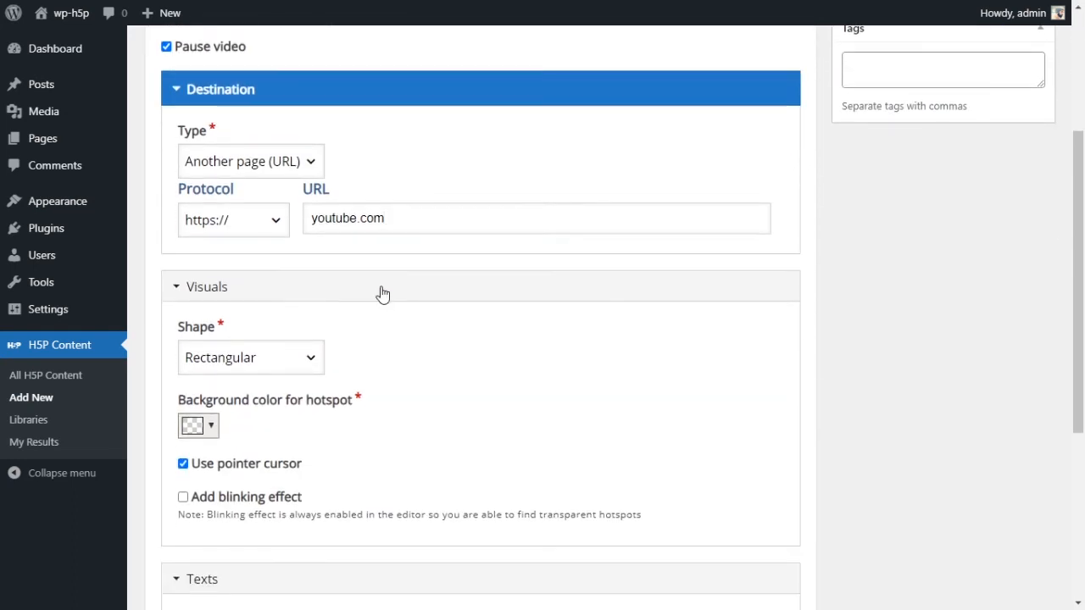
pyautogui.scroll(1, 382, 293)
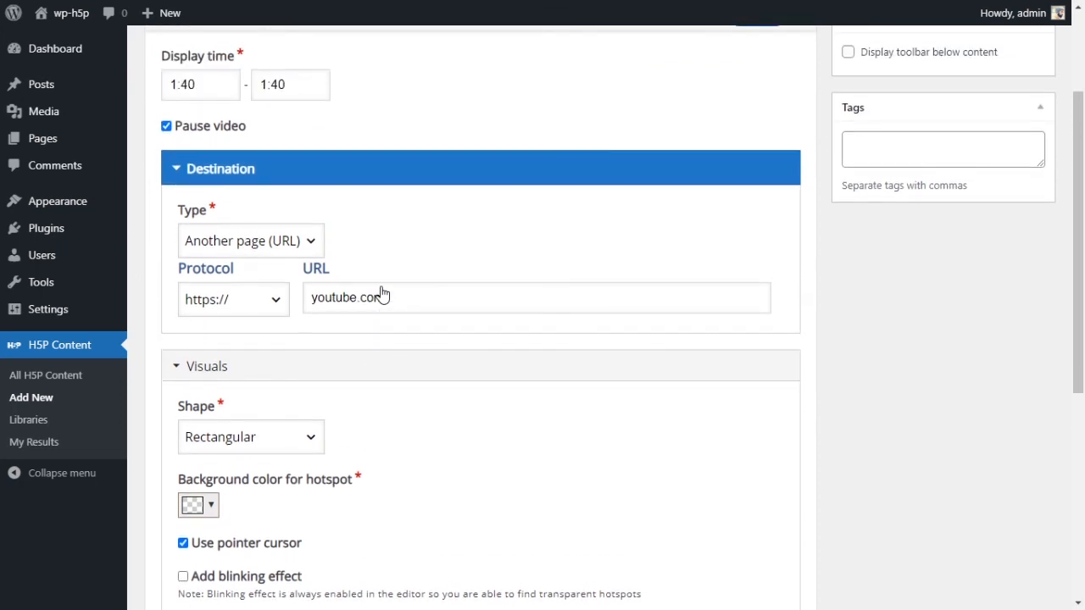
pyautogui.scroll(-2, 380, 288)
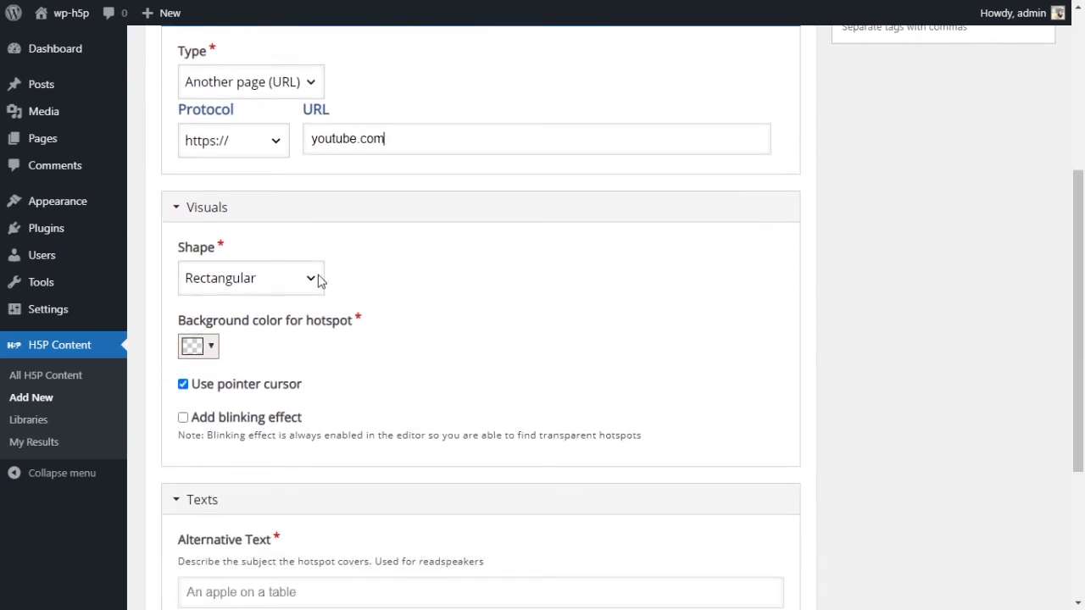
pyautogui.click(320, 280)
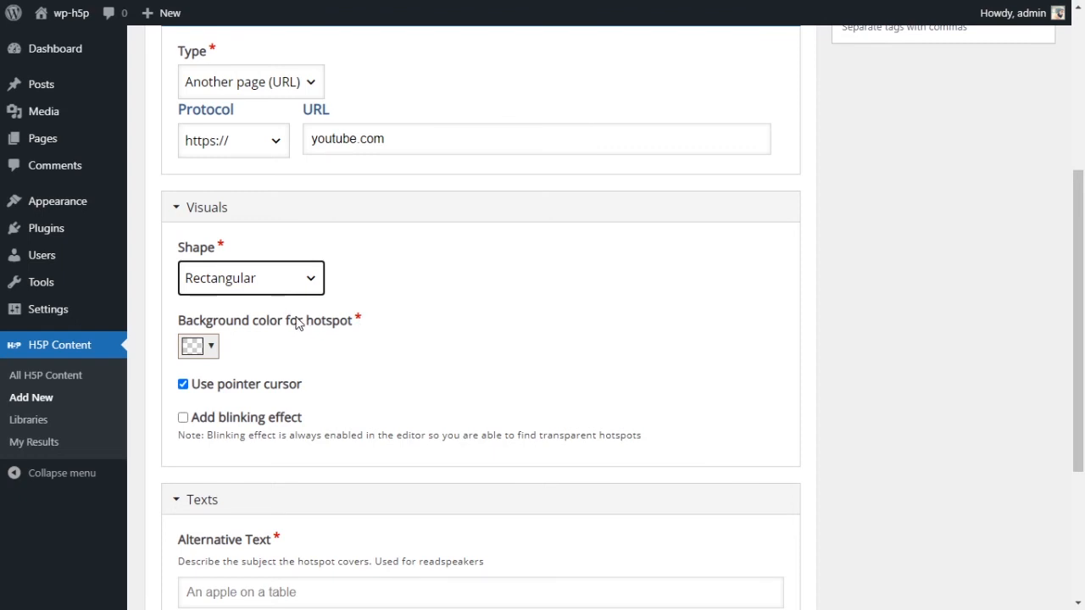
pyautogui.press('Down')
# Step: Set the hotspot's background color to semi-transparent light blue, rgba(159, 197, 232, 0.66)
pyautogui.scroll(-2, 303, 342)
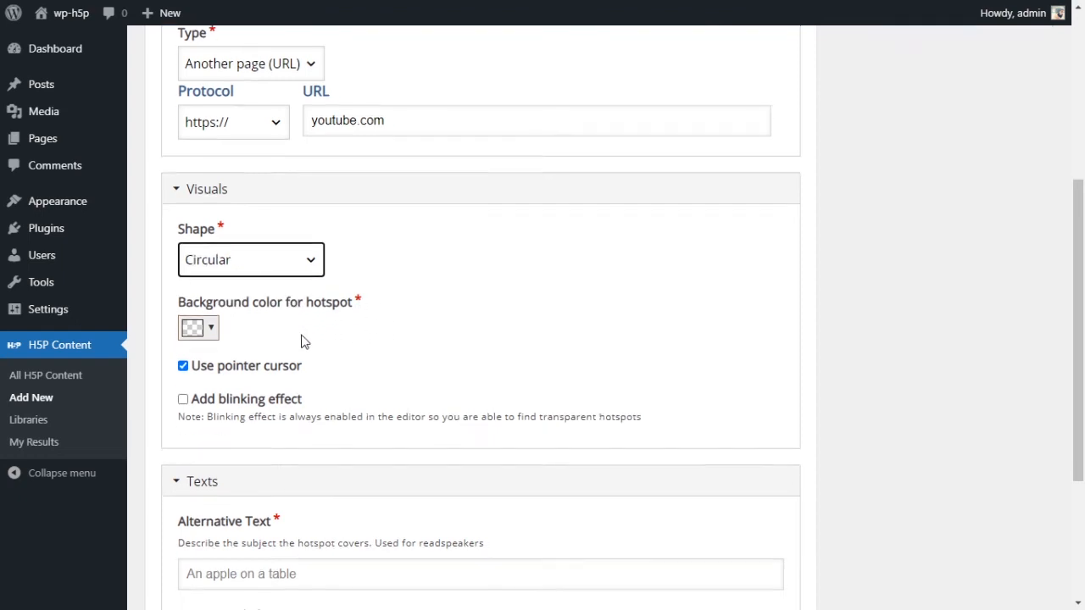
pyautogui.scroll(1, 271, 305)
pyautogui.click(211, 270)
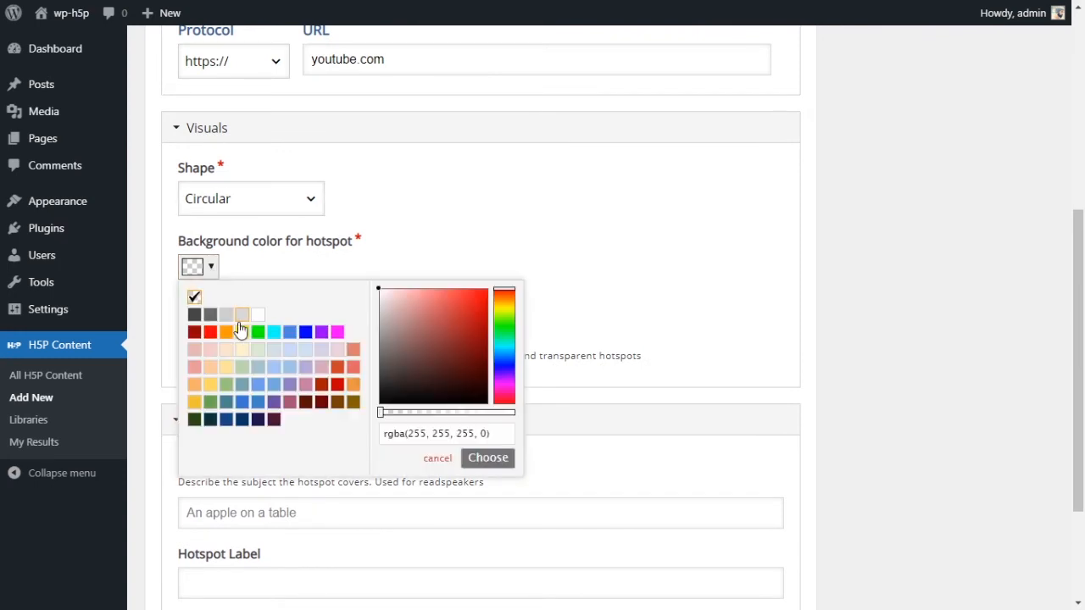
pyautogui.click(212, 353)
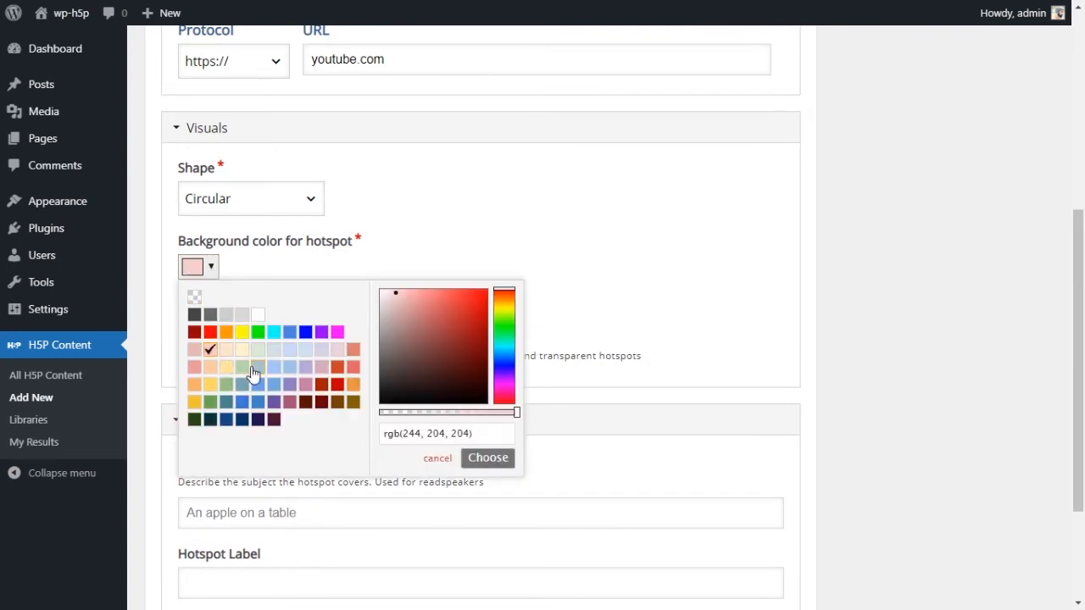
pyautogui.click(257, 366)
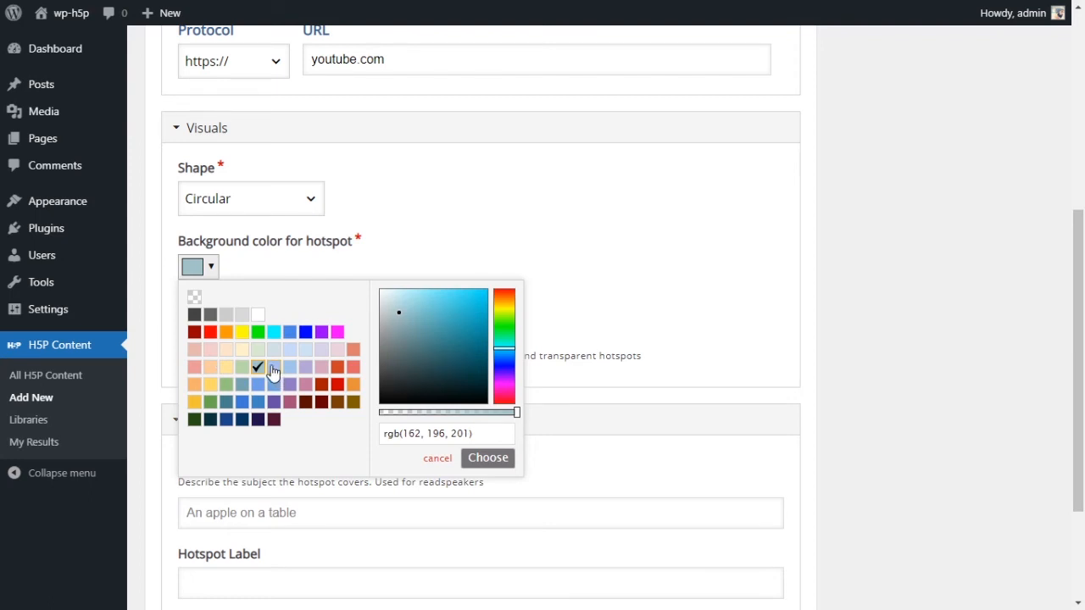
pyautogui.click(258, 332)
pyautogui.click(274, 351)
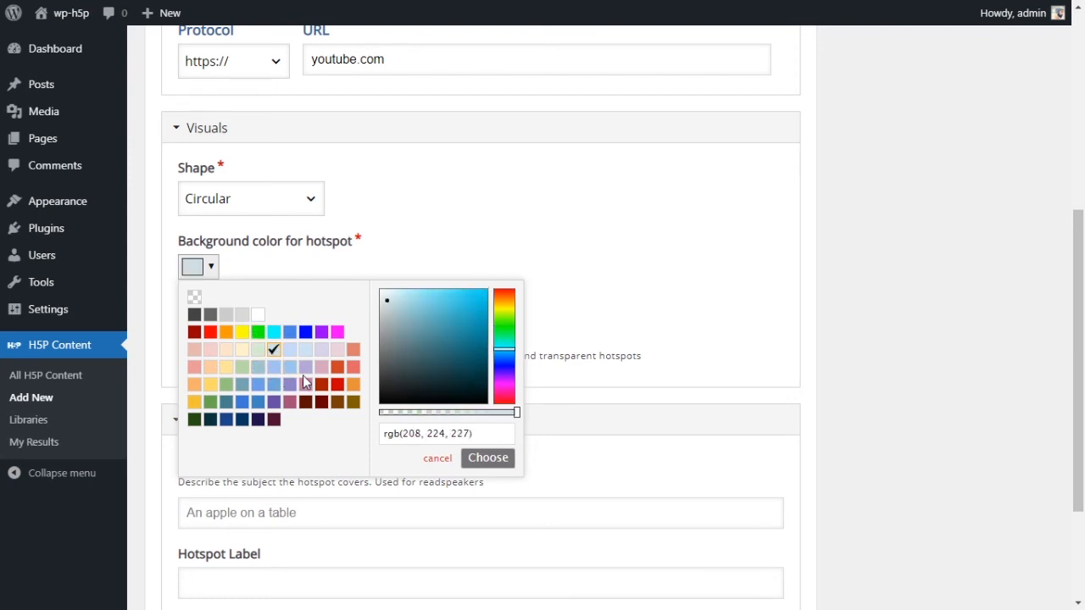
pyautogui.click(290, 368)
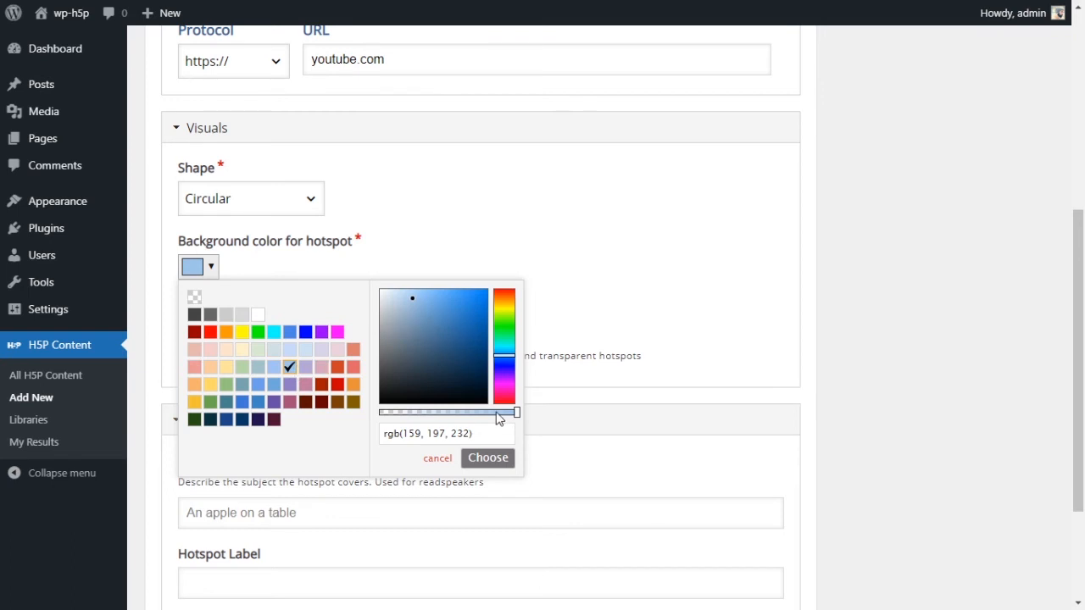
pyautogui.moveTo(517, 414); pyautogui.dragTo(471, 419)
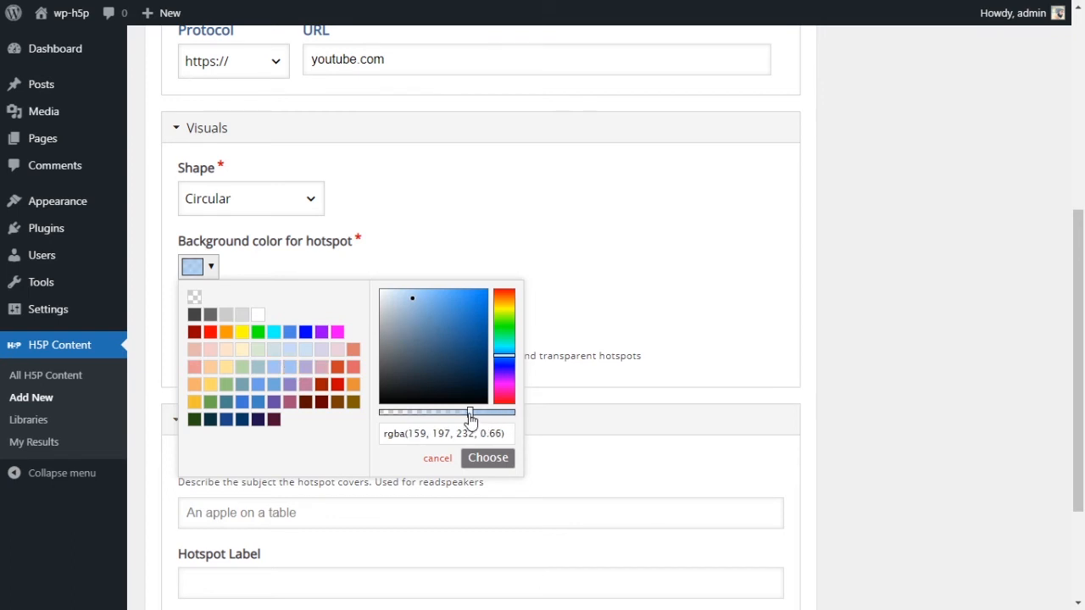
pyautogui.click(490, 462)
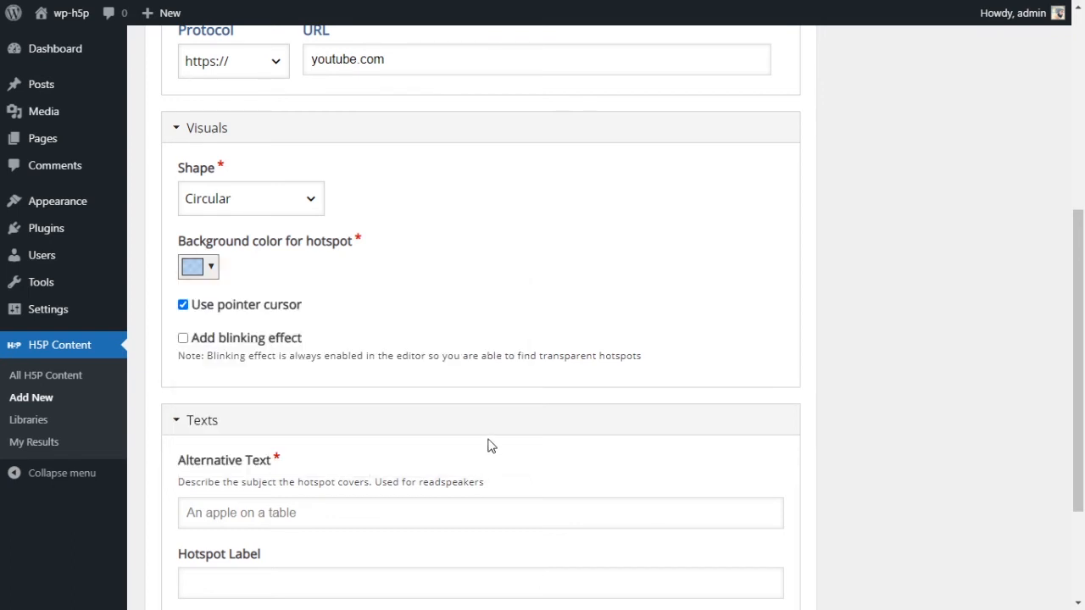
# Step: Add the blinking effect to the hotspot and enter the alternative text "This Takes you to a magical place"
pyautogui.scroll(-1, 424, 390)
pyautogui.scroll(1, 255, 284)
pyautogui.click(251, 340)
pyautogui.scroll(-2, 428, 343)
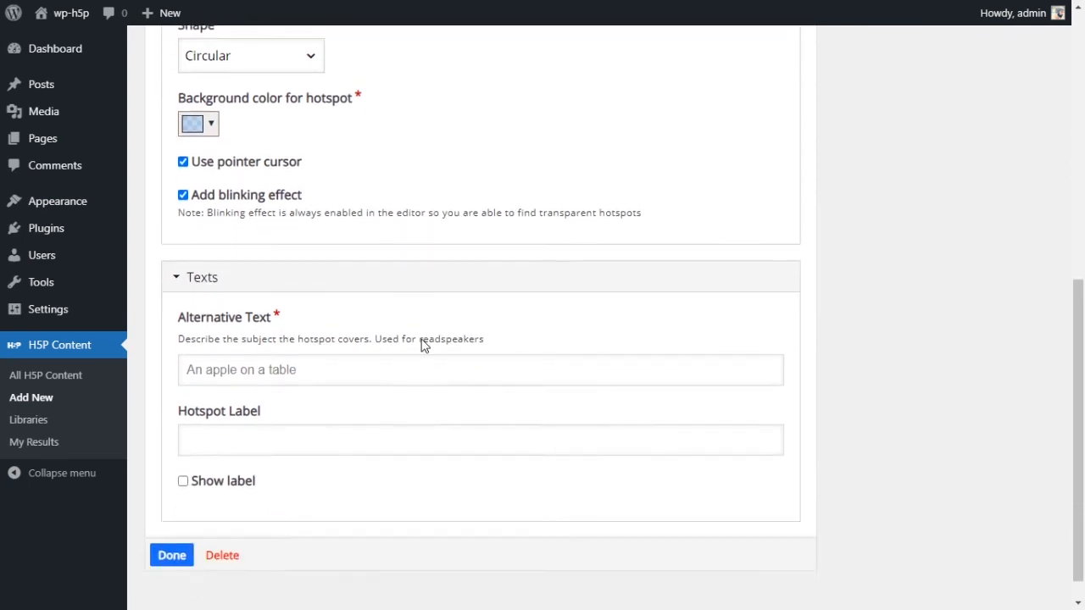
pyautogui.click(365, 355)
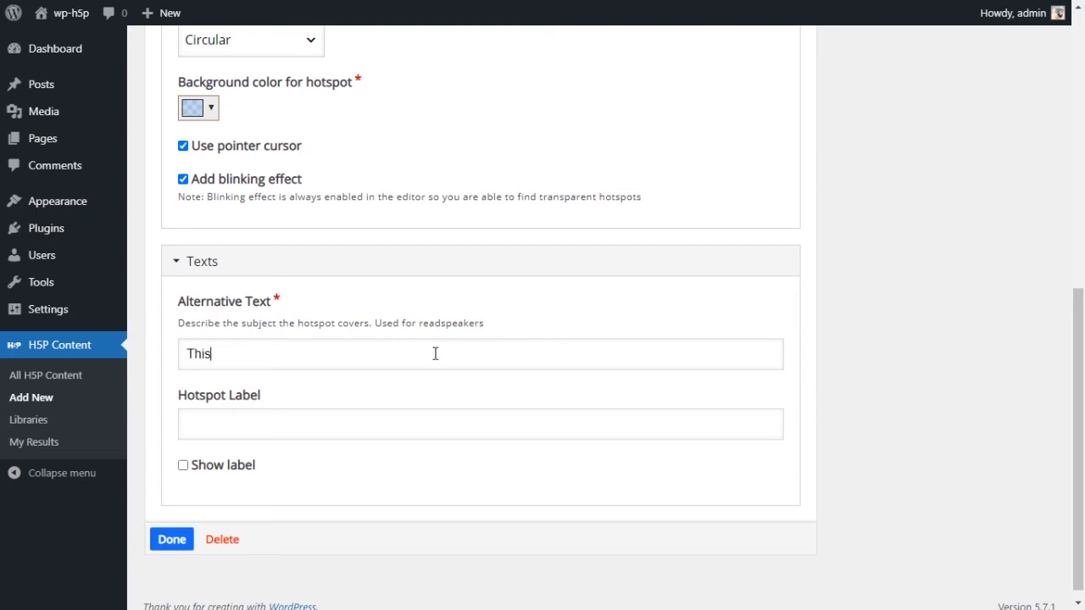
pyautogui.write('akes you to a magical place')
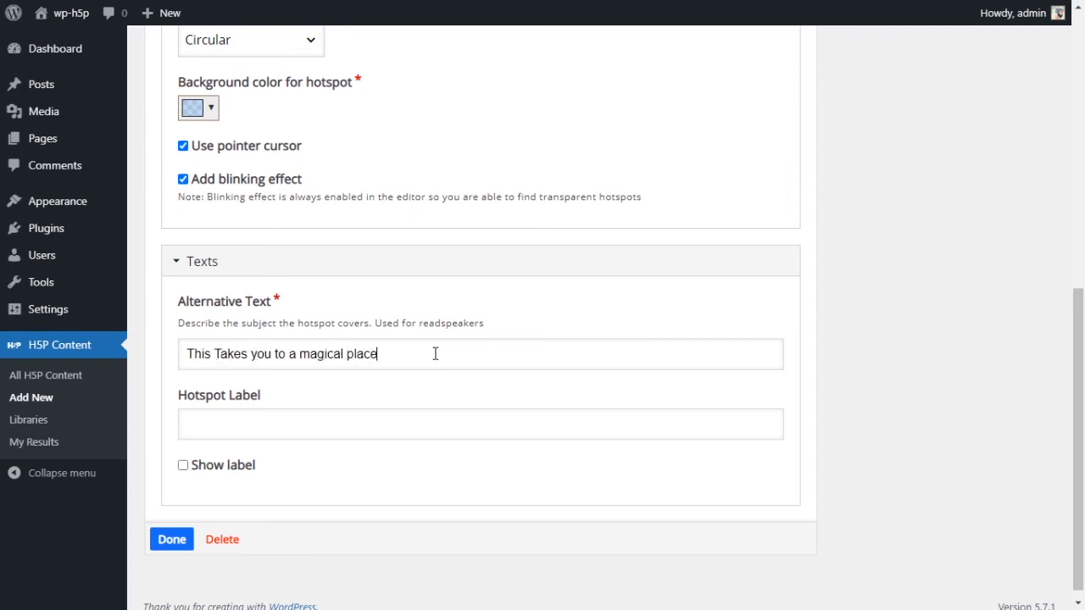
# Step: Give the hotspot the label "Go to Youtube", show the label and color it white, rgb(255, 255, 255)
pyautogui.click(297, 424)
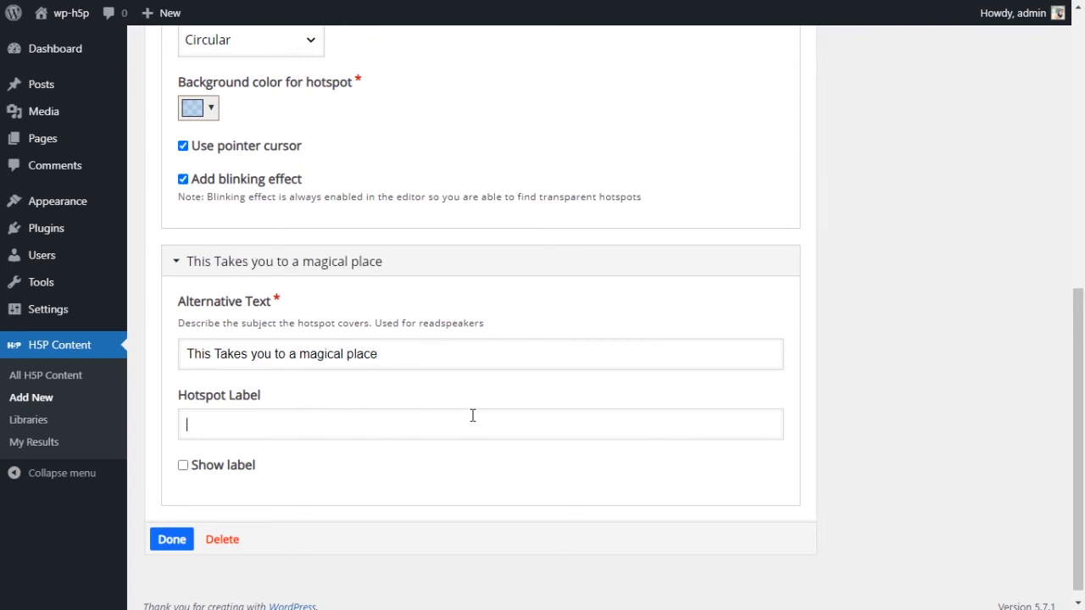
pyautogui.click(229, 465)
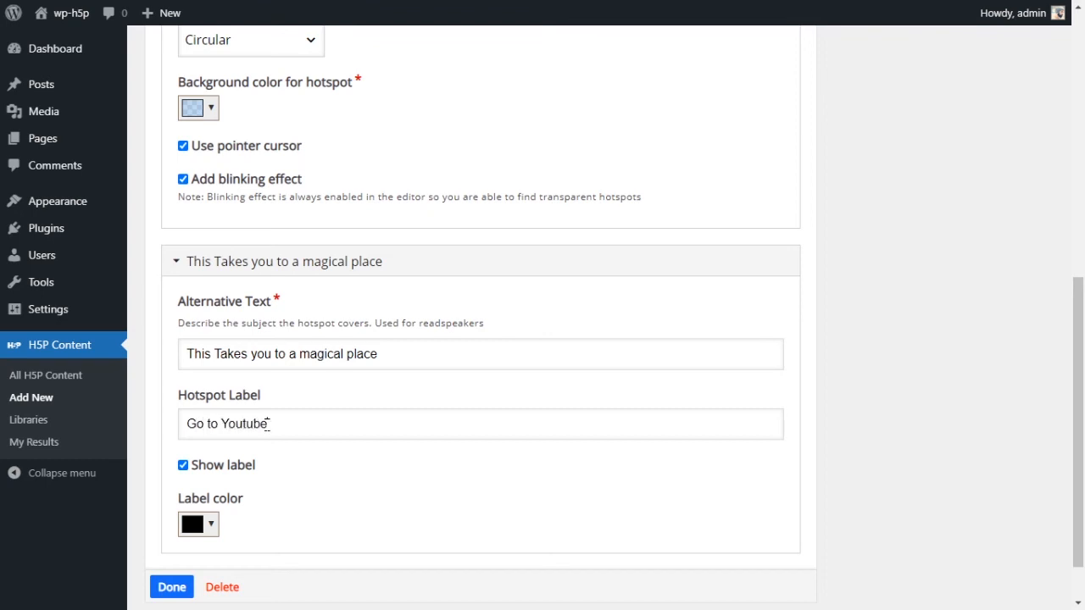
pyautogui.click(209, 524)
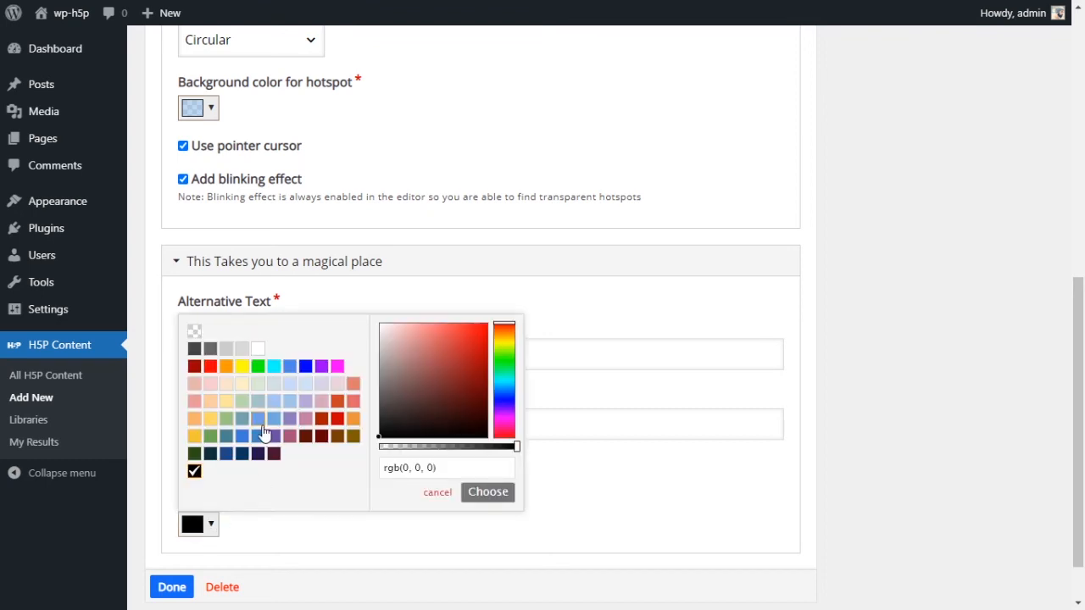
pyautogui.click(257, 350)
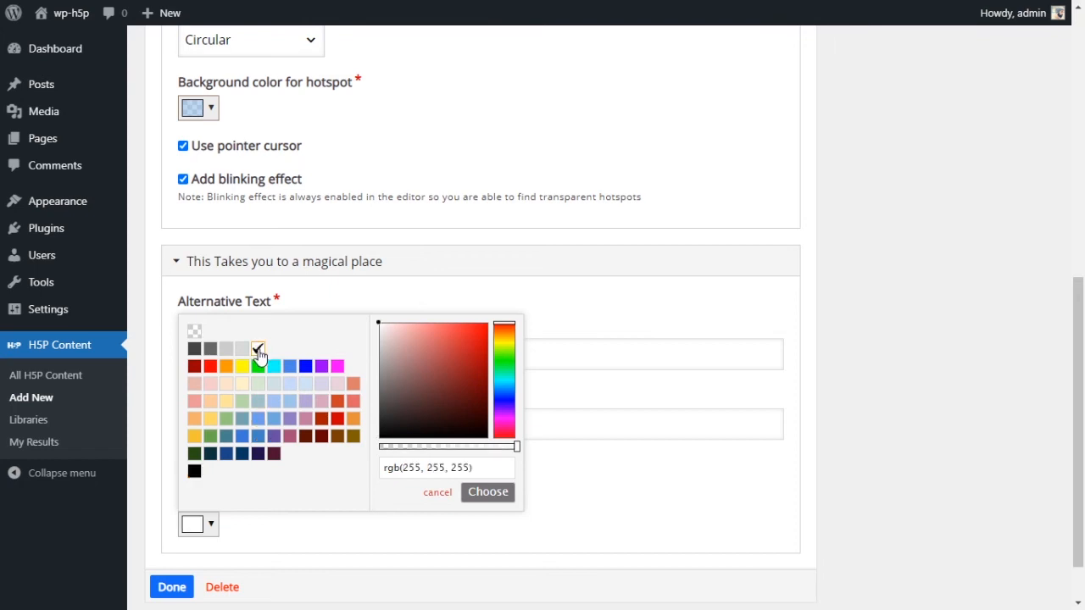
pyautogui.click(479, 493)
# Step: Change the hotspot's background color to a fully opaque, more saturated blue and save the interaction
pyautogui.scroll(5, 520, 490)
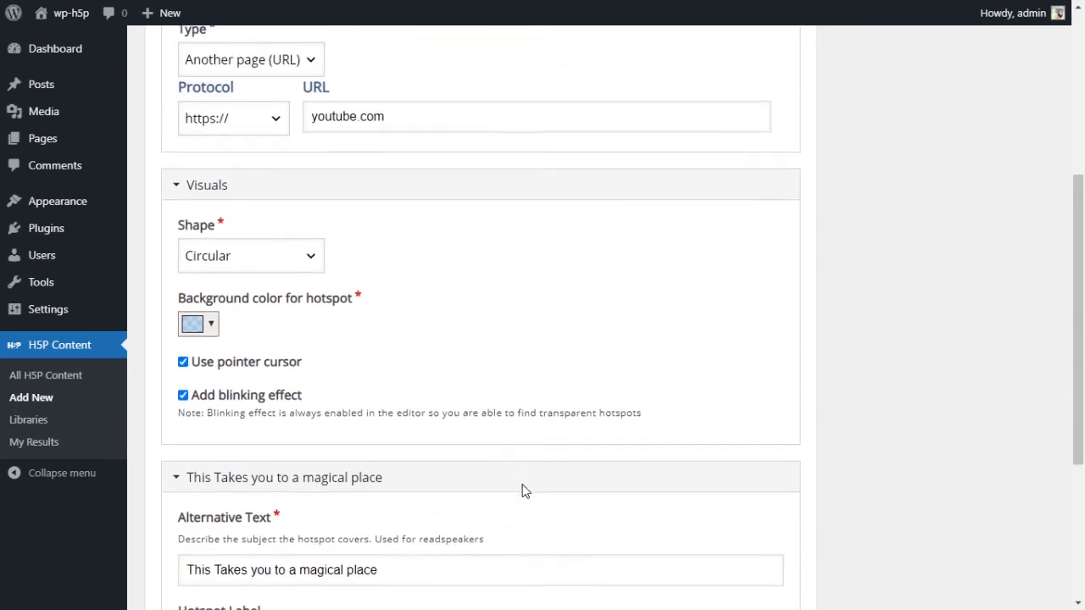
pyautogui.scroll(-2, 522, 489)
pyautogui.click(210, 346)
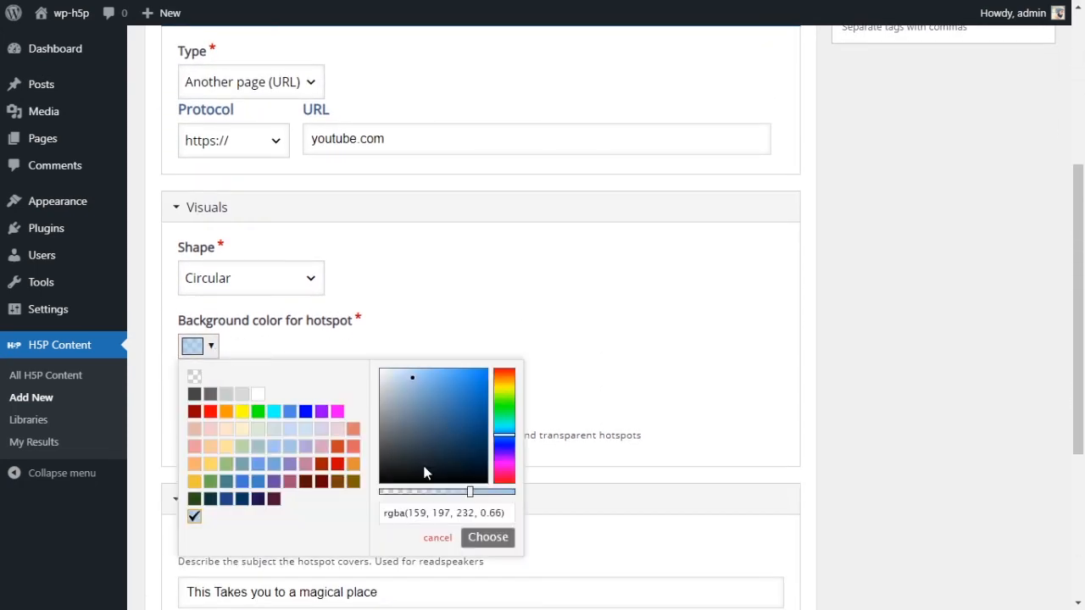
pyautogui.moveTo(470, 492); pyautogui.dragTo(540, 498)
pyautogui.moveTo(412, 388); pyautogui.dragTo(471, 380)
pyautogui.click(486, 539)
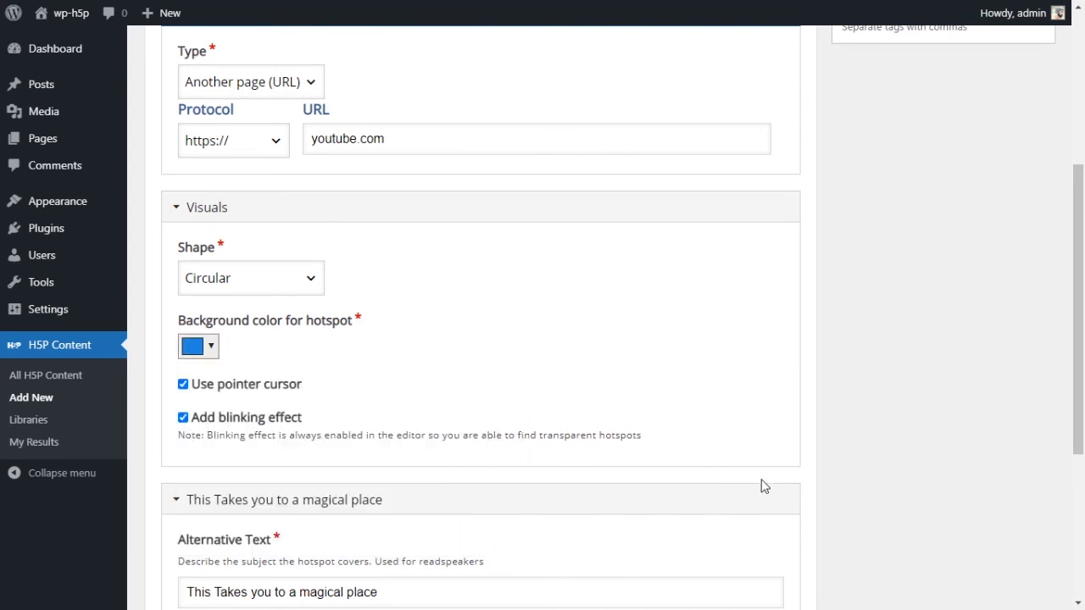
pyautogui.scroll(-4, 761, 435)
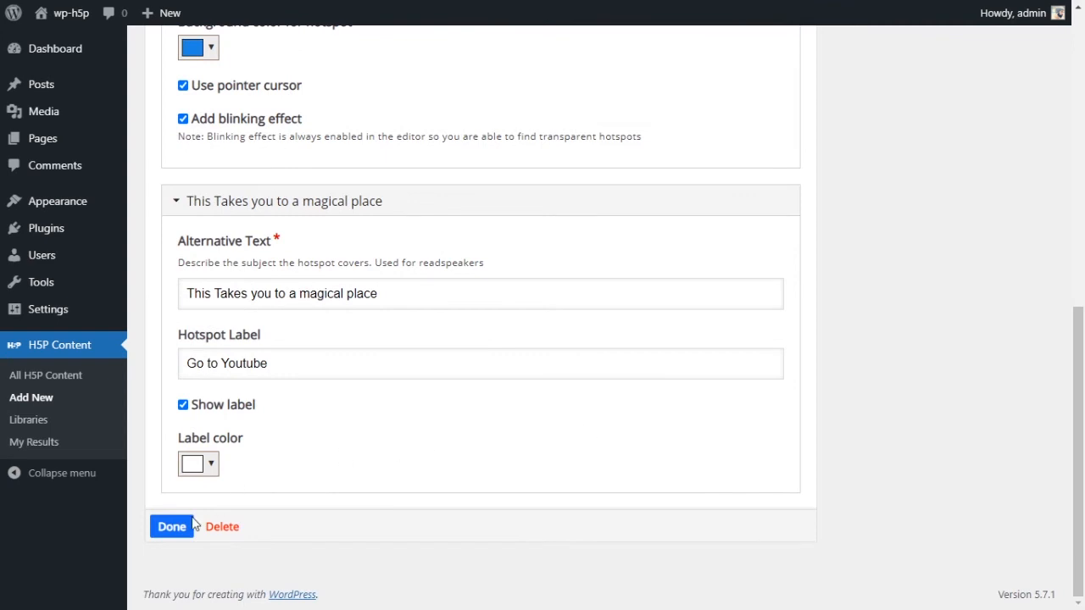
pyautogui.click(170, 527)
# Step: Shrink the circular hotspot slightly and place it on the video between the woman in black and the man in red
pyautogui.scroll(-1, 696, 390)
pyautogui.moveTo(509, 347)
pyautogui.mouseDown()
pyautogui.moveTo(307, 347)
pyautogui.moveTo(497, 347)
pyautogui.mouseUp()
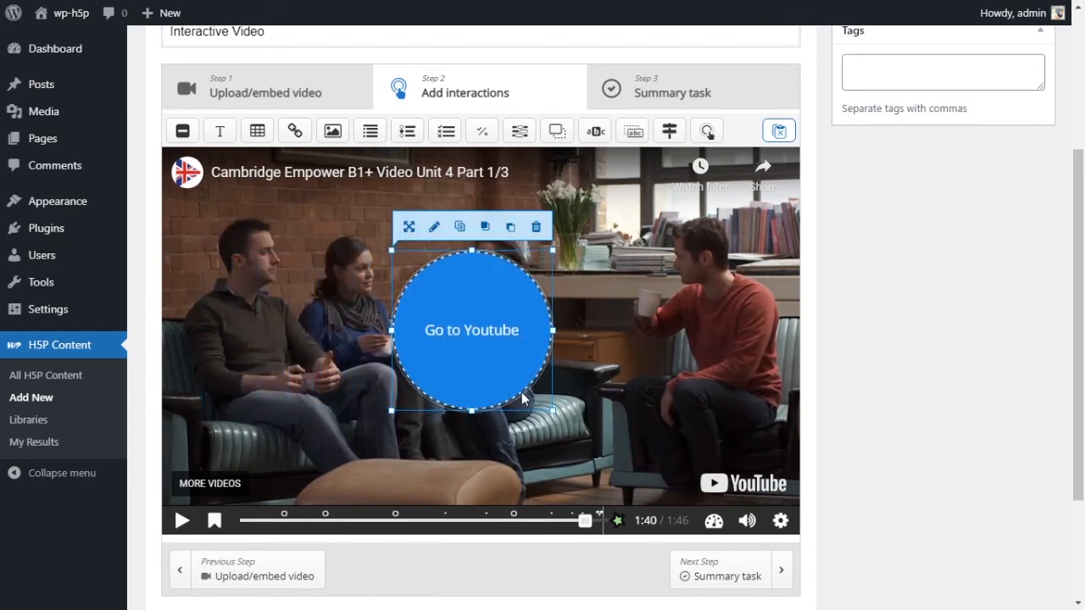
pyautogui.moveTo(552, 410)
pyautogui.mouseDown()
pyautogui.moveTo(552, 324)
pyautogui.moveTo(533, 396)
pyautogui.moveTo(544, 395)
pyautogui.mouseUp()
pyautogui.moveTo(500, 352); pyautogui.dragTo(605, 294)
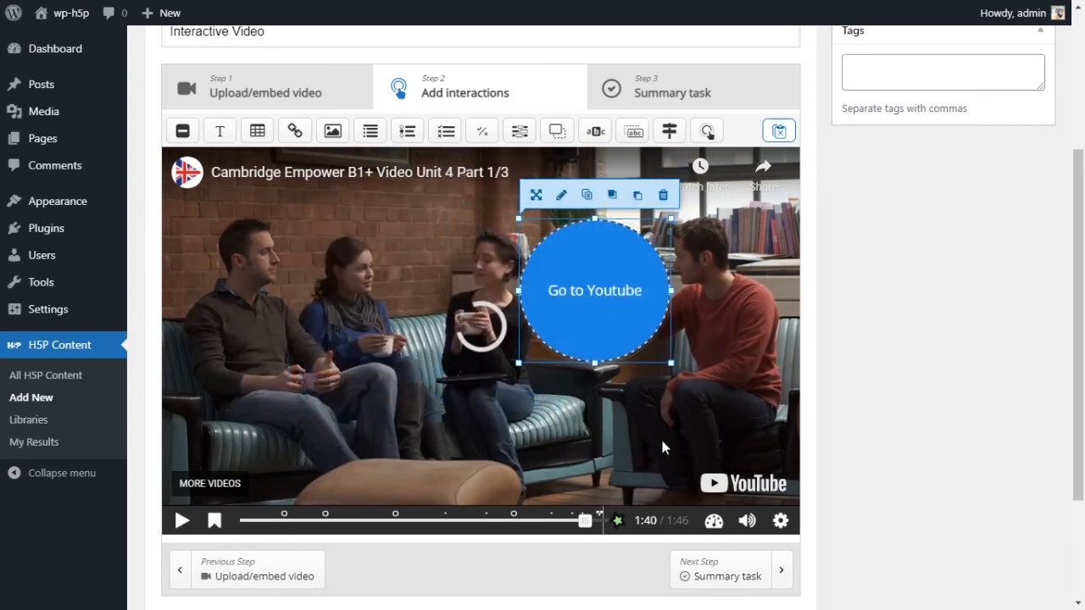
pyautogui.click(597, 438)
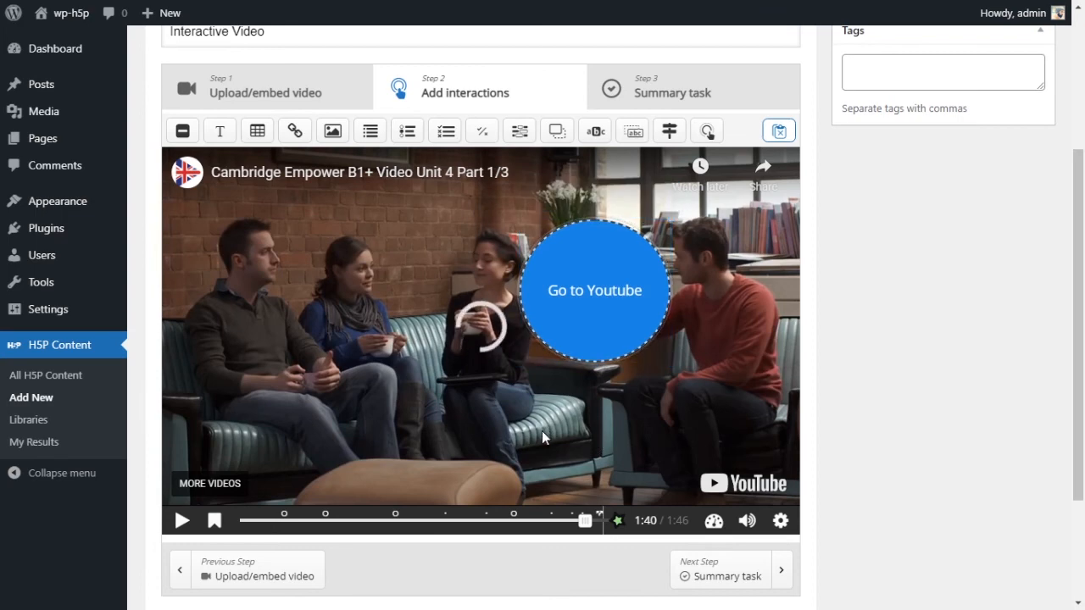
# Step: Rewind the video to its start at 0:00
pyautogui.scroll(2, 542, 431)
pyautogui.scroll(-3, 559, 466)
pyautogui.moveTo(585, 450); pyautogui.dragTo(239, 437)
pyautogui.scroll(1, 485, 390)
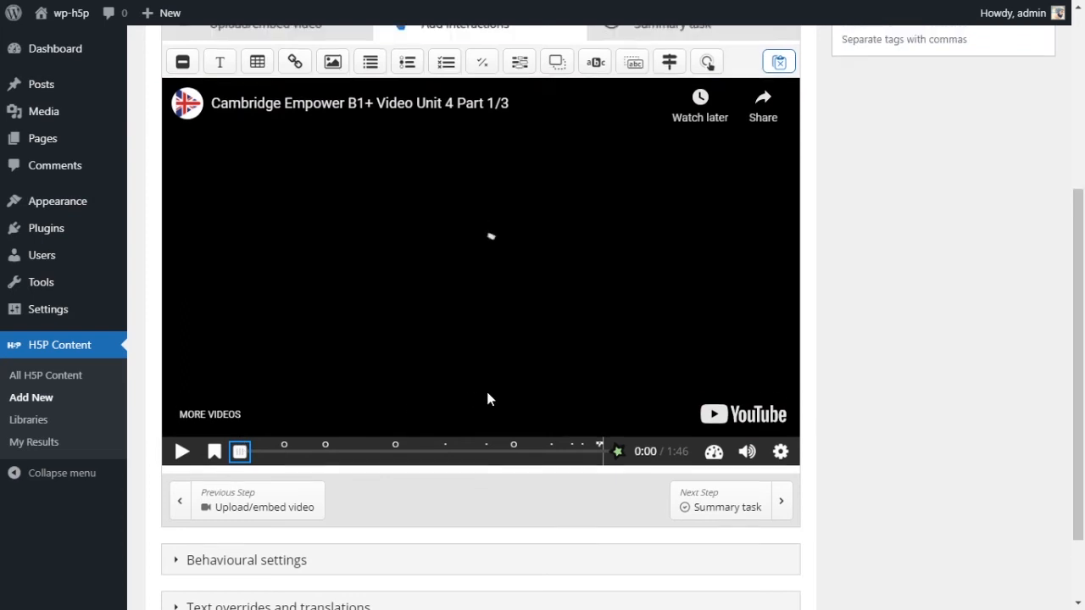
pyautogui.scroll(-2, 396, 393)
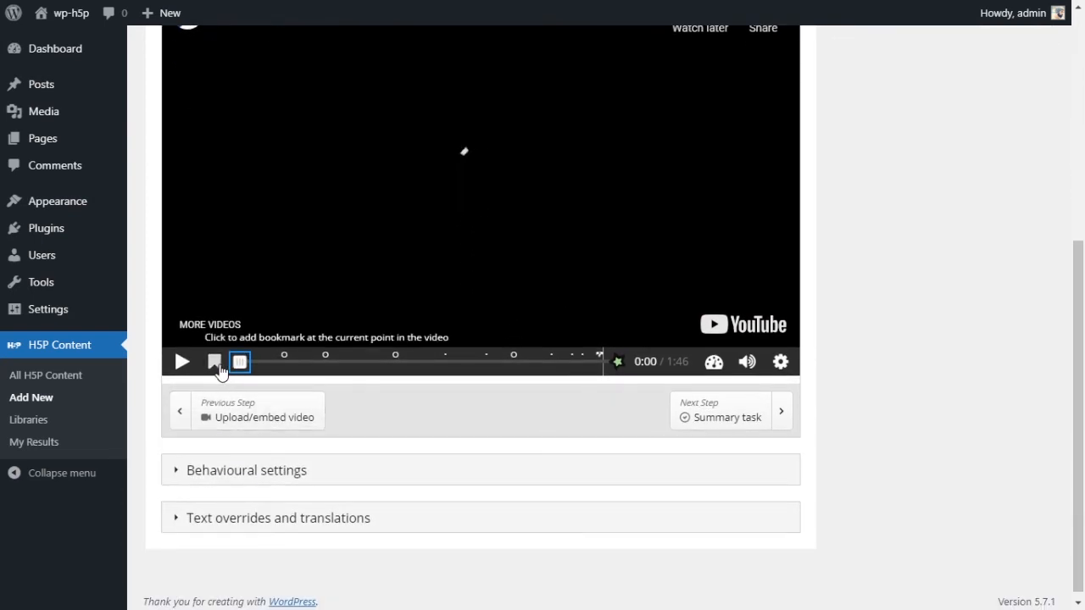
pyautogui.scroll(1, 337, 429)
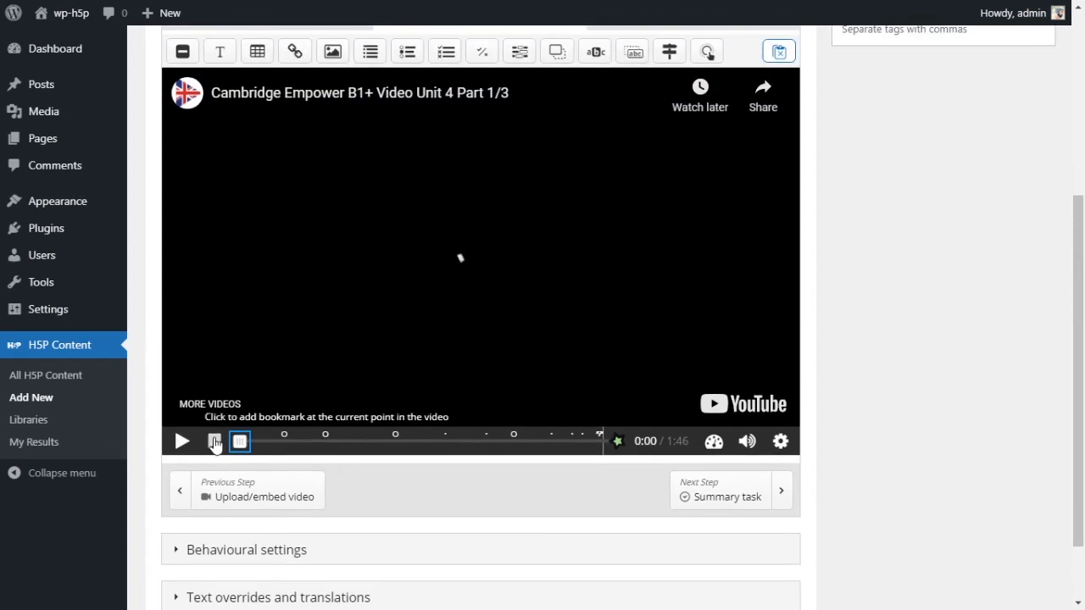
pyautogui.scroll(1, 325, 506)
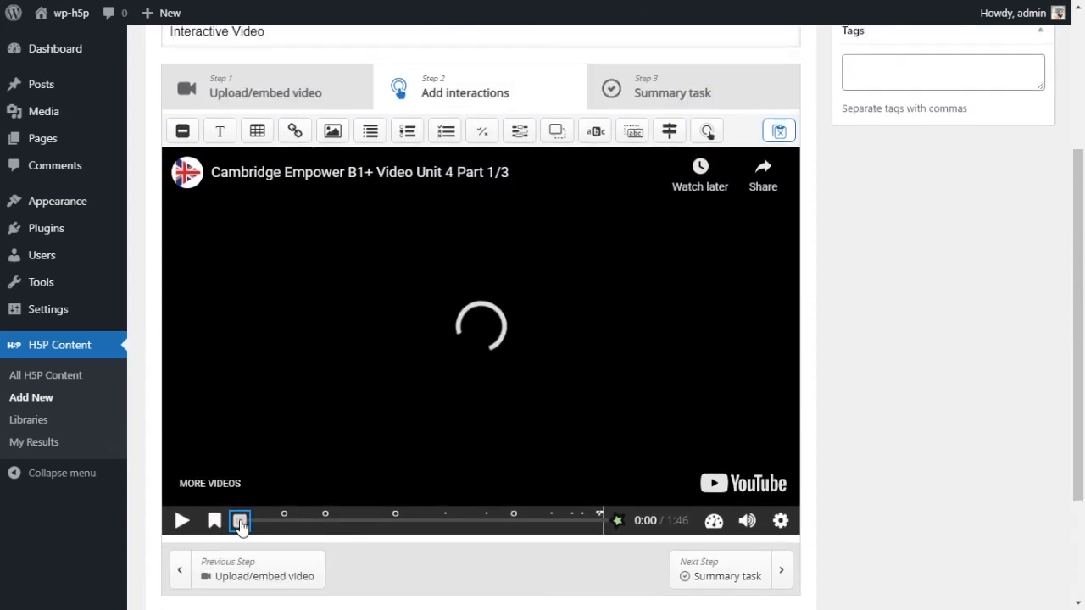
# Step: Add a bookmark at 0:17 in the video and name it "Chapter 1"
pyautogui.click(214, 521)
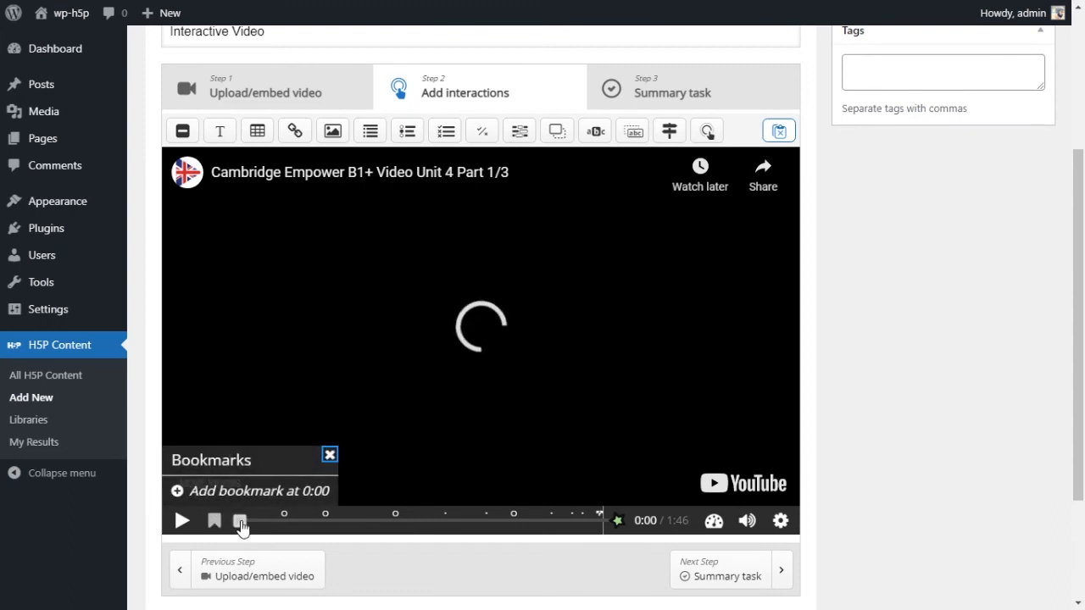
pyautogui.moveTo(240, 522); pyautogui.dragTo(289, 527)
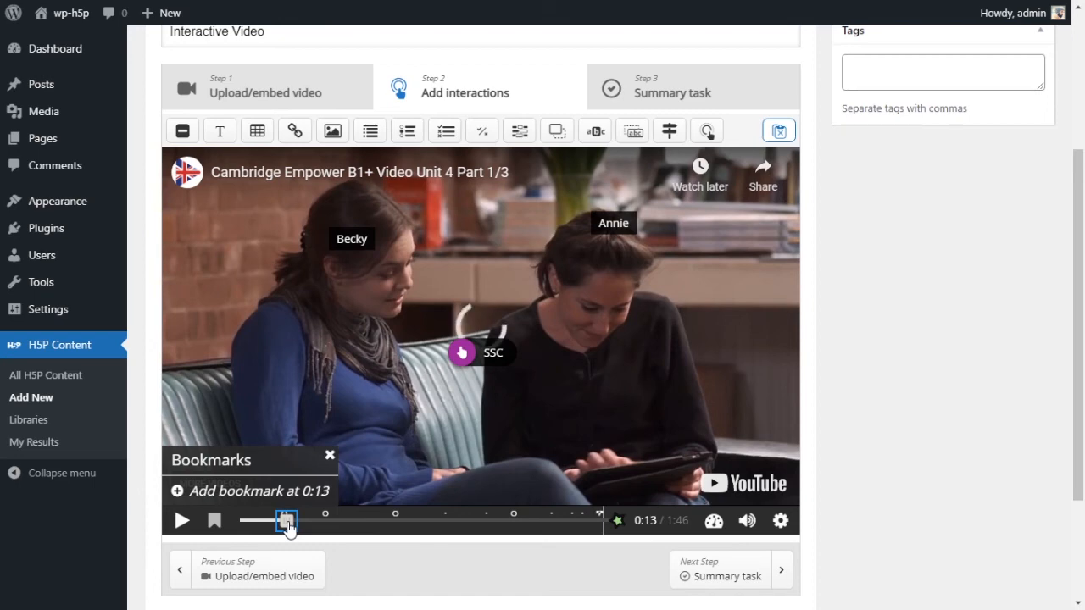
pyautogui.moveTo(289, 527); pyautogui.dragTo(298, 526)
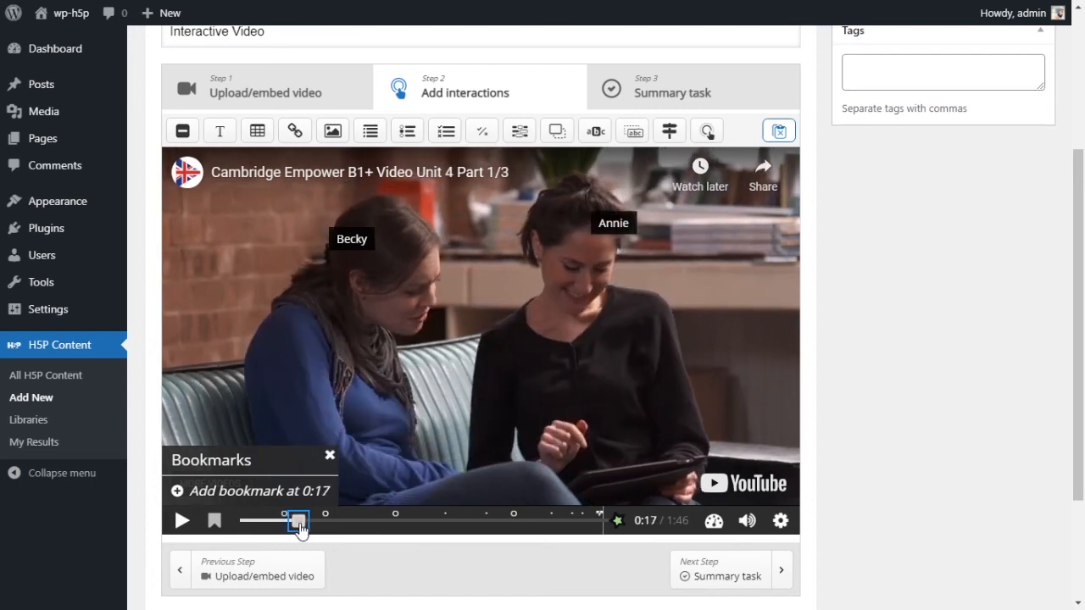
pyautogui.click(222, 493)
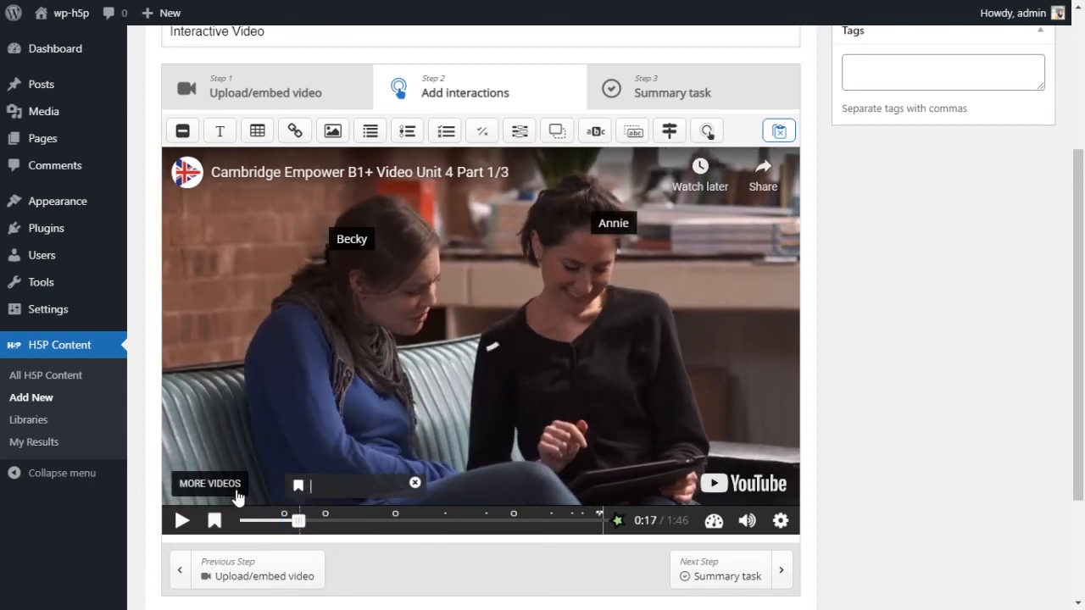
pyautogui.write('CHapter 1')
pyautogui.click(331, 486)
pyautogui.press('BackSpace')
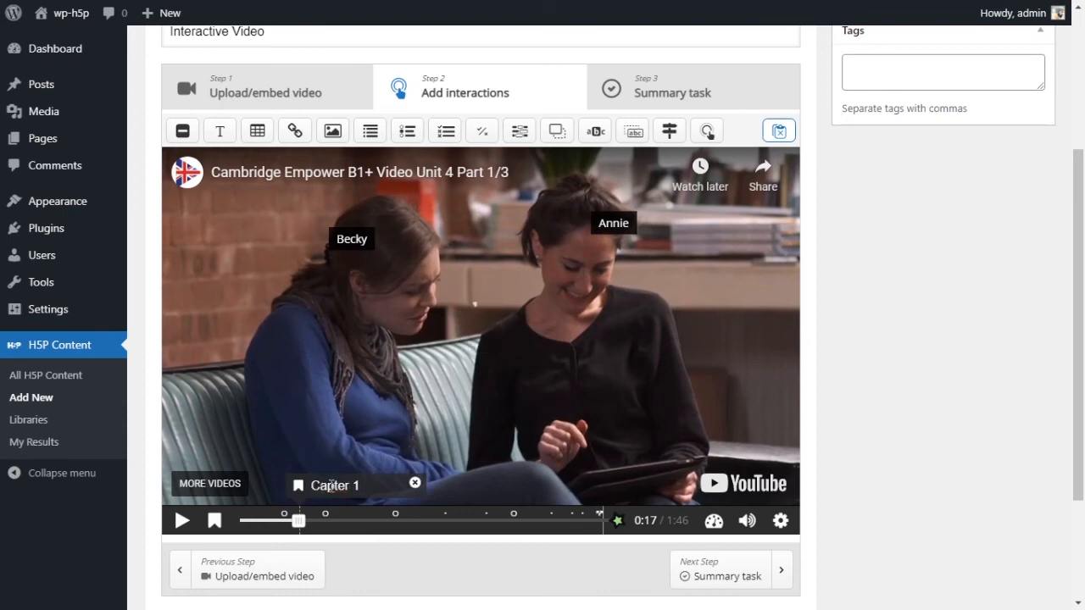
pyautogui.write('h')
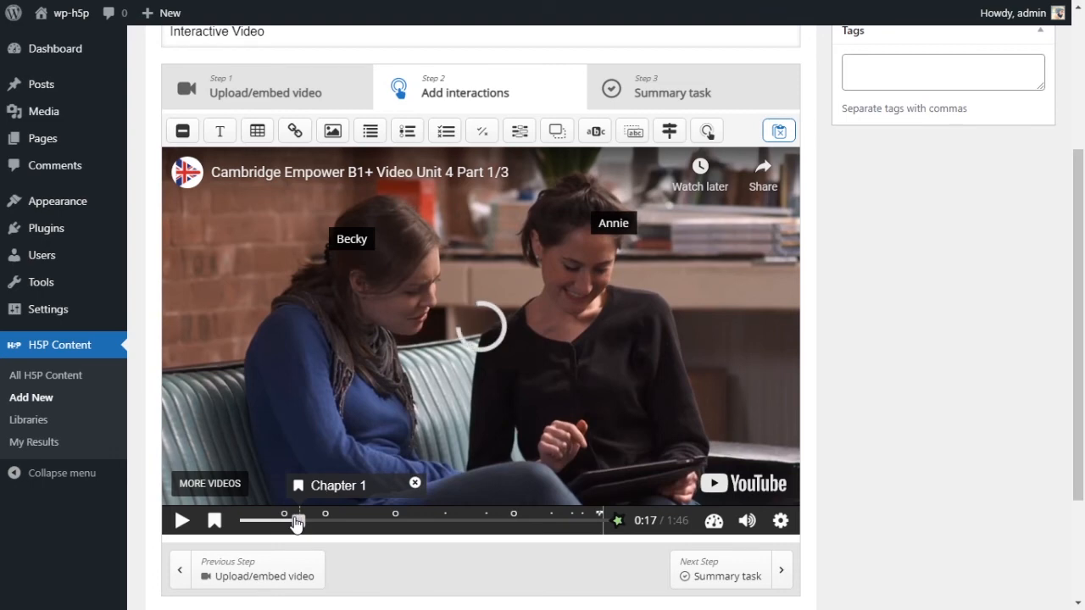
# Step: Add a bookmark at 0:35 in the video and name it "Chapter 2"
pyautogui.moveTo(297, 524); pyautogui.dragTo(358, 526)
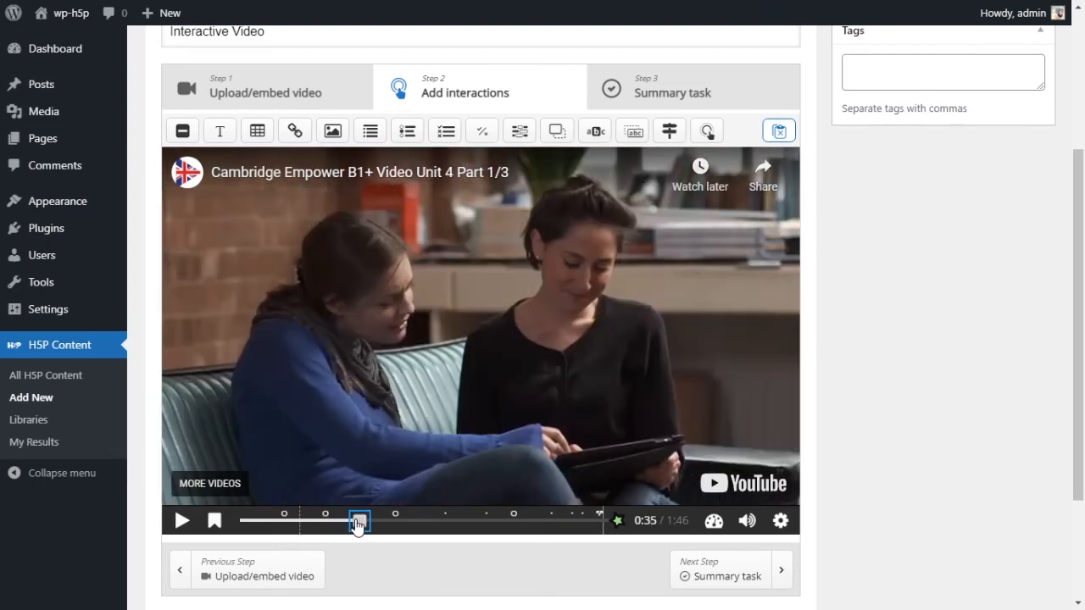
pyautogui.click(215, 523)
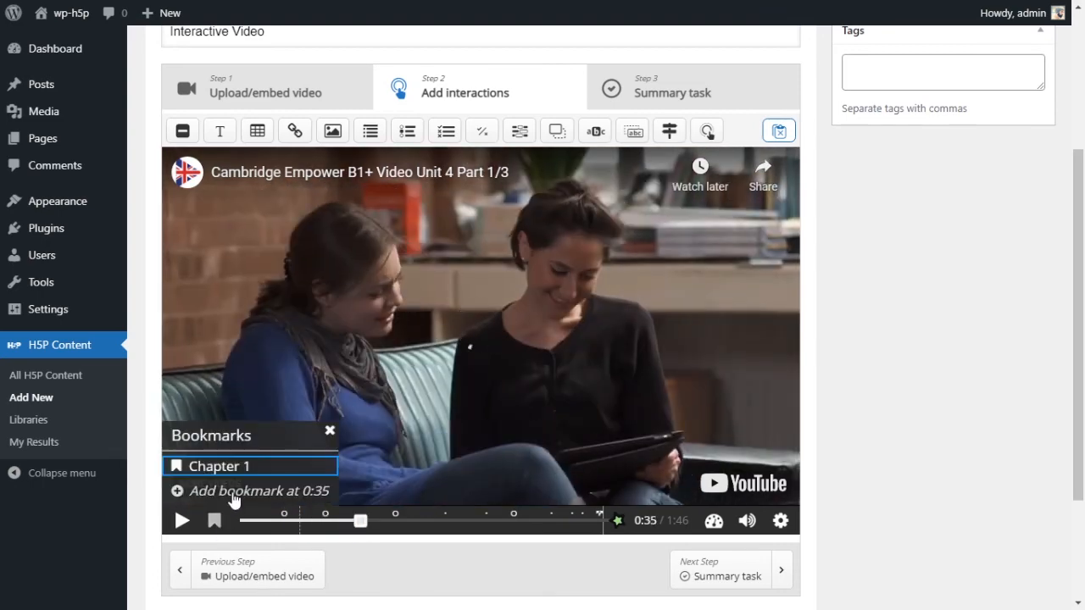
pyautogui.click(237, 492)
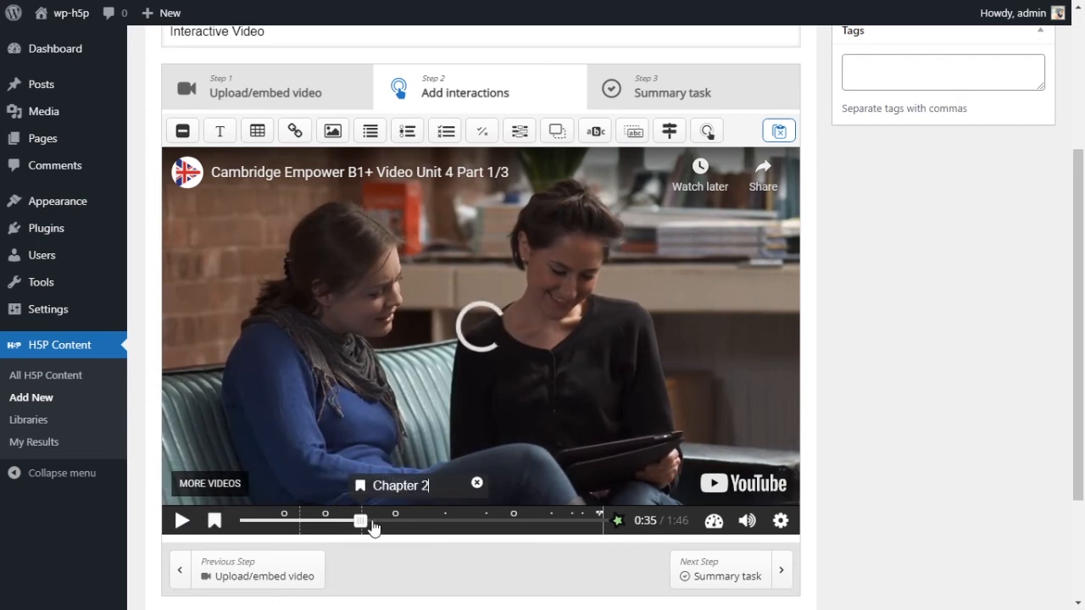
# Step: Add a bookmark at 0:55 in the video and name it "Chapter 3"
pyautogui.moveTo(361, 523); pyautogui.dragTo(424, 525)
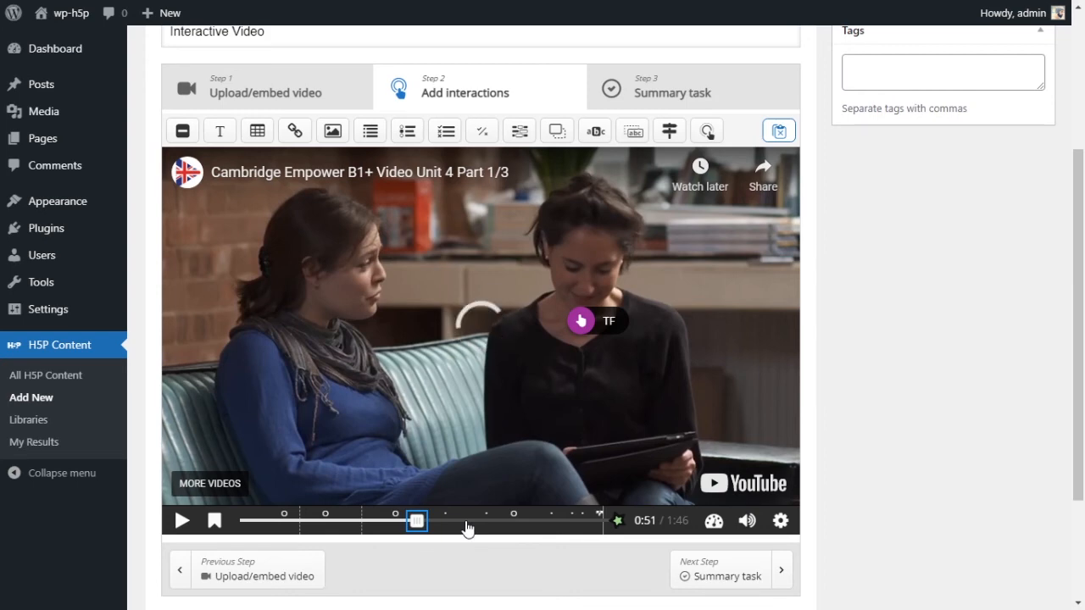
pyautogui.moveTo(417, 525); pyautogui.dragTo(430, 525)
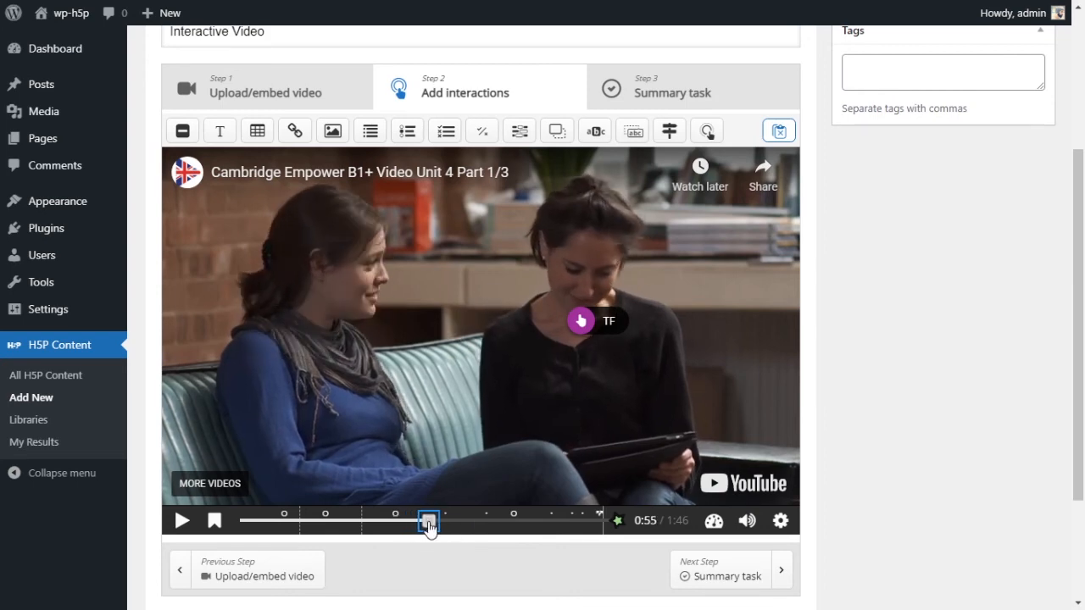
pyautogui.click(214, 521)
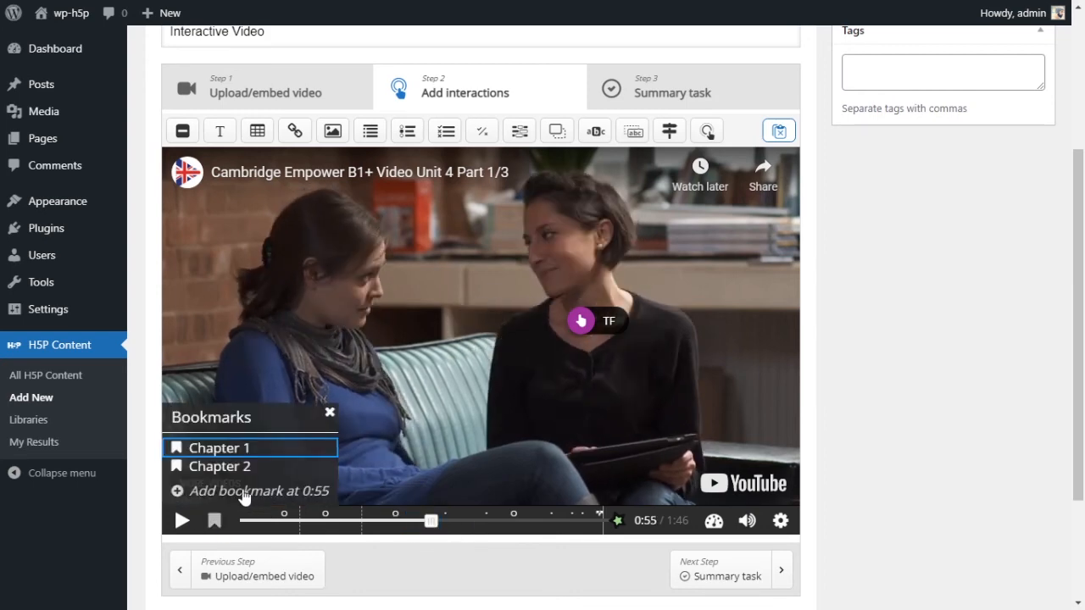
pyautogui.click(245, 492)
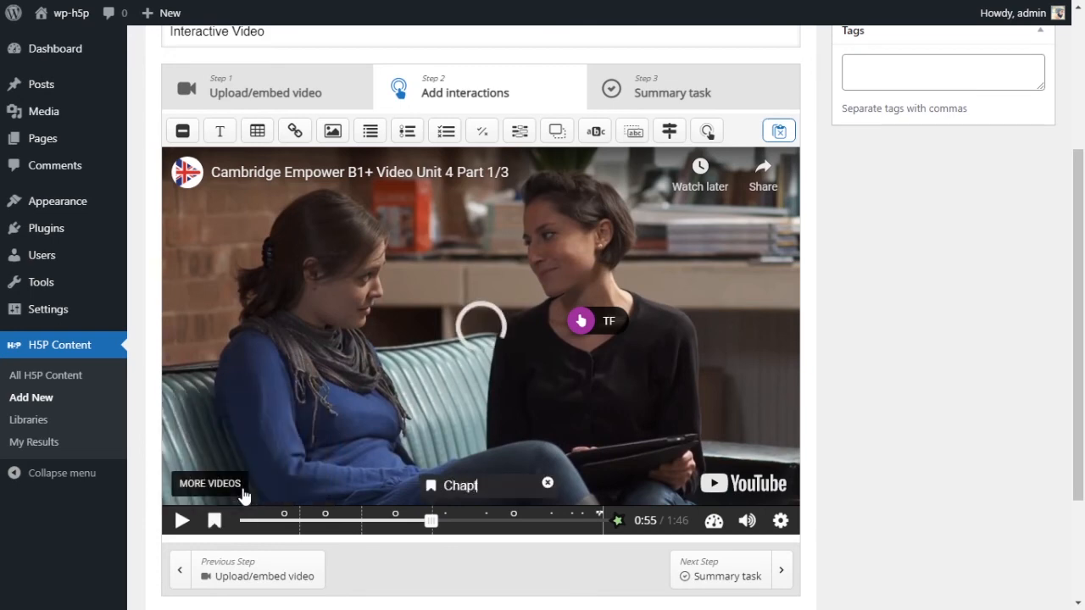
# Step: Add a bookmark at 1:14 in the video and name it "Chapter 4"
pyautogui.moveTo(430, 521); pyautogui.dragTo(499, 526)
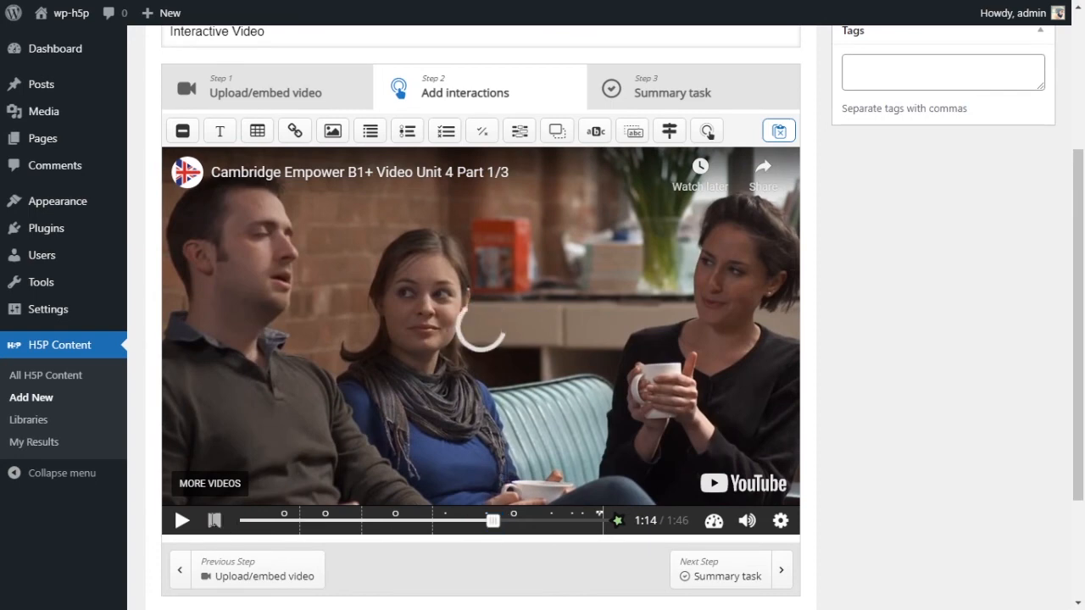
pyautogui.click(215, 520)
pyautogui.click(269, 500)
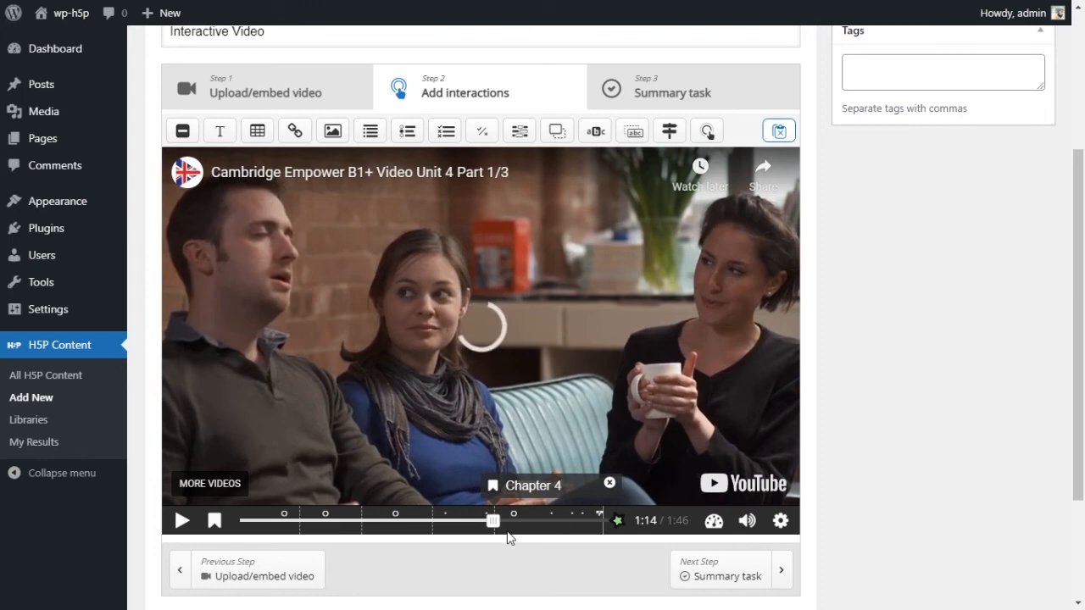
# Step: Add a bookmark at 1:34 named "Chapter 5" and return the video to its start at 0:00
pyautogui.moveTo(498, 525); pyautogui.dragTo(566, 529)
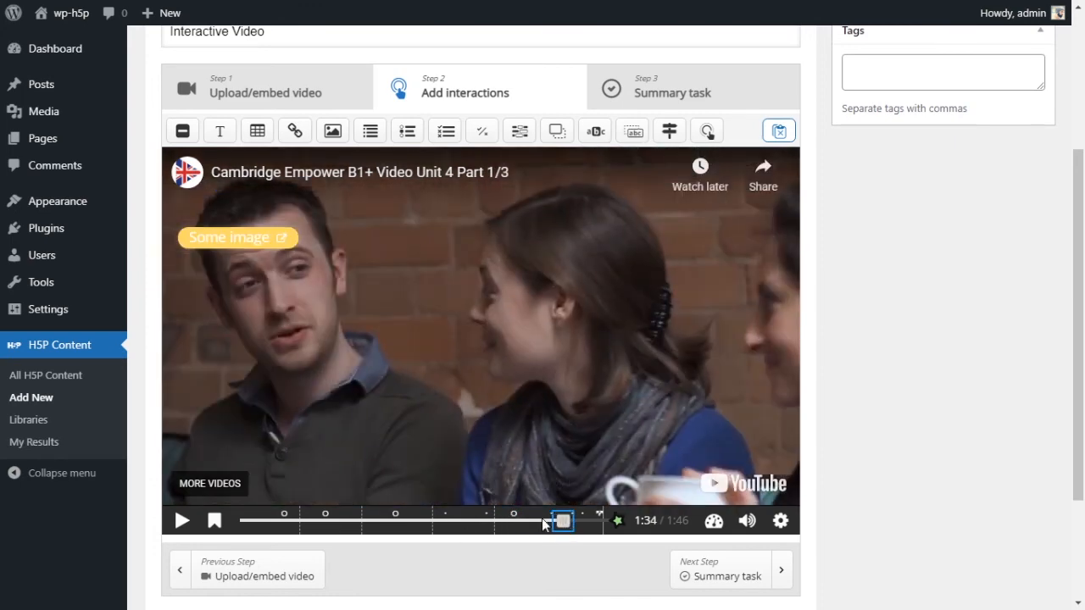
pyautogui.click(217, 521)
pyautogui.click(270, 500)
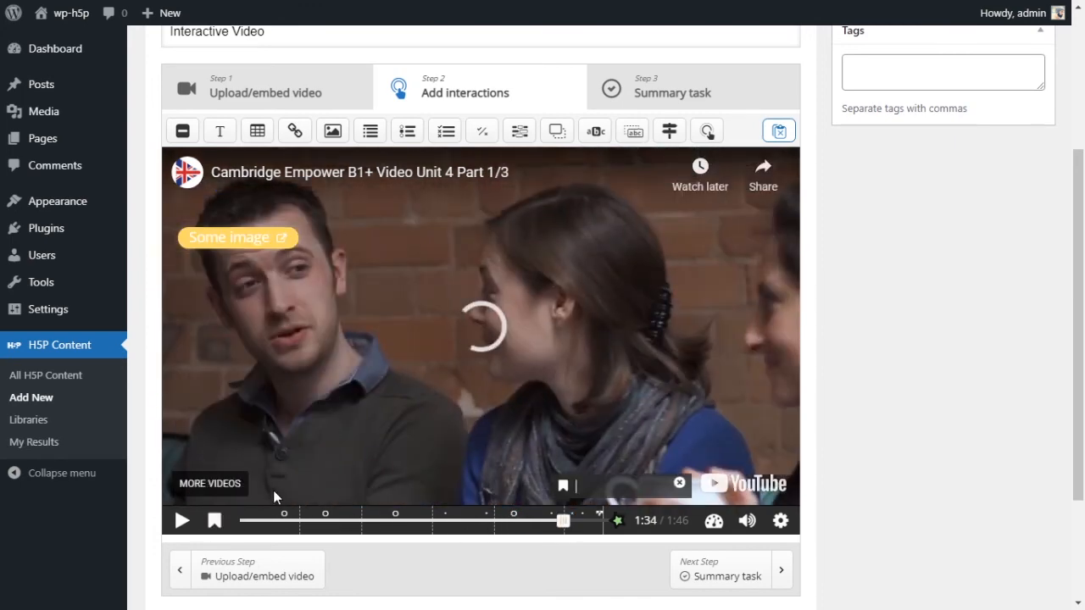
pyautogui.write('Chapter')
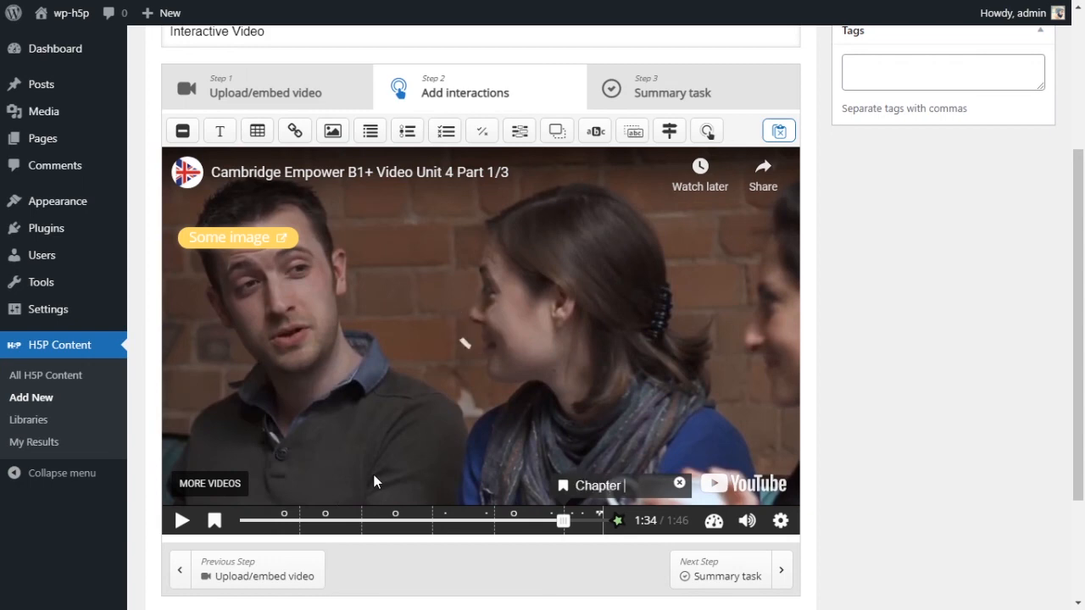
pyautogui.write(' 5')
pyautogui.moveTo(563, 522); pyautogui.dragTo(244, 523)
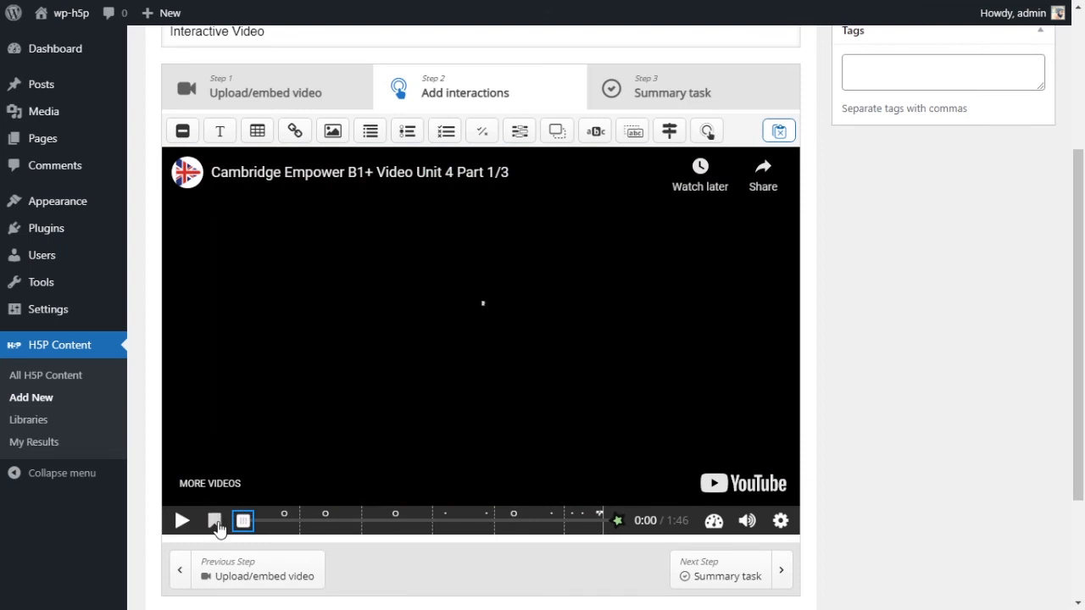
# Step: Expand the behavioural settings and text overrides, and examine the option to start with the bookmarks menu open
pyautogui.scroll(-3, 619, 480)
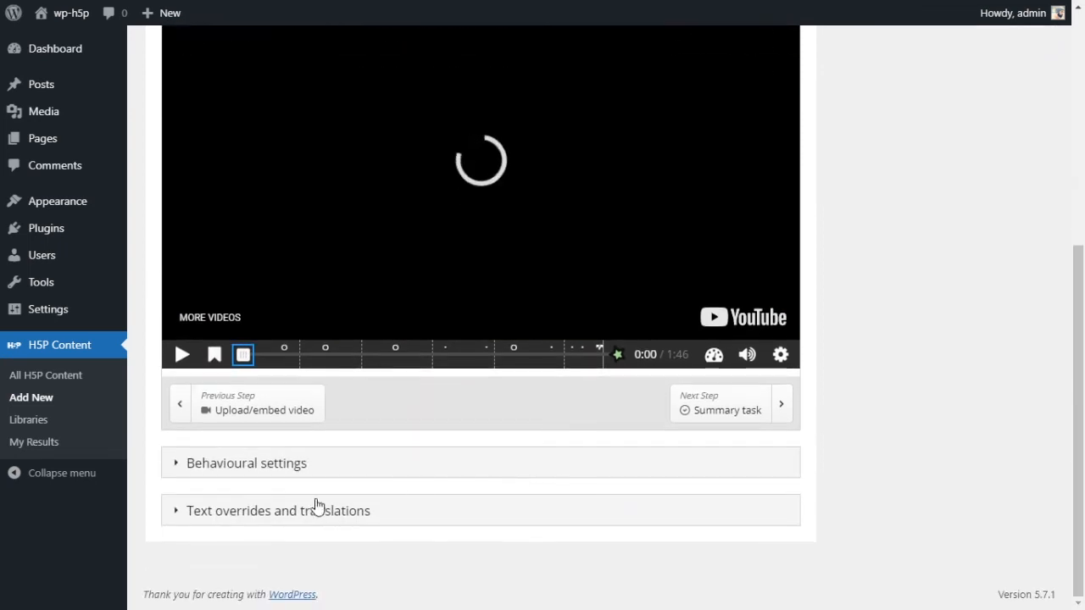
pyautogui.click(216, 472)
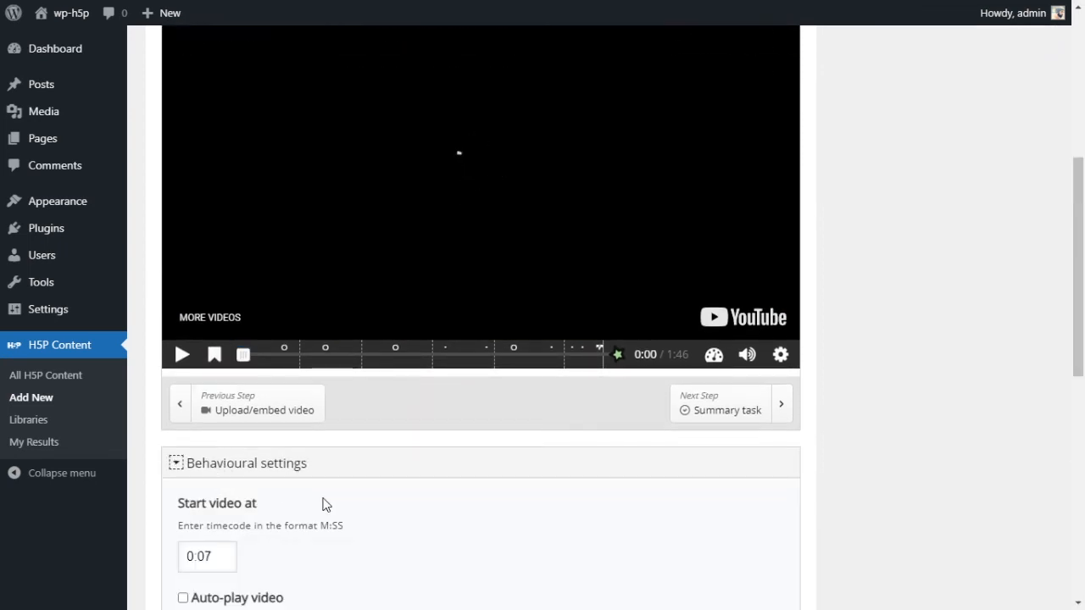
pyautogui.scroll(-7, 392, 496)
pyautogui.click(219, 519)
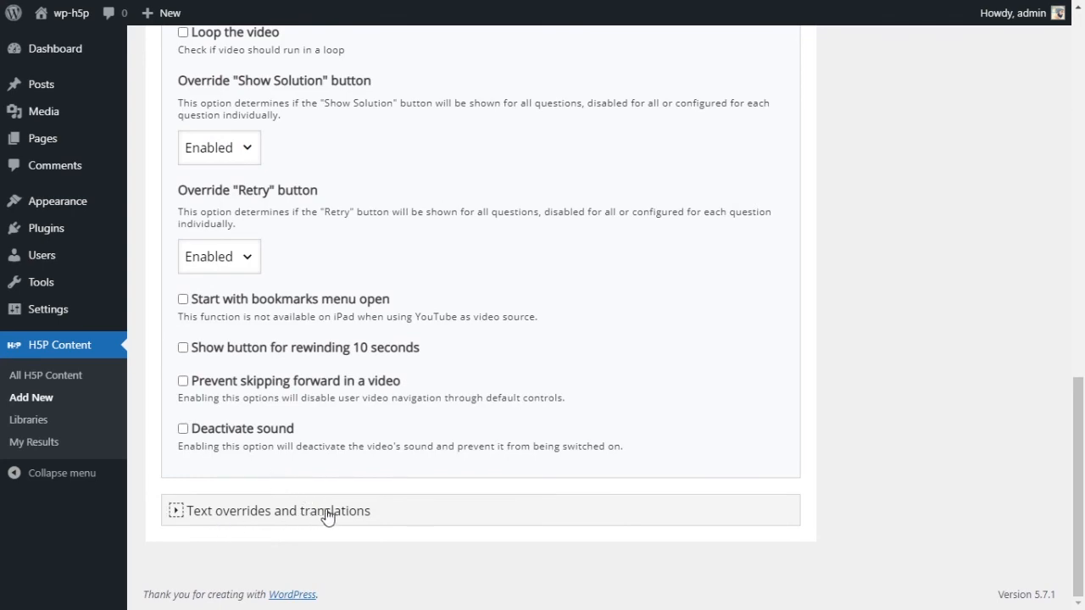
pyautogui.scroll(-5, 339, 513)
pyautogui.scroll(12, 355, 512)
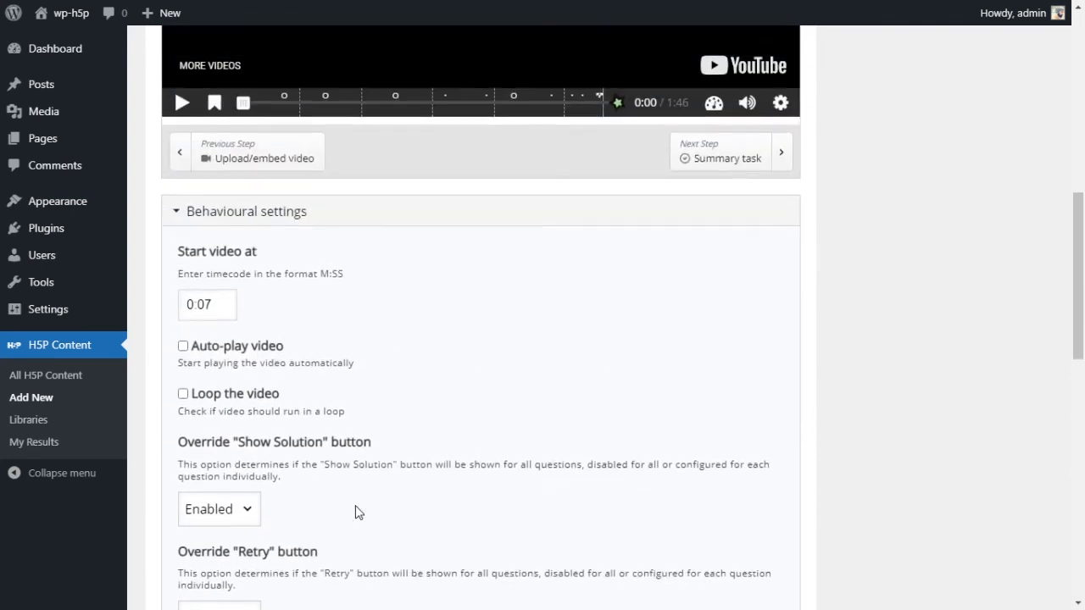
pyautogui.scroll(-4, 339, 479)
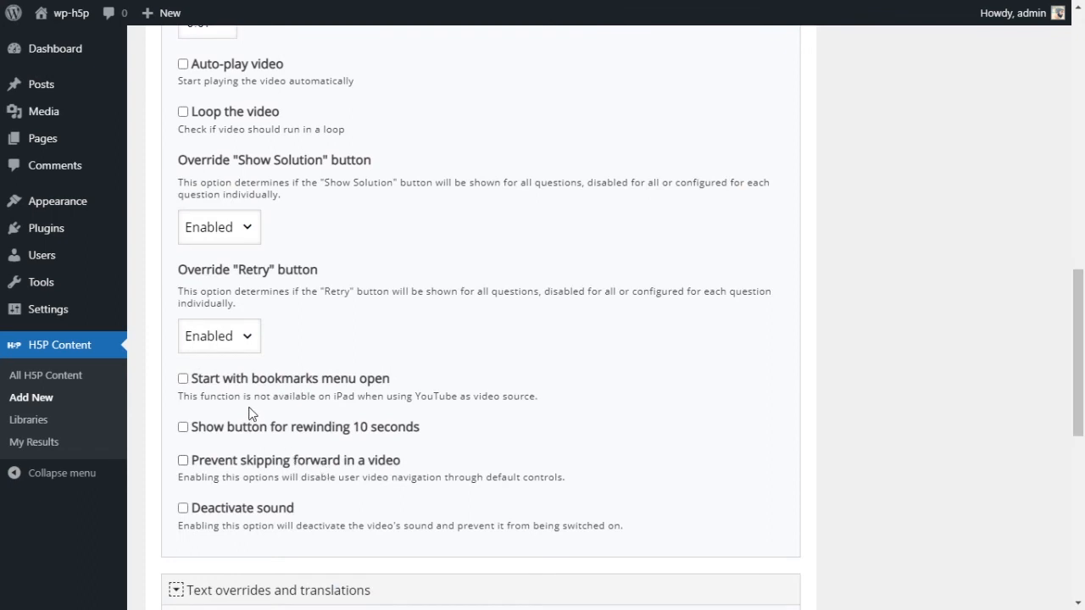
pyautogui.moveTo(410, 382); pyautogui.dragTo(224, 378)
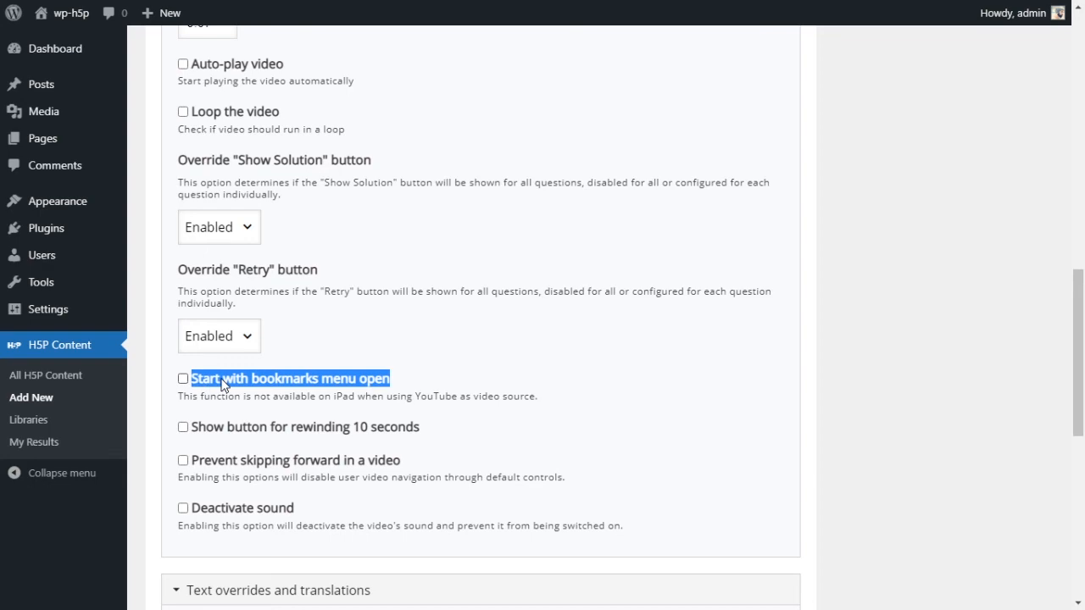
pyautogui.scroll(11, 575, 451)
pyautogui.scroll(-5, 572, 440)
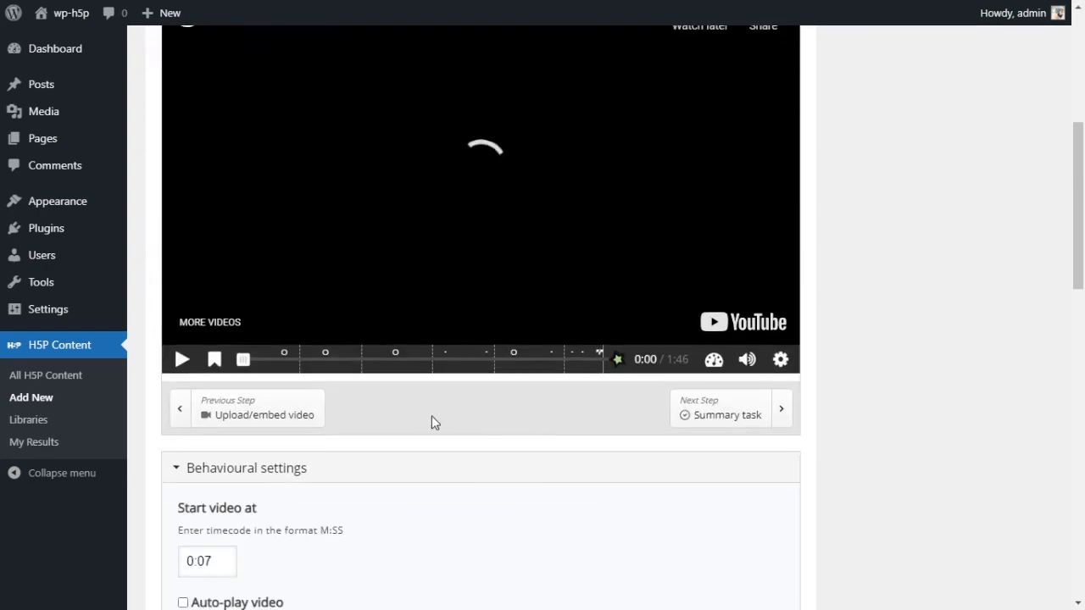
# Step: Check the chapters in the video's bookmark list and close the list, keeping the video at 0:00
pyautogui.click(215, 360)
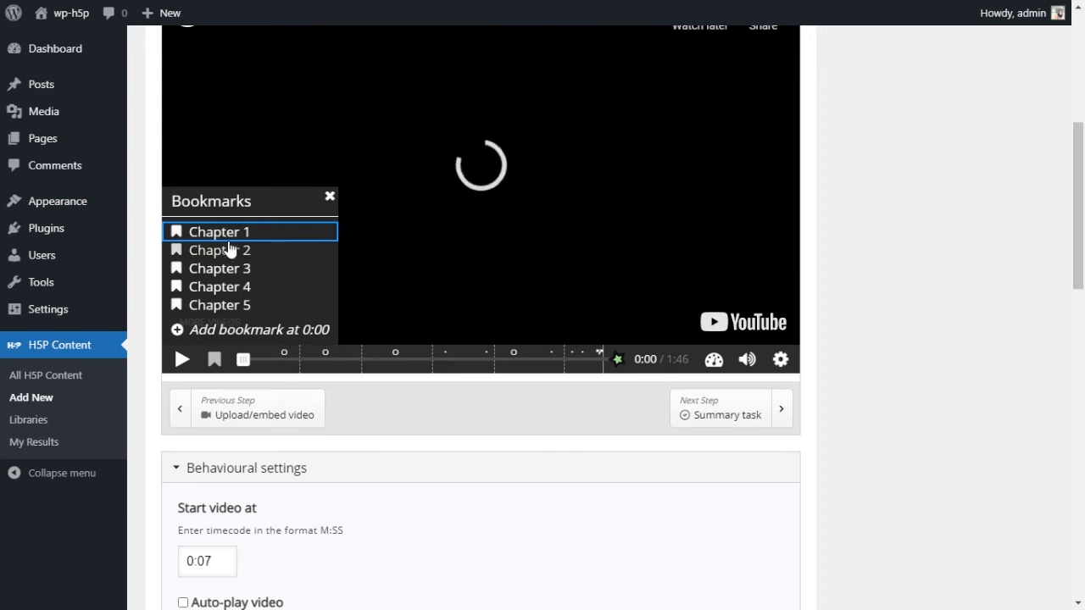
pyautogui.scroll(3, 984, 460)
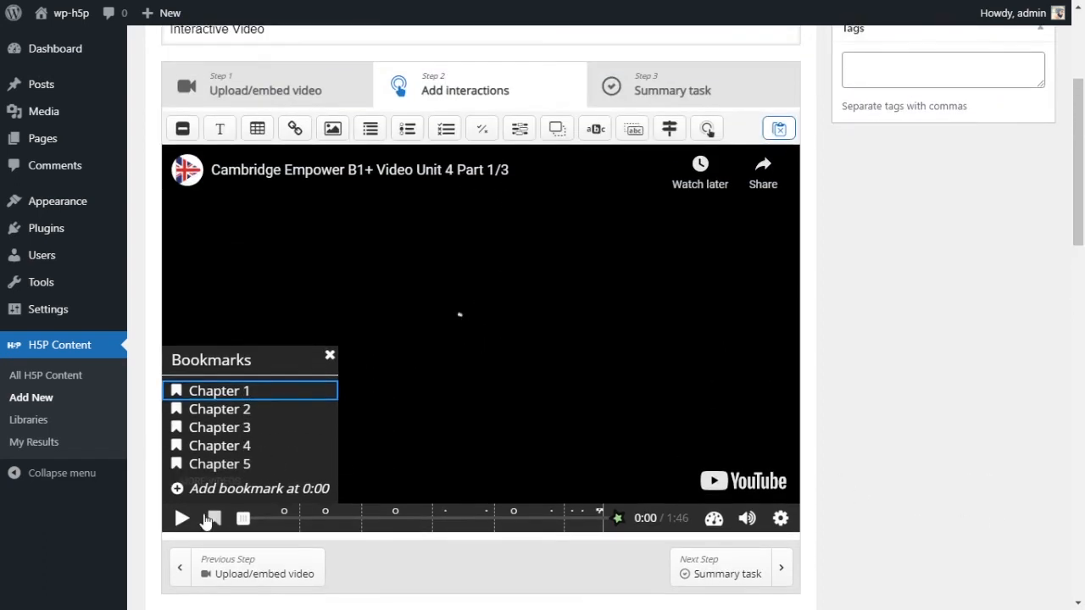
pyautogui.click(208, 520)
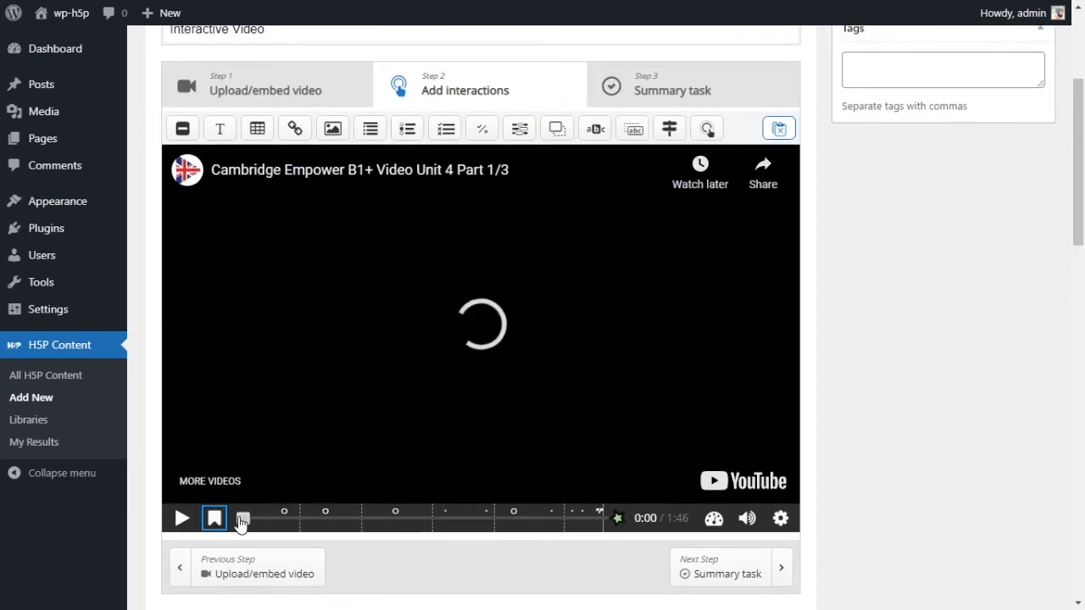
pyautogui.moveTo(241, 520)
pyautogui.mouseDown()
pyautogui.moveTo(329, 522)
pyautogui.moveTo(240, 521)
pyautogui.mouseUp()
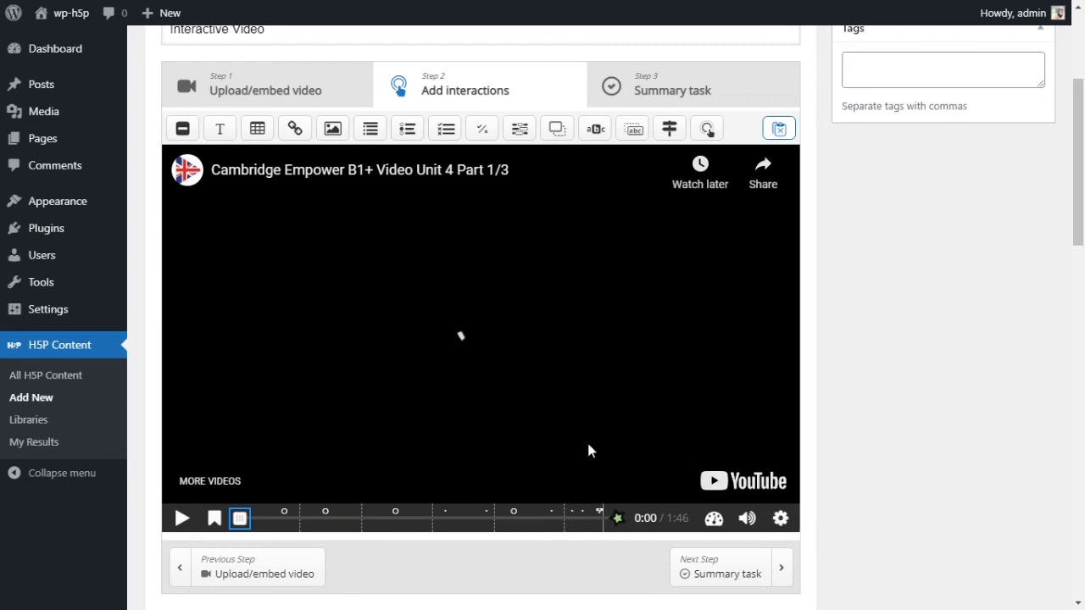
# Step: Go to the summary task, look through its settings, and set its title to "Summary"
pyautogui.click(666, 88)
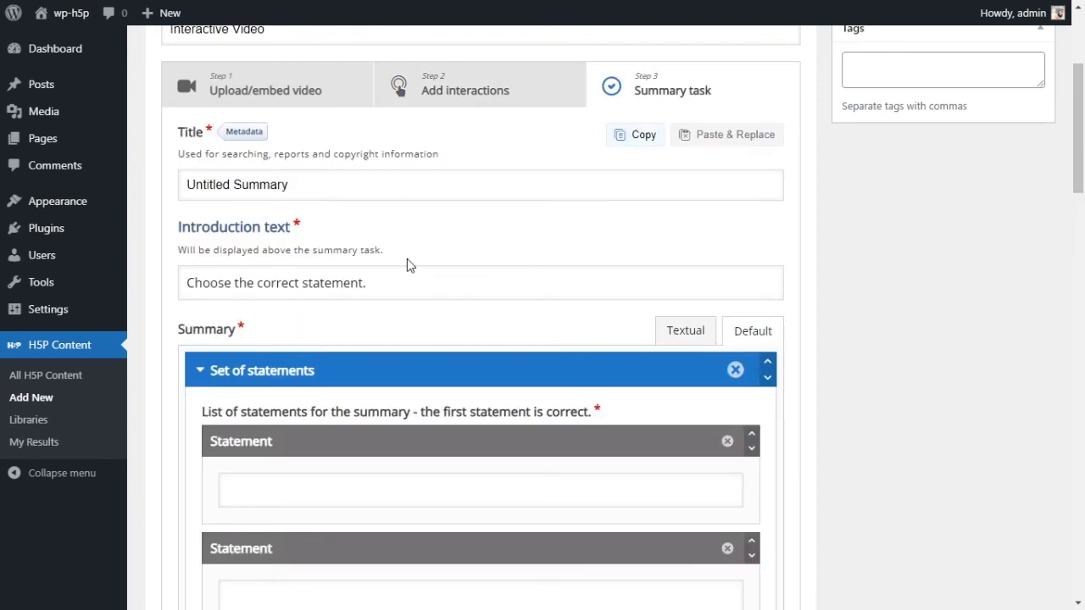
pyautogui.scroll(-2, 407, 264)
pyautogui.scroll(-13, 407, 282)
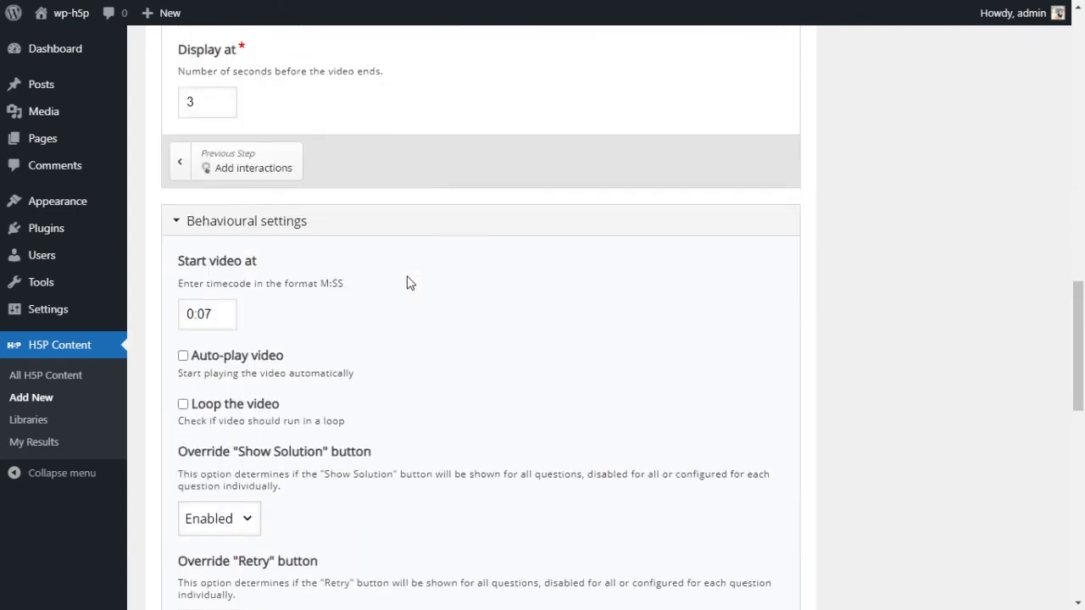
pyautogui.scroll(-2, 407, 283)
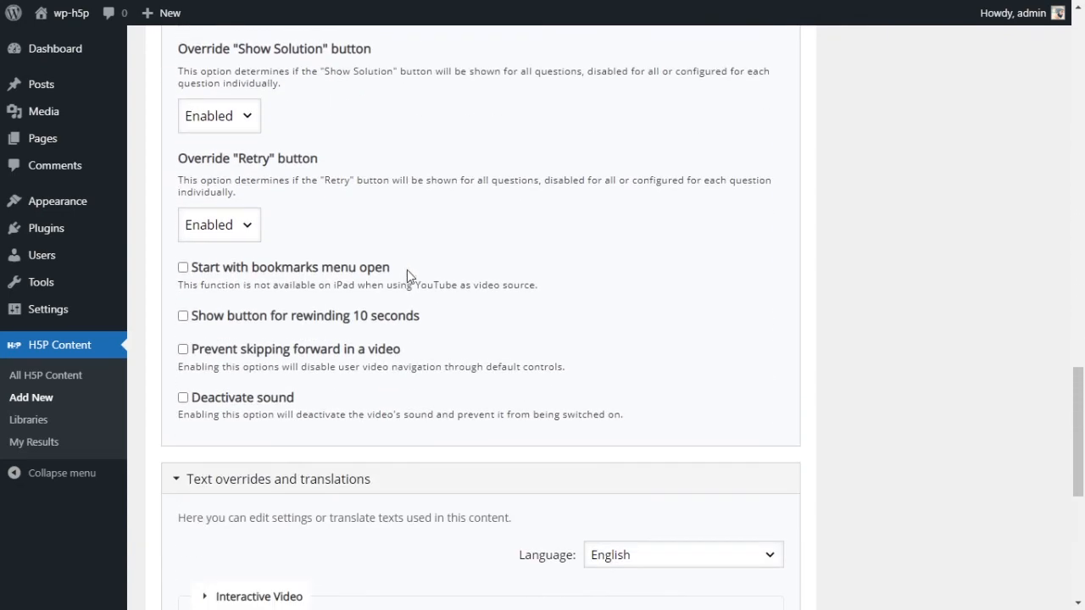
pyautogui.scroll(6, 463, 327)
pyautogui.scroll(5, 463, 327)
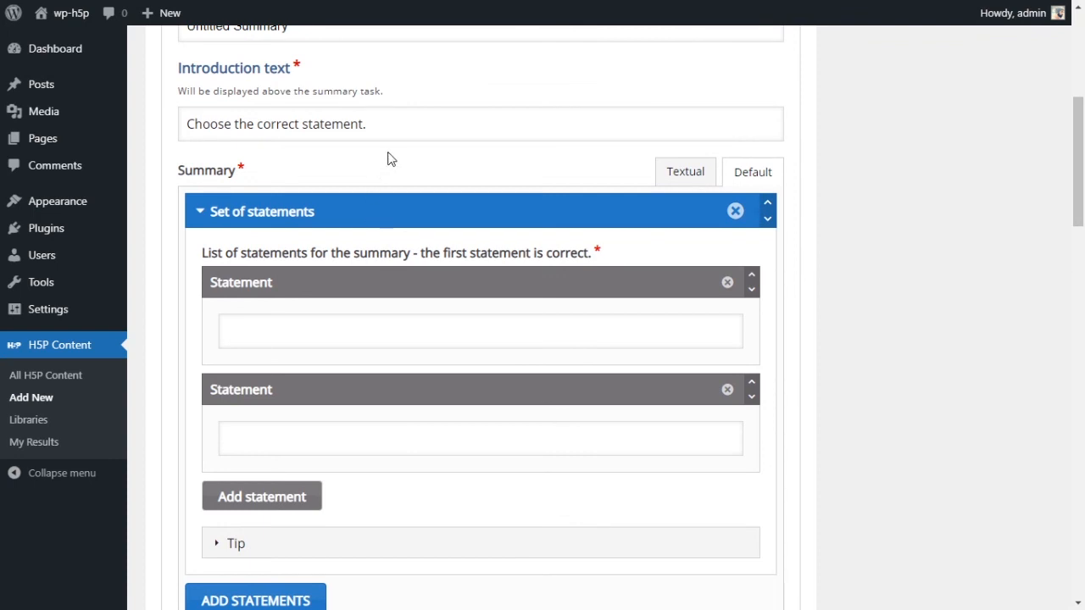
pyautogui.scroll(1, 390, 166)
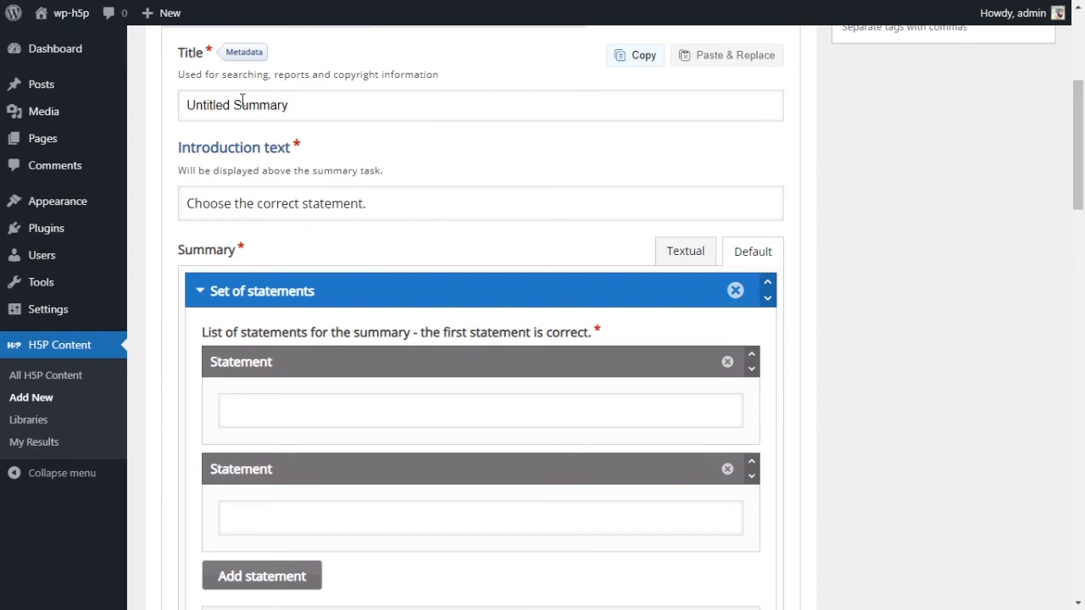
pyautogui.moveTo(231, 102); pyautogui.dragTo(144, 115)
pyautogui.press('BackSpace')
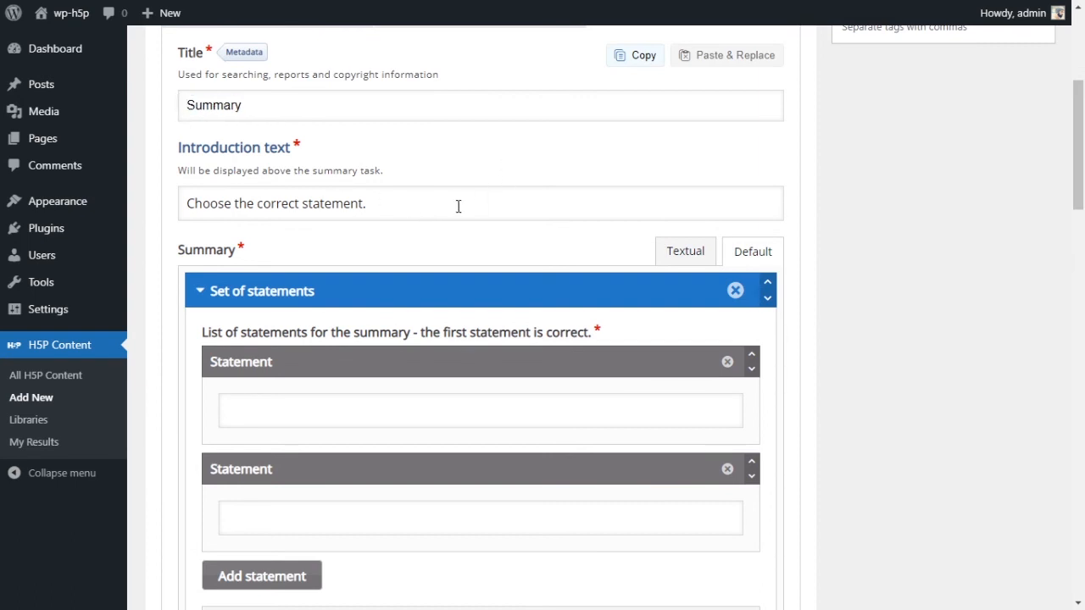
# Step: Replace the summary task's introduction text with "This is the end activity"
pyautogui.click(421, 207)
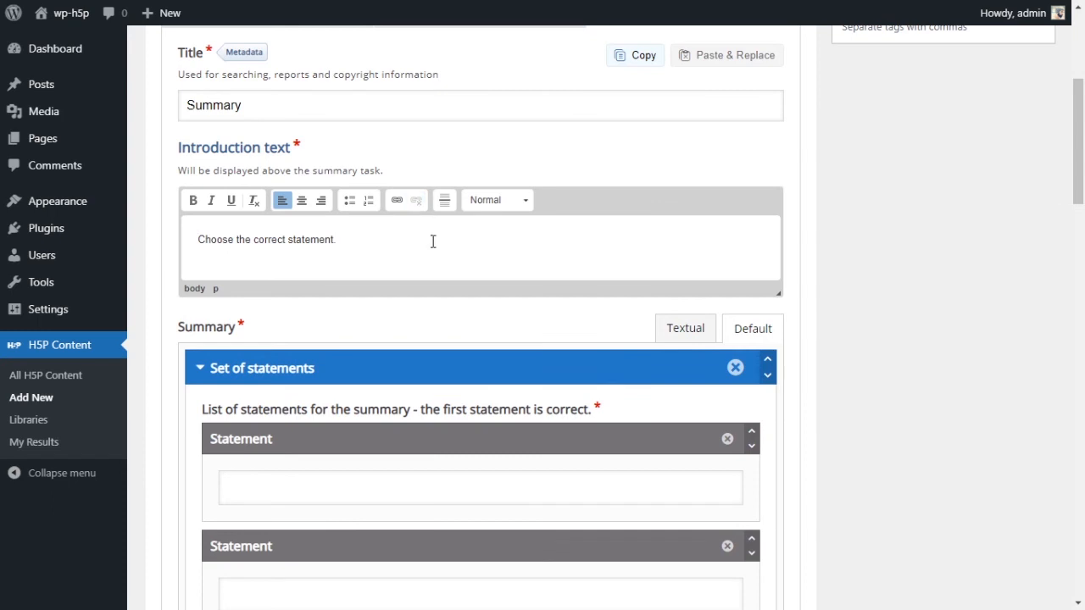
pyautogui.moveTo(339, 241); pyautogui.dragTo(193, 240)
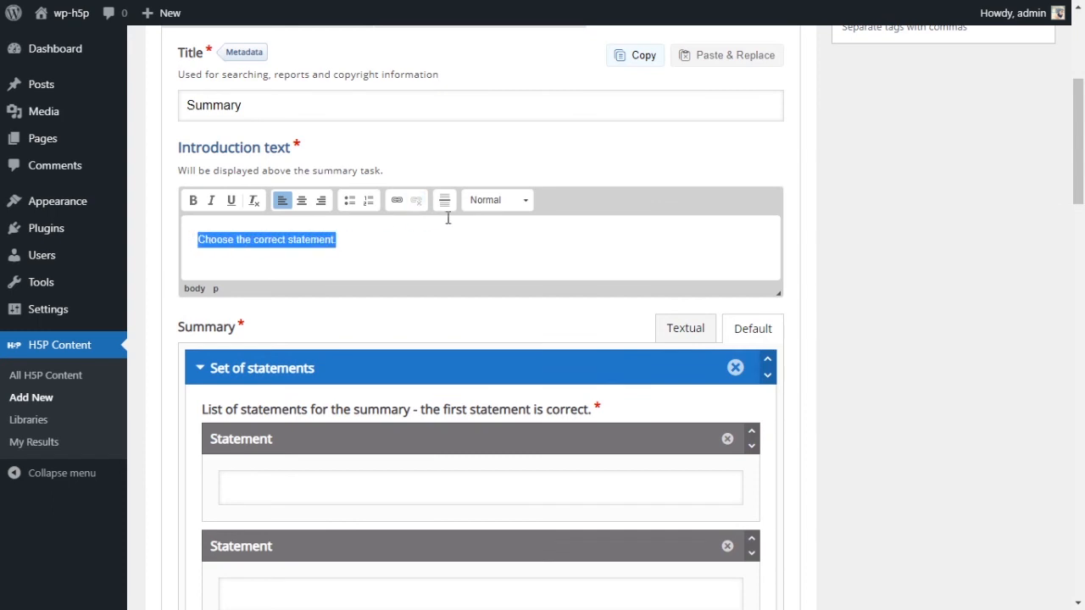
pyautogui.scroll(2, 632, 269)
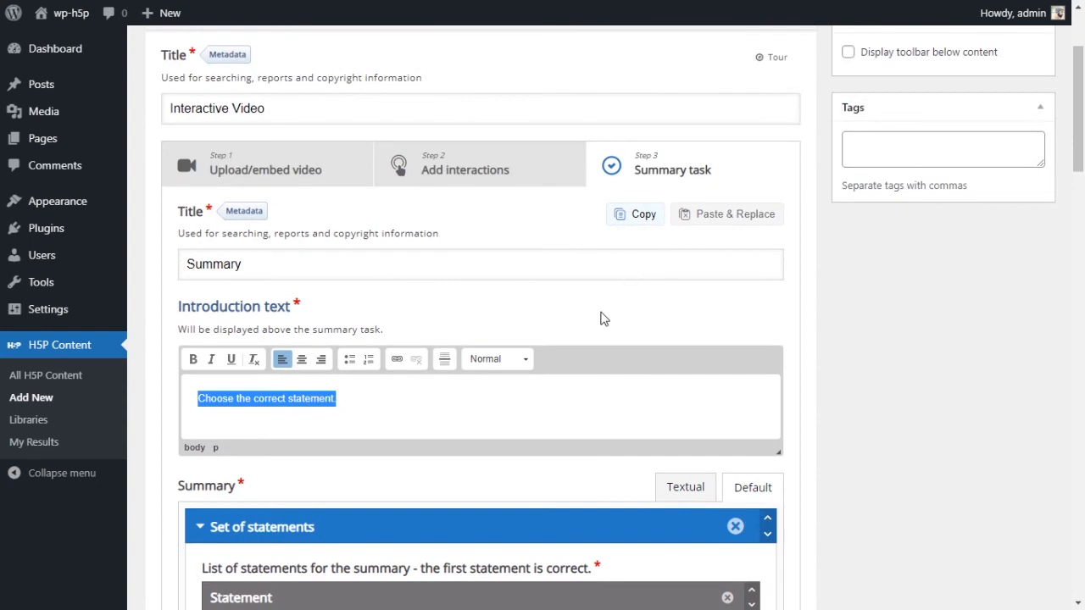
pyautogui.scroll(-1, 581, 307)
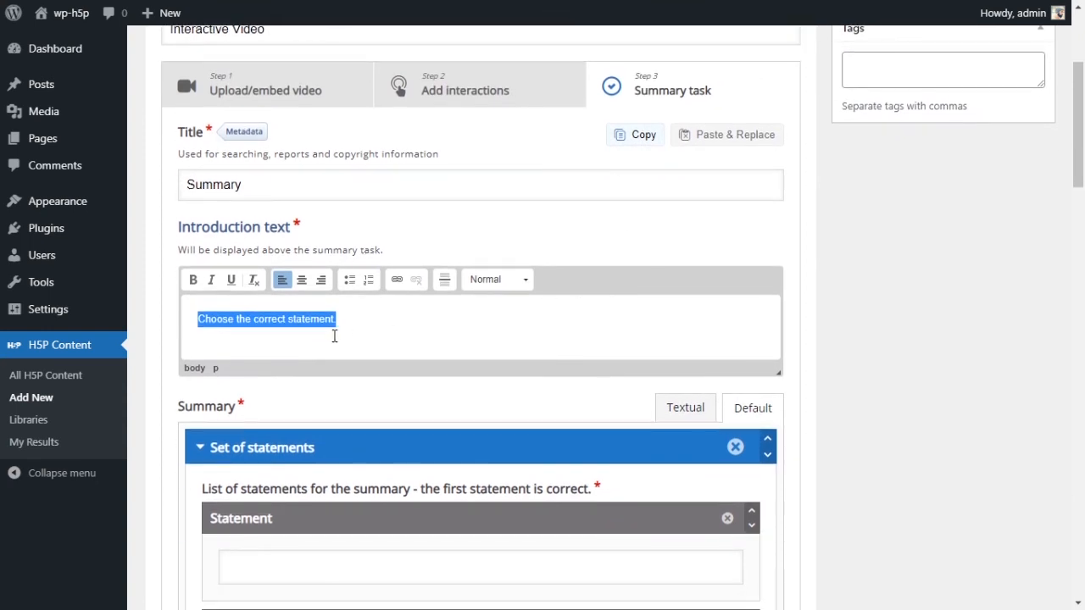
pyautogui.moveTo(334, 336); pyautogui.dragTo(193, 327)
pyautogui.write('T')
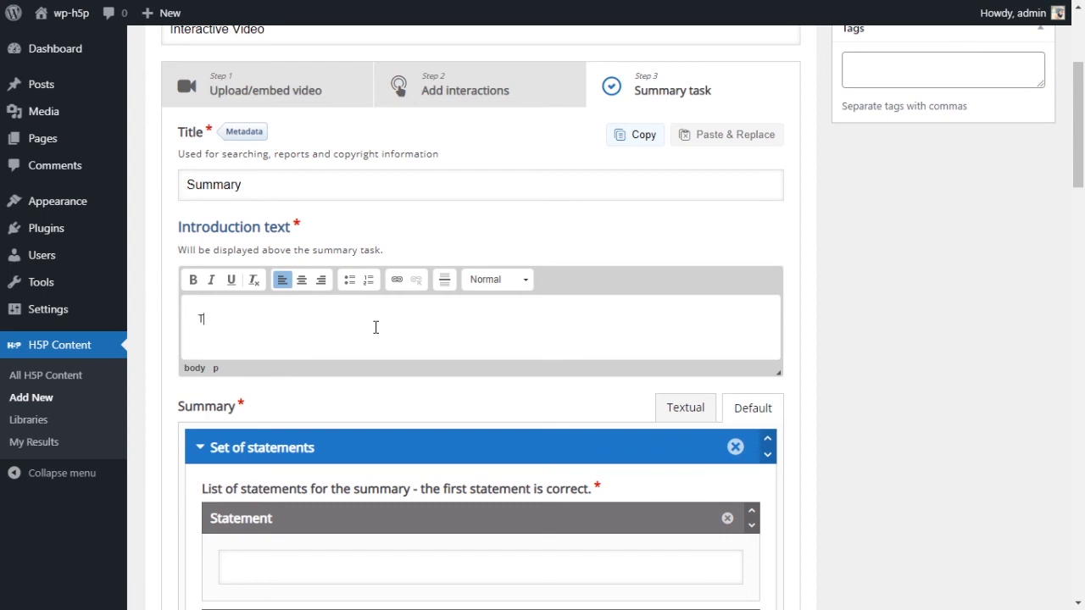
pyautogui.write('his is the end activity')
# Step: Replace the summary task's introduction text with "How many"
pyautogui.scroll(-3, 375, 279)
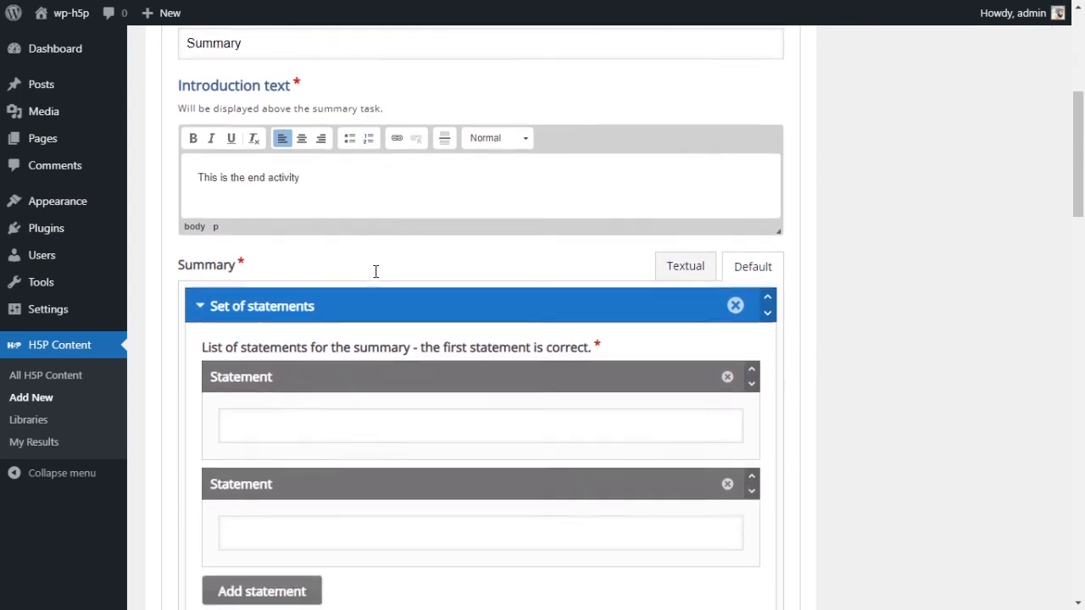
pyautogui.click(360, 329)
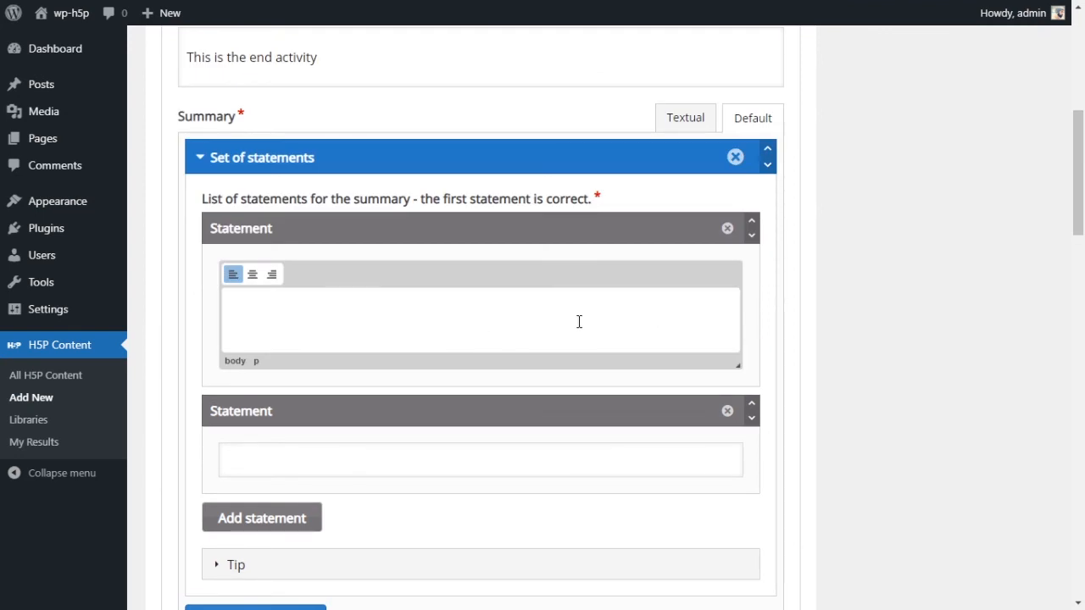
pyautogui.scroll(2, 579, 322)
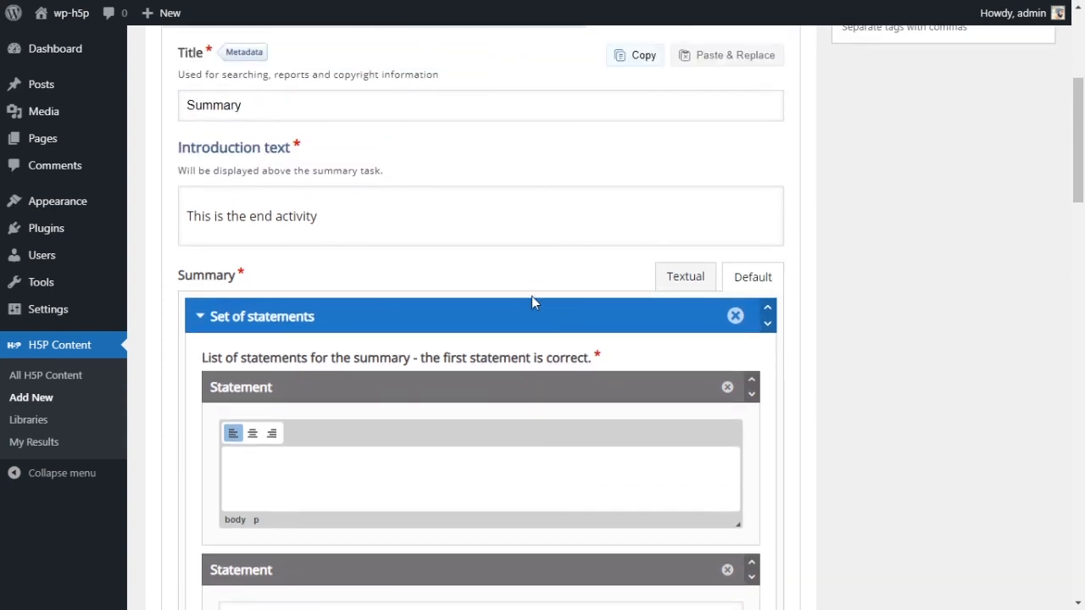
pyautogui.tripleClick(409, 223)
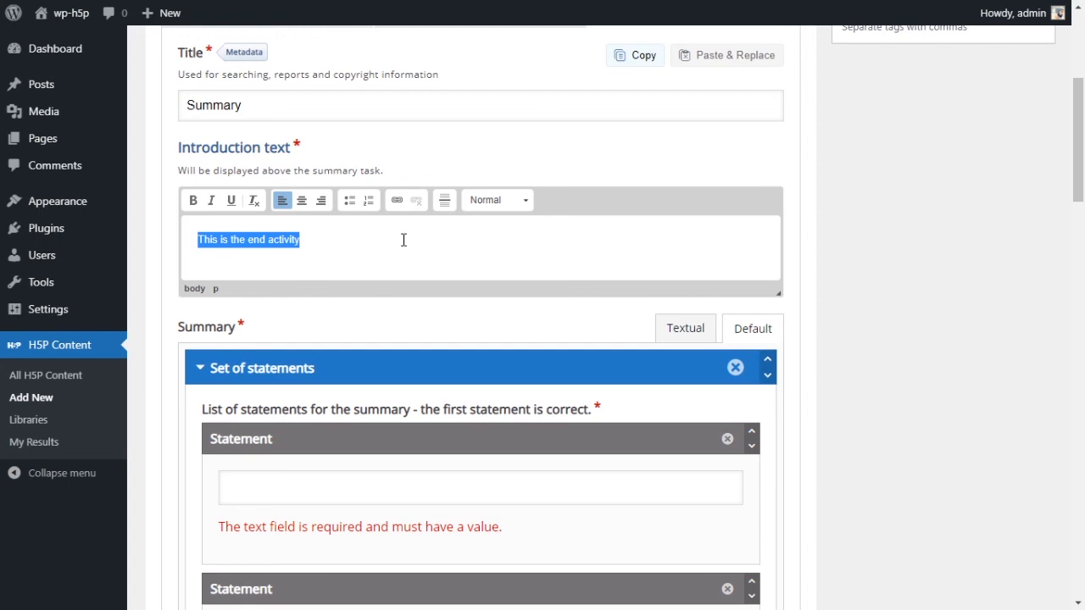
pyautogui.write('How ')
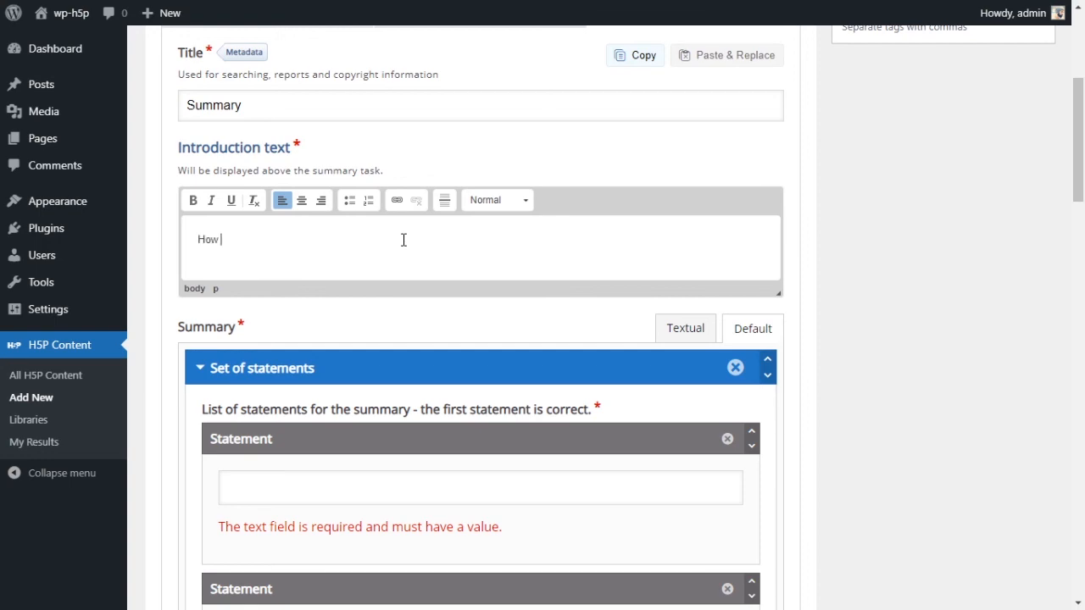
pyautogui.write('many')
pyautogui.scroll(-8, 404, 240)
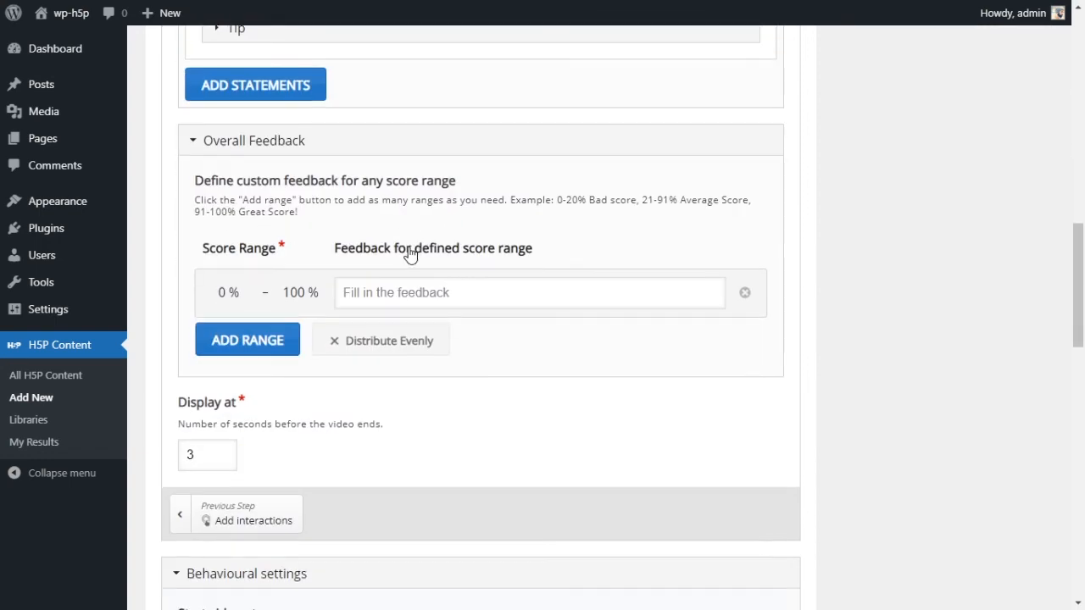
pyautogui.scroll(4, 410, 251)
pyautogui.scroll(4, 410, 252)
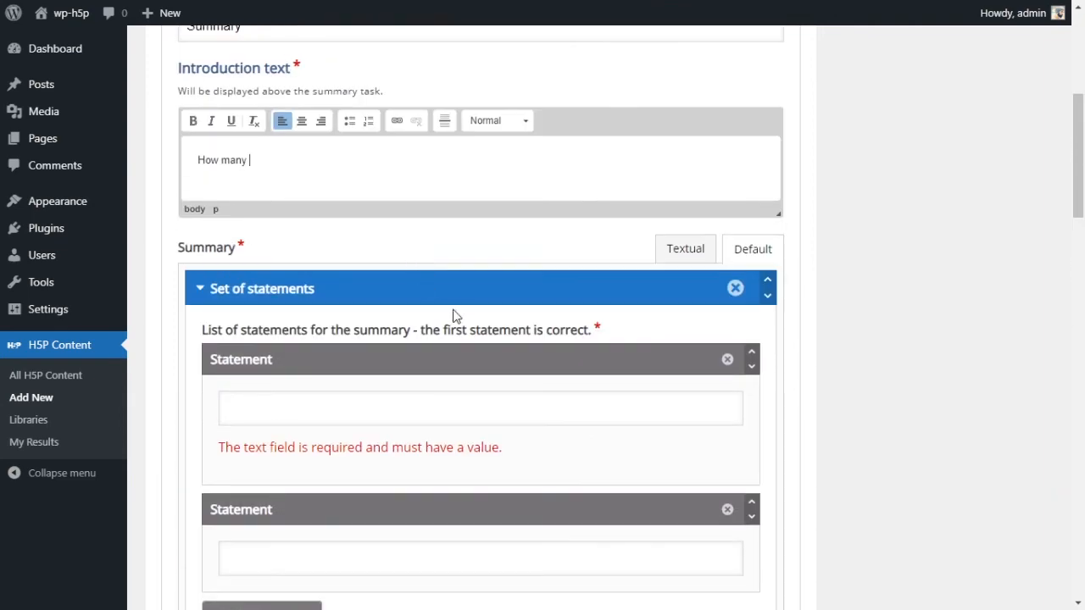
# Step: Add a second set of statements to the summary and remove it again
pyautogui.scroll(-3, 434, 284)
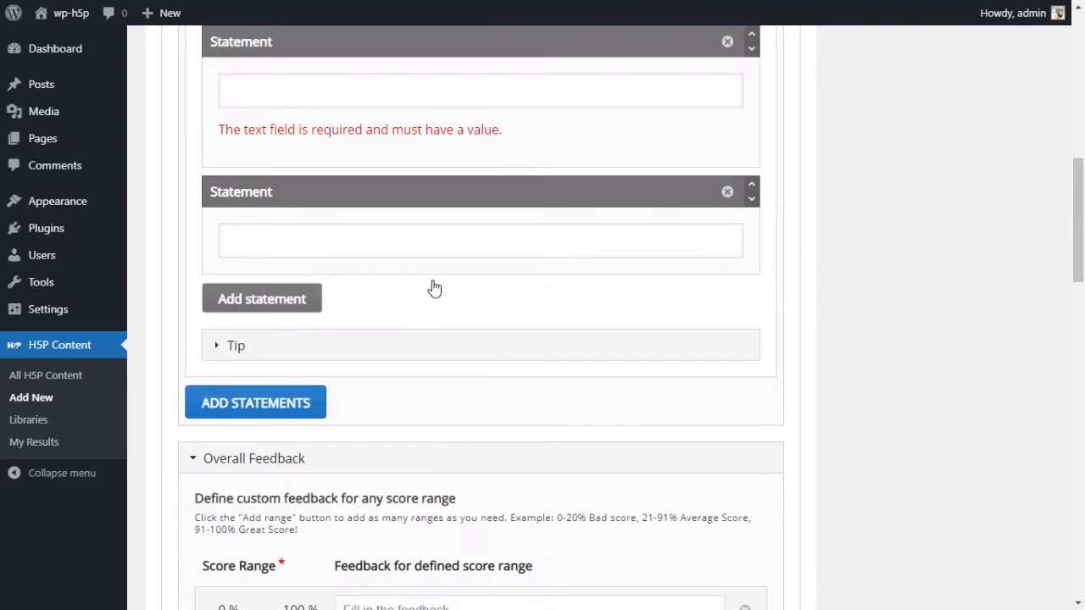
pyautogui.click(285, 404)
pyautogui.scroll(-2, 611, 443)
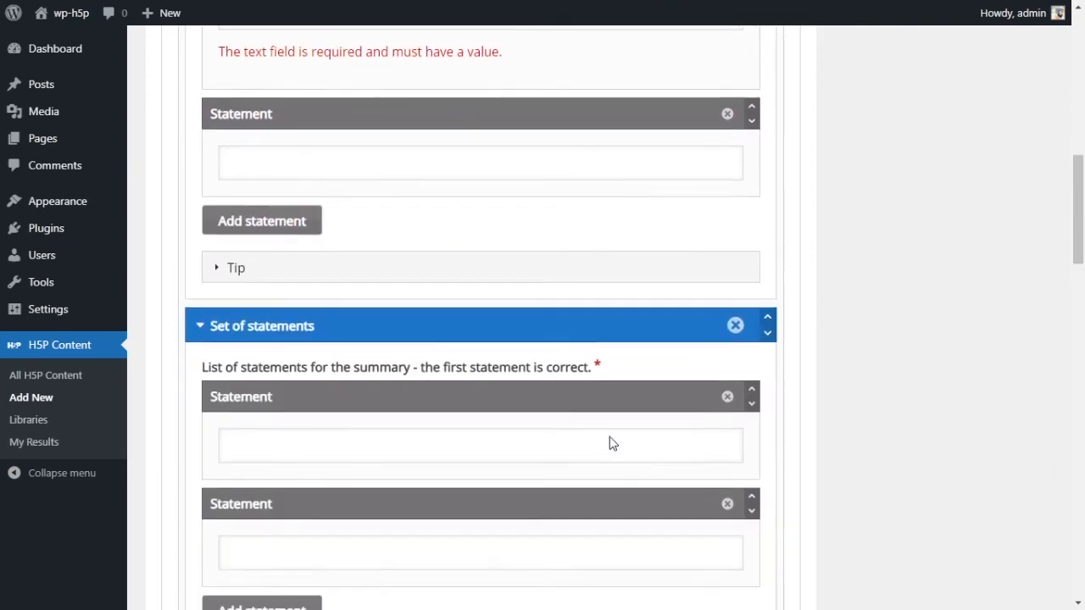
pyautogui.scroll(-2, 519, 397)
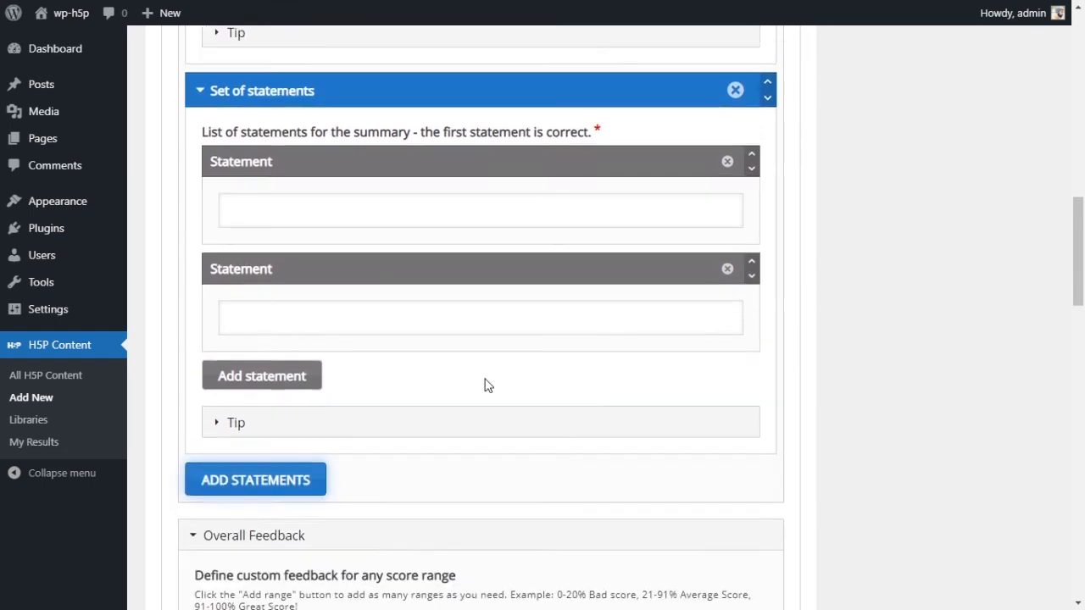
pyautogui.scroll(5, 485, 383)
pyautogui.tripleClick(272, 320)
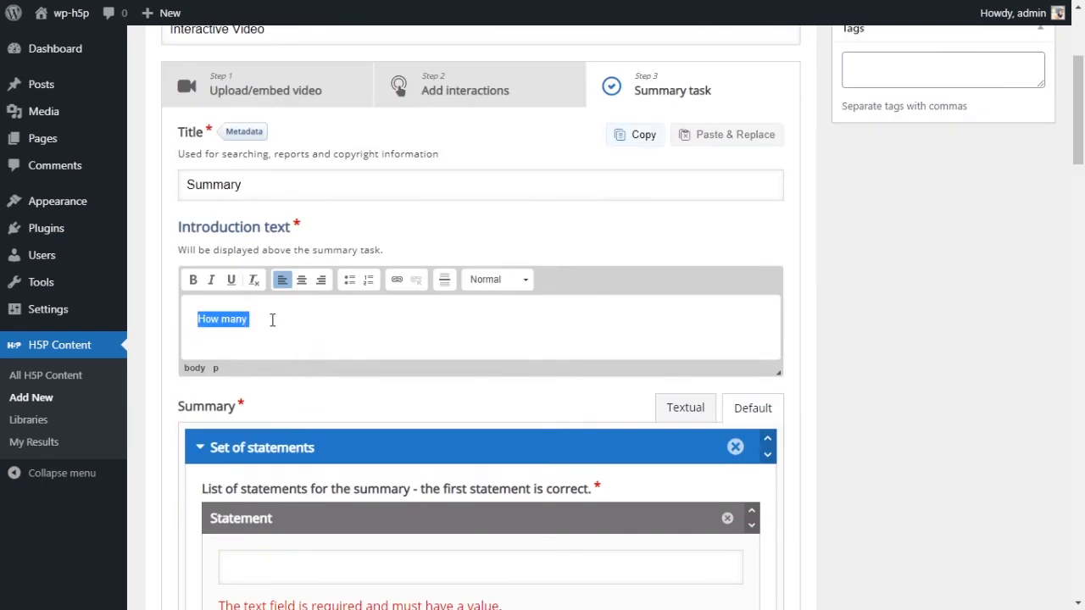
pyautogui.scroll(-7, 647, 402)
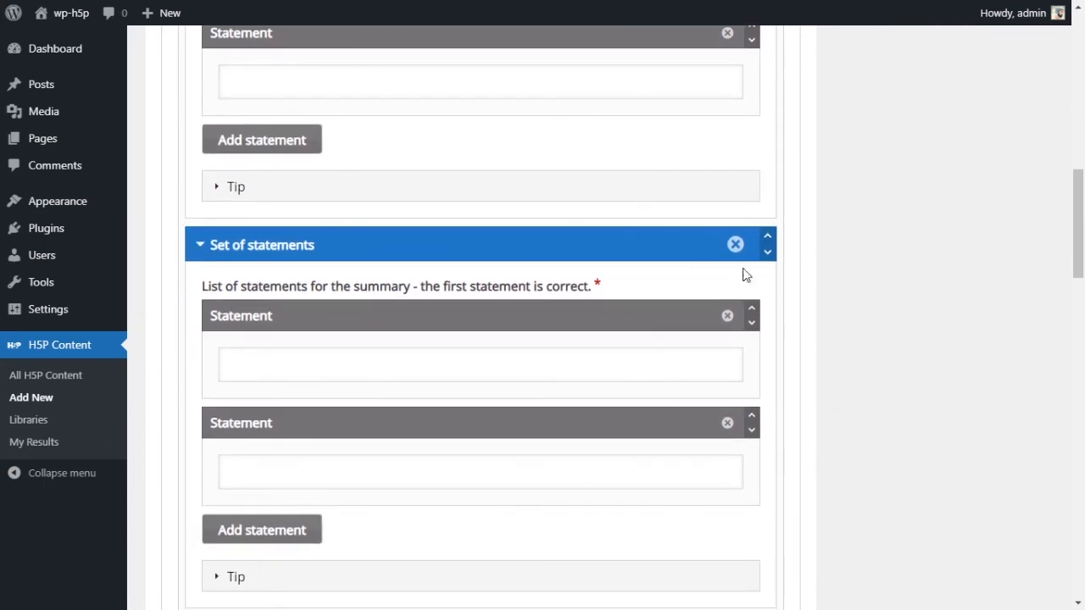
pyautogui.click(735, 246)
pyautogui.click(605, 362)
pyautogui.scroll(8, 713, 360)
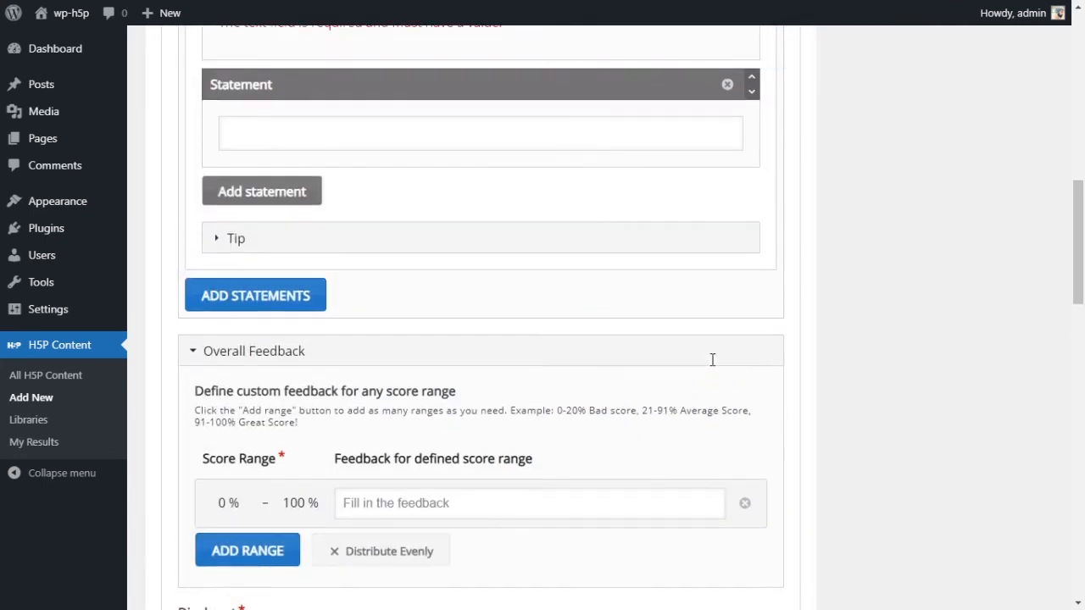
# Step: Replace the summary task's introduction text with the question "How any people were in this scene?"
pyautogui.tripleClick(332, 239)
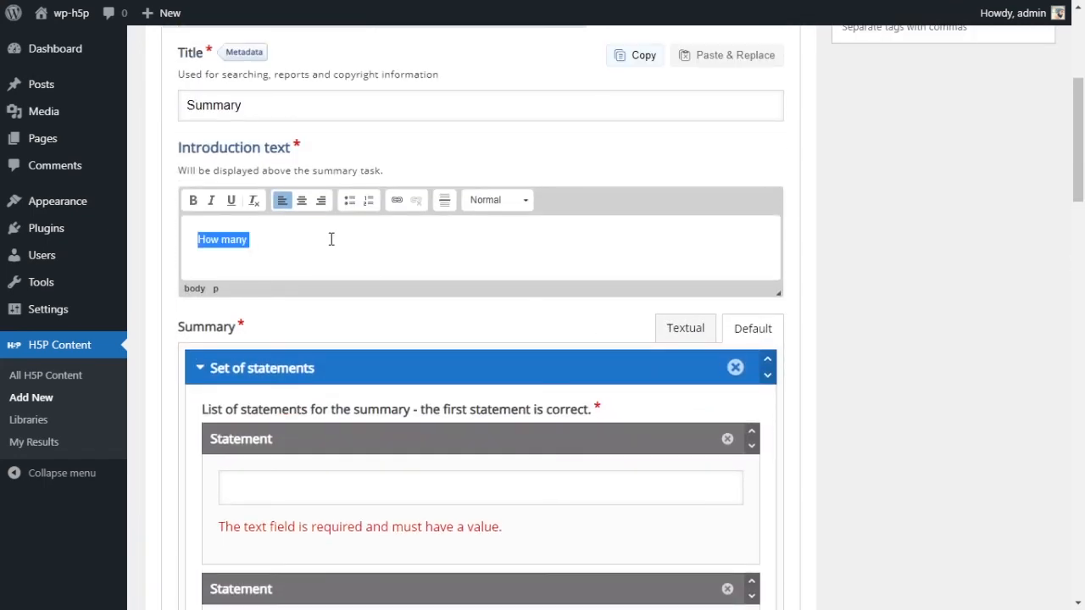
pyautogui.write('HOw')
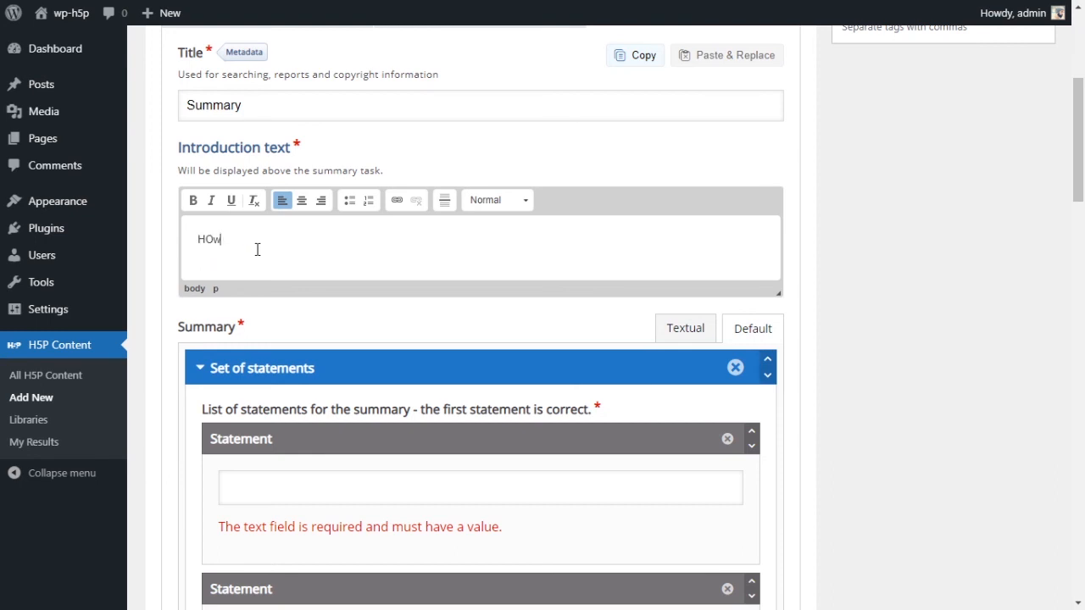
pyautogui.write(' any people were in this scene?')
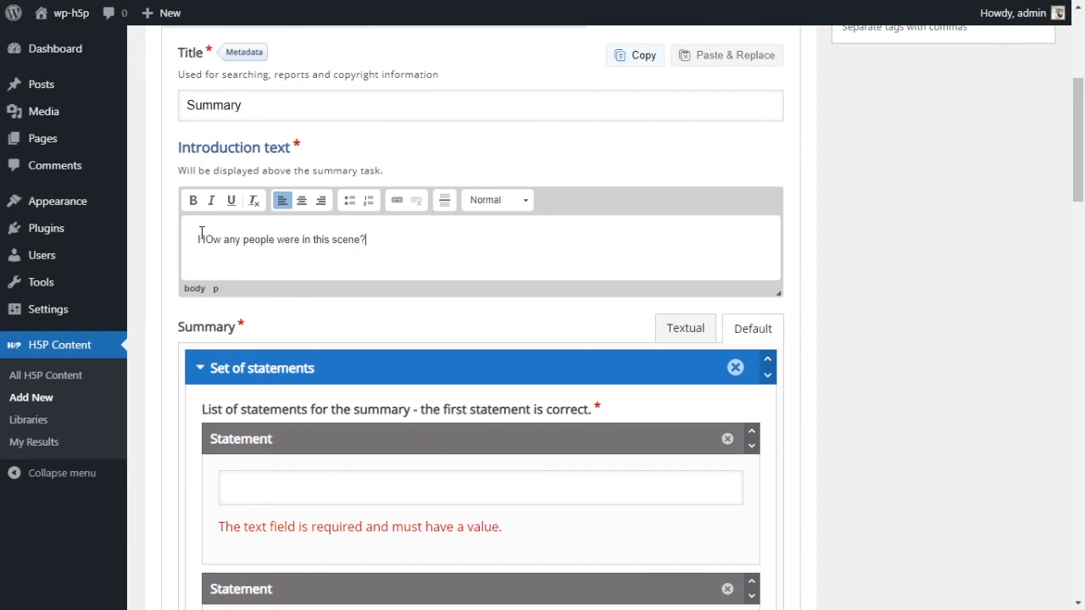
pyautogui.press('BackSpace')
pyautogui.write('o')
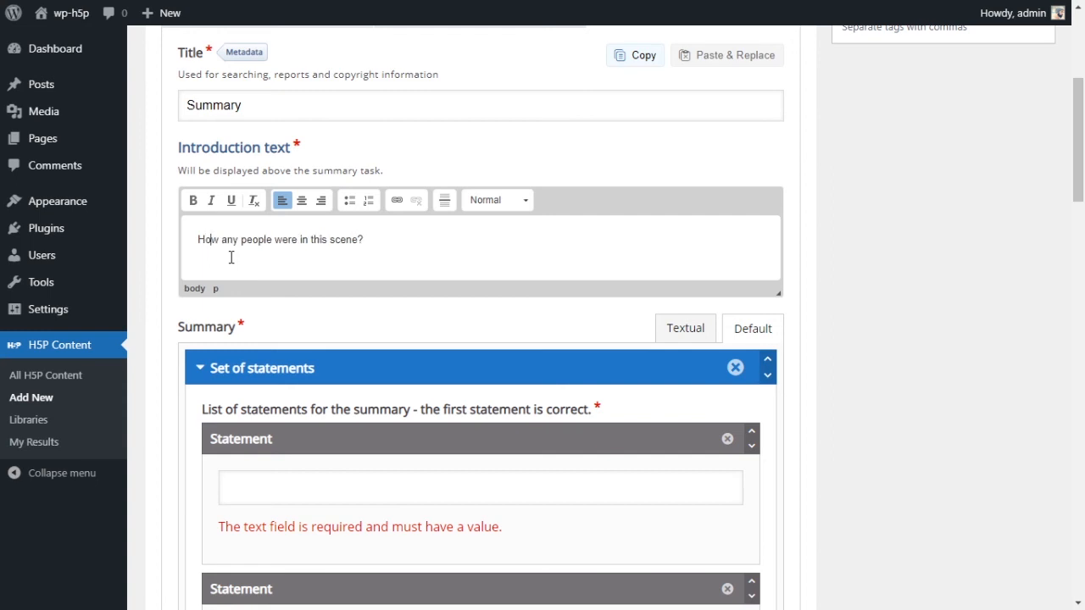
pyautogui.click(347, 255)
pyautogui.click(437, 251)
# Step: Fill in the set's first statement with 4 as the correct answer and the second statement with 5
pyautogui.scroll(-3, 666, 343)
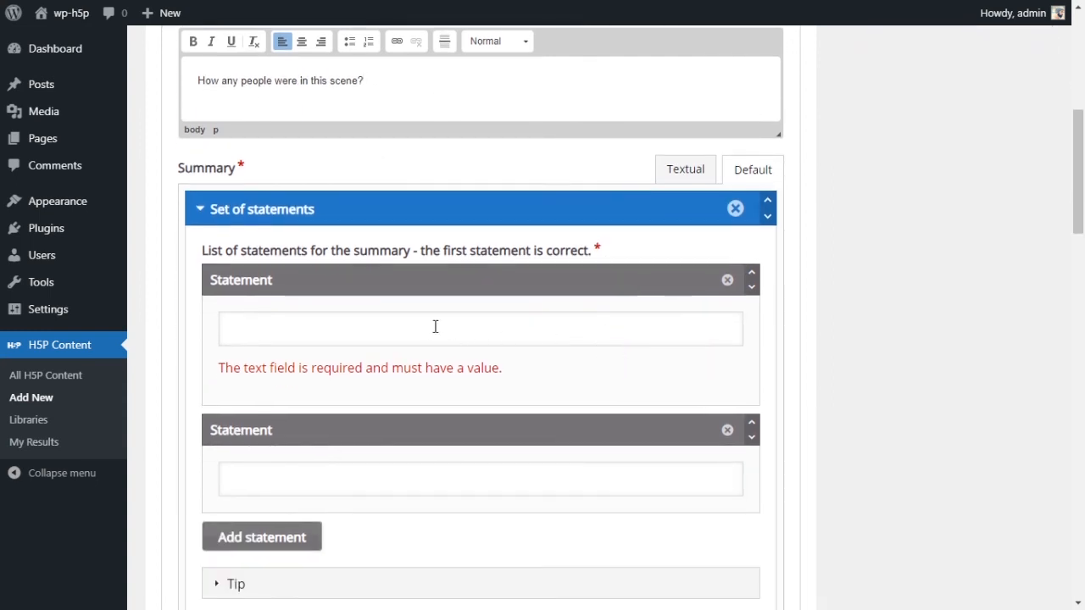
pyautogui.click(433, 327)
pyautogui.write('4')
pyautogui.click(375, 500)
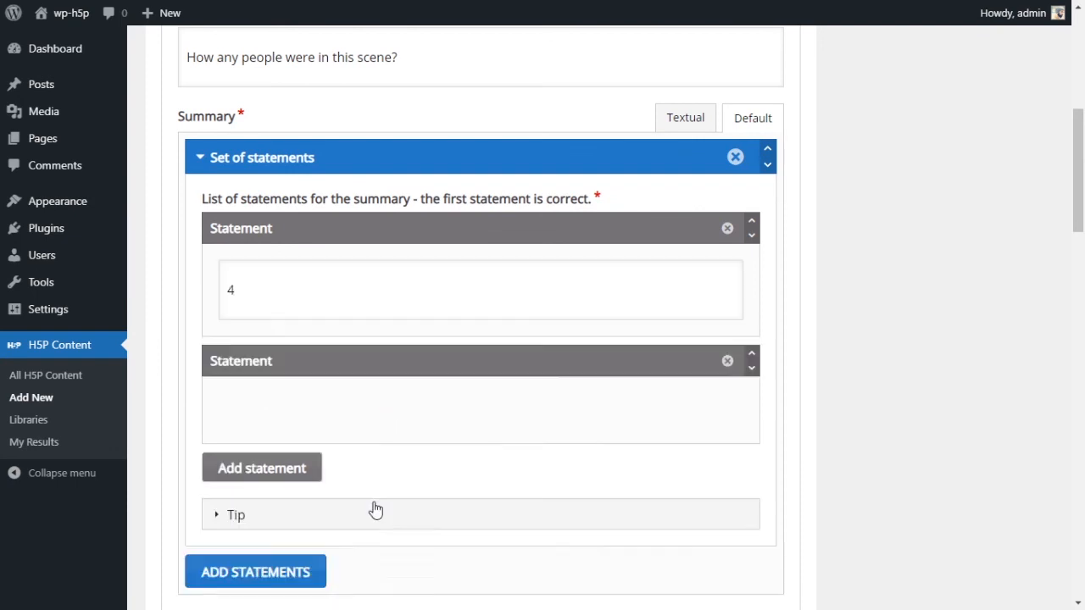
pyautogui.write('5')
# Step: Add two more statements to the set, with the wrong answers 6 and 7
pyautogui.click(300, 548)
pyautogui.scroll(-3, 449, 506)
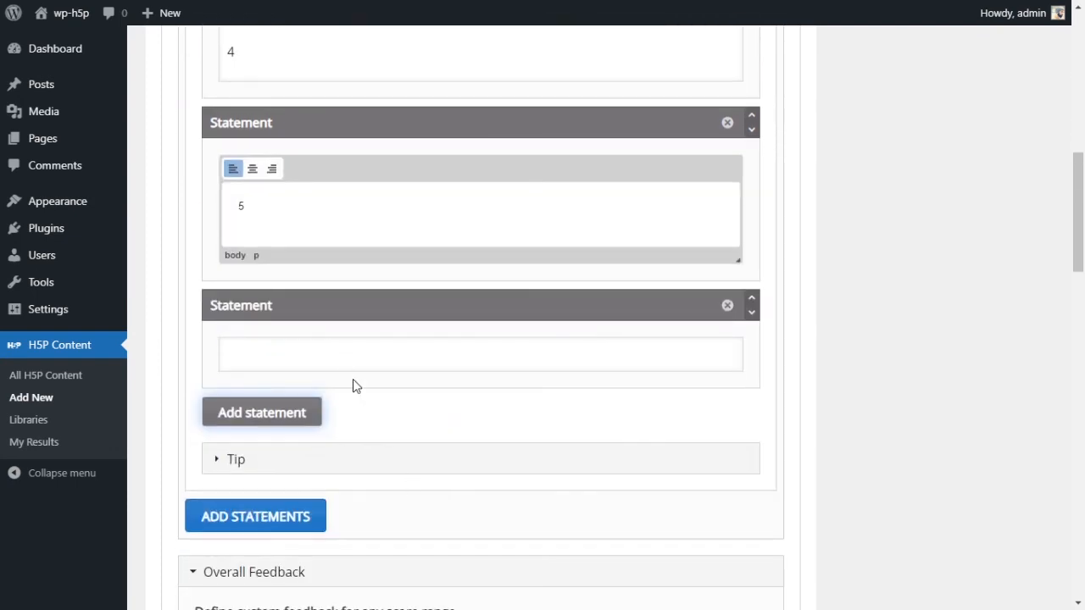
pyautogui.click(349, 361)
pyautogui.write('6')
pyautogui.click(289, 458)
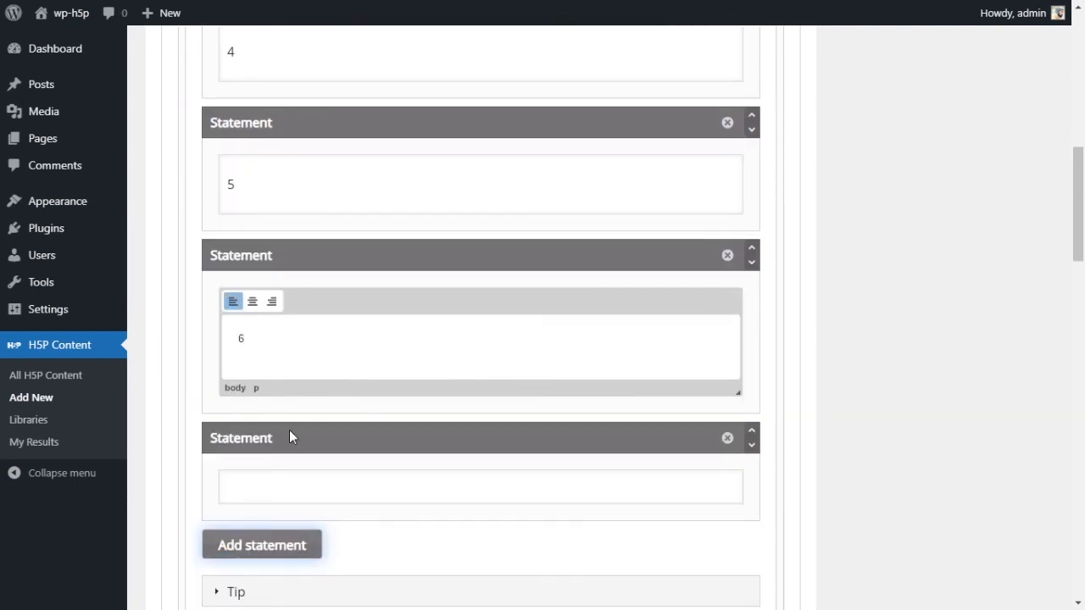
pyautogui.click(354, 475)
pyautogui.write('7')
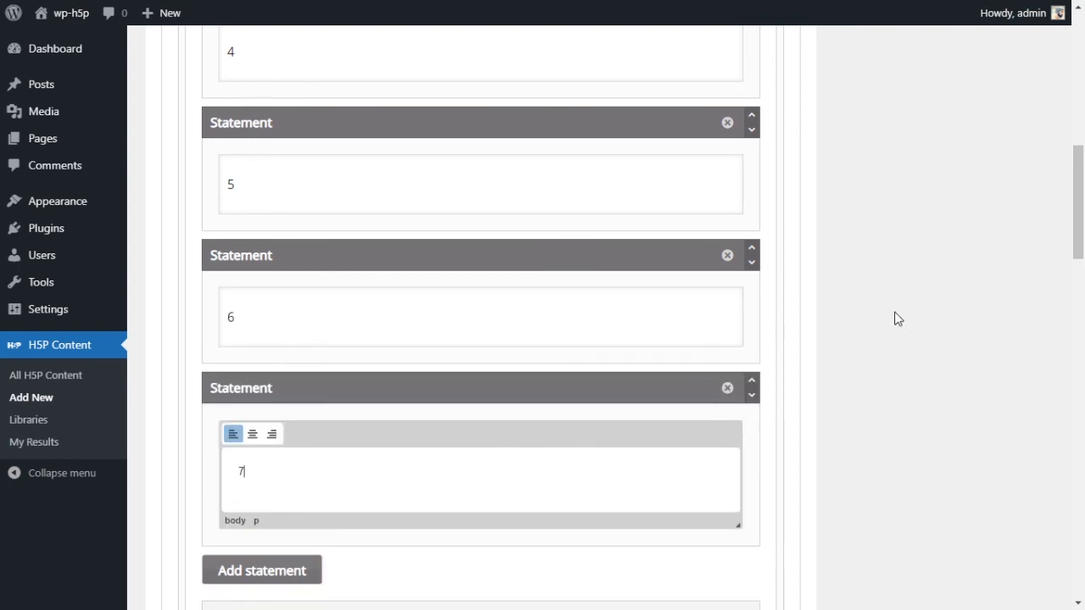
# Step: Review the summary's statements and their order against the rule that the first is correct, and check the tip section
pyautogui.scroll(3, 853, 354)
pyautogui.scroll(-2, 846, 351)
pyautogui.scroll(1, 846, 357)
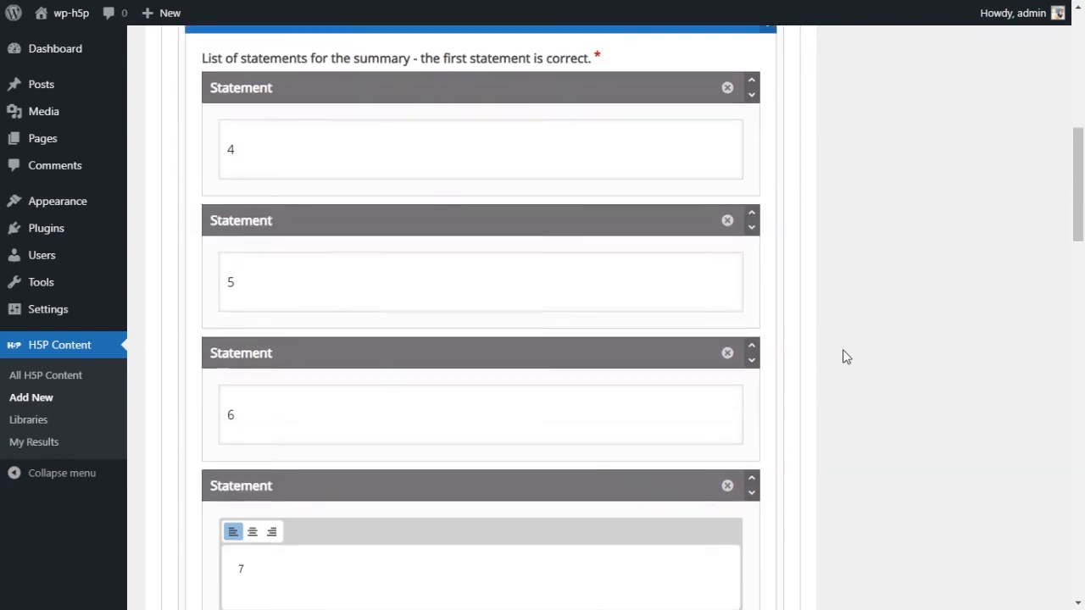
pyautogui.scroll(1, 843, 356)
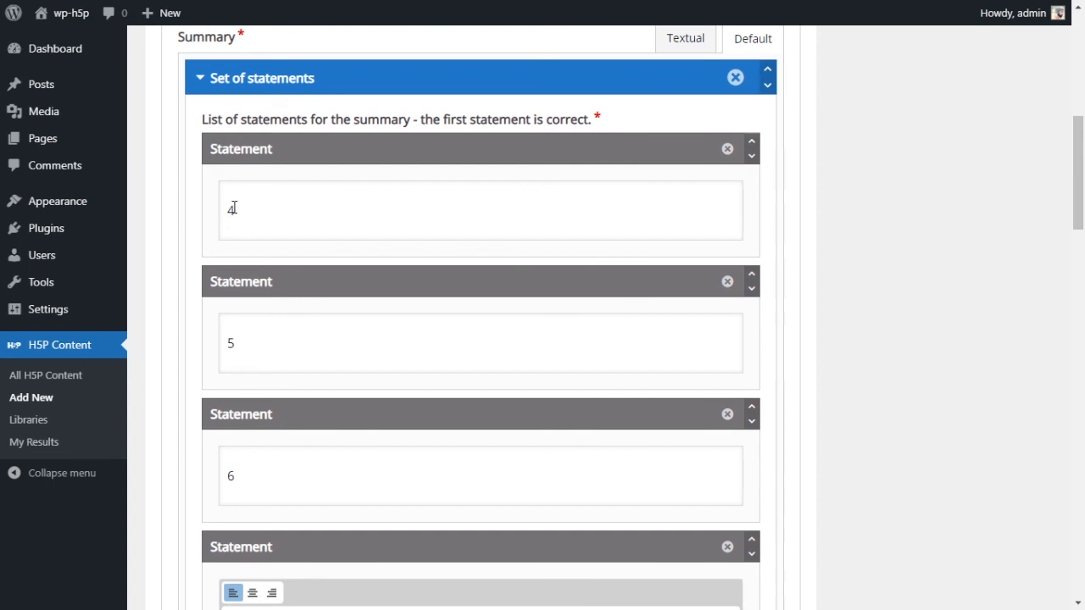
pyautogui.scroll(-2, 500, 517)
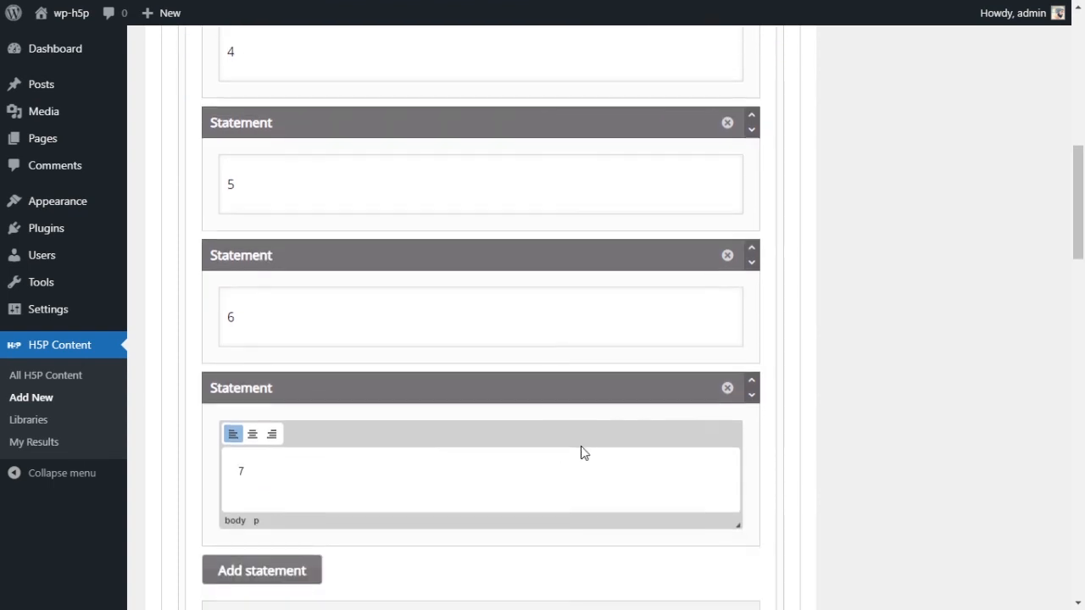
pyautogui.scroll(2, 464, 267)
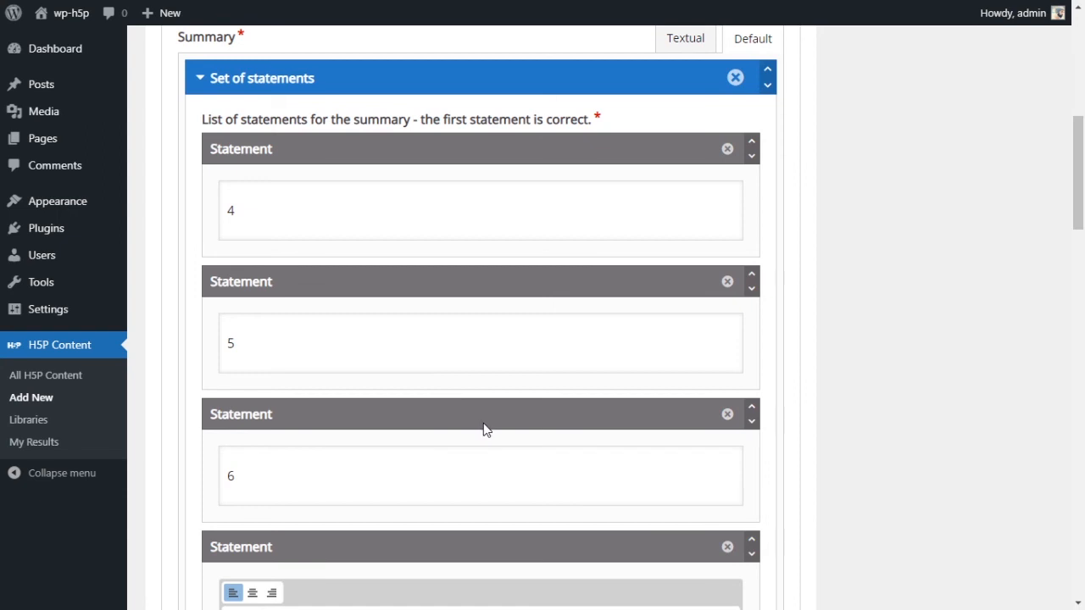
pyautogui.scroll(-5, 559, 430)
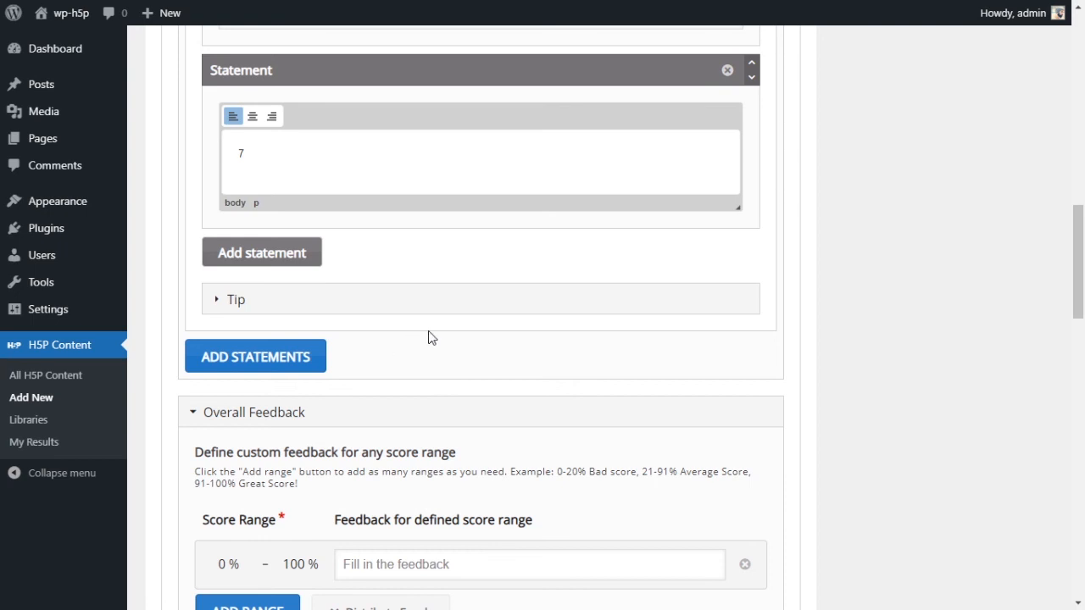
pyautogui.scroll(6, 428, 330)
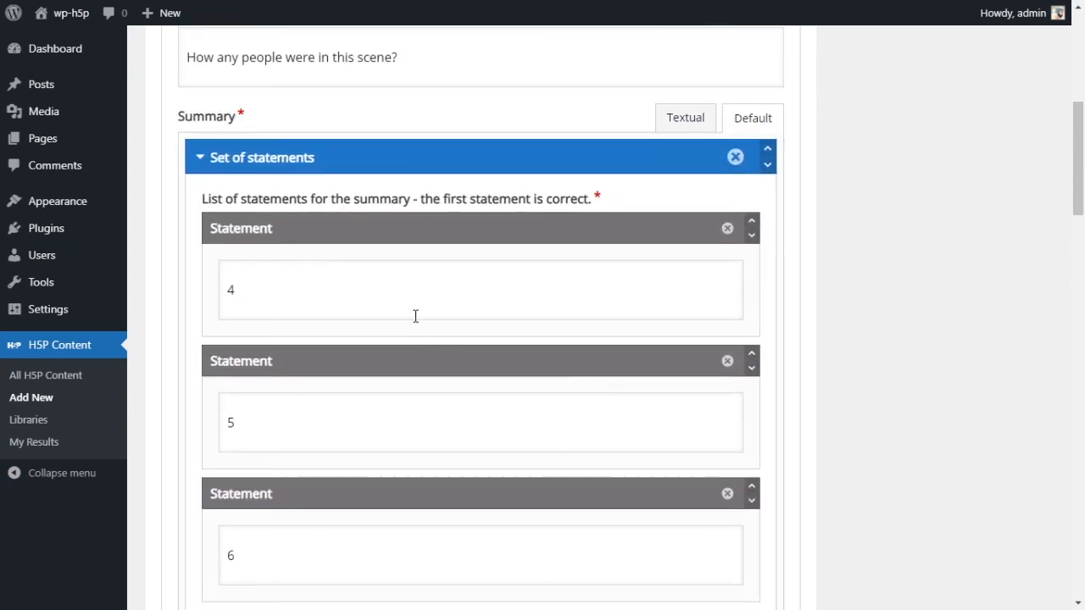
pyautogui.scroll(-4, 615, 211)
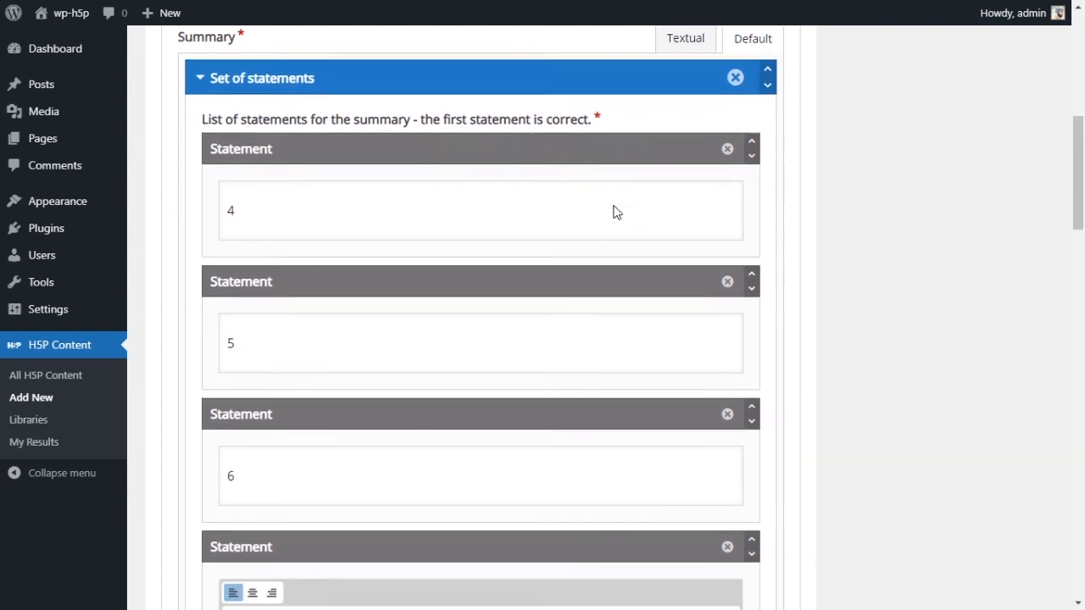
pyautogui.scroll(-2, 579, 208)
pyautogui.click(250, 384)
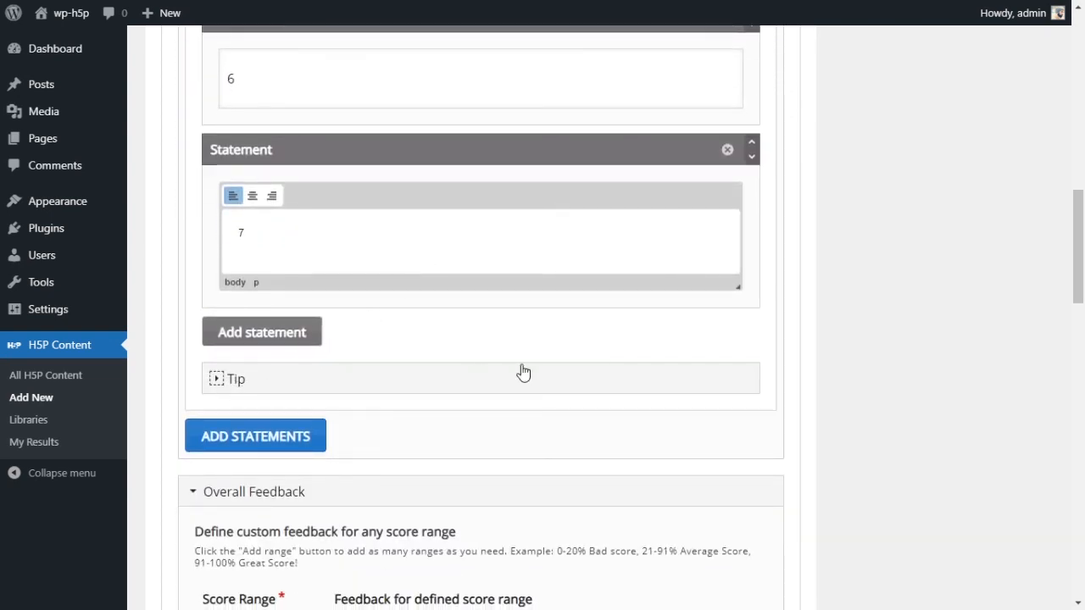
pyautogui.scroll(-1, 535, 365)
# Step: Set the summary task to display 1 second before the video ends
pyautogui.scroll(-7, 535, 365)
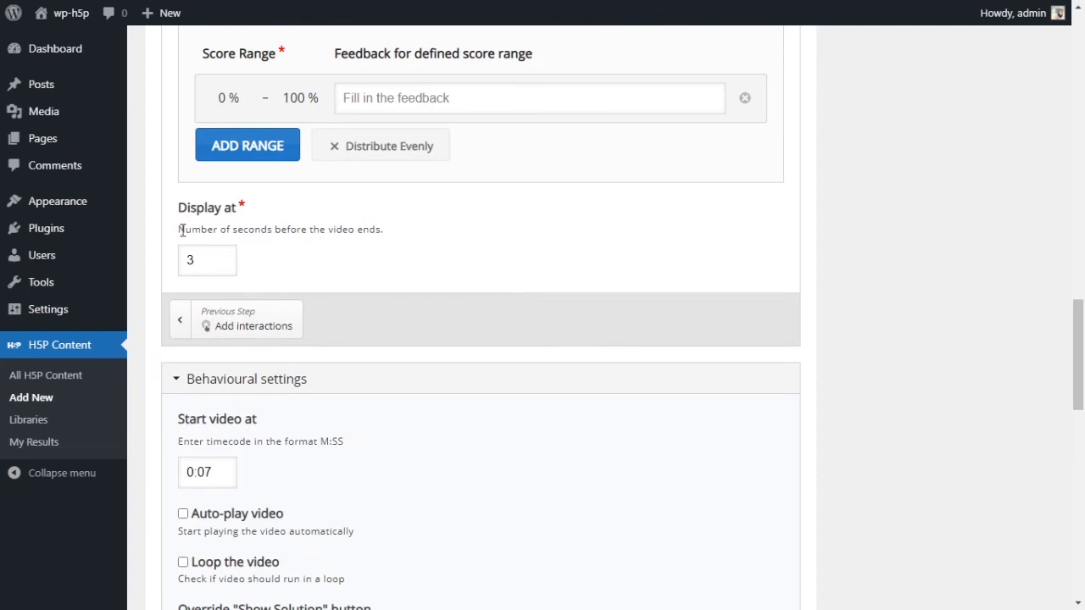
pyautogui.moveTo(180, 229); pyautogui.dragTo(368, 235)
pyautogui.click(368, 244)
pyautogui.moveTo(208, 259); pyautogui.dragTo(183, 259)
pyautogui.scroll(5, 571, 270)
pyautogui.scroll(-4, 571, 268)
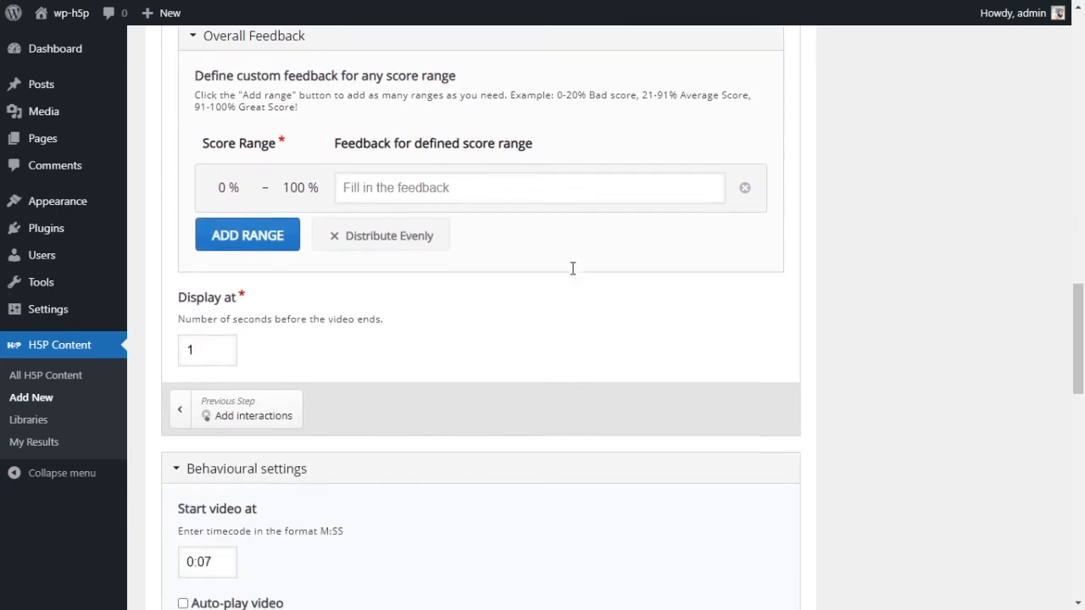
# Step: Review the overall feedback, display timing, behavioural settings and text overrides, and check the summary task's title and introduction text
pyautogui.scroll(3, 572, 268)
pyautogui.scroll(-4, 571, 272)
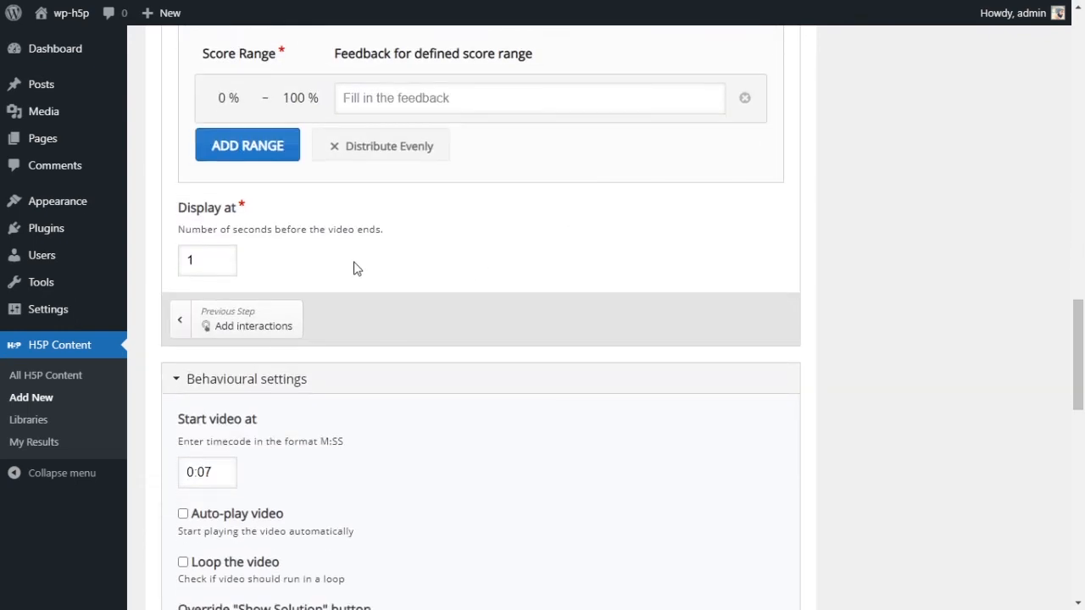
pyautogui.scroll(-2, 356, 268)
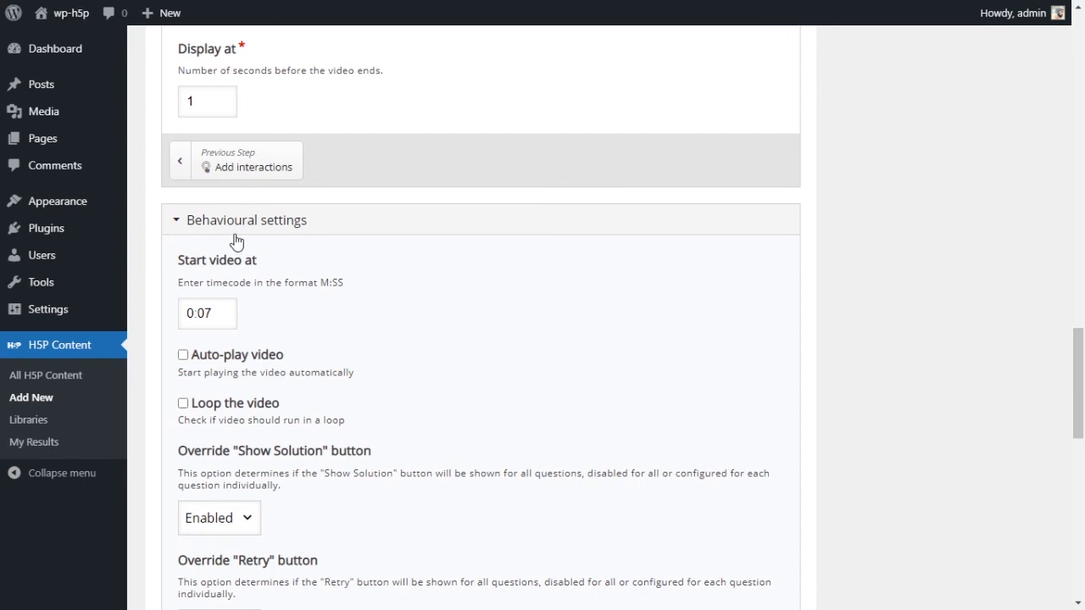
pyautogui.scroll(-1, 305, 238)
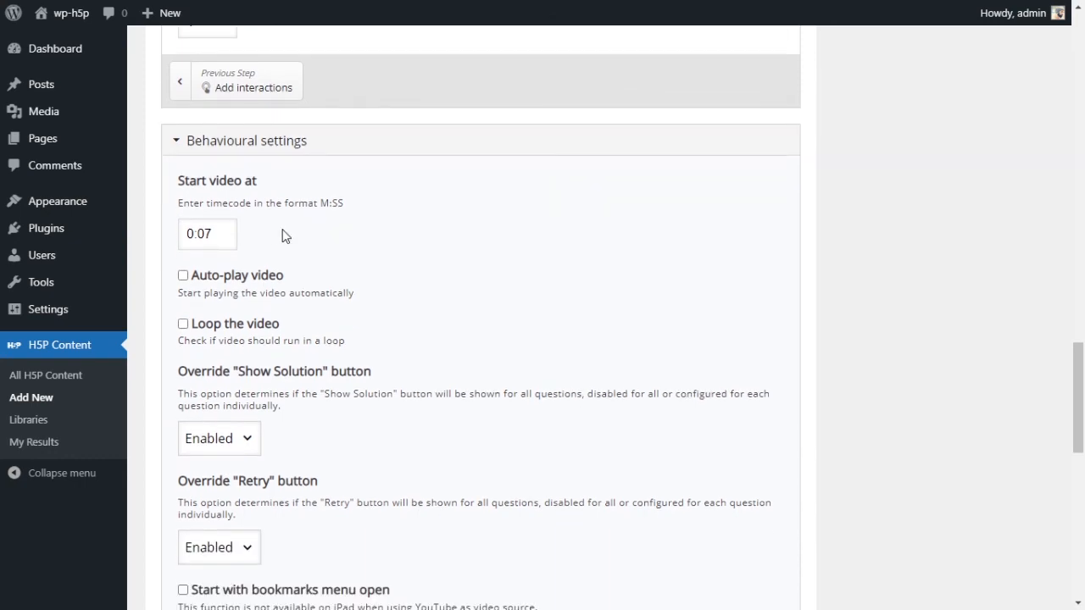
pyautogui.scroll(-5, 373, 263)
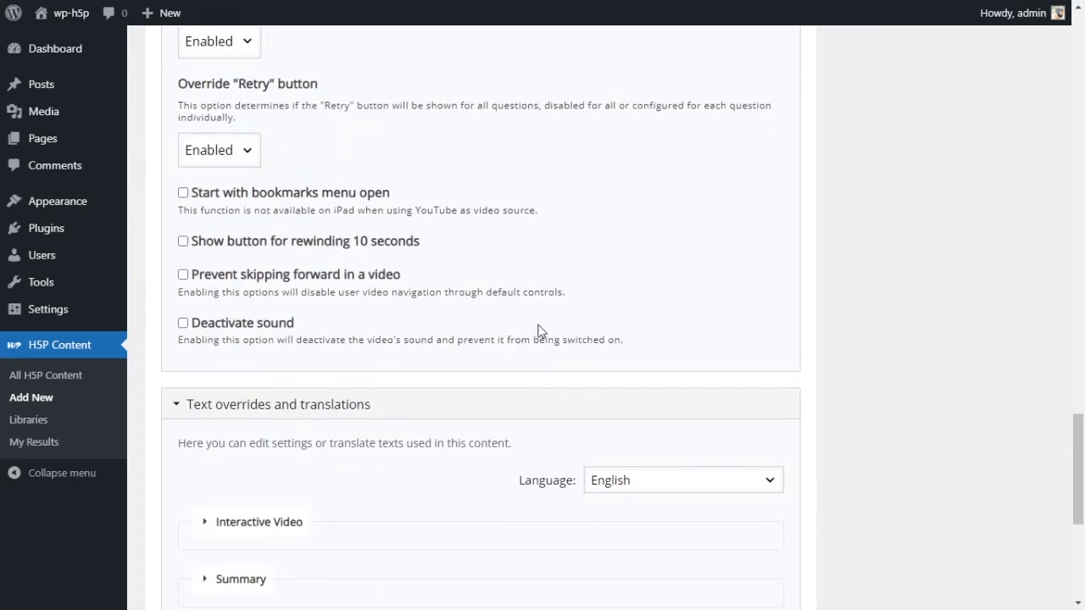
pyautogui.scroll(-5, 560, 356)
pyautogui.scroll(10, 368, 373)
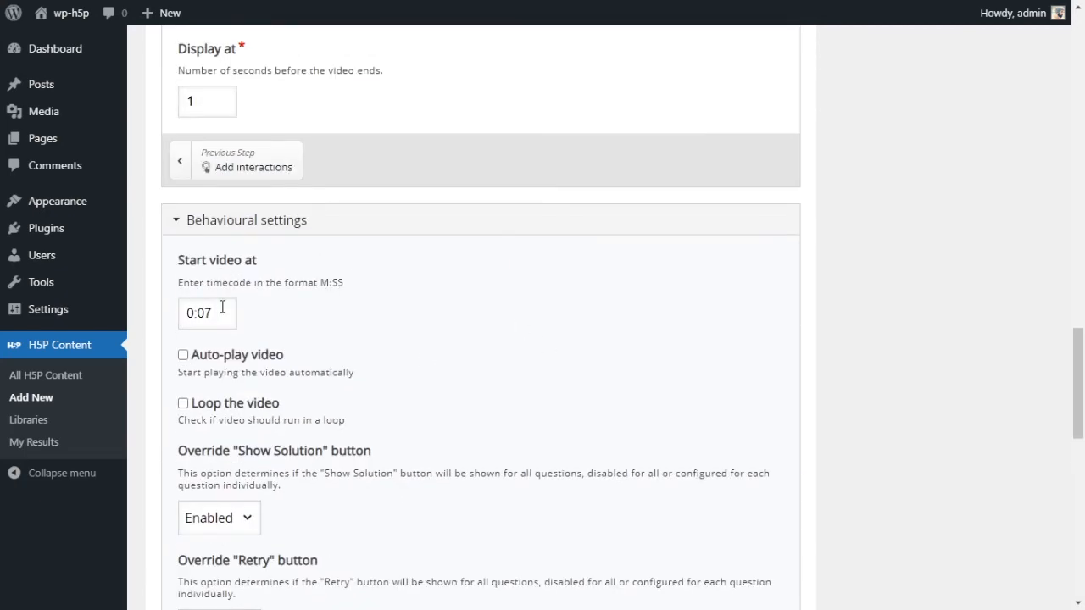
pyautogui.scroll(5, 483, 267)
pyautogui.scroll(15, 527, 370)
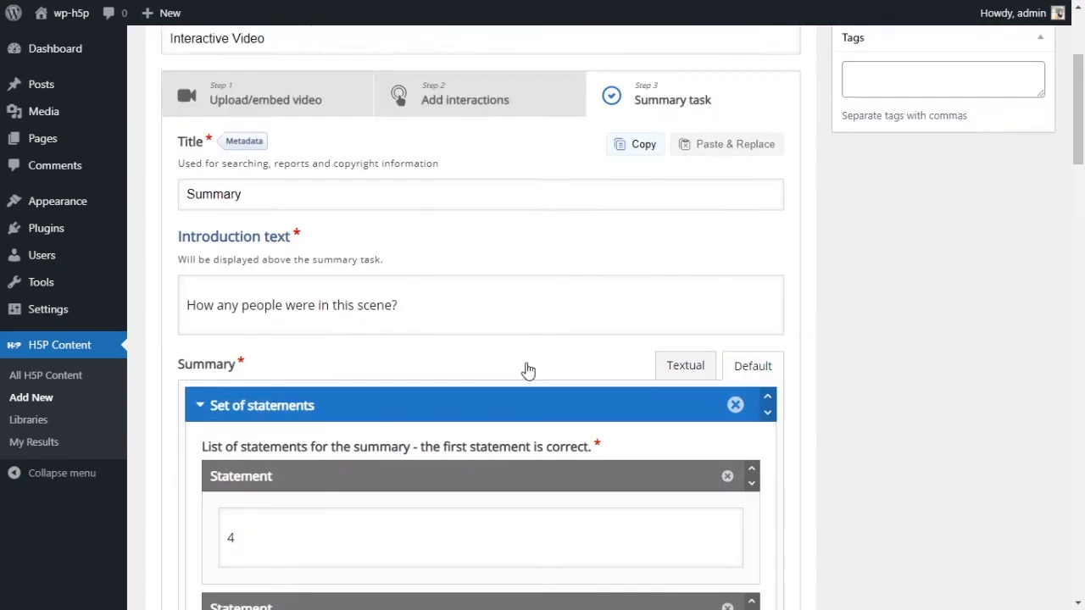
pyautogui.scroll(-1, 526, 357)
pyautogui.scroll(1, 526, 356)
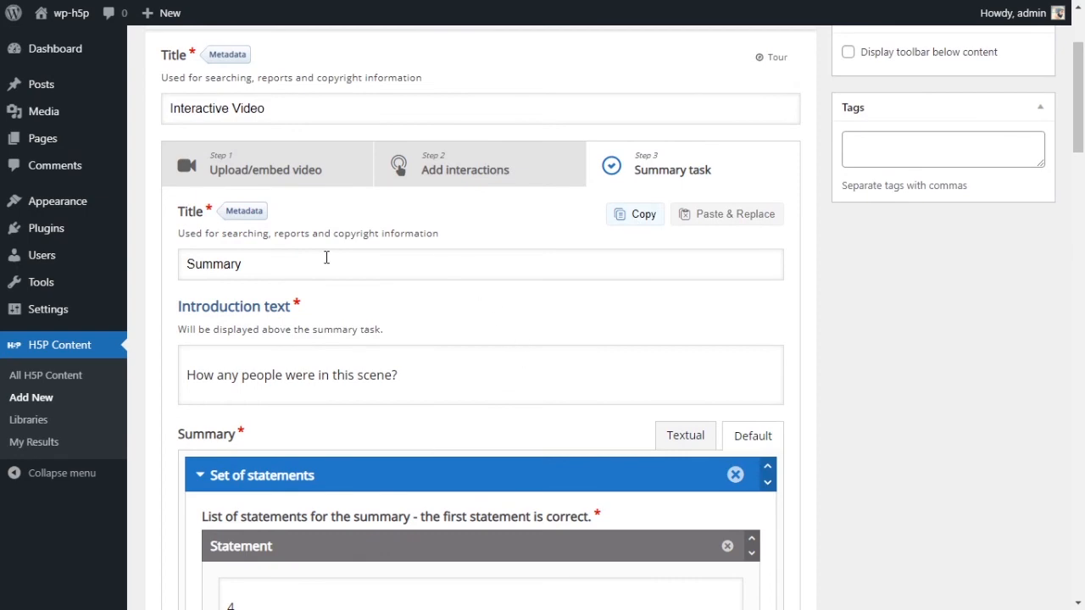
pyautogui.scroll(-15, 326, 258)
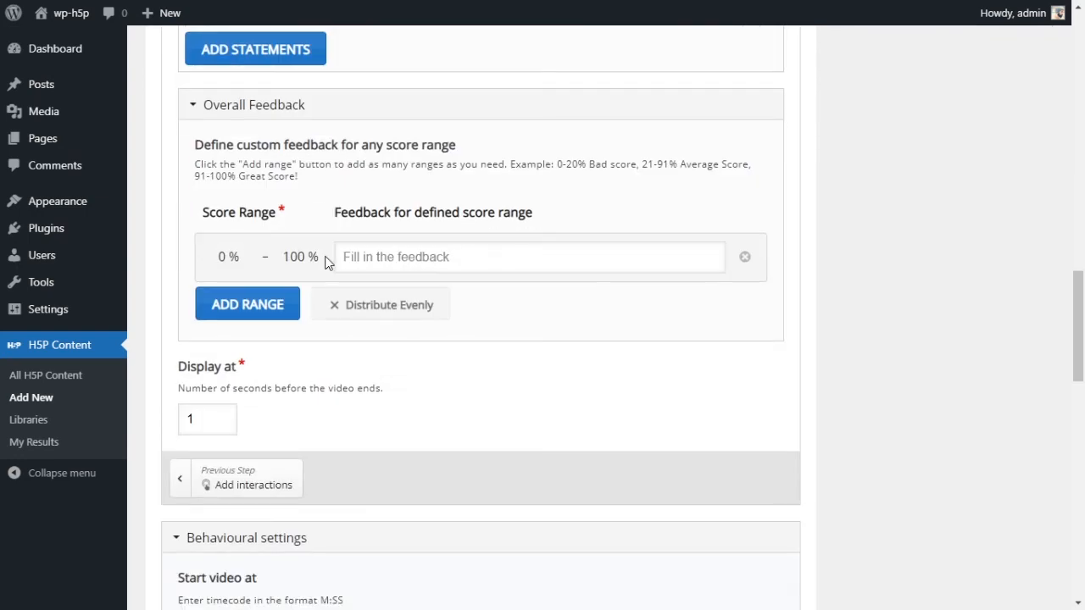
# Step: Save the updated interactive video without enabling the toolbar below the content
pyautogui.scroll(17, 326, 263)
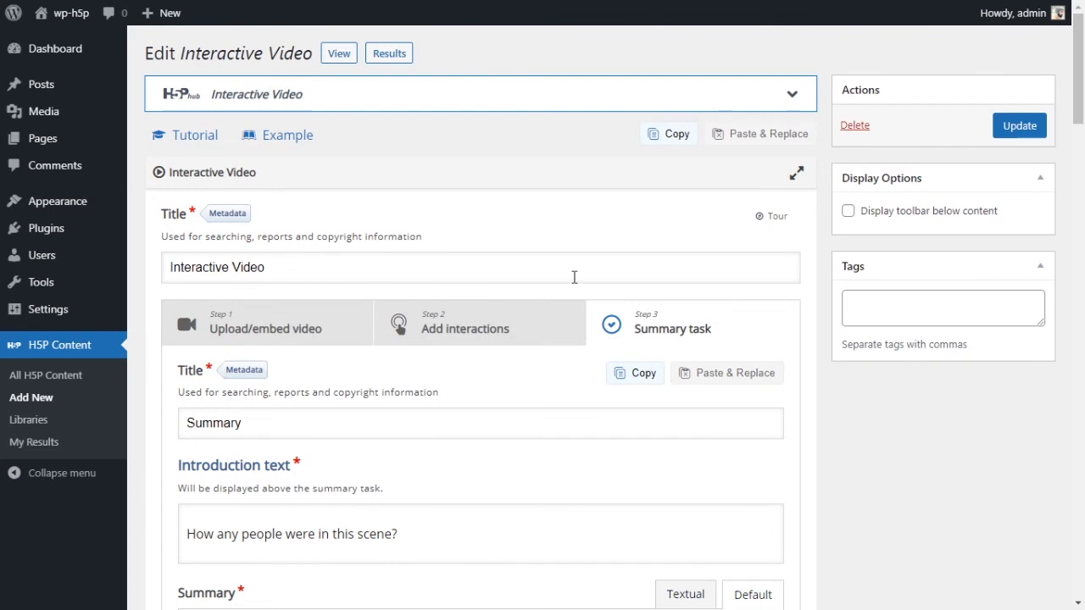
pyautogui.click(1020, 129)
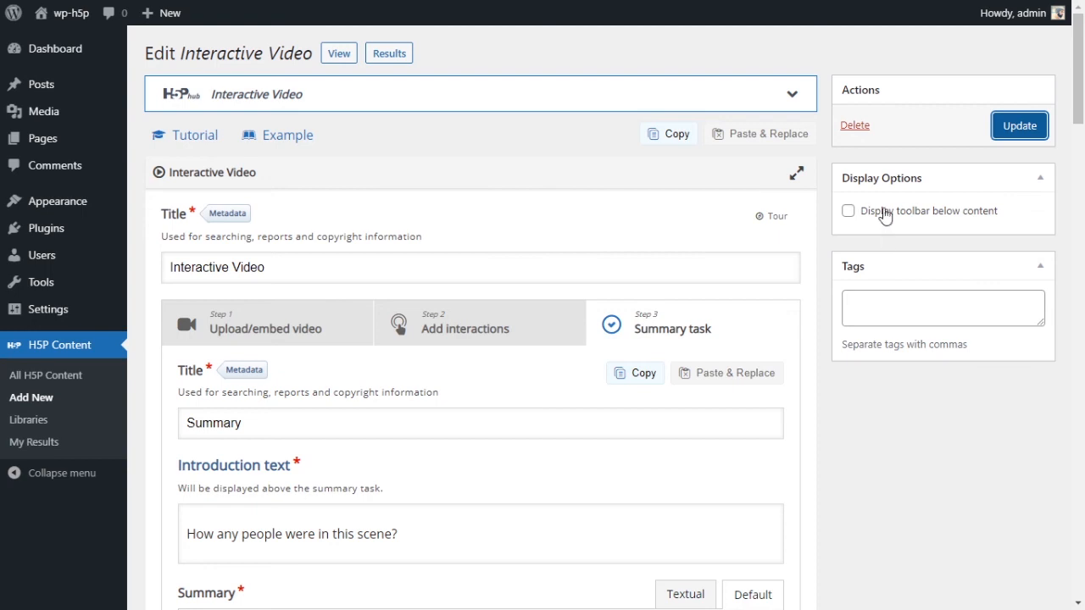
pyautogui.click(1004, 137)
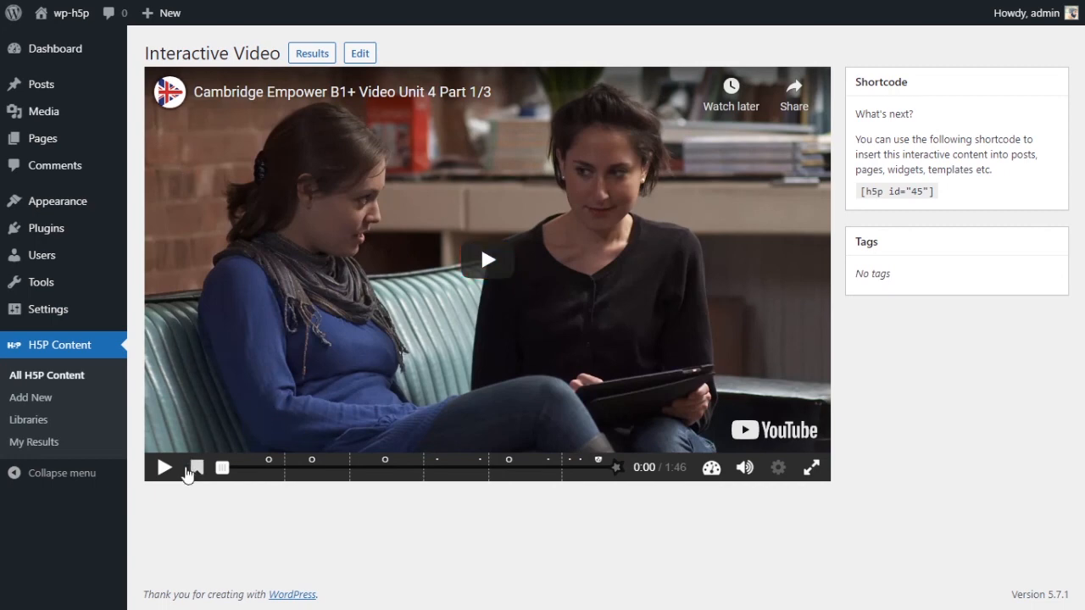
# Step: Check the list of chapter bookmarks in the saved video's player, and close it again
pyautogui.click(196, 472)
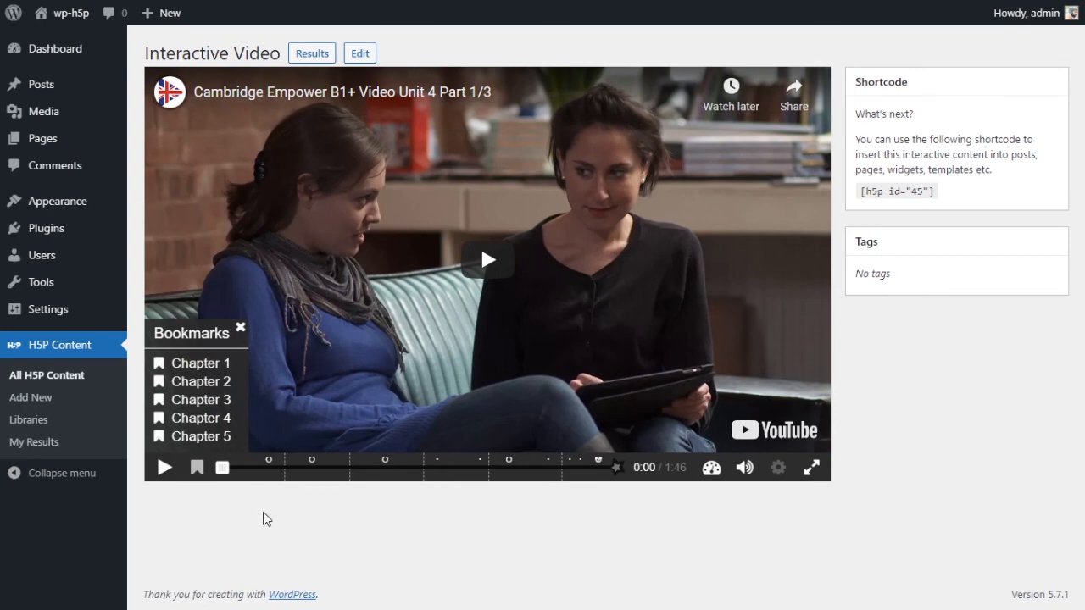
pyautogui.click(195, 468)
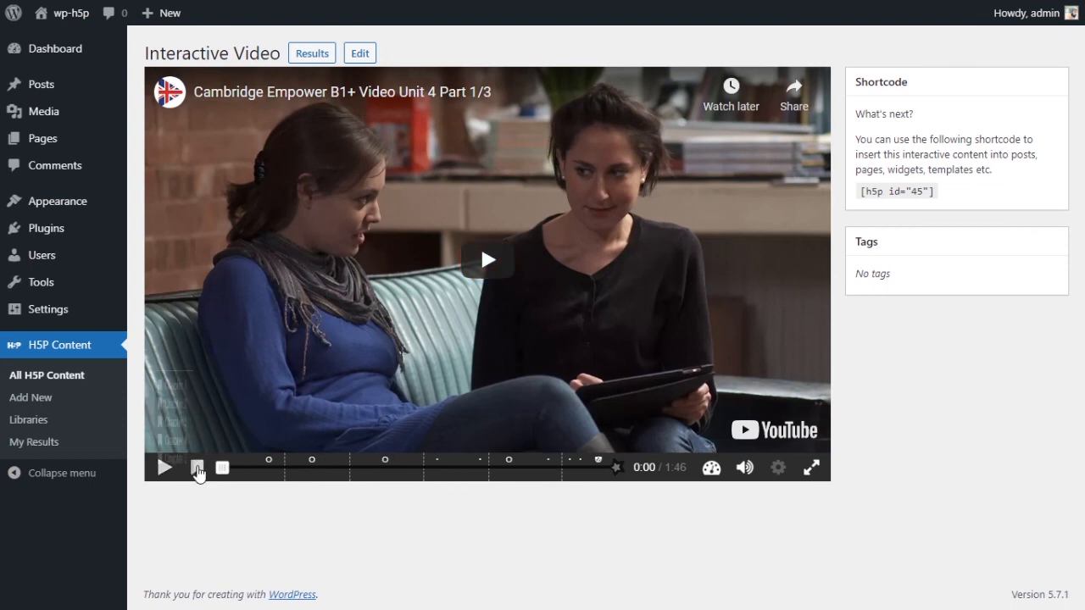
pyautogui.click(197, 469)
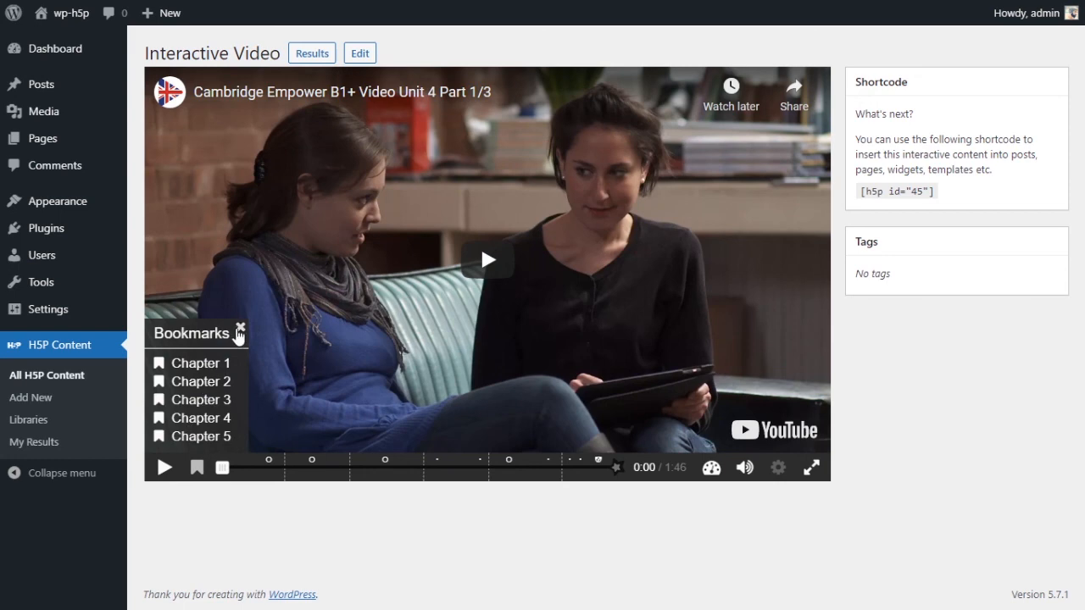
pyautogui.click(240, 327)
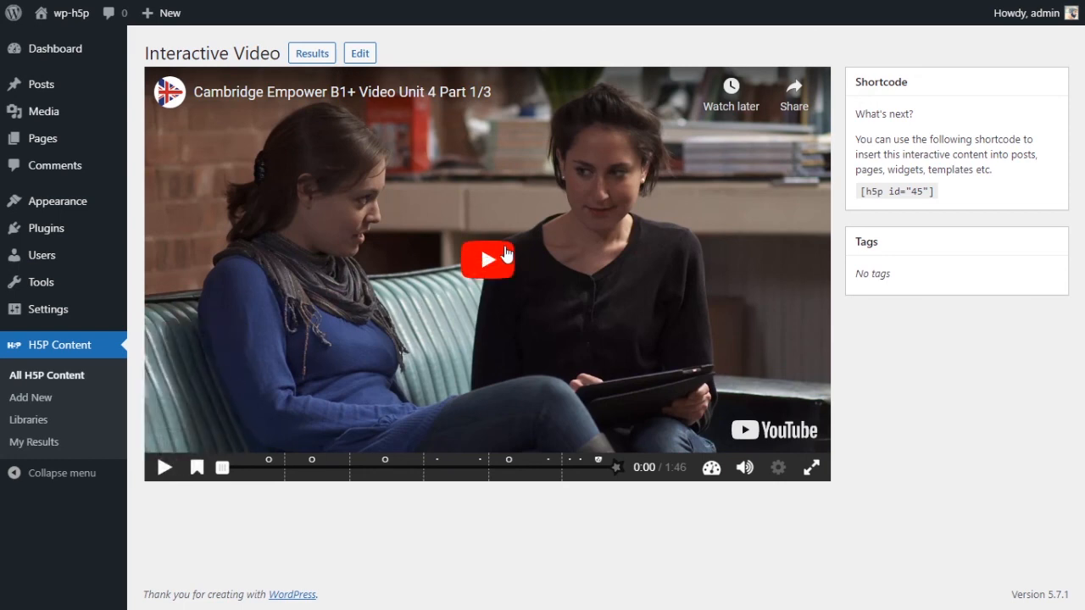
# Step: Play the saved video to its first question, pausing on the way to check the name labels over the two women
pyautogui.click(499, 259)
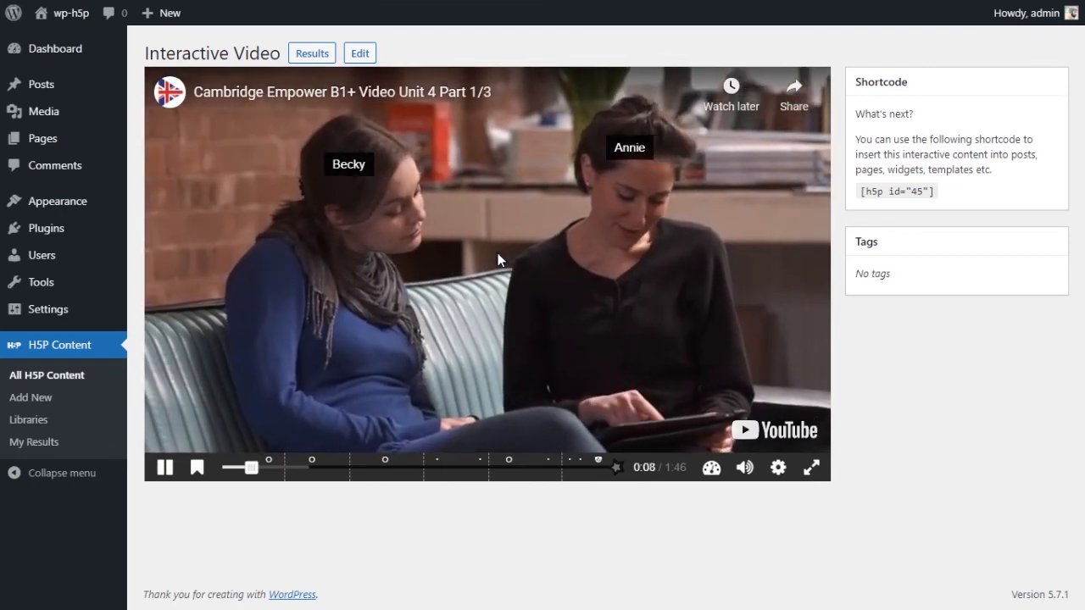
pyautogui.click(164, 468)
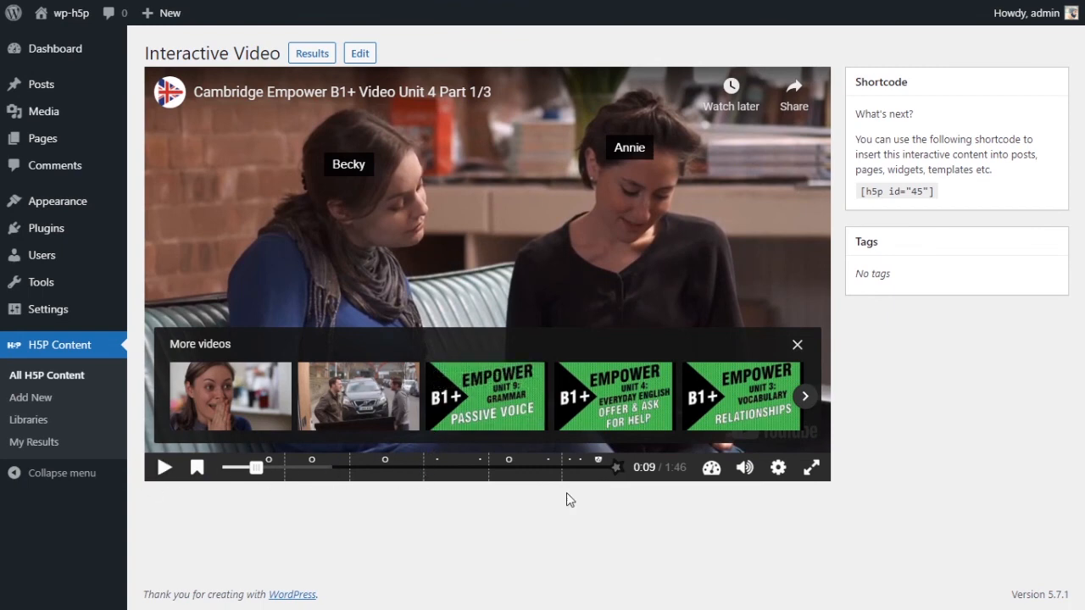
pyautogui.click(166, 468)
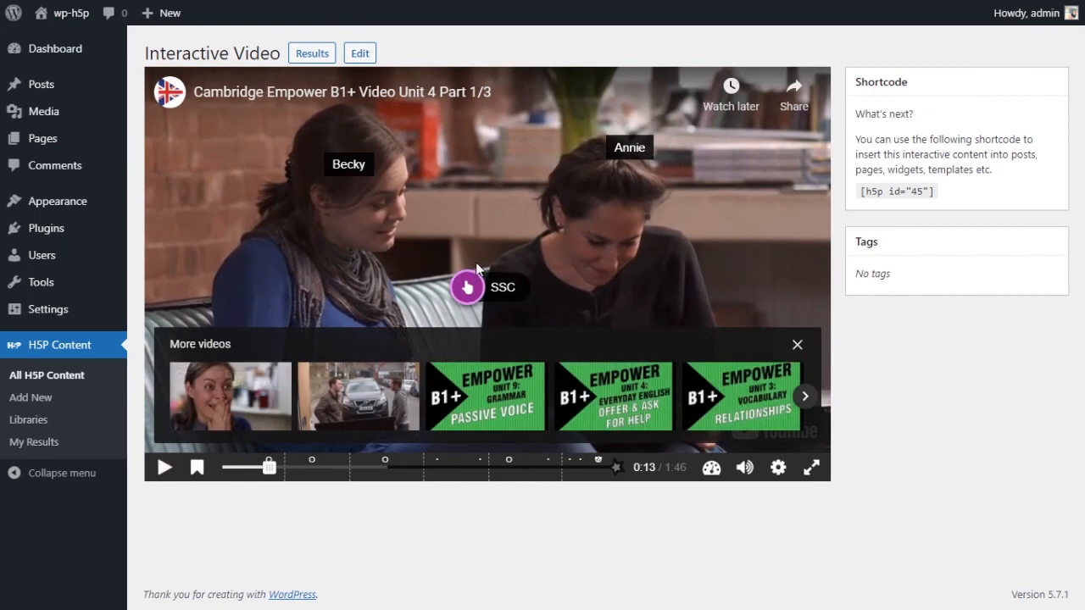
# Step: Open the SSC question about the photos, answer it with "Her holiday", and continue the video
pyautogui.click(476, 288)
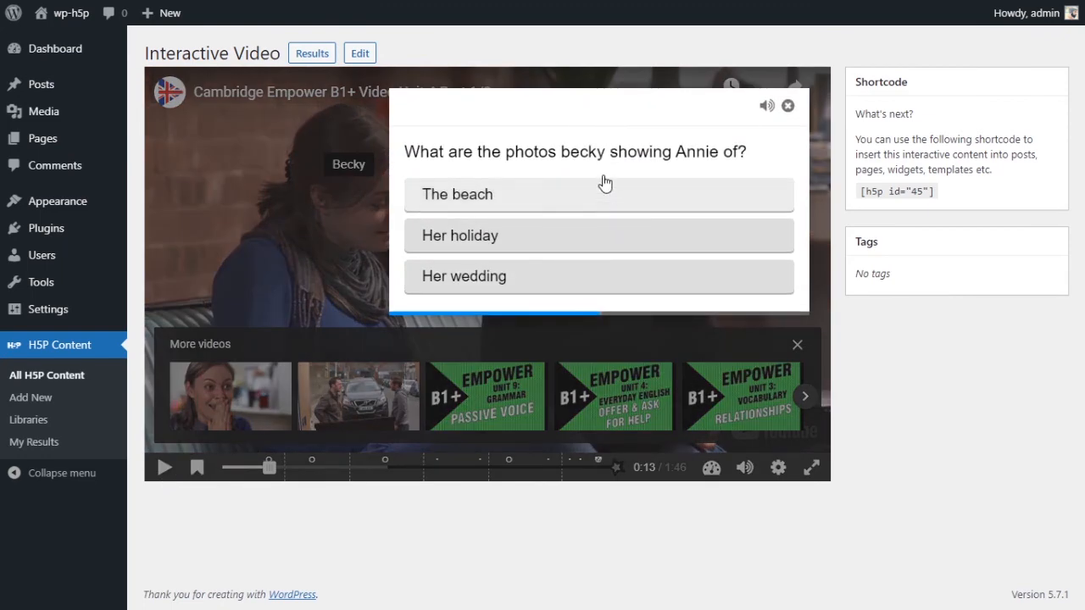
pyautogui.click(600, 238)
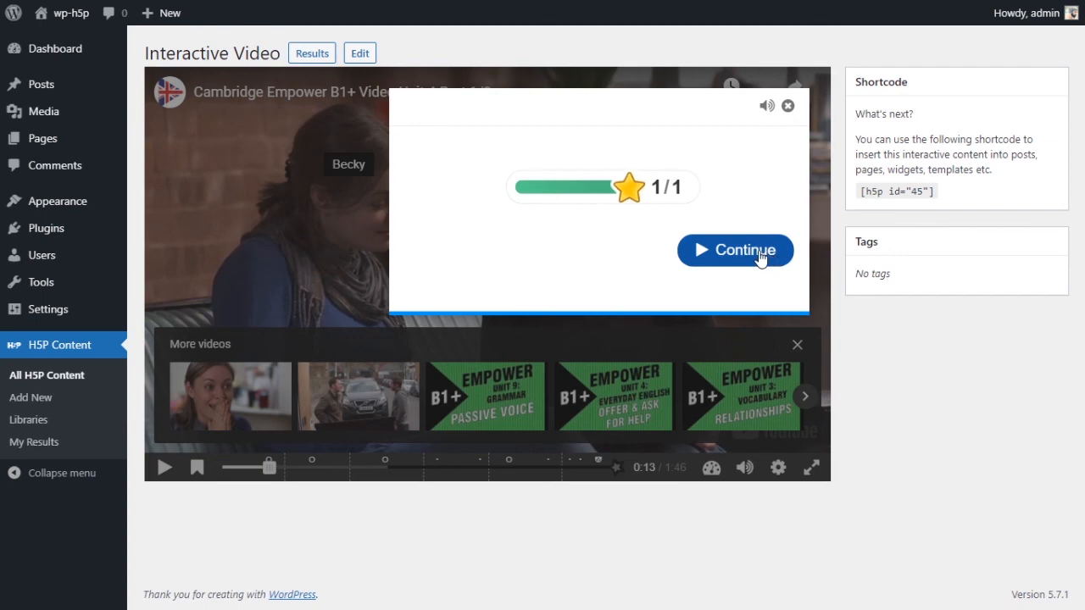
pyautogui.click(760, 258)
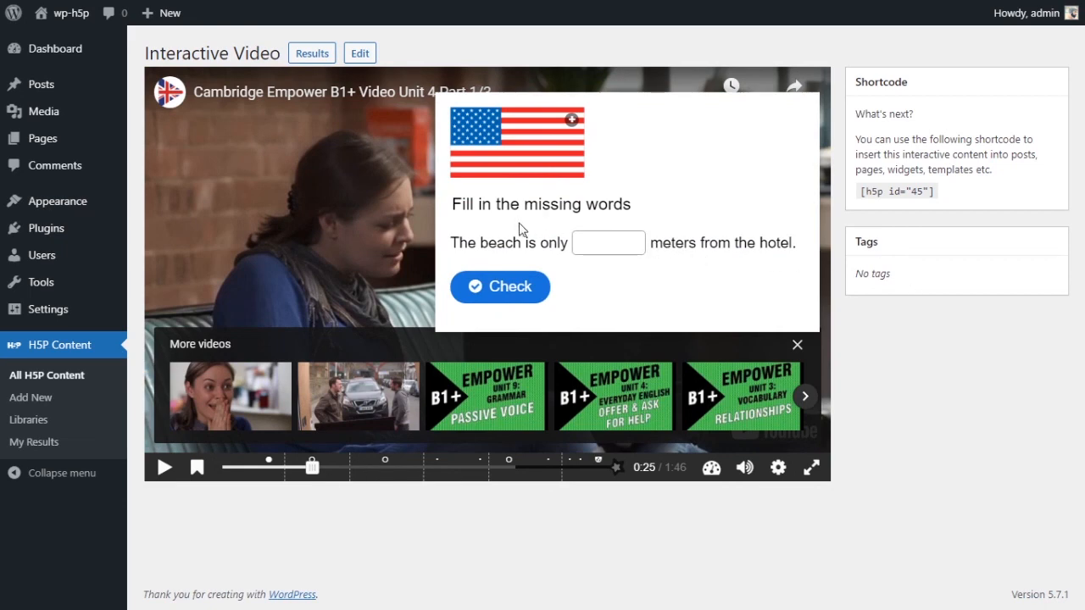
# Step: Answer the fill-in-the-blank question about the beach's distance from the hotel with 10, check it, and continue the video
pyautogui.click(599, 243)
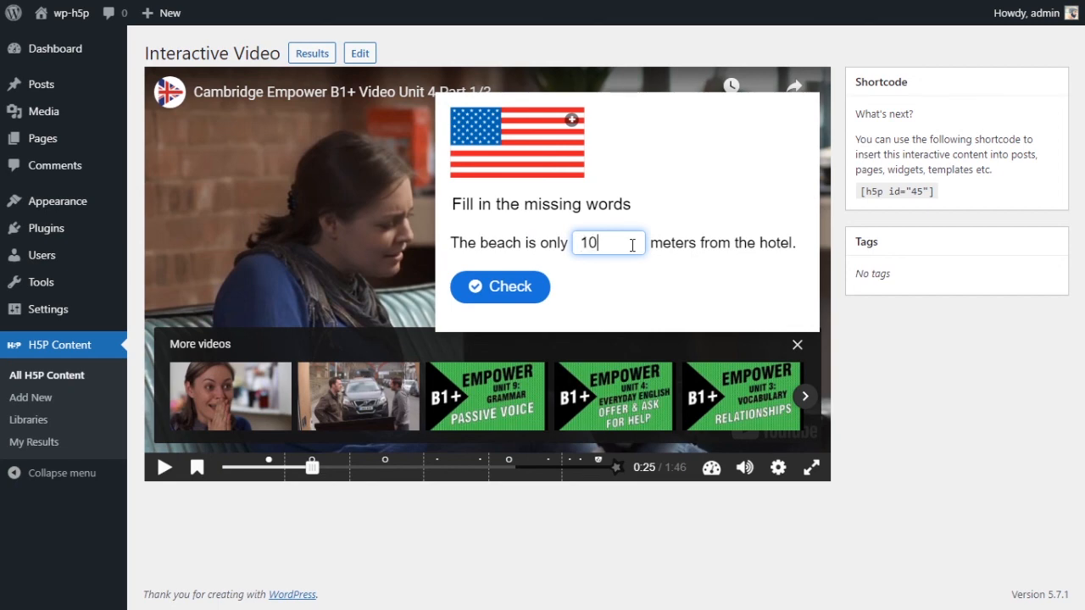
pyautogui.write('10 meter')
pyautogui.press('BackSpace')
pyautogui.press('BackSpace')
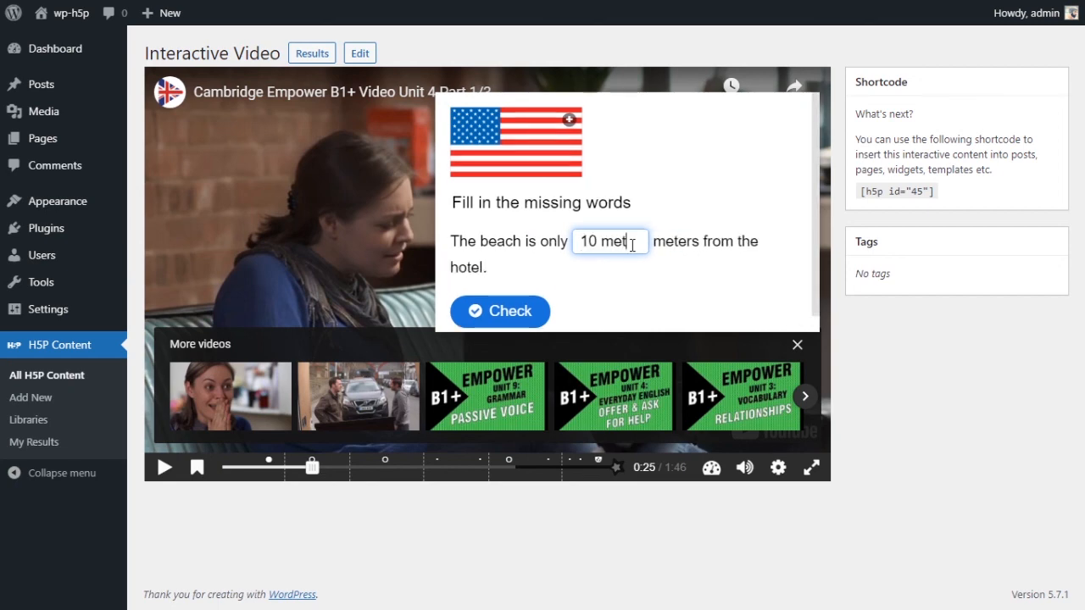
pyautogui.write('e')
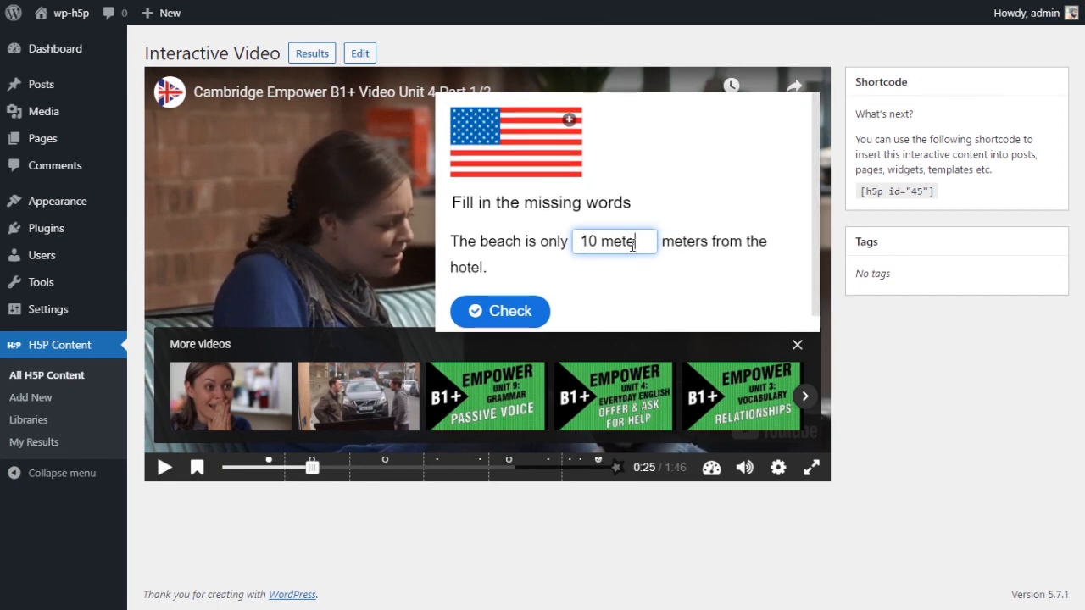
pyautogui.press('BackSpace')
pyautogui.press('BackSpace')
pyautogui.press('BackSpace')
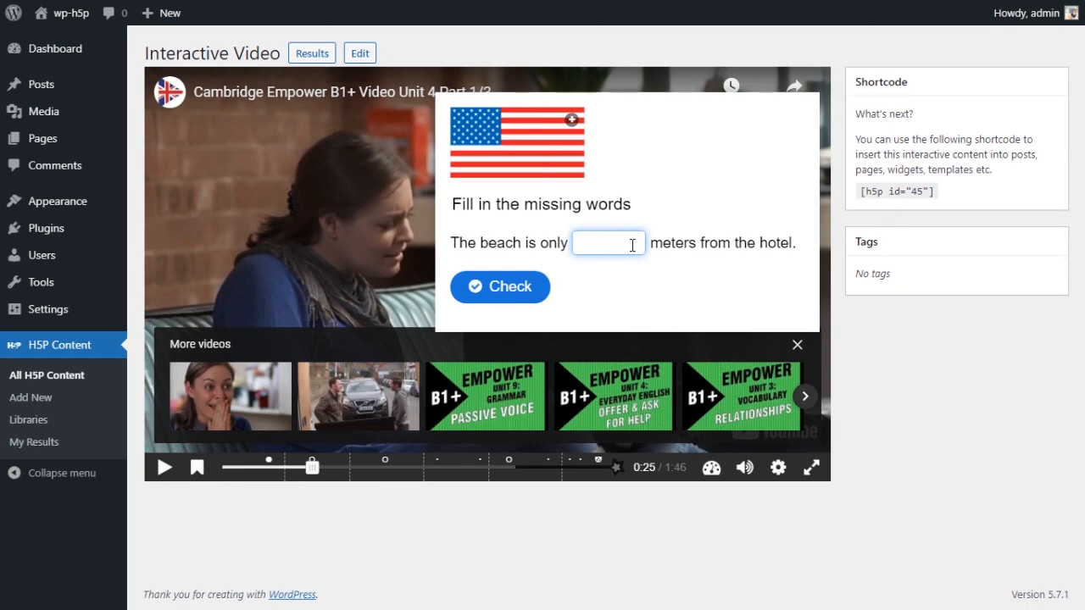
pyautogui.click(515, 287)
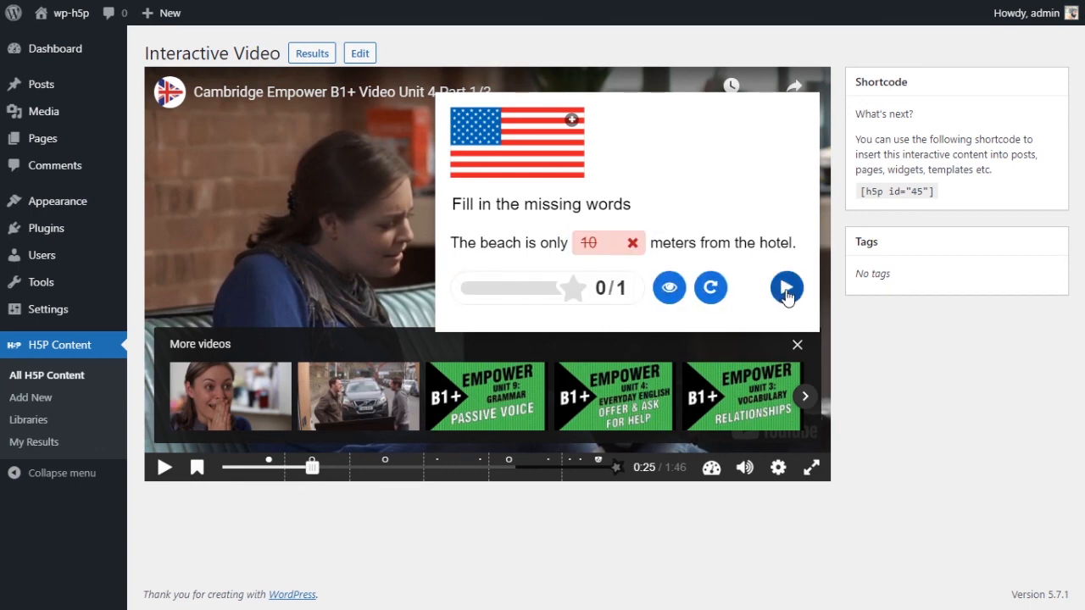
pyautogui.click(787, 288)
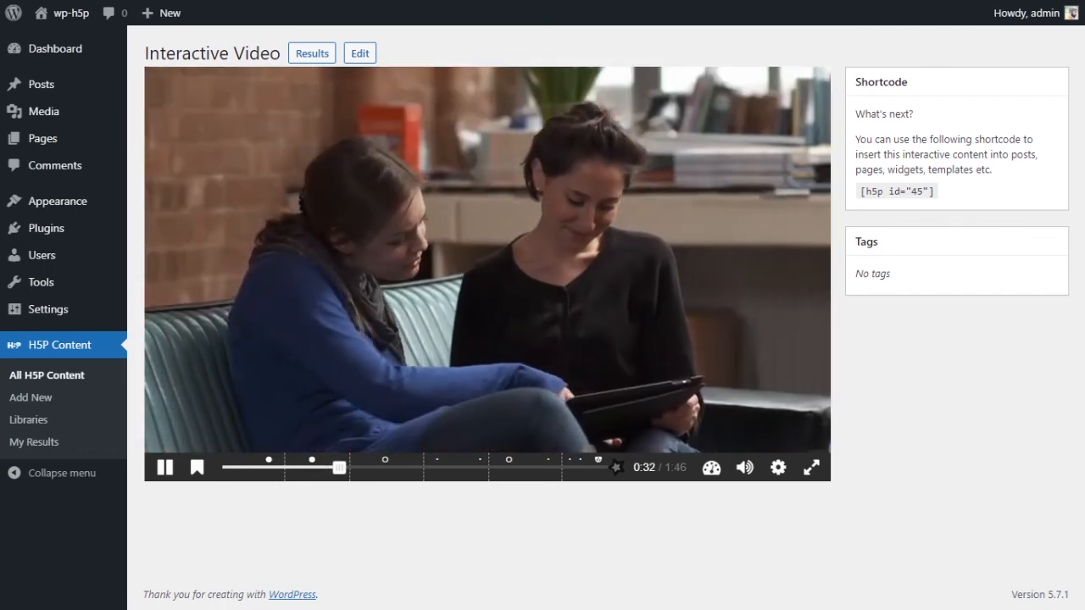
# Step: Skip ahead to the TF question about taking photos for the website, submit True, and continue the video
pyautogui.click(363, 471)
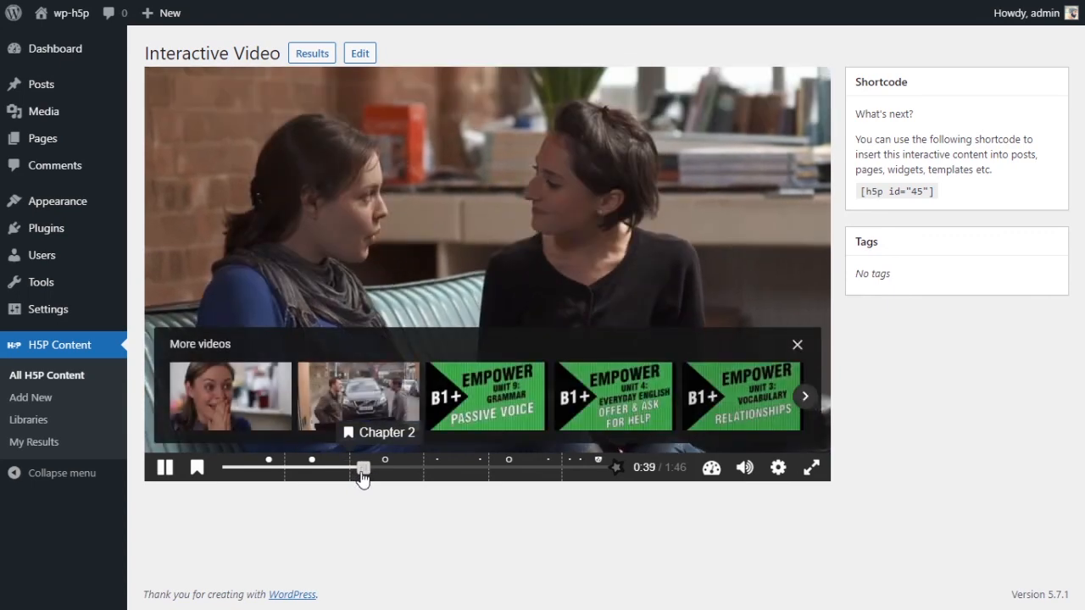
pyautogui.click(371, 471)
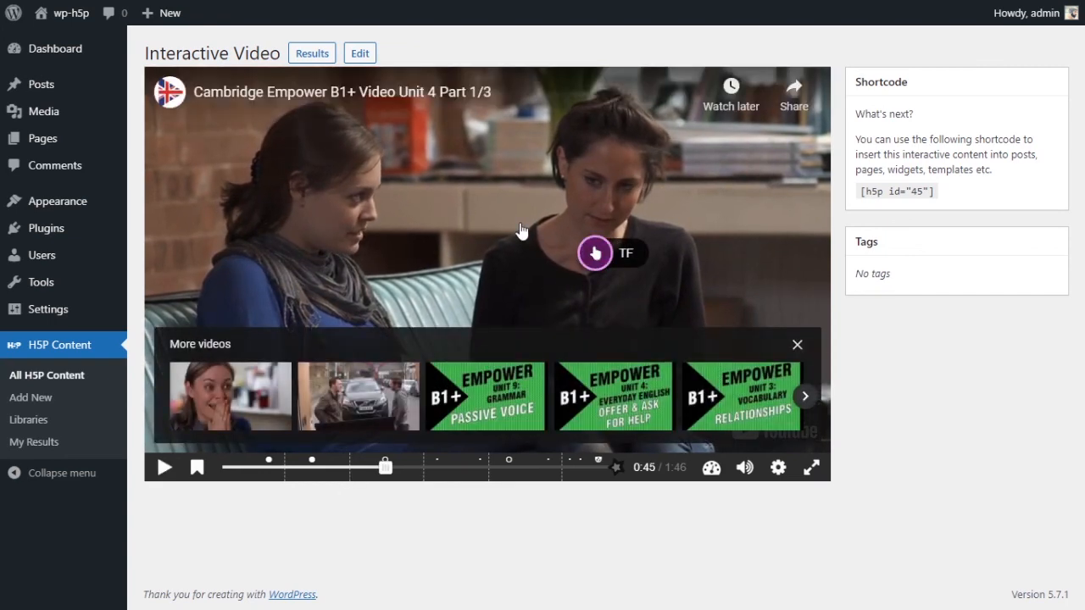
pyautogui.click(595, 254)
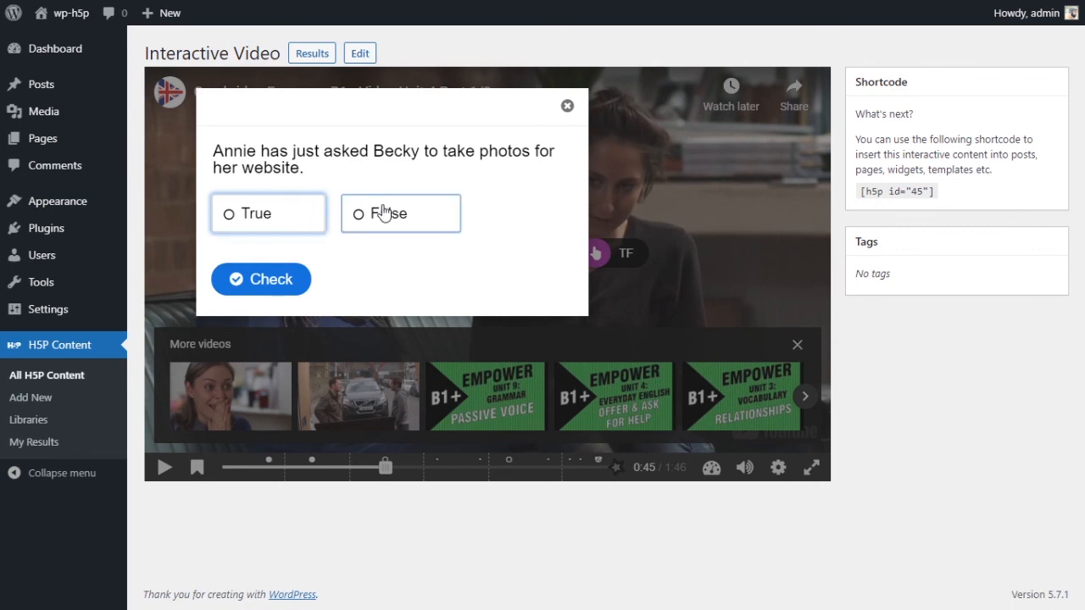
pyautogui.click(264, 220)
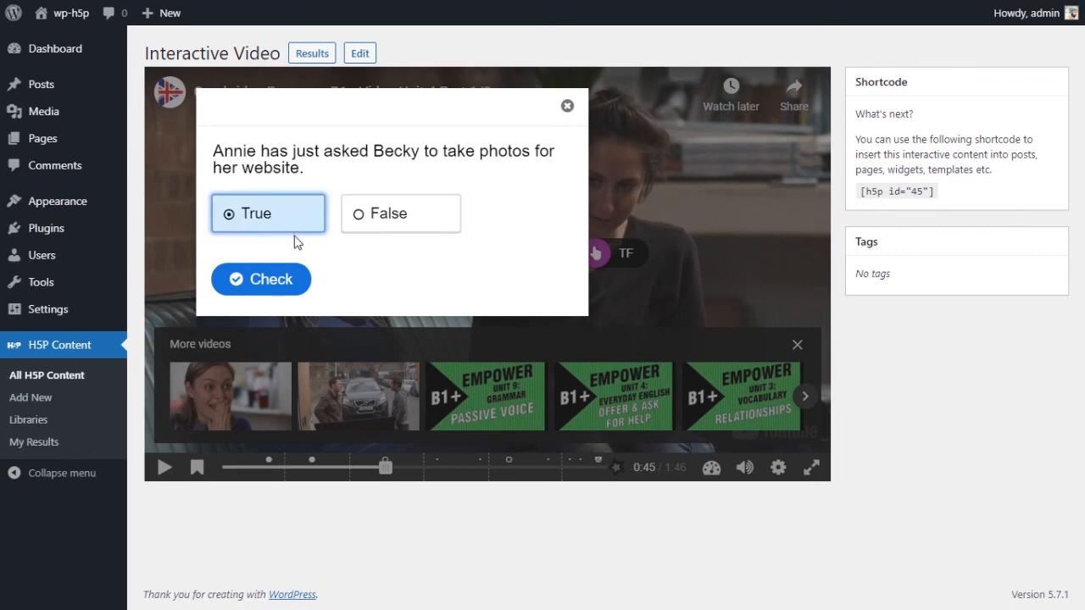
pyautogui.click(262, 279)
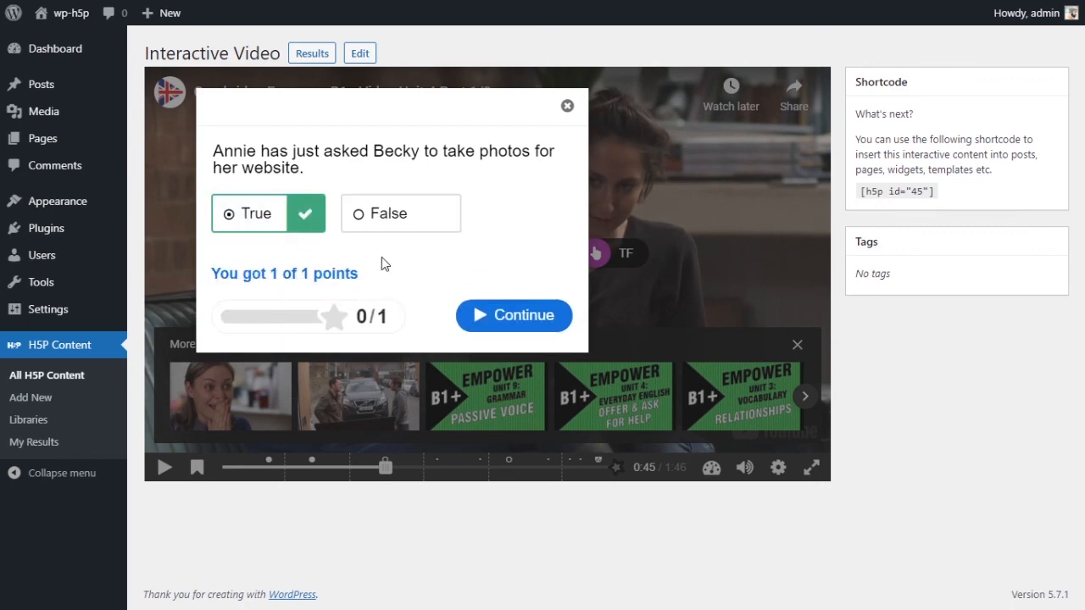
pyautogui.click(520, 317)
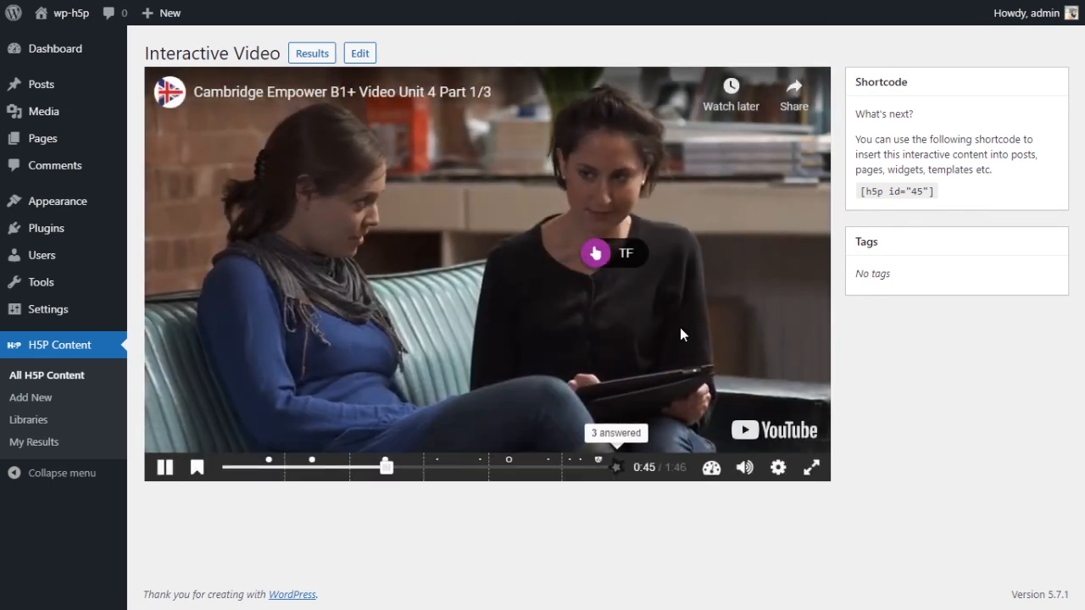
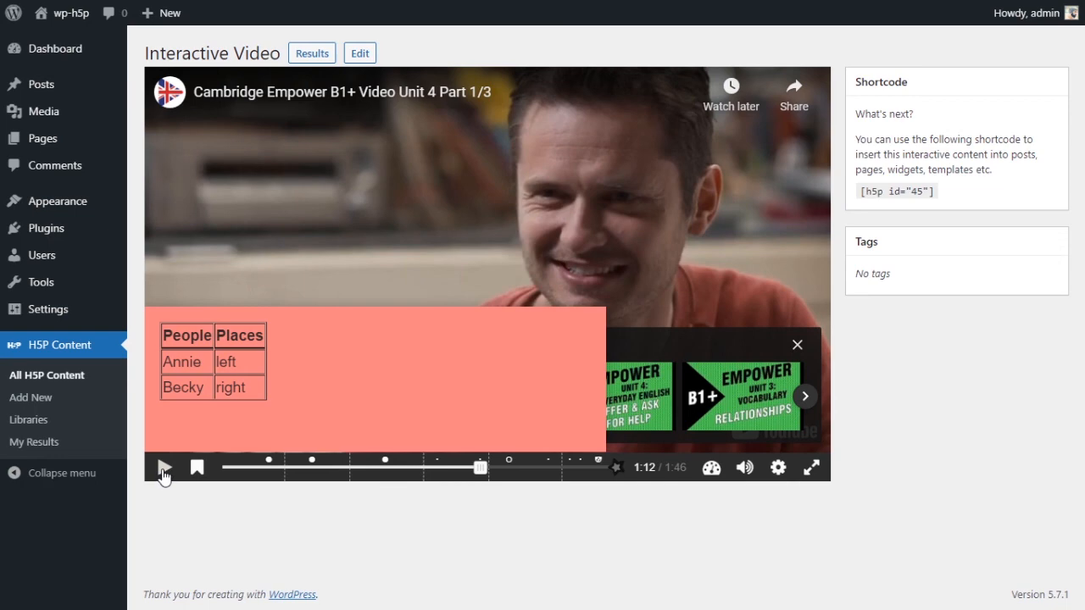
# Step: Resume the video to the question about Mark's shopping mistake, check the answer "He bought the wrong size desk", and continue
pyautogui.click(164, 473)
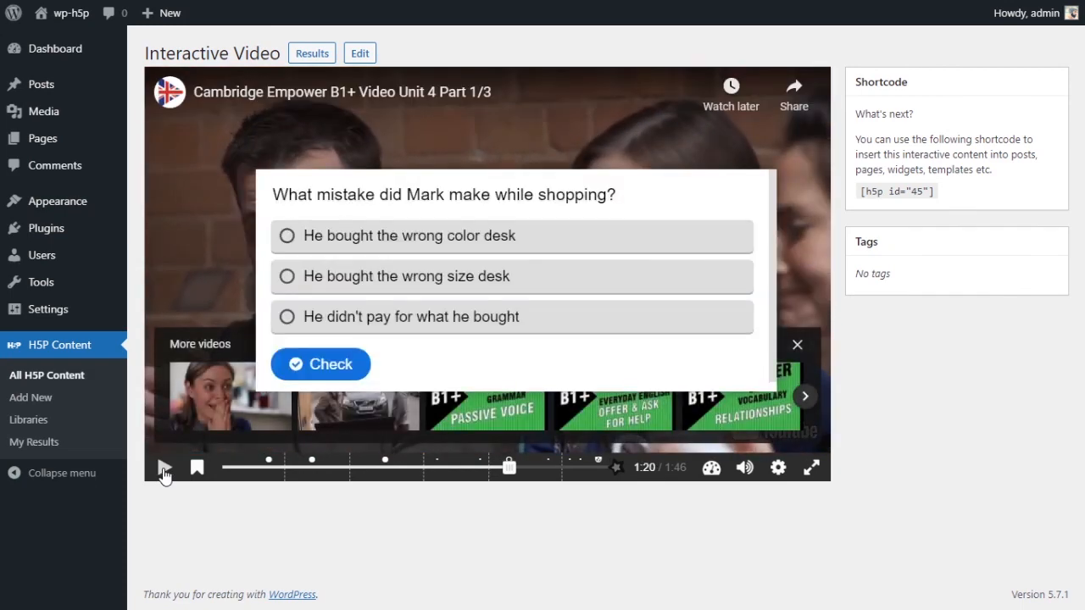
pyautogui.click(503, 284)
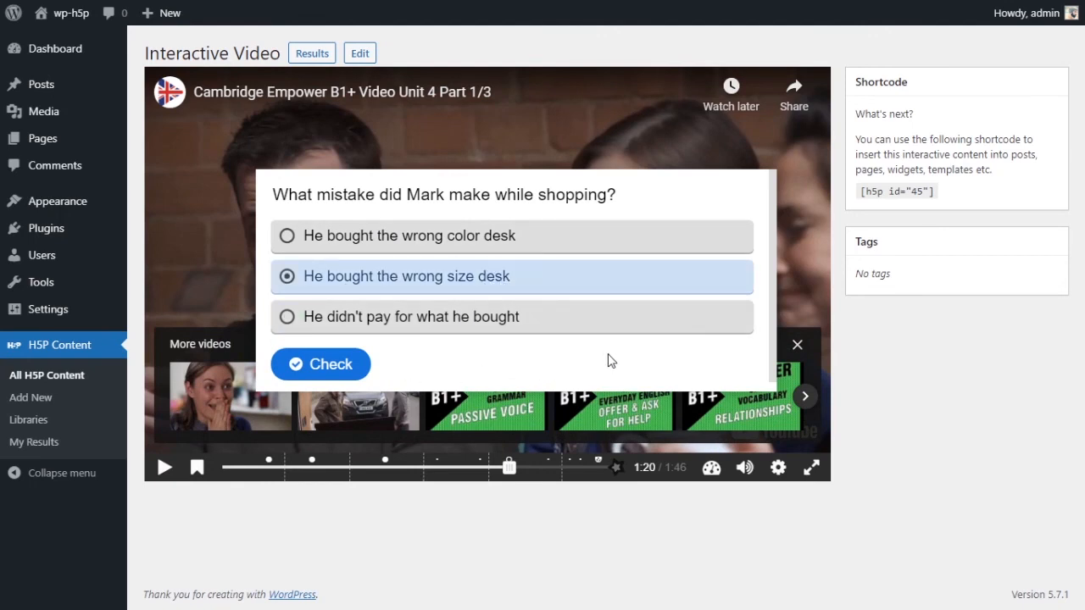
pyautogui.click(363, 363)
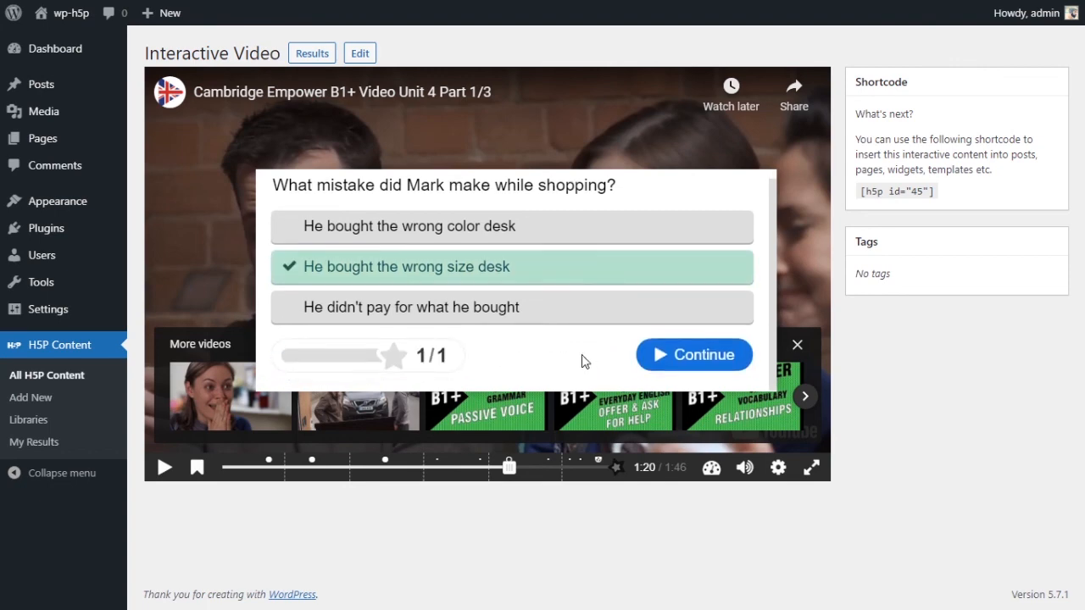
pyautogui.click(676, 360)
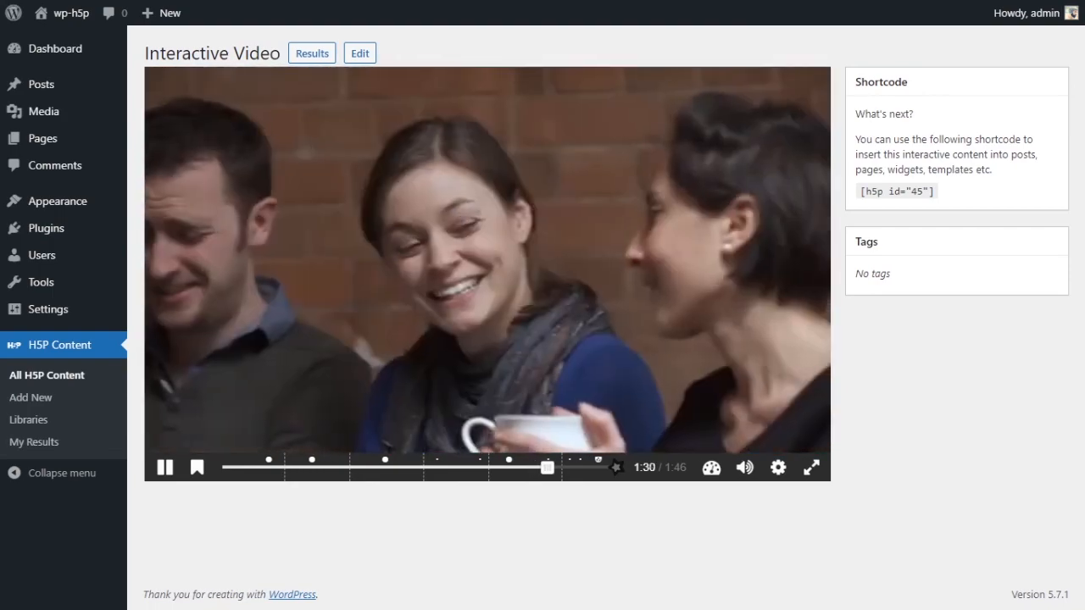
# Step: Test the "Some image" link at 1:32 by opening its image, and return to the video
pyautogui.click(174, 476)
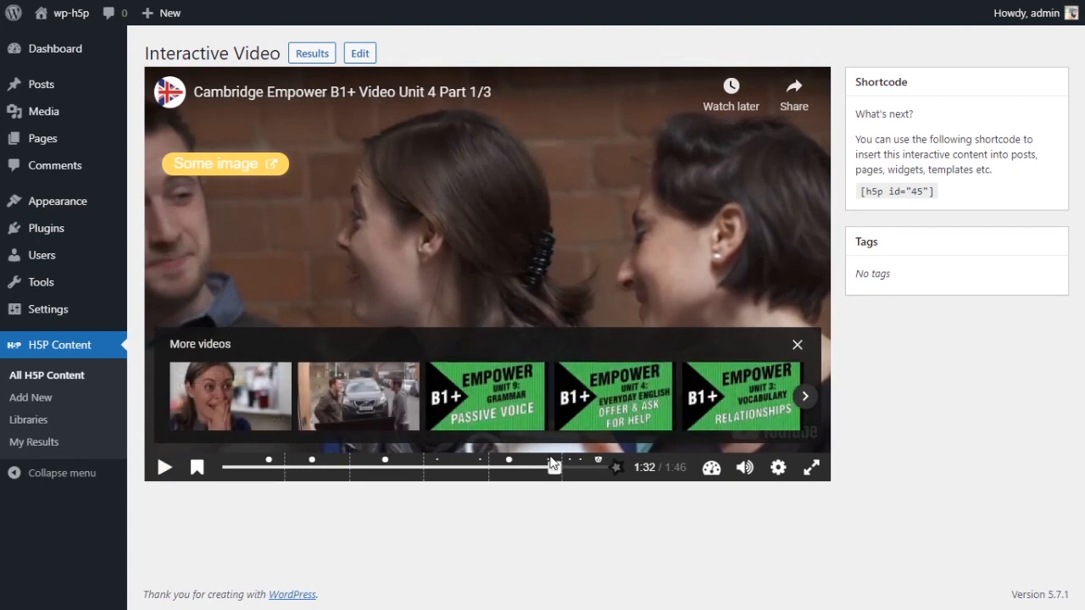
pyautogui.click(253, 164)
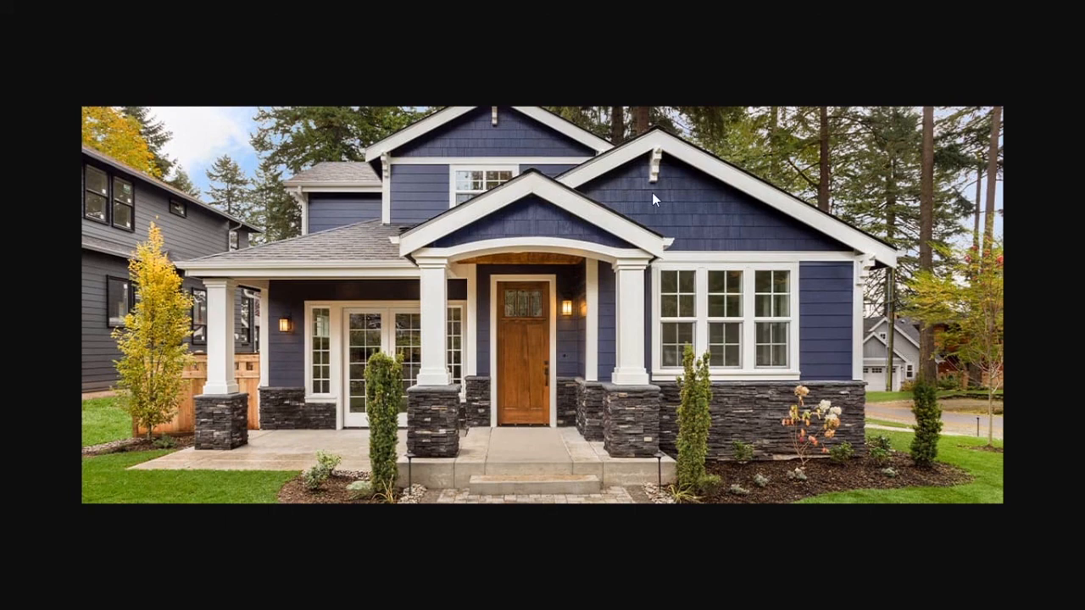
pyautogui.hotkey('ctrl', 'w')
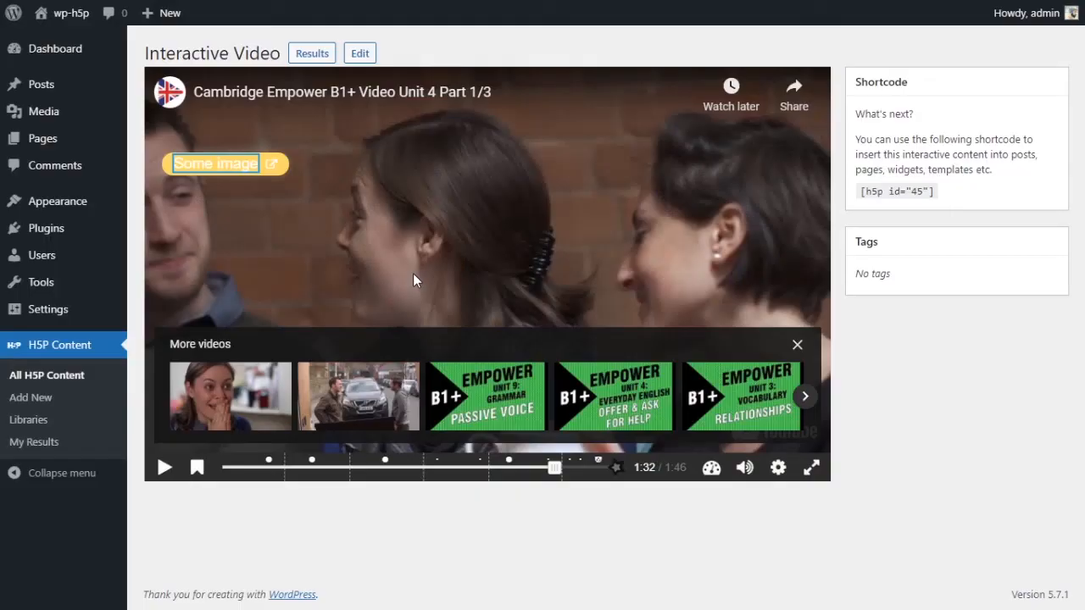
# Step: Resume the video to the "Important Link" at 1:37, test the link, and play on to the "Go to Youtube" hotspot
pyautogui.click(165, 472)
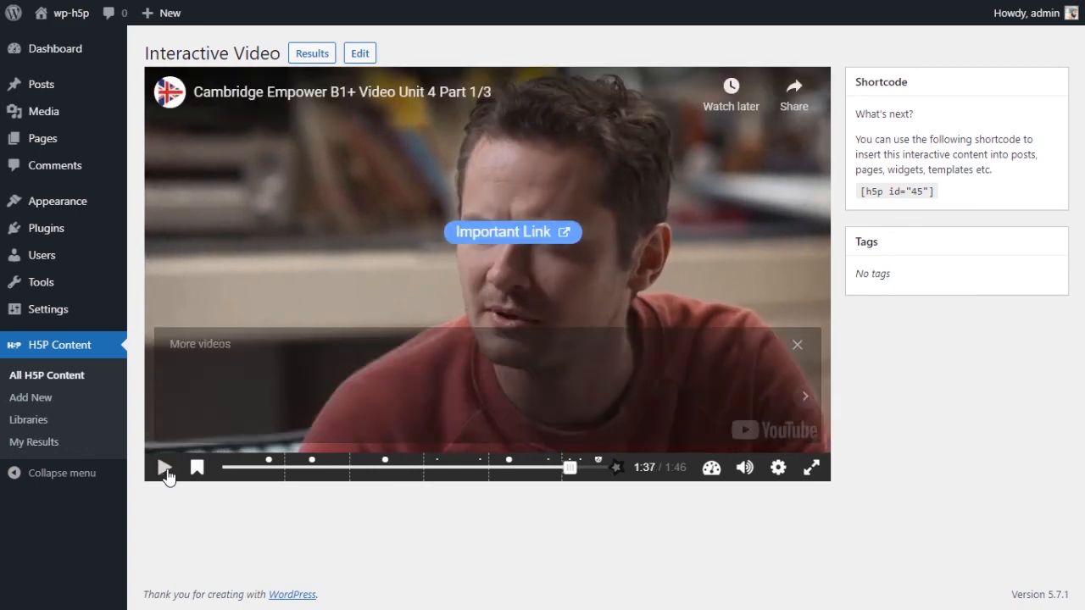
pyautogui.click(501, 233)
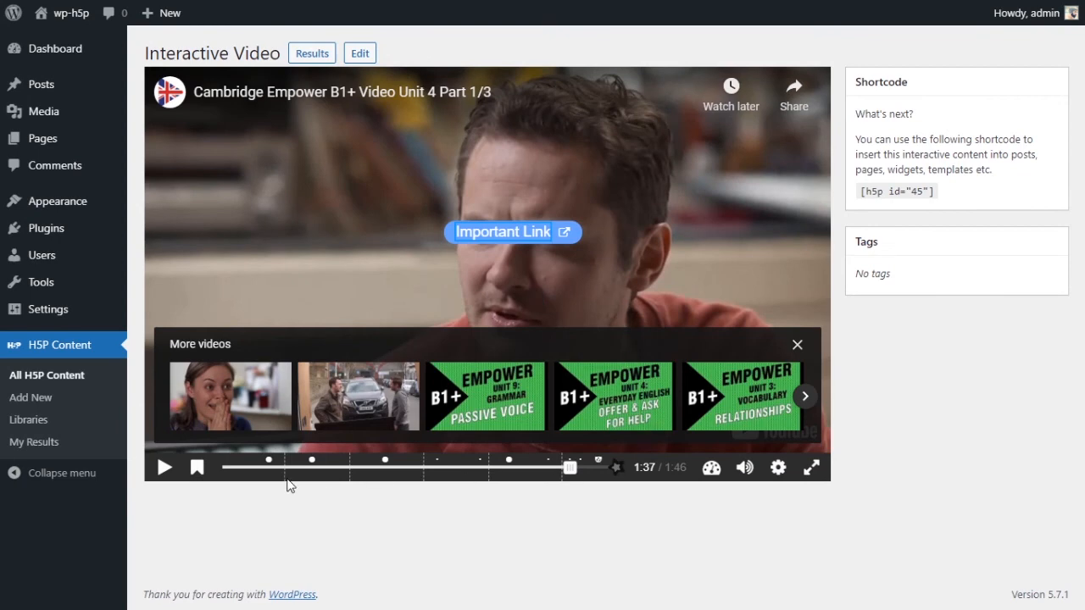
pyautogui.click(167, 472)
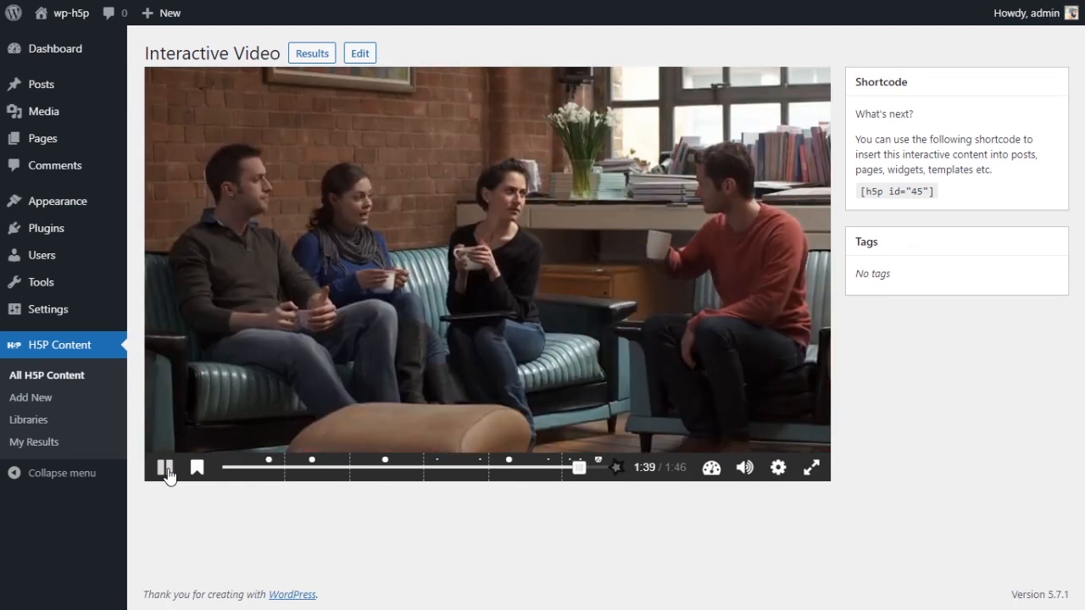
pyautogui.click(165, 469)
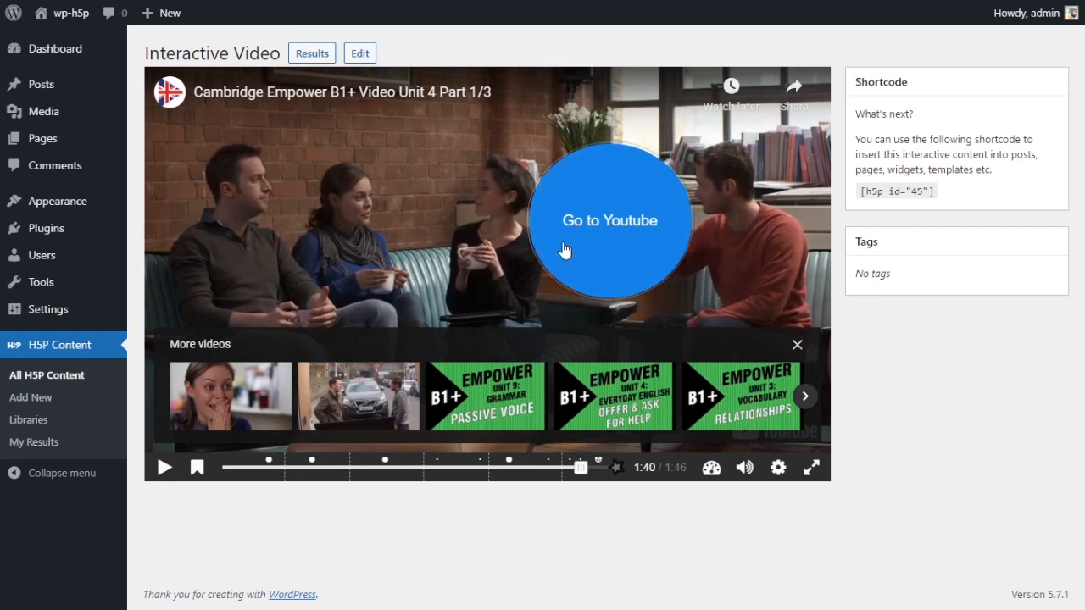
# Step: Play on to the "What do you want to do next" crossroads, choose "Go back to the start", and continue
pyautogui.click(166, 469)
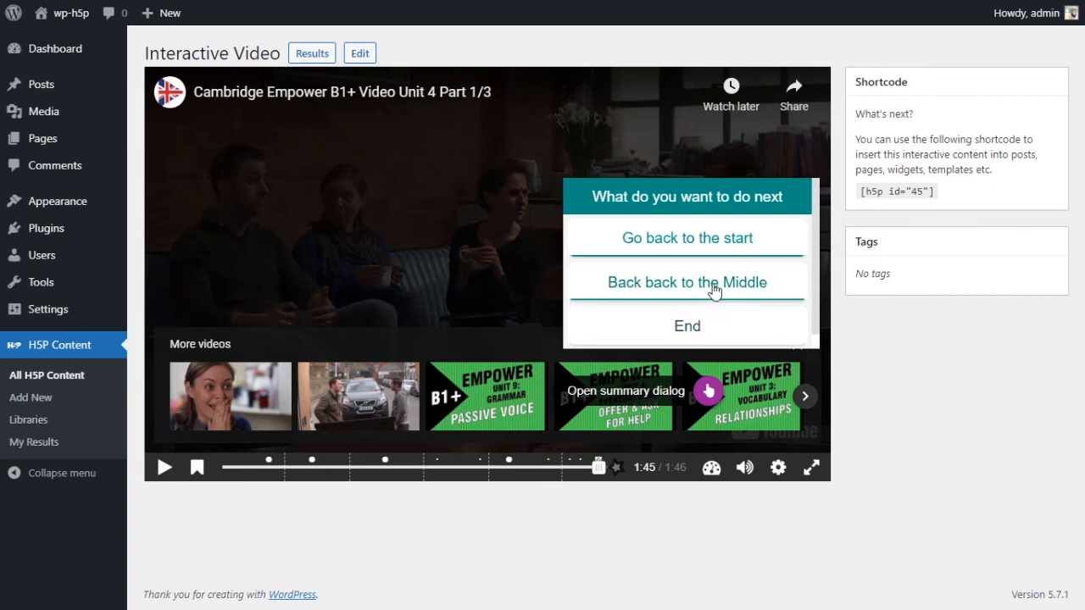
pyautogui.click(717, 244)
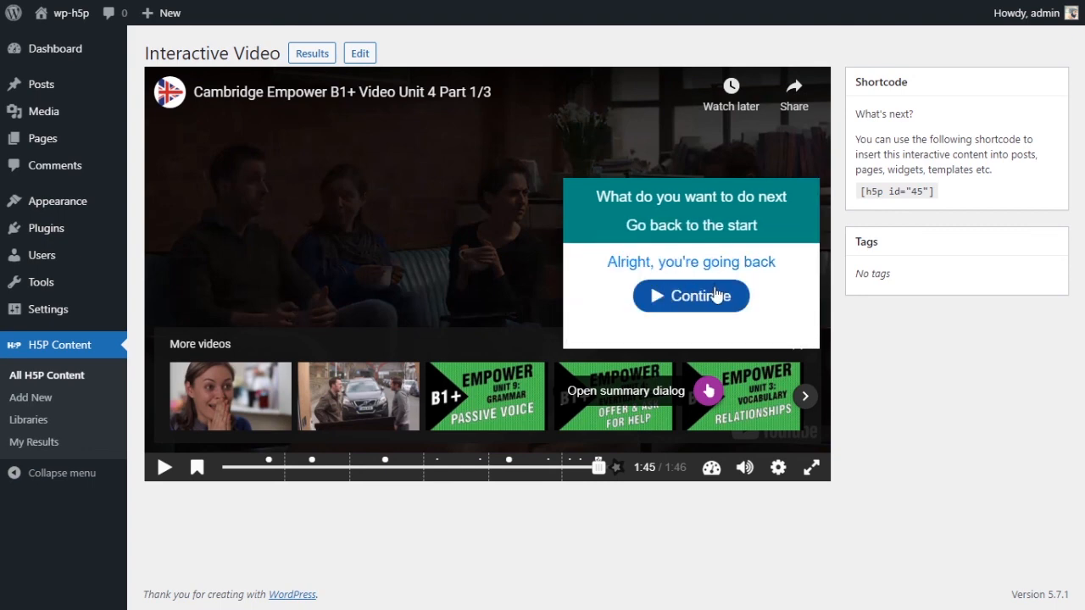
pyautogui.click(717, 295)
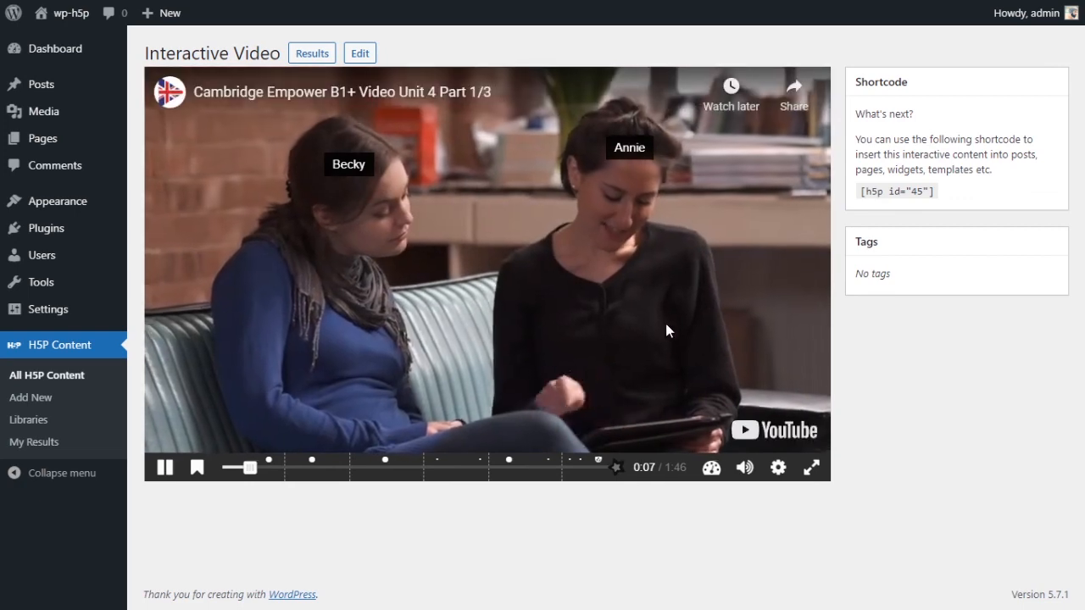
# Step: Skip ahead to 1:43, play through to the end screen, and move back to the summary prompt at 1:45
pyautogui.click(165, 468)
pyautogui.moveTo(252, 467); pyautogui.dragTo(592, 468)
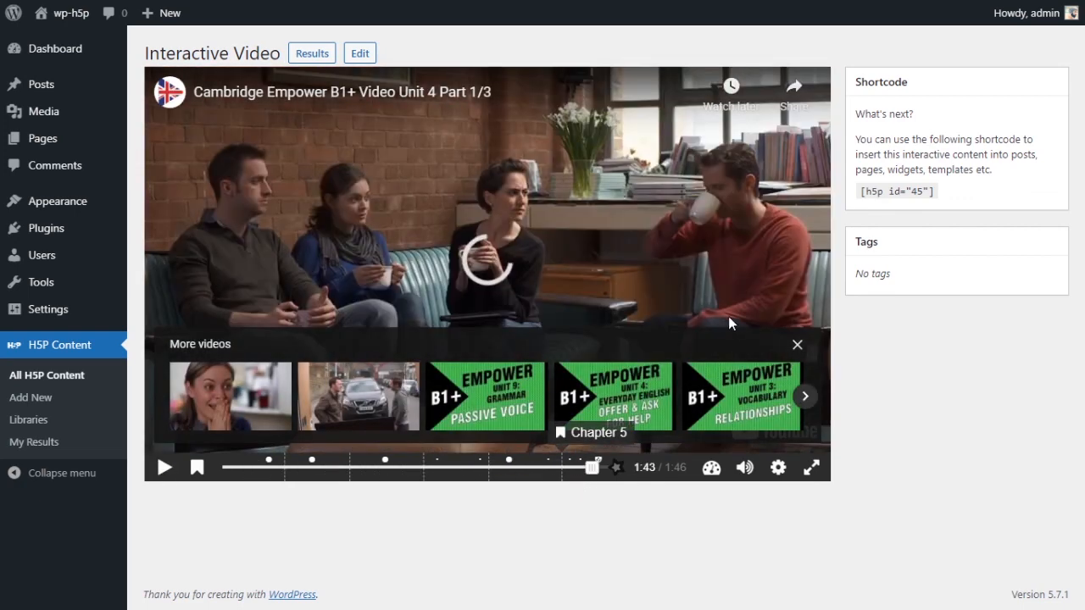
pyautogui.click(167, 469)
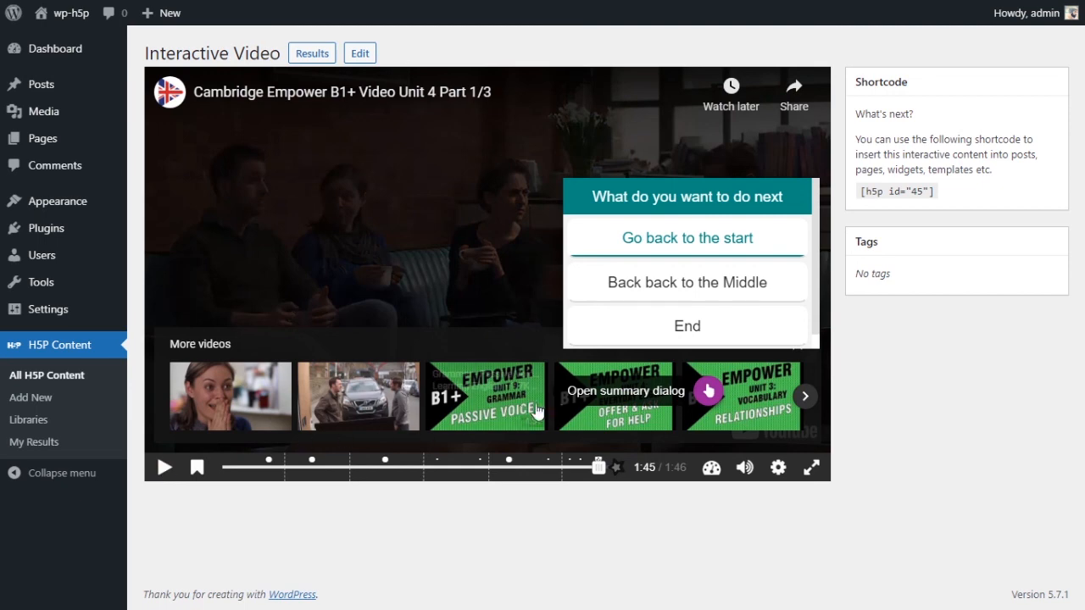
pyautogui.click(161, 469)
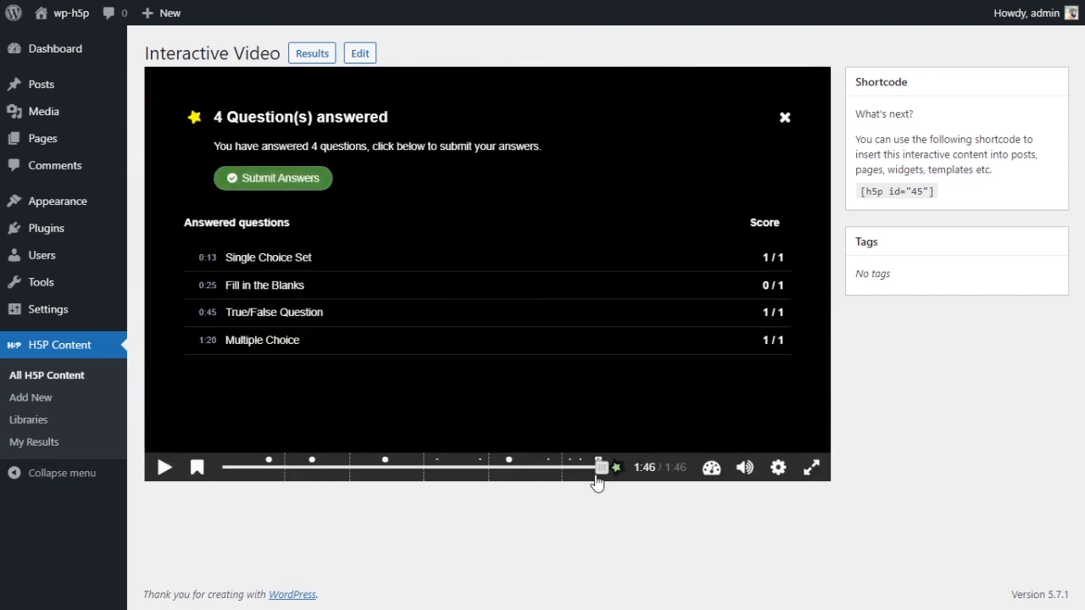
pyautogui.moveTo(601, 468); pyautogui.dragTo(595, 467)
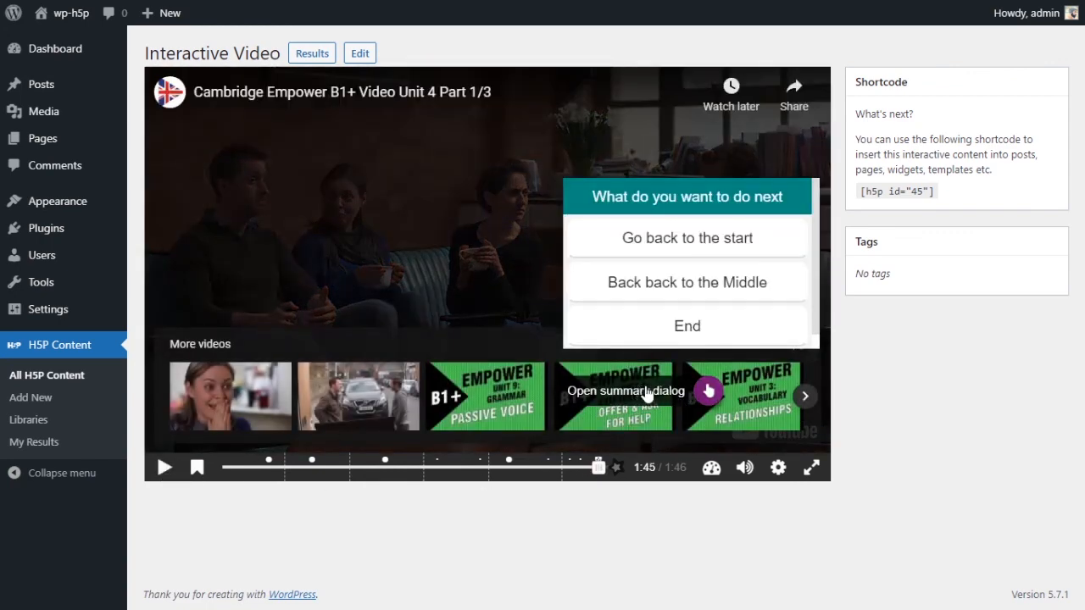
# Step: Open the summary dialog, answer 4 for the number of people in the scene, and continue to the end screen
pyautogui.moveTo(642, 399); pyautogui.dragTo(618, 395)
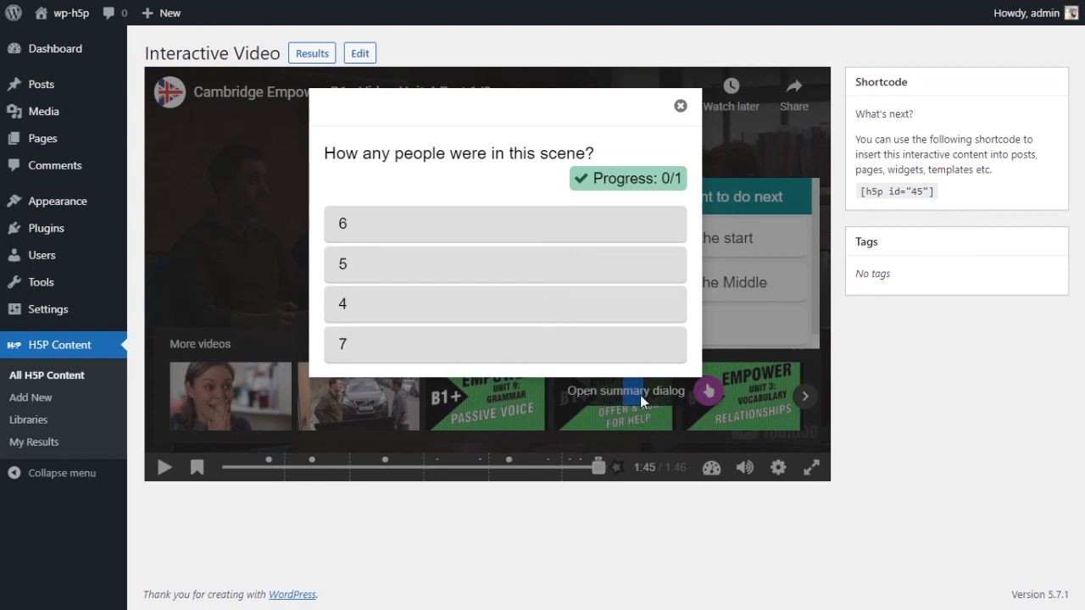
pyautogui.moveTo(336, 153); pyautogui.dragTo(576, 153)
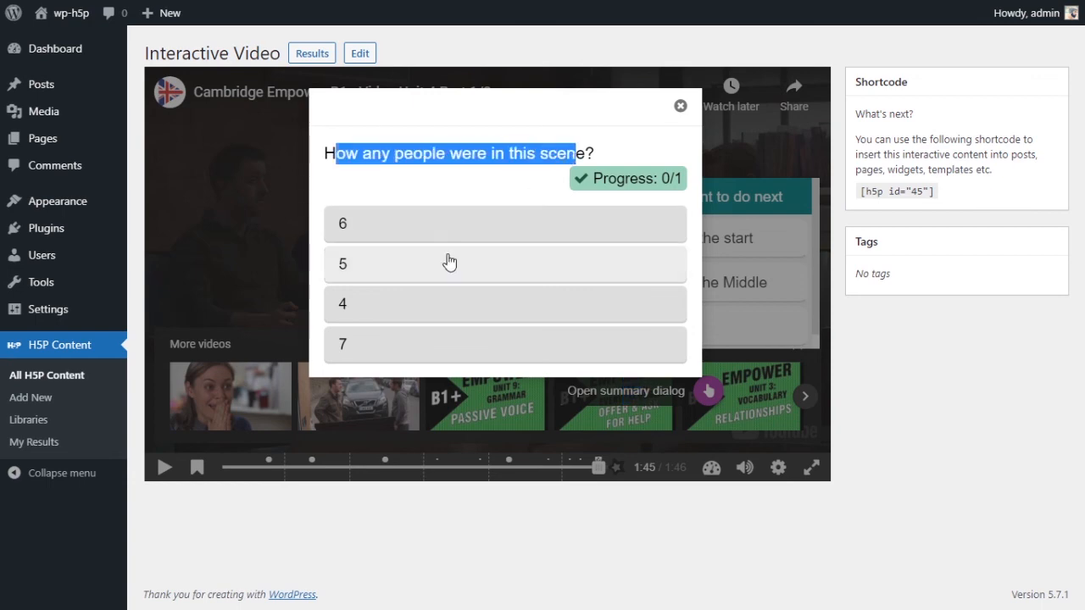
pyautogui.click(439, 303)
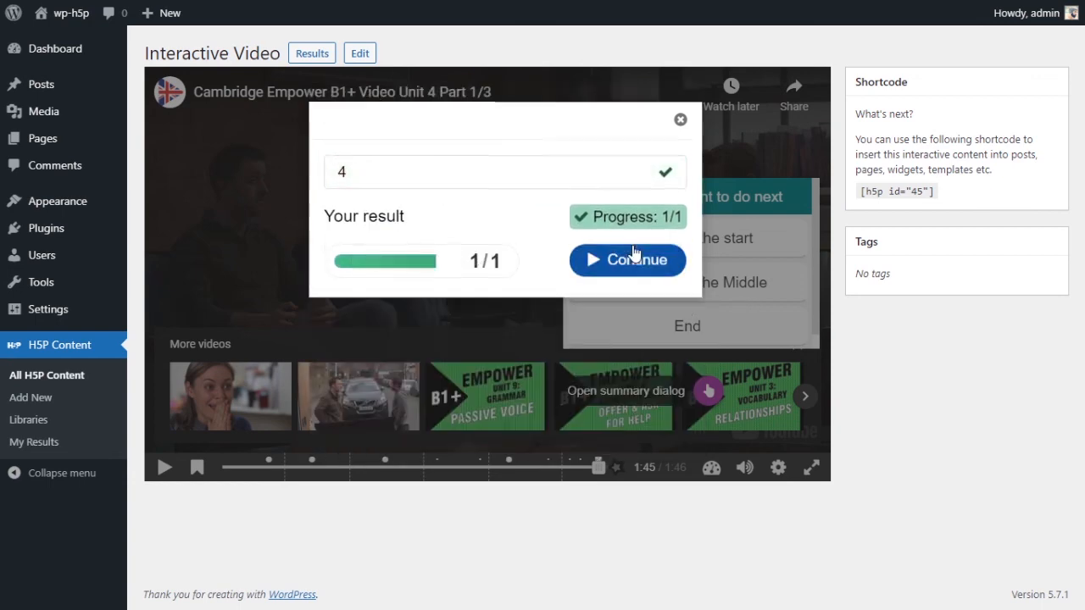
pyautogui.click(632, 254)
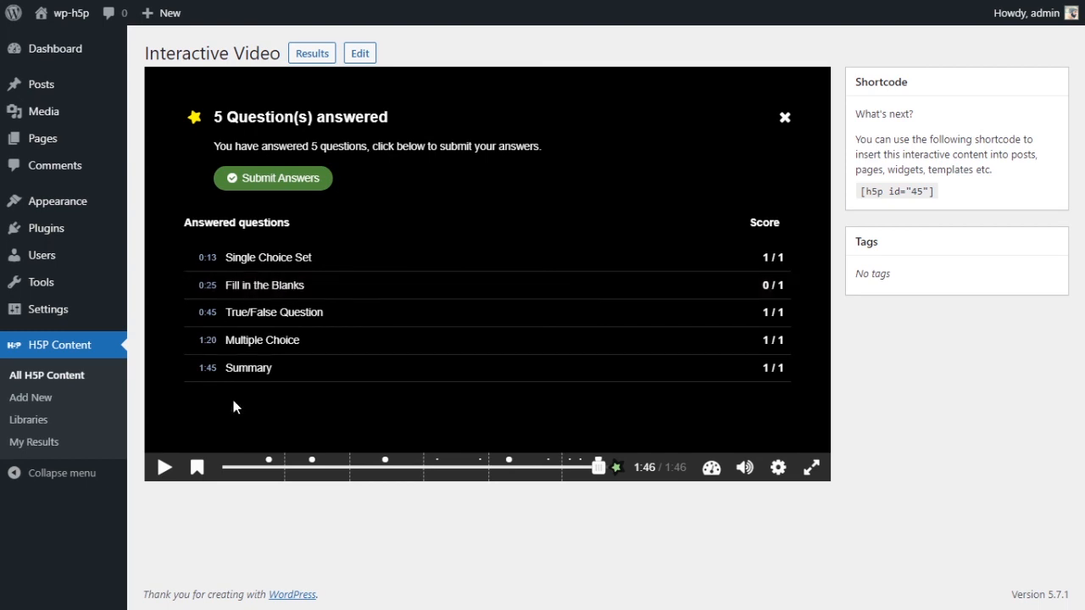
# Step: Review the Fill in the Blanks result from the answered questions list, return to the end screen, and submit the answers
pyautogui.click(251, 287)
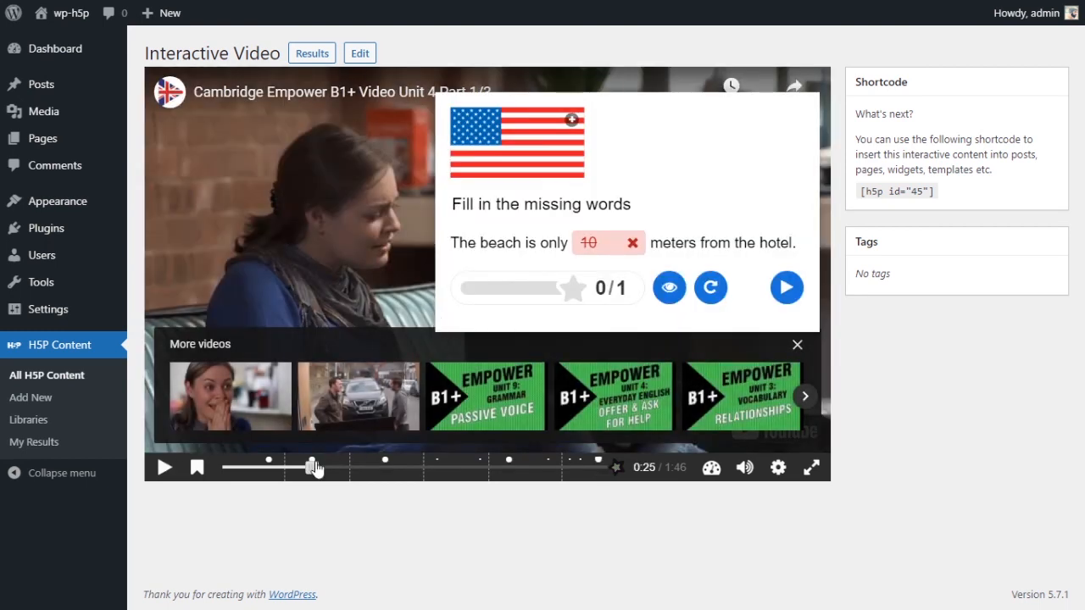
pyautogui.moveTo(313, 469); pyautogui.dragTo(598, 467)
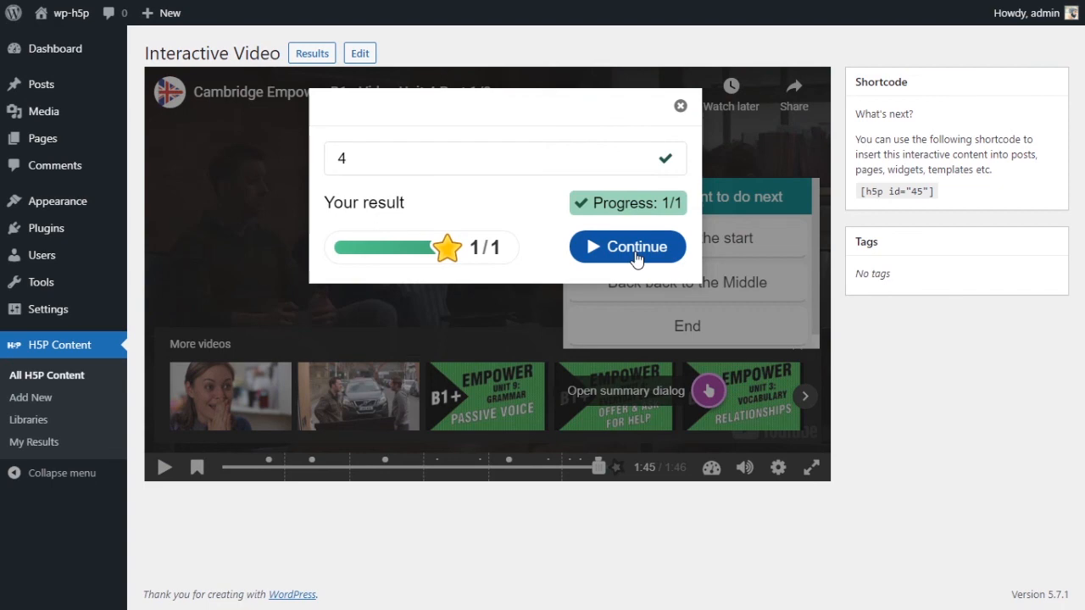
pyautogui.click(637, 260)
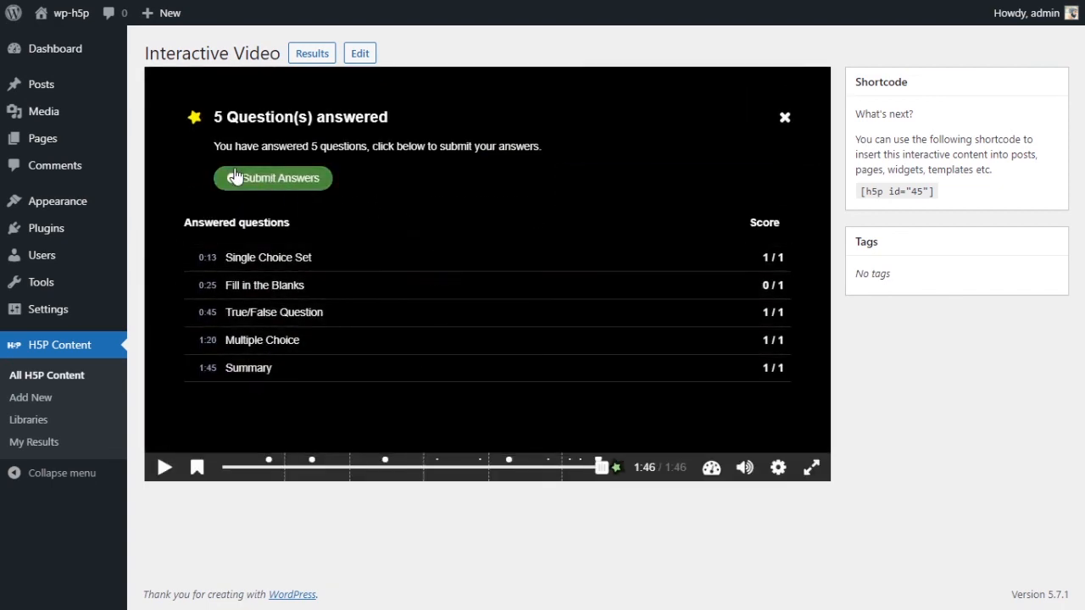
pyautogui.click(292, 178)
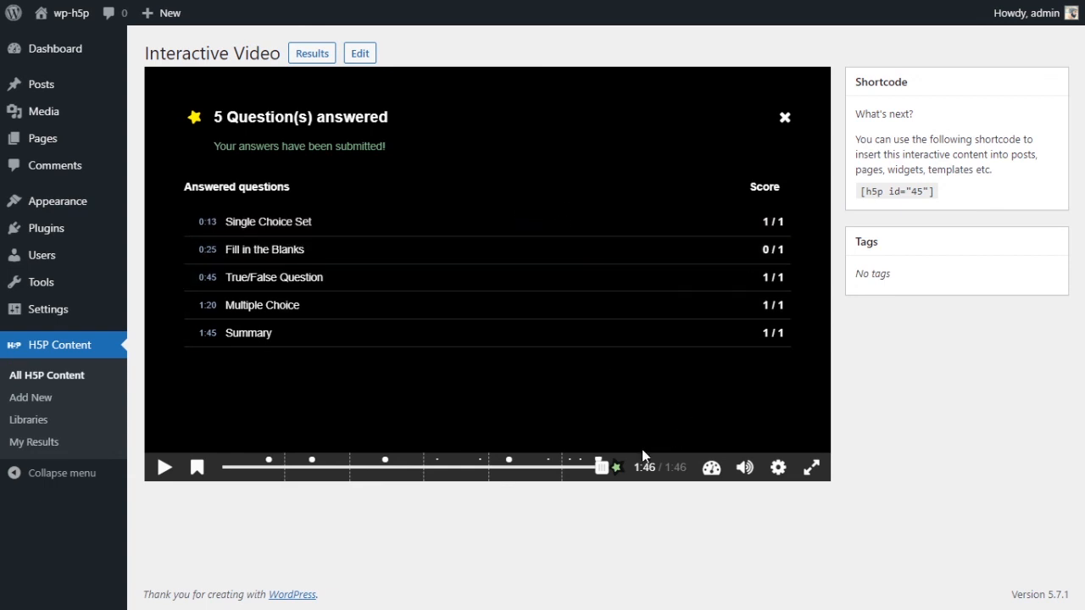
# Step: Close and reopen the end screen, and jump between the interactions using their markers along the video timeline
pyautogui.click(618, 470)
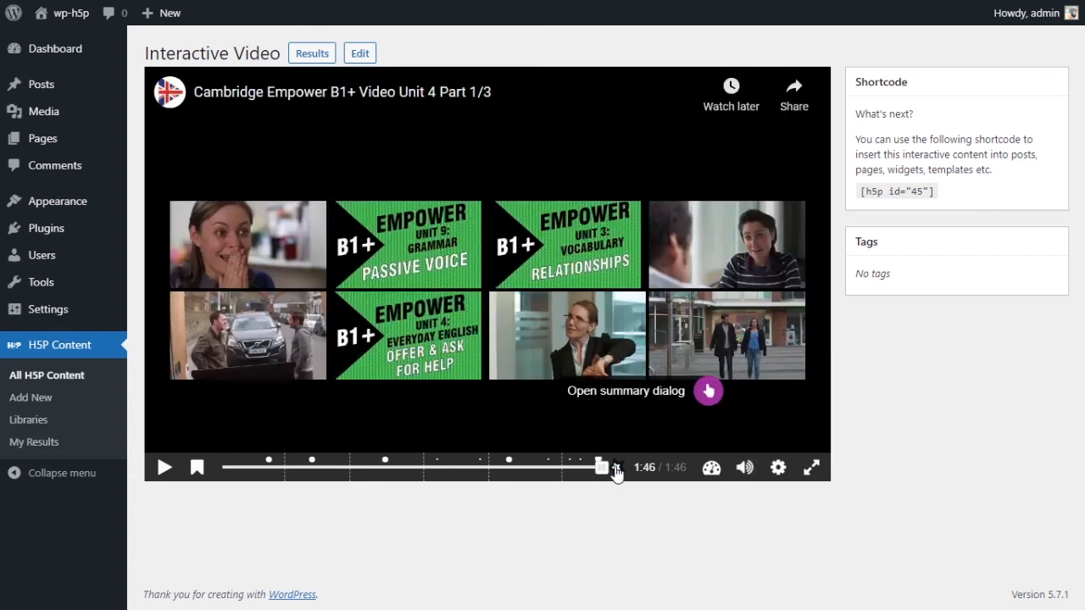
pyautogui.click(618, 474)
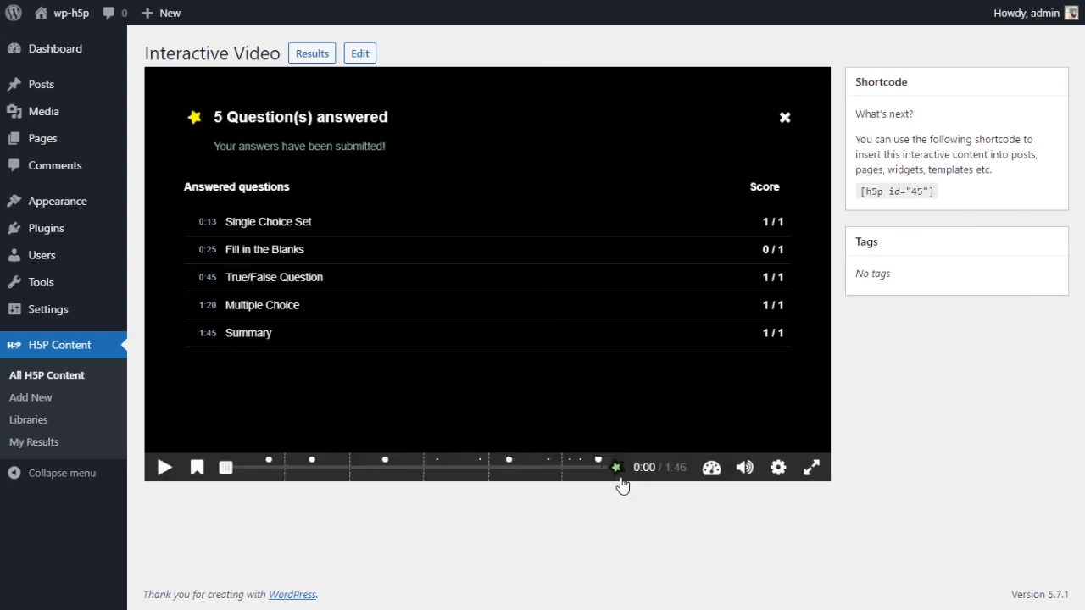
pyautogui.click(511, 460)
pyautogui.click(387, 461)
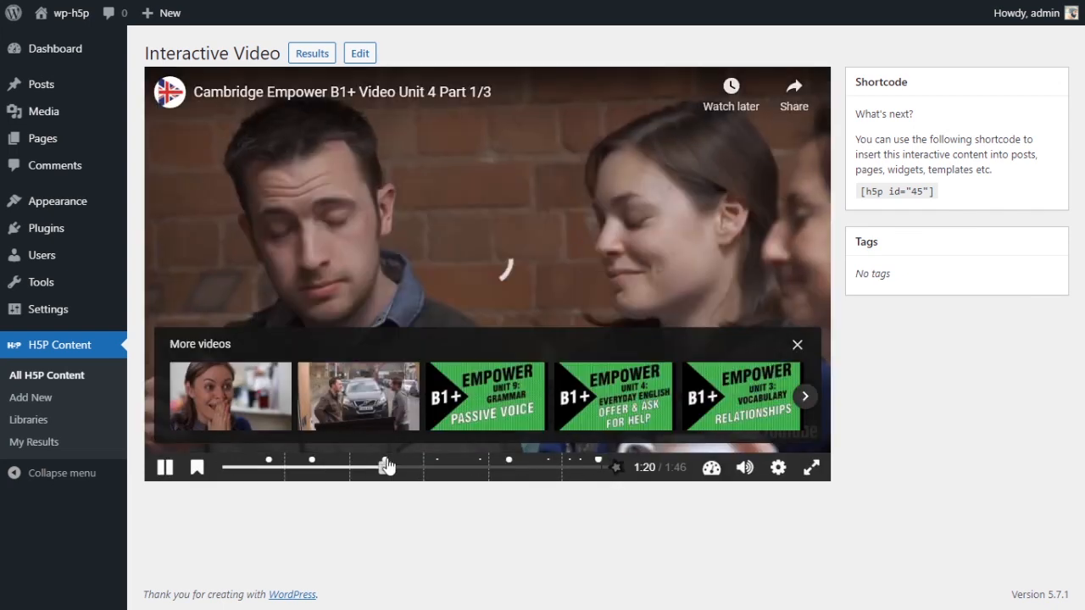
pyautogui.click(311, 460)
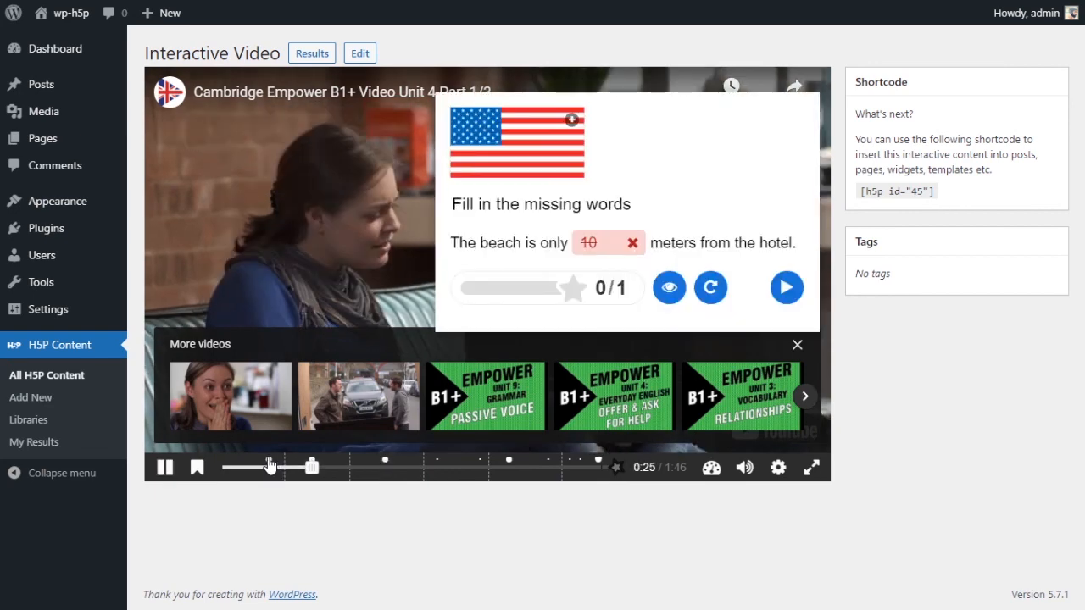
pyautogui.click(269, 460)
pyautogui.click(439, 459)
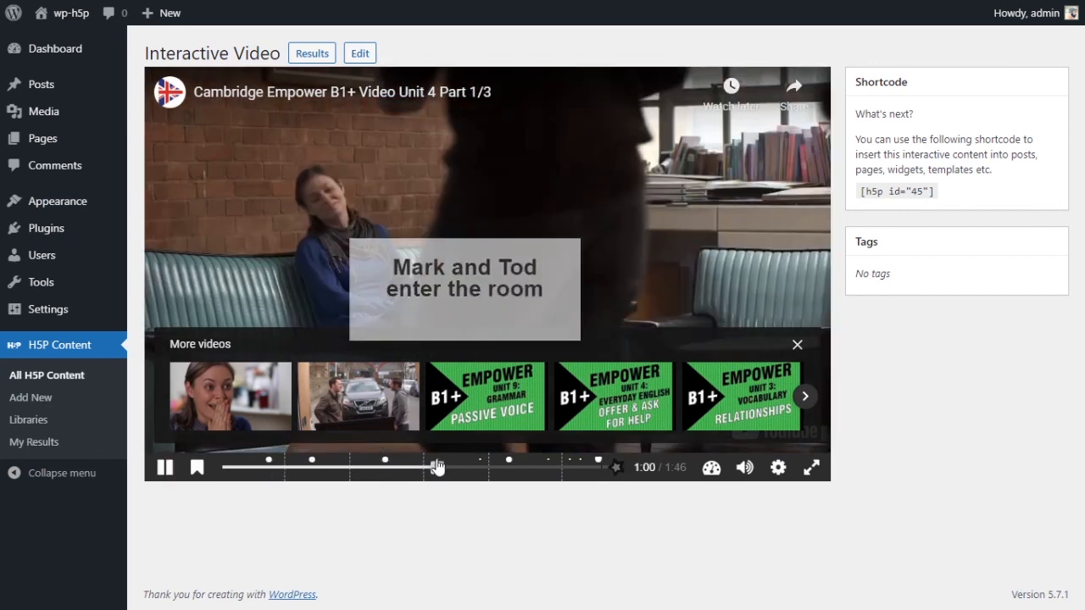
pyautogui.click(509, 461)
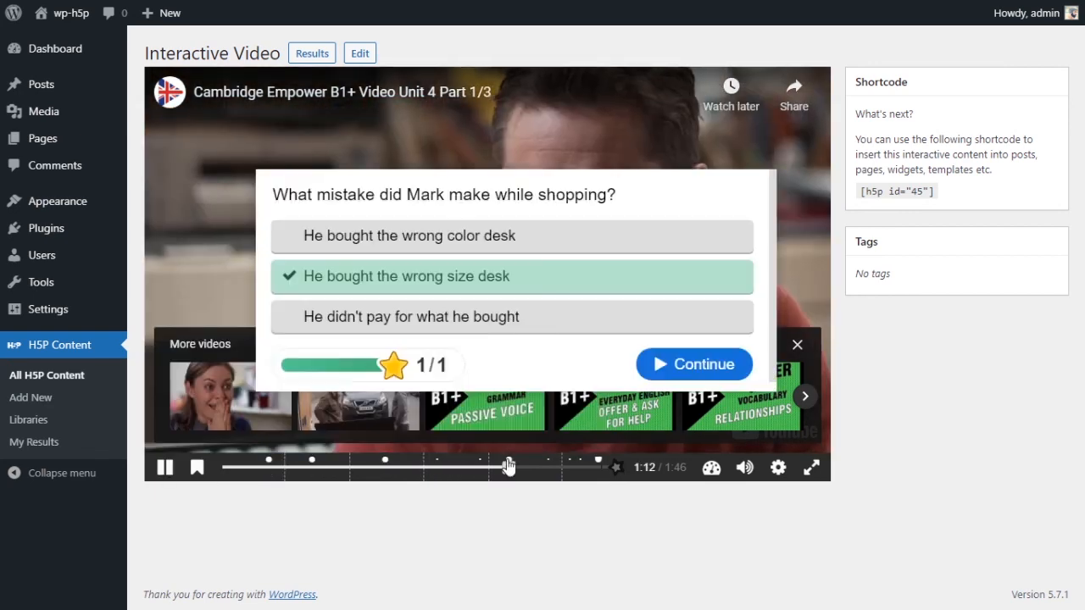
pyautogui.click(597, 462)
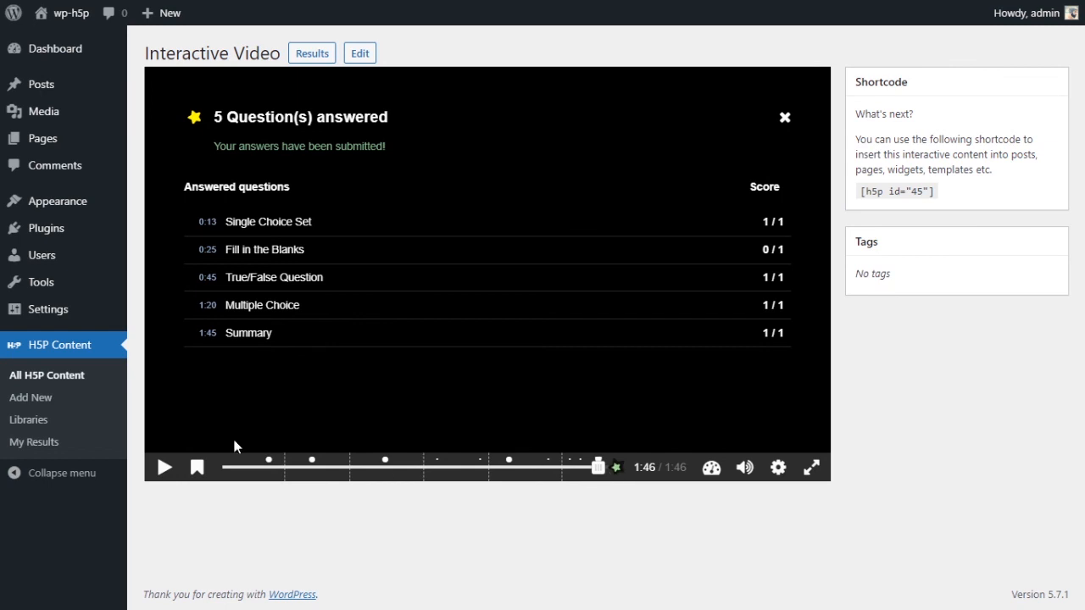
# Step: Test the video's bookmarks by jumping to Chapter 2 and on to the chapter at 0:55
pyautogui.click(197, 469)
pyautogui.click(200, 383)
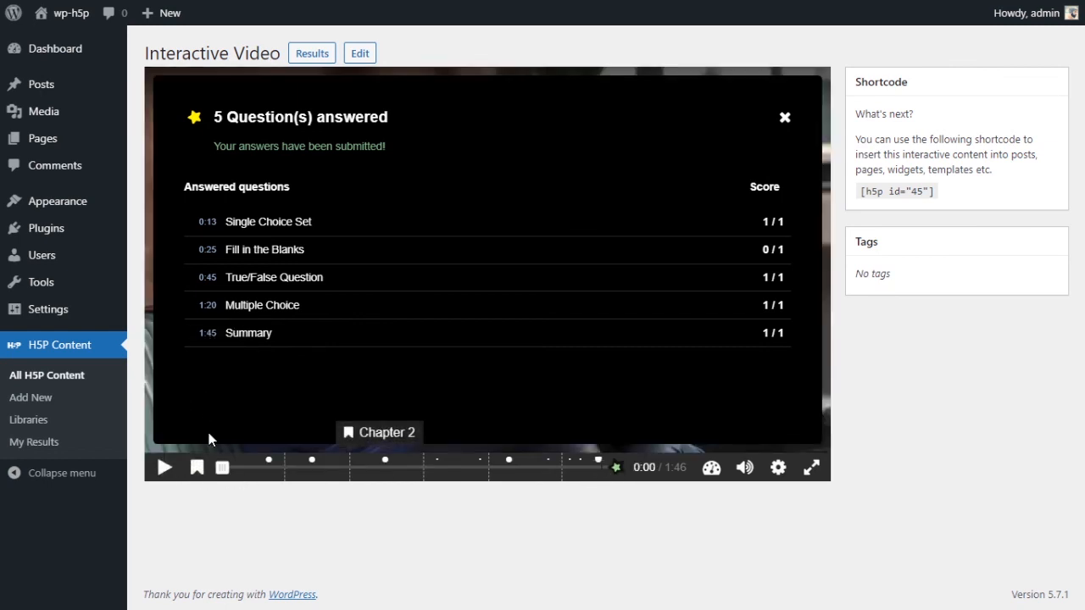
pyautogui.click(197, 467)
pyautogui.click(208, 403)
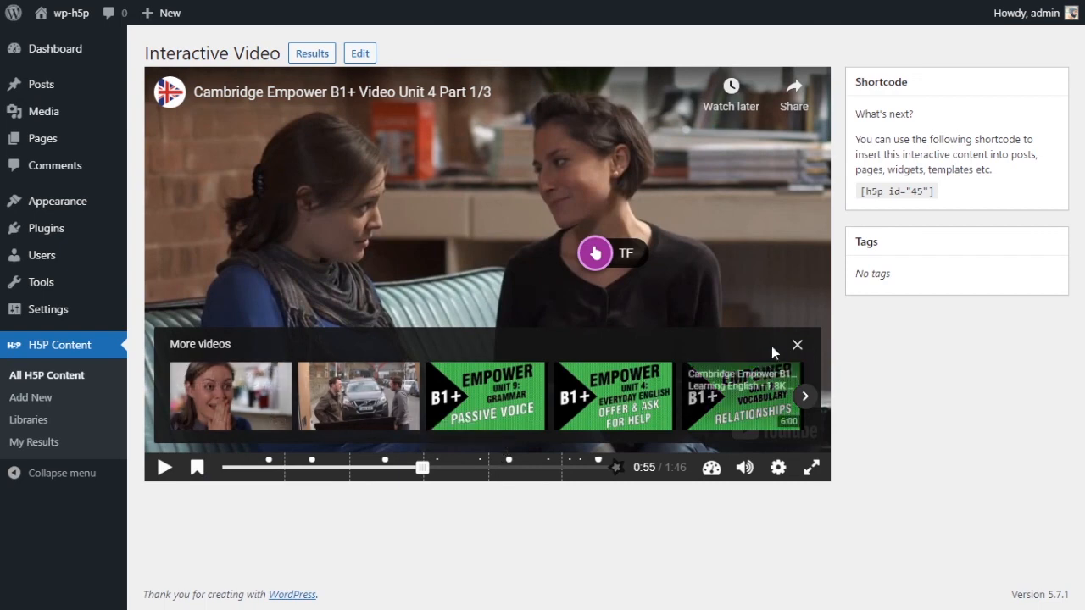
# Step: Copy the interactive video's shortcode, [h5p id="45"]
pyautogui.click(920, 192)
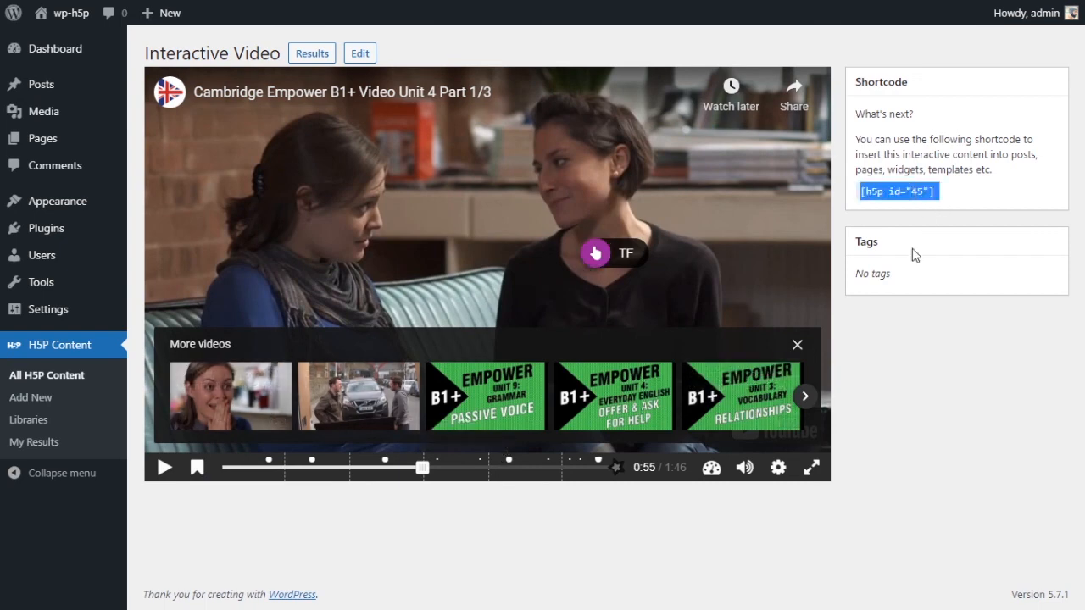
pyautogui.click(908, 192)
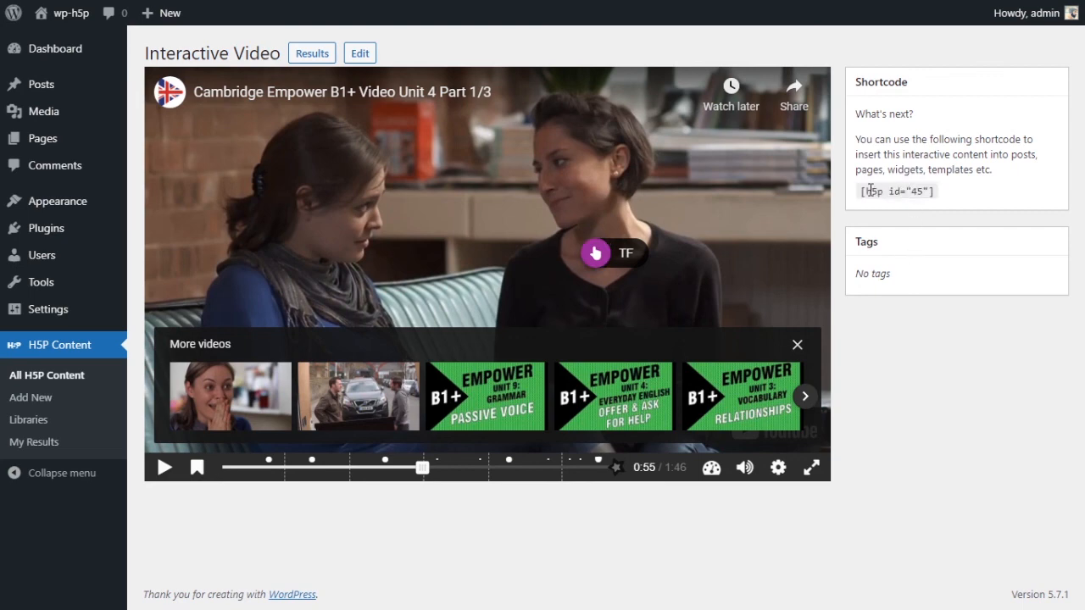
pyautogui.moveTo(861, 191); pyautogui.dragTo(943, 192)
pyautogui.hotkey('ctrl', 'c')
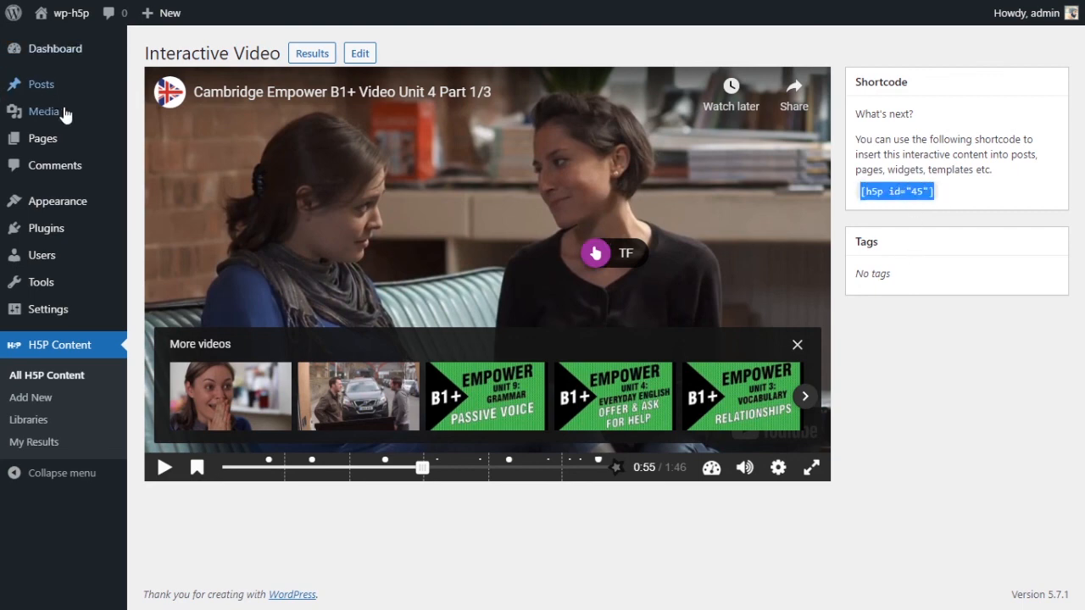
# Step: Create a new post and title it "#20 Interactive Video"
pyautogui.moveTo(64, 88)
pyautogui.press('F5')
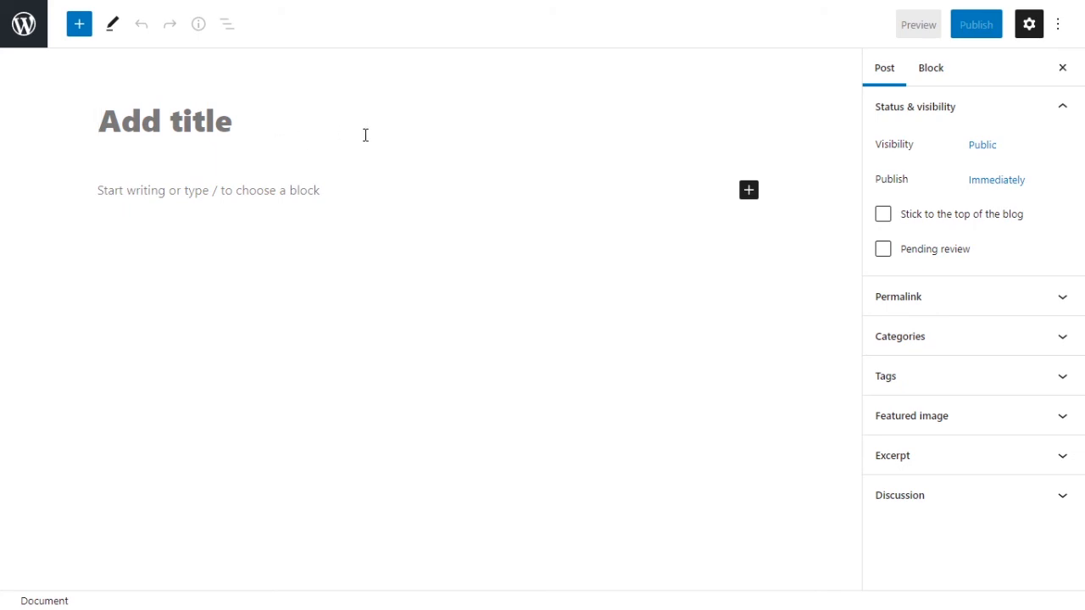
pyautogui.write('#20 ')
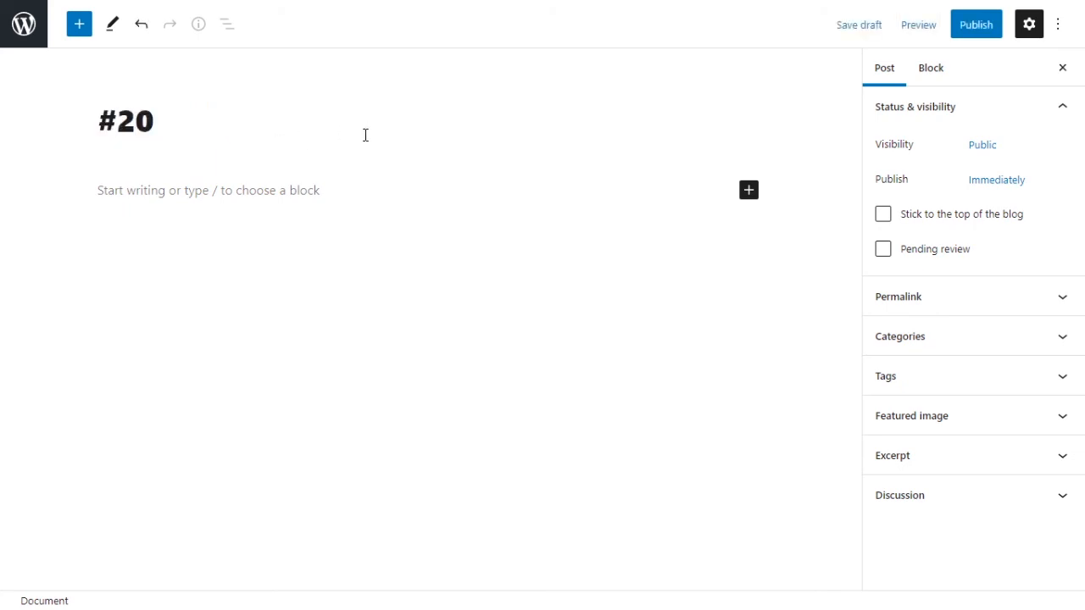
pyautogui.write('Interacti')
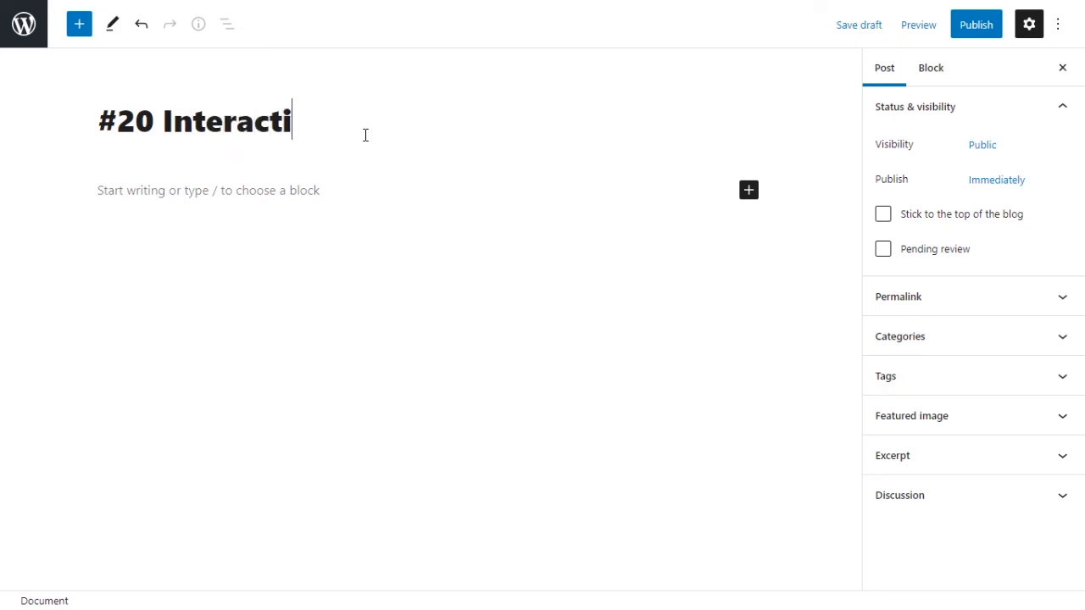
pyautogui.write('ve Video')
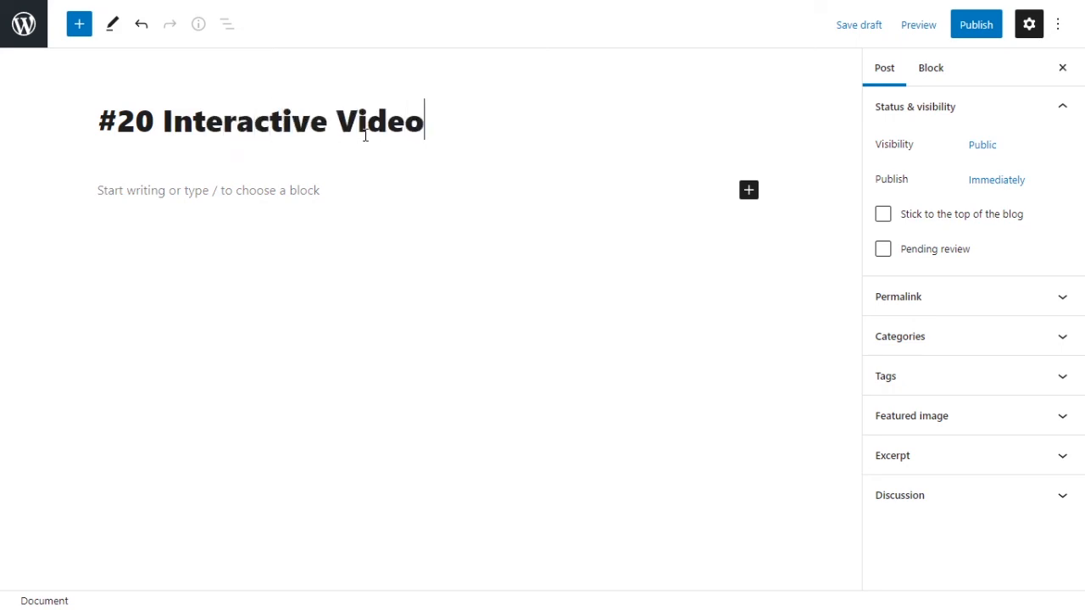
# Step: Add a Shortcode block containing [h5p id="45"] to the post body and publish the post
pyautogui.click(750, 192)
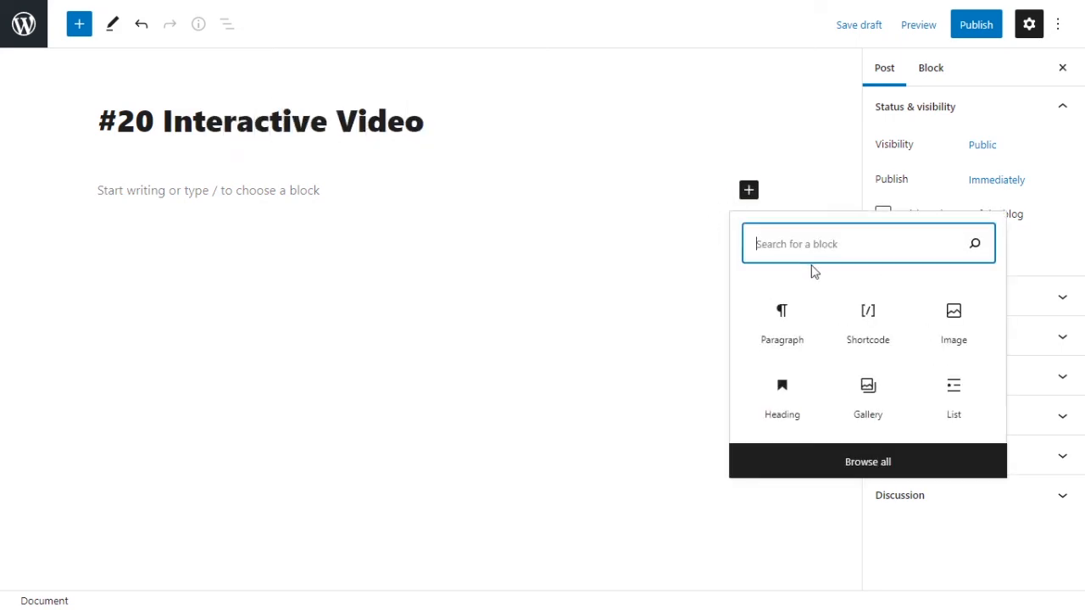
pyautogui.write('sho')
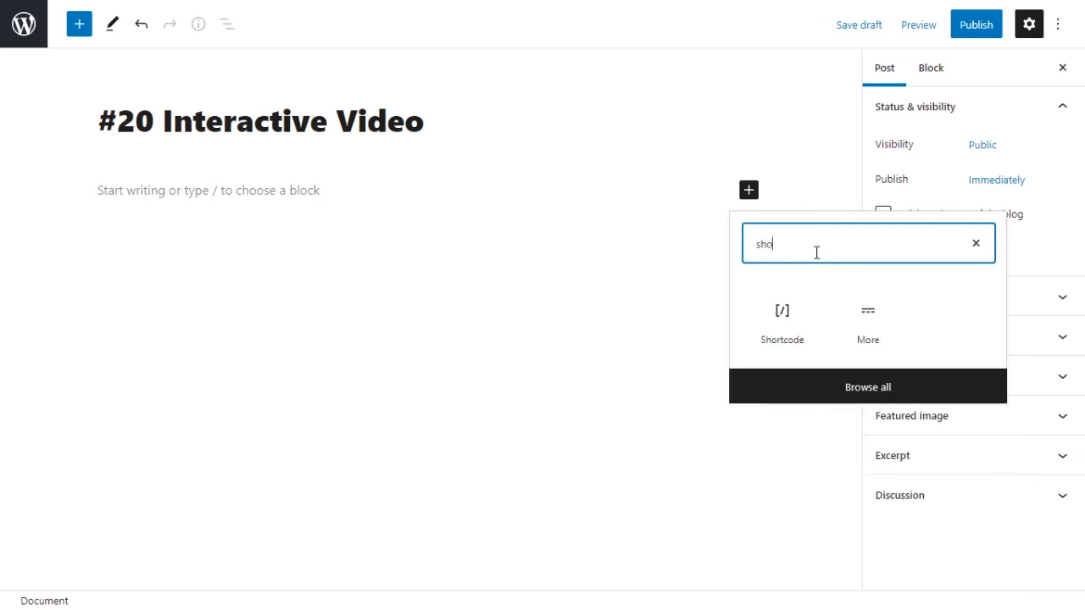
pyautogui.click(780, 329)
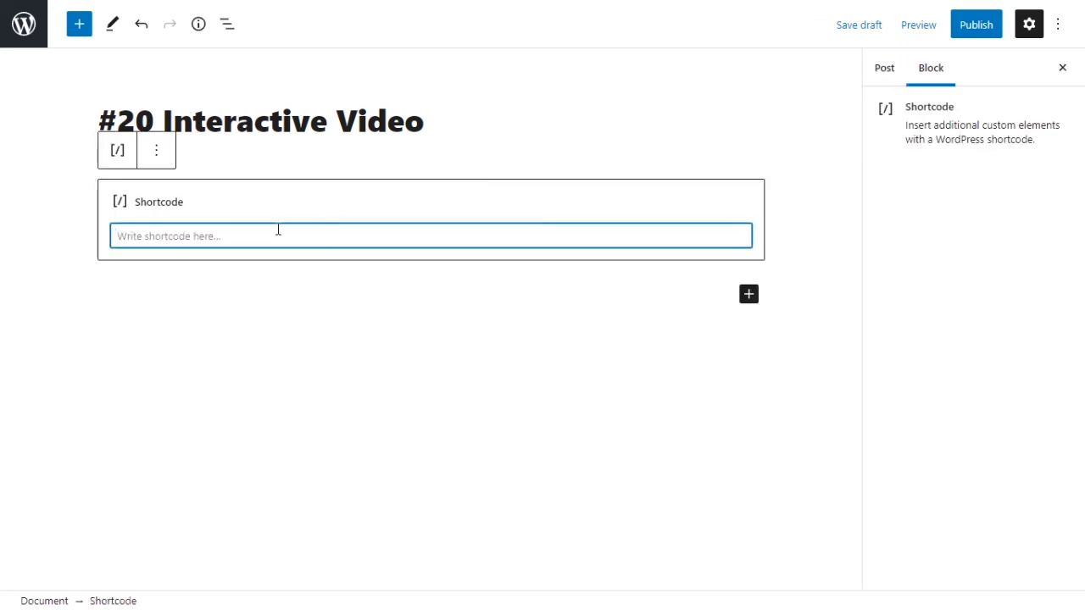
pyautogui.hotkey('ctrl', 'v')
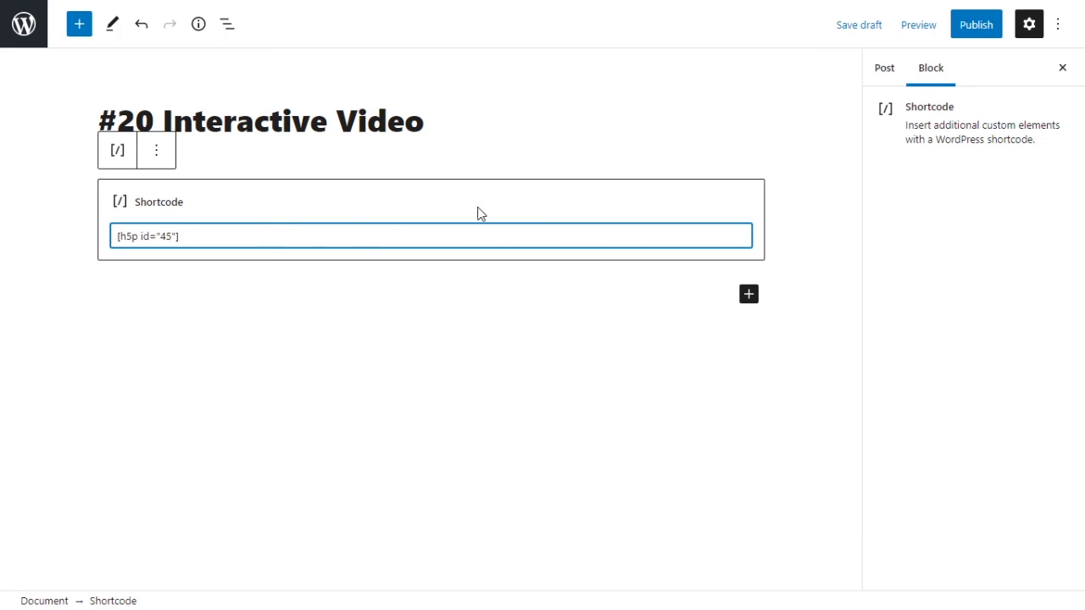
pyautogui.click(990, 31)
pyautogui.click(937, 31)
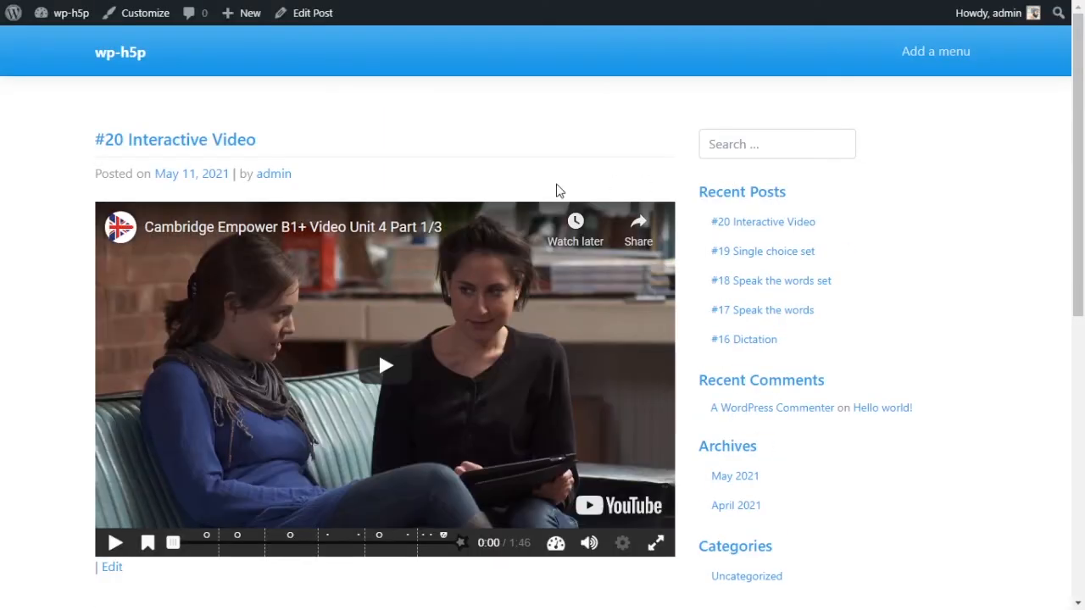
# Step: Test the embedded interactive video in the published post by playing it, skipping ahead to about 1:39, and pausing it
pyautogui.scroll(-2, 557, 189)
pyautogui.scroll(1, 418, 254)
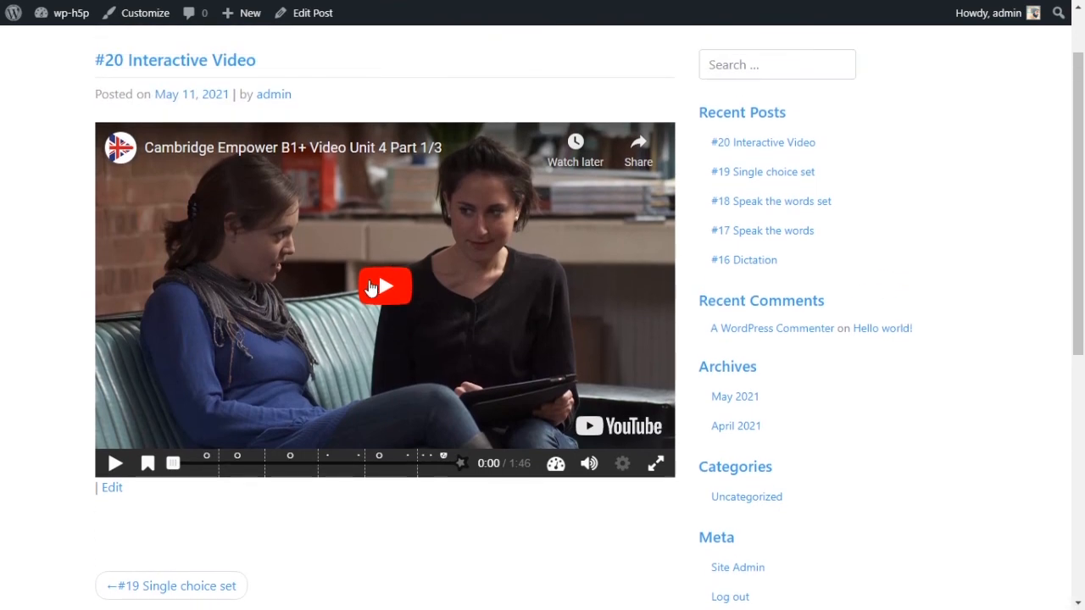
pyautogui.click(398, 293)
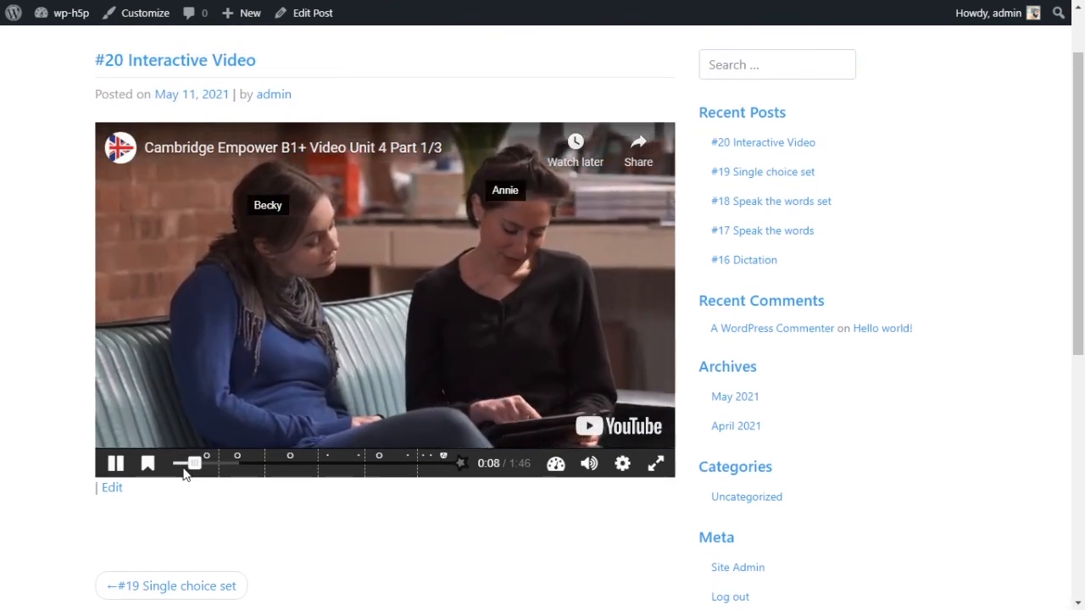
pyautogui.moveTo(184, 464); pyautogui.dragTo(431, 465)
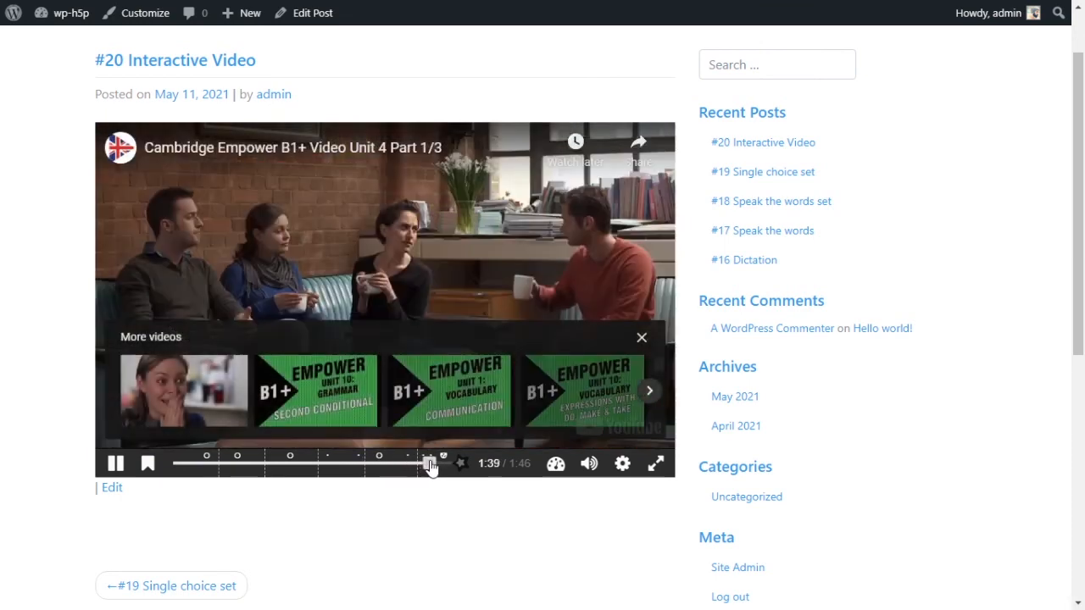
pyautogui.click(113, 464)
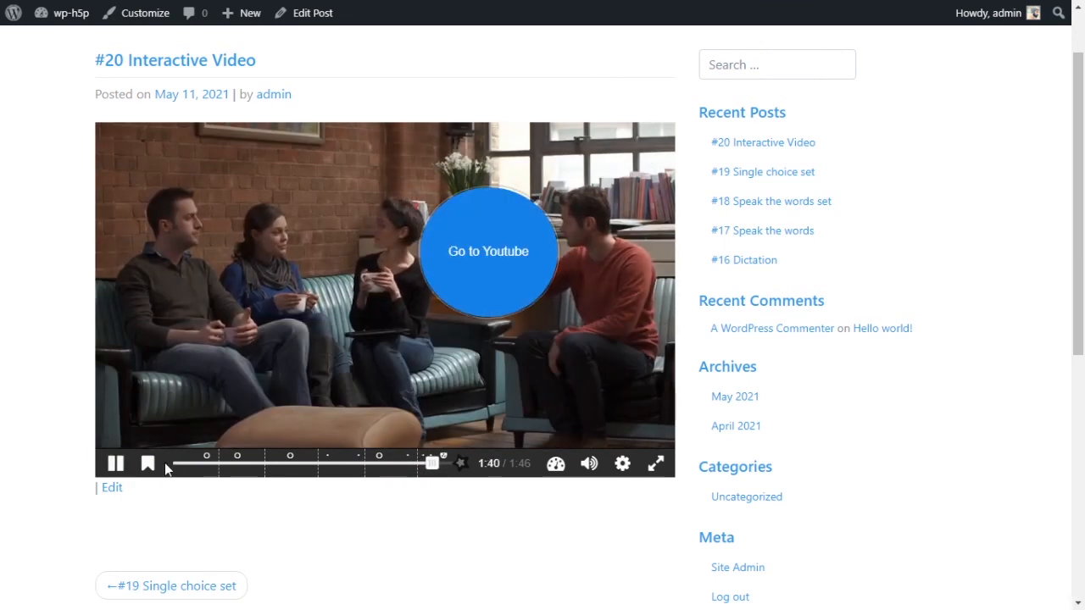
pyautogui.click(113, 463)
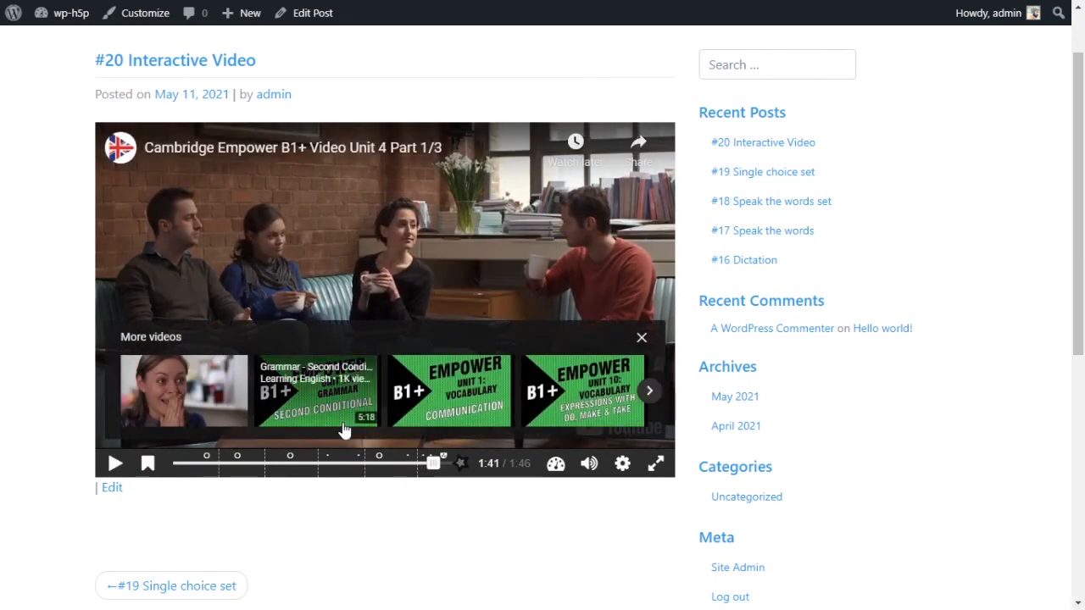